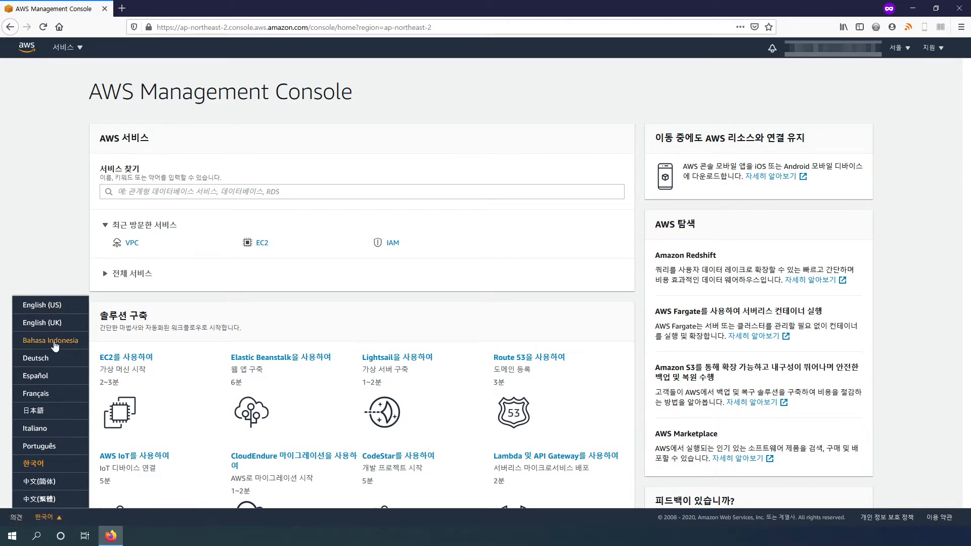
Open the EC2 service and view its running instances in the Seoul region.
left_click(410, 312)
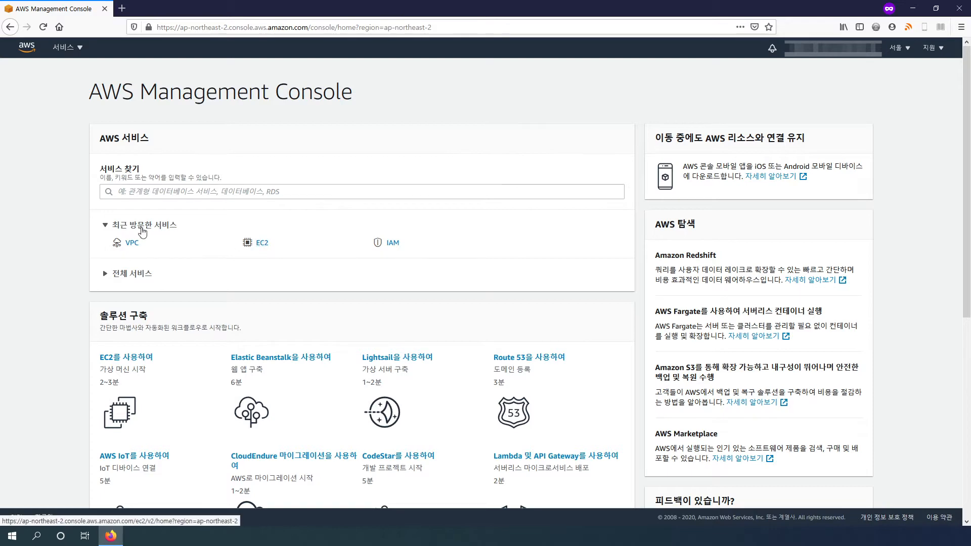
left_click(59, 50)
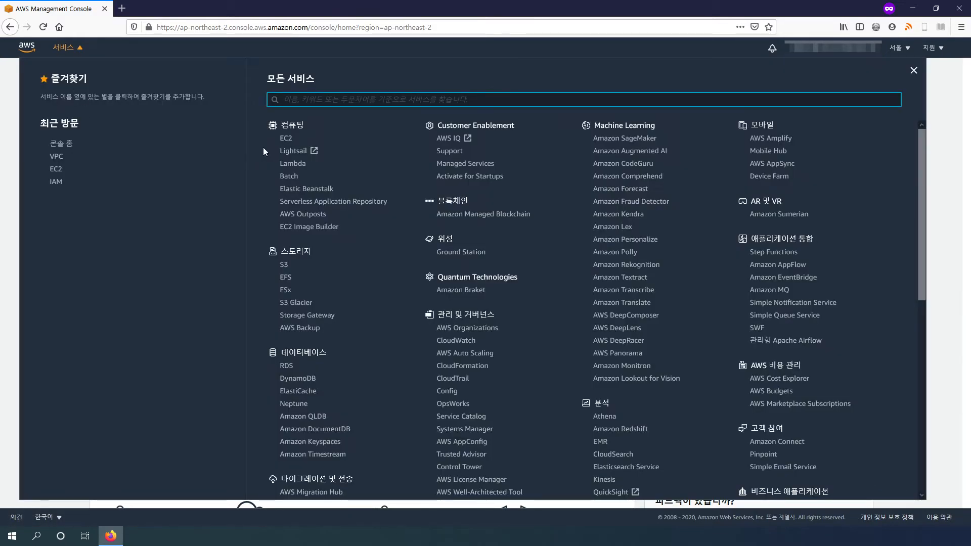
left_click(286, 140)
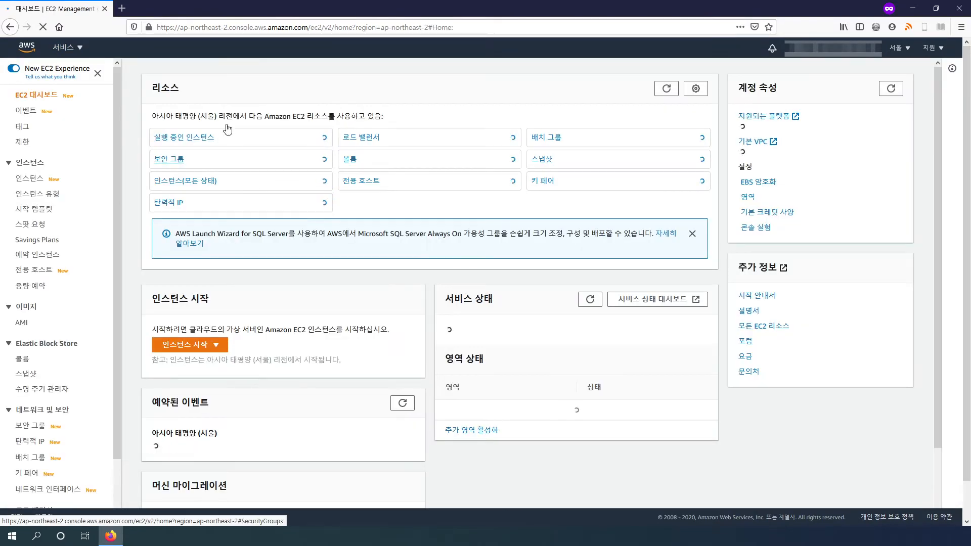
left_click(185, 135)
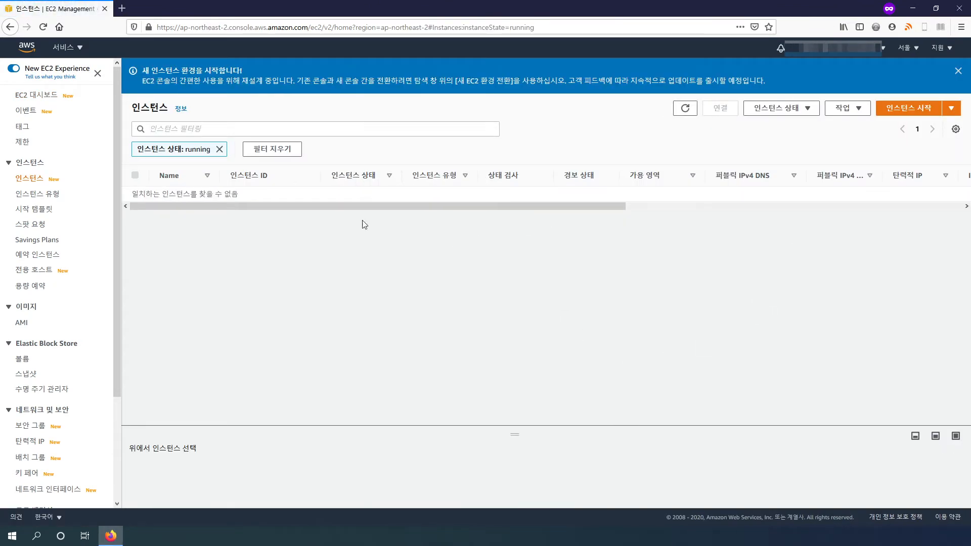
Switch to the recently visited VPC service and view the list of VPCs.
left_click(79, 47)
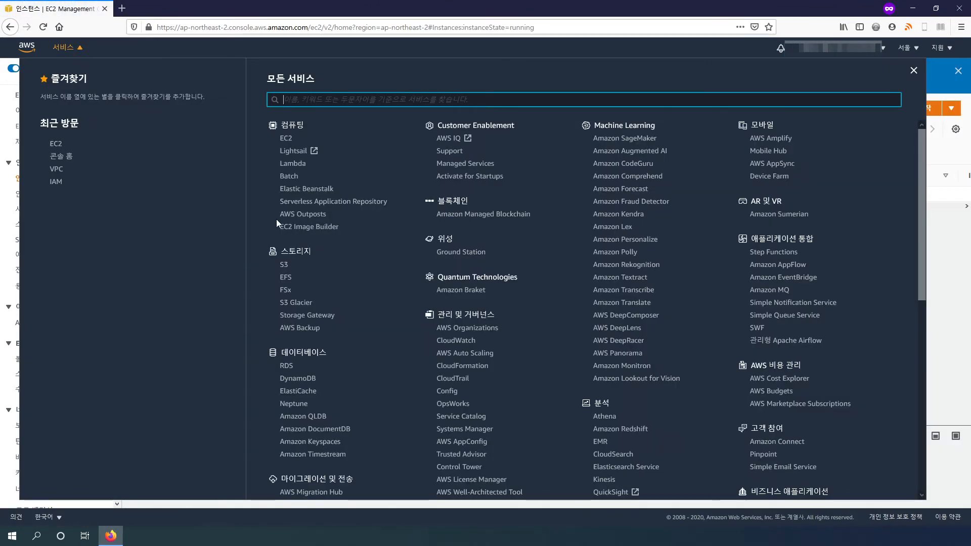
left_click(63, 170)
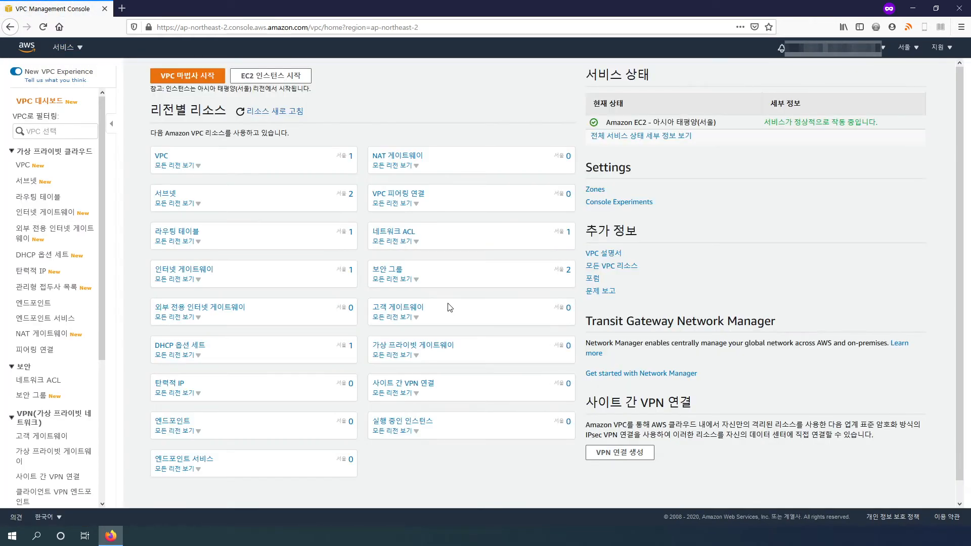
left_click(162, 157)
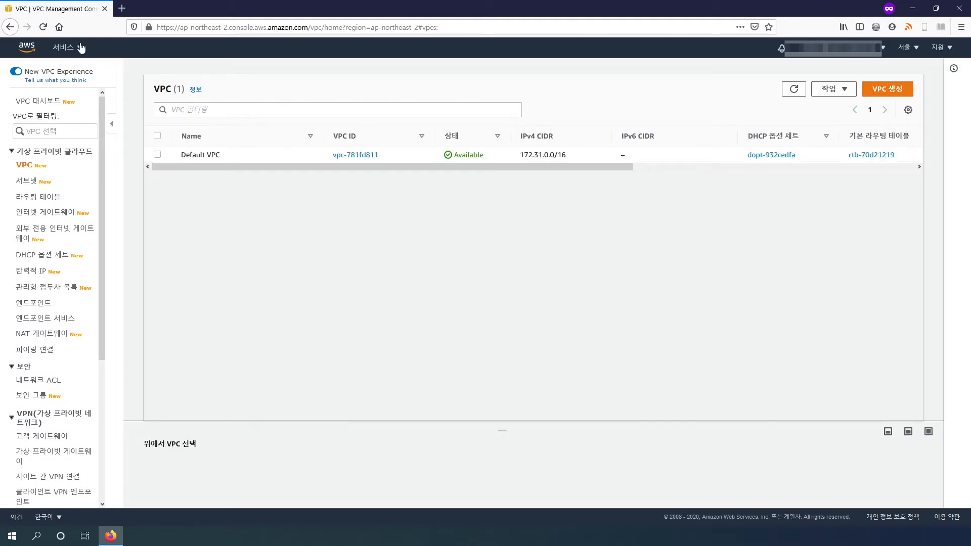
Look through the full service catalogue, find the VPC service by searching for "VPC", and open its VPC list.
left_click(81, 48)
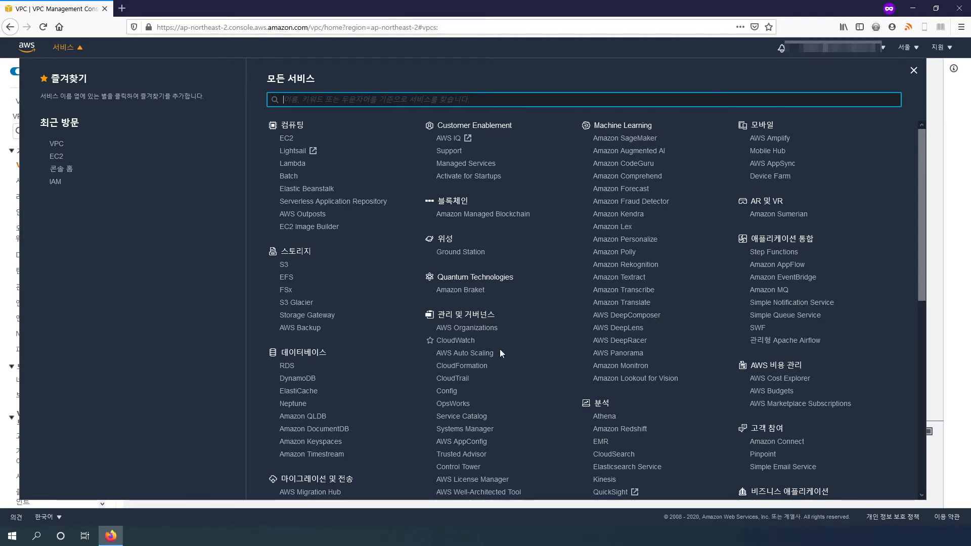
scroll(545, 364, "down", 7)
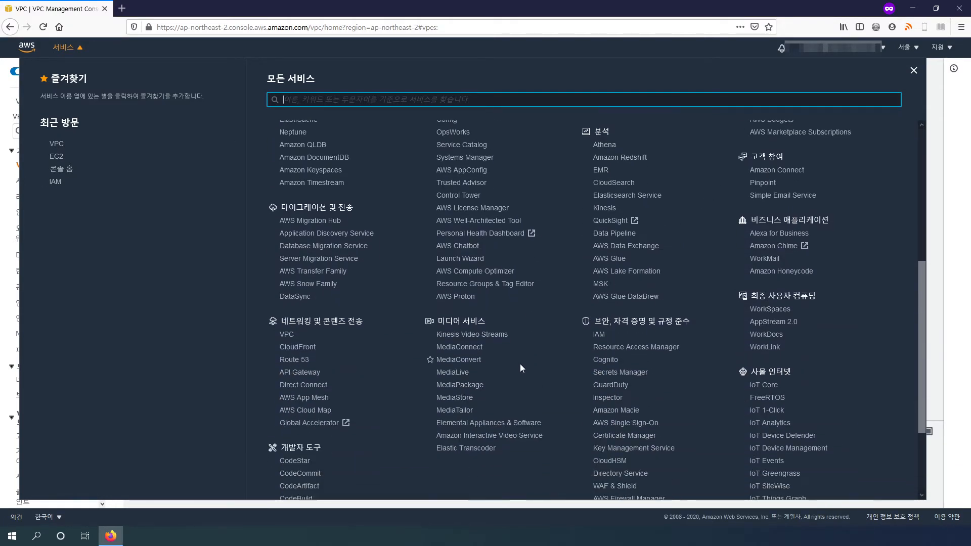
scroll(505, 374, "up", 4)
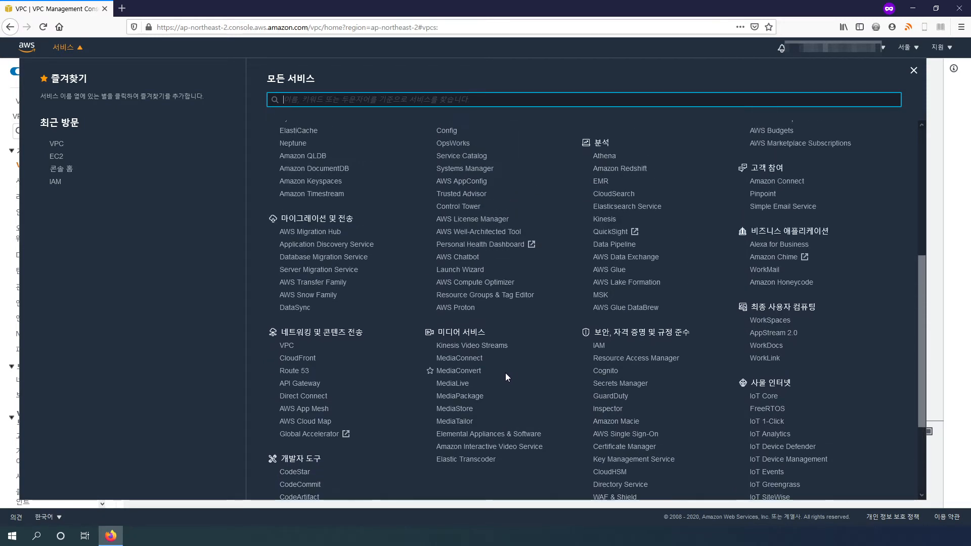
scroll(566, 346, "up", 4)
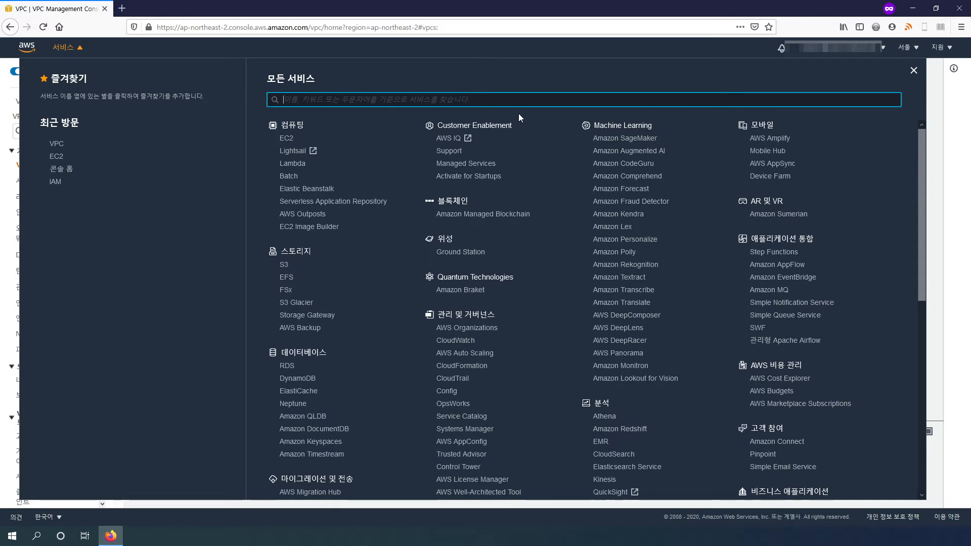
type("VPC")
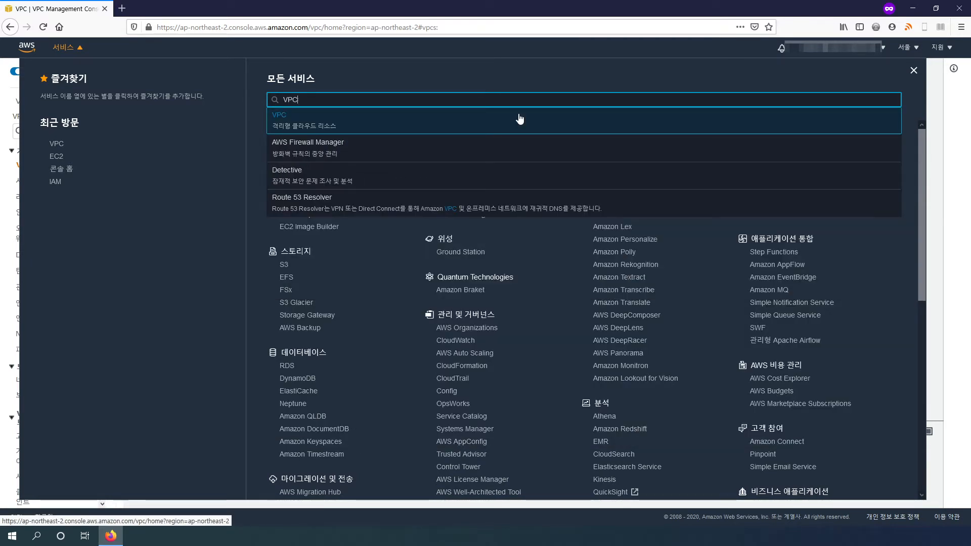
left_click(291, 124)
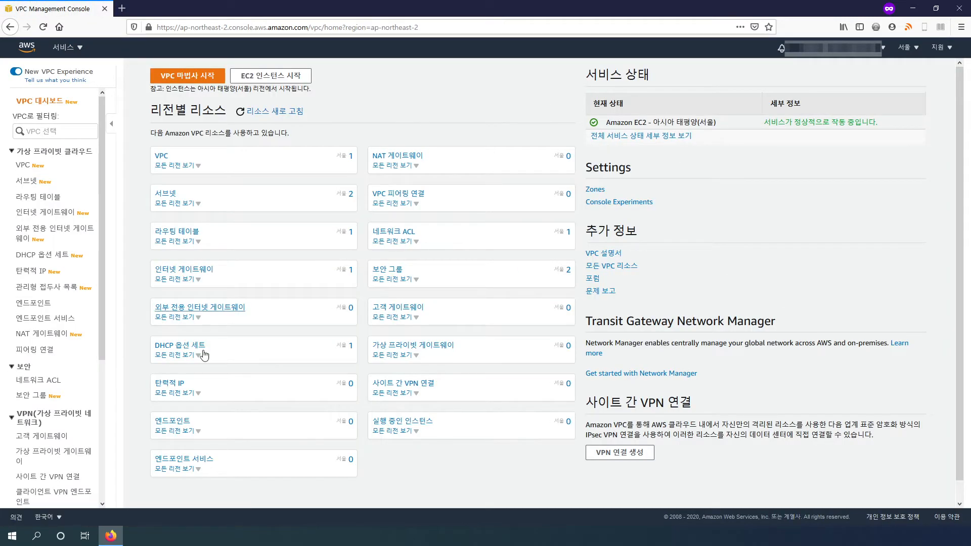
left_click(159, 158)
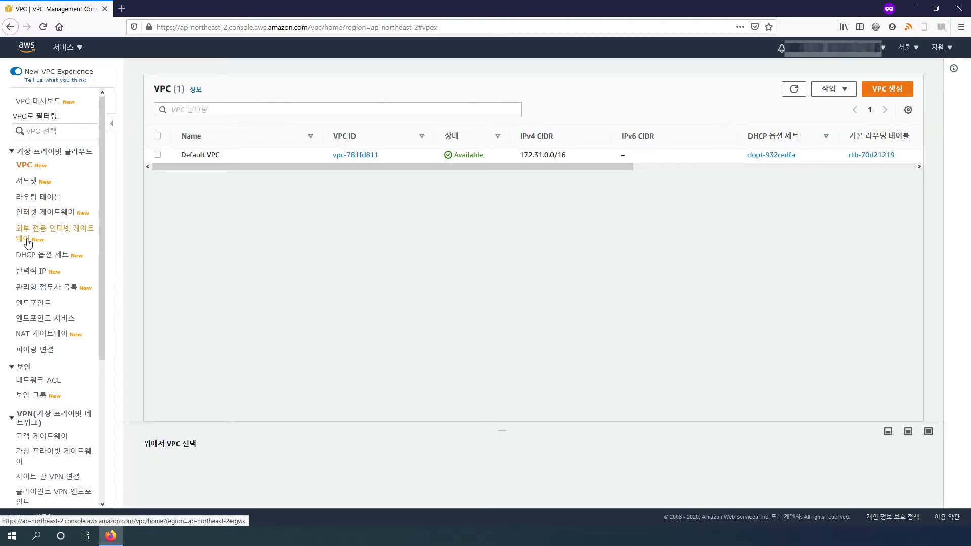
Examine the resource categories in the VPC navigation and the columns of the Default VPC entry.
scroll(51, 328, "down", 4)
scroll(36, 324, "up", 4)
scroll(27, 310, "down", 2)
scroll(27, 310, "down", 3)
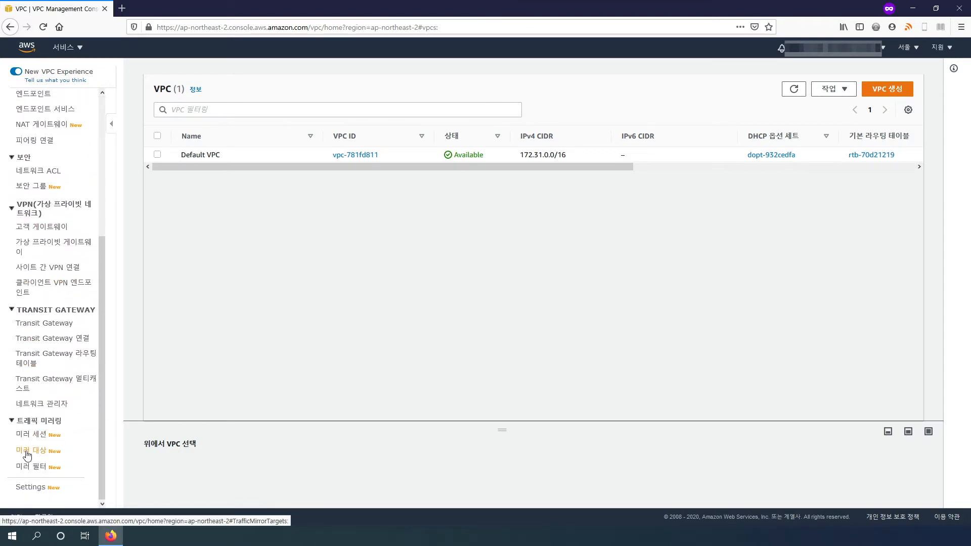
scroll(41, 323, "up", 5)
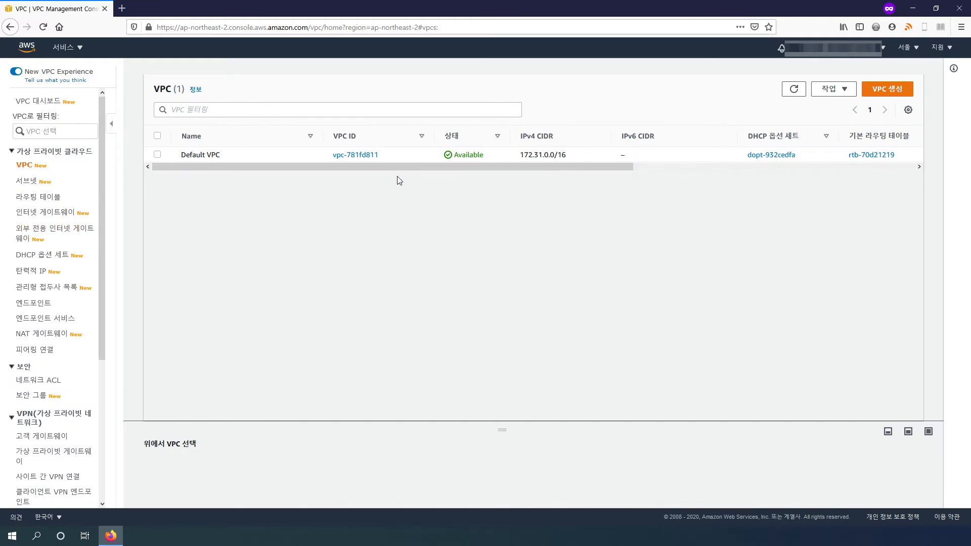
mouse_move(408, 165)
left_mouse_down()
mouse_move(721, 163)
mouse_move(326, 162)
mouse_move(417, 163)
left_mouse_up()
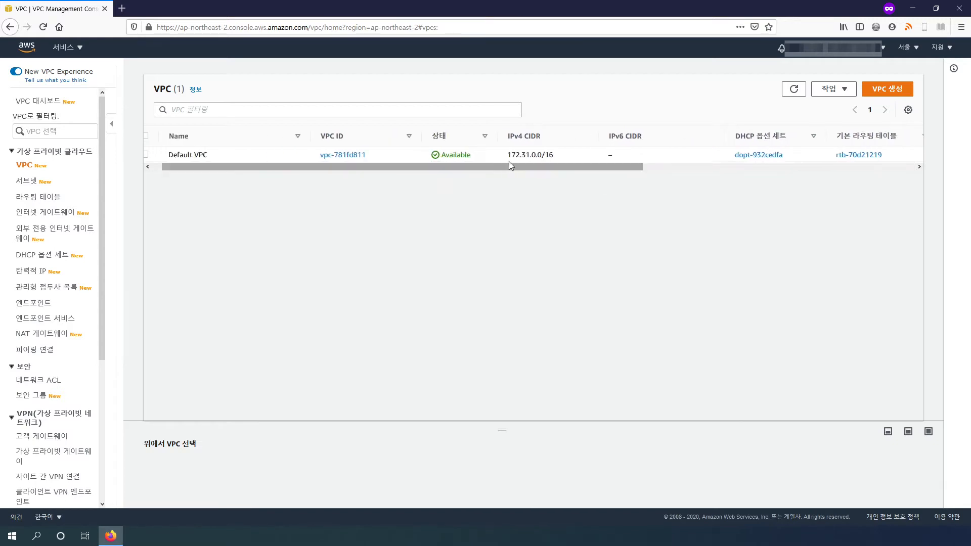
View the existing subnets, route tables and internet gateways one after another.
left_click(27, 181)
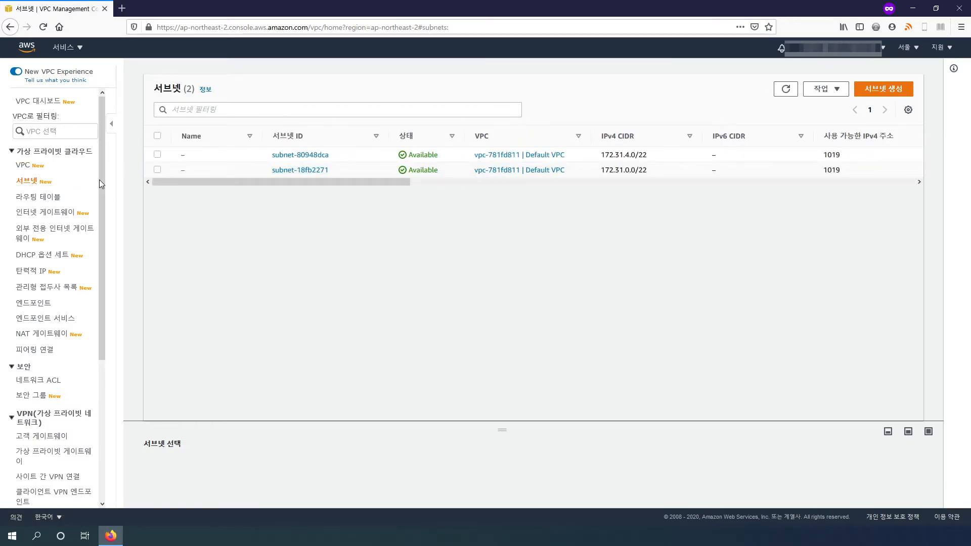
left_click(35, 198)
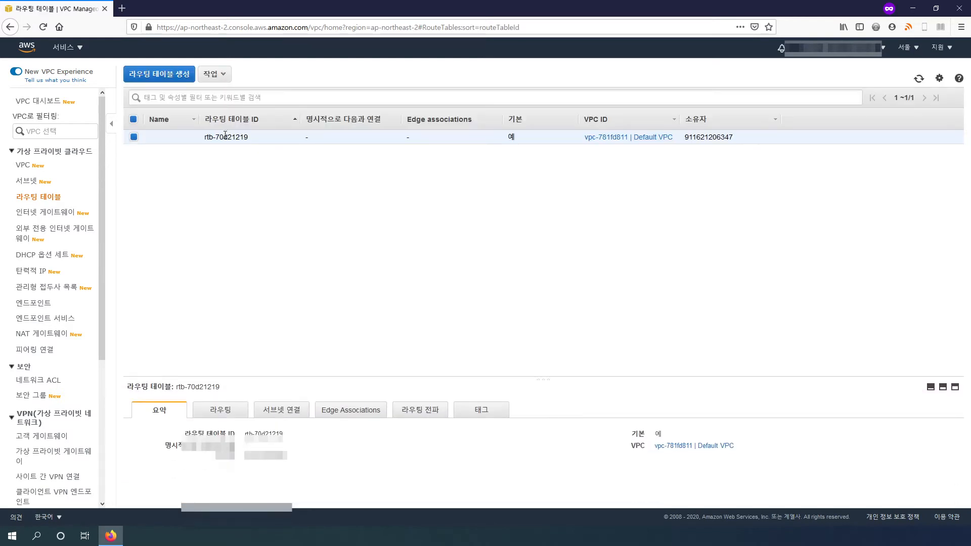
left_click(49, 212)
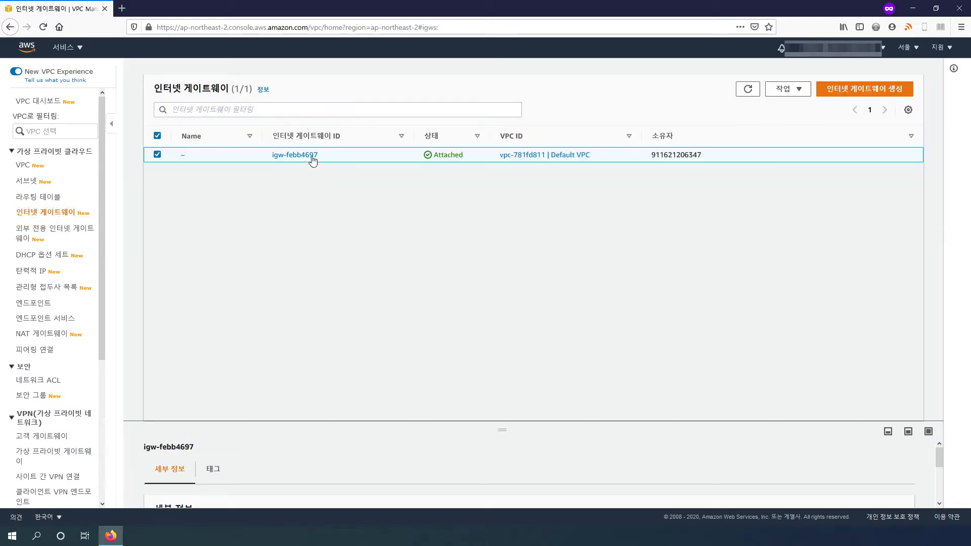
Return to the VPC list and examine the Default VPC's IPv4 CIDR range.
left_click(21, 165)
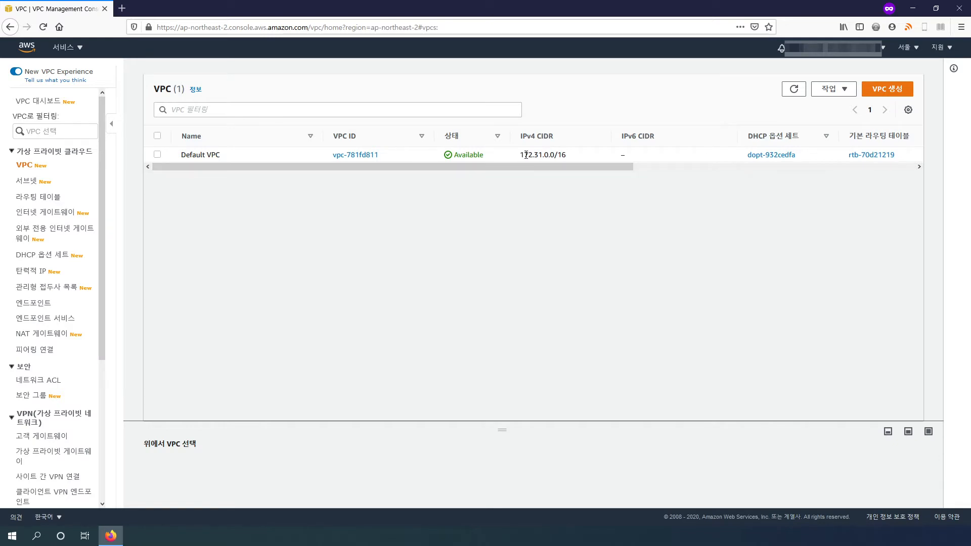
left_click(578, 155)
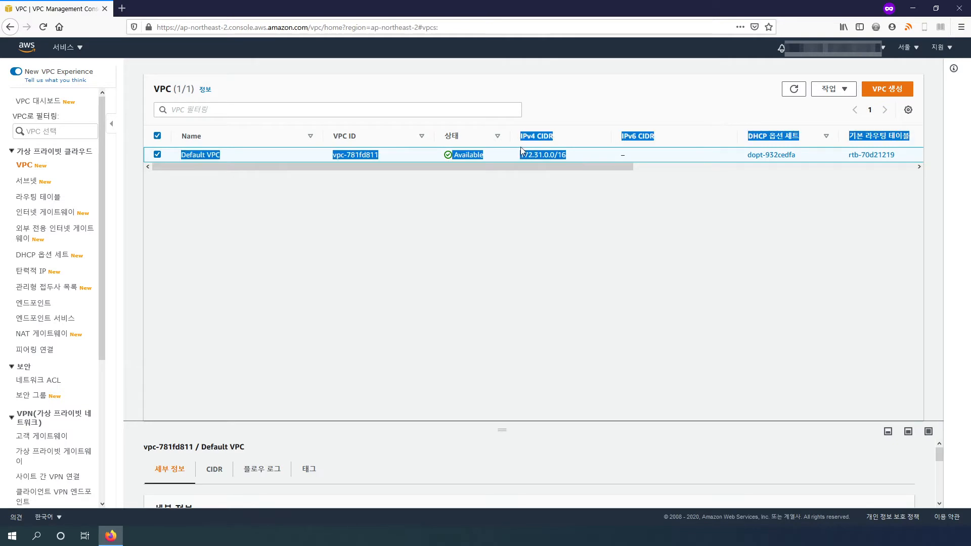
left_click_drag(586, 171, 662, 182)
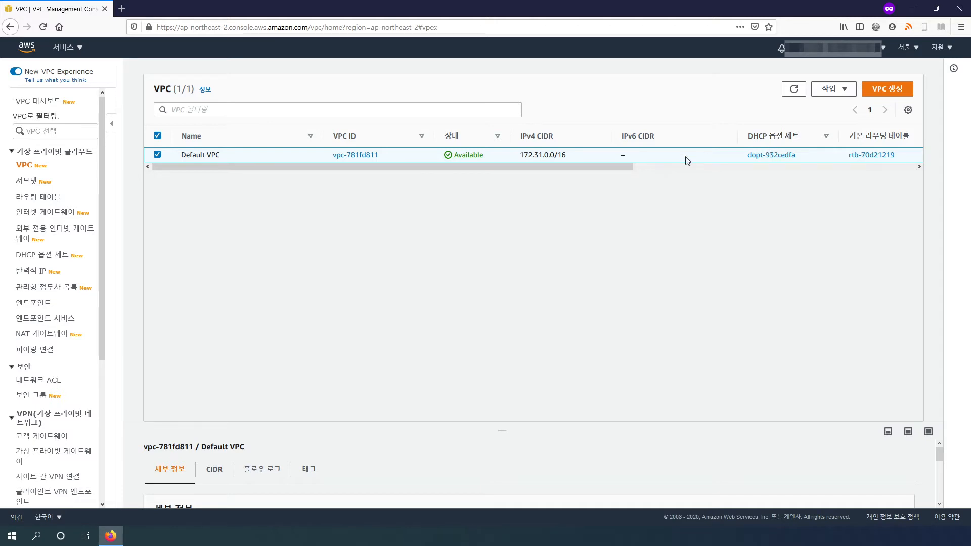
Create a VPC named systemv-vpc with IPv4 CIDR block 10.31.0.0/16, no IPv6 block and default tenancy.
left_click(886, 90)
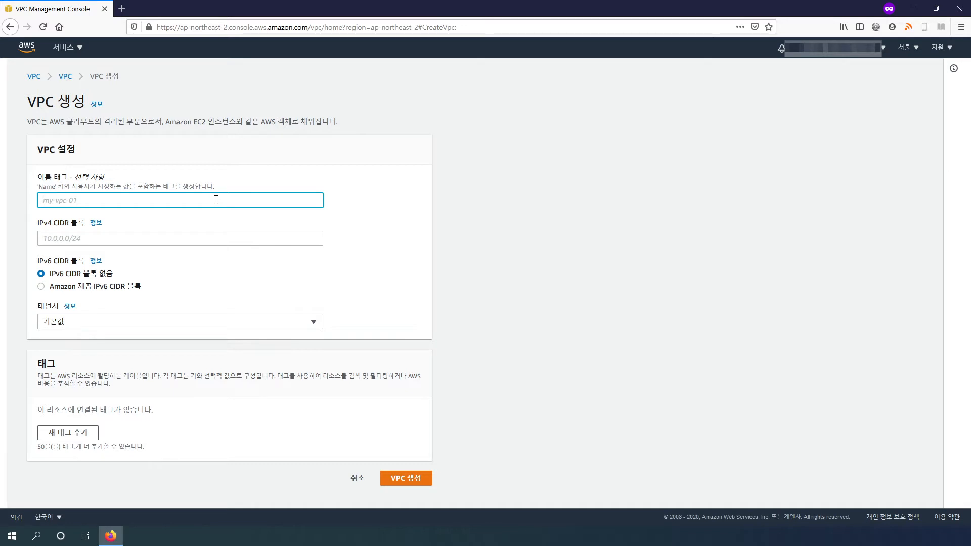
type("systemv-vpc")
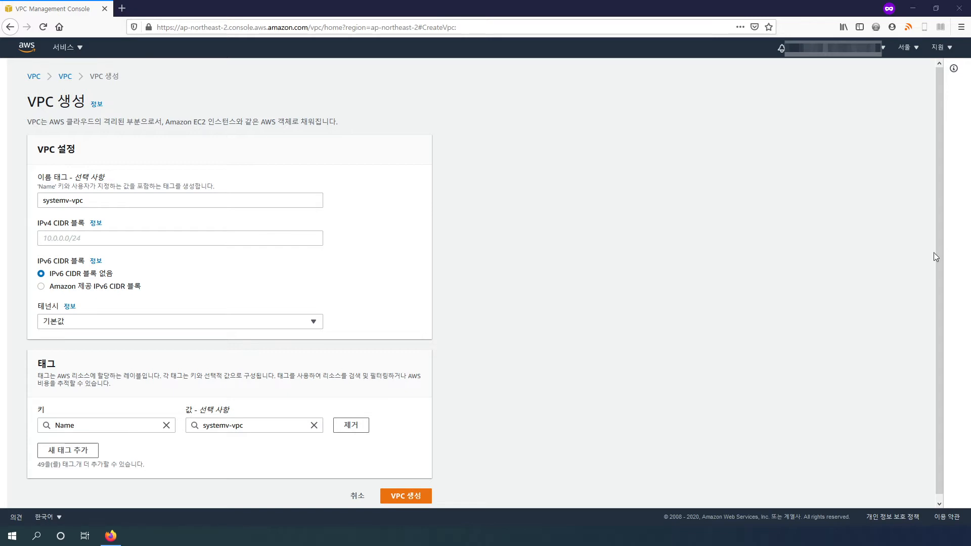
left_click(206, 238)
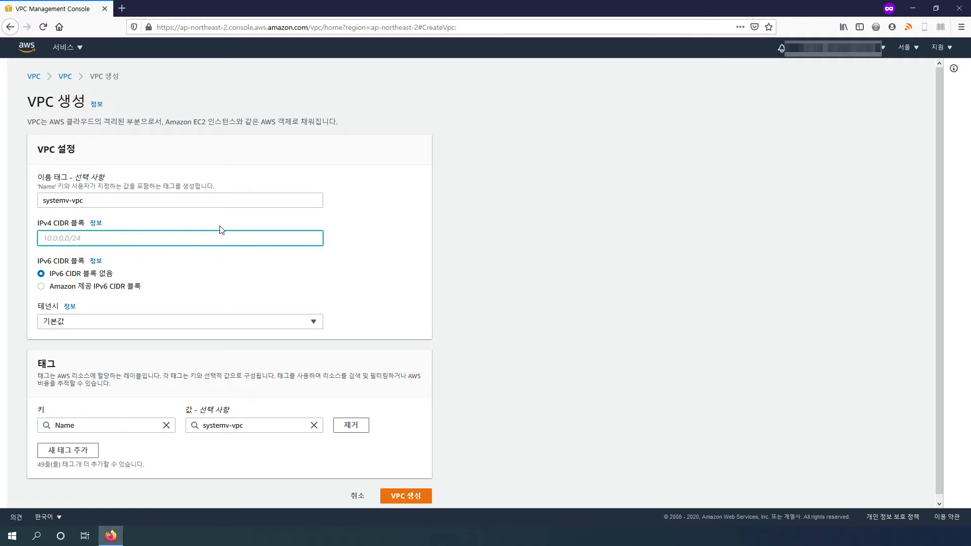
type("10.31.0.0/16")
left_click(76, 324)
left_click(80, 326)
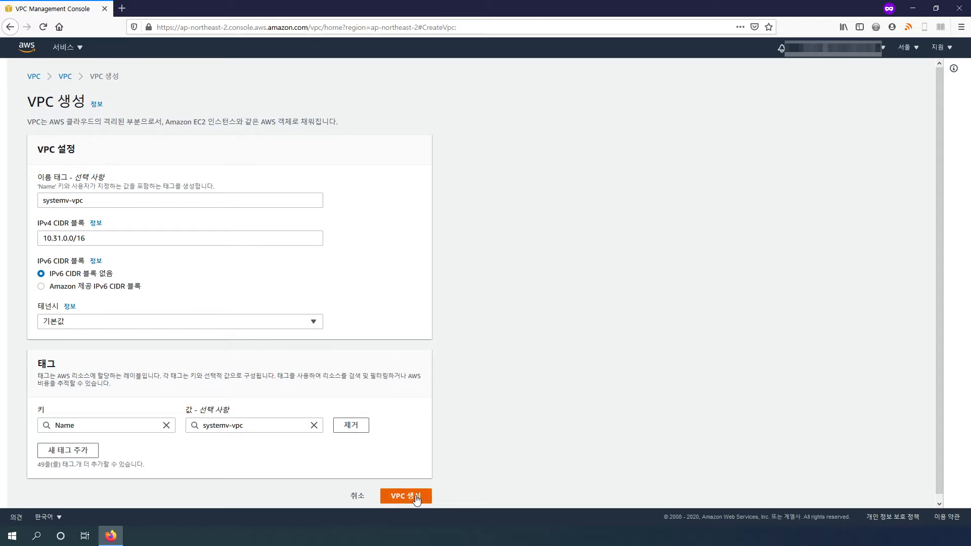
left_click(413, 497)
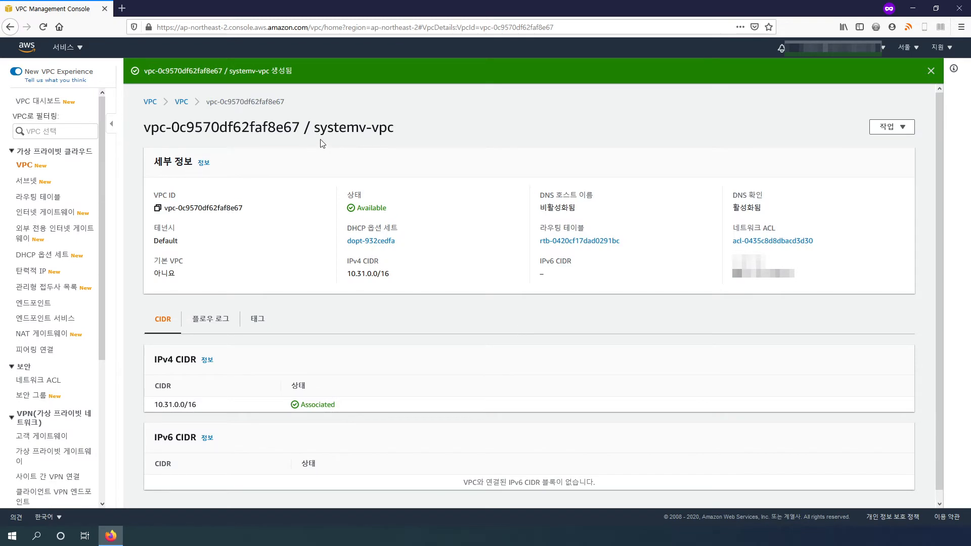
Open the route table linked in systemv-vpc's details and widen the VPC ID column to check which VPC it belongs to.
left_click_drag(317, 130, 417, 134)
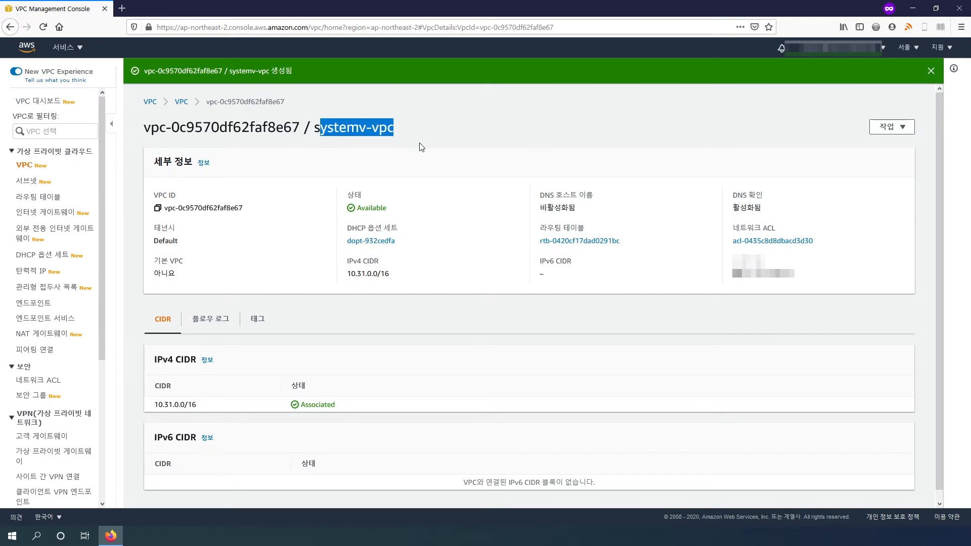
left_click(431, 172)
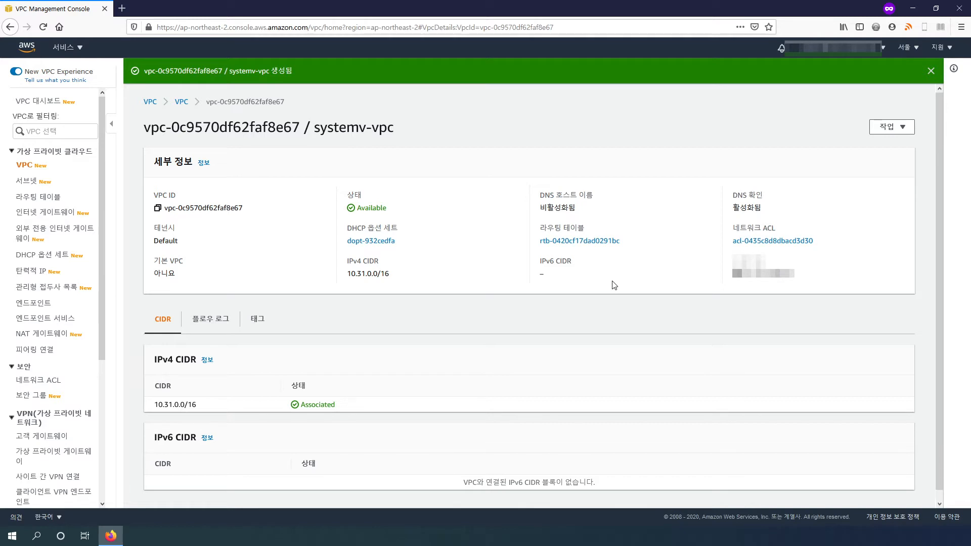
left_click(584, 241)
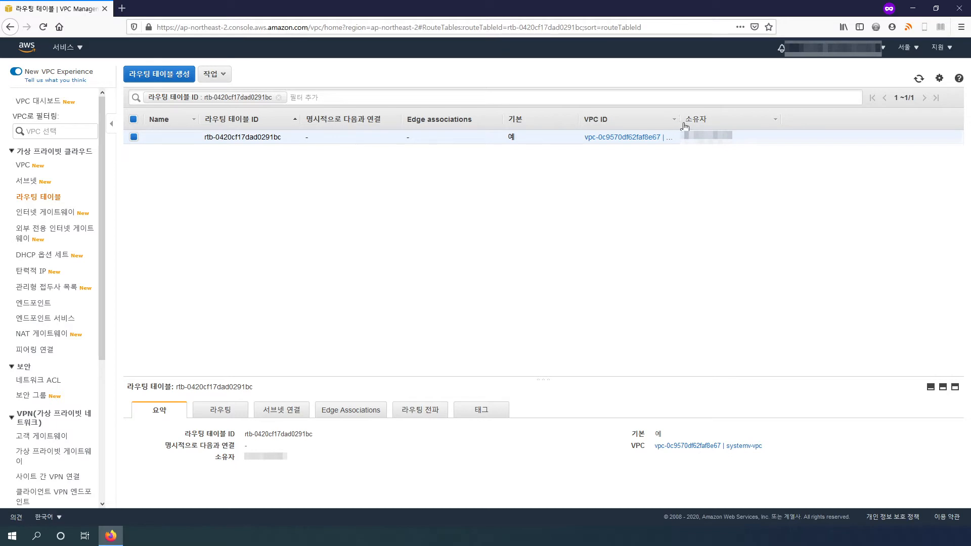
left_click_drag(703, 119, 797, 119)
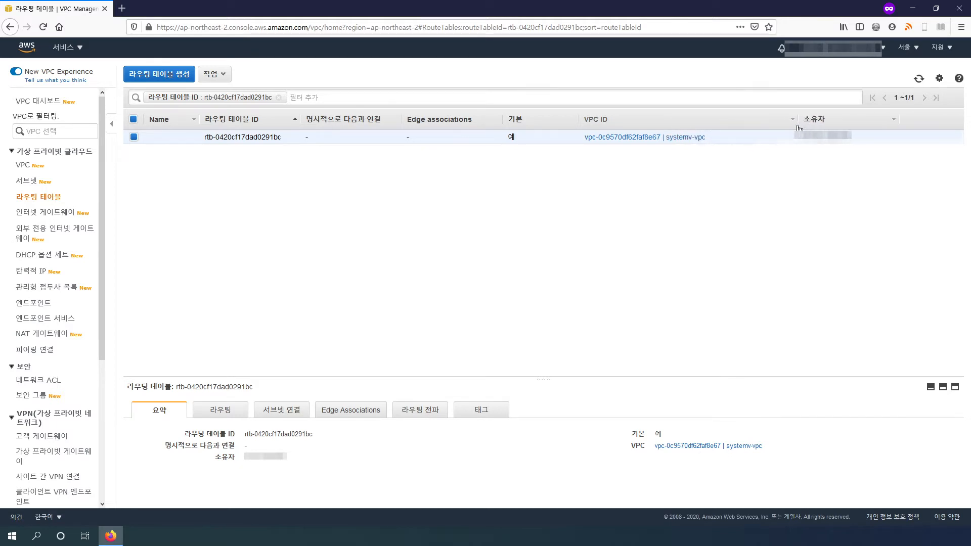
left_click_drag(712, 138, 585, 143)
left_click(627, 228)
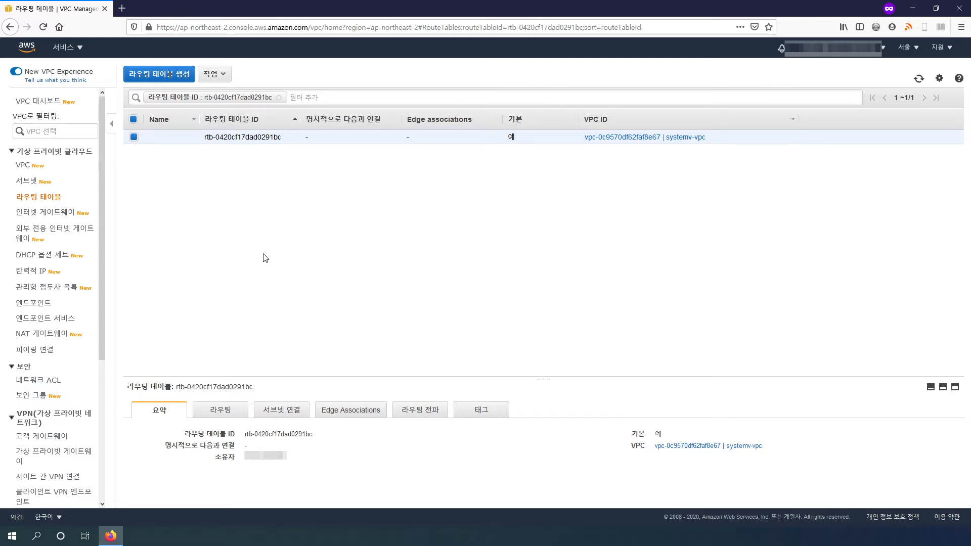
Return to the VPC list and select systemv-vpc instead of the Default VPC.
left_click(23, 167)
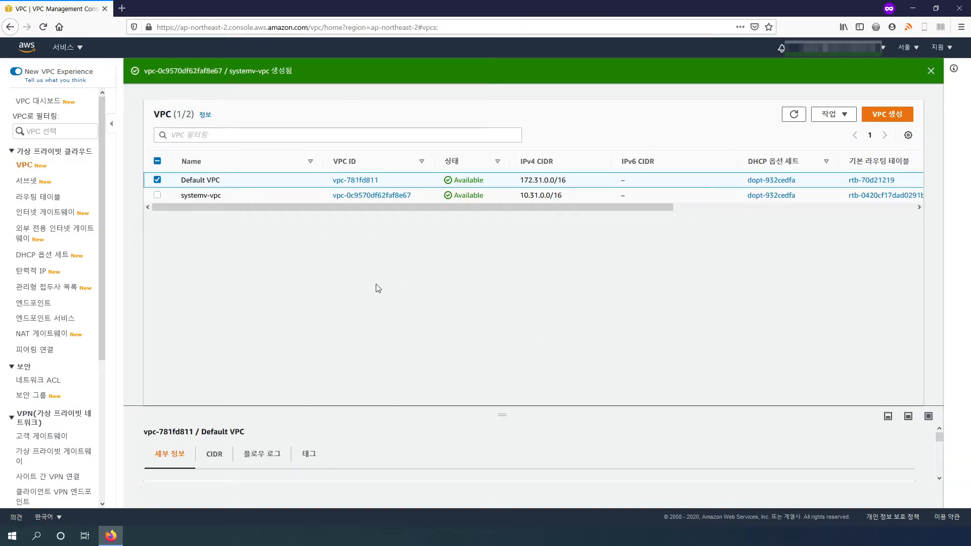
left_click(189, 199)
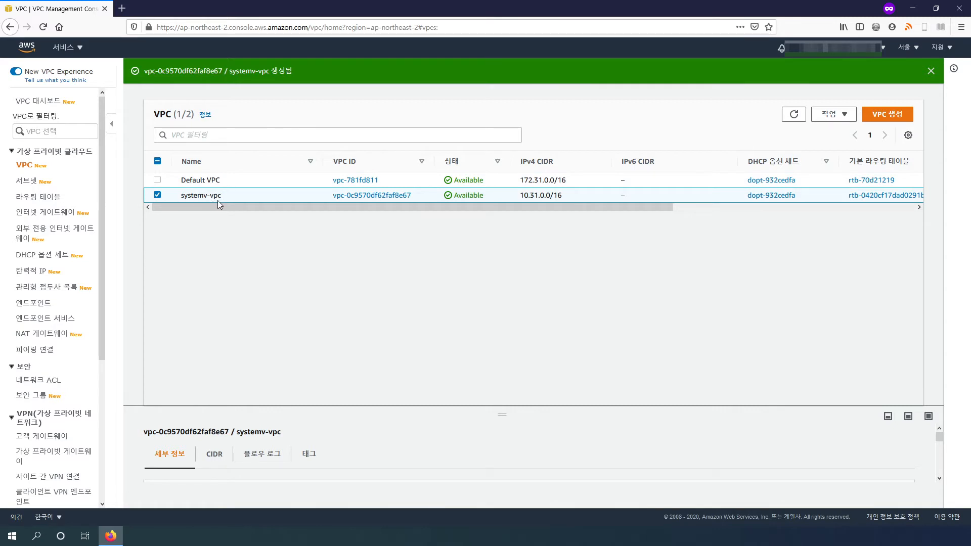
Examine systemv-vpc's IPv4 CIDR, network ACL, tenancy and default-VPC columns in the VPC list.
left_click_drag(395, 207, 526, 199)
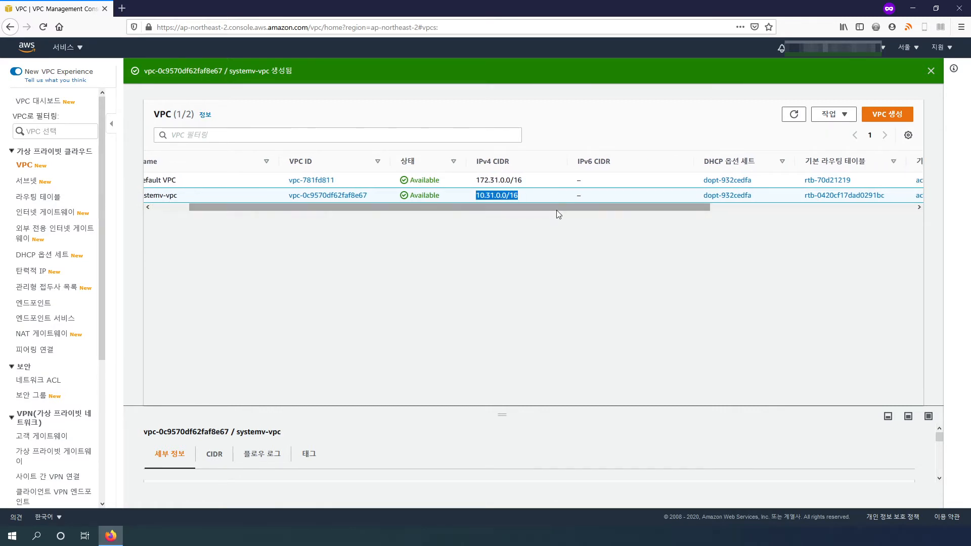
left_click(571, 223)
left_click_drag(591, 215, 764, 210)
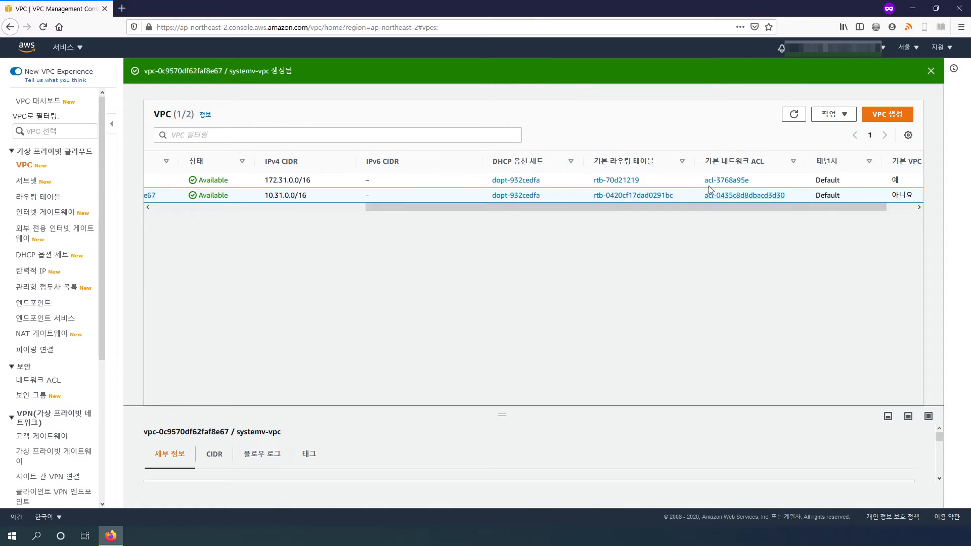
left_click_drag(663, 209, 767, 208)
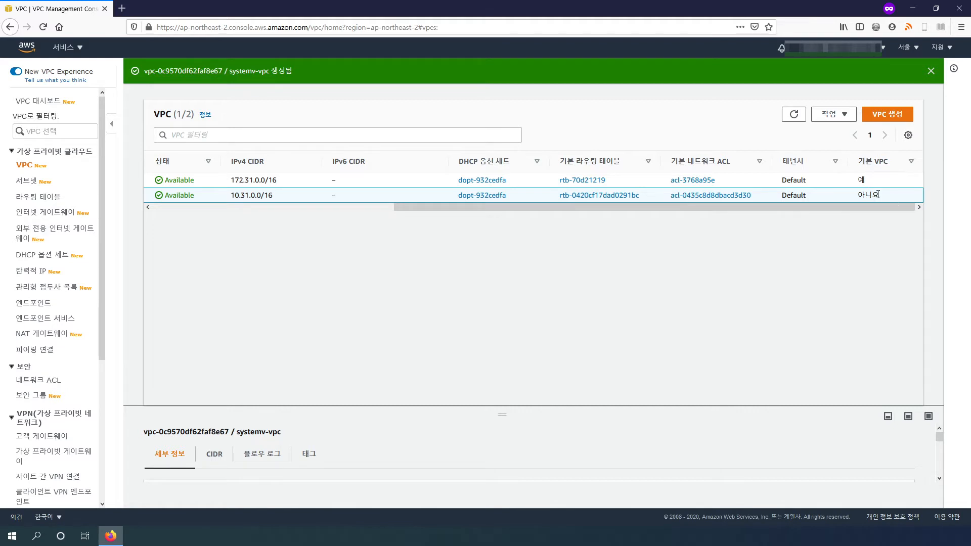
left_click_drag(835, 210, 476, 218)
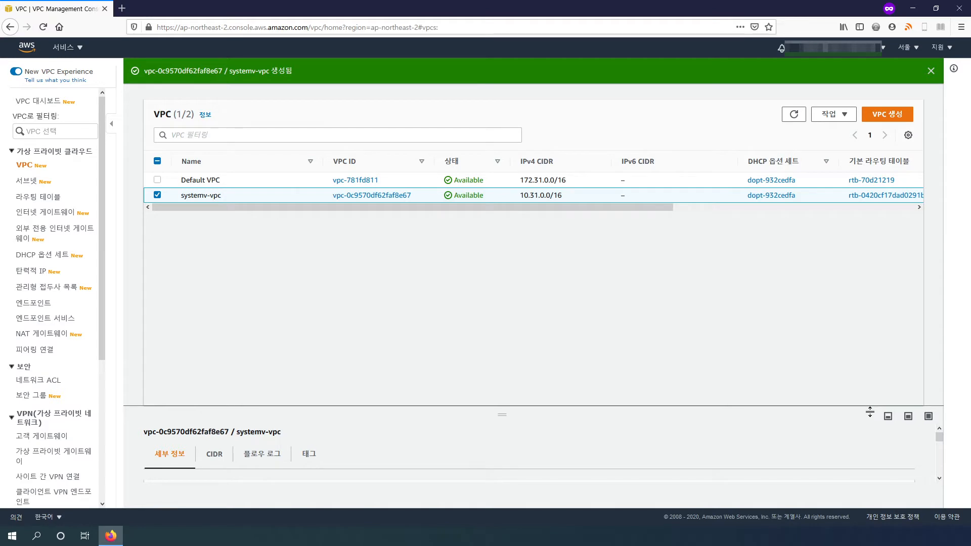
Enlarge the details pane for systemv-vpc and review its details, CIDR and flow log information.
left_click_drag(843, 408, 846, 224)
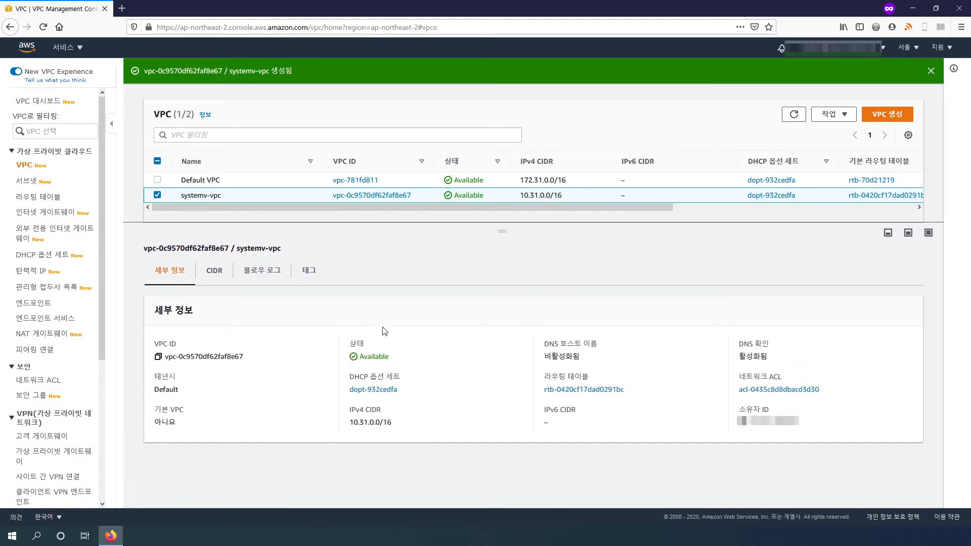
left_click_drag(158, 310, 210, 311)
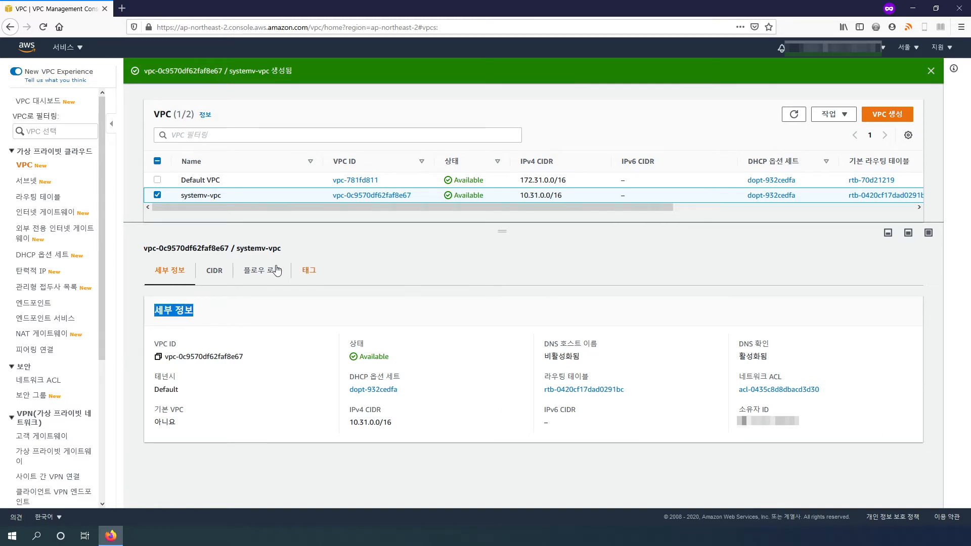
left_click(215, 271)
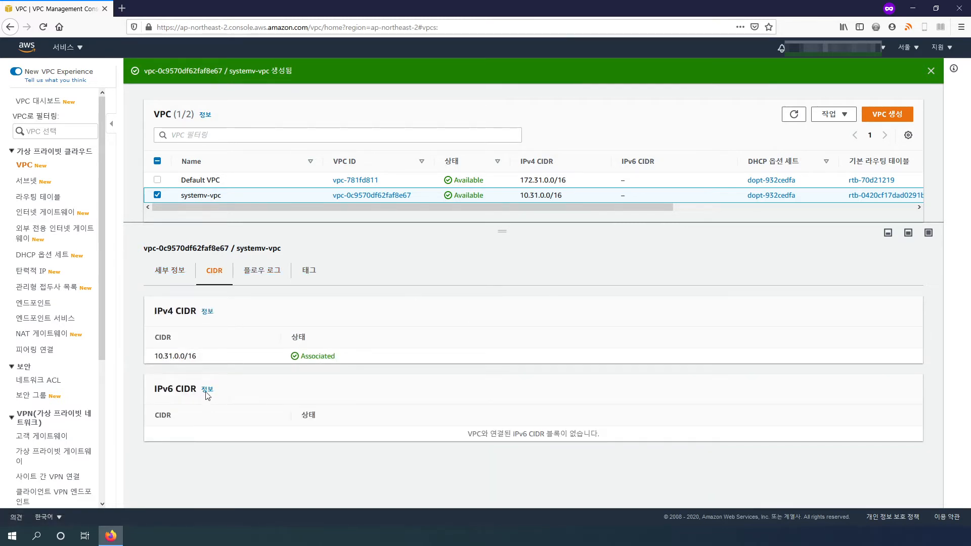
left_click(261, 270)
left_click(169, 271)
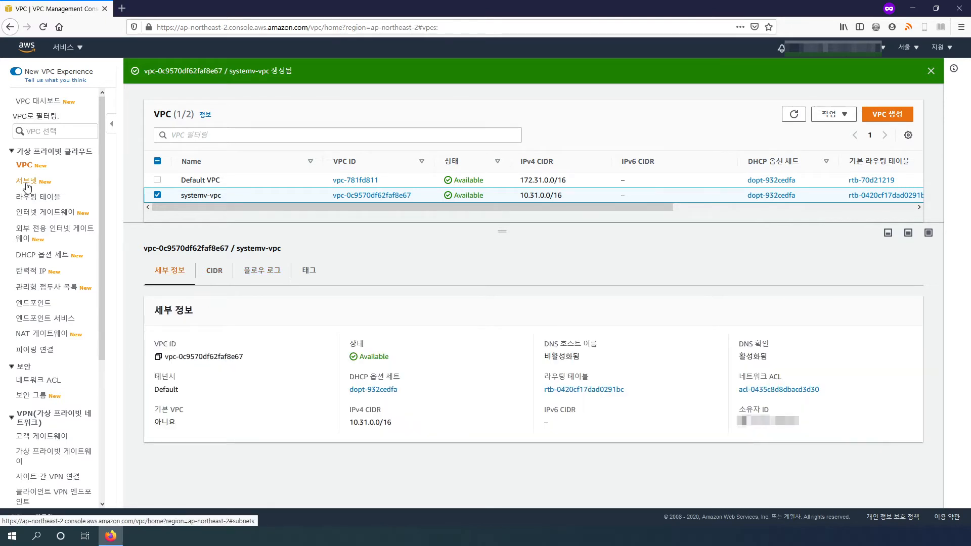
Go to the subnet list and start creating a subnet in systemv-vpc.
left_click(27, 183)
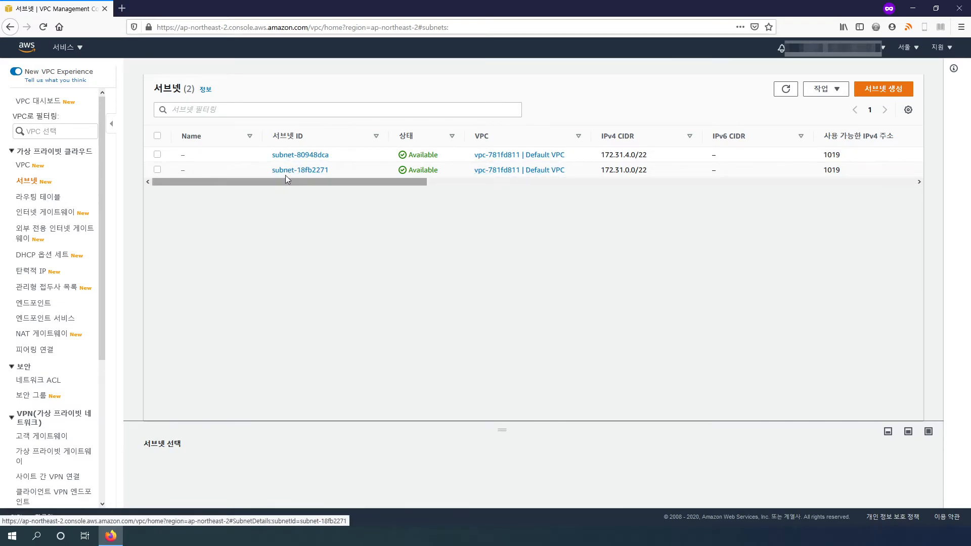
left_click_drag(323, 184, 272, 172)
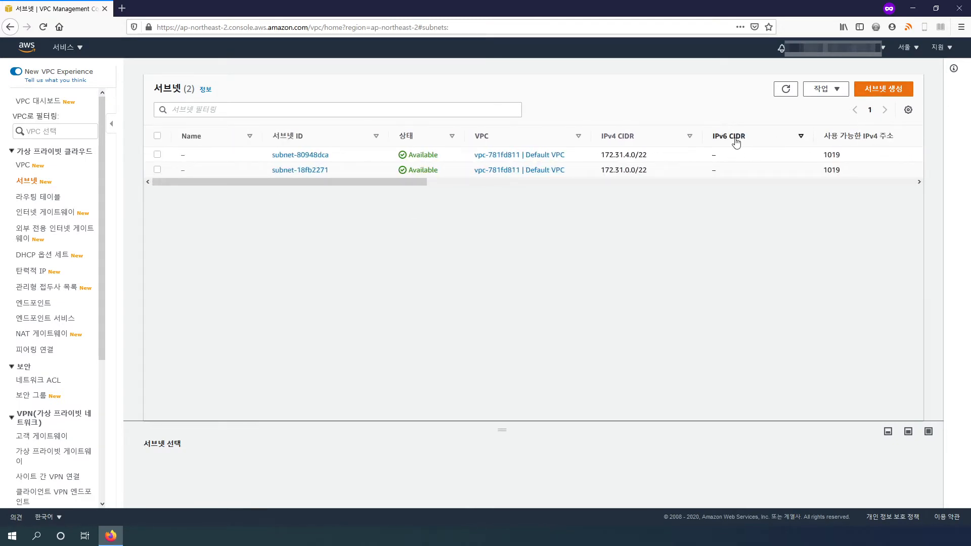
left_click(880, 98)
left_click(249, 184)
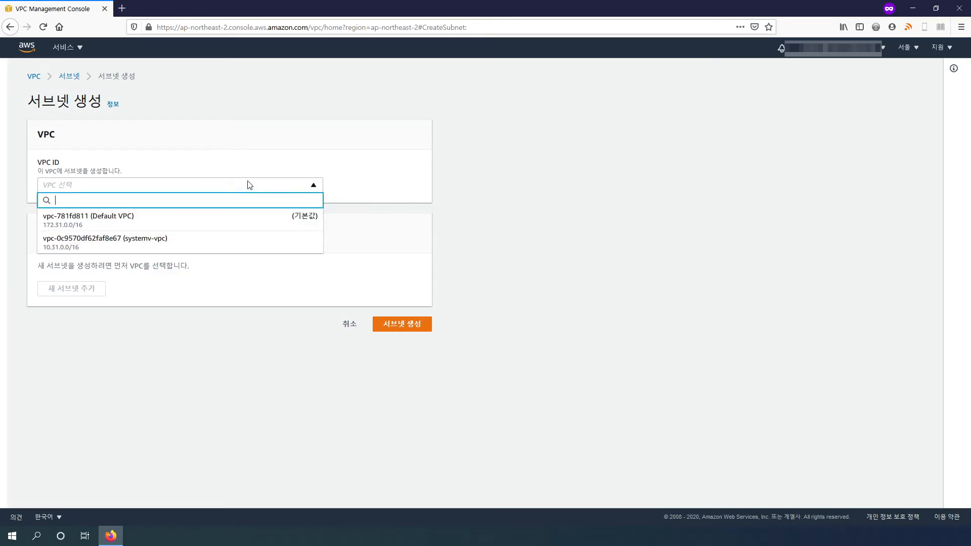
left_click(148, 246)
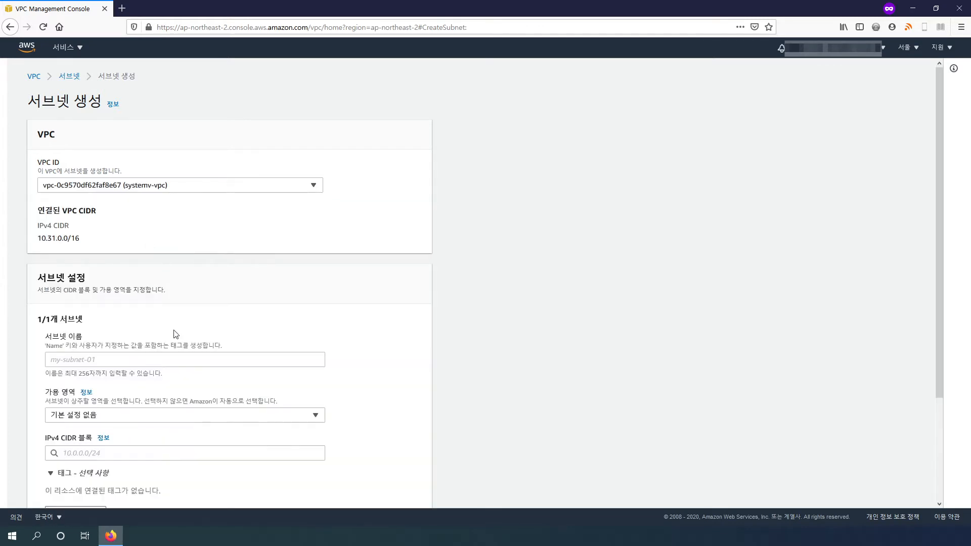
Name the first subnet systemv-alb-subnet1a and place it in availability zone ap-northeast-2a.
scroll(174, 331, "down", 3)
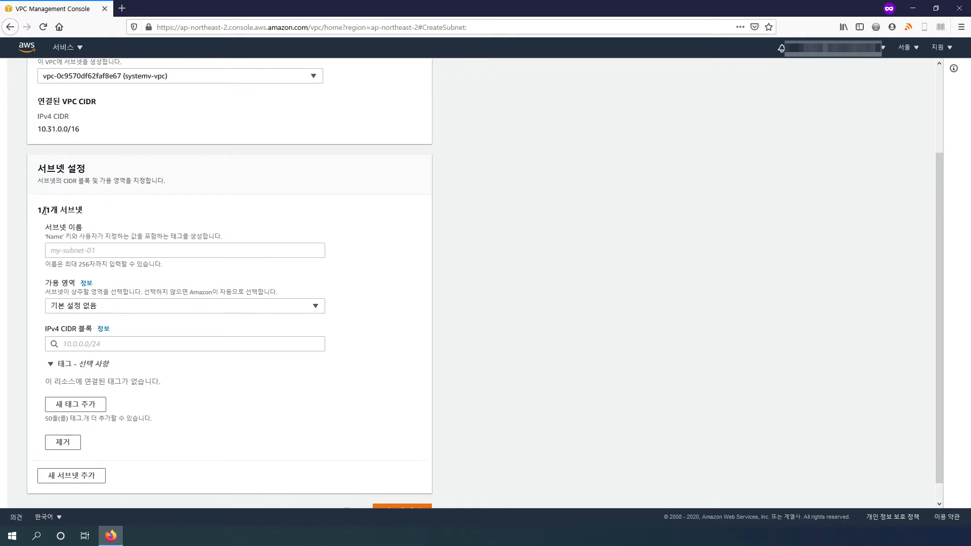
left_click(77, 251)
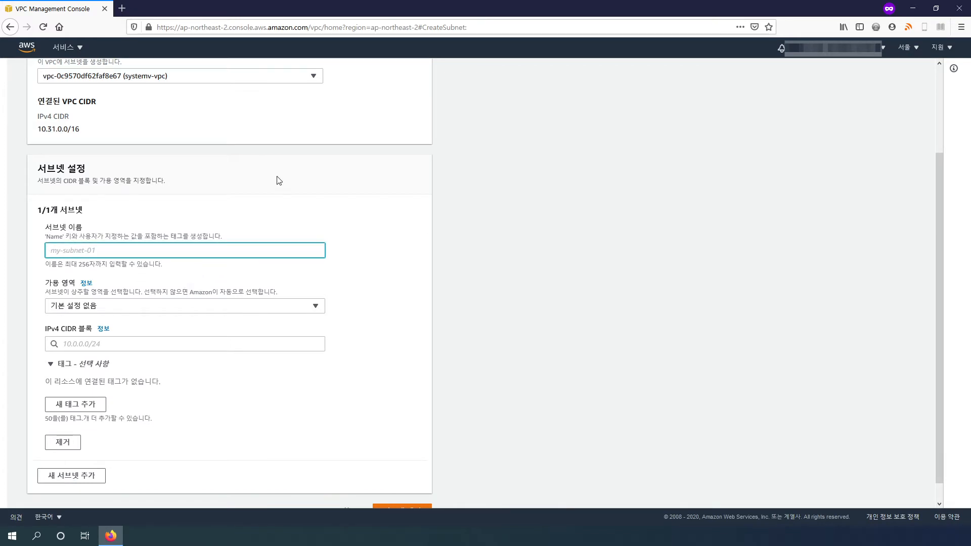
type("systemv")
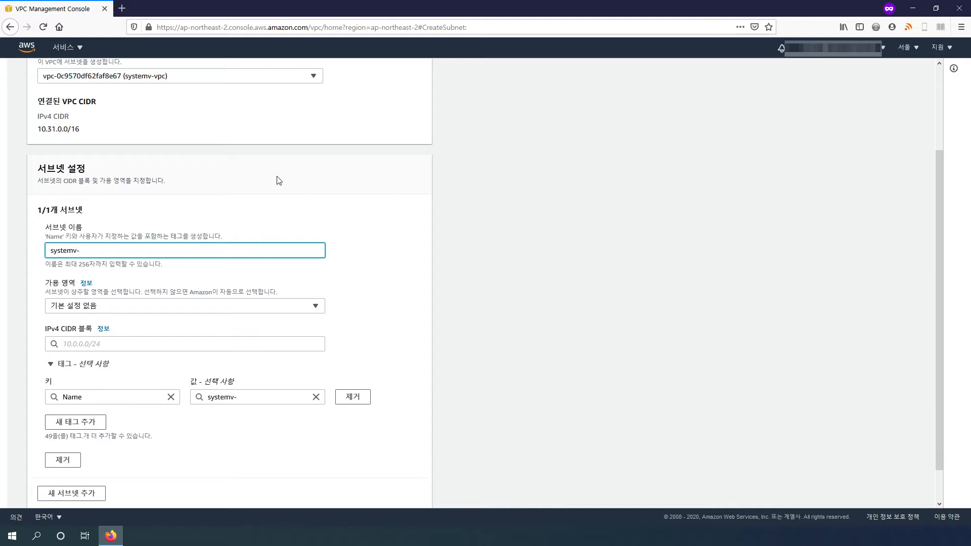
type("-alb-subnet1a")
left_click(247, 308)
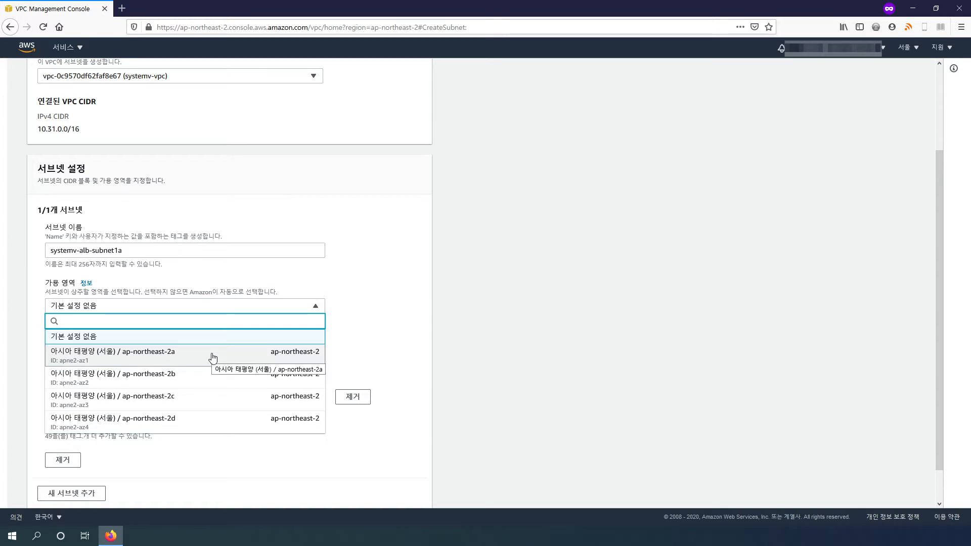
left_click(177, 362)
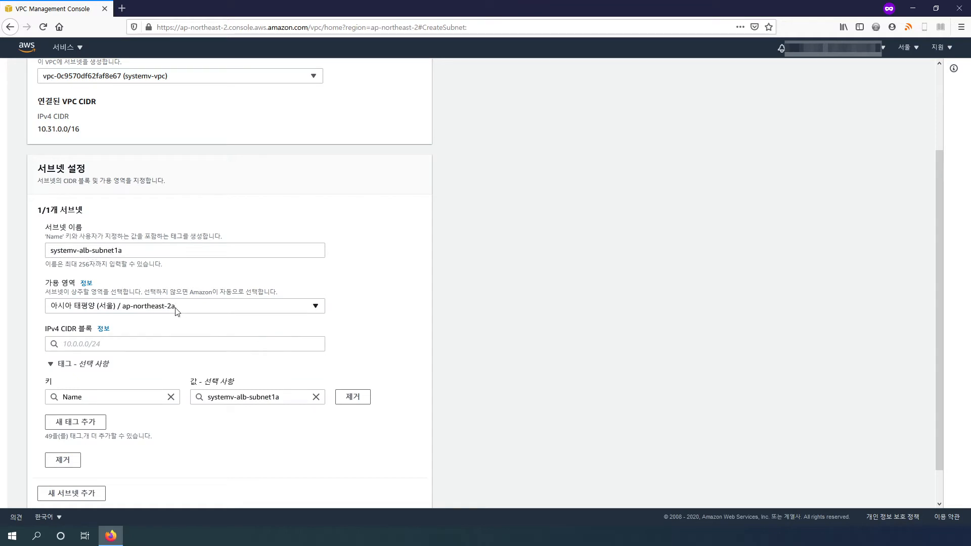
Set the first subnet's IPv4 CIDR block to 10.31.0.0/23.
left_click(172, 346)
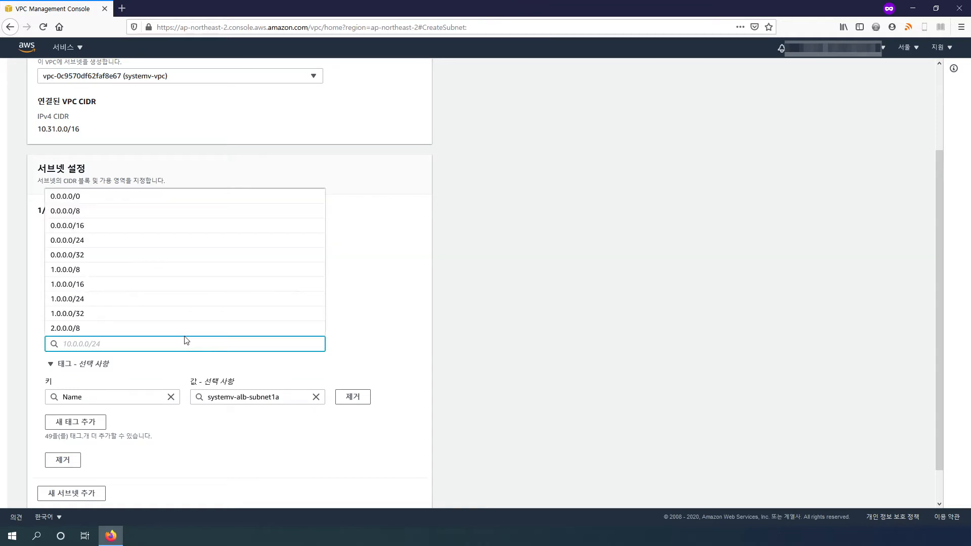
type("10")
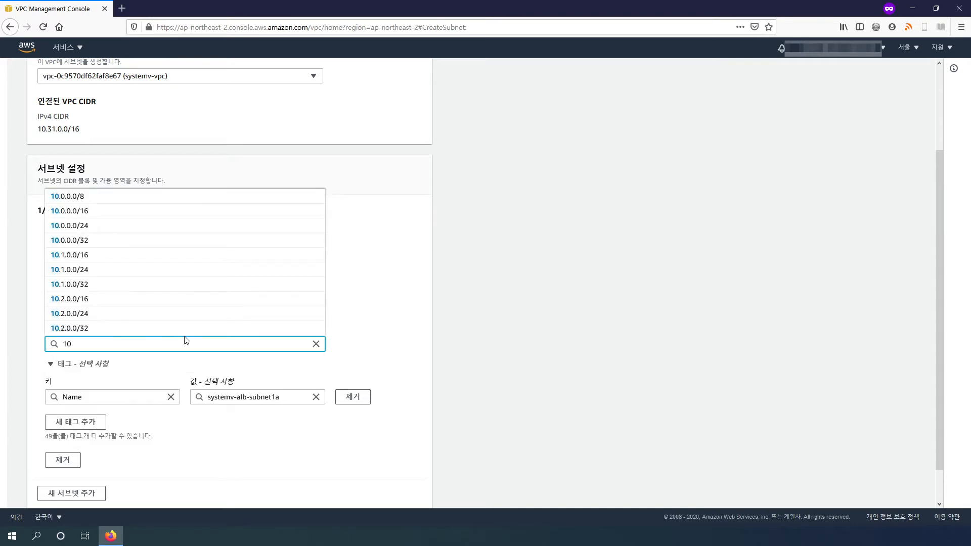
type(".31.0.0/23")
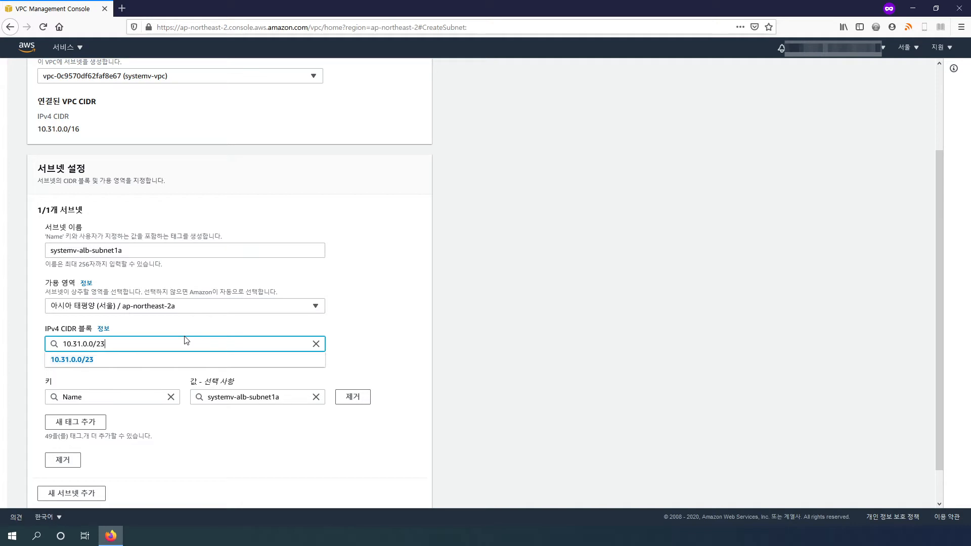
left_click(150, 360)
Add a second subnet named systemv-alb-subnet-1b in availability zone ap-northeast-2b.
scroll(399, 361, "down", 2)
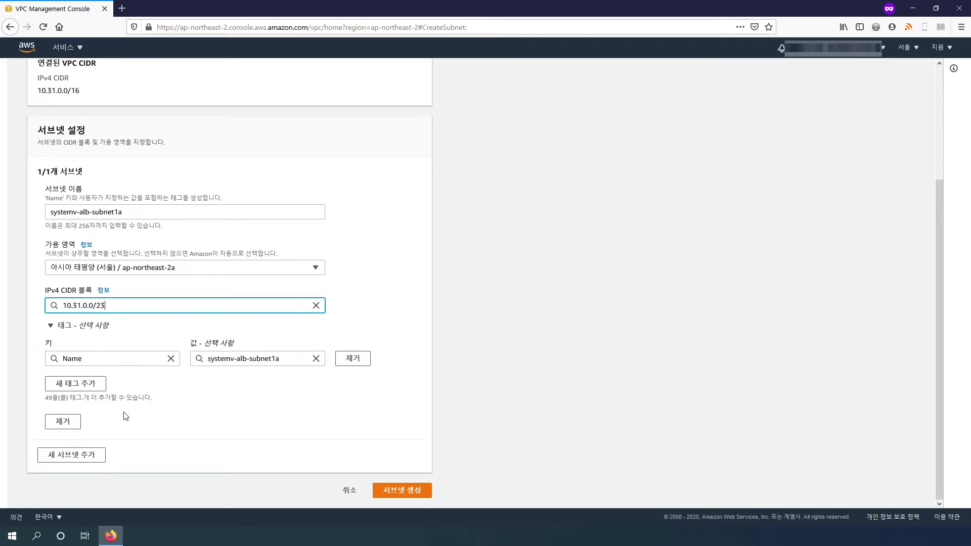
left_click(100, 457)
scroll(157, 432, "down", 3)
left_click(126, 384)
type("systemv-alb-subnet-1b")
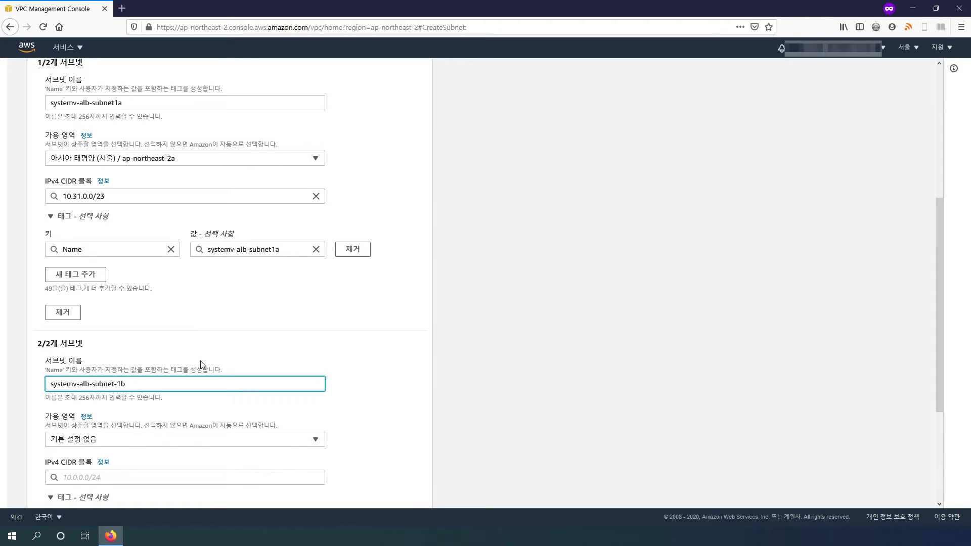
scroll(202, 353, "down", 3)
left_click(137, 331)
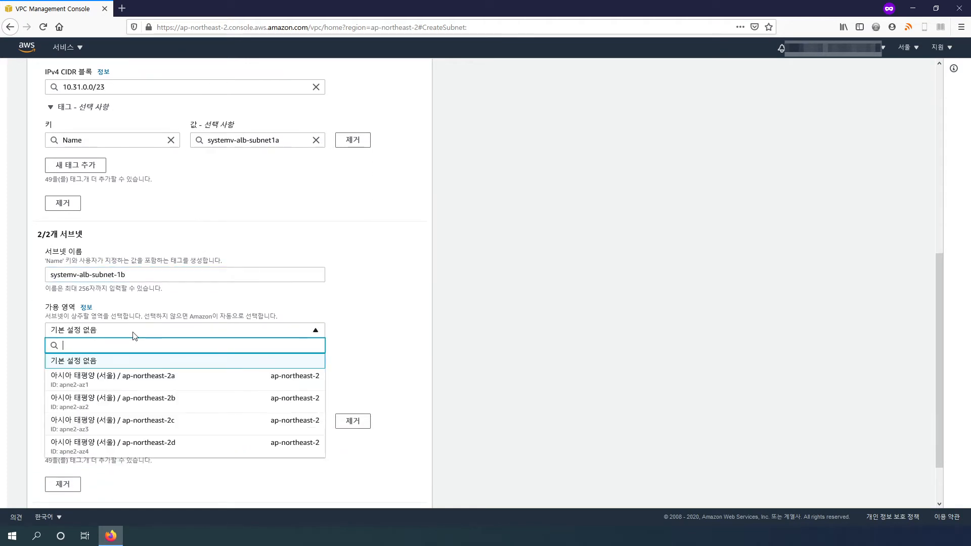
left_click(167, 409)
Set the second subnet's IPv4 CIDR block to 10.31.2.0/23.
left_click(170, 371)
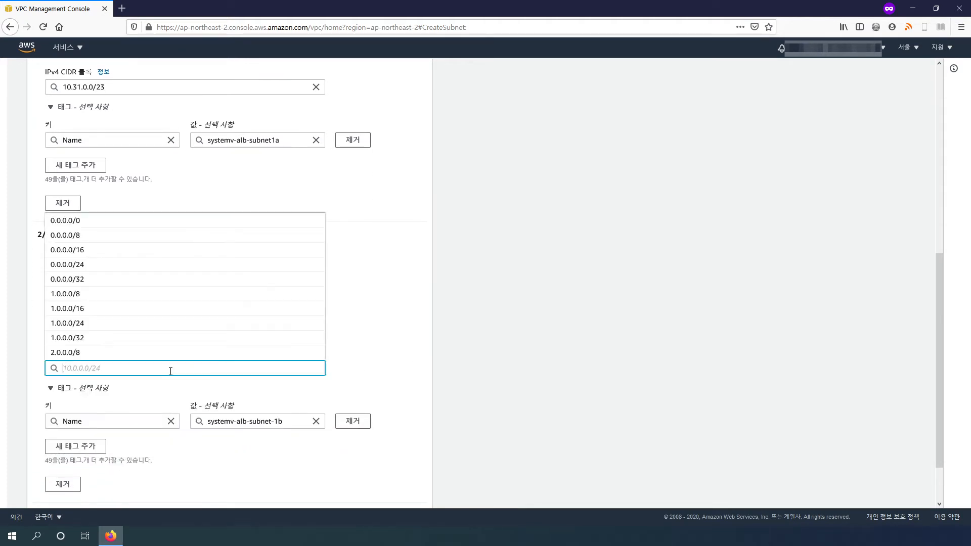
type("10.31")
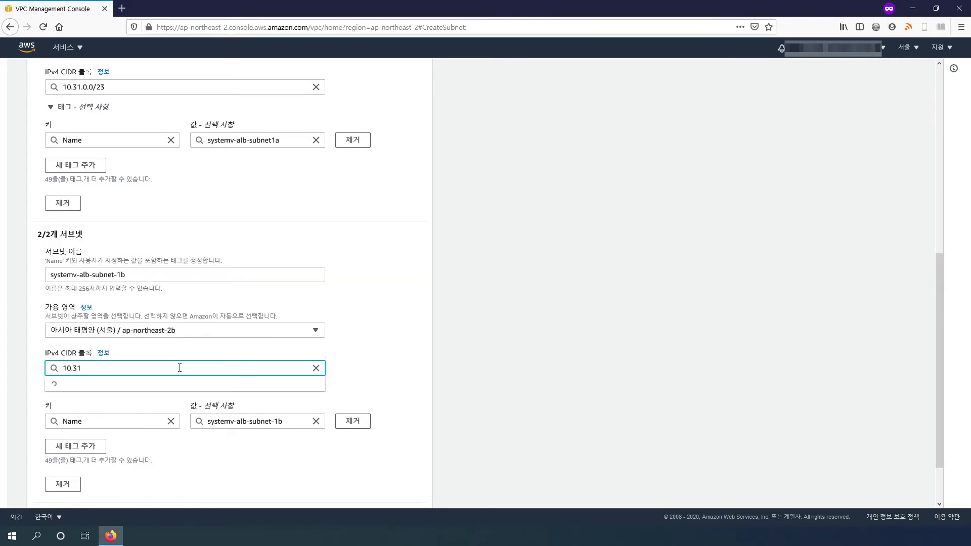
type(".2.0.")
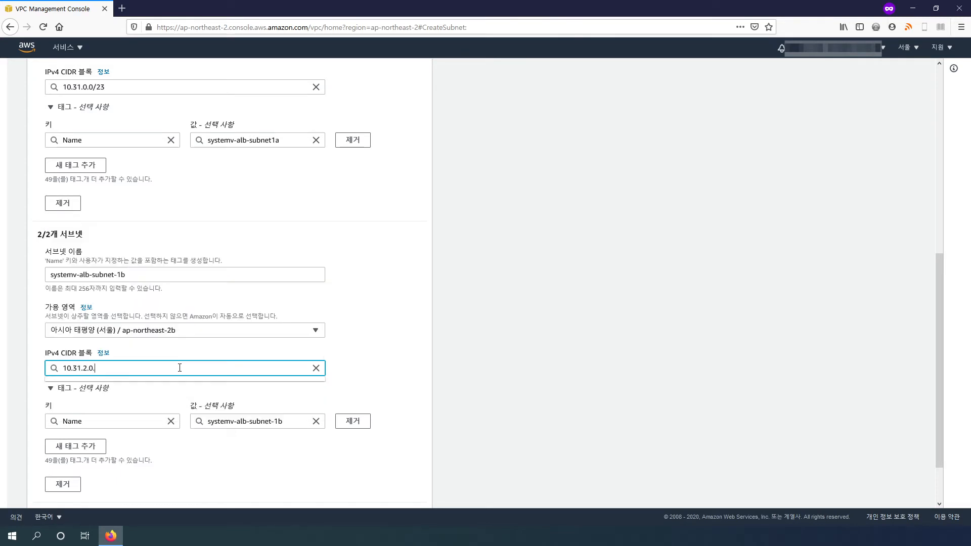
key("BackSpace")
type("/23")
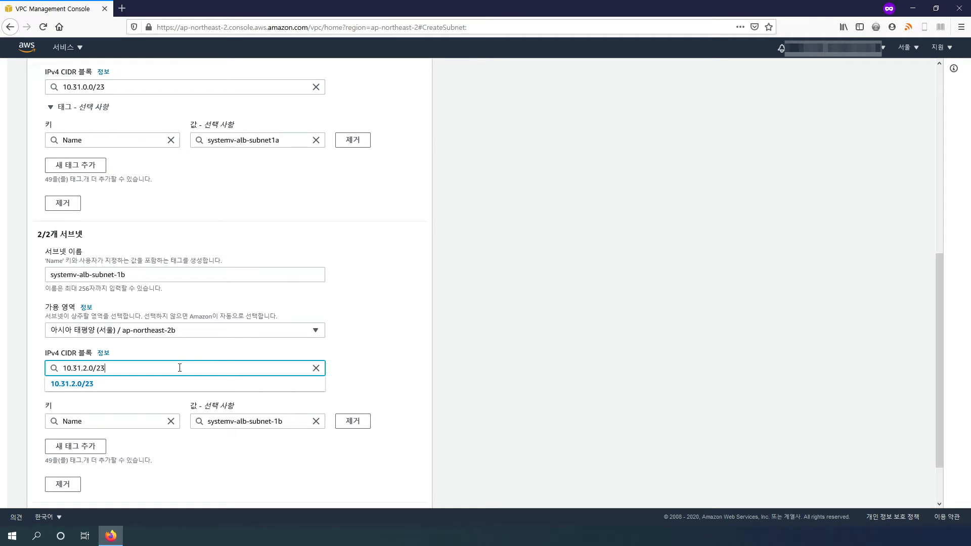
left_click(140, 386)
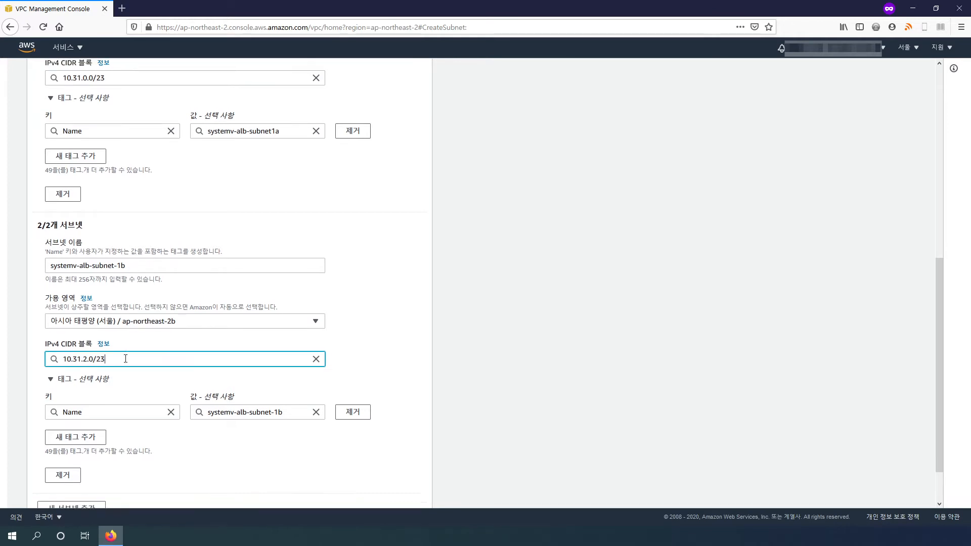
Add a third subnet named systemv-was-subnet-1c in availability zone ap-northeast-2c.
scroll(129, 395, "down", 2)
left_click(100, 458)
scroll(101, 461, "down", 5)
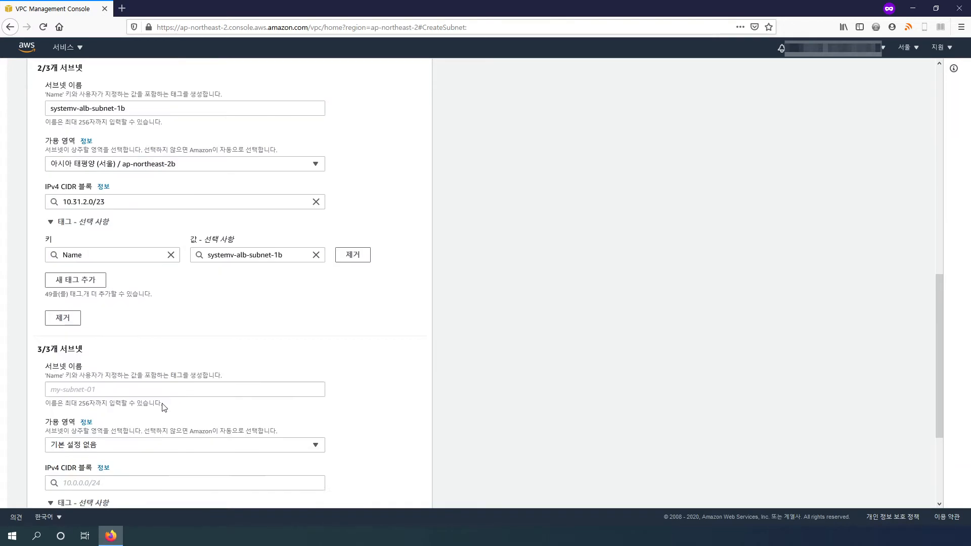
left_click(128, 345)
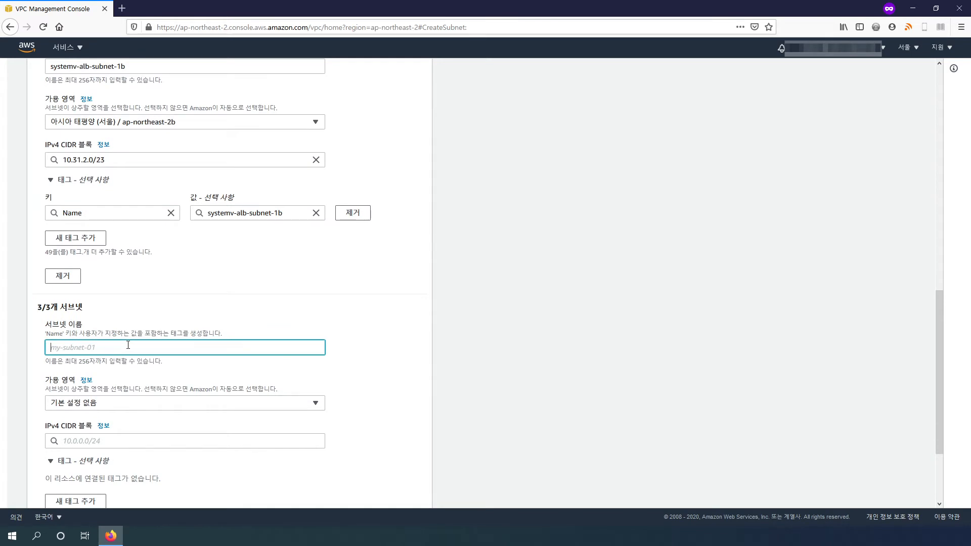
type("systemv-was-subnet-1c")
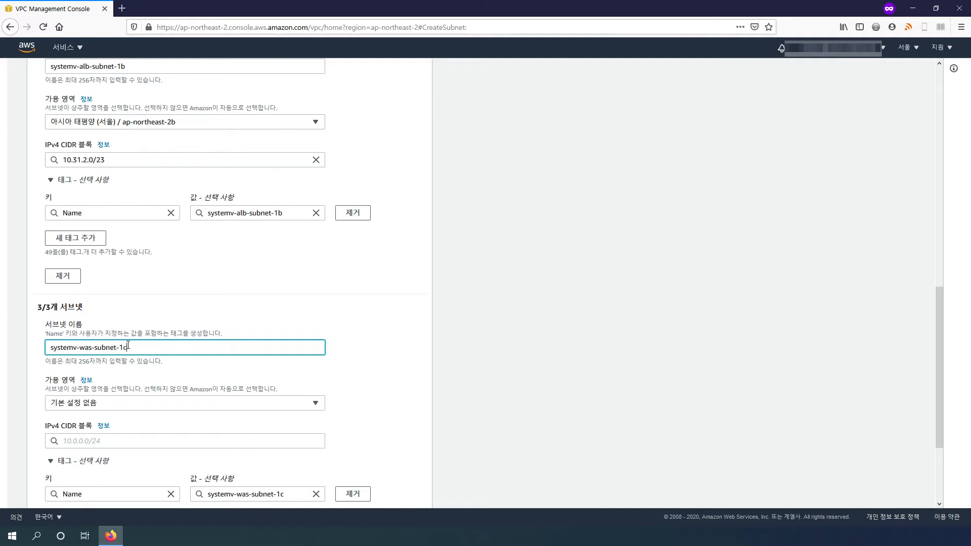
left_click(135, 402)
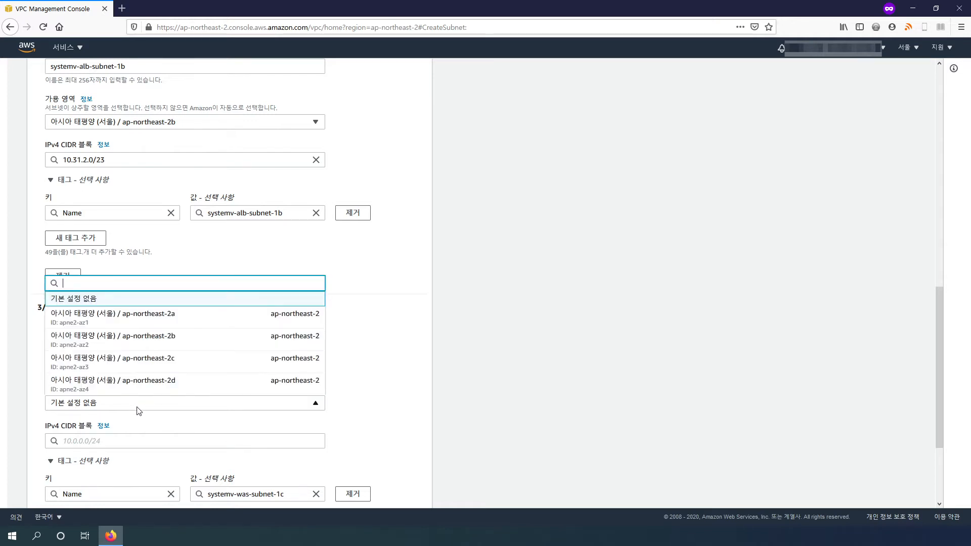
left_click(182, 359)
Set the third subnet's IPv4 CIDR block to 10.31.4.0/23.
scroll(354, 395, "down", 3)
left_click(184, 333)
type("10.")
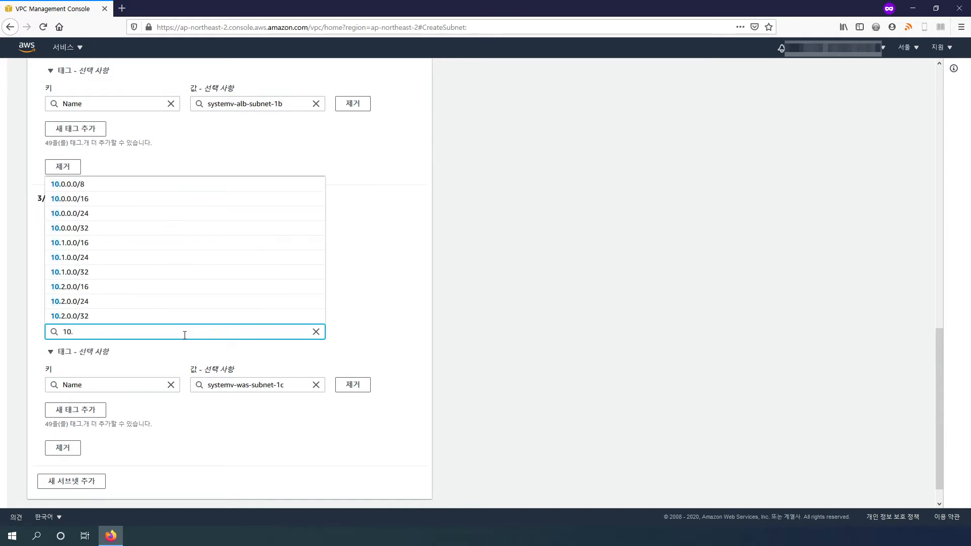
type("31.4.0/")
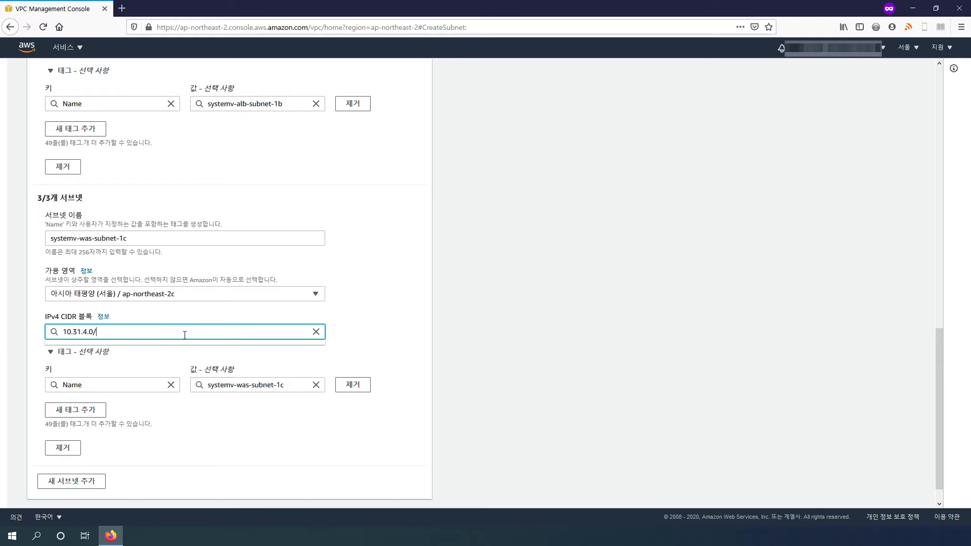
type("23")
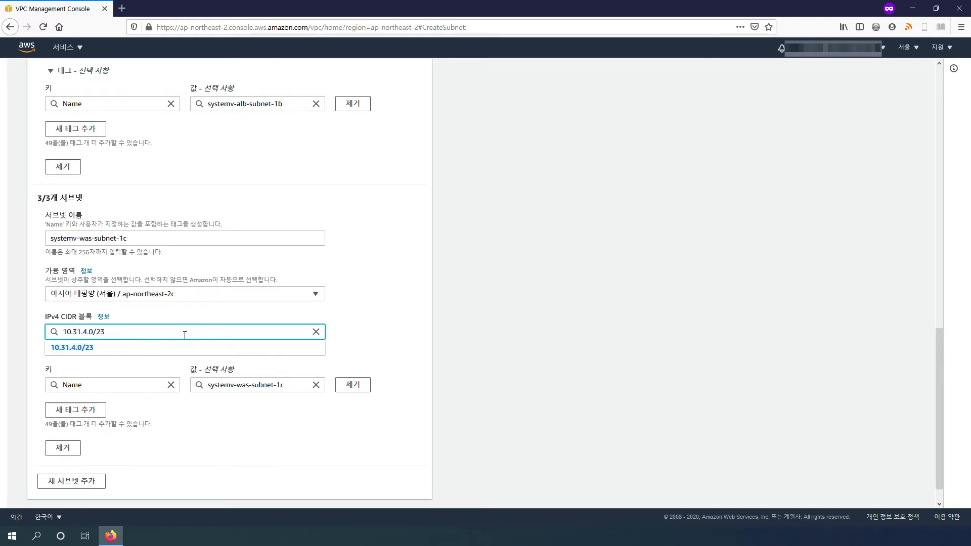
left_click(158, 350)
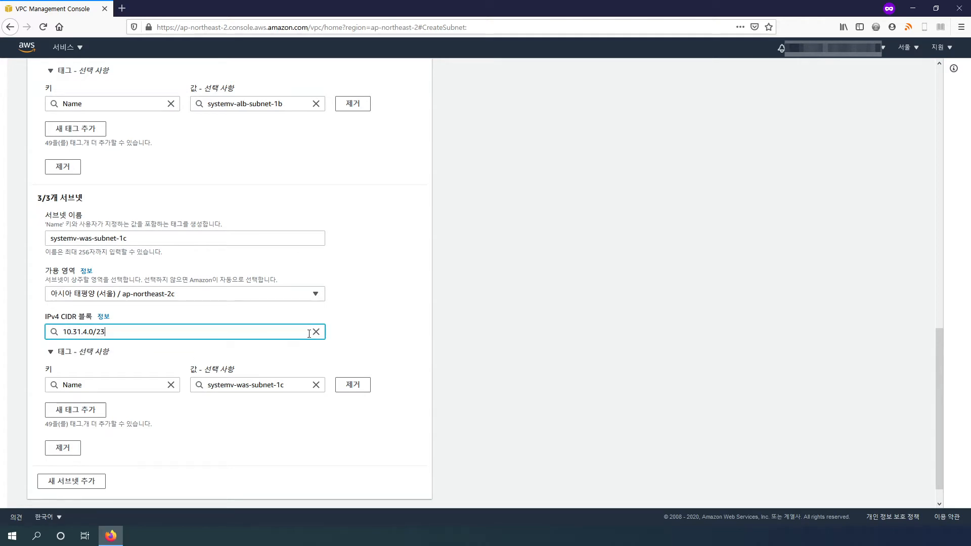
Add a fourth subnet named systemv-was-subnet-1d in availability zone ap-northeast-2d.
scroll(388, 340, "down", 1)
left_click(74, 455)
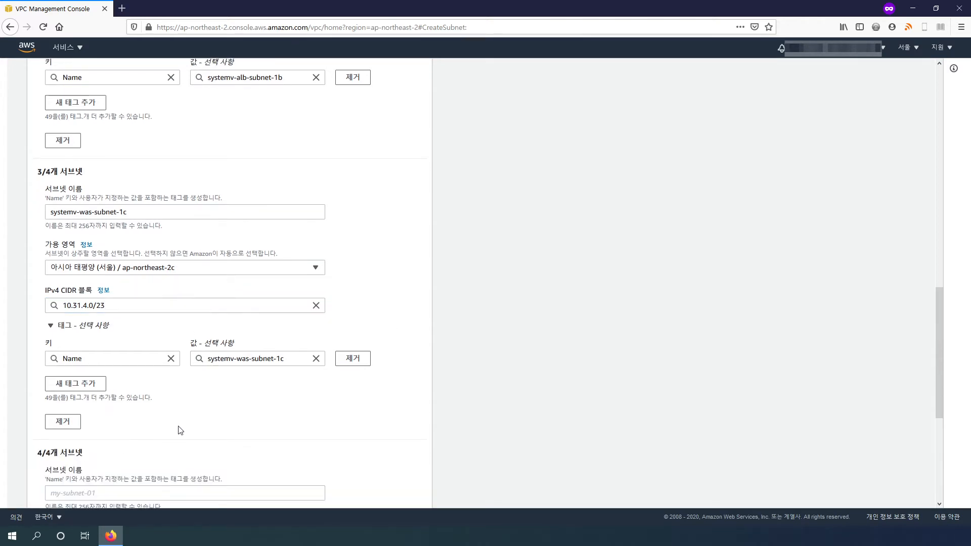
scroll(177, 430, "down", 3)
left_click(141, 347)
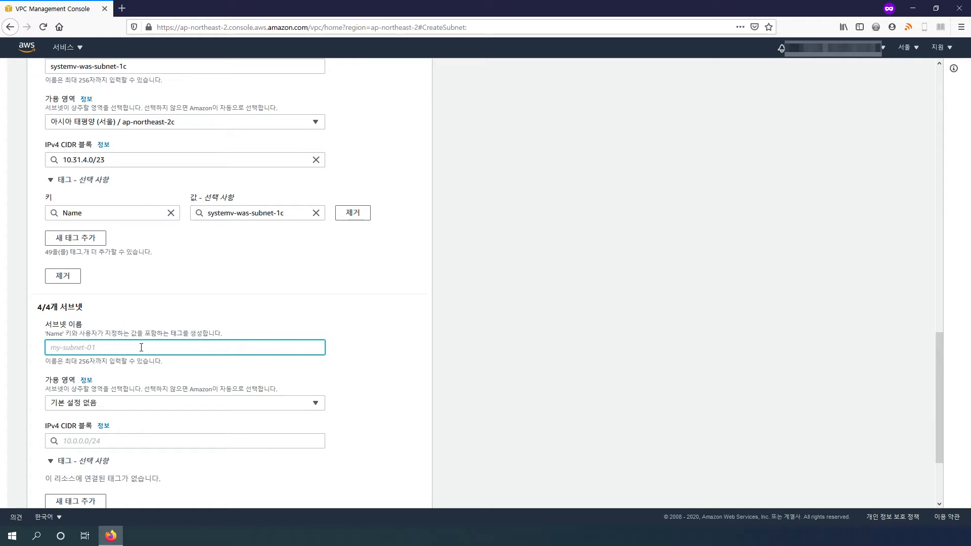
type("systemv-w")
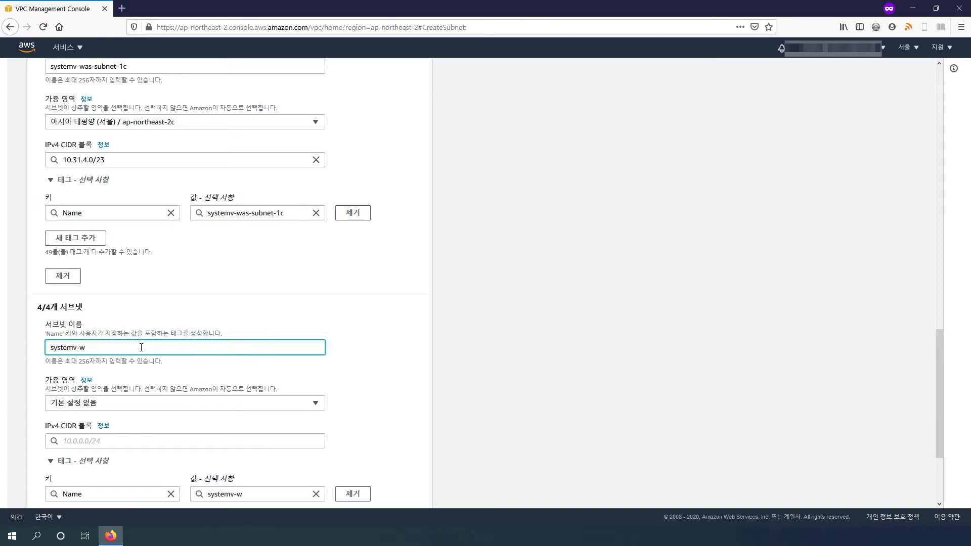
type("as-subnet-1d")
scroll(142, 347, "down", 3)
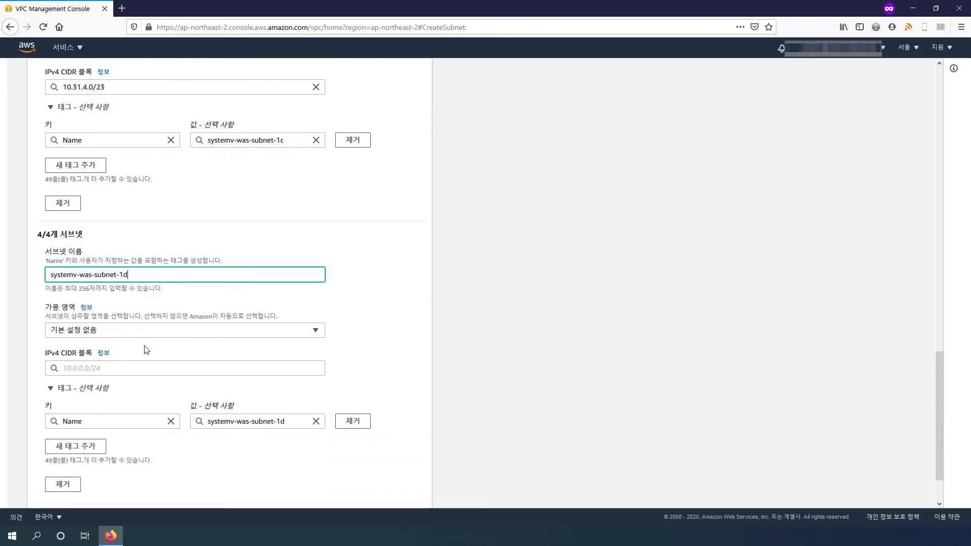
left_click(131, 331)
left_click(171, 448)
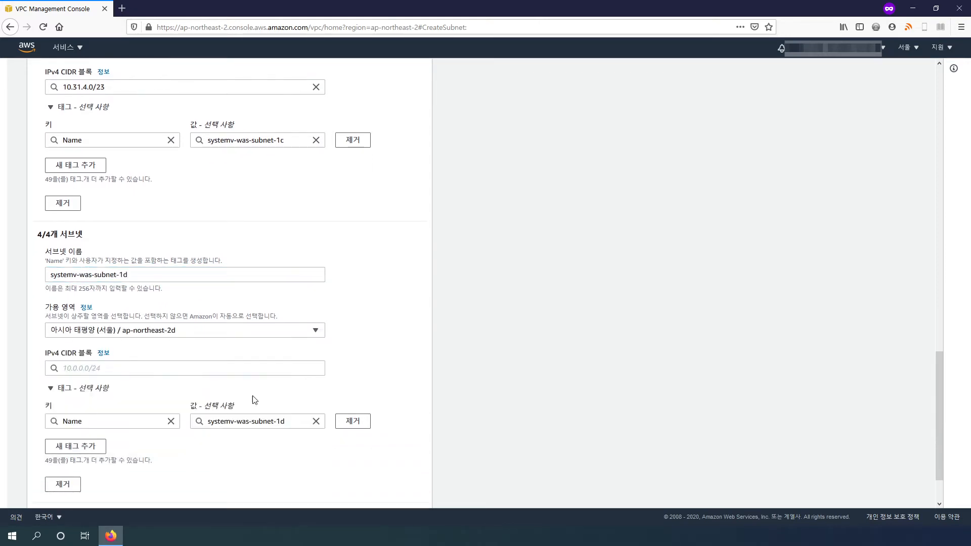
Set the fourth subnet's IPv4 CIDR block to 10.31.6.0/23.
left_click(273, 368)
type("1")
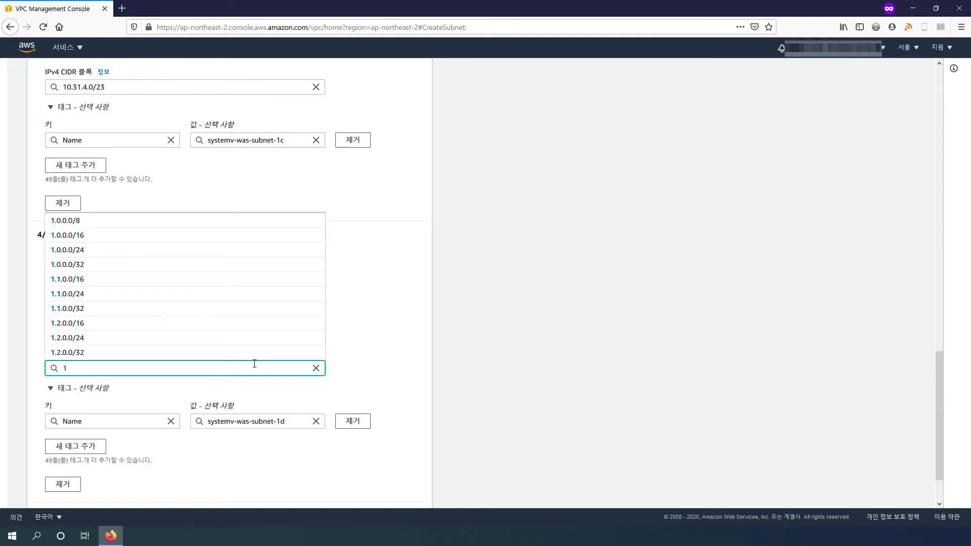
type("0.31.6.0/23")
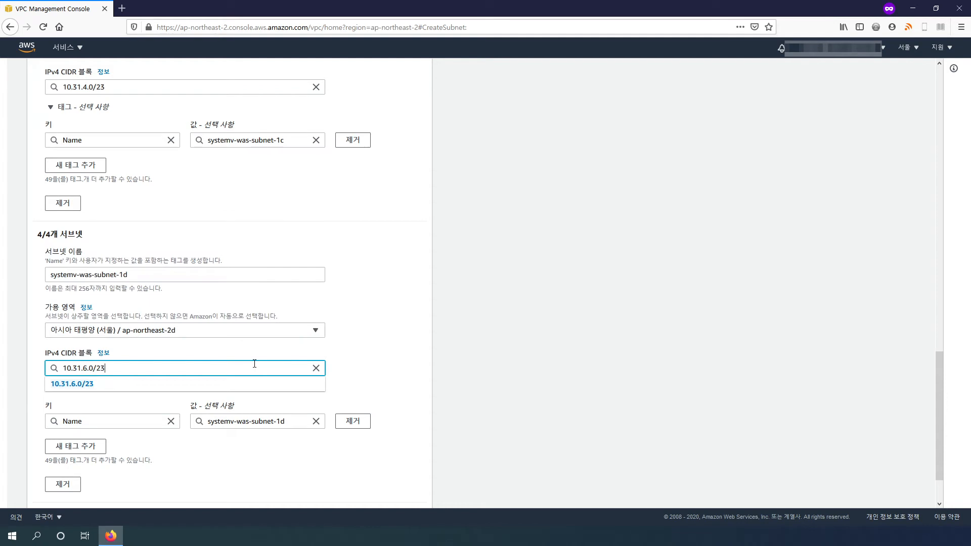
left_click(245, 386)
Review the names, availability zones and CIDR blocks of all four subnet definitions before creating them.
scroll(455, 397, "down", 2)
scroll(237, 404, "up", 10)
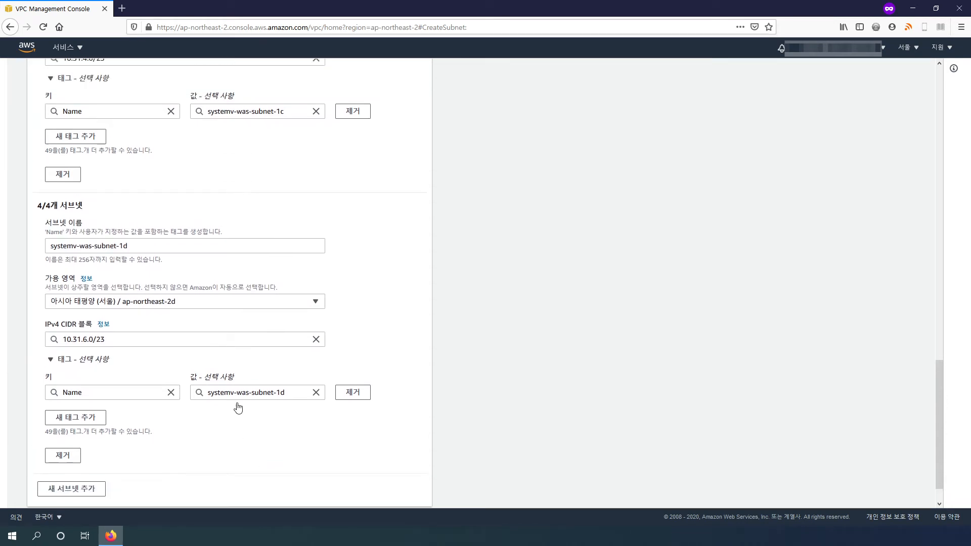
scroll(231, 387, "down", 3)
scroll(231, 388, "up", 8)
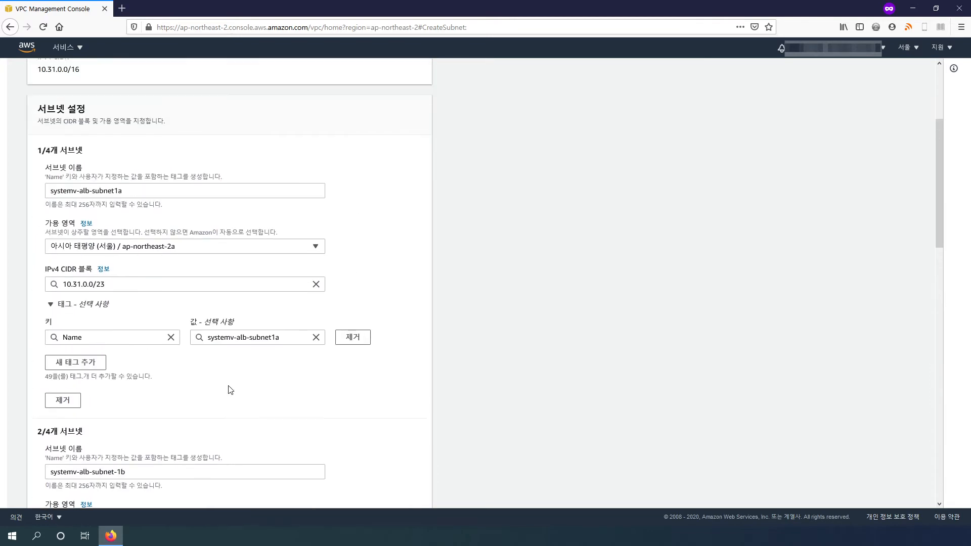
scroll(233, 388, "down", 1)
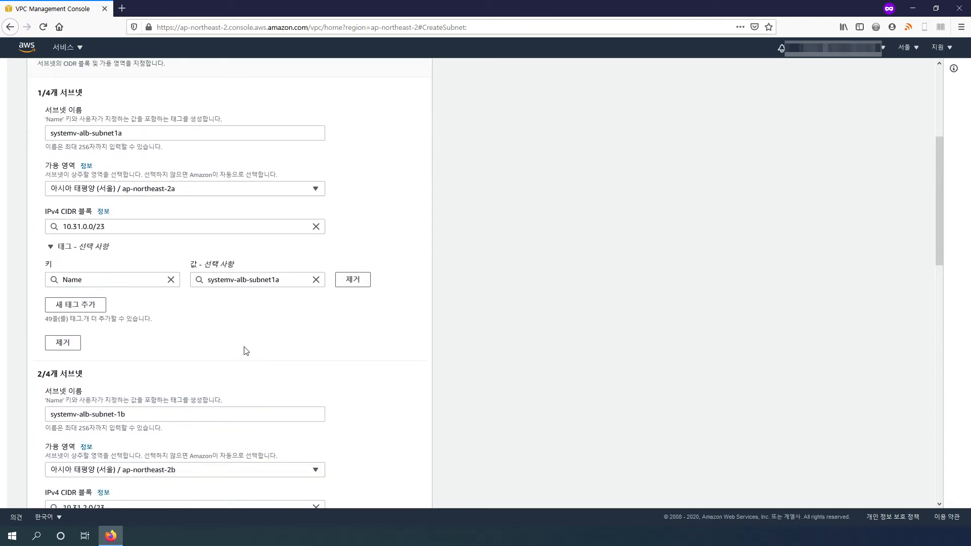
scroll(244, 350, "down", 7)
scroll(238, 361, "up", 1)
scroll(227, 366, "down", 3)
scroll(227, 367, "up", 3)
scroll(230, 368, "down", 3)
scroll(230, 367, "down", 6)
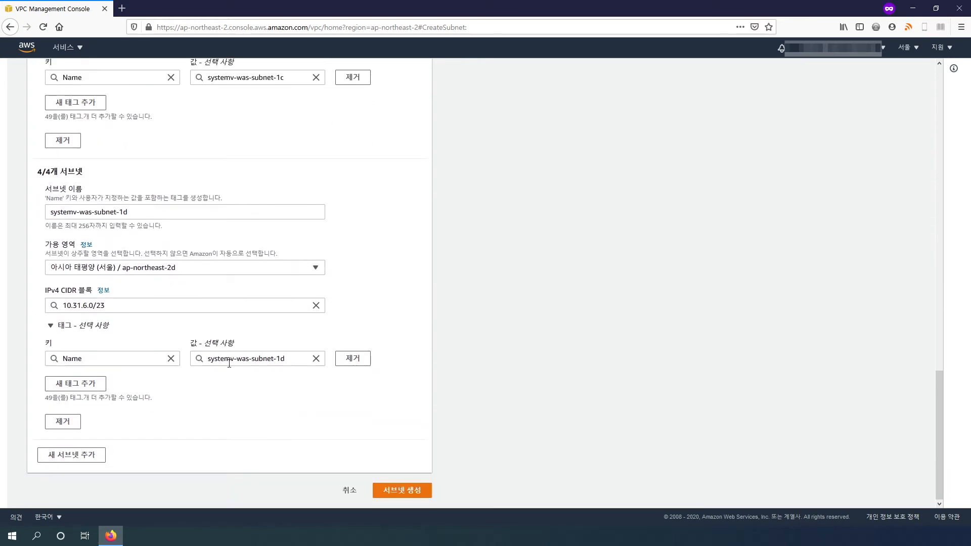
scroll(230, 365, "up", 3)
scroll(230, 361, "up", 5)
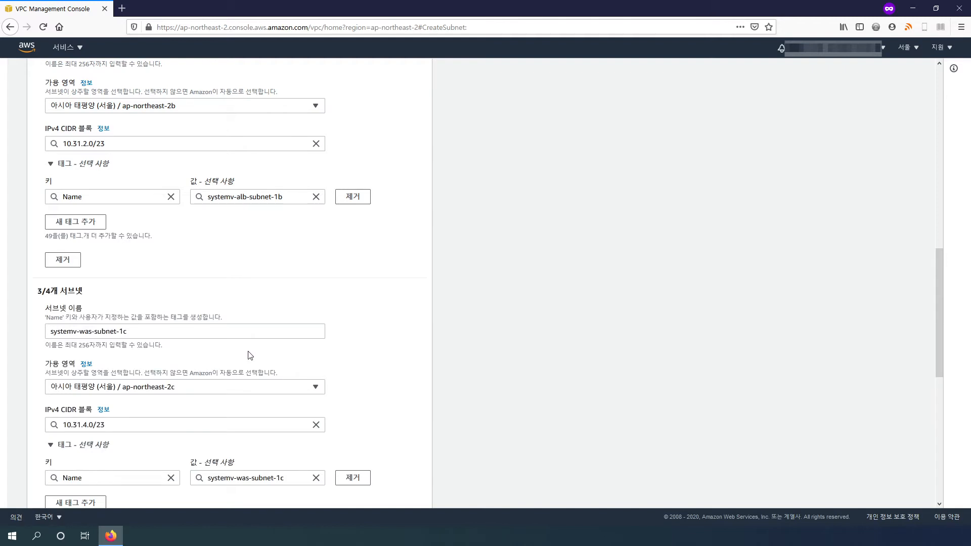
scroll(247, 357, "up", 6)
scroll(245, 362, "down", 13)
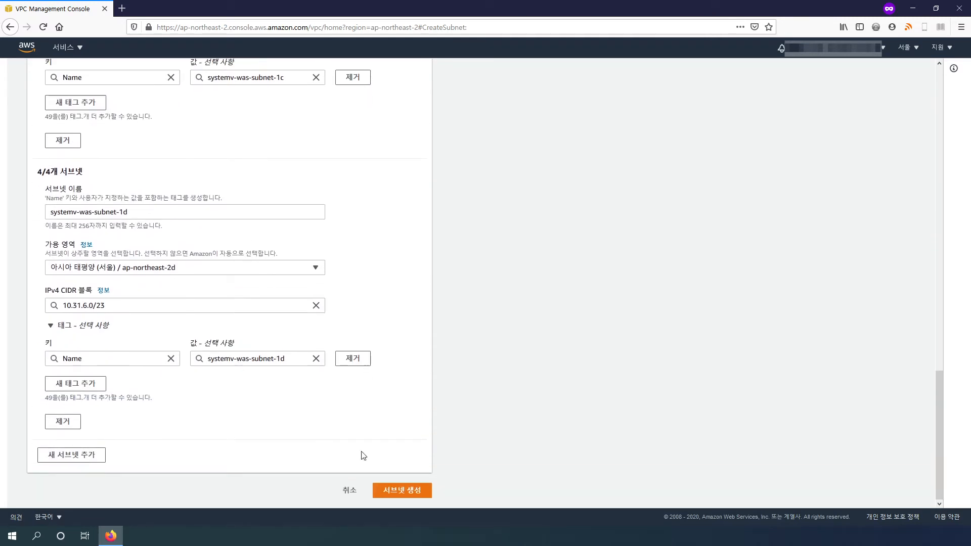
Create the four subnets and widen the Name column of the subnet list to show the full names.
left_click(405, 491)
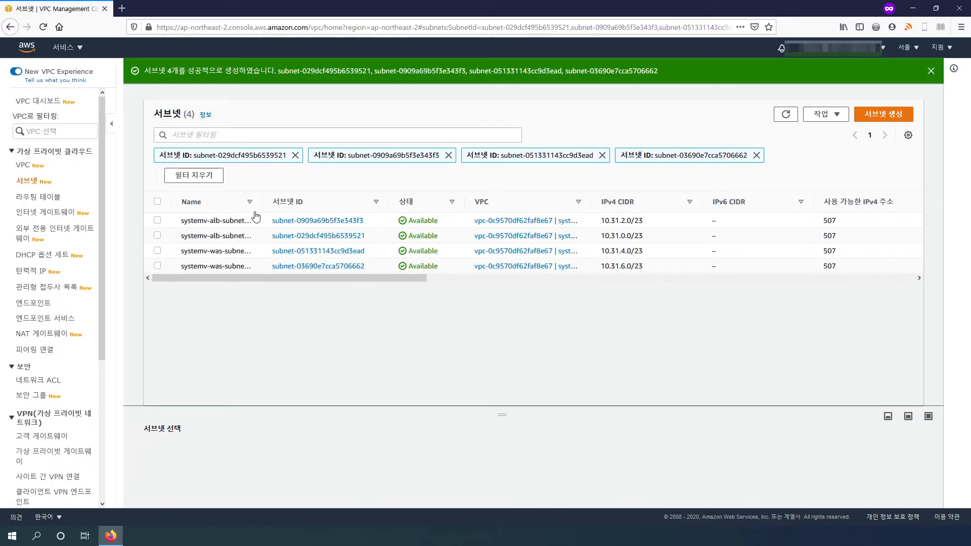
left_click_drag(260, 204, 332, 204)
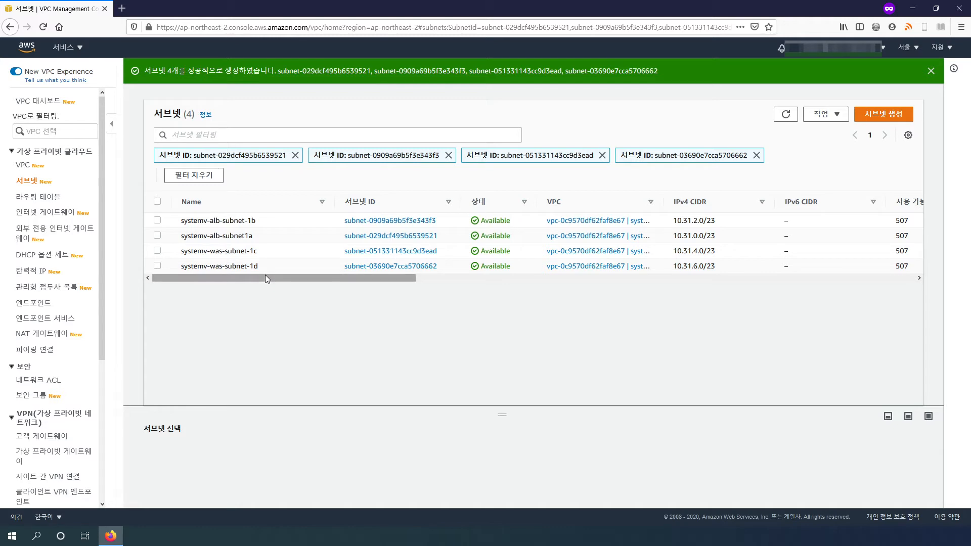
Rename the ALB subnet with CIDR block 10.31.0.0/23 as systemv-alb-subnet-1a.
left_click(245, 236)
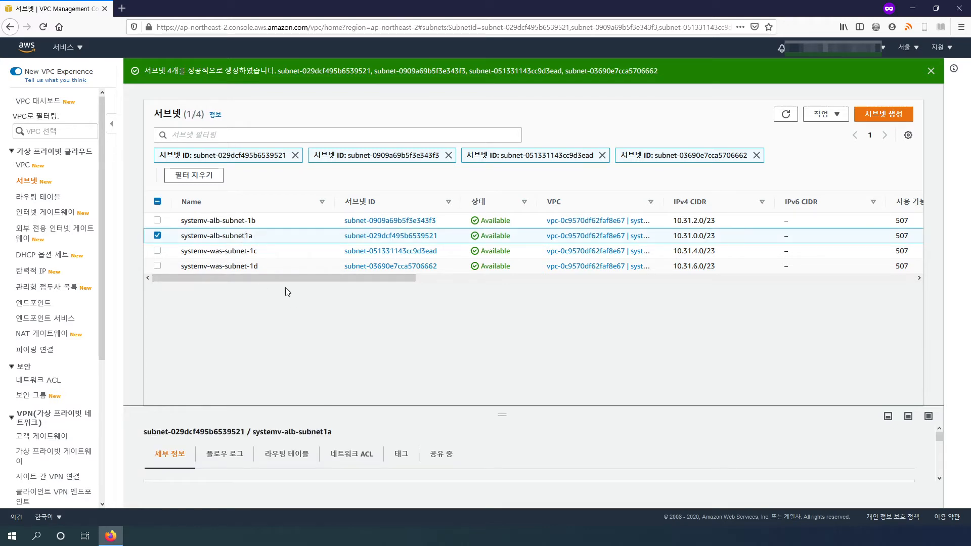
left_click(259, 236)
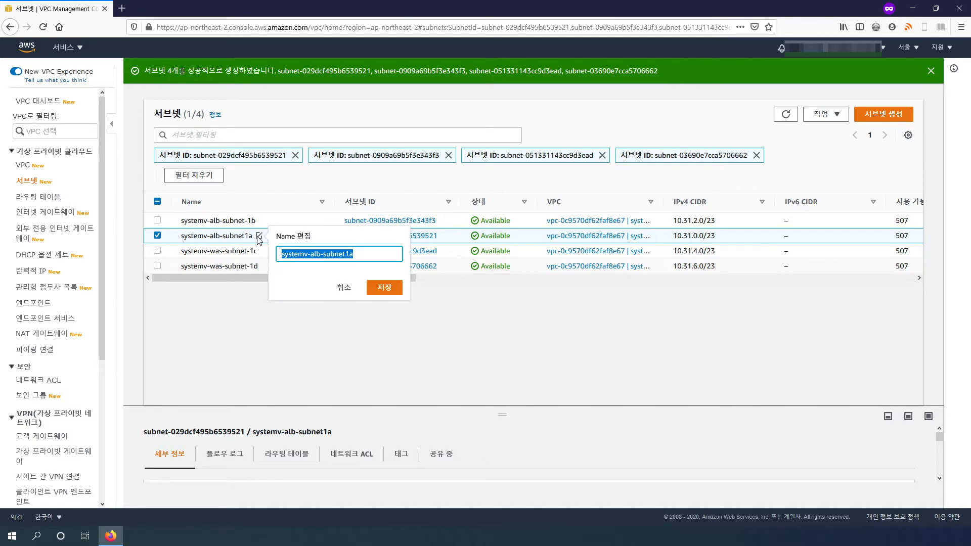
left_click(349, 255)
type("-")
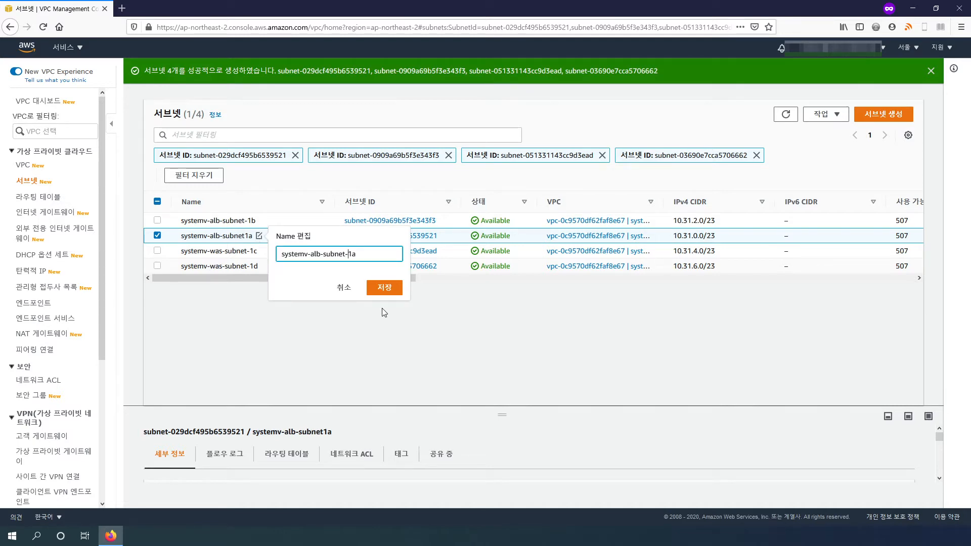
key("Return")
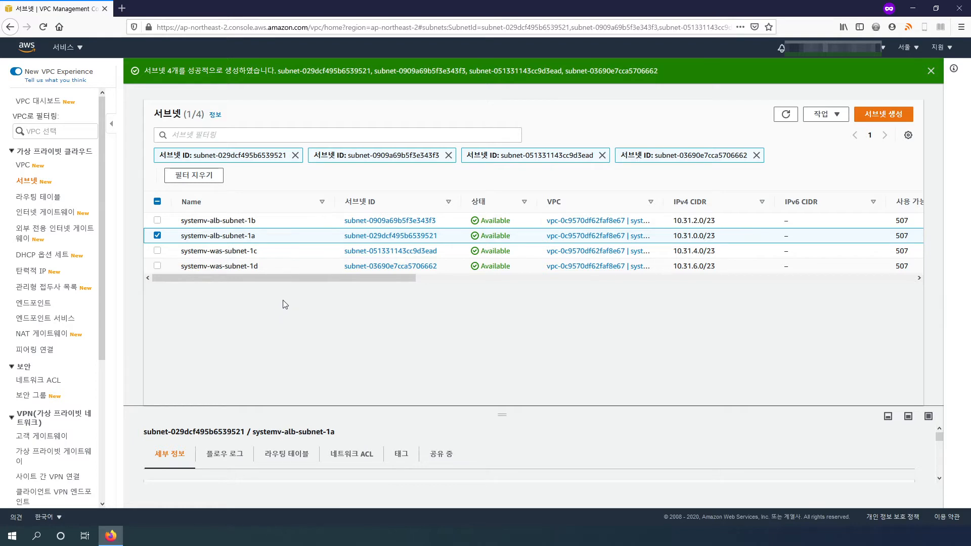
Examine the new subnets' availability zones, route tables, IPv4 CIDR blocks and available IPv4 address counts.
left_click_drag(399, 277, 649, 284)
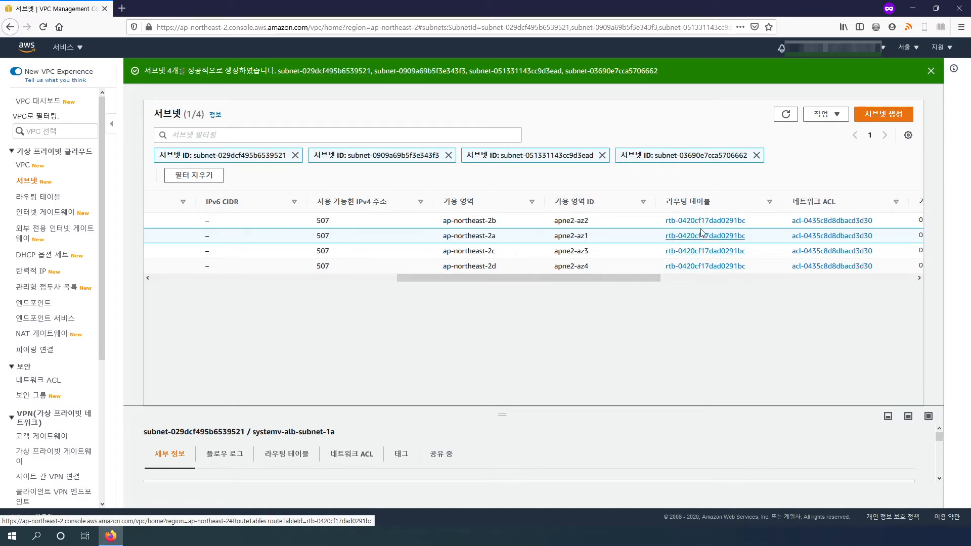
left_click_drag(625, 275, 380, 277)
left_click(158, 238)
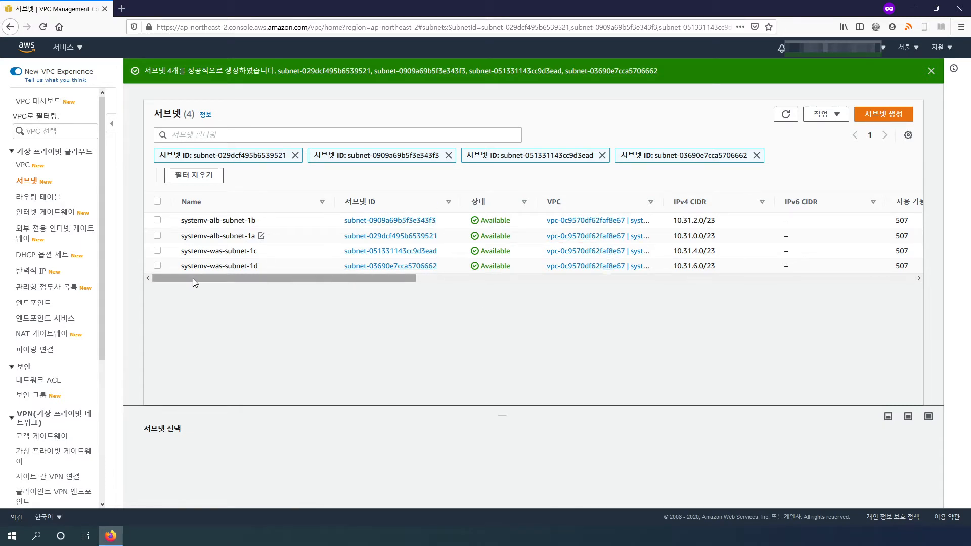
mouse_move(188, 280)
left_mouse_down()
mouse_move(263, 287)
mouse_move(177, 282)
mouse_move(332, 297)
mouse_move(174, 289)
left_mouse_up()
left_click_drag(340, 278, 480, 297)
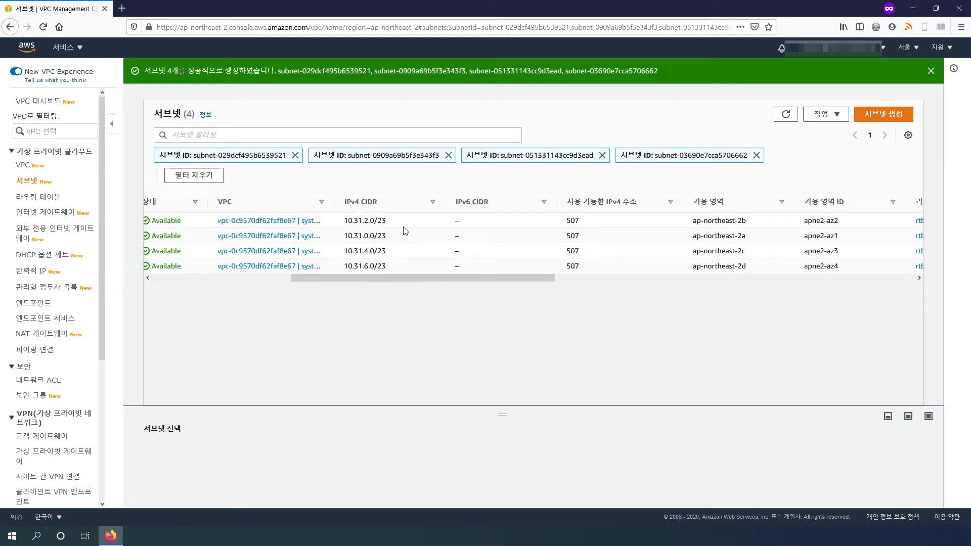
left_click_drag(580, 223, 567, 218)
left_click(585, 223)
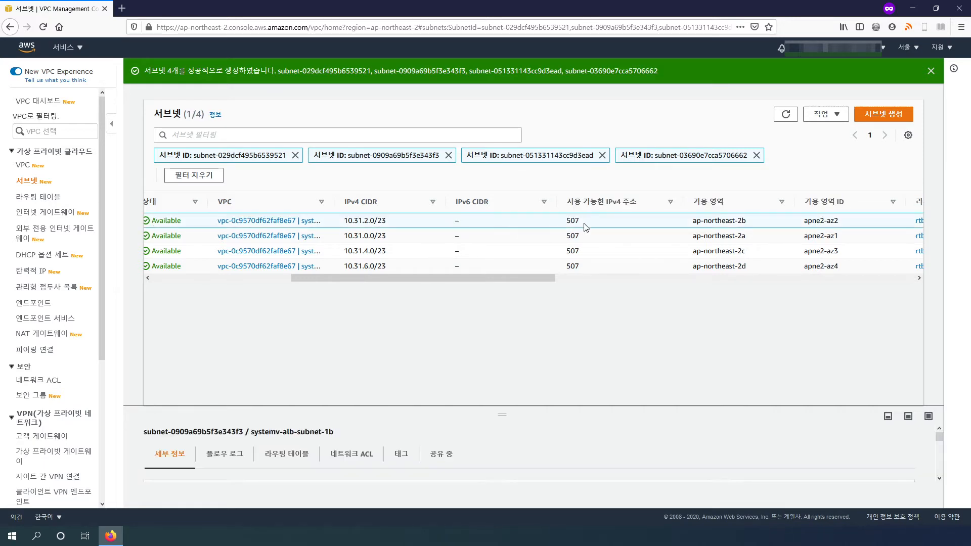
left_click(584, 236)
left_click(584, 250)
left_click(584, 236)
left_click(582, 222)
left_click(582, 238)
left_click(582, 255)
left_click(578, 263)
left_click(573, 253)
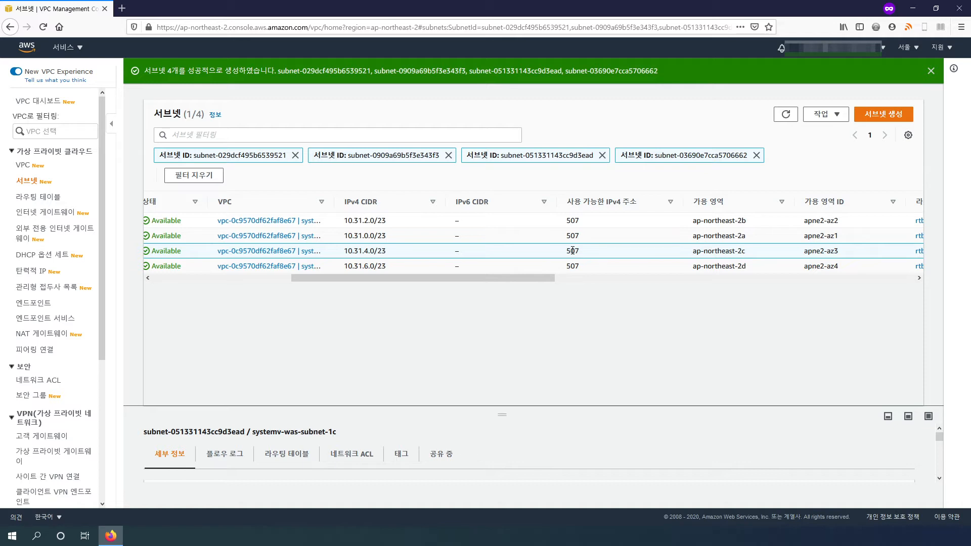
left_click_drag(389, 251, 344, 251)
left_click(577, 257)
left_click_drag(542, 279, 421, 282)
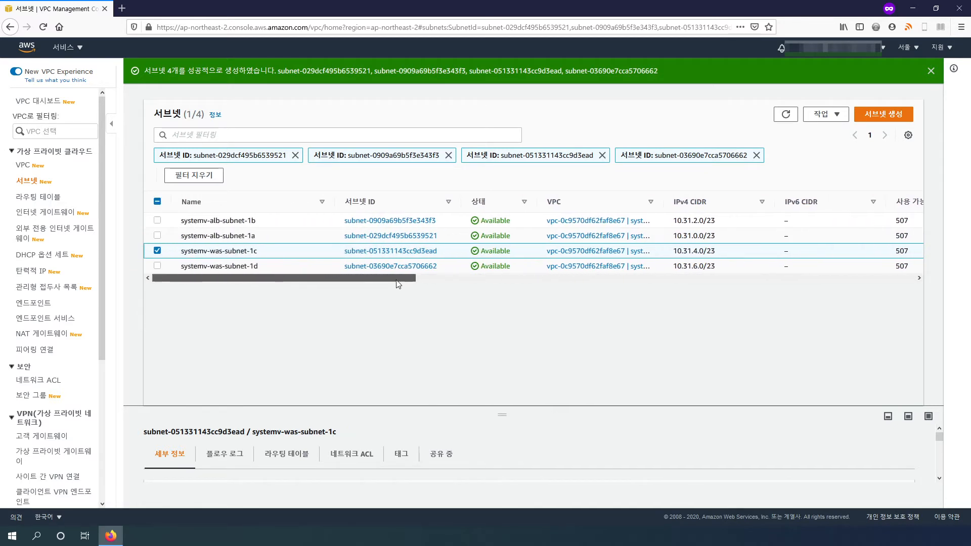
Create an internet gateway with the name tag systemv-internet-gateway.
left_click(46, 212)
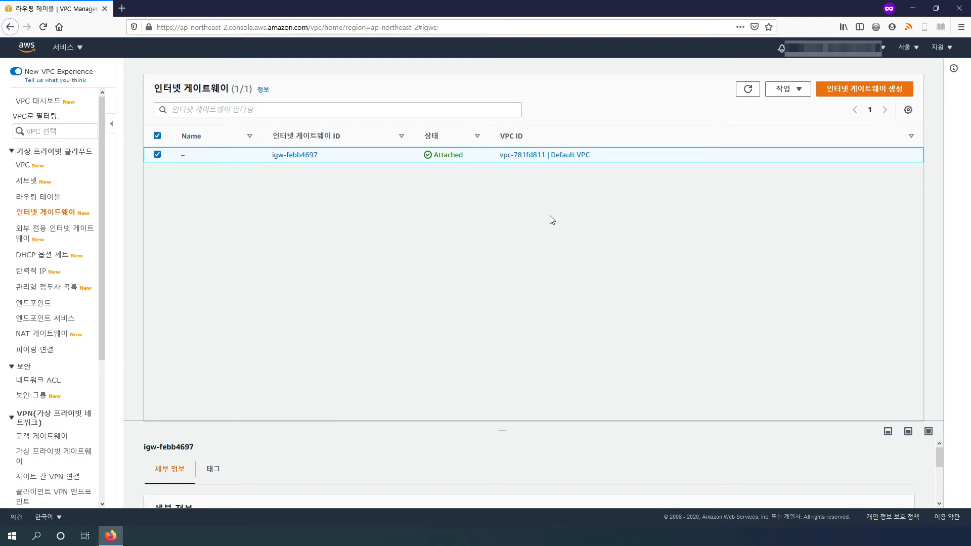
left_click(864, 89)
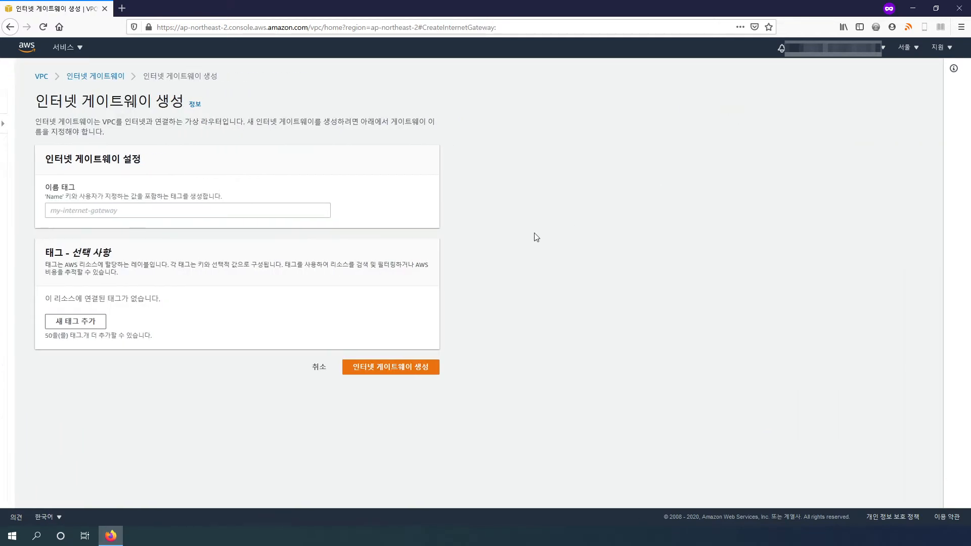
left_click(208, 214)
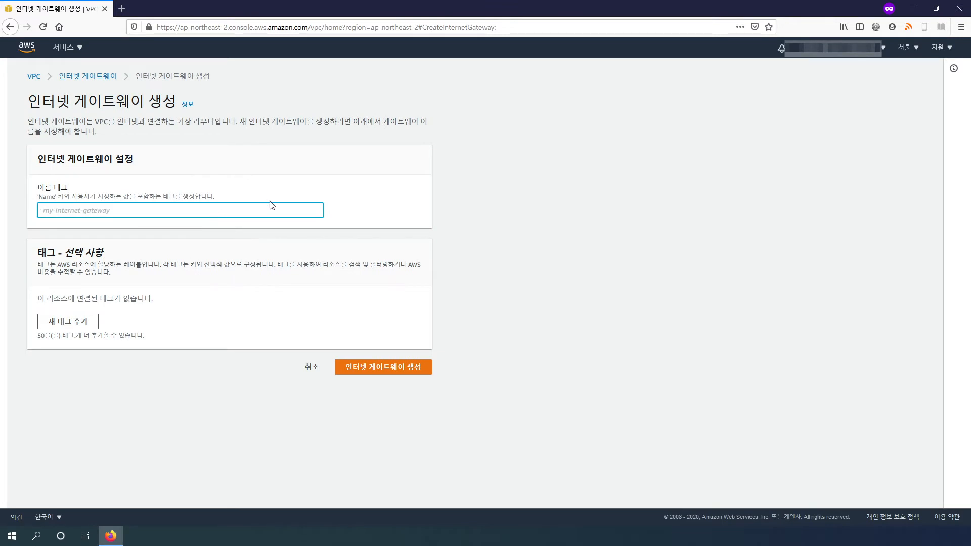
type("systemv")
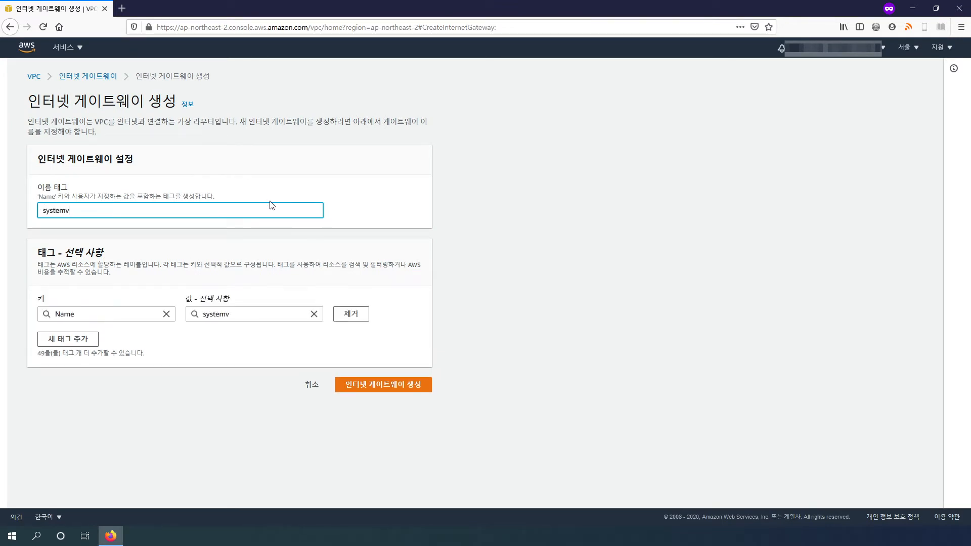
type("-internet-gateway")
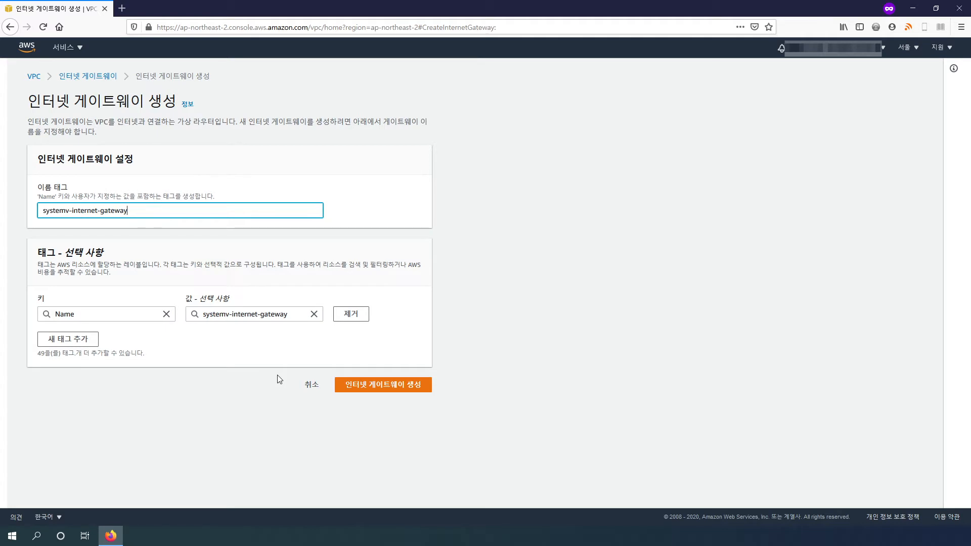
left_click(400, 388)
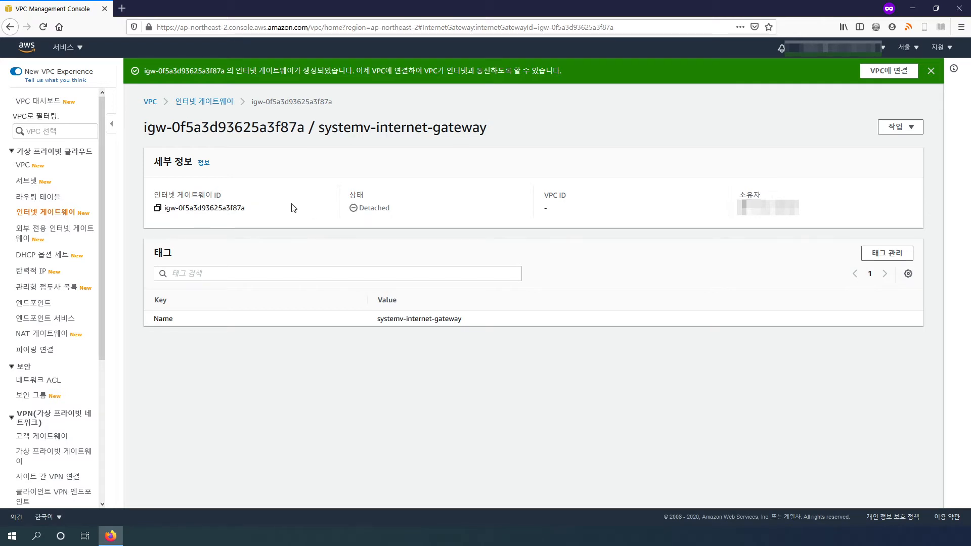
Attach the systemv-internet-gateway internet gateway to systemv-vpc.
left_click(199, 103)
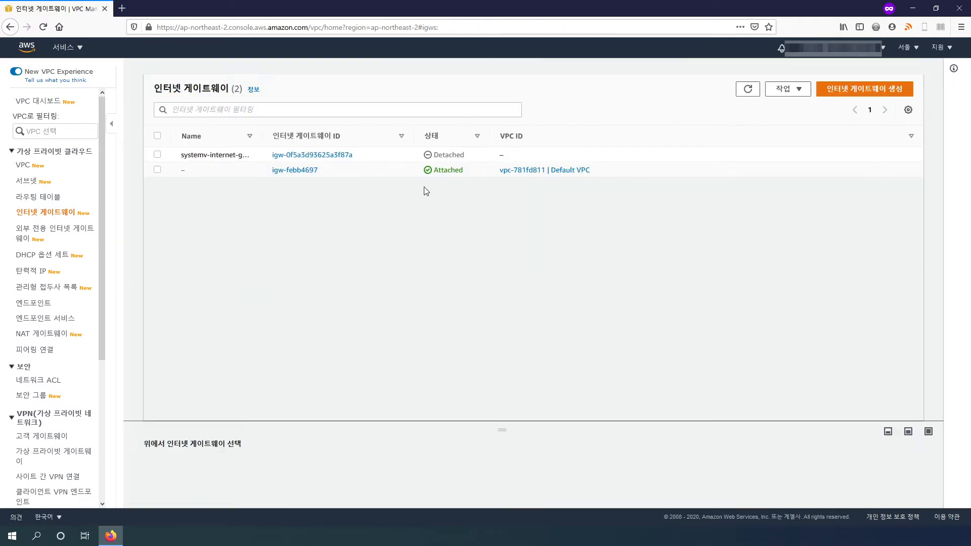
left_click_drag(464, 155, 433, 170)
left_click(477, 158)
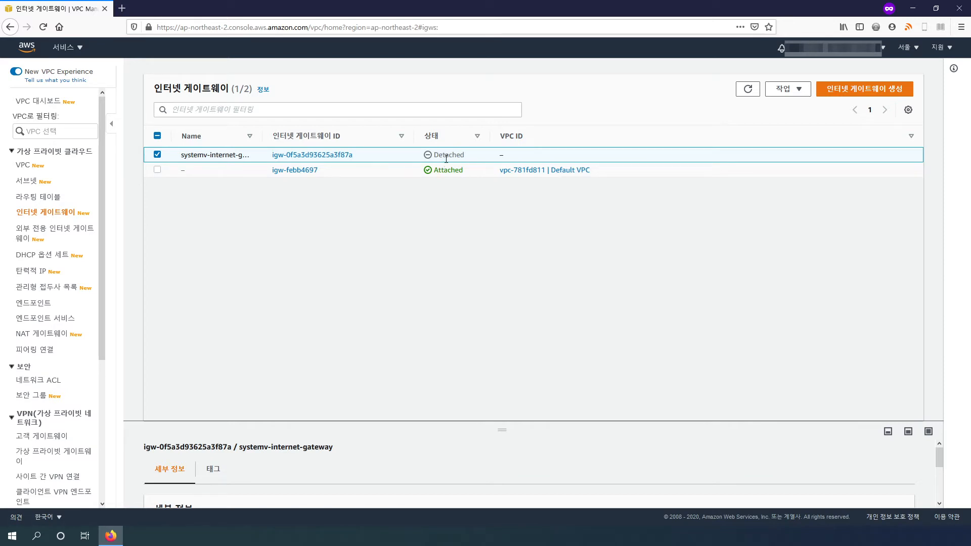
left_click(796, 90)
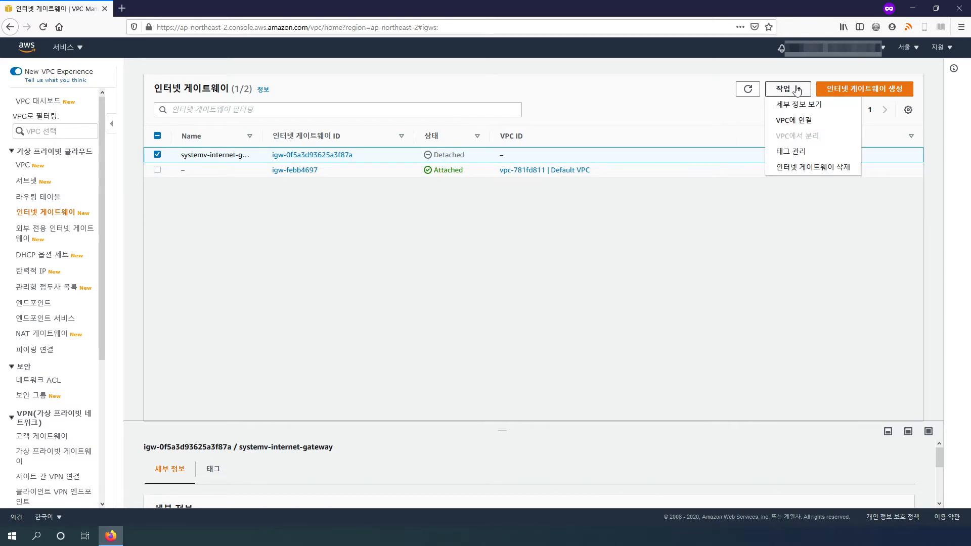
left_click(793, 122)
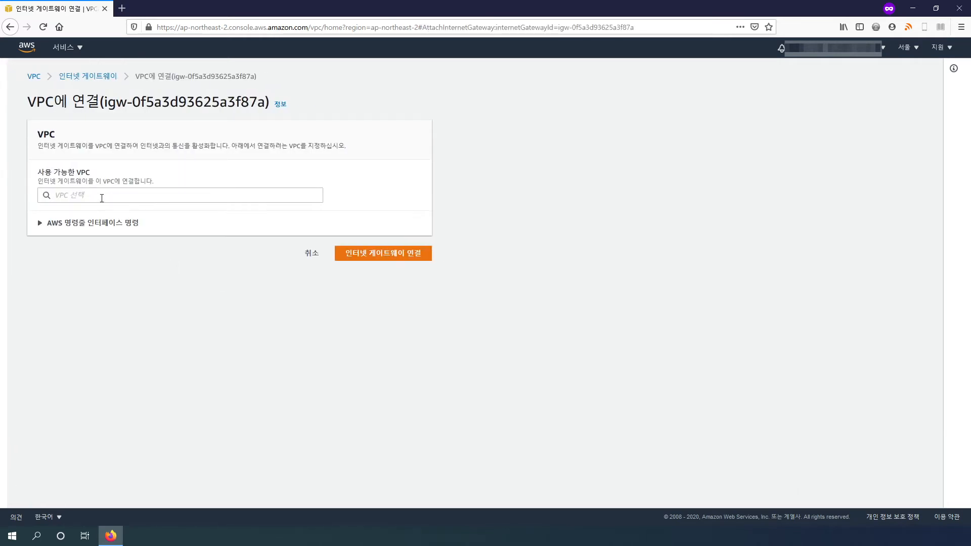
left_click(103, 198)
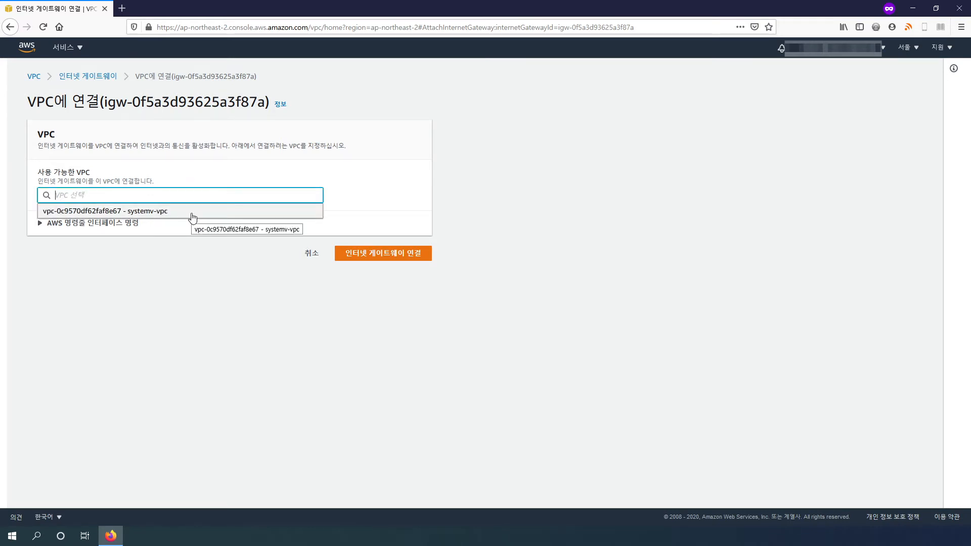
left_click(167, 216)
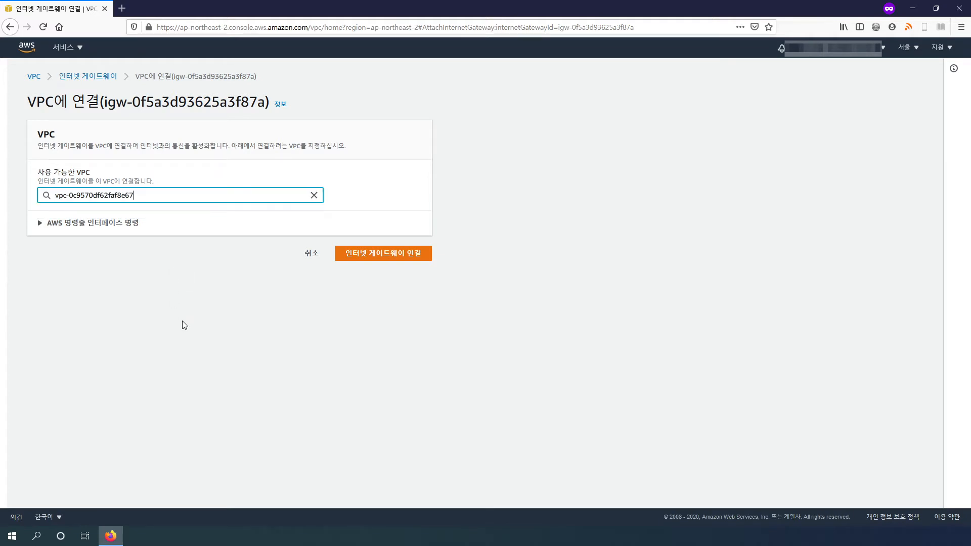
left_click(397, 254)
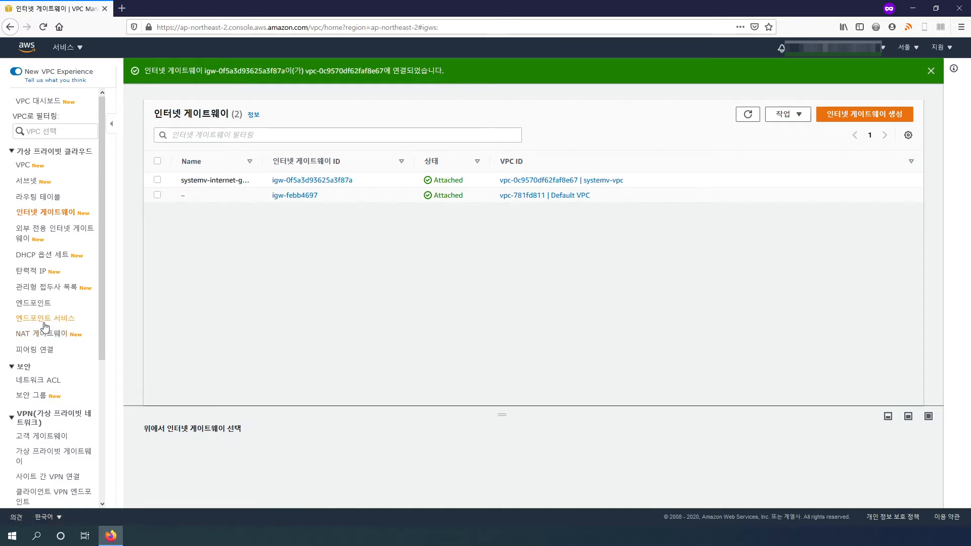
Widen the Name column of the route table list and name systemv-vpc's route table systemv-default-route.
left_click(45, 202)
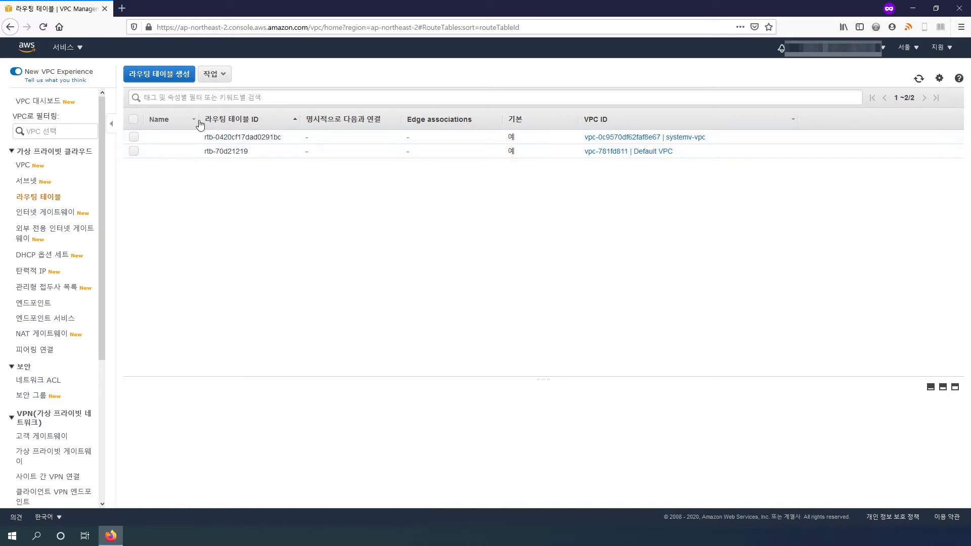
left_click_drag(197, 119, 225, 120)
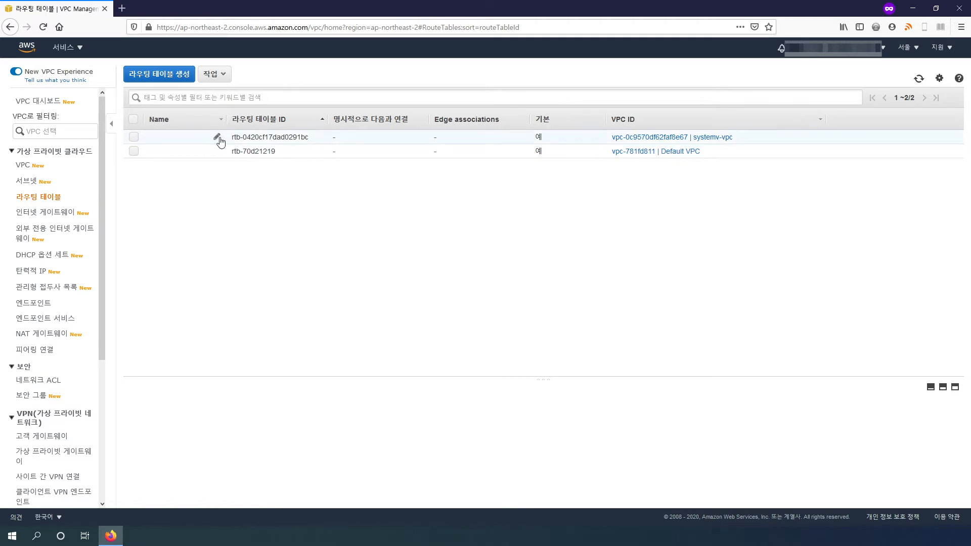
left_click(219, 138)
type("systemv-default-route")
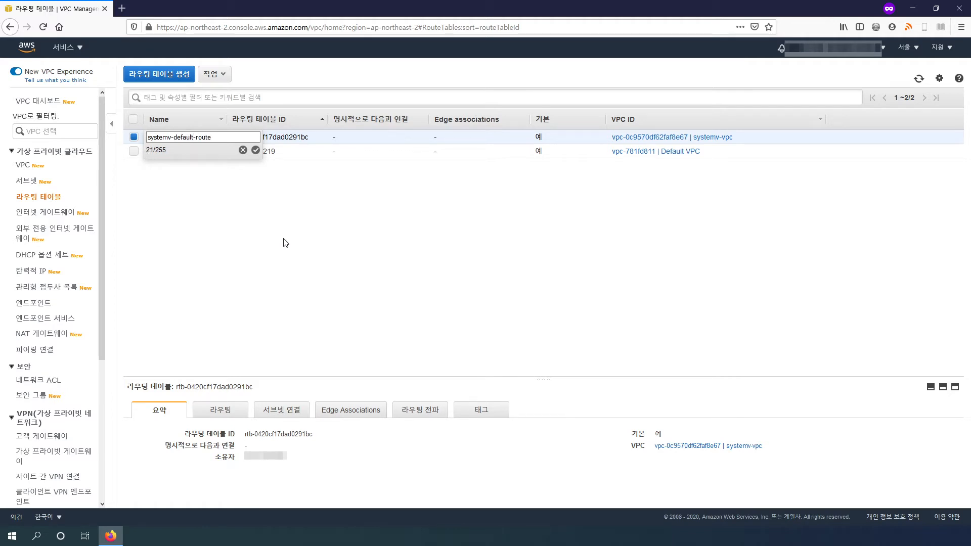
key("Return")
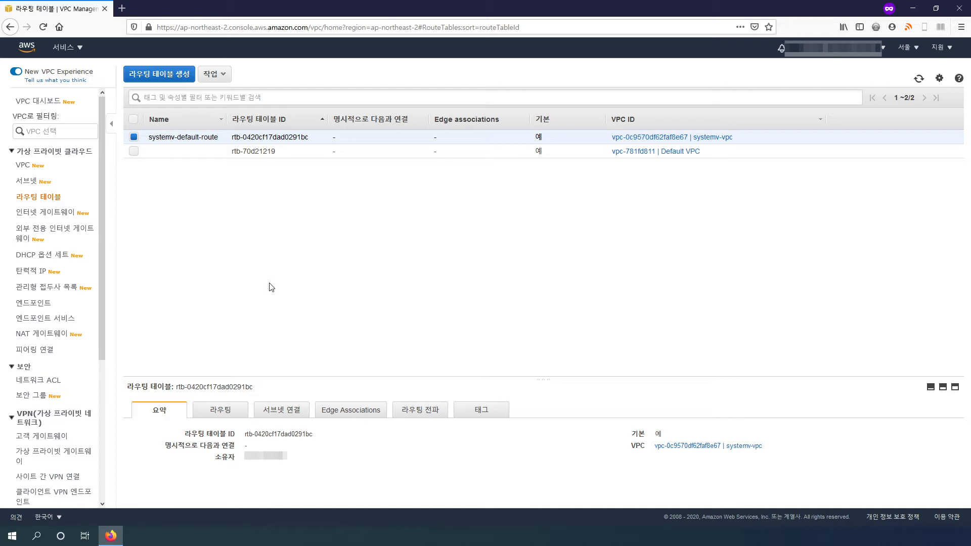
Examine the routes of systemv-default-route in an enlarged details pane, checking the destination and target of the existing route.
left_click(227, 411)
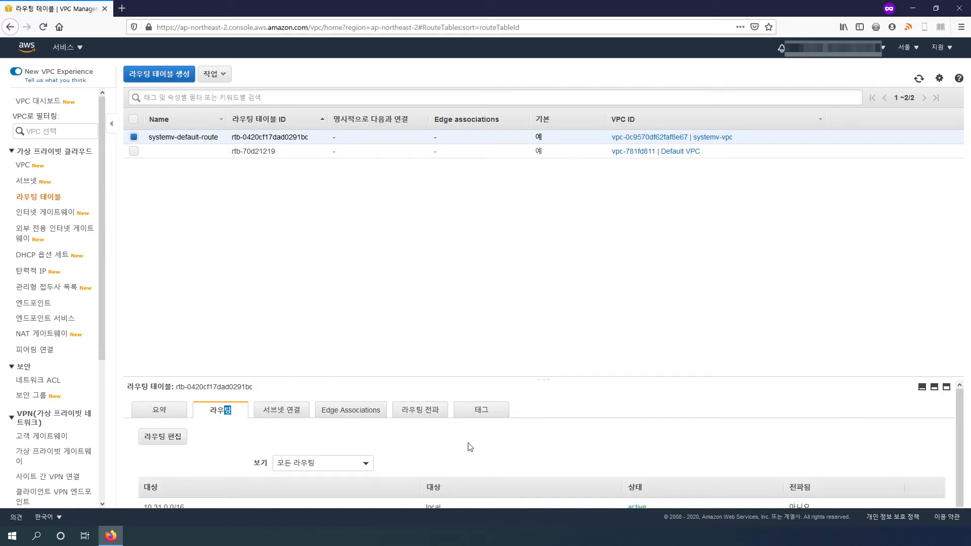
left_click_drag(540, 380, 551, 163)
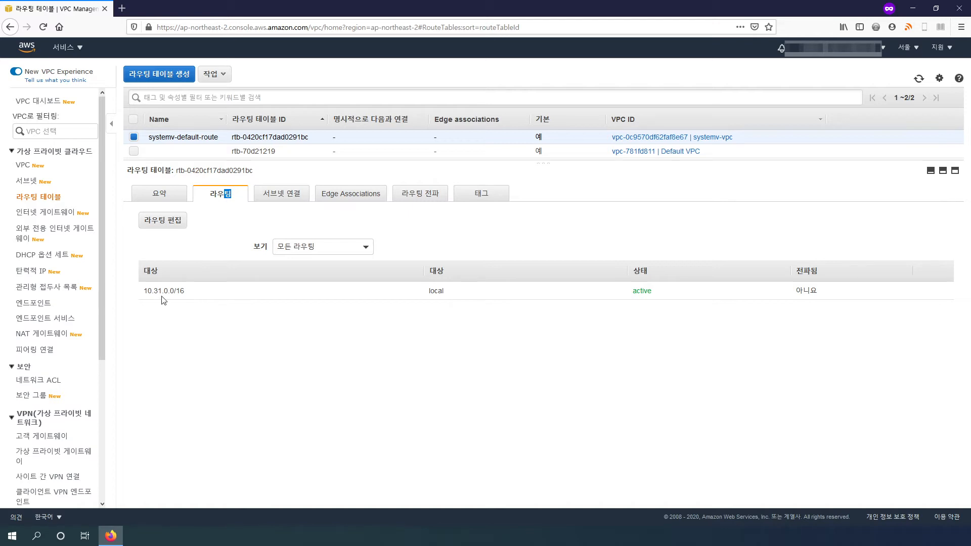
left_click_drag(144, 292, 192, 290)
left_click_drag(414, 293, 486, 293)
left_click(526, 306)
left_click_drag(183, 291, 144, 291)
left_click(229, 323)
left_click_drag(185, 292, 143, 291)
left_click(198, 340)
left_click_drag(185, 291, 145, 290)
left_click(202, 296)
left_click_drag(203, 298, 146, 291)
Explicitly associate systemv-alb-subnet-1a and systemv-alb-subnet-1b with the systemv-default-route route table.
left_click(274, 195)
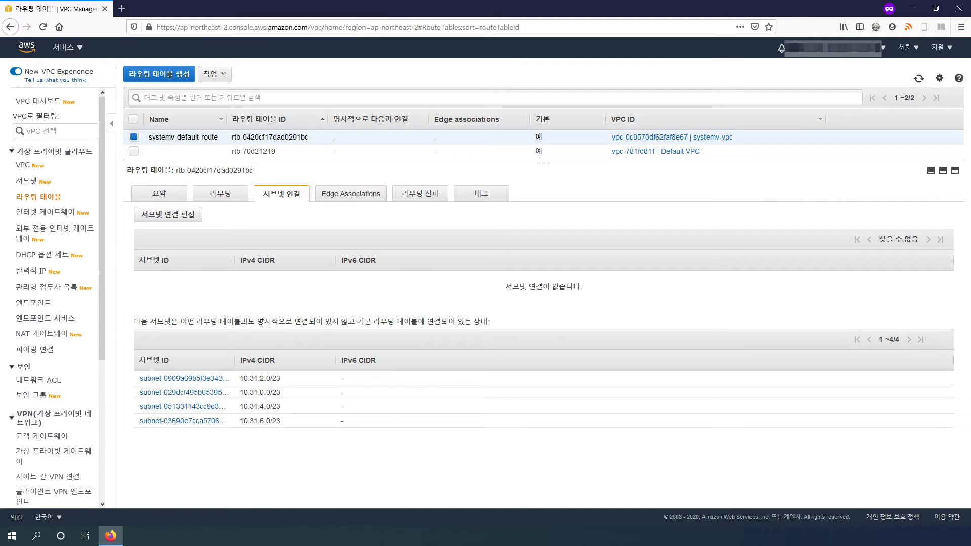
left_click_drag(233, 360, 352, 360)
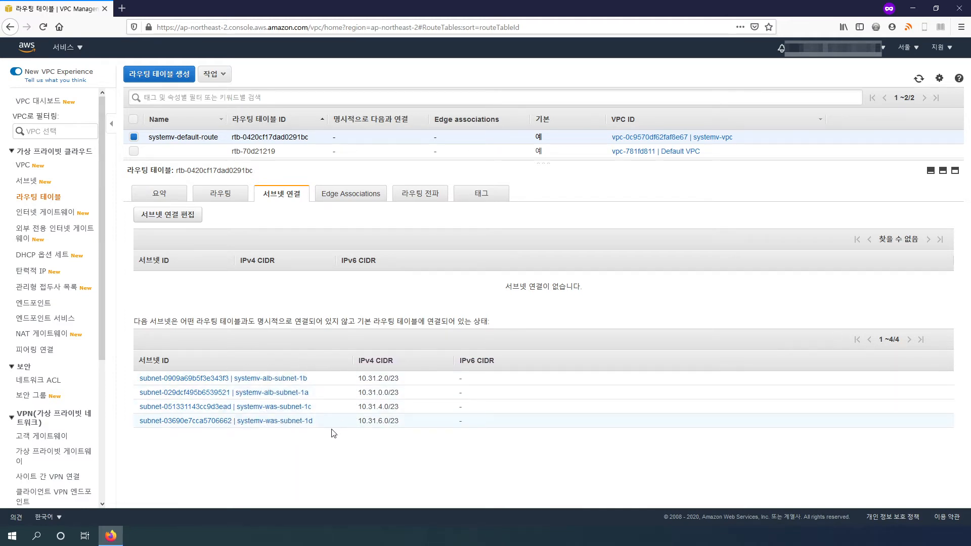
mouse_move(198, 139)
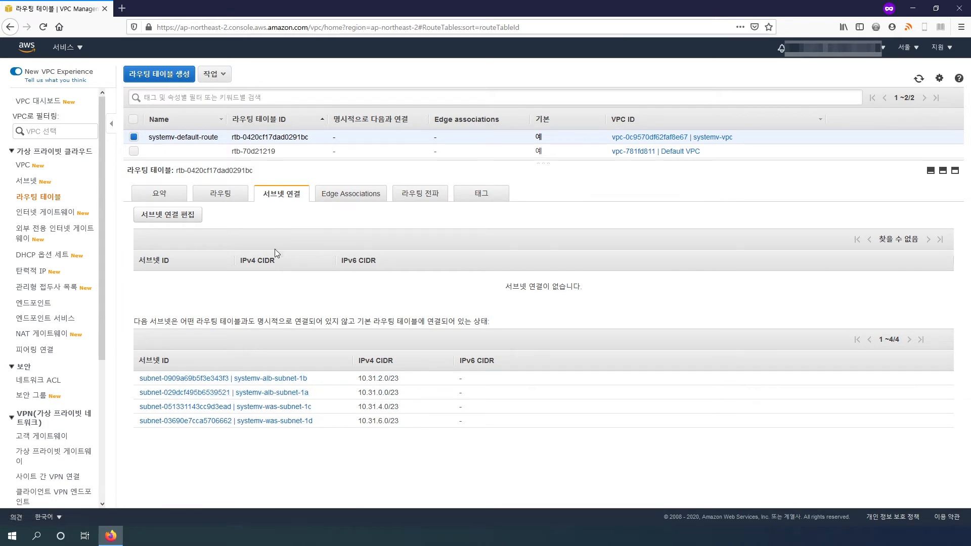
left_click(152, 215)
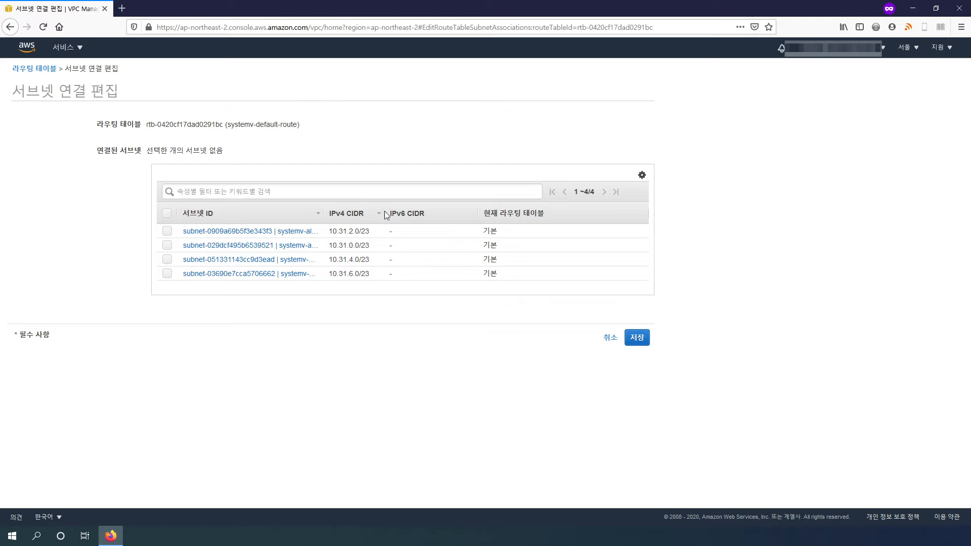
left_click_drag(382, 211, 414, 211)
left_click(167, 231)
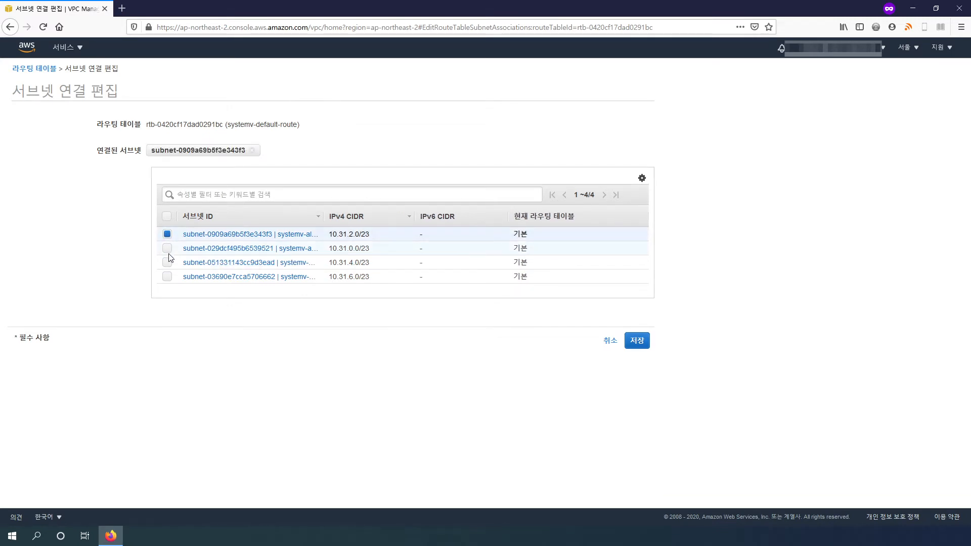
left_click(168, 250)
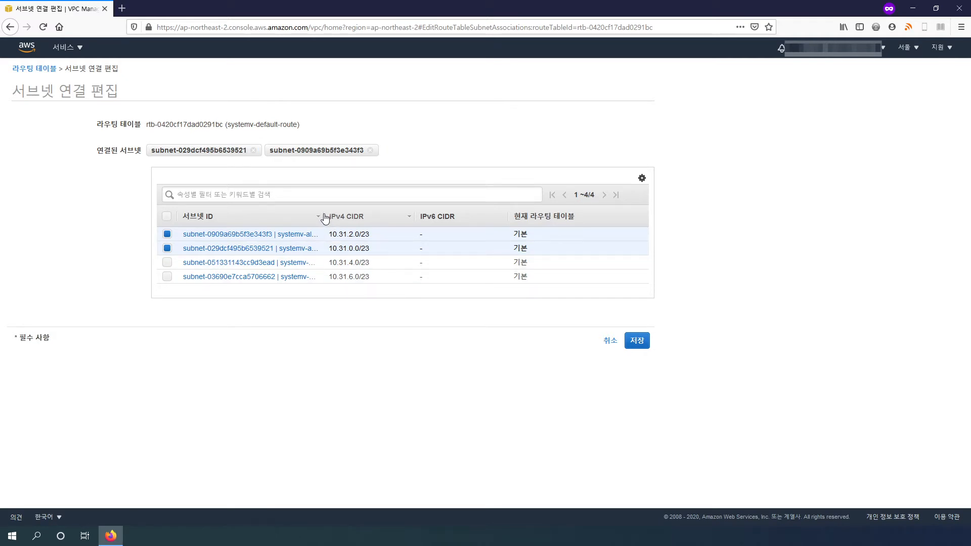
left_click_drag(322, 216, 383, 276)
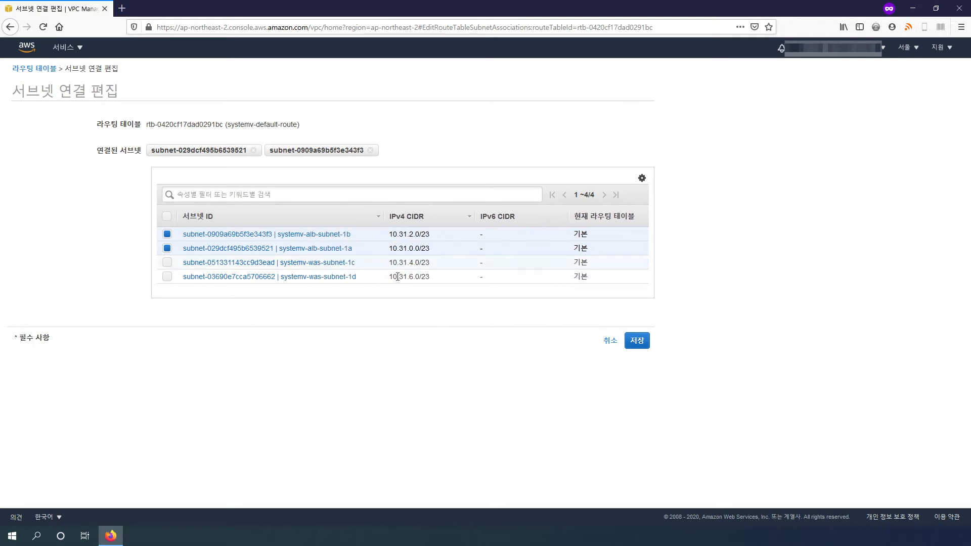
left_click(637, 340)
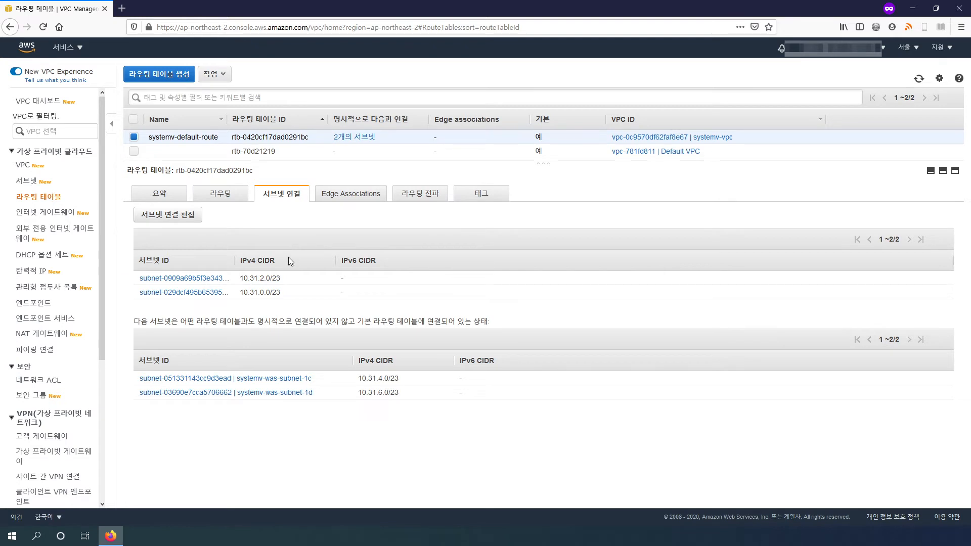
Add a route to systemv-default-route with destination 0.0.0.0/0 and systemv-internet-gateway as its target.
left_click(226, 193)
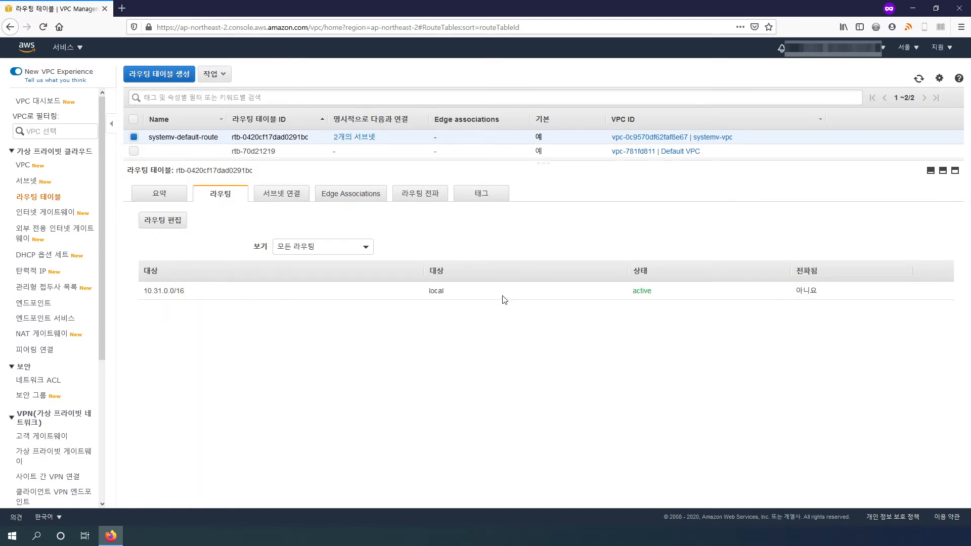
left_click(145, 221)
left_click(38, 169)
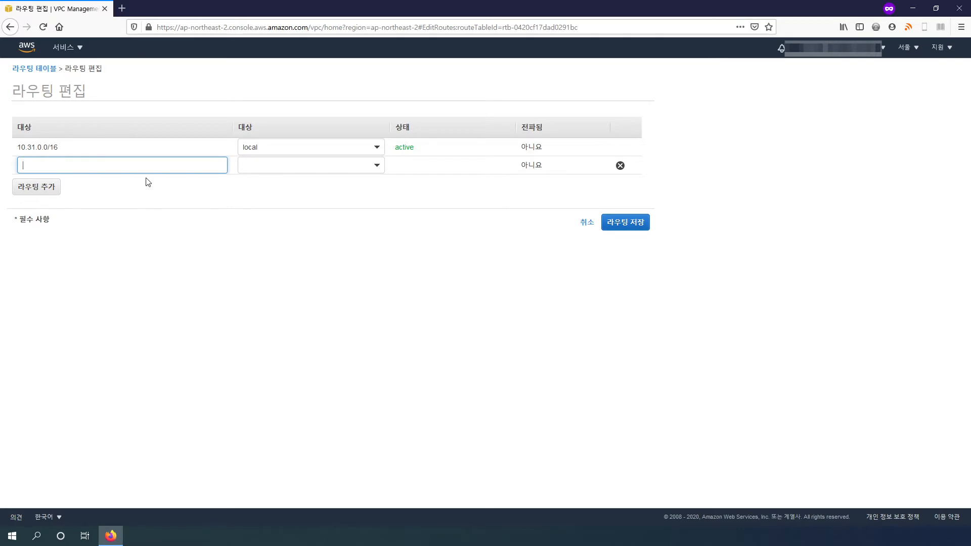
type("0")
left_click(73, 188)
left_click(333, 167)
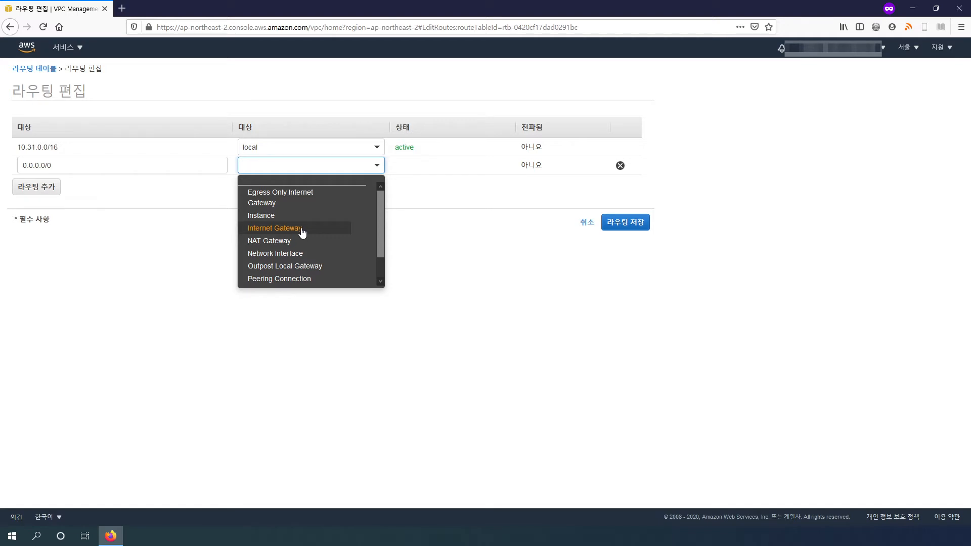
left_click(302, 231)
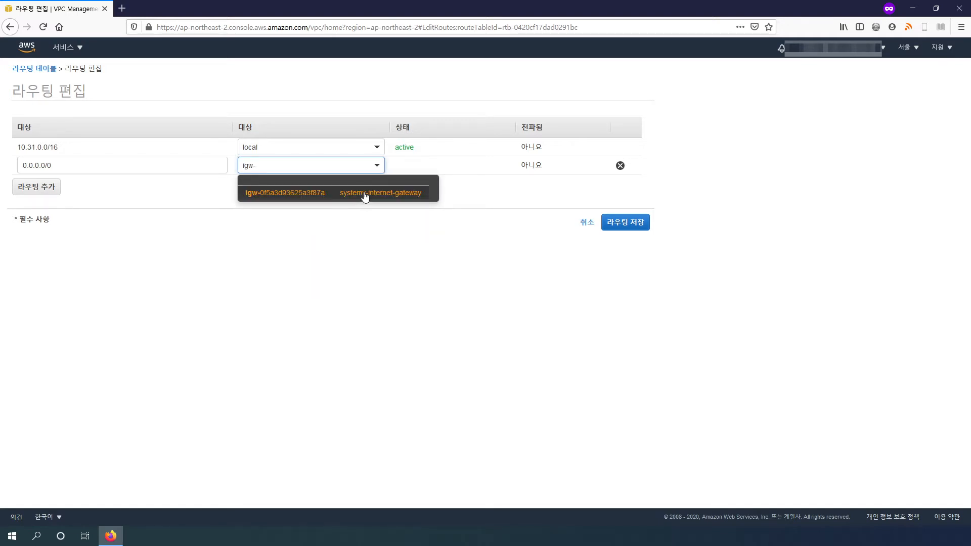
left_click(286, 193)
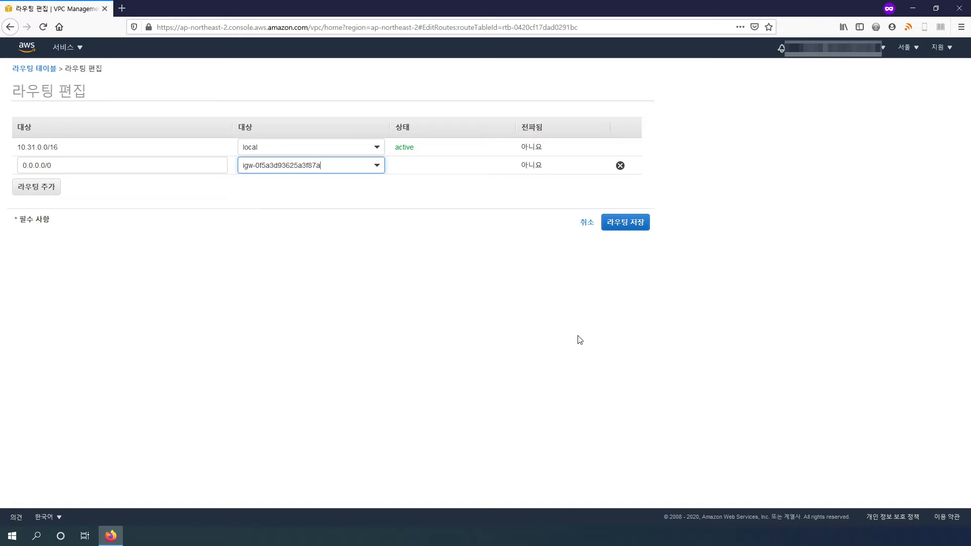
left_click(629, 227)
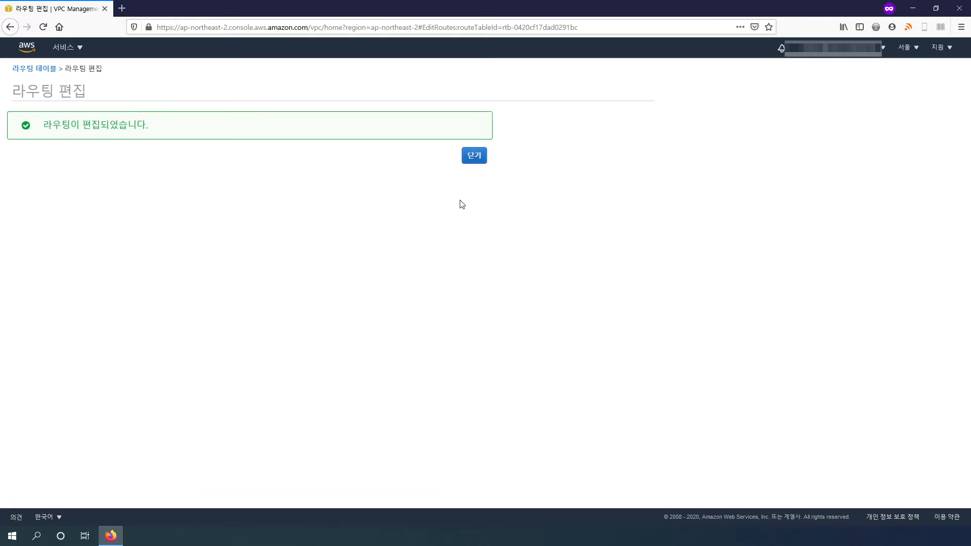
left_click(476, 157)
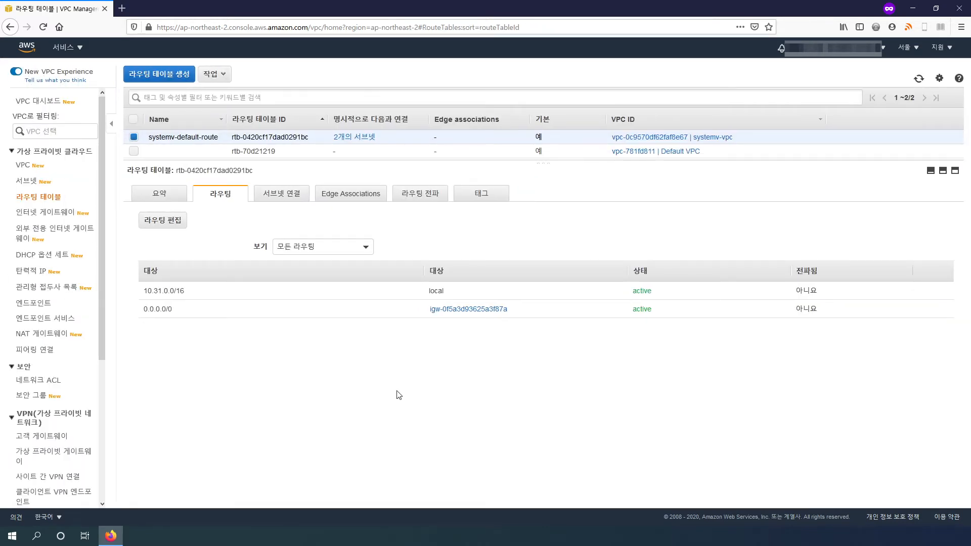
Compare the subnet associations of systemv-default-route with its routes, checking which subnets are explicitly associated and where traffic is routed.
left_click(259, 201)
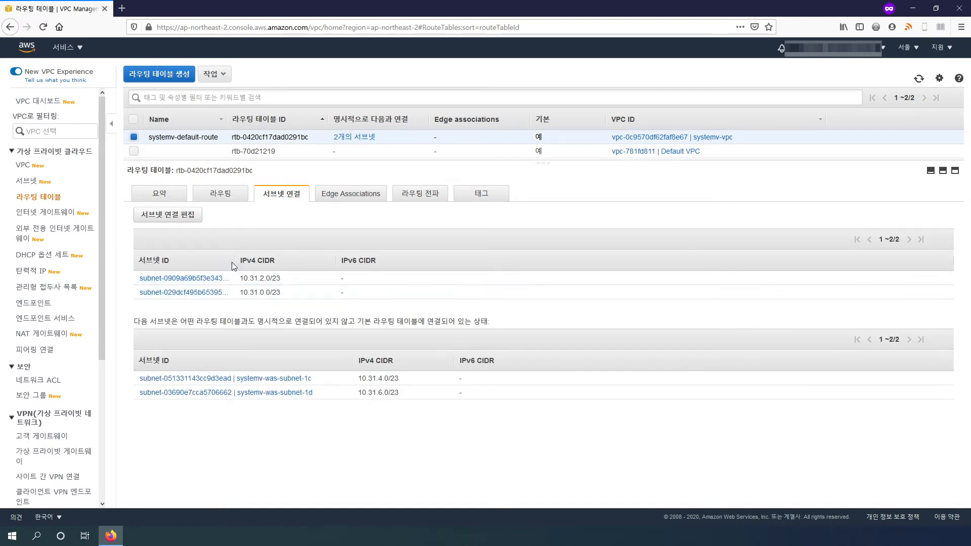
left_click_drag(234, 259, 352, 259)
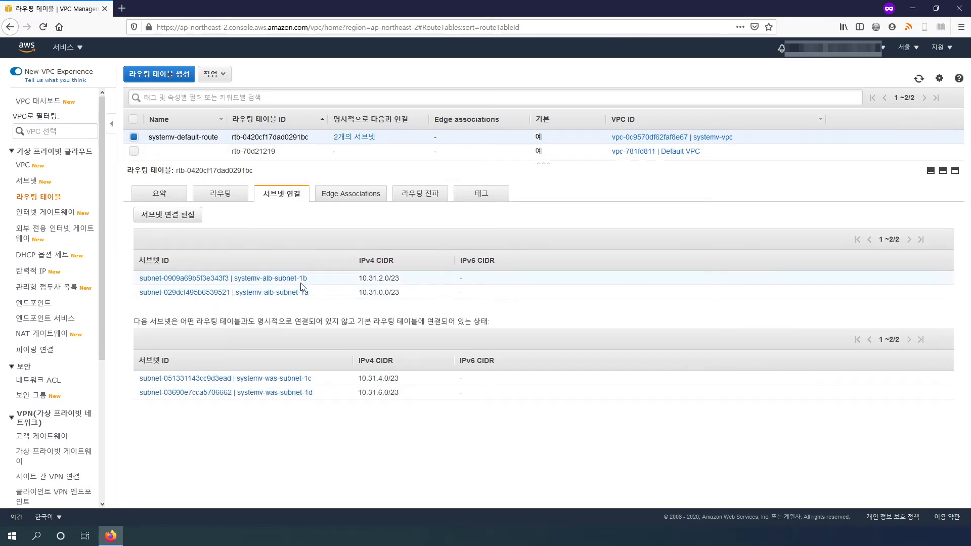
left_click(222, 197)
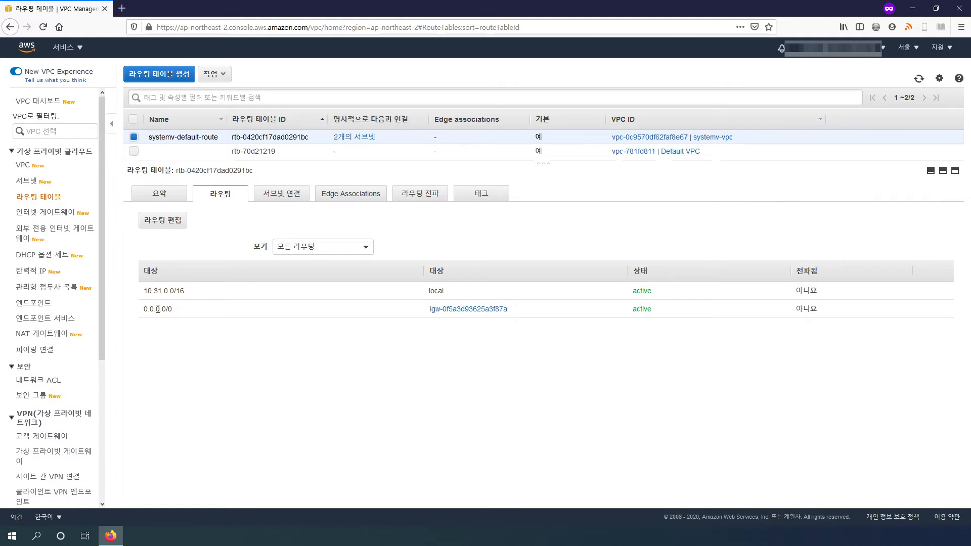
left_click(278, 194)
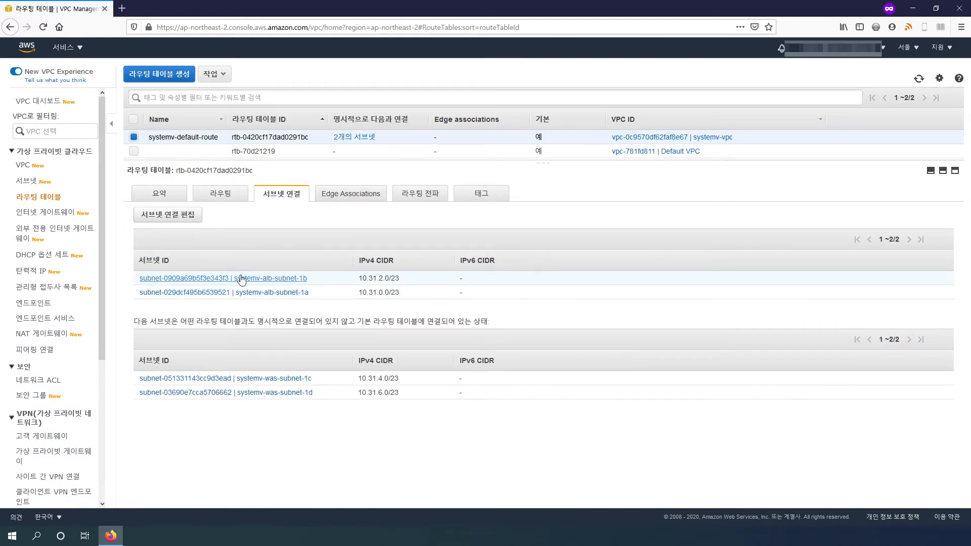
left_click(232, 201)
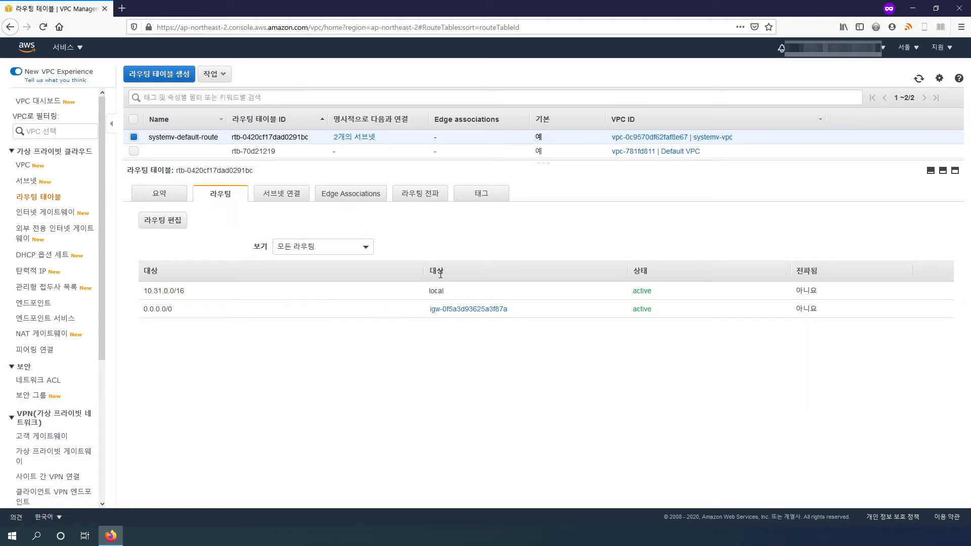
left_click(300, 195)
left_click(211, 194)
left_click(283, 198)
left_click(219, 204)
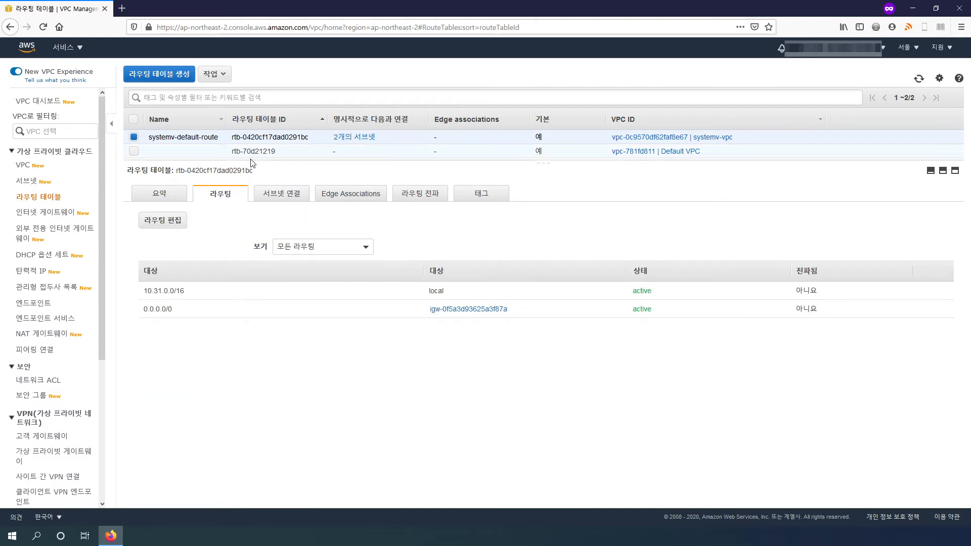
left_click_drag(252, 161, 267, 205)
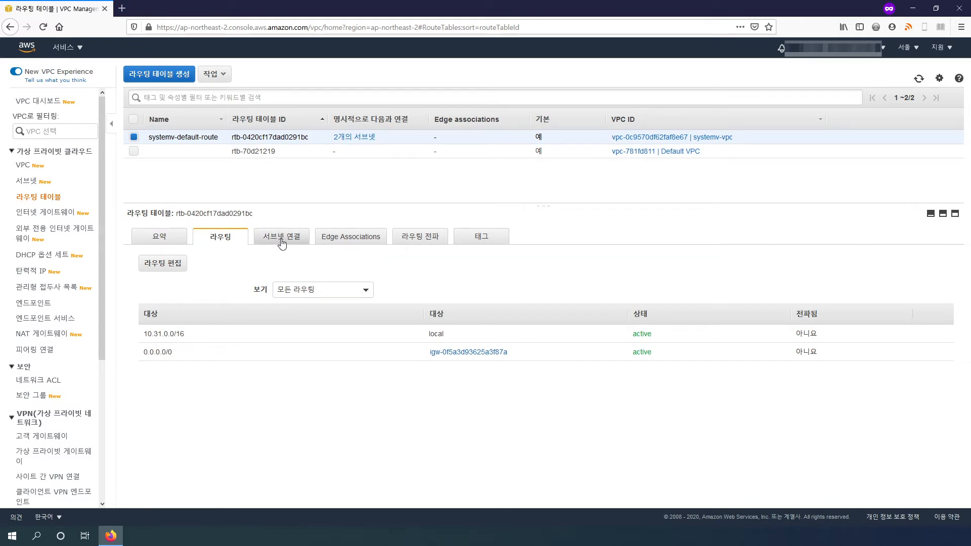
Review the subnet associations, summary and routes of systemv-default-route, checking which subnets depend on it implicitly.
left_click_drag(278, 240, 274, 237)
left_click(273, 237)
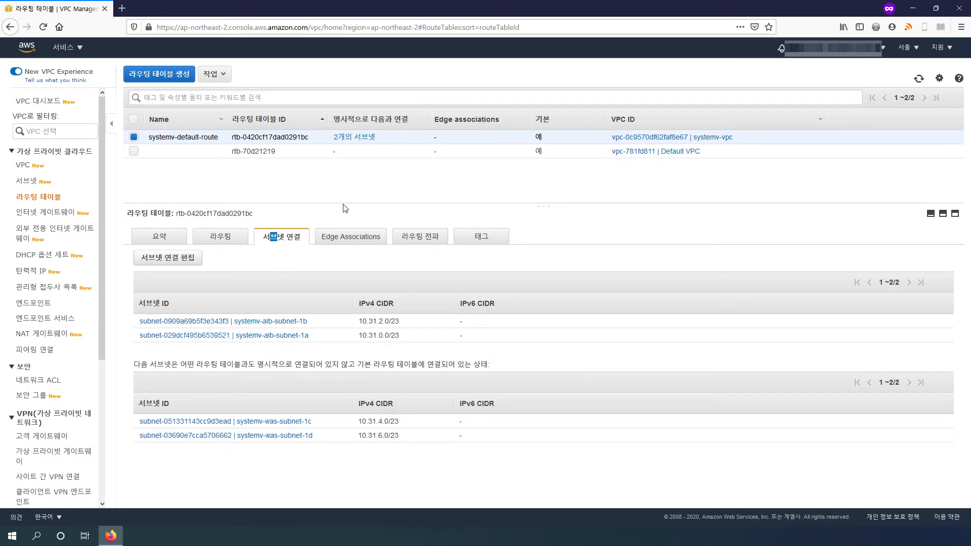
left_click(157, 237)
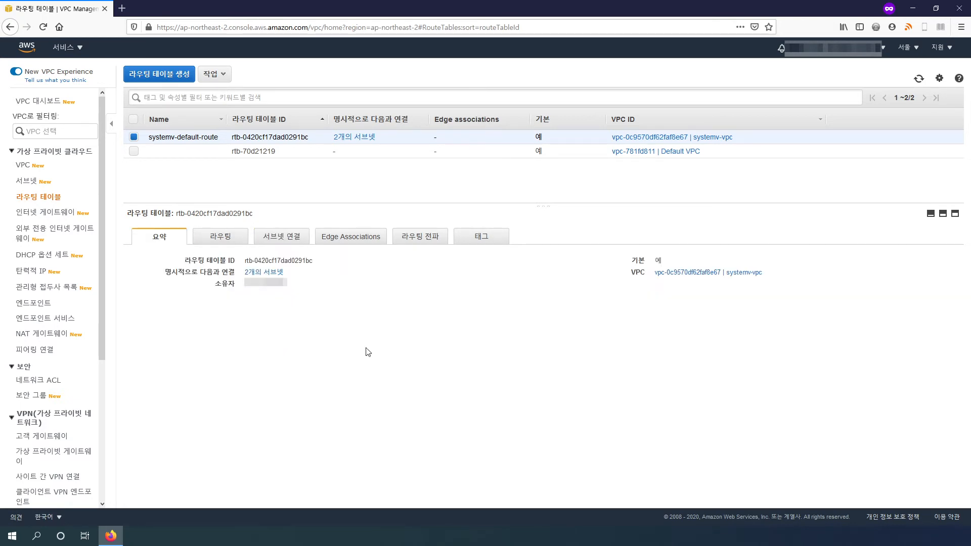
left_click(220, 236)
left_click(159, 237)
Create a route table named systemv-was-route in systemv-vpc.
left_click(159, 74)
left_click(250, 135)
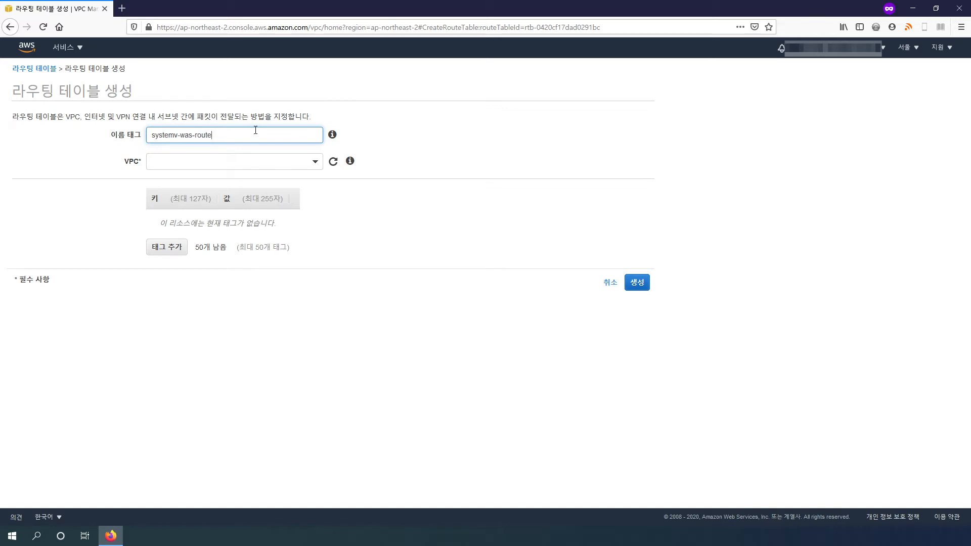
left_click(282, 161)
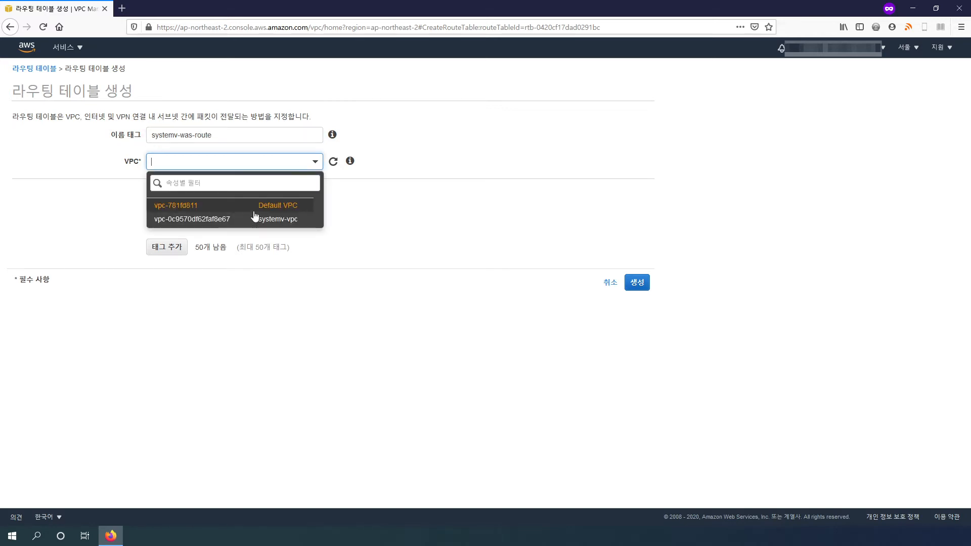
left_click(223, 218)
left_click(293, 302)
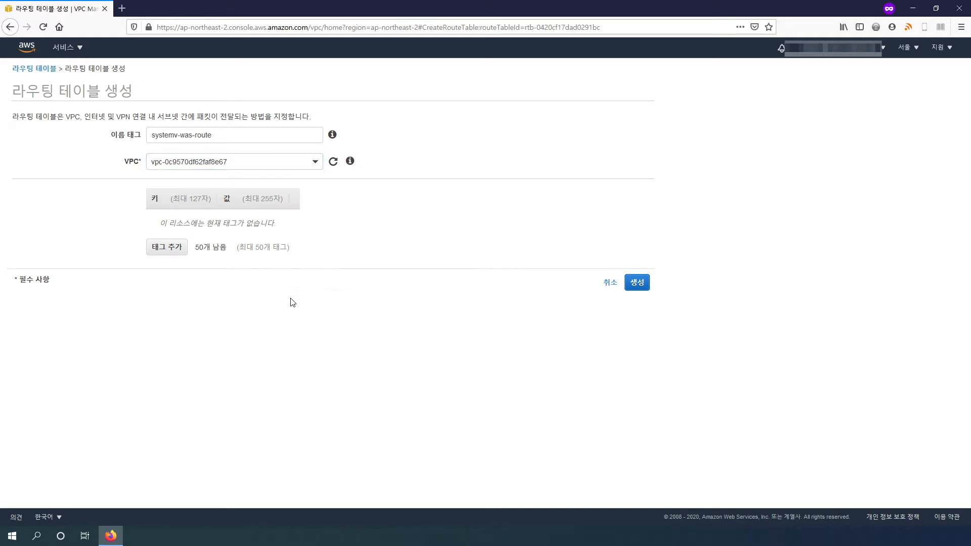
left_click(638, 282)
left_click(473, 183)
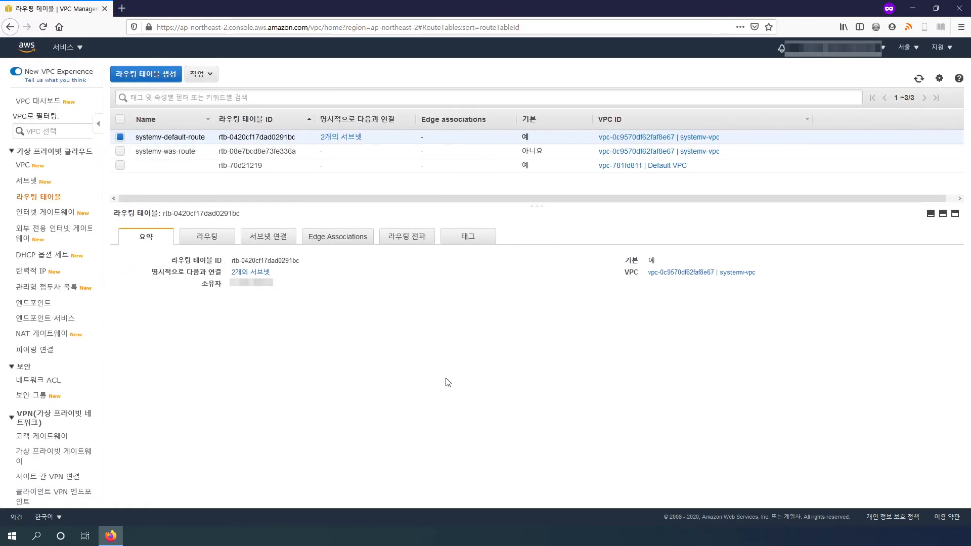
Examine the routes of systemv-was-route, checking the destination and target of its existing route.
left_click(218, 152)
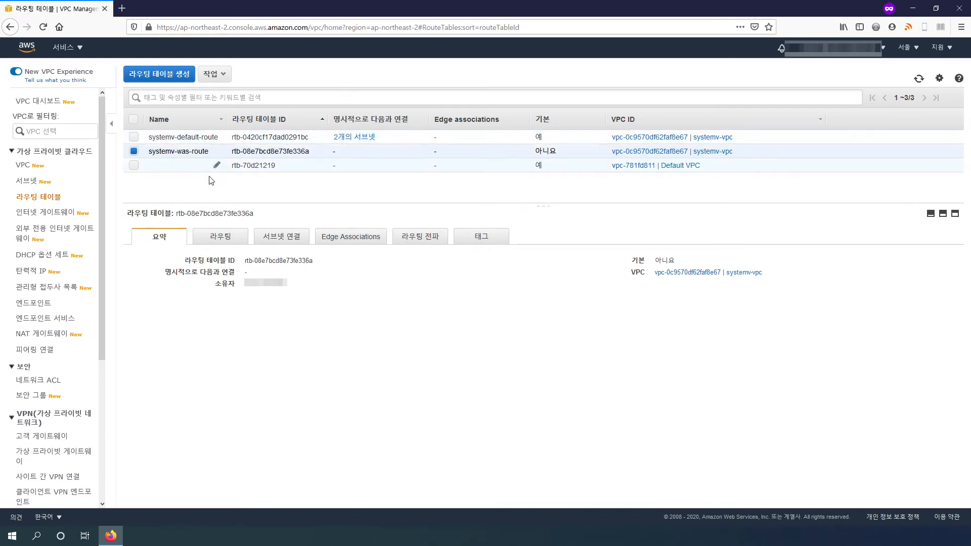
left_click(224, 234)
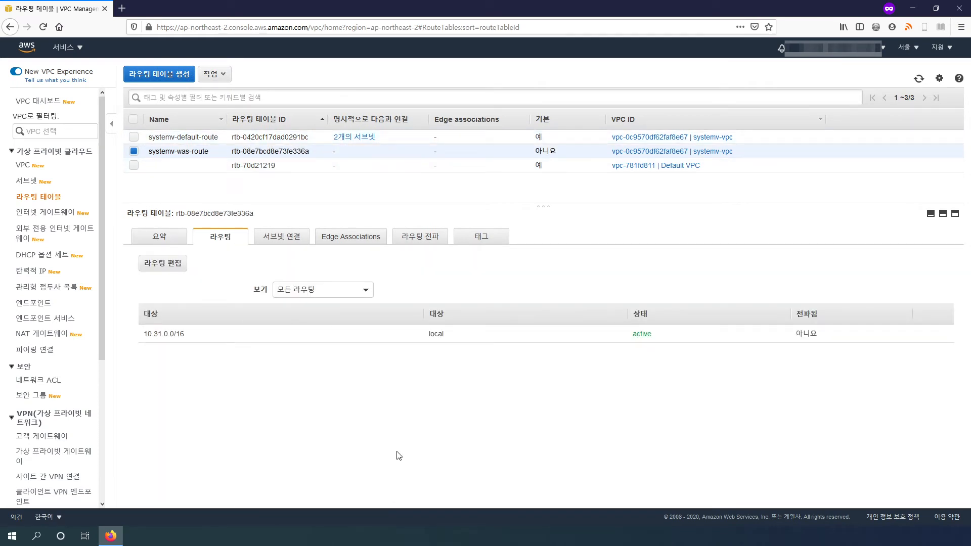
left_click_drag(192, 336, 236, 382)
left_click(235, 379)
left_click_drag(195, 337, 146, 334)
left_click(241, 359)
Explicitly associate systemv-was-subnet-1c and systemv-was-subnet-1d with the systemv-was-route route table.
left_click(281, 237)
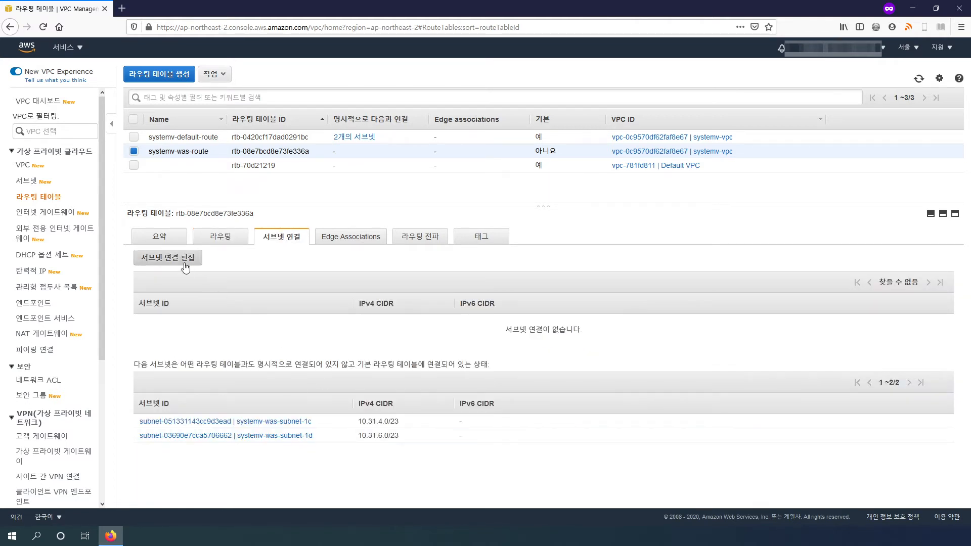
left_click(185, 268)
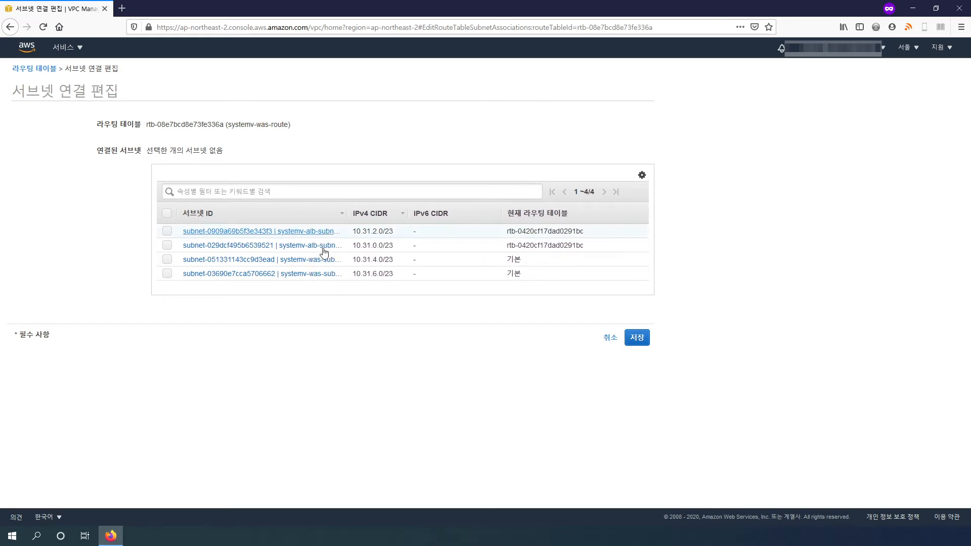
left_click(167, 259)
left_click(167, 274)
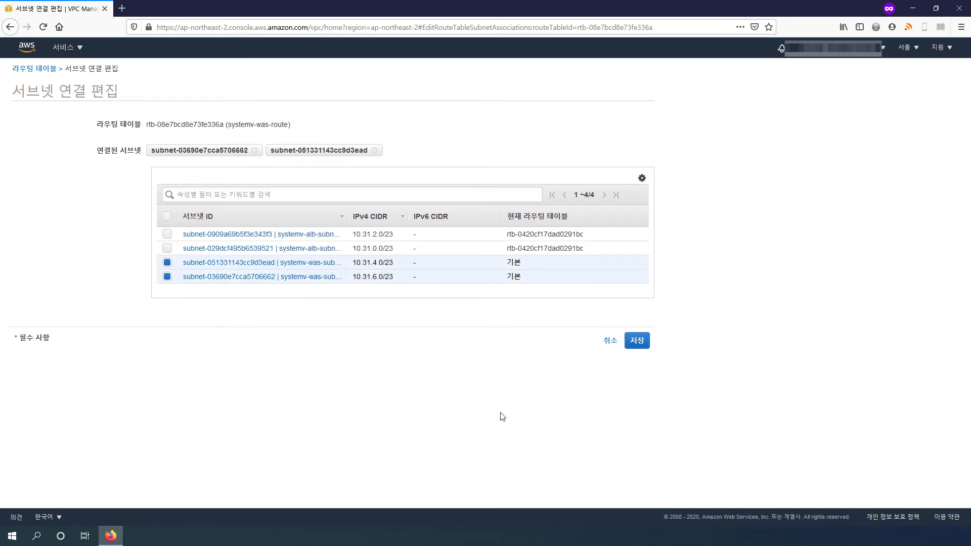
left_click(634, 344)
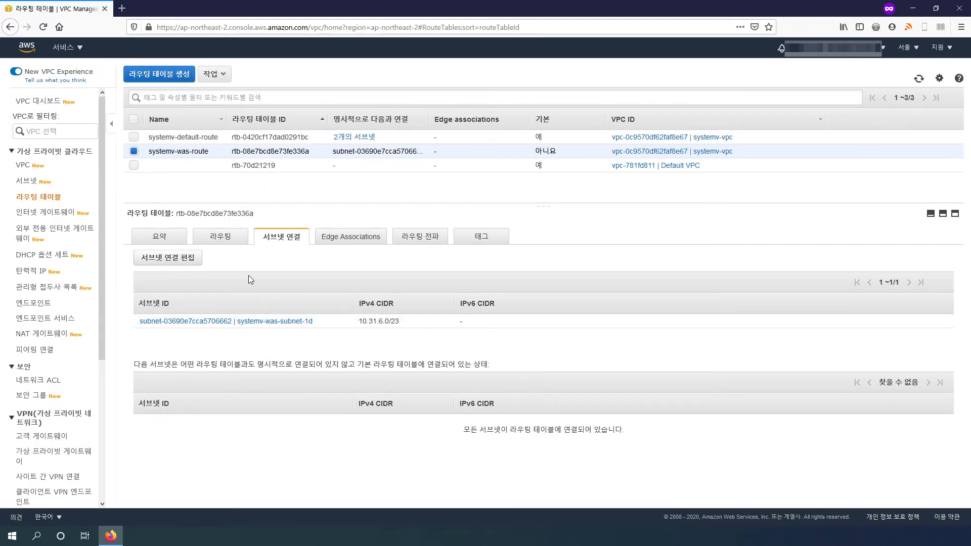
left_click(189, 261)
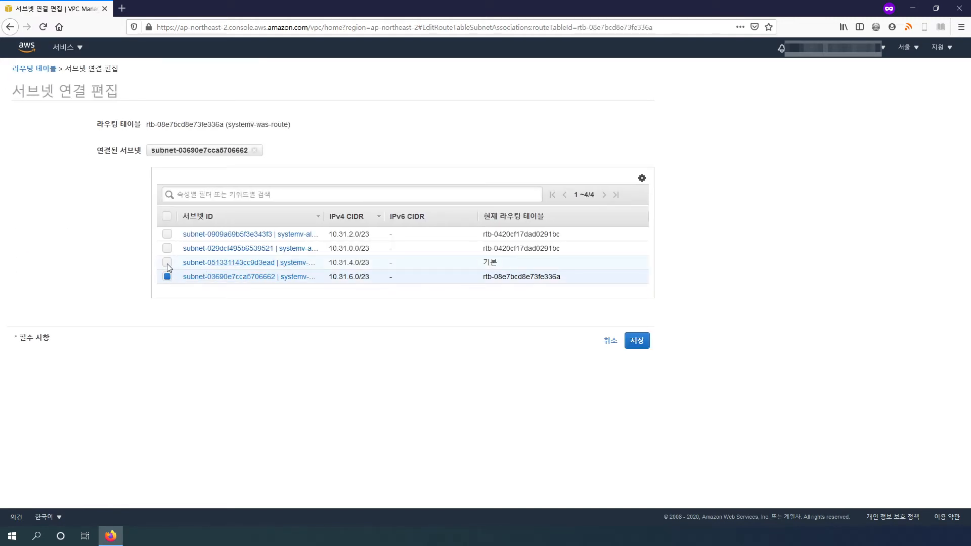
left_click(167, 263)
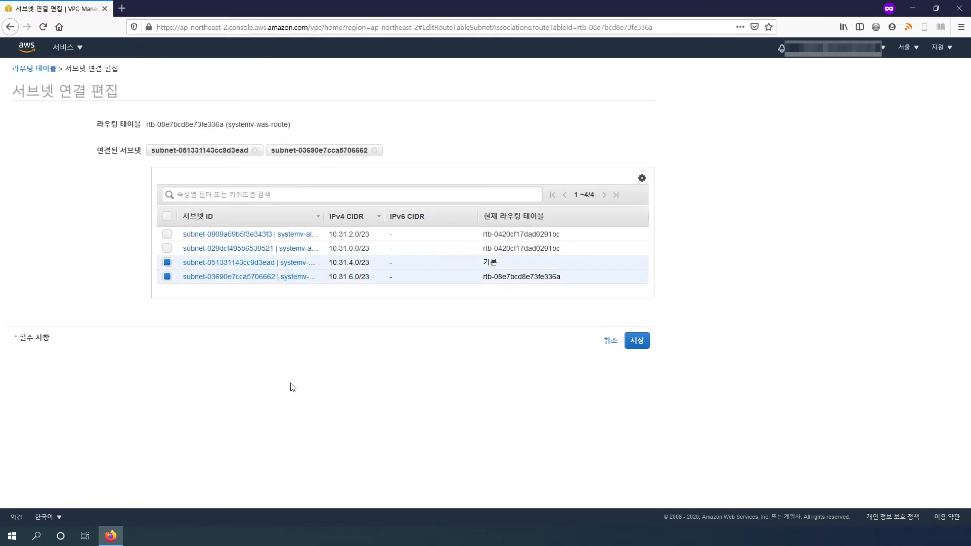
left_click(637, 341)
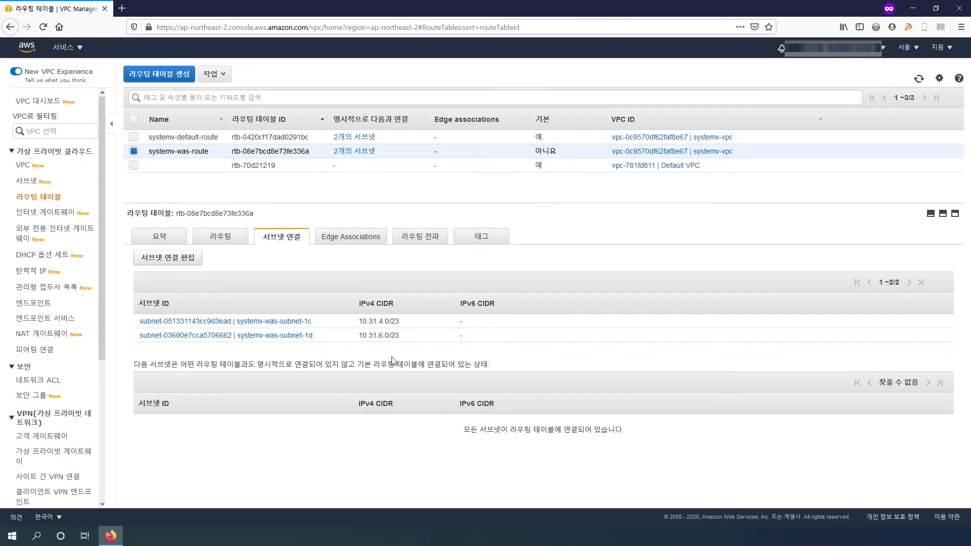
Compare the routes of systemv-was-route with its subnet associations, checking where traffic from the associated WAS subnets can go.
left_click(210, 237)
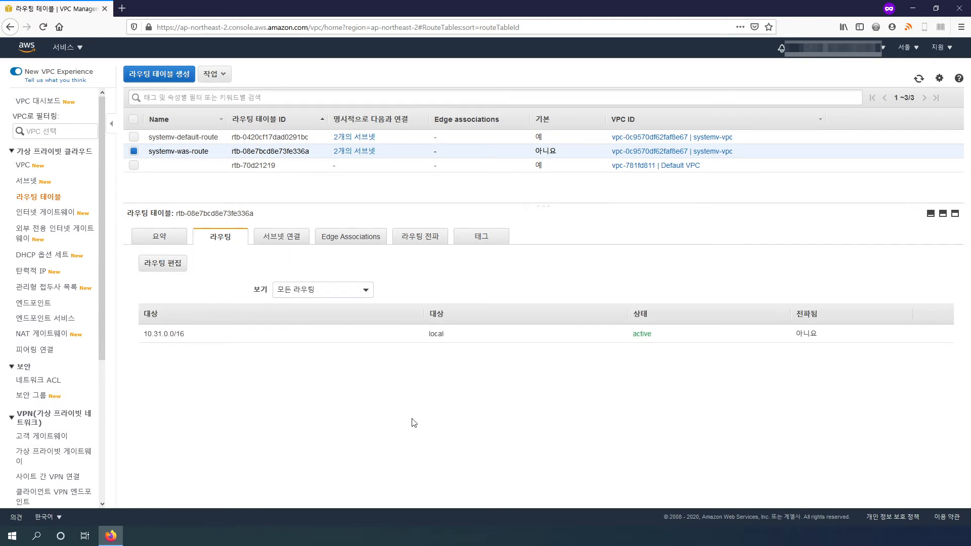
mouse_move(349, 151)
left_click(278, 243)
left_click(217, 241)
left_click(279, 237)
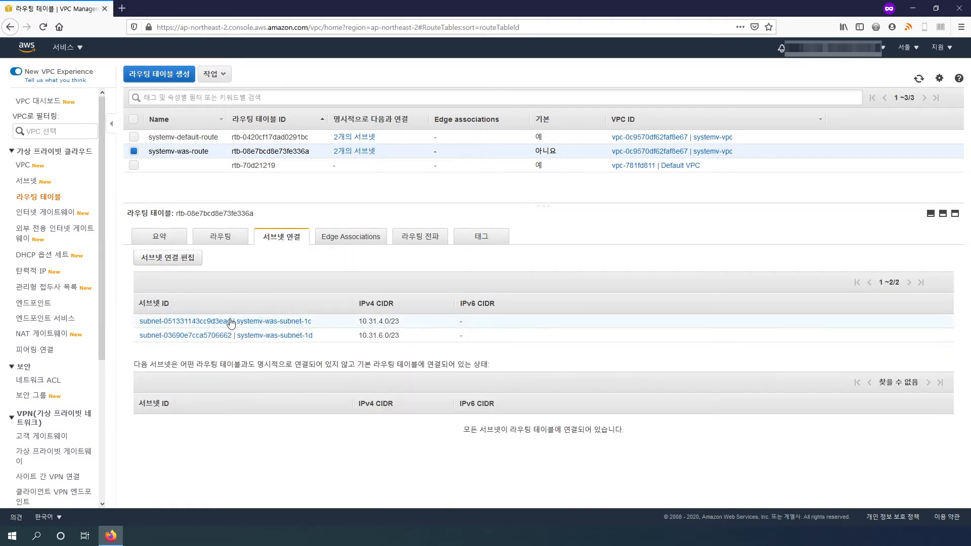
left_click(215, 239)
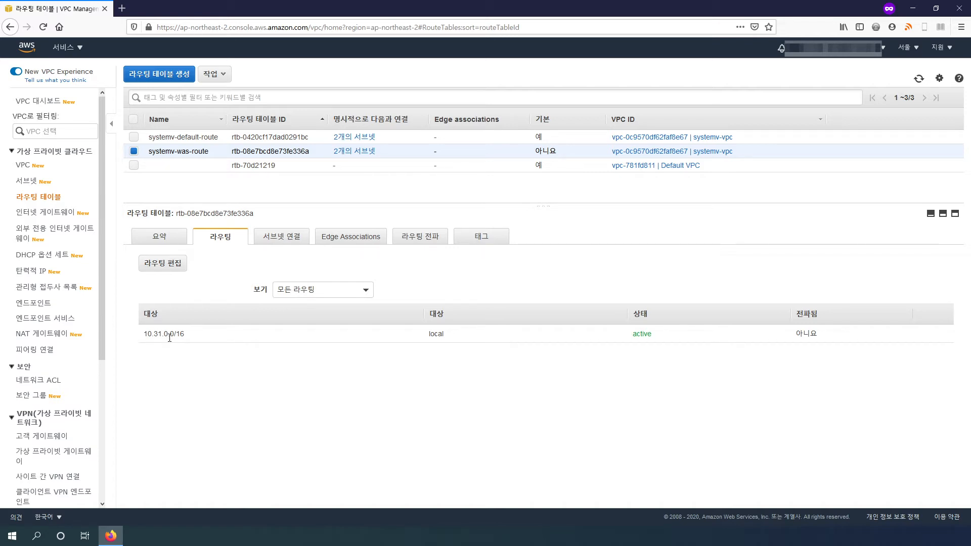
left_click(277, 237)
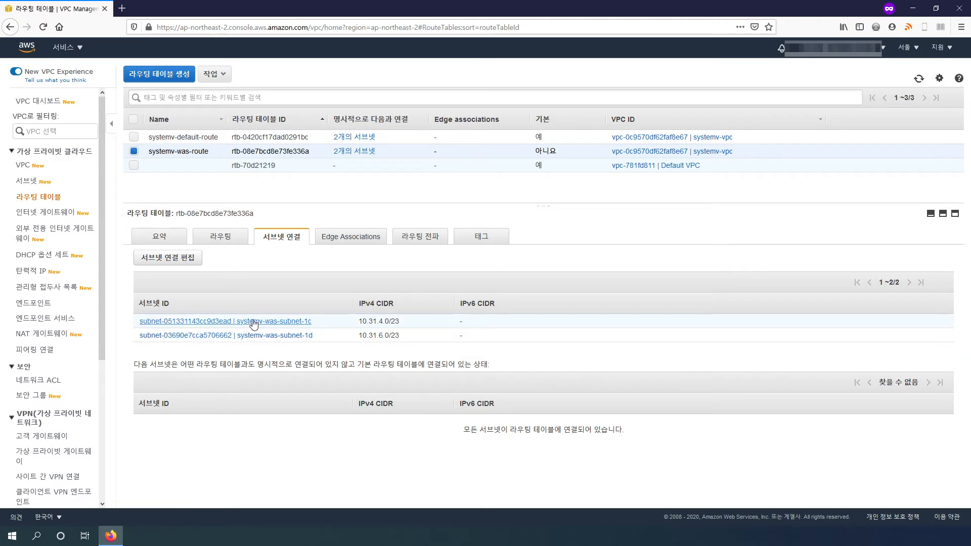
left_click(212, 246)
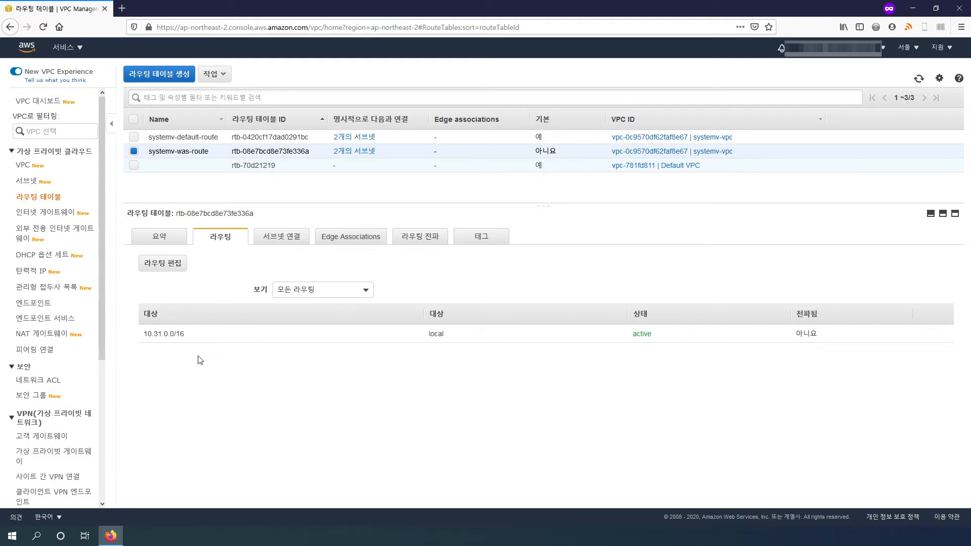
left_click(175, 247)
left_click(228, 242)
left_click(278, 242)
left_click(219, 242)
left_click(154, 244)
left_click(220, 237)
Examine the details and inbound rules of the default security group of systemv-vpc, checking the allowed traffic type and source.
left_click(31, 398)
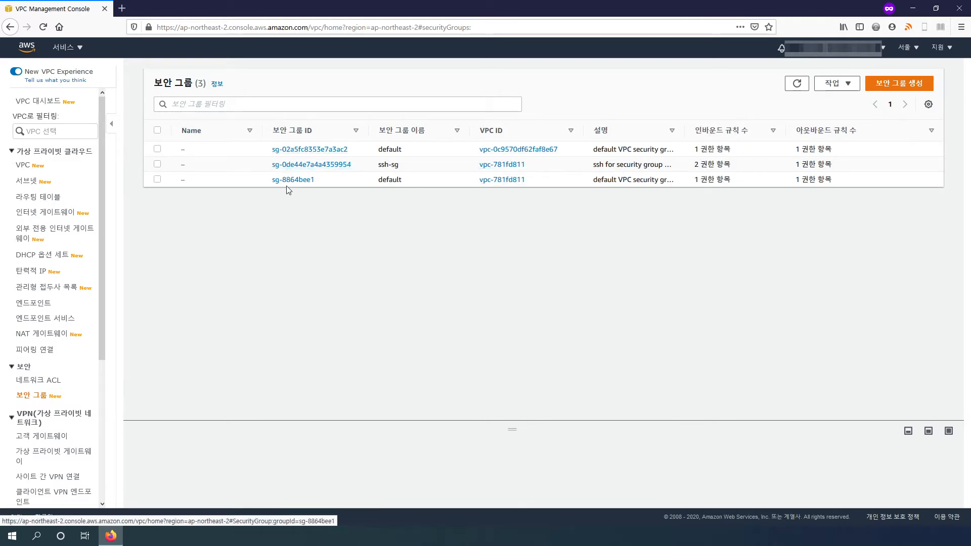
left_click_drag(686, 132, 716, 132)
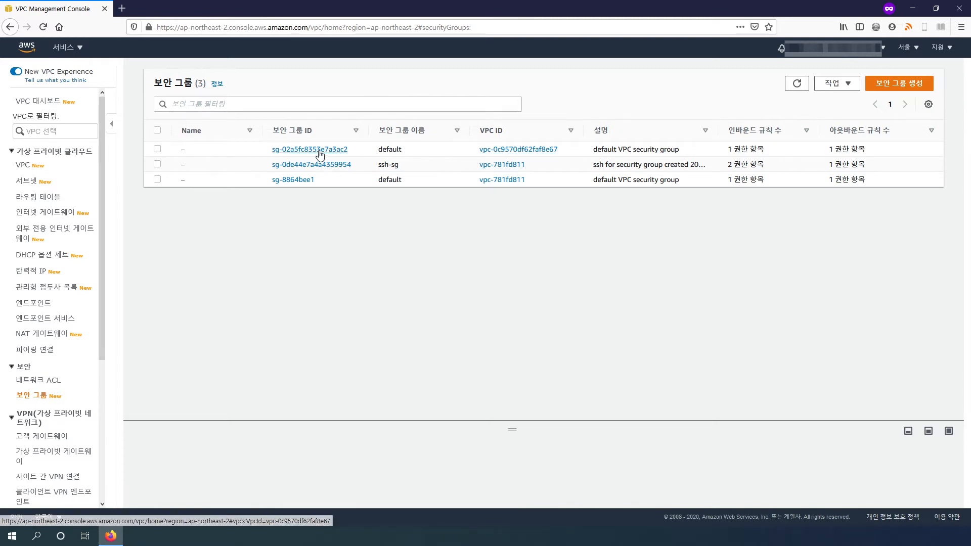
left_click(223, 155)
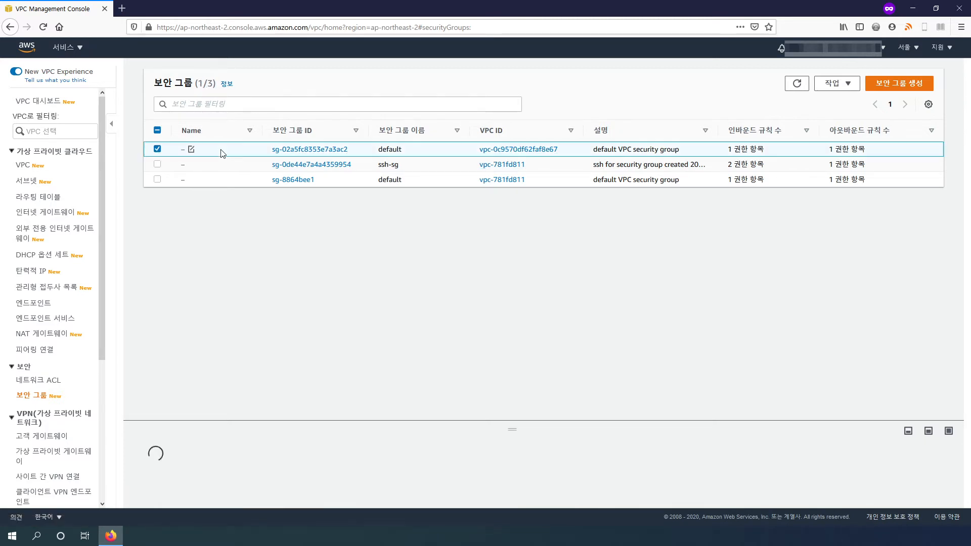
left_click_drag(376, 426, 367, 234)
left_click(226, 279)
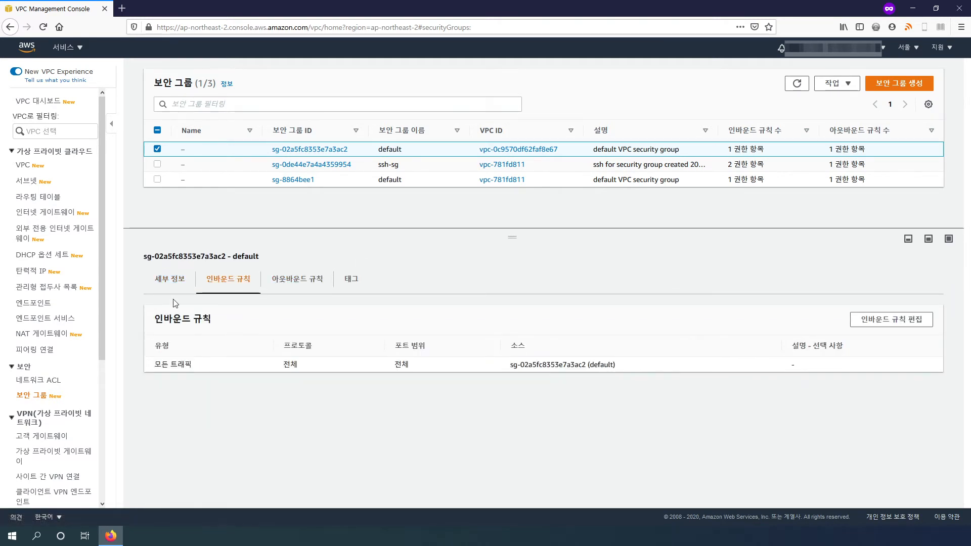
left_click(167, 284)
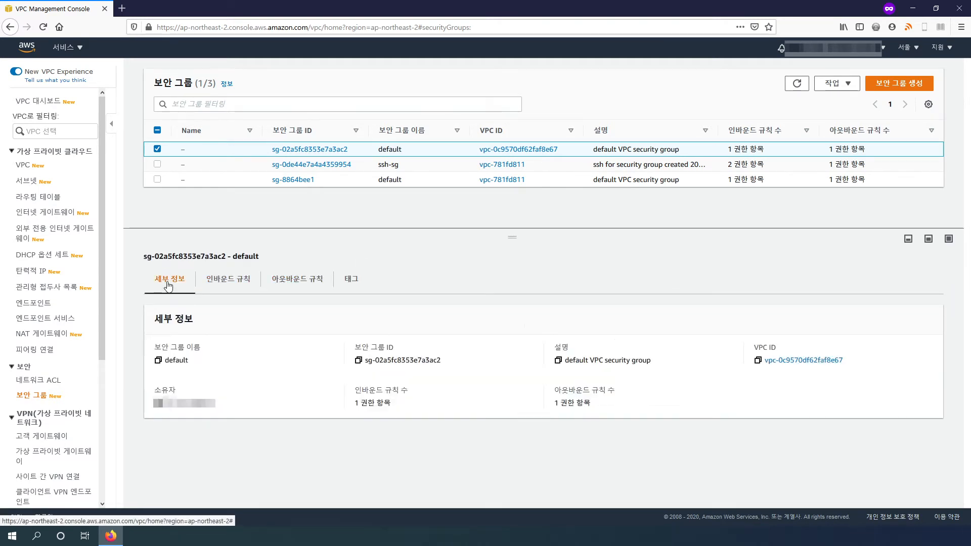
left_click(241, 282)
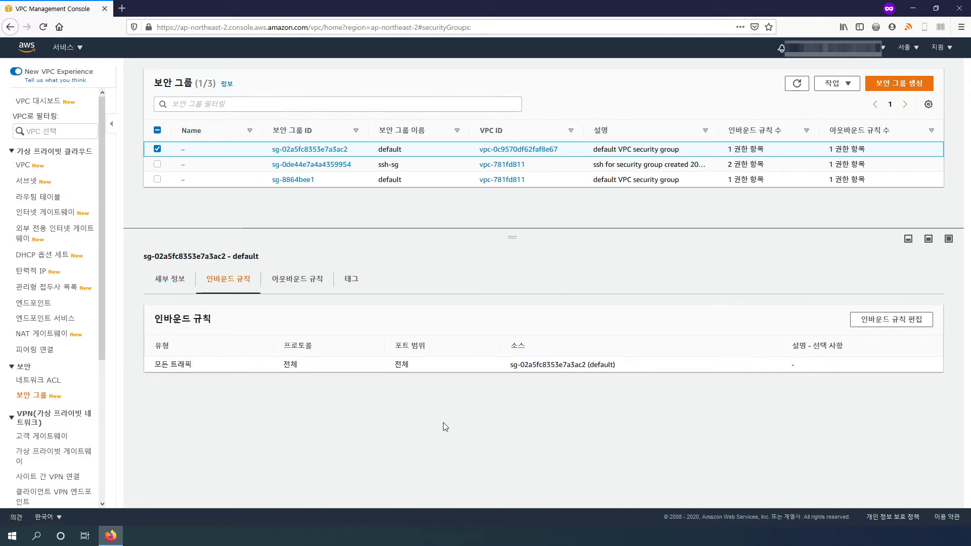
left_click(164, 286)
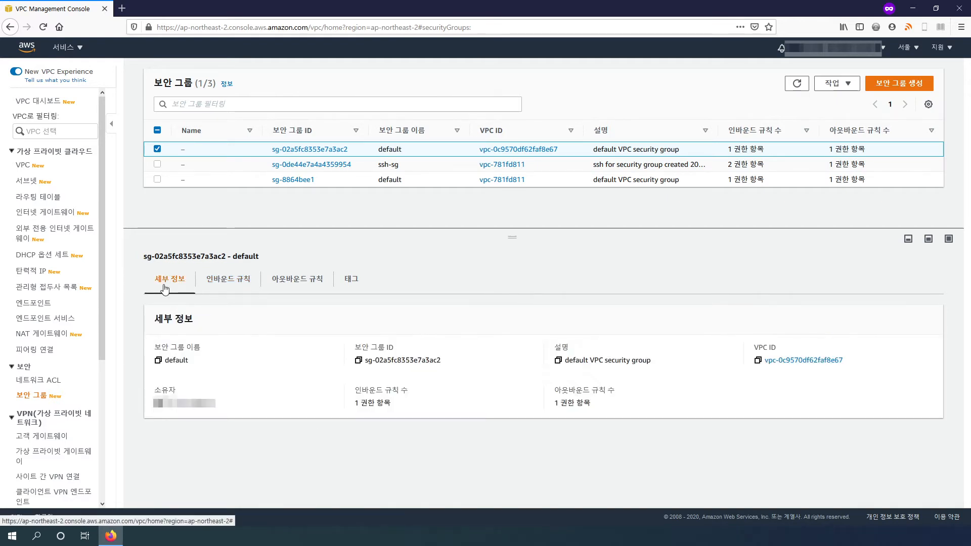
left_click(236, 289)
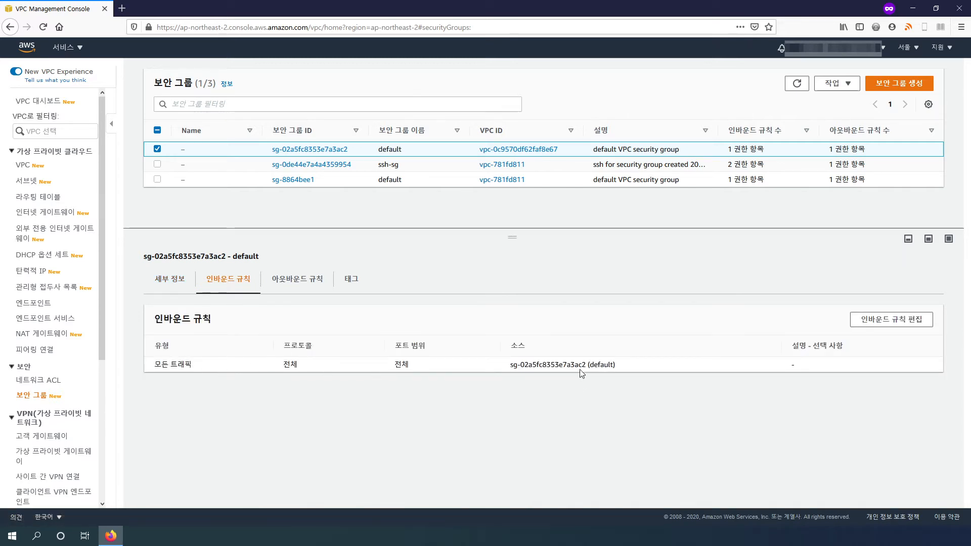
left_click_drag(507, 366, 639, 365)
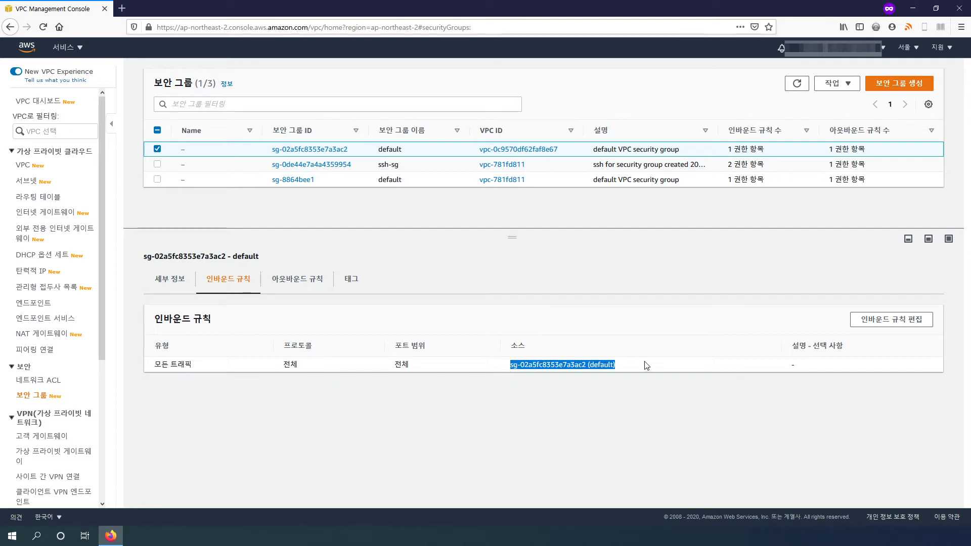
left_click(640, 394)
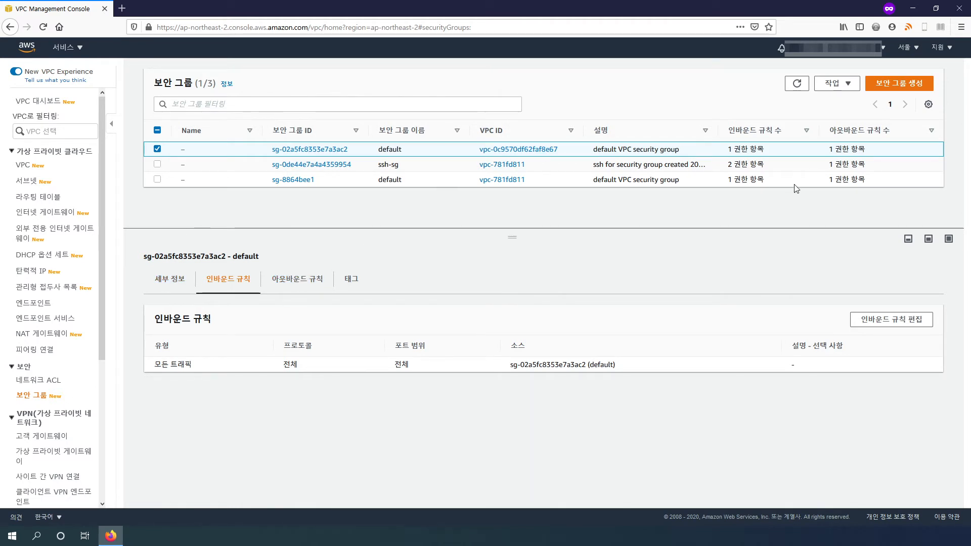
Start a new security group named systemv-sg-jumphost in systemv-vpc, with the description "Allow connection to ssh from internet".
left_click(899, 83)
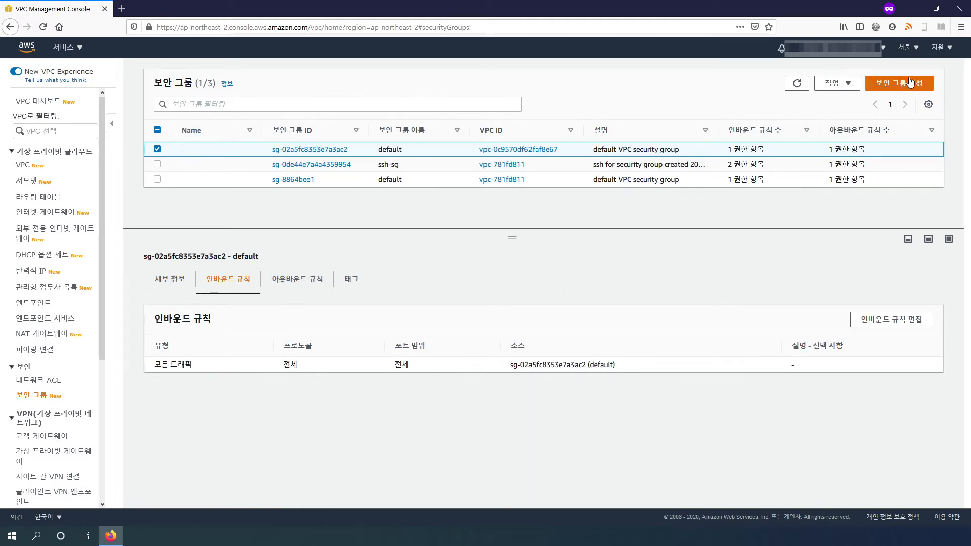
left_click(230, 195)
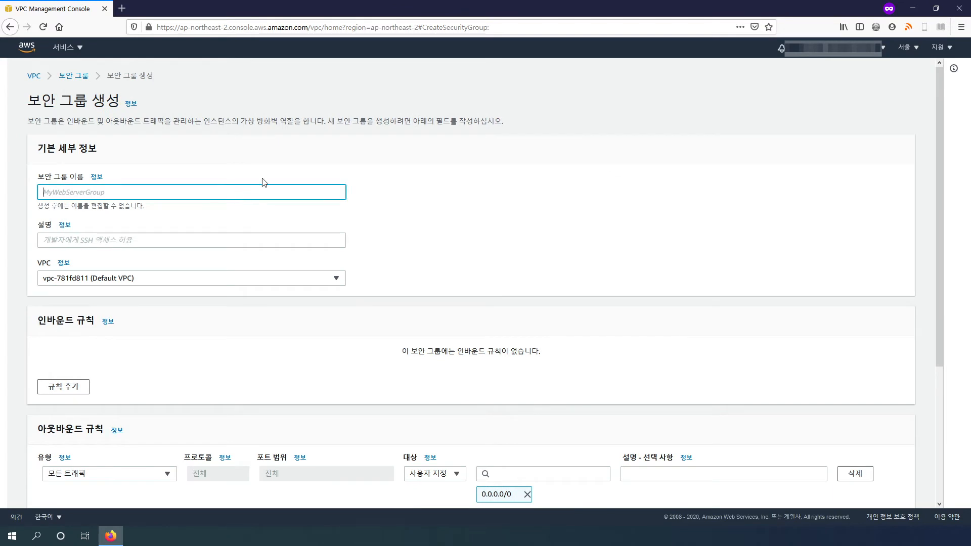
type("systemv-sg-jumphost")
left_click(232, 245)
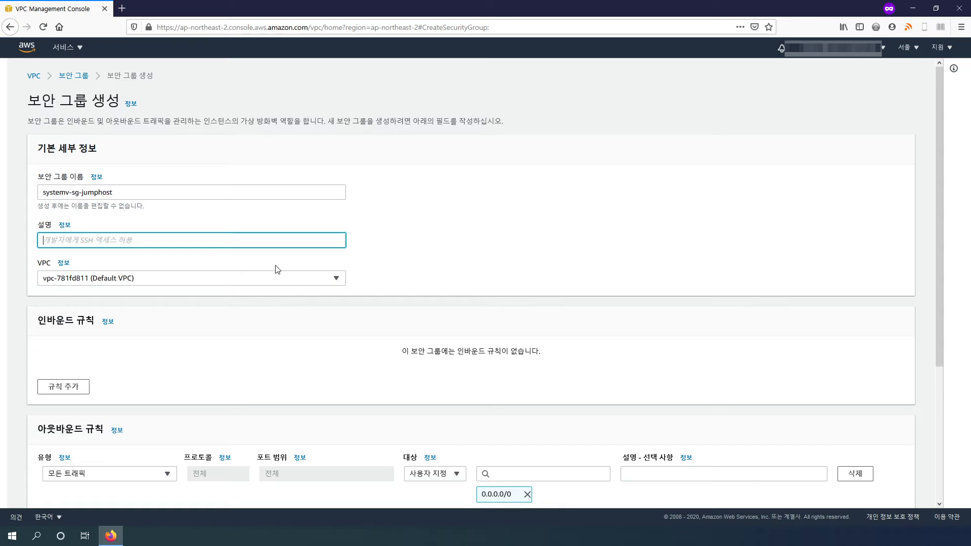
type("ㄴ")
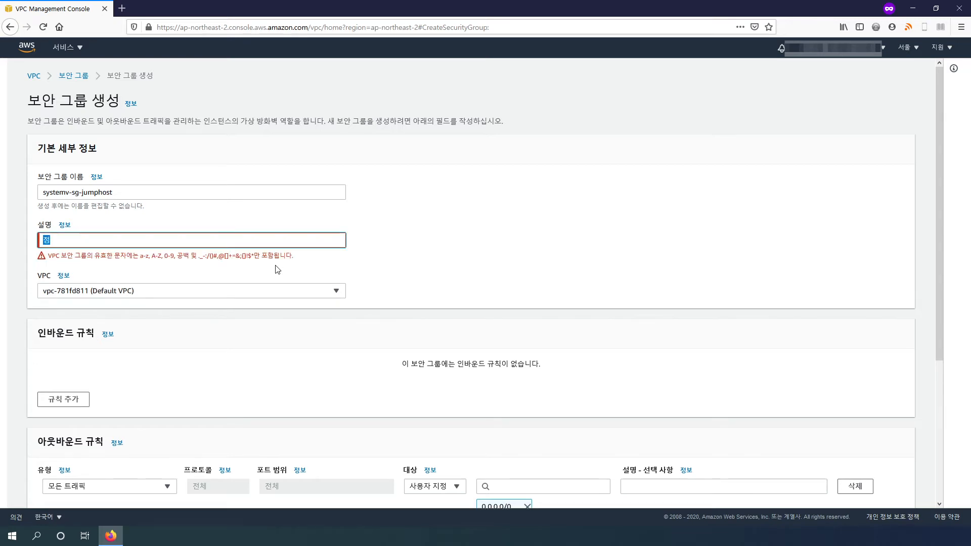
key("BackSpace")
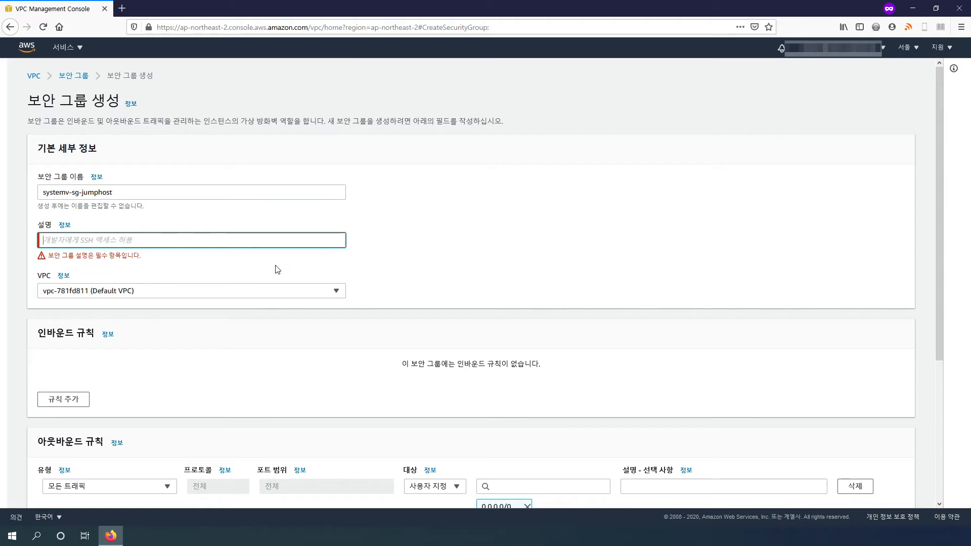
type("Allow")
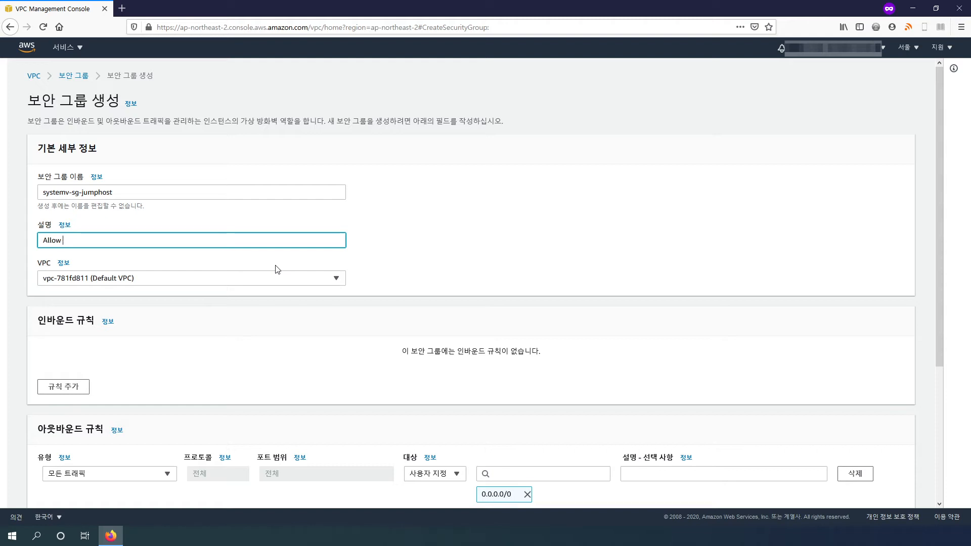
type(" connection to ssh from internet")
left_click(259, 283)
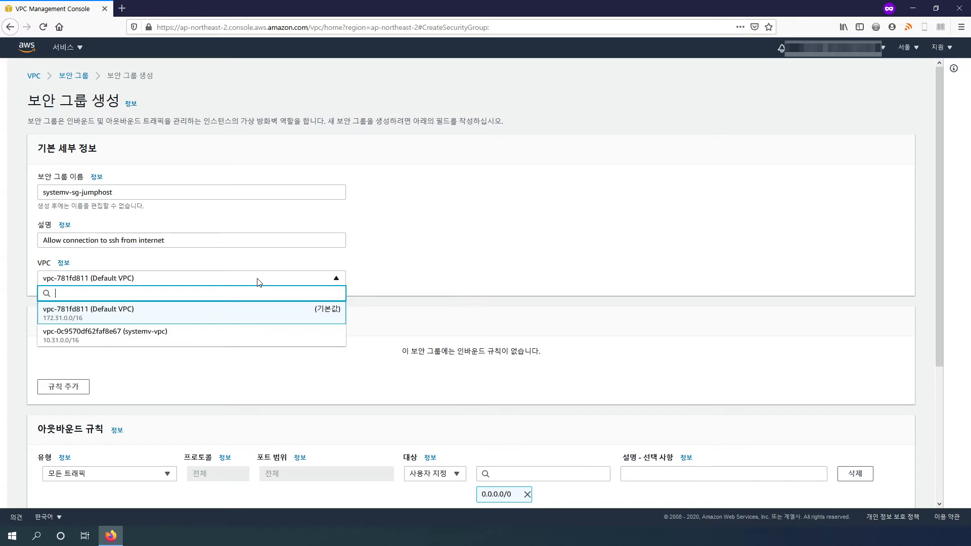
left_click(234, 337)
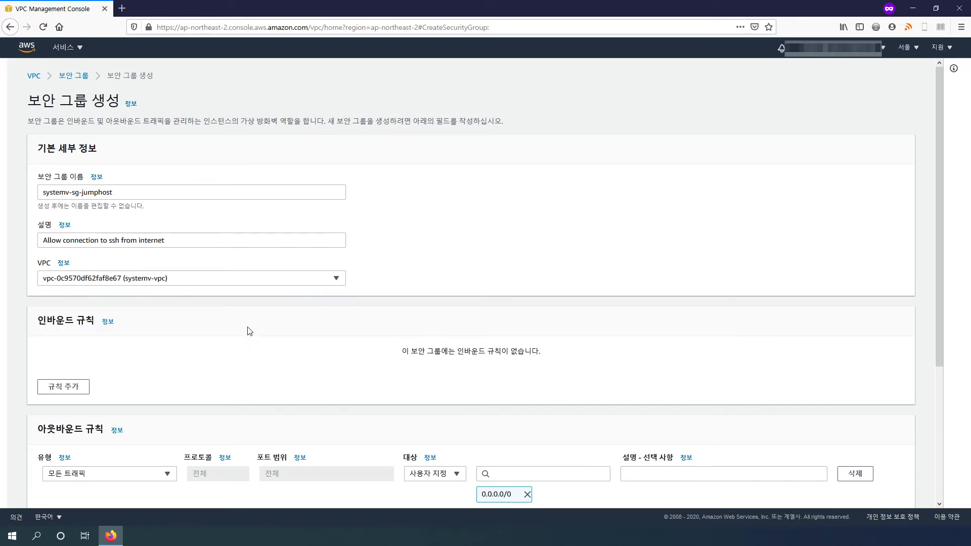
Add an inbound SSH rule with source 0.0.0.0/0 and the description "Allow connection to ssh".
scroll(263, 360, "down", 3)
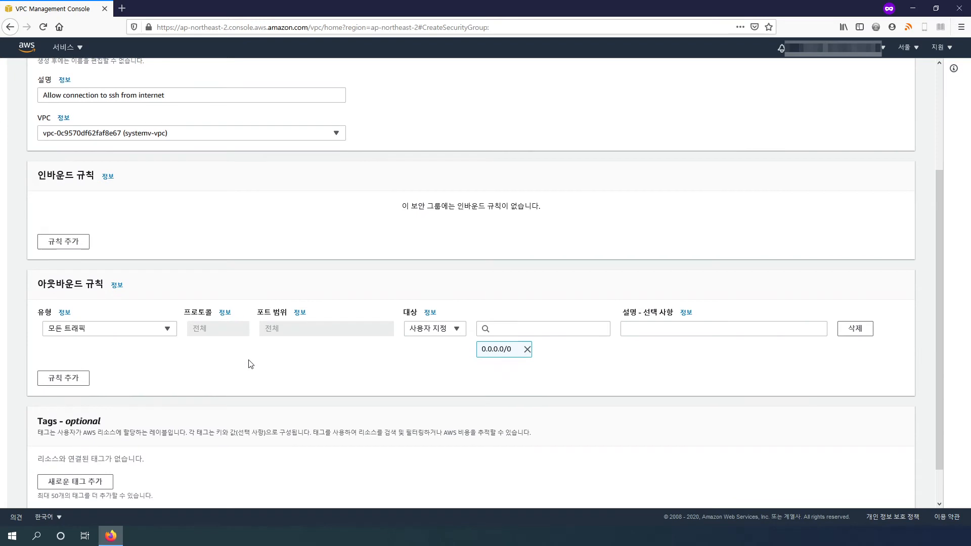
left_click(63, 314)
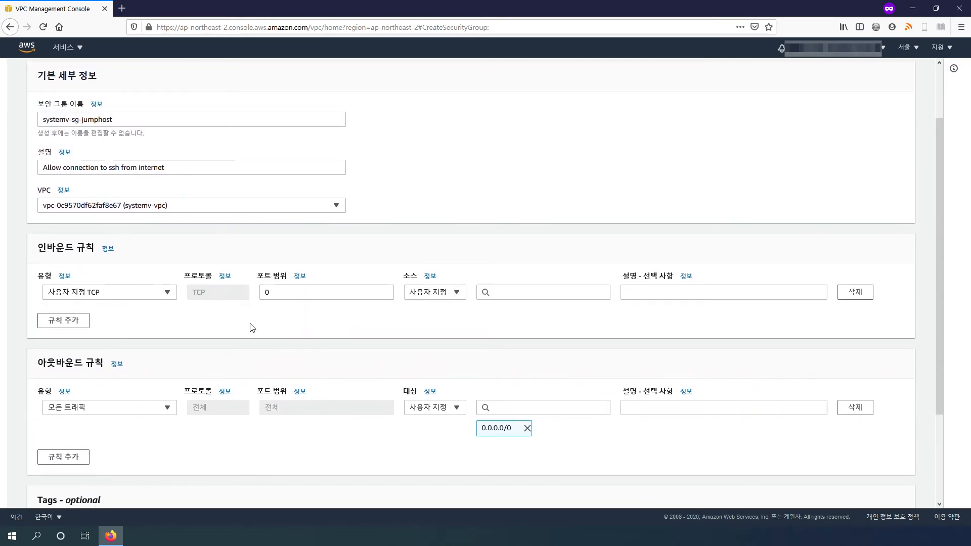
left_click(132, 300)
left_click(140, 262)
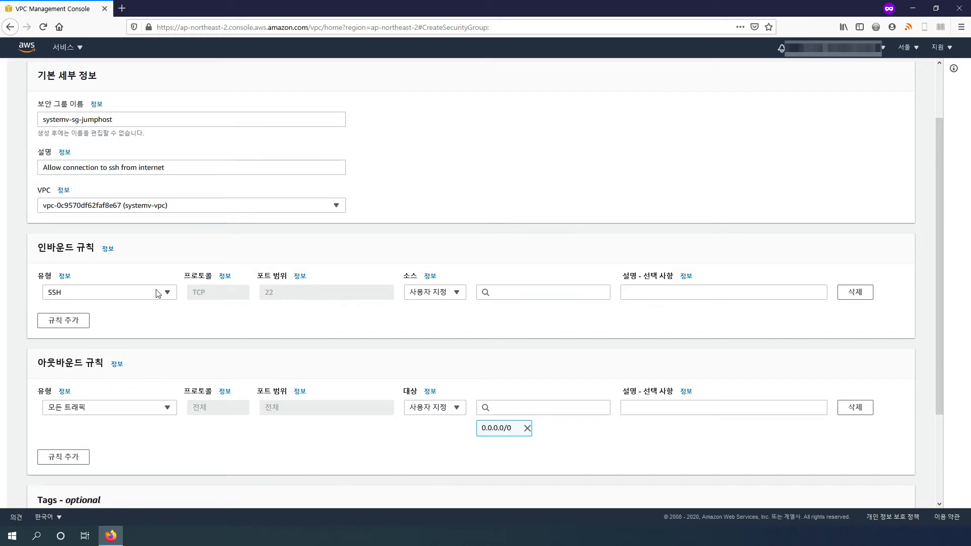
left_click(99, 292)
left_click(150, 253)
left_click(508, 293)
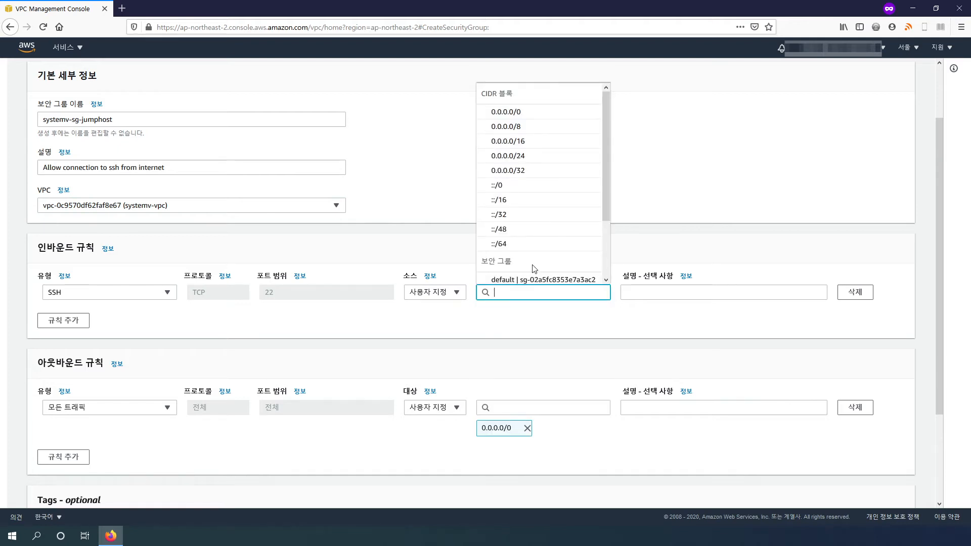
left_click(544, 114)
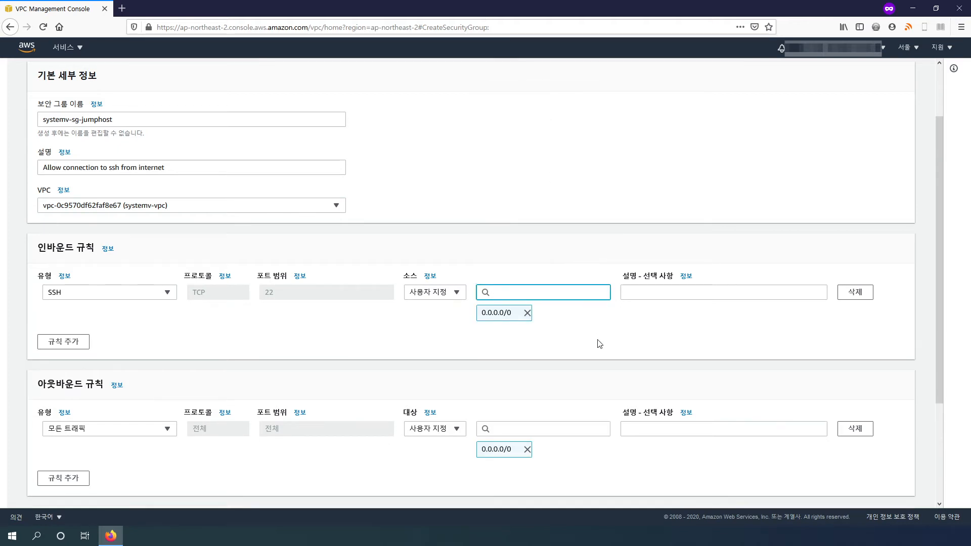
left_click(683, 292)
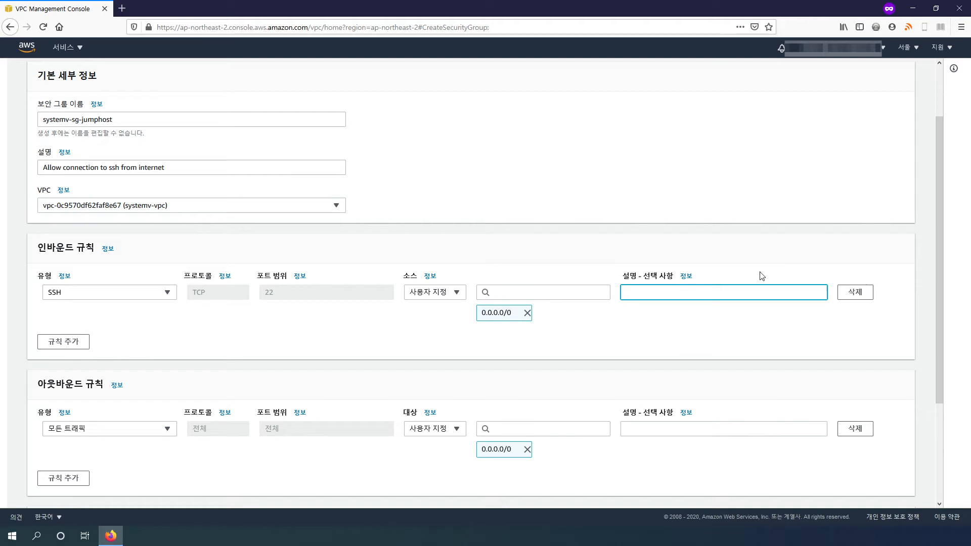
type("미")
type("Allow connection to ssh")
left_click(734, 319)
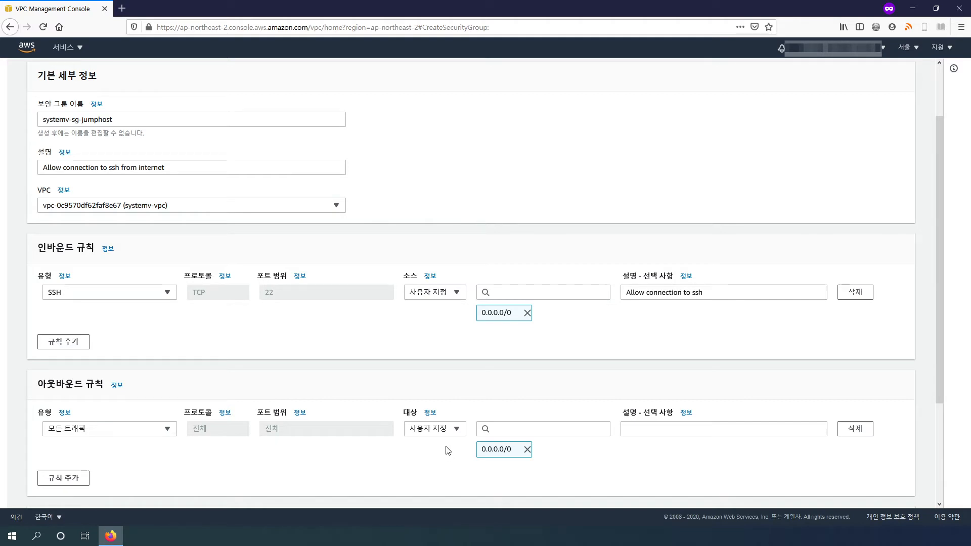
Create the systemv-sg-jumphost security group and check its outbound and inbound rules.
scroll(480, 344, "down", 3)
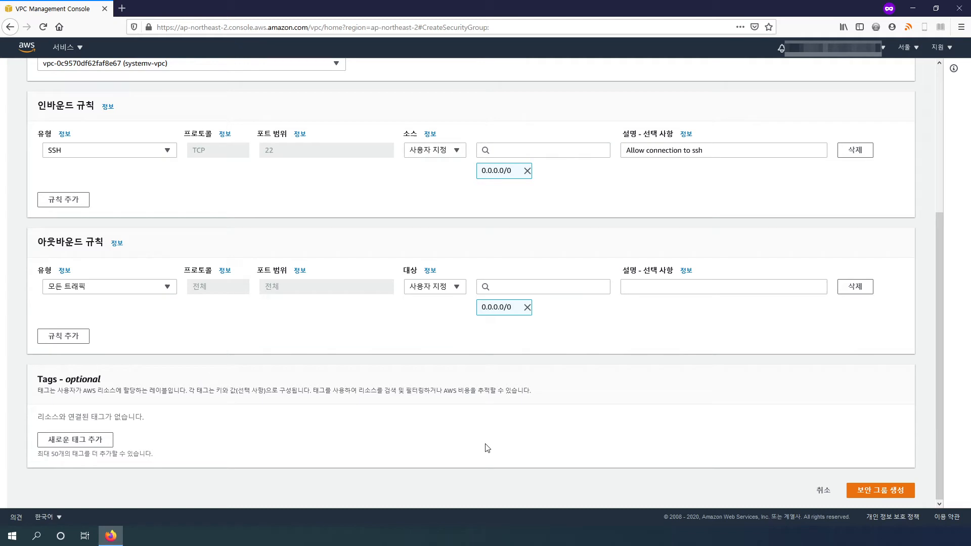
left_click(896, 498)
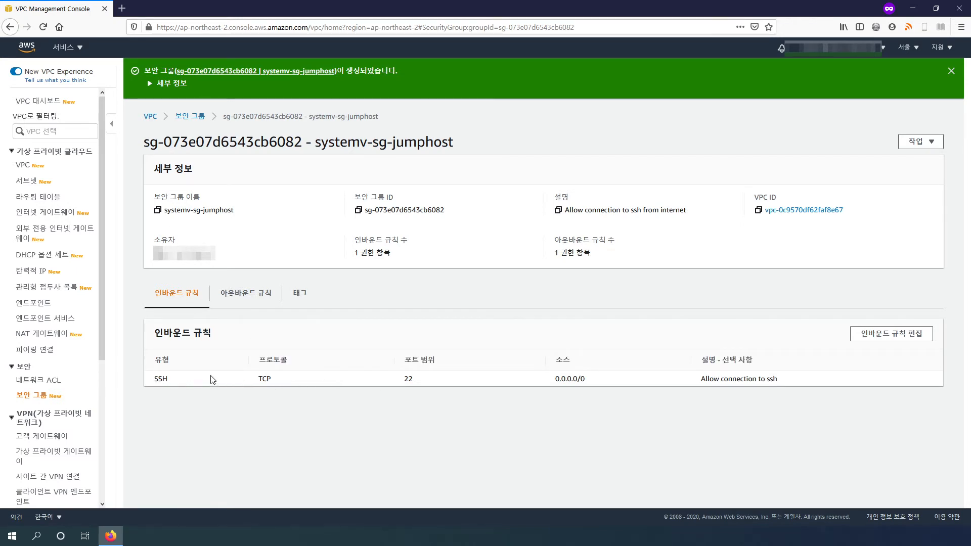
left_click(239, 295)
left_click(164, 298)
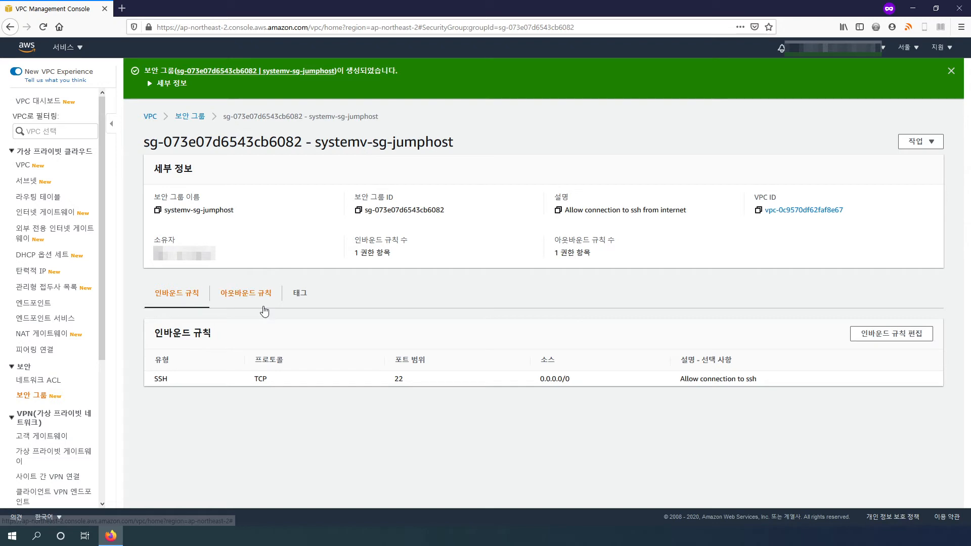
Start another new security group from the security group list and name it systemv-sg-alb.
left_click(40, 401)
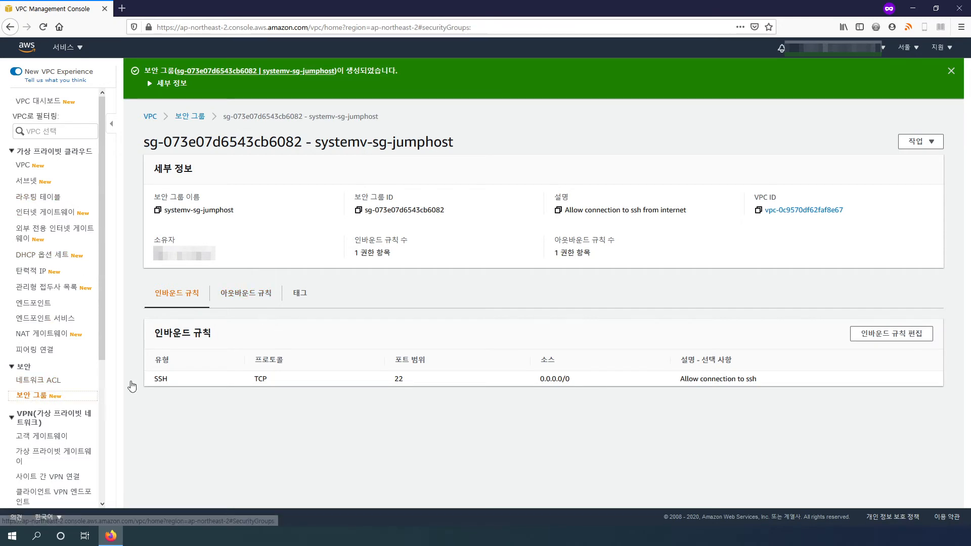
left_click(905, 83)
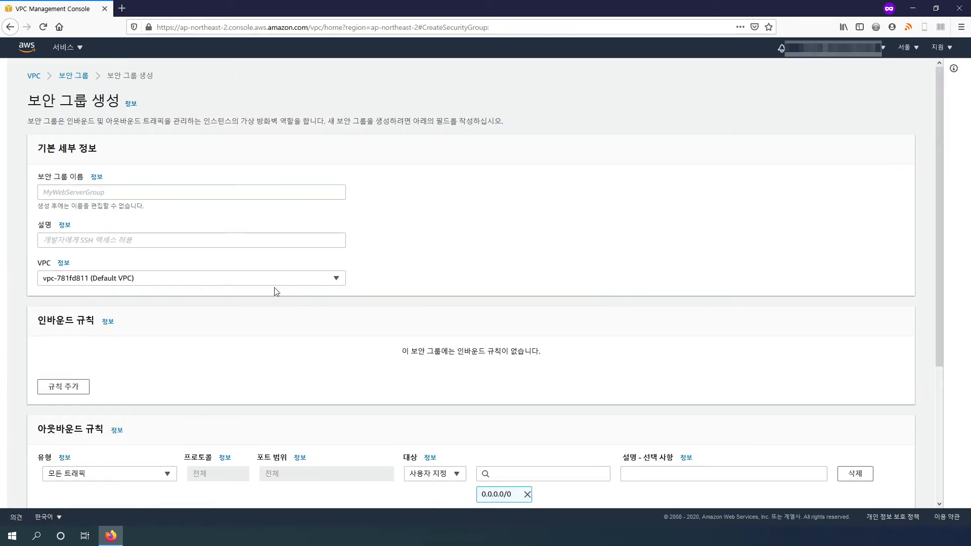
left_click(135, 191)
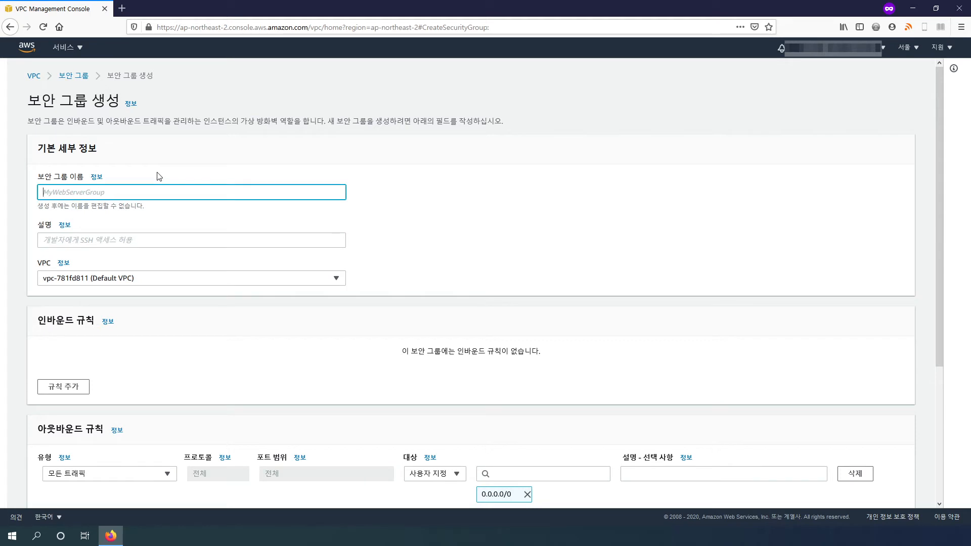
type("ㄸㅌ므")
key("BackSpace")
key("BackSpace")
key("BackSpace")
key("BackSpace")
type("syste")
key("Tab")
key("Tab")
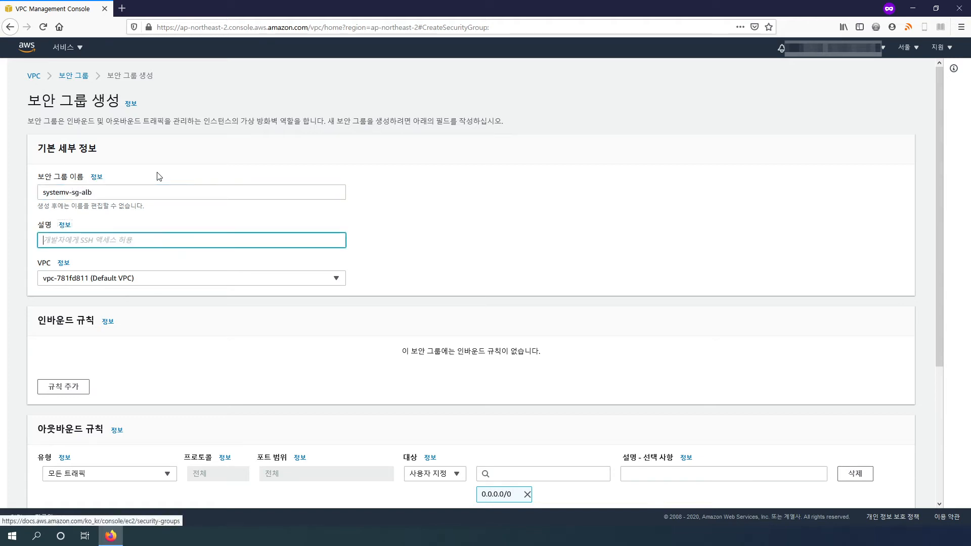
Describe the new security group as "Allow connection to HTTP/HTTPS from internet" and assign it to systemv-vpc.
type("Allow connection to")
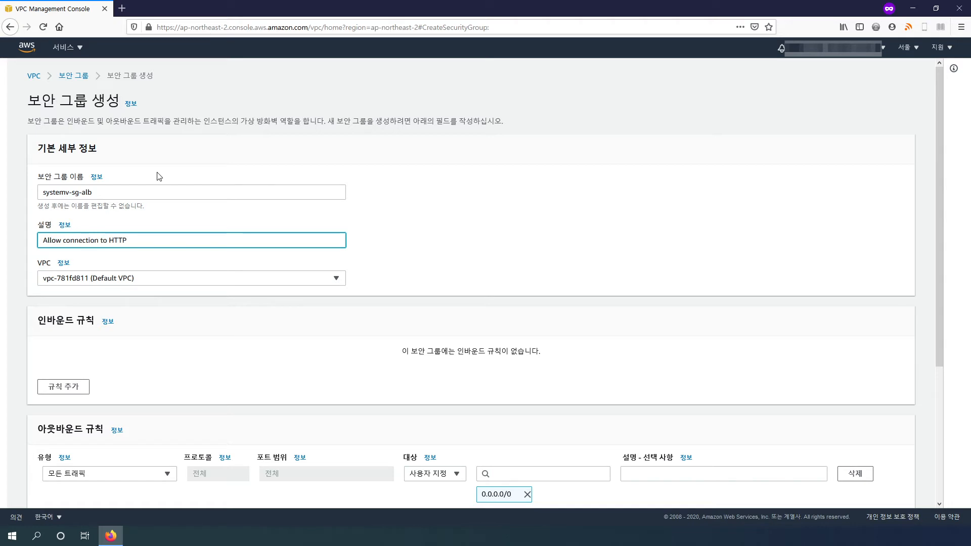
type("HTTPS from internet")
left_click(196, 277)
left_click(170, 330)
Add an inbound HTTP rule with source 0.0.0.0/0 and the description "Allow connection to HTTP".
scroll(407, 263, "down", 3)
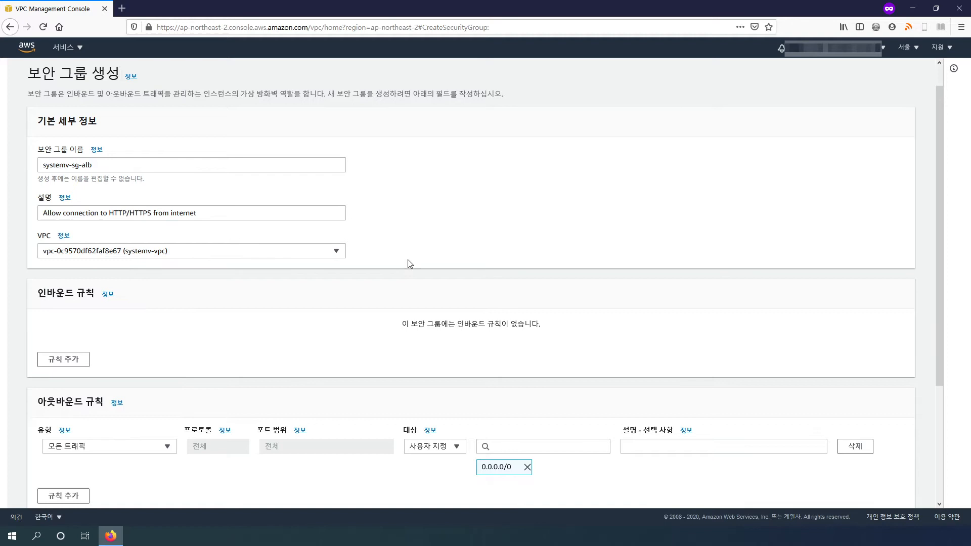
left_click(64, 241)
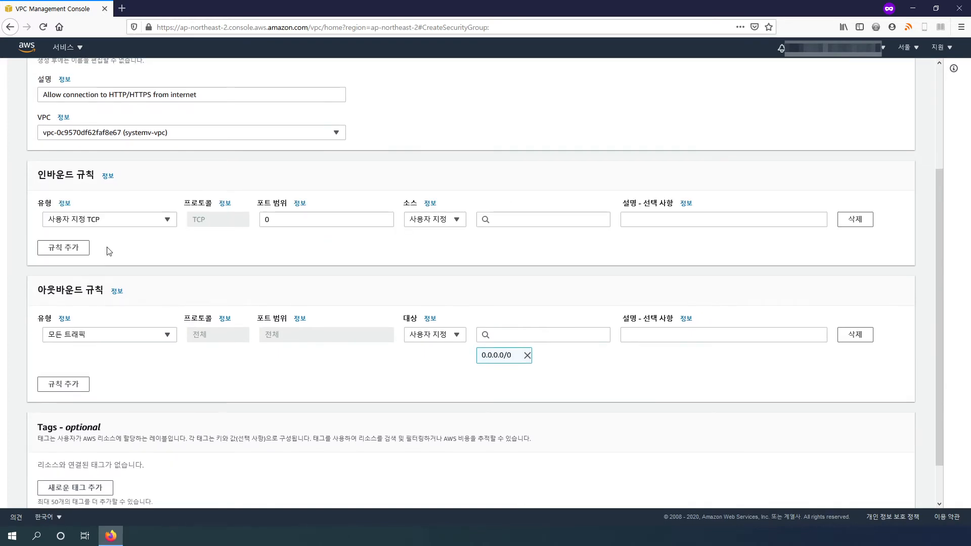
left_click(165, 219)
scroll(157, 404, "down", 3)
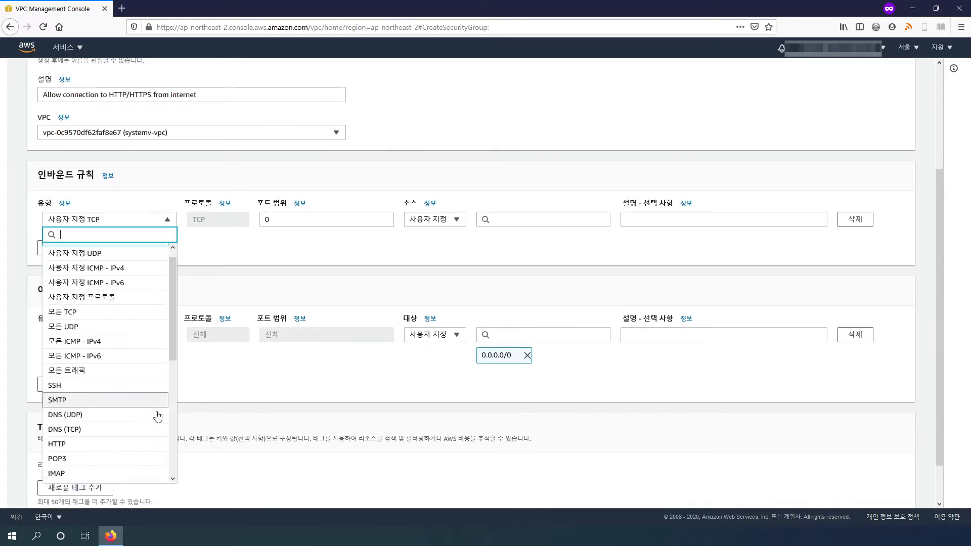
left_click(133, 382)
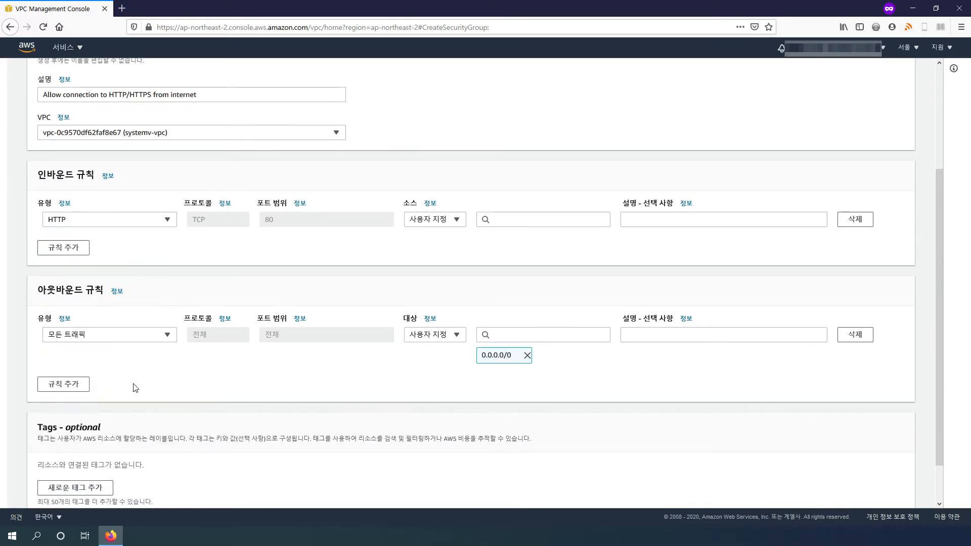
left_click(520, 222)
left_click(523, 253)
left_click(670, 225)
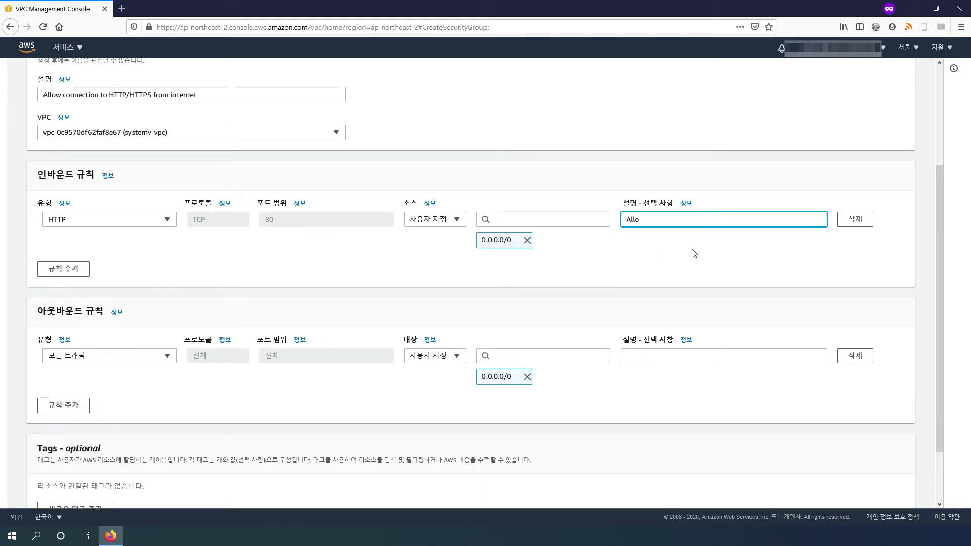
type("Allow connection to HTTP")
Add an inbound HTTPS rule with source 0.0.0.0/0, described as "Allow connection to HTTPS", and create the systemv-sg-alb security group.
left_click(71, 269)
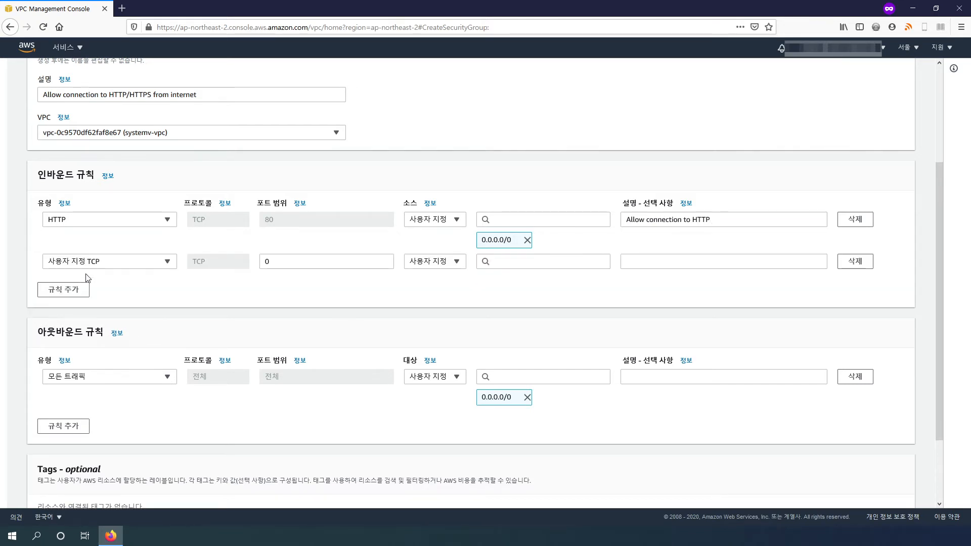
left_click(145, 262)
scroll(133, 385, "down", 3)
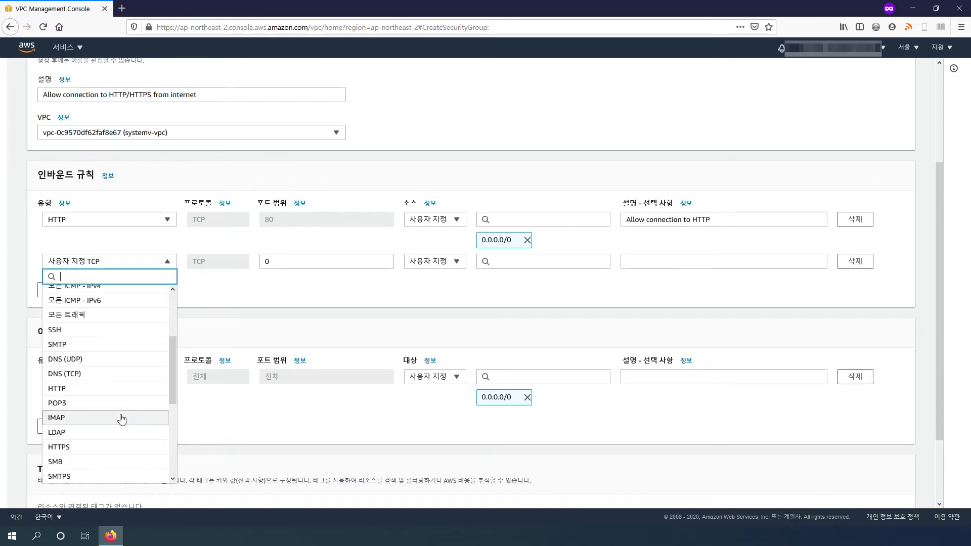
scroll(114, 425, "down", 1)
left_click(91, 410)
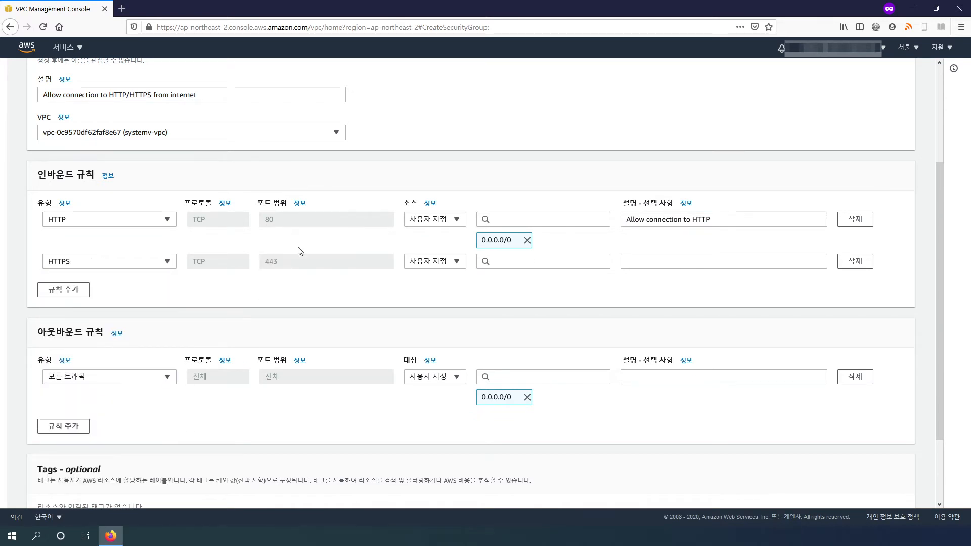
left_click(507, 261)
left_click(512, 298)
left_click(664, 261)
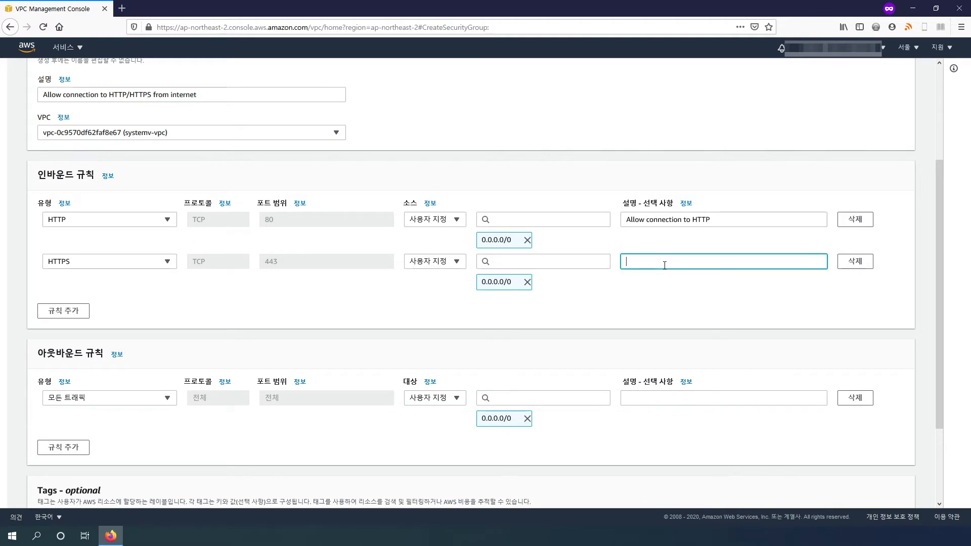
type("w conecction to HTTP")
left_click(616, 321)
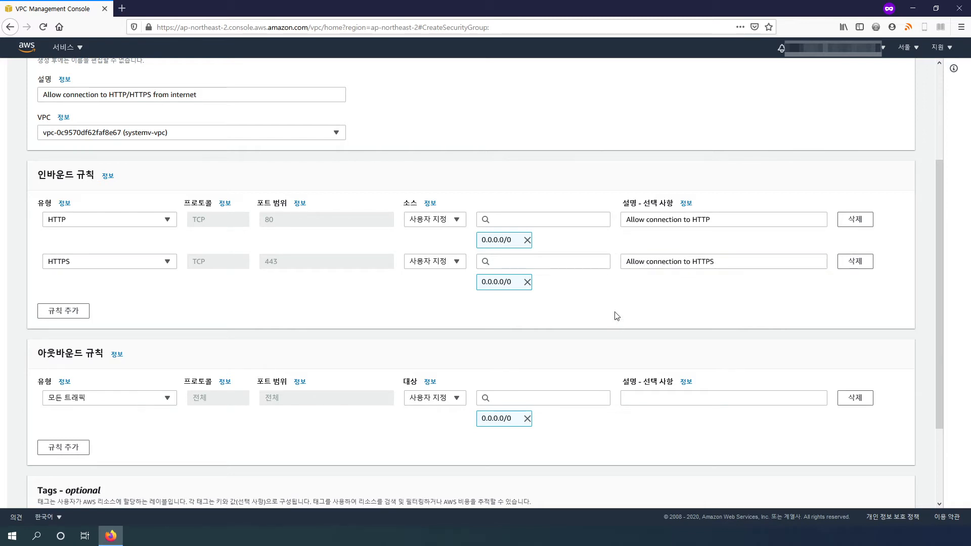
scroll(616, 308, "down", 2)
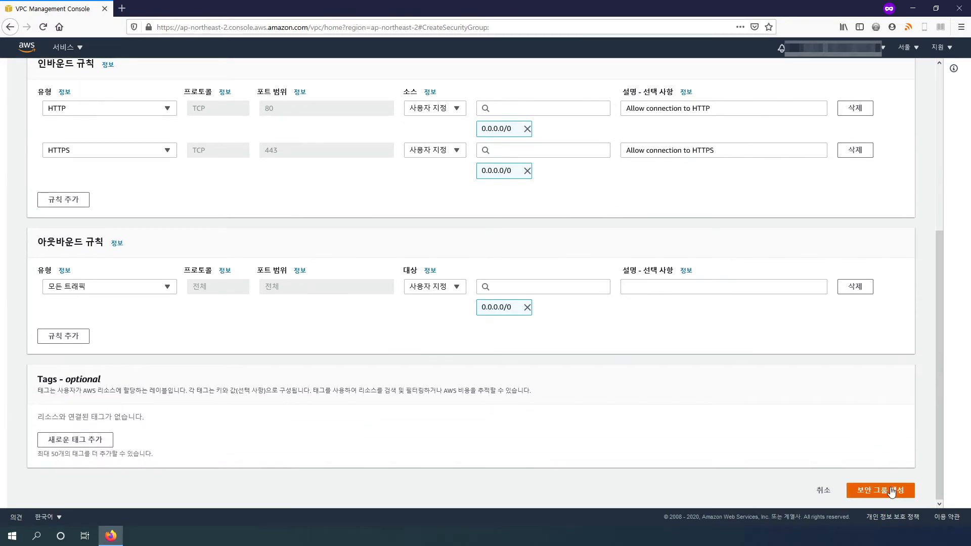
left_click(889, 489)
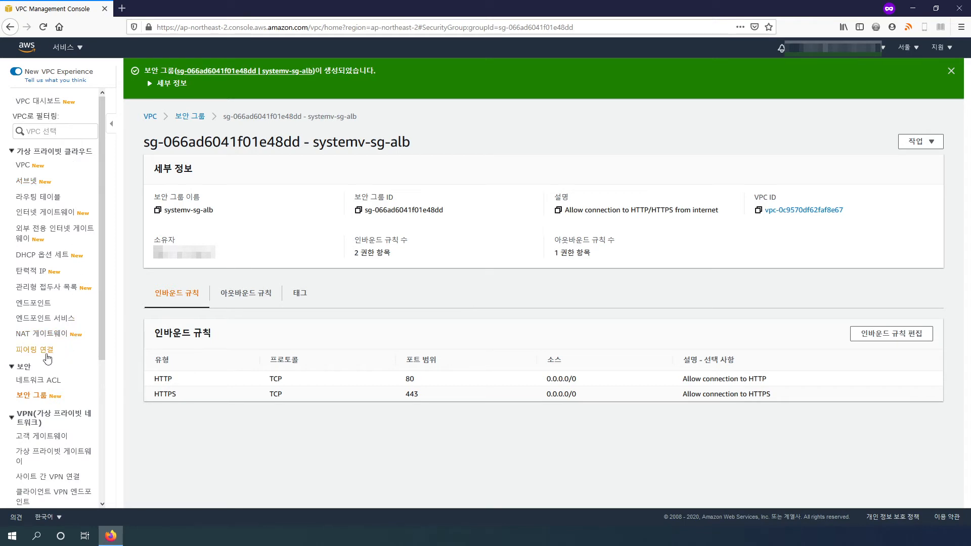
Start a further new security group from the security group list and name it systemv-sg-was.
left_click(34, 395)
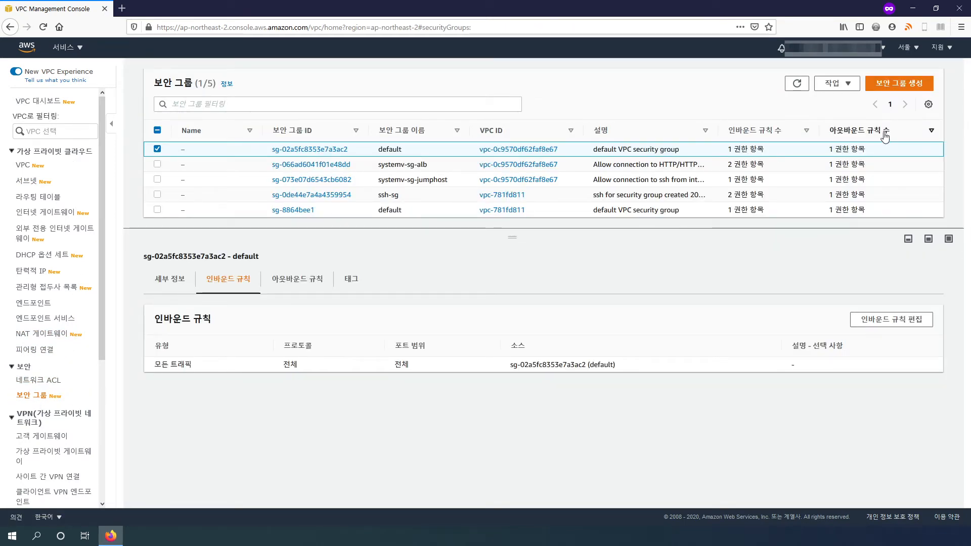
left_click(899, 83)
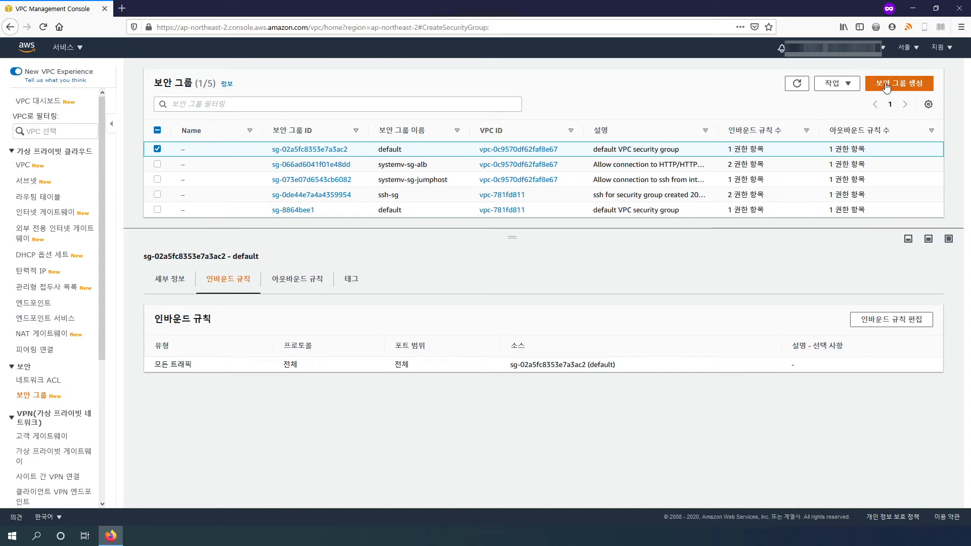
left_click(148, 190)
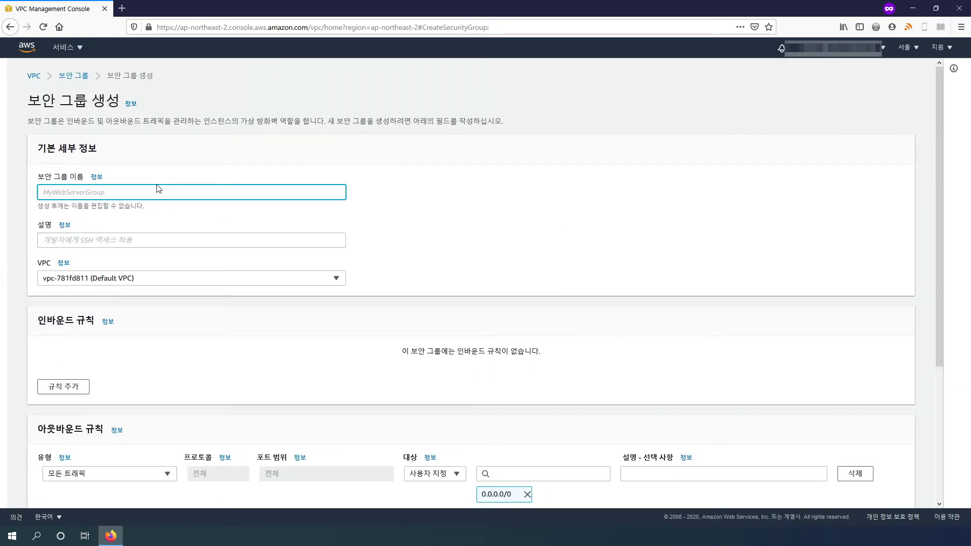
type("systemv-sg-was")
Describe the new security group as "Allow connection to Tomcat" and assign it to systemv-vpc.
key("Tab")
type("Allow connect")
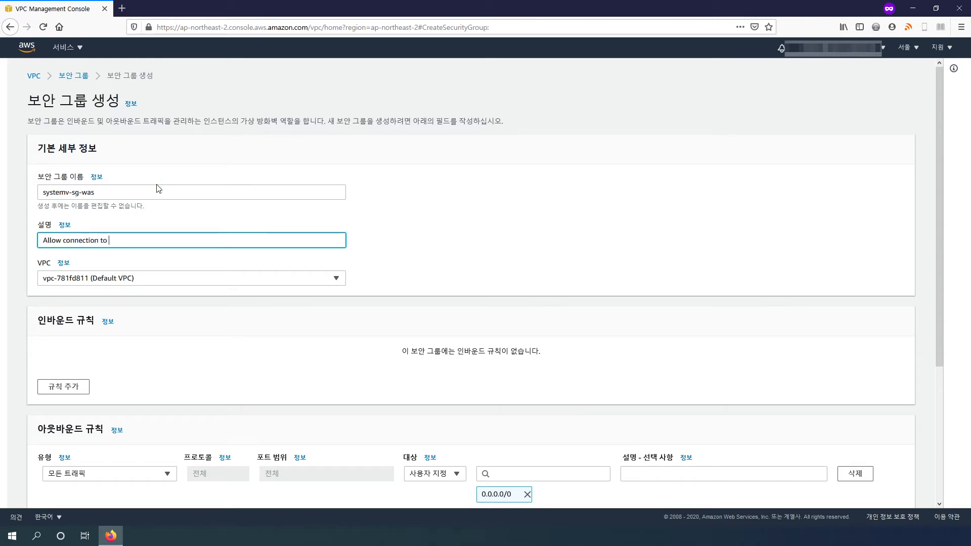
type("ion to Tomca")
left_click(186, 284)
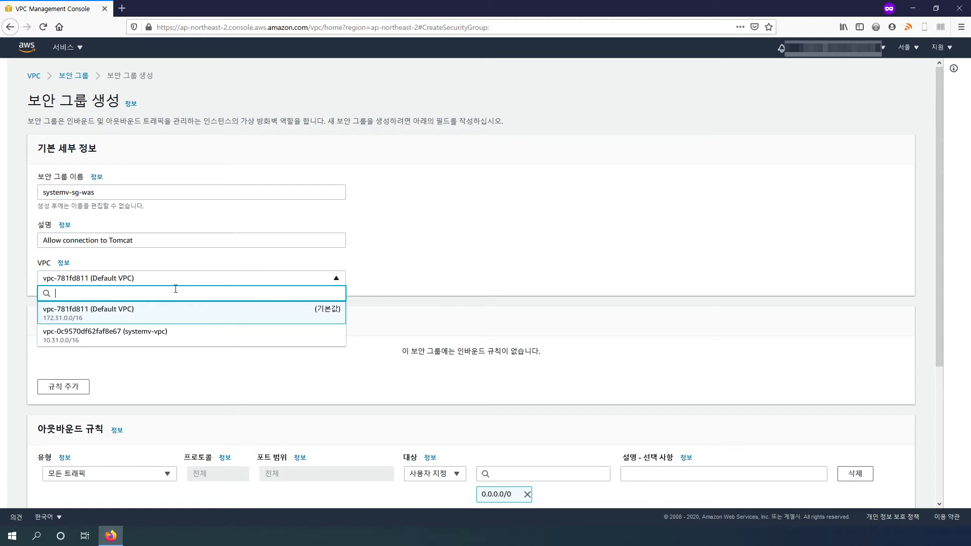
left_click(157, 337)
Add an inbound custom TCP rule for port 8080 with the systemv-sg-alb security group as its source.
left_click(64, 398)
left_click(159, 366)
left_click(158, 367)
left_click(159, 366)
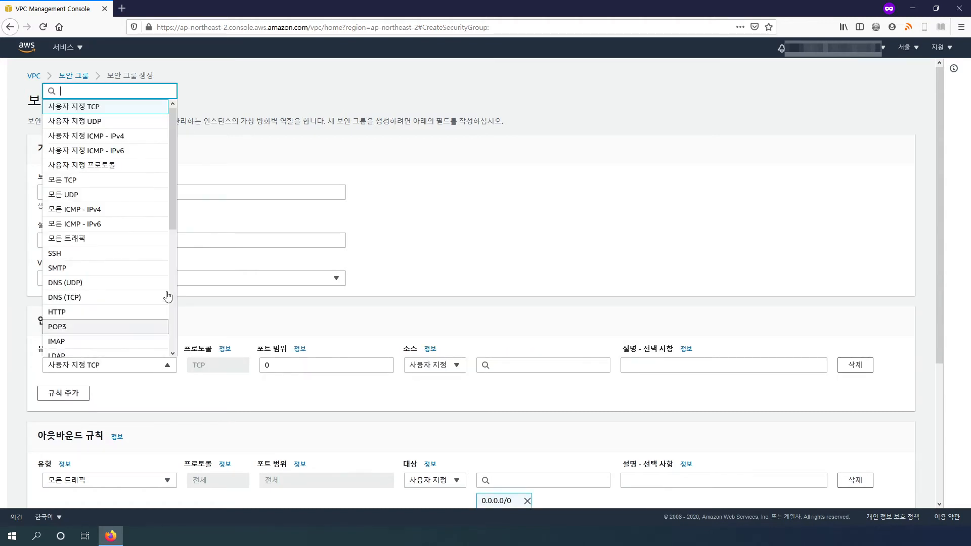
left_click_drag(171, 193, 163, 232)
scroll(164, 232, "up", 3)
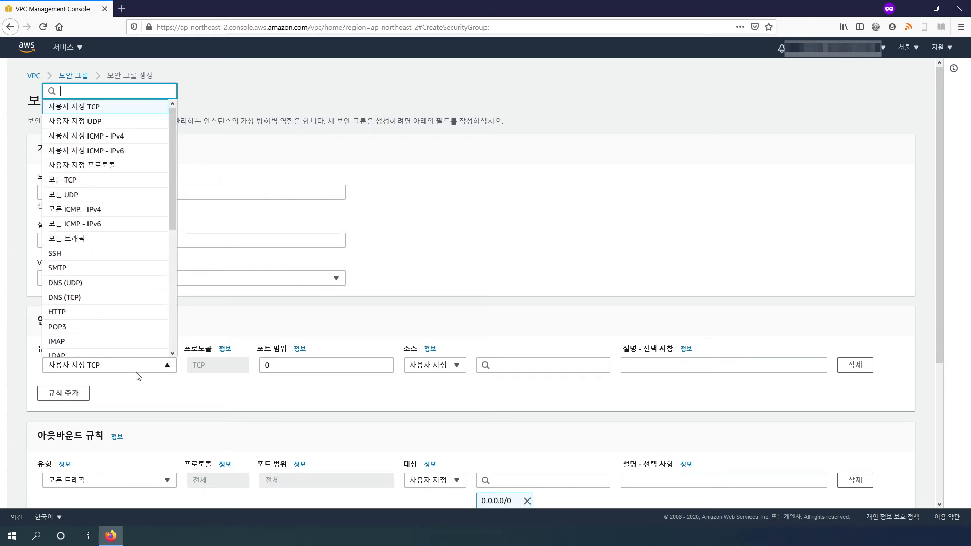
left_click(141, 365)
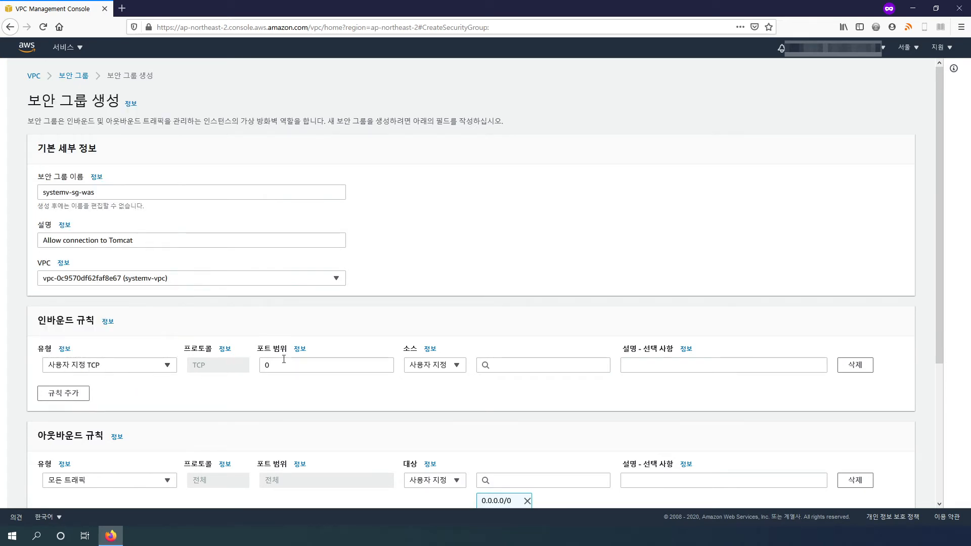
double_click(267, 364)
type("8080")
left_click(500, 365)
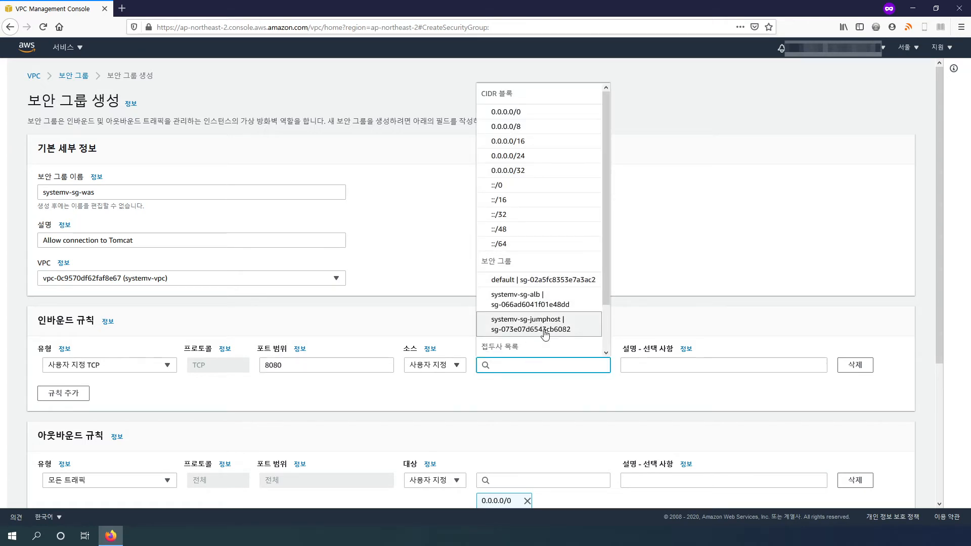
left_click(555, 304)
Describe the port 8080 rule as "Allow connection from ALB" and create the systemv-sg-was security group.
left_click(662, 366)
type("미ㅣ")
key("BackSpace")
key("BackSpace")
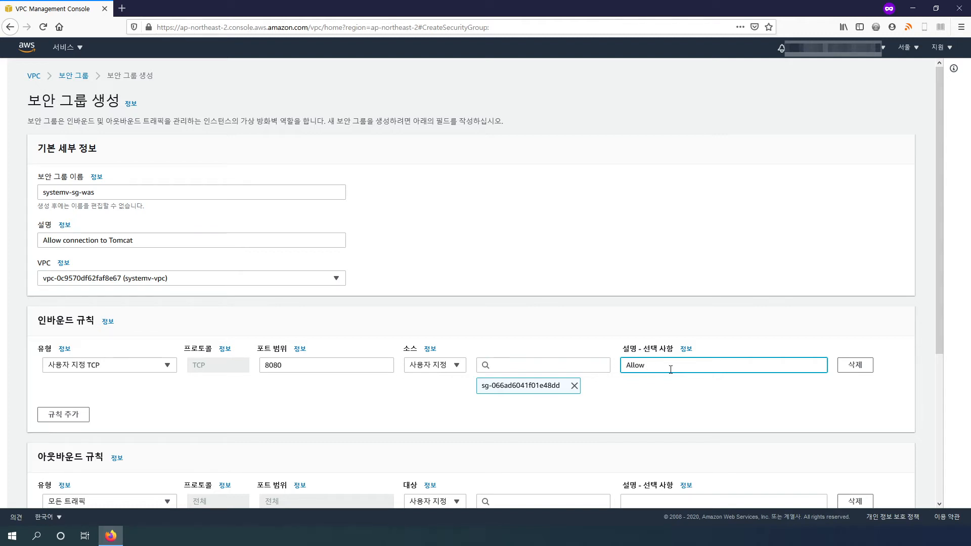
type("Allow connection from ALB")
left_click(664, 409)
scroll(372, 406, "down", 1)
scroll(373, 407, "down", 4)
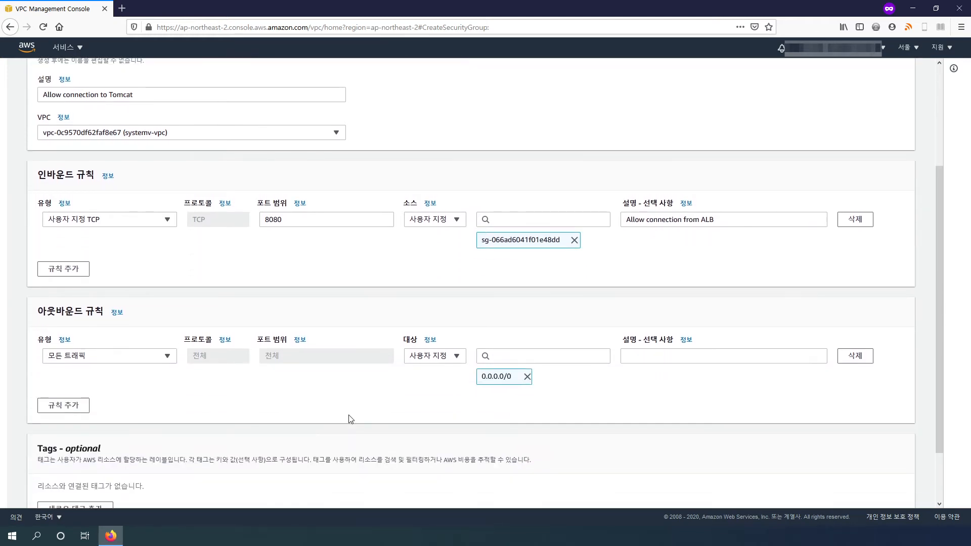
left_click(893, 496)
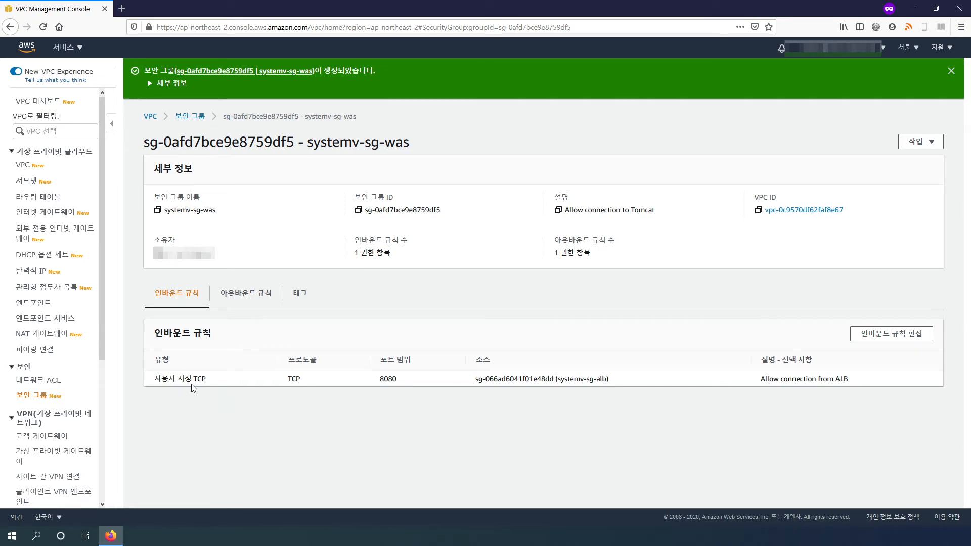
Edit the inbound rules of systemv-sg-was and add an SSH rule with systemv-sg-jumphost as its source.
left_click(888, 334)
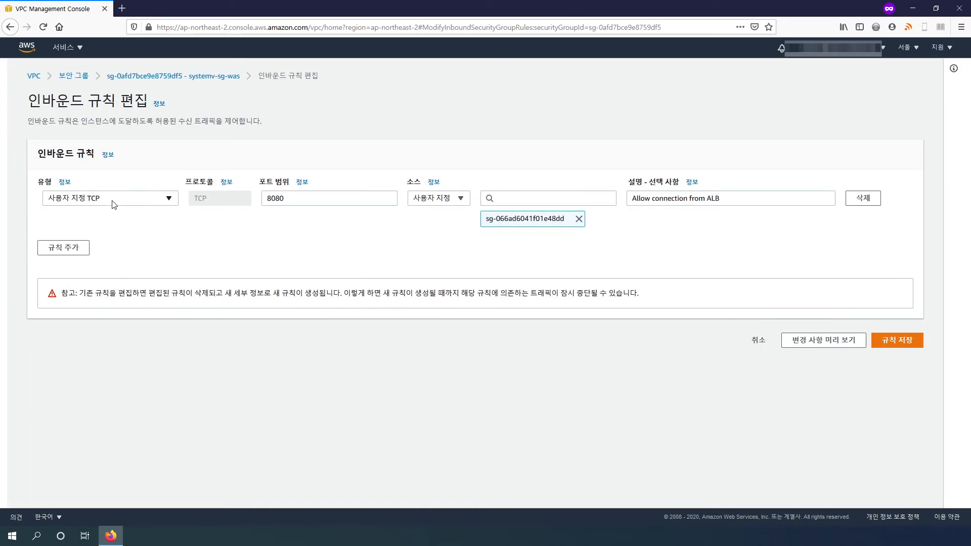
left_click(63, 247)
left_click(134, 240)
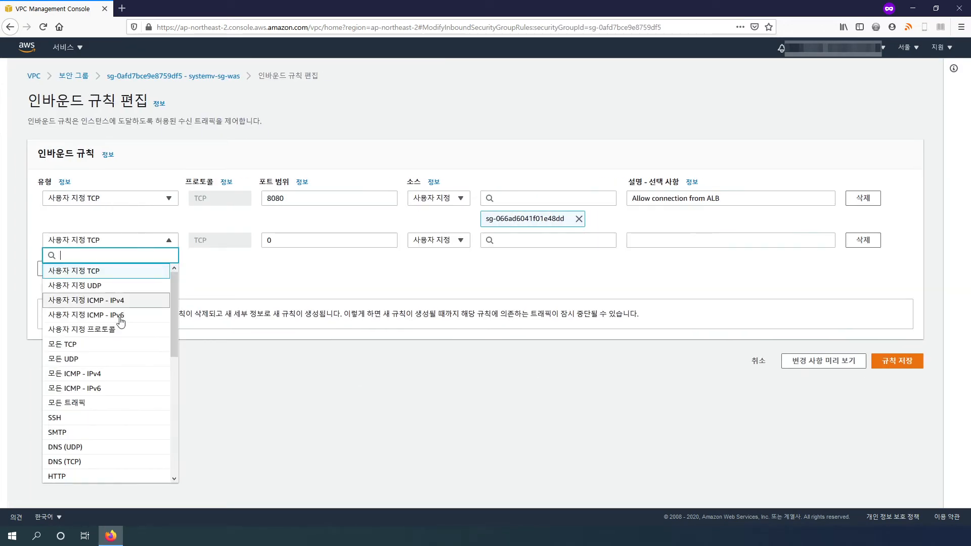
left_click(93, 418)
left_click(560, 241)
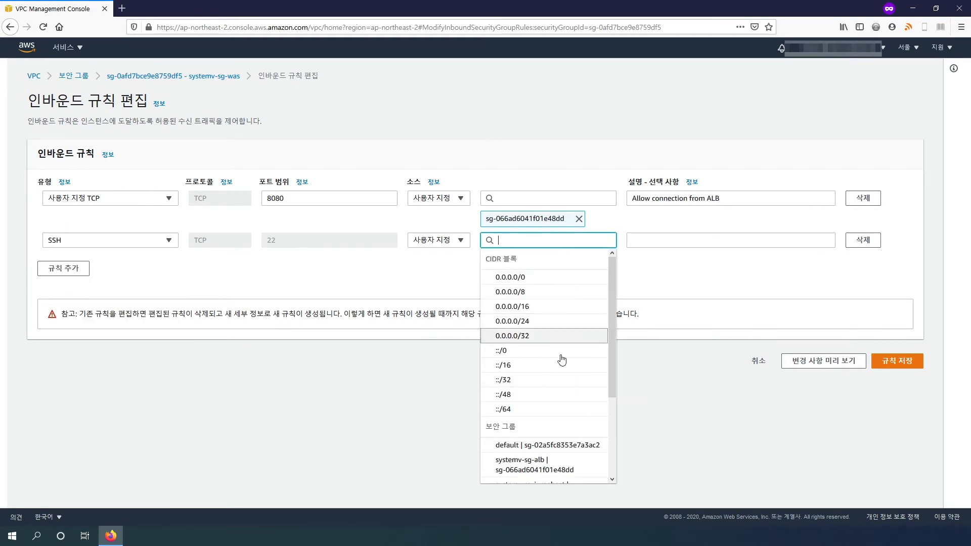
scroll(577, 412, "down", 3)
left_click(574, 402)
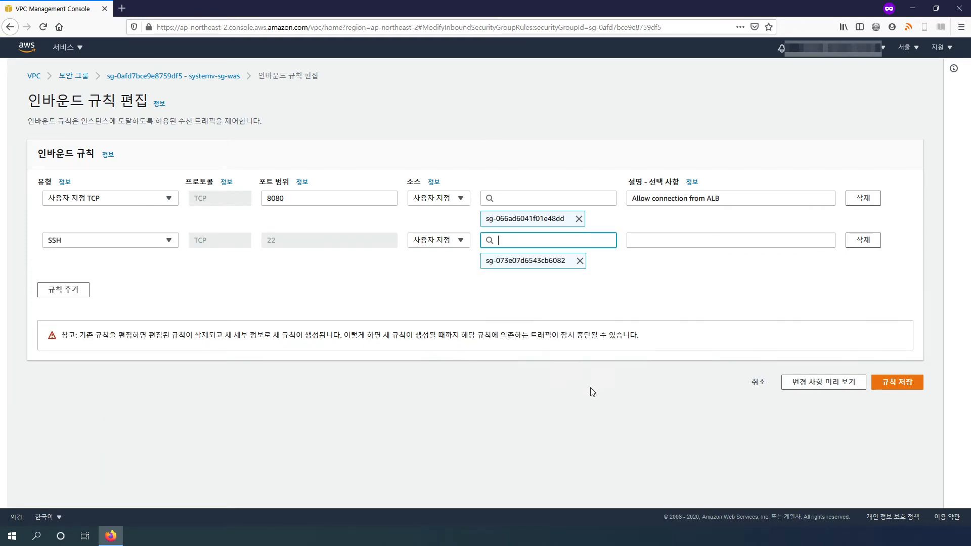
Describe the SSH rule as "Allow connection from Jumphost" and save the inbound rules.
left_click(631, 239)
type("ㅁ")
key("BackSpace")
type("Allow connection from ")
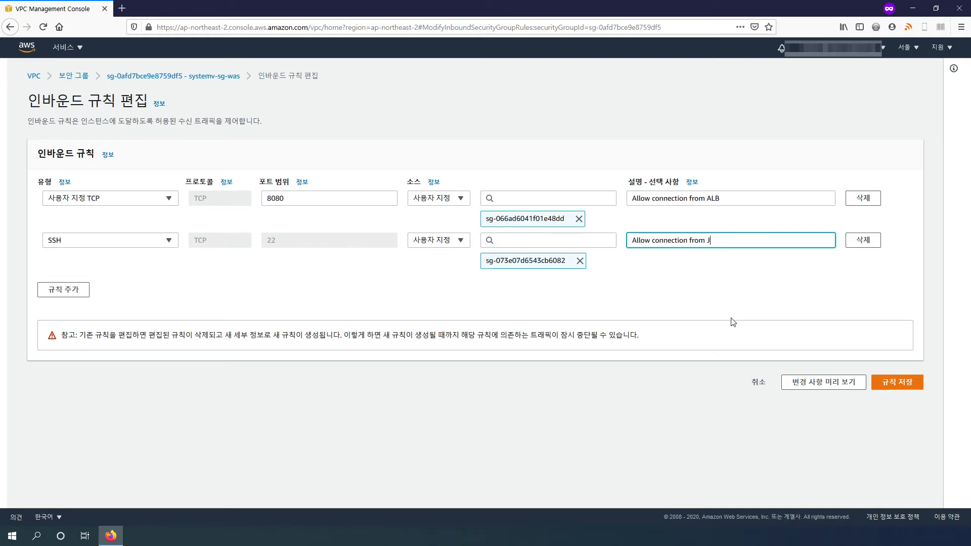
type("Jumphost")
left_click(878, 382)
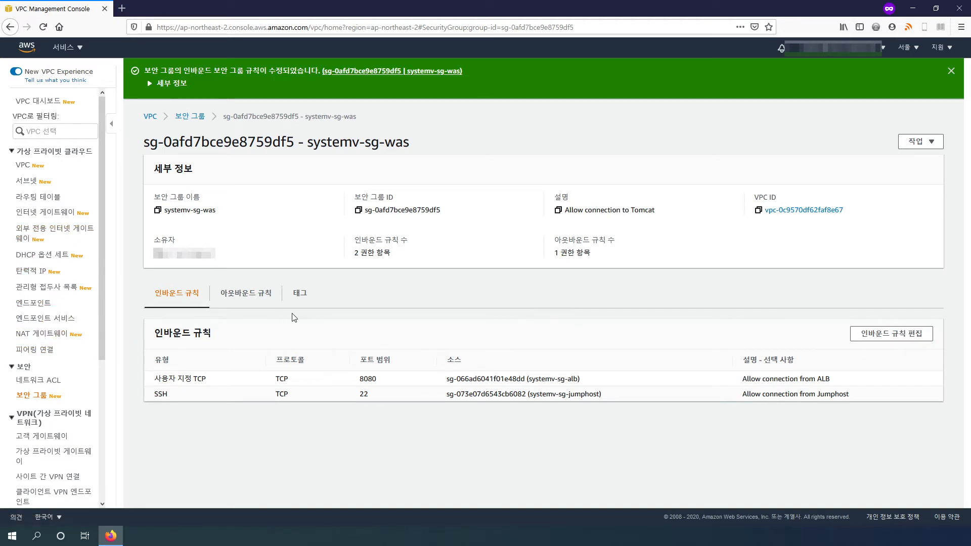
Return to the security group list and set the ALB group's Name tag to systemv-sg-alb, copied from its group name.
left_click(197, 118)
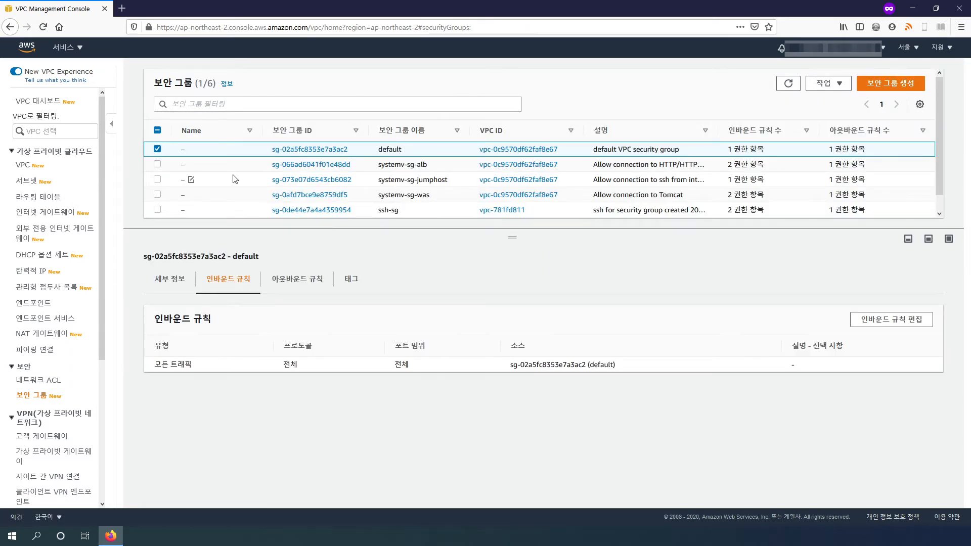
left_click(191, 165)
left_click(192, 165)
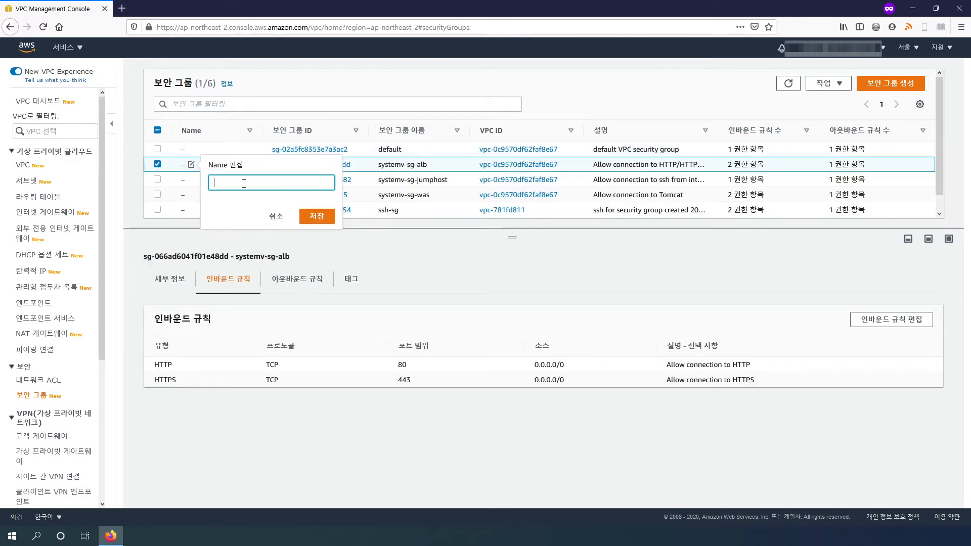
left_click(429, 166)
left_click_drag(427, 165, 377, 165)
key("ctrl+c")
left_click(192, 165)
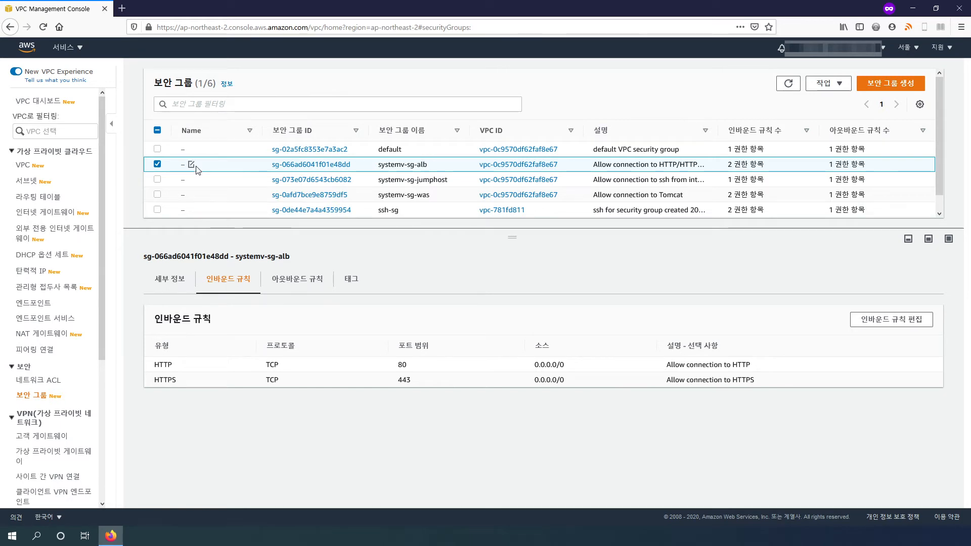
key("ctrl+v")
left_click(316, 217)
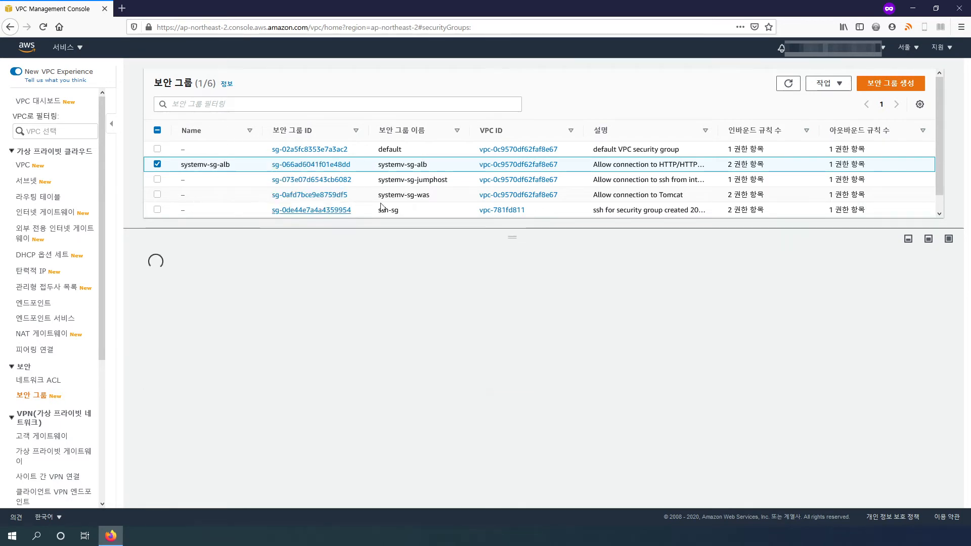
Set the jumphost security group's Name tag to systemv-sg-jumphost, copied from its group name.
left_click(454, 182)
left_click_drag(454, 182, 379, 179)
key("ctrl+c")
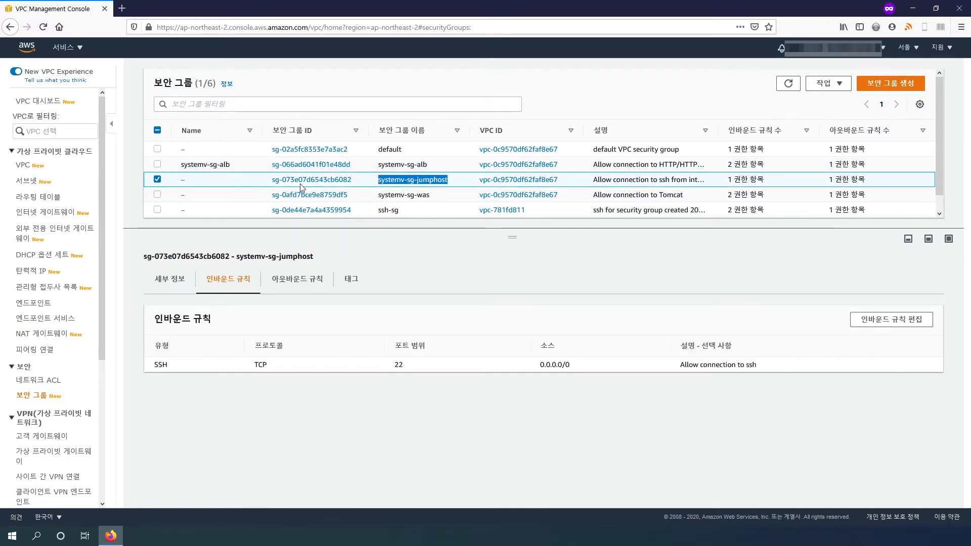
left_click(191, 180)
key("ctrl+v")
left_click(317, 232)
Set the Tomcat security group's Name tag to systemv-sg-was, copied from its group name.
left_click_drag(433, 196, 380, 195)
key("ctrl+c")
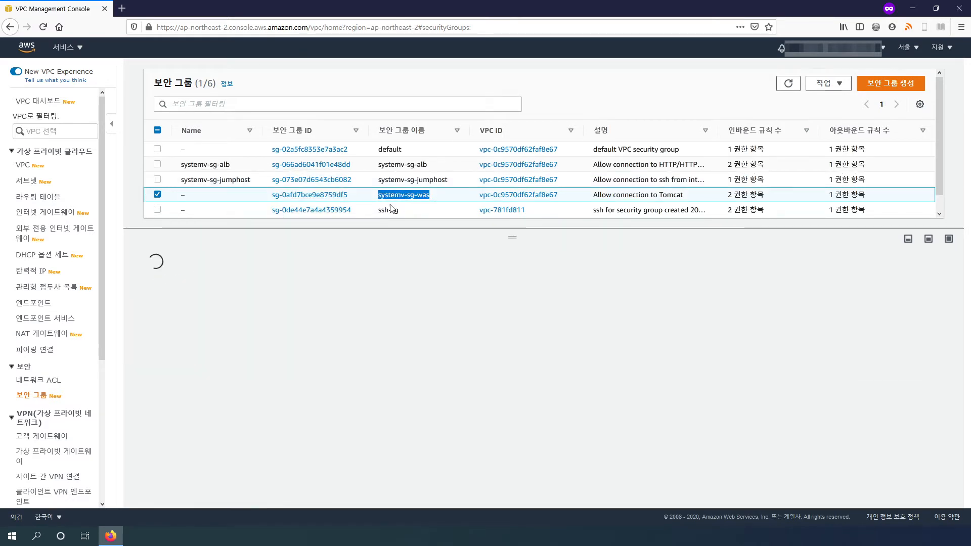
left_click(191, 195)
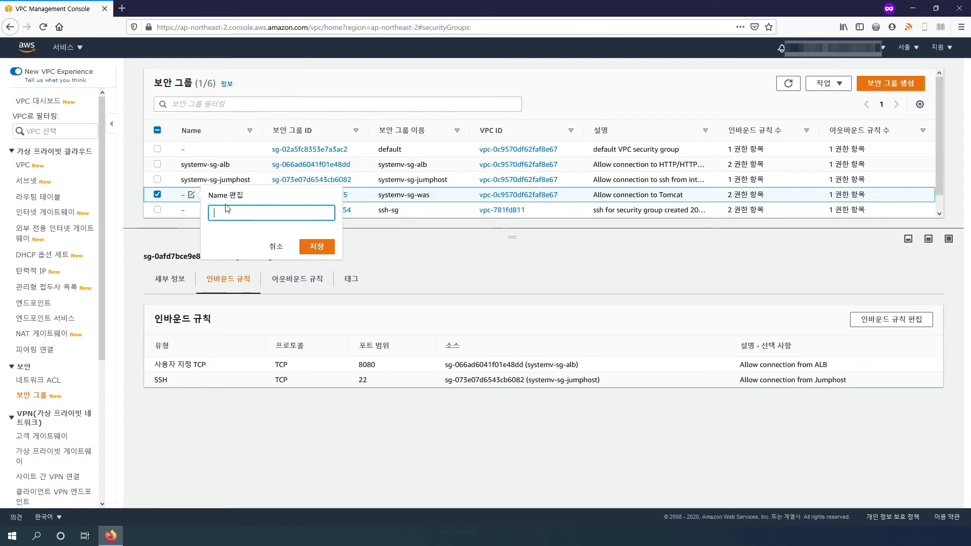
key("ctrl+v")
left_click(315, 245)
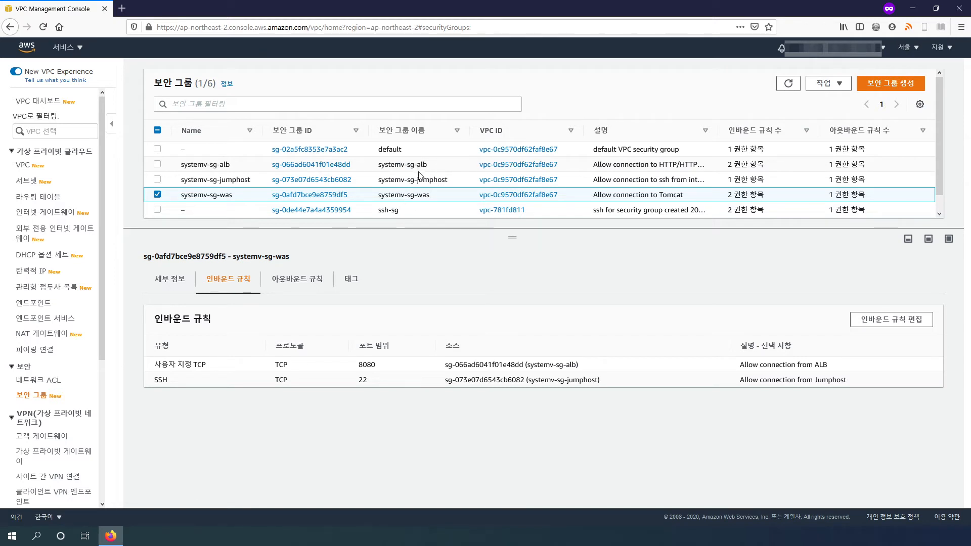
Review the inbound rules of the systemv-sg-jumphost, systemv-sg-alb and systemv-sg-was security groups.
left_click(204, 181)
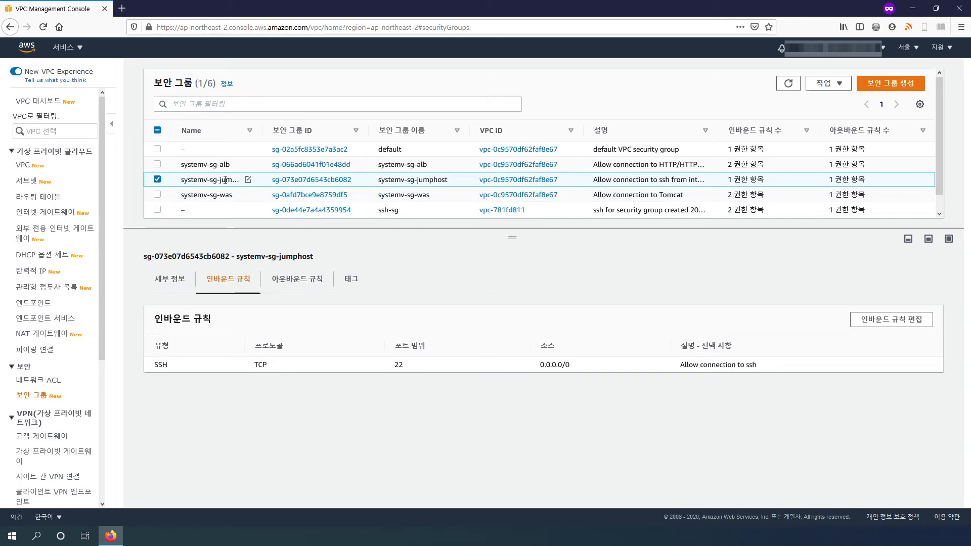
left_click(207, 165)
left_click(212, 178)
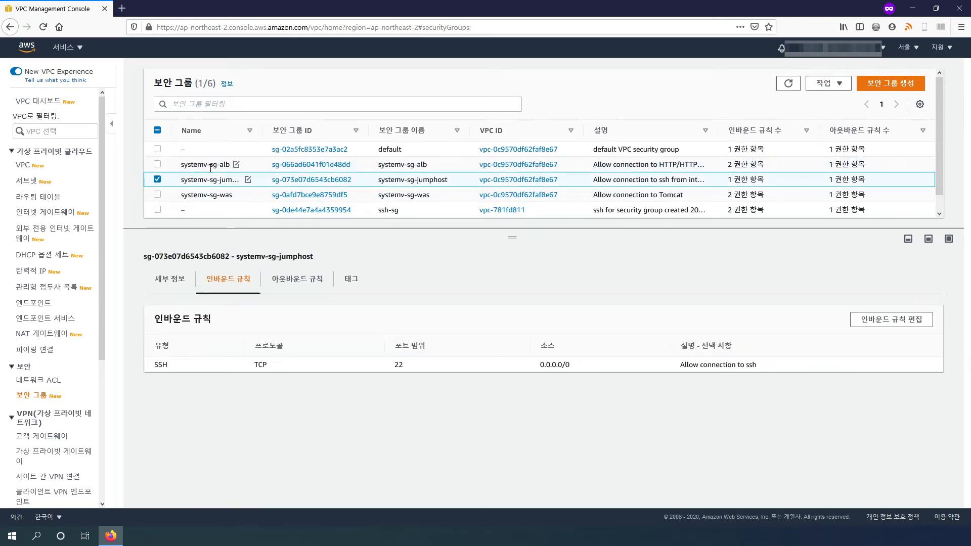
left_click(214, 195)
left_click(212, 179)
left_click(213, 164)
left_click(212, 179)
left_click(211, 194)
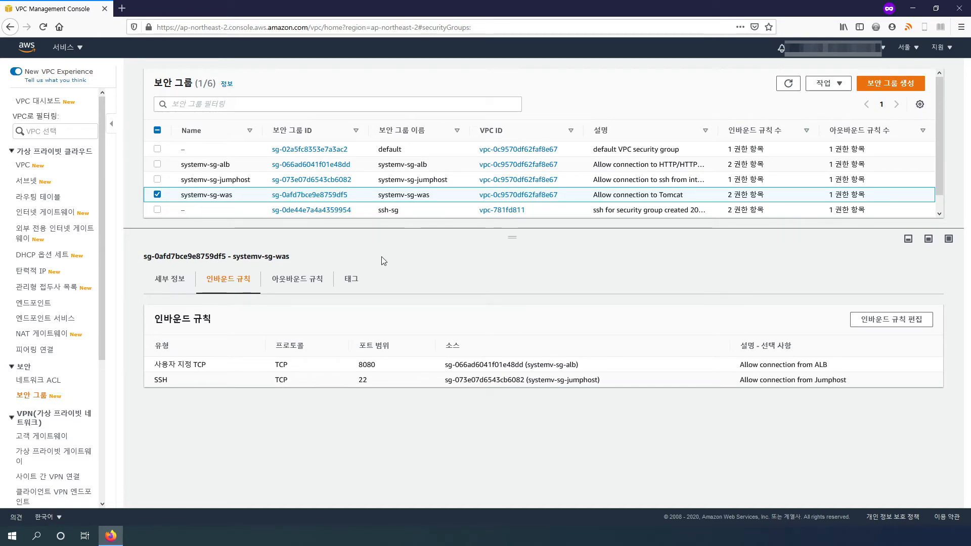
Switch to the EC2 service and open its load balancer list.
scroll(99, 289, "down", 3)
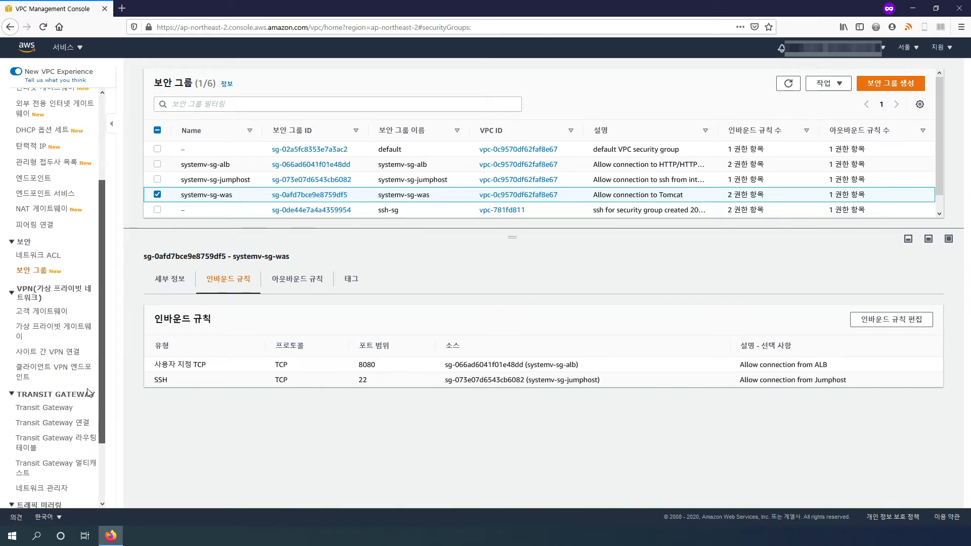
scroll(101, 332, "up", 3)
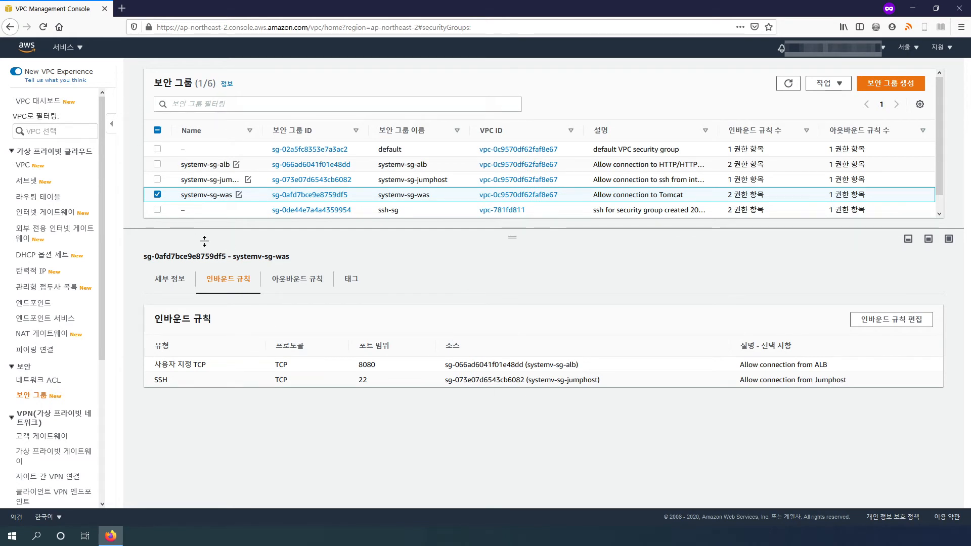
left_click(74, 51)
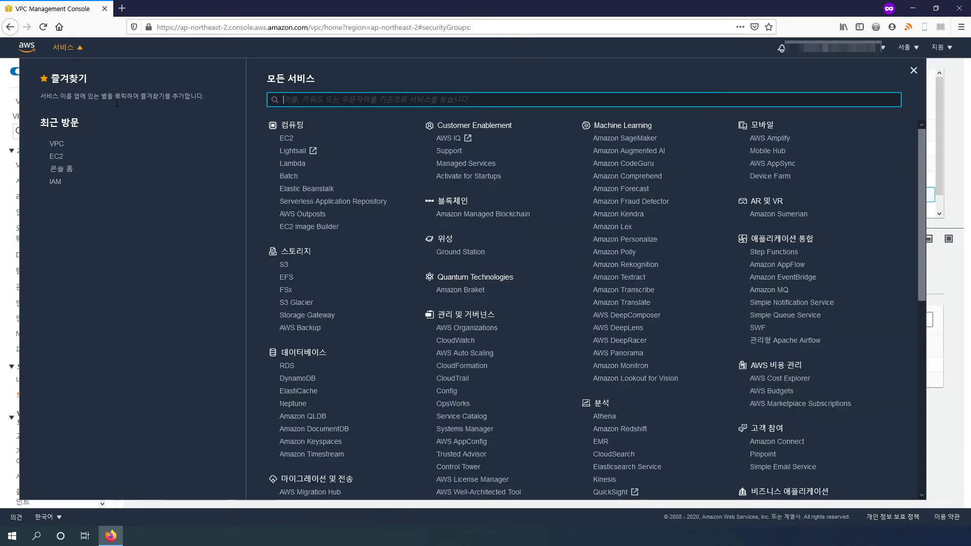
left_click(289, 142)
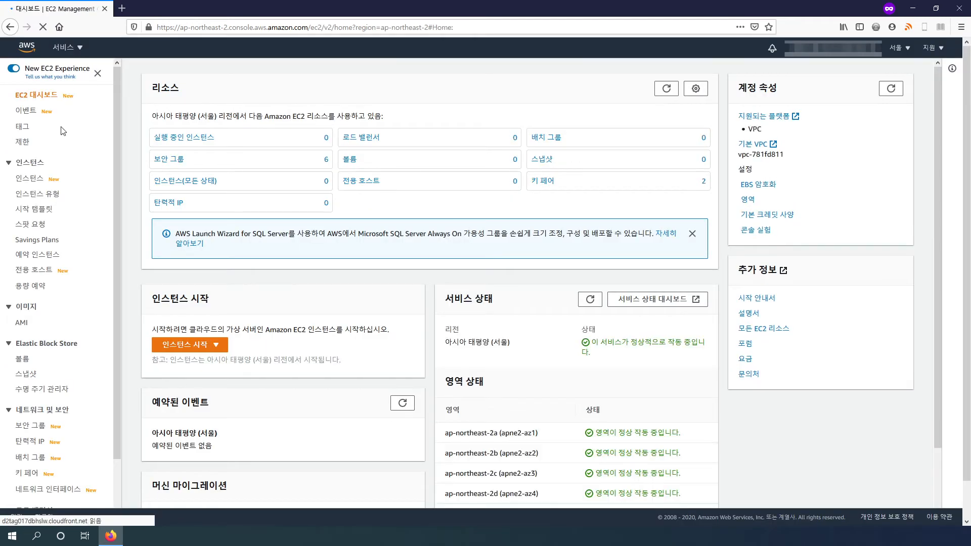
left_click_drag(120, 220, 120, 372)
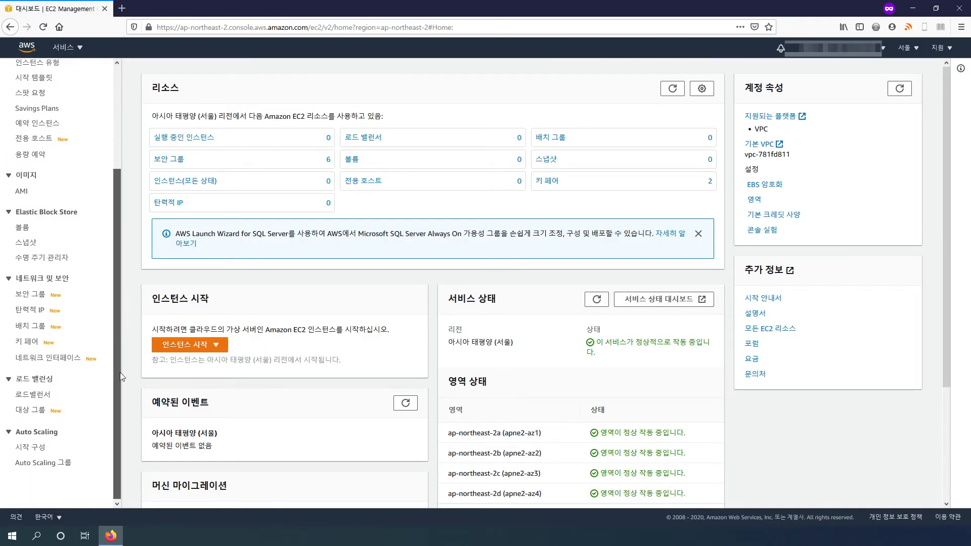
left_click(41, 399)
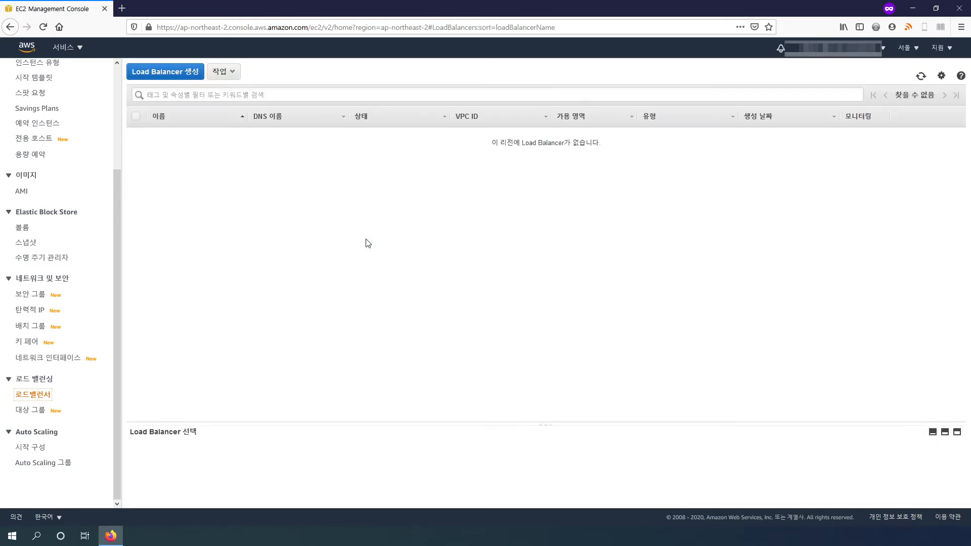
Start a new instance target group named systemv-tg-was, using HTTP on port 8080 in systemv-vpc.
left_click(184, 82)
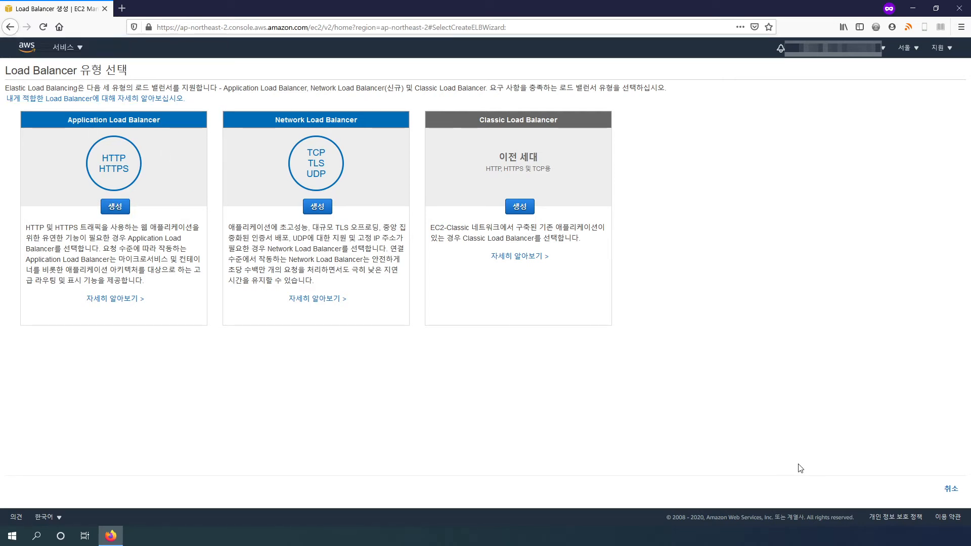
left_click(951, 489)
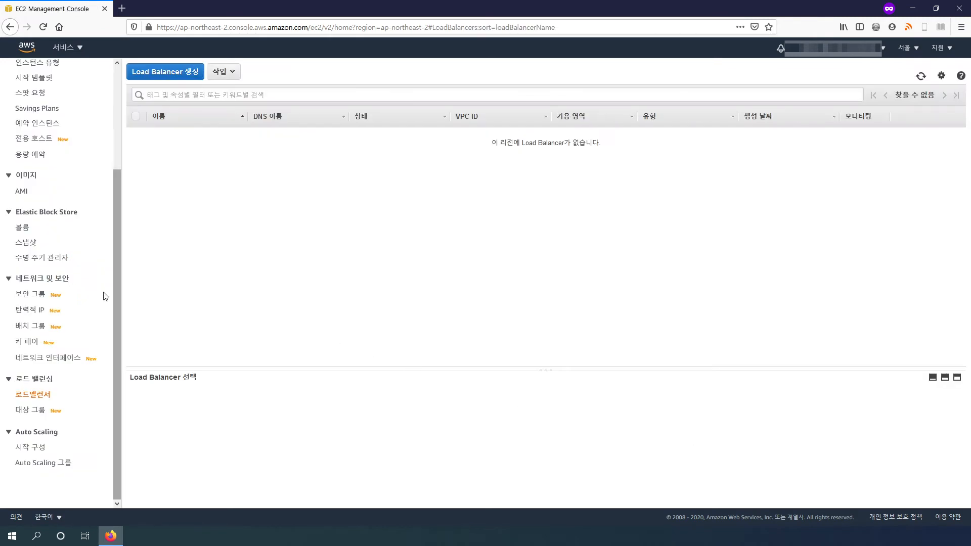
left_click(32, 411)
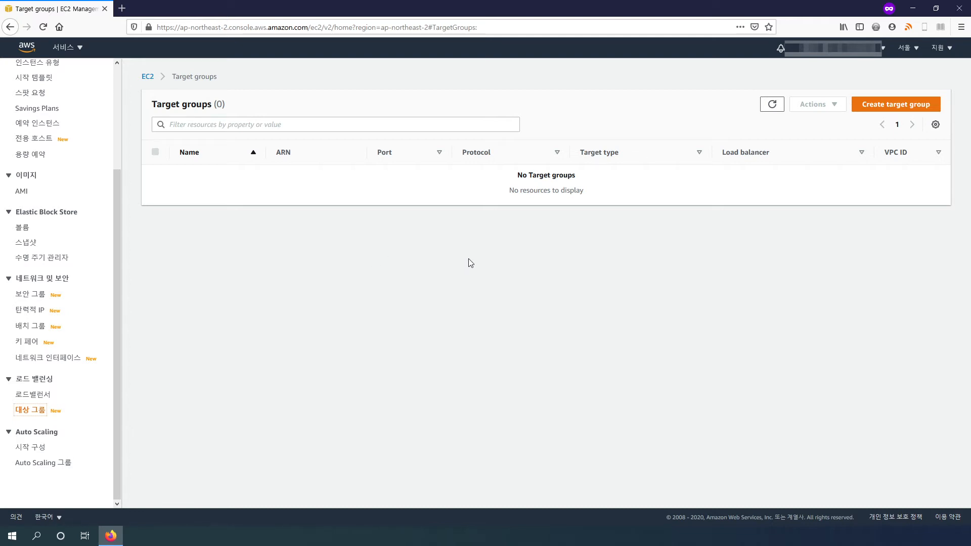
left_click(887, 105)
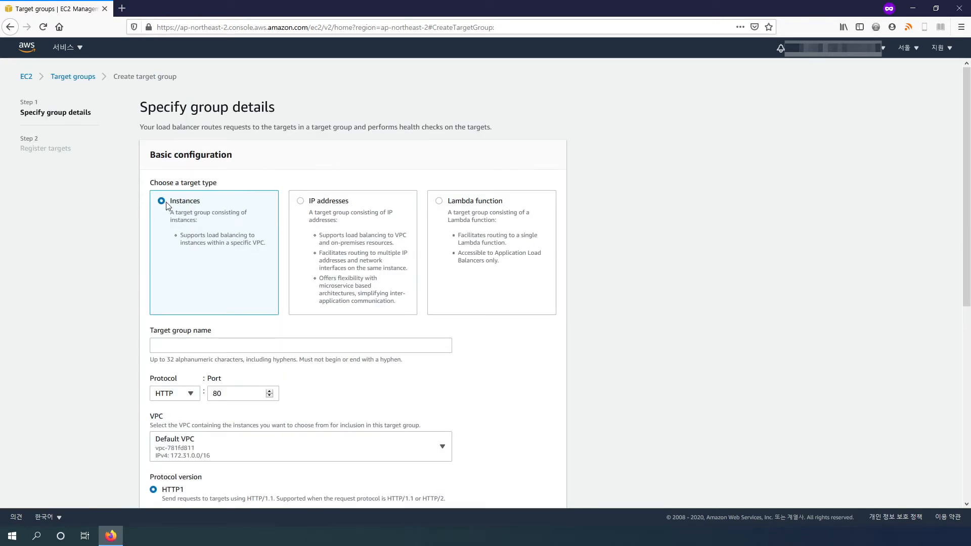
scroll(246, 341, "down", 3)
left_click(235, 275)
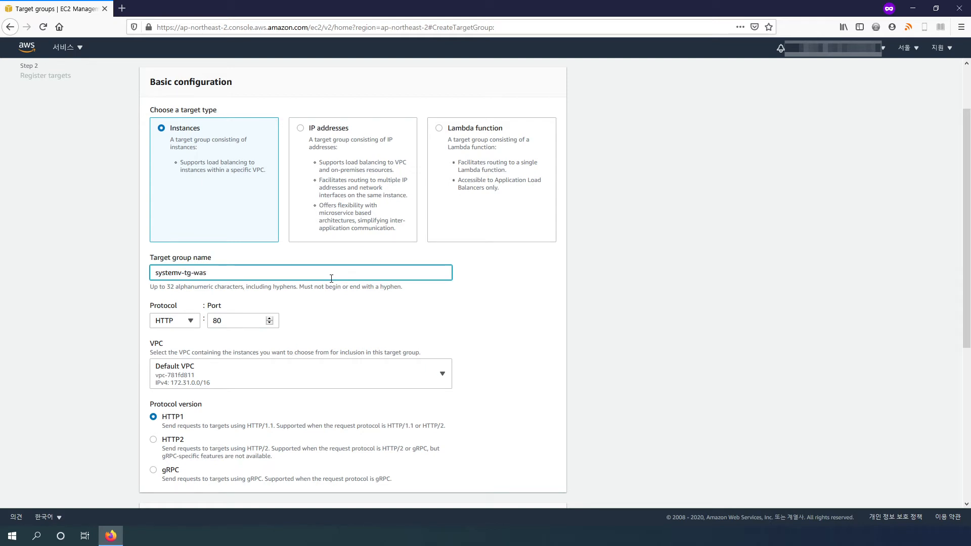
left_click(244, 321)
double_click(233, 323)
type("8080")
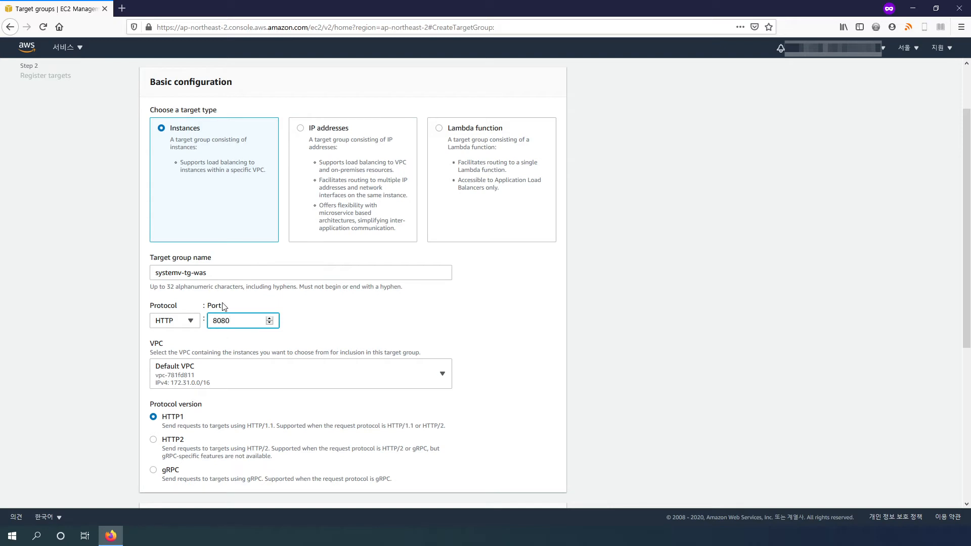
left_click(426, 374)
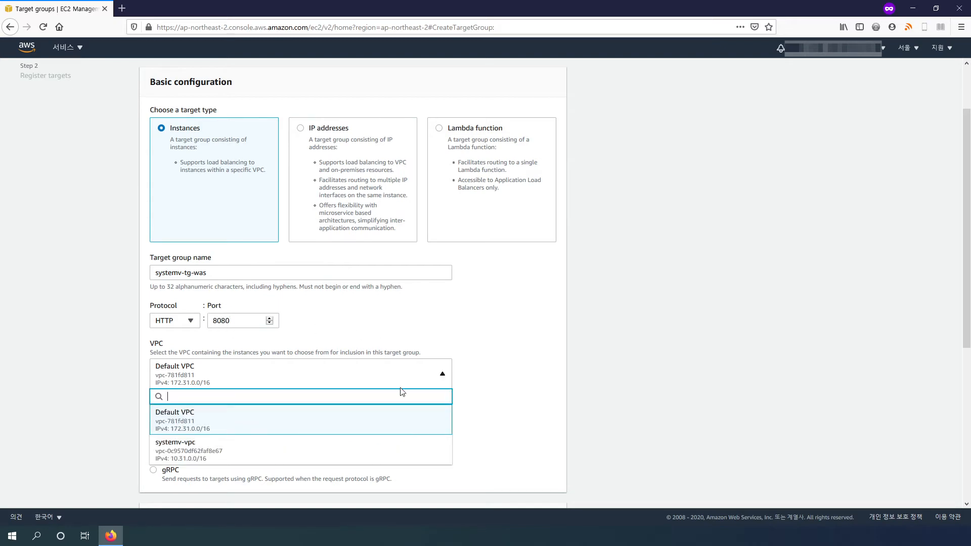
left_click(270, 448)
Create the target group with the default HTTP health check path / and no registered instances, and widen the list's ARN and Name columns.
scroll(506, 381, "down", 2)
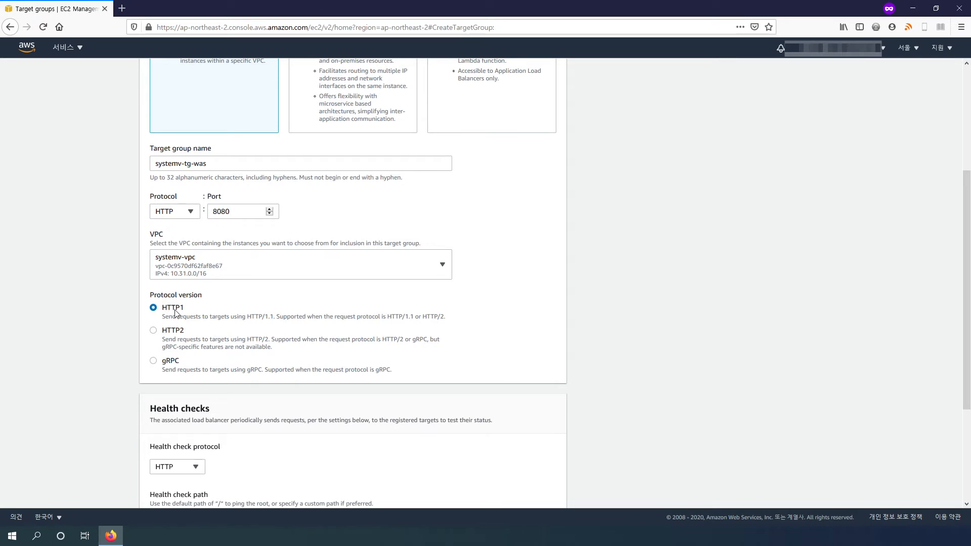
scroll(457, 342, "down", 3)
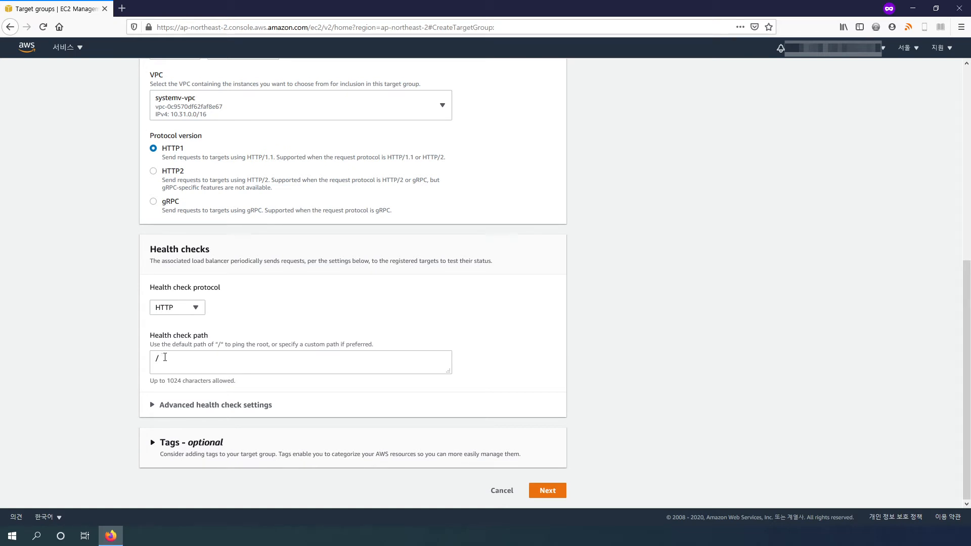
mouse_move(190, 359)
left_mouse_down()
mouse_move(144, 355)
mouse_move(150, 365)
left_mouse_up()
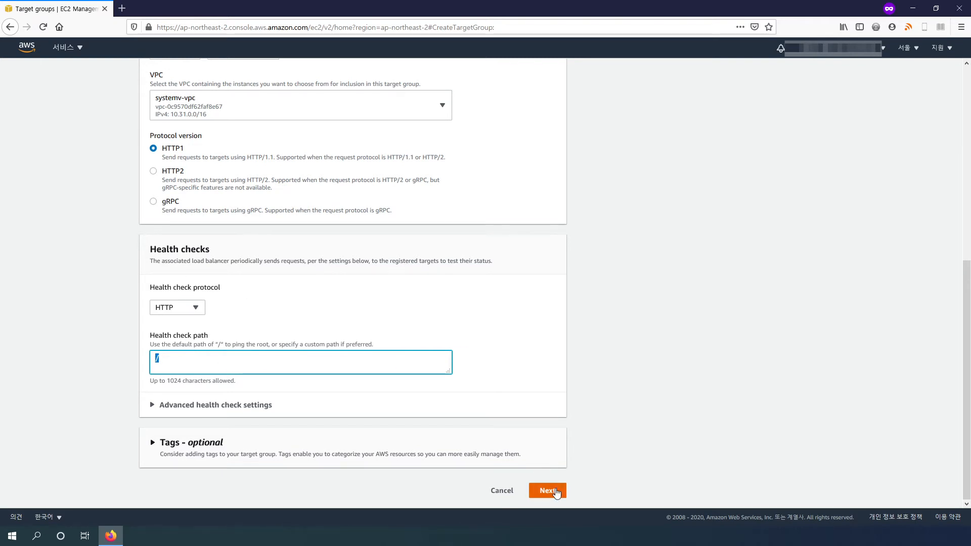
left_click(554, 489)
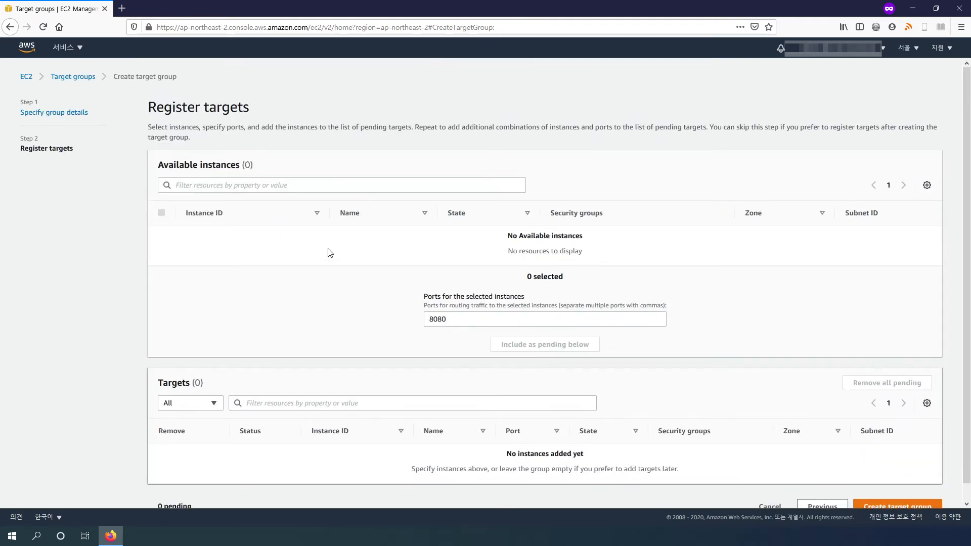
scroll(331, 253, "down", 1)
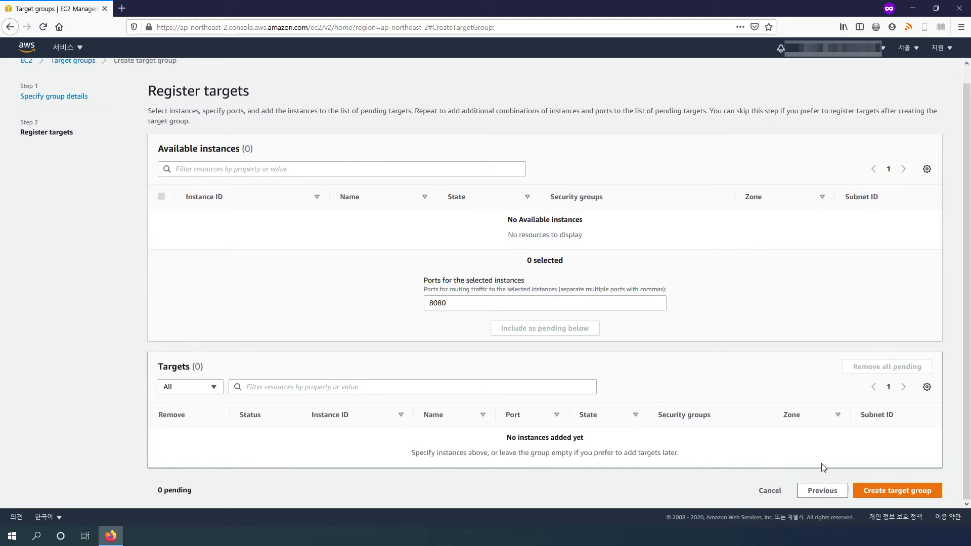
left_click(901, 492)
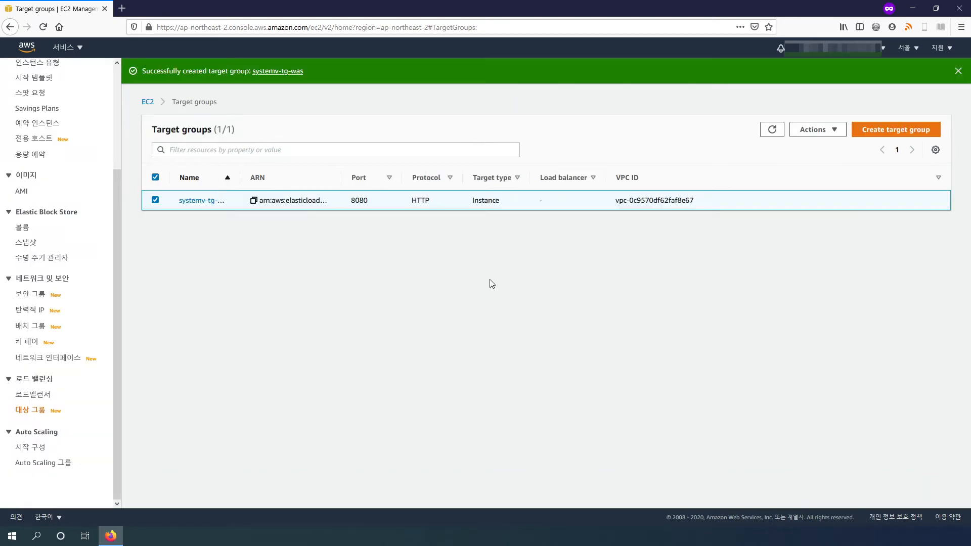
left_click_drag(340, 177, 411, 178)
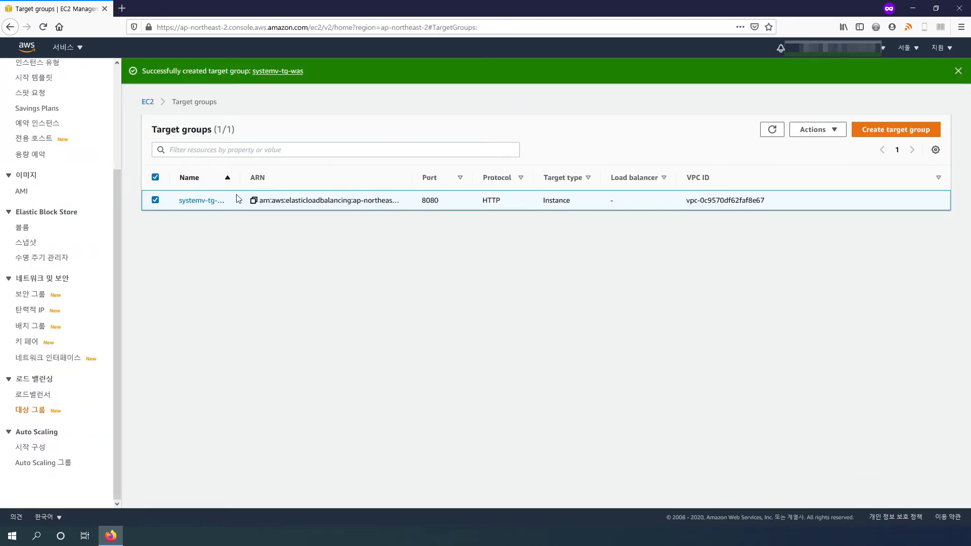
mouse_move(238, 183)
left_mouse_down()
mouse_move(290, 186)
mouse_move(242, 186)
left_mouse_up()
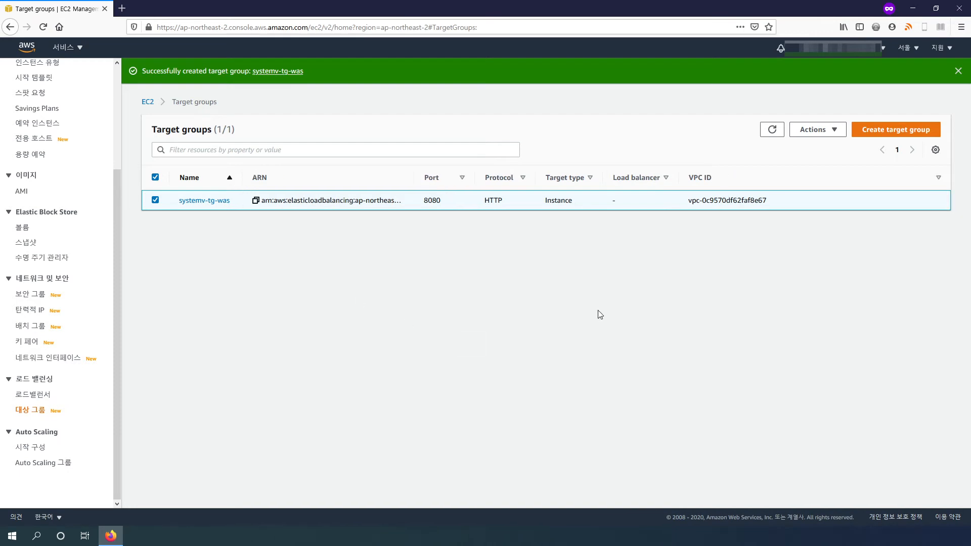
Start an Application Load Balancer named systemv-alb and place it in systemv-vpc.
left_click(34, 396)
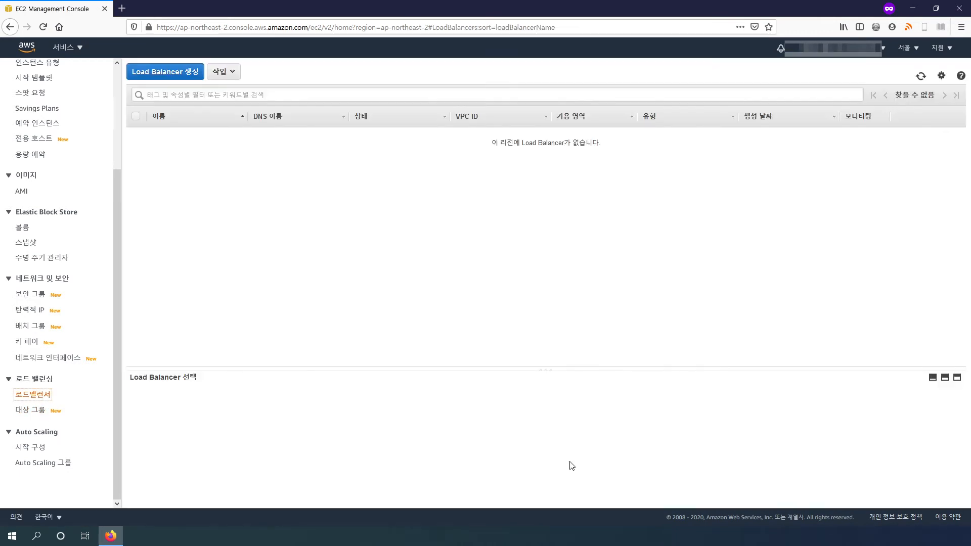
left_click(184, 73)
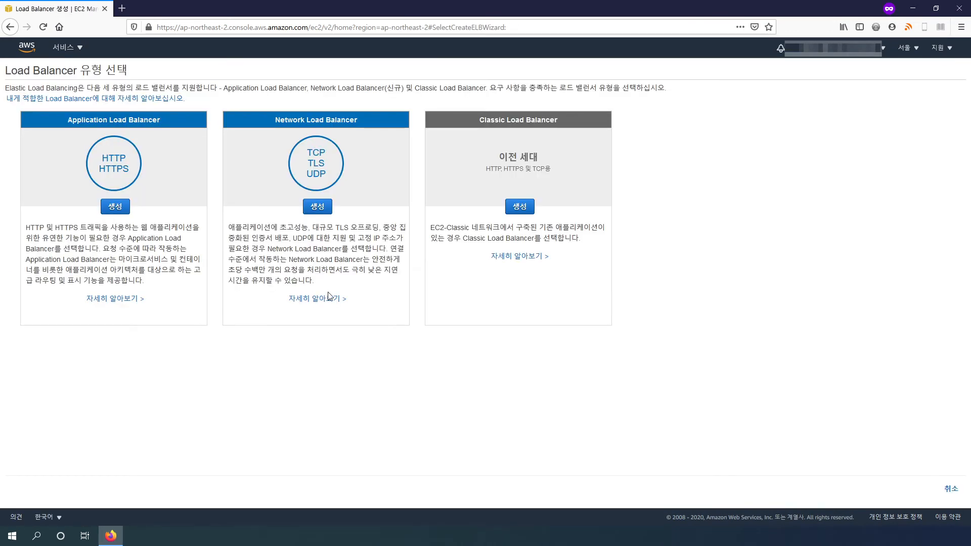
left_click(115, 207)
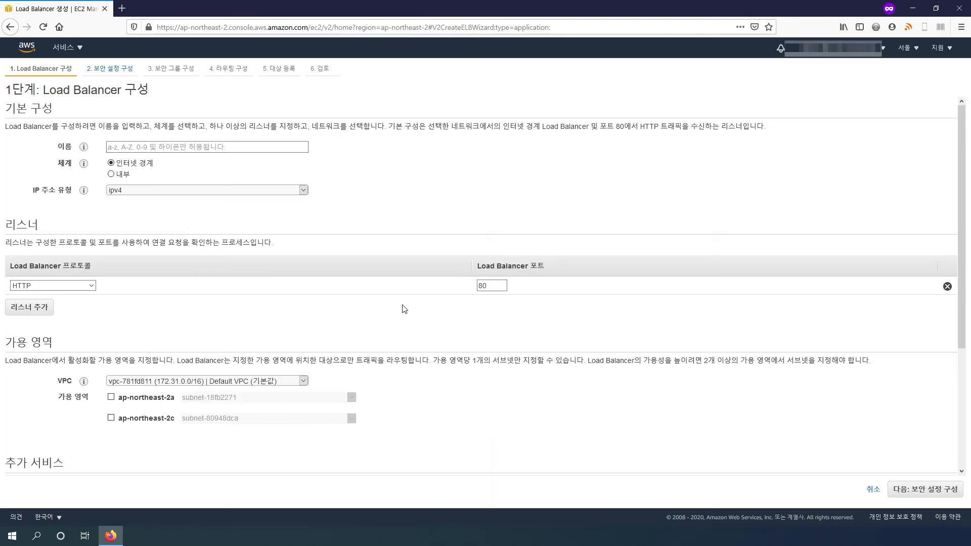
type("systemv-alb")
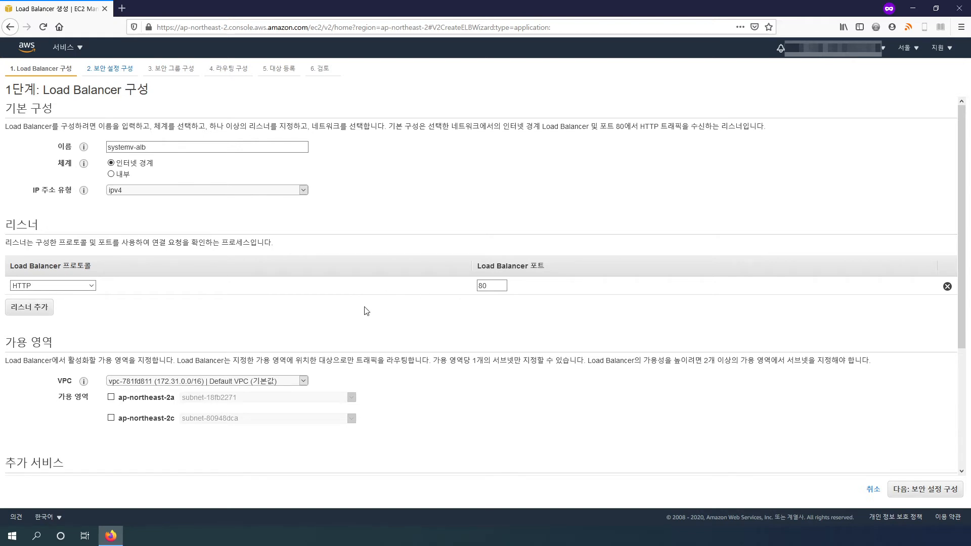
scroll(240, 323, "down", 3)
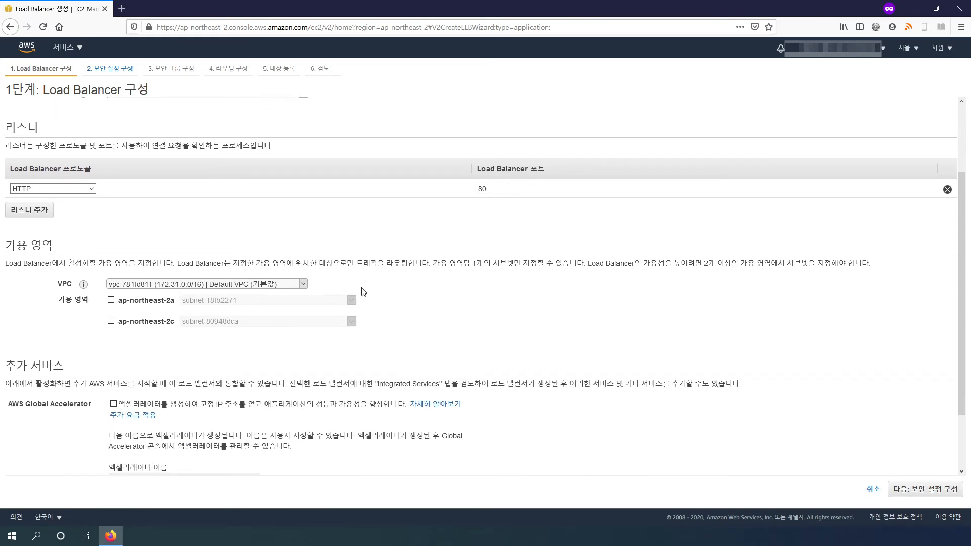
left_click_drag(493, 189, 369, 179)
left_click(284, 225)
left_click(241, 289)
left_click(209, 309)
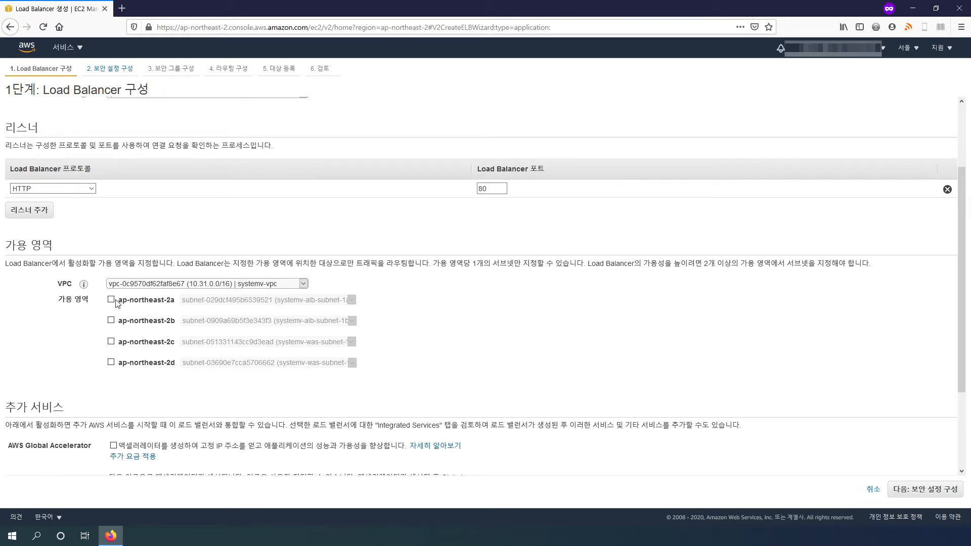
left_click(111, 321)
left_click(110, 300)
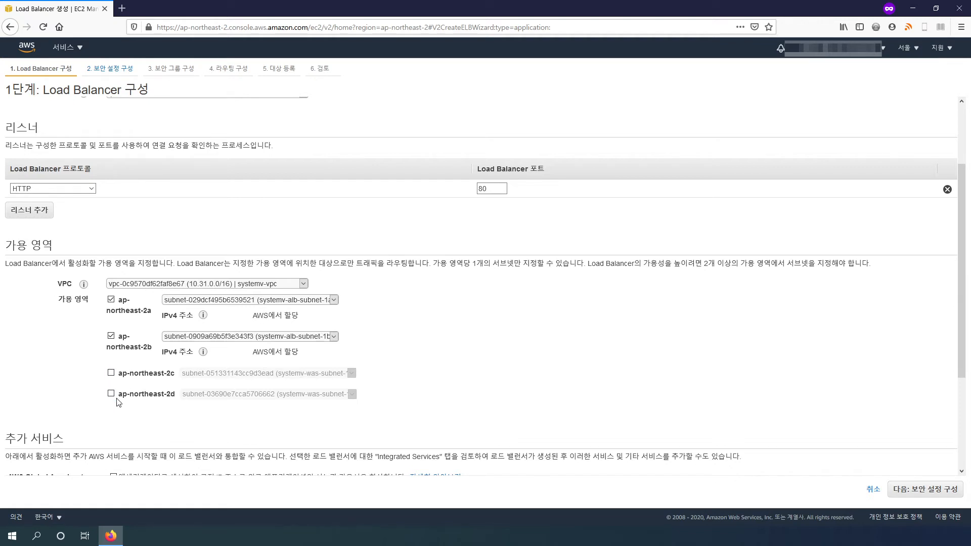
left_click(111, 337)
left_click(111, 299)
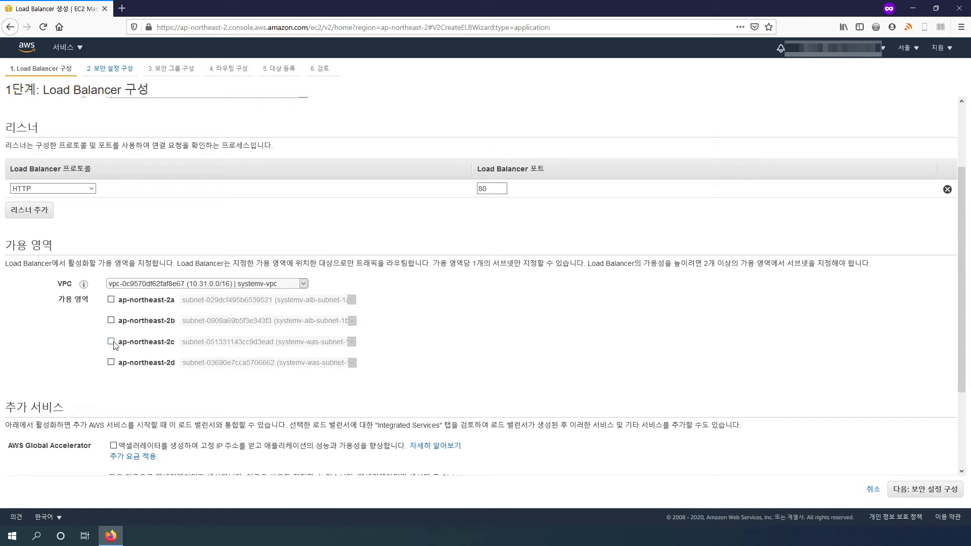
Try the WAS subnets in ap-northeast-2c and ap-northeast-2d for the load balancer, read the notice about them, and clear the zones again.
left_click(111, 341)
left_click(111, 377)
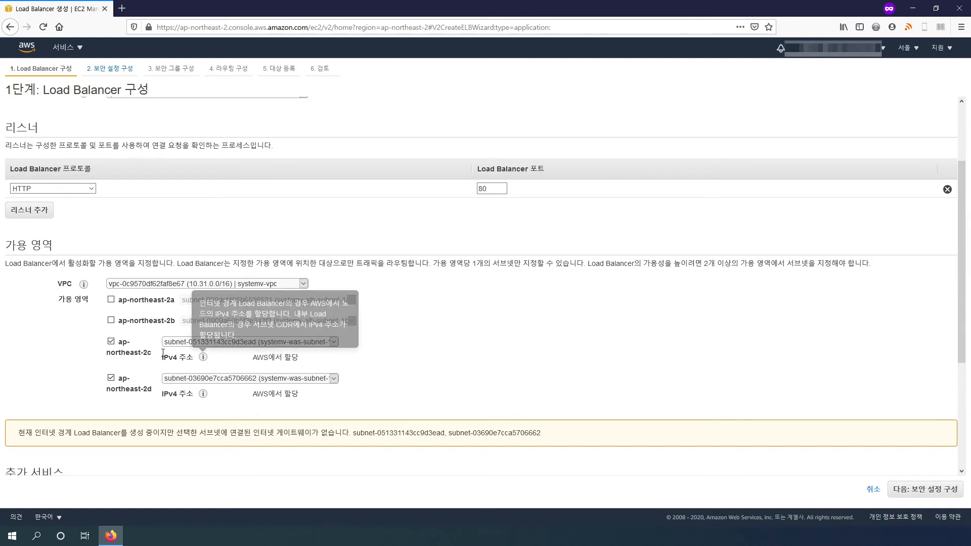
left_click(111, 342)
left_click(111, 362)
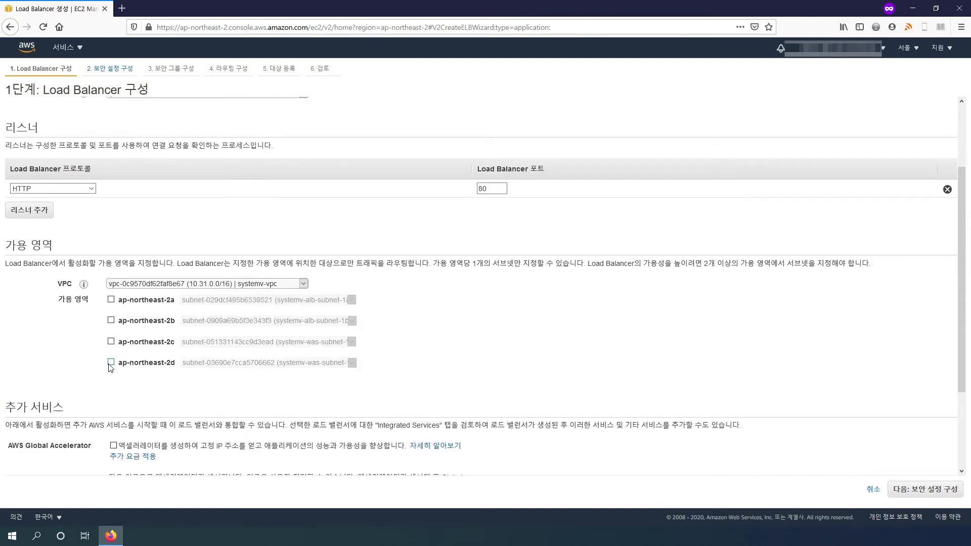
left_click(111, 342)
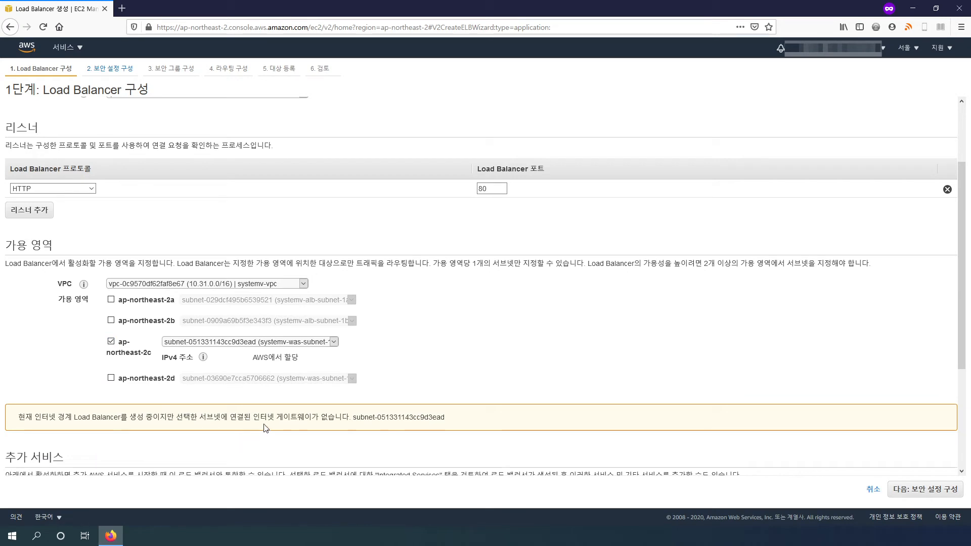
left_click_drag(252, 418, 376, 428)
left_click(277, 418)
left_click_drag(252, 417, 361, 417)
left_click(331, 432)
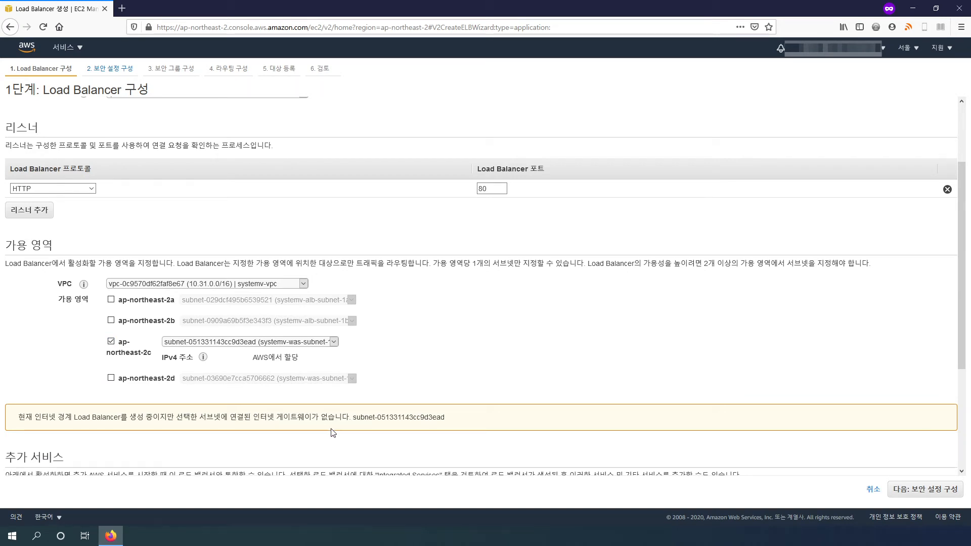
left_click(111, 341)
Enable ap-northeast-2a and ap-northeast-2b with their systemv-alb subnets and continue to the security settings.
left_click(111, 320)
left_click(111, 299)
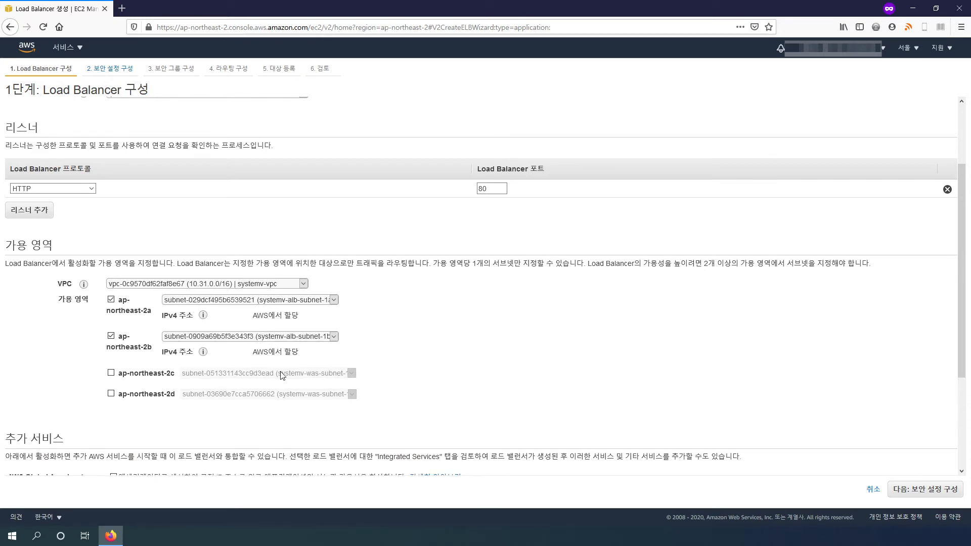
scroll(438, 357, "down", 2)
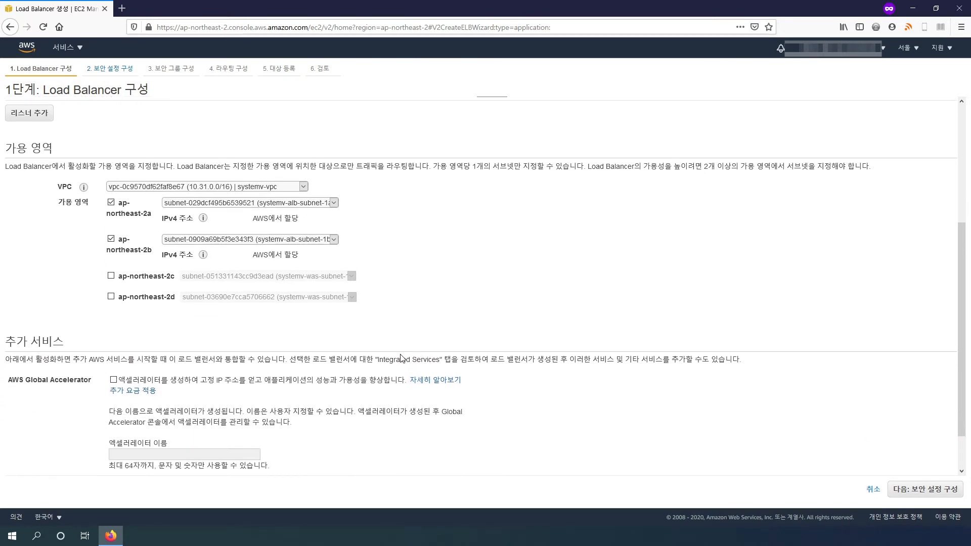
scroll(375, 374, "up", 4)
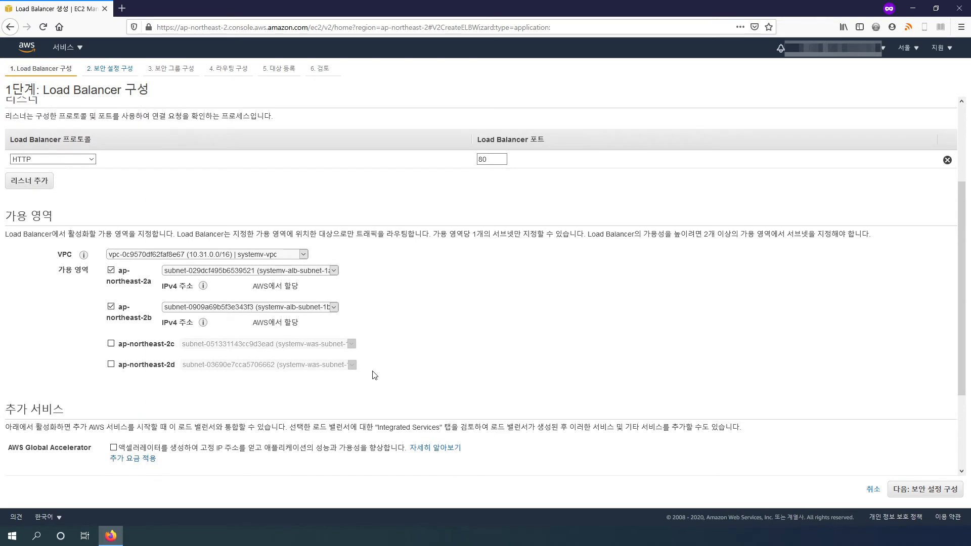
scroll(373, 375, "down", 4)
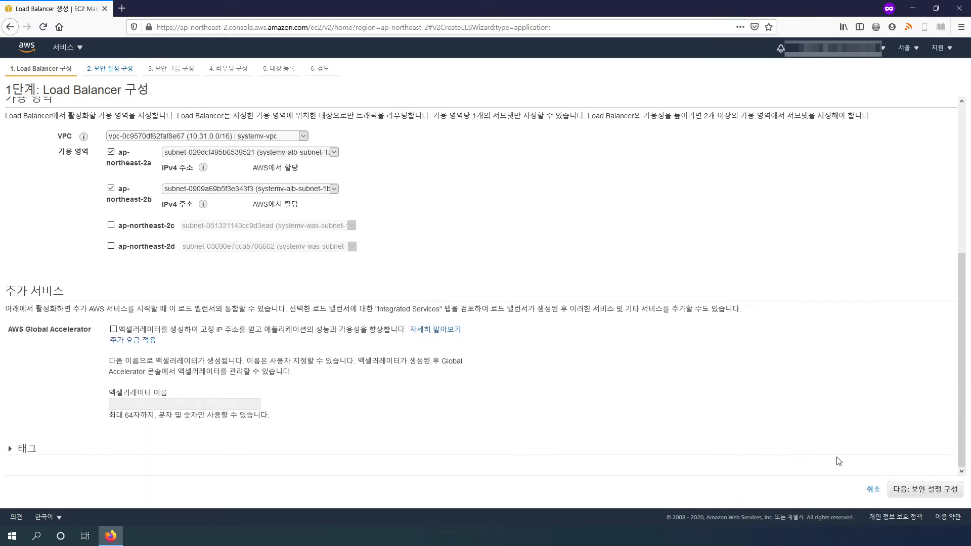
left_click(937, 493)
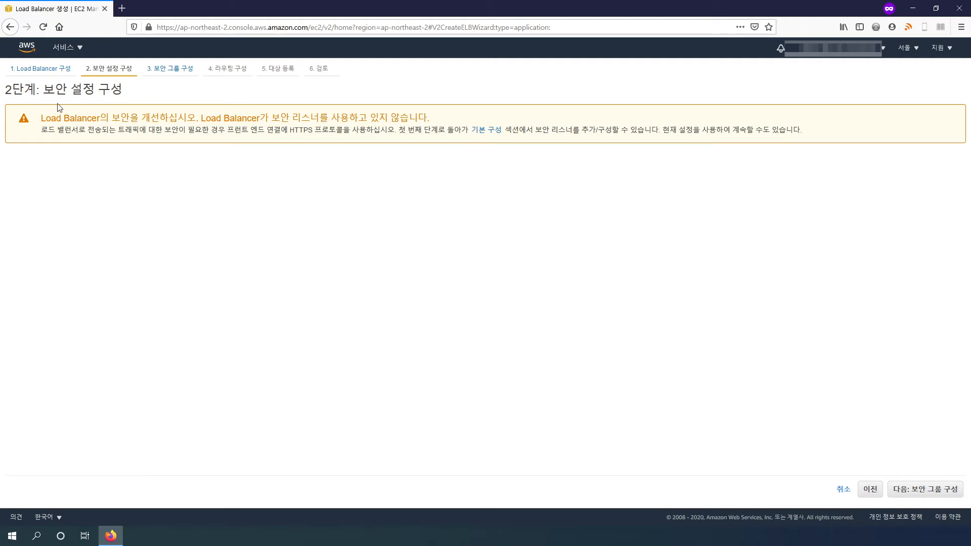
Continue without a secure listener and assign the existing systemv-sg-alb security group to the load balancer.
left_click_drag(45, 117, 442, 127)
left_click(442, 126)
left_click(922, 489)
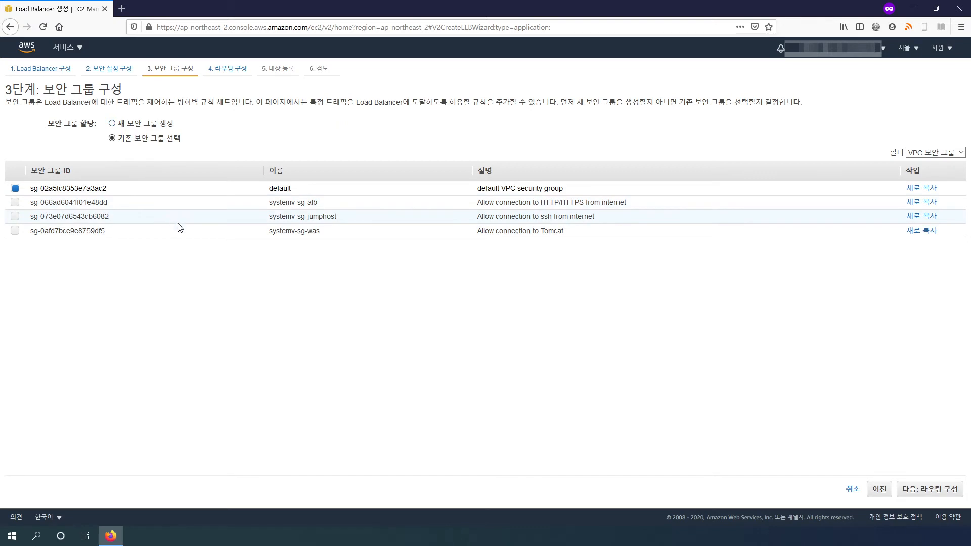
left_click(15, 202)
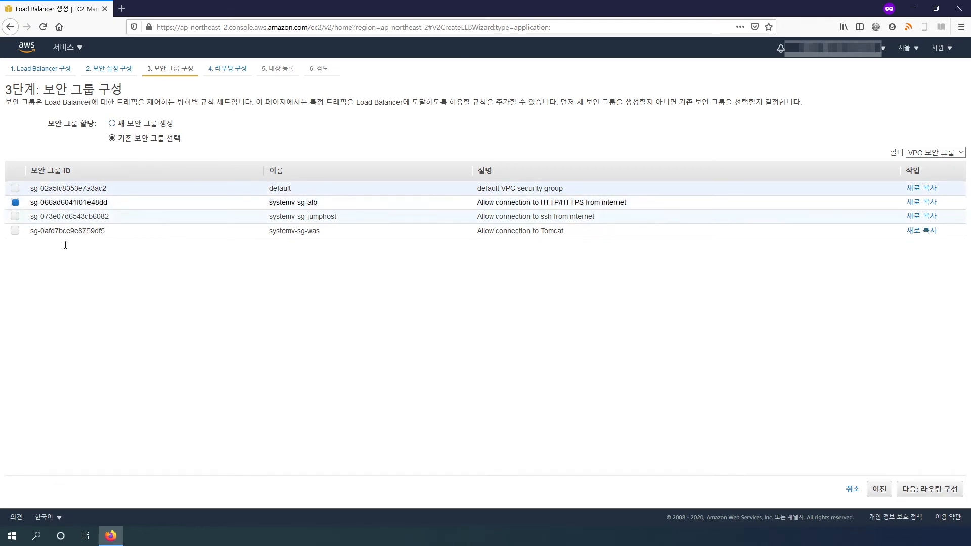
left_click(15, 216)
left_click(16, 230)
left_click(16, 217)
left_click(15, 230)
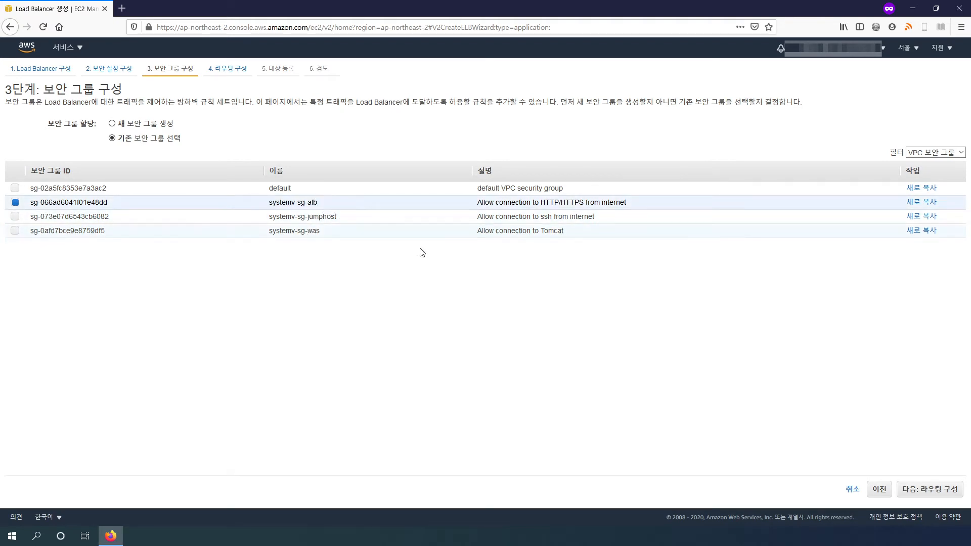
Route the load balancer to the existing target group systemv-tg-was and continue to target registration.
left_click(941, 489)
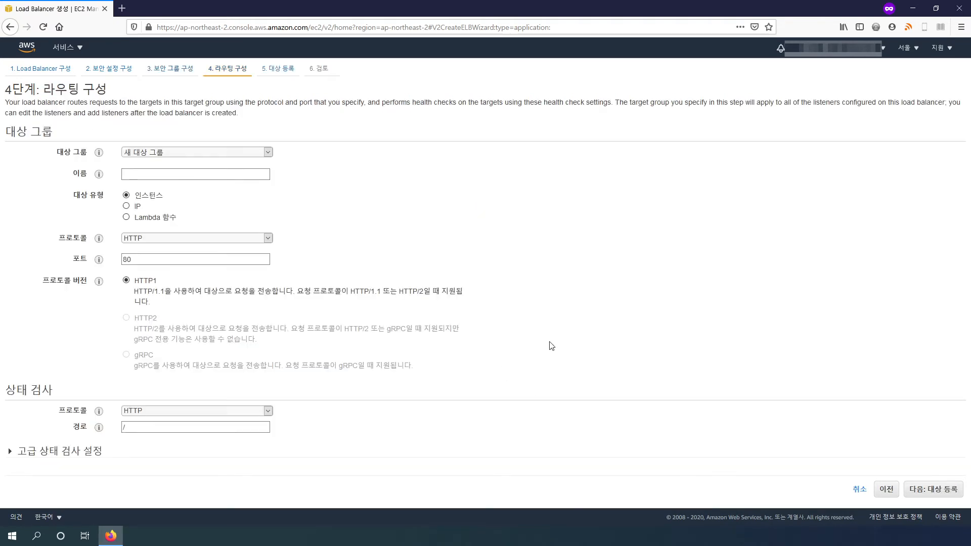
left_click(223, 152)
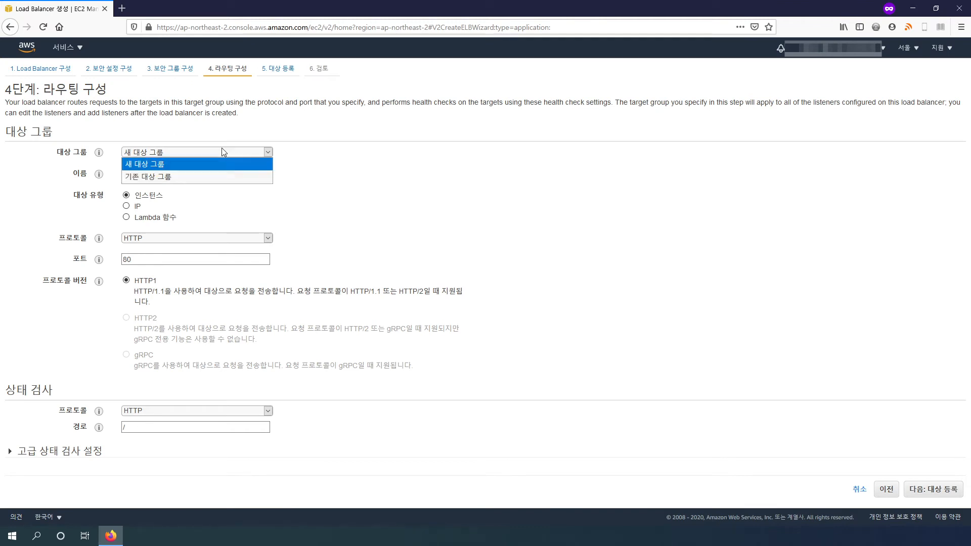
left_click(183, 176)
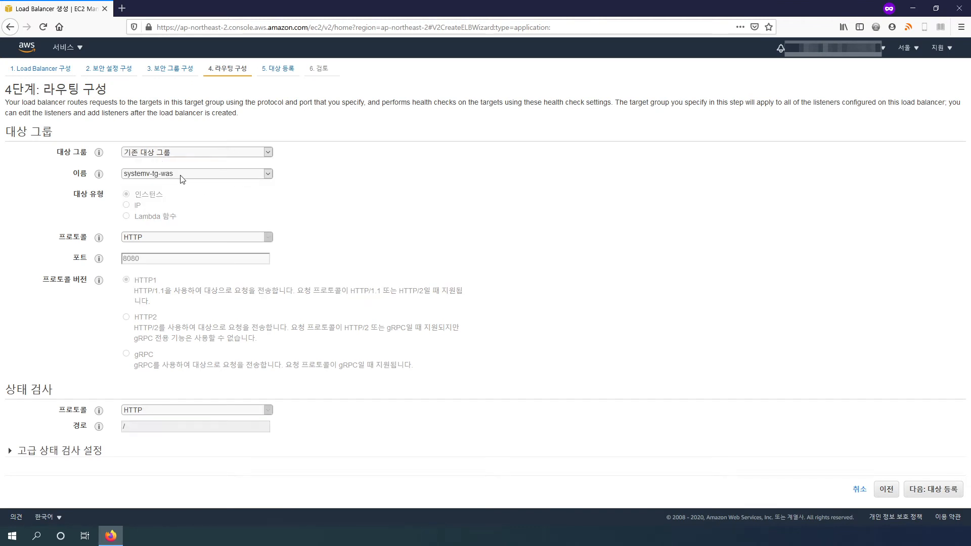
left_click(181, 179)
left_click(180, 179)
left_click(938, 489)
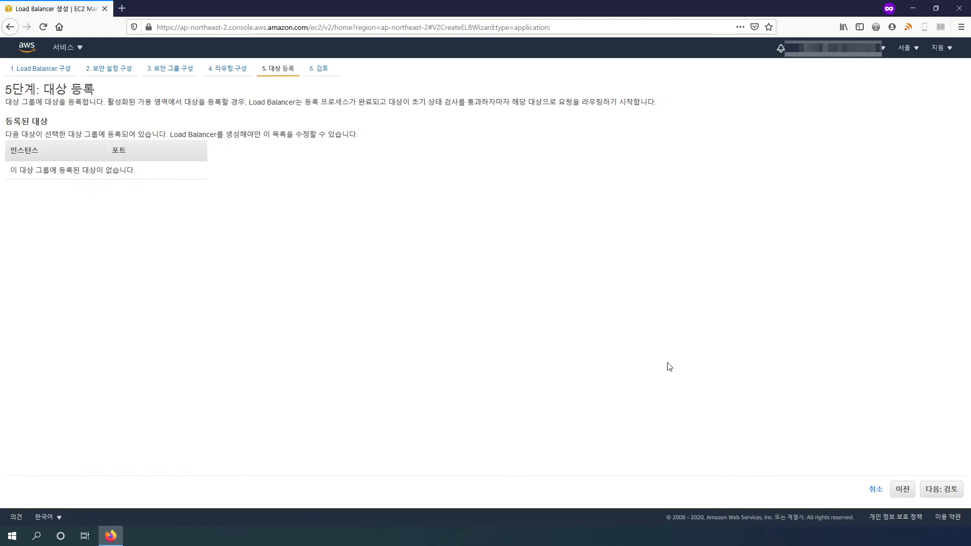
Review the systemv-alb settings without adding targets, create the load balancer, and return to the load balancer list.
left_click(938, 489)
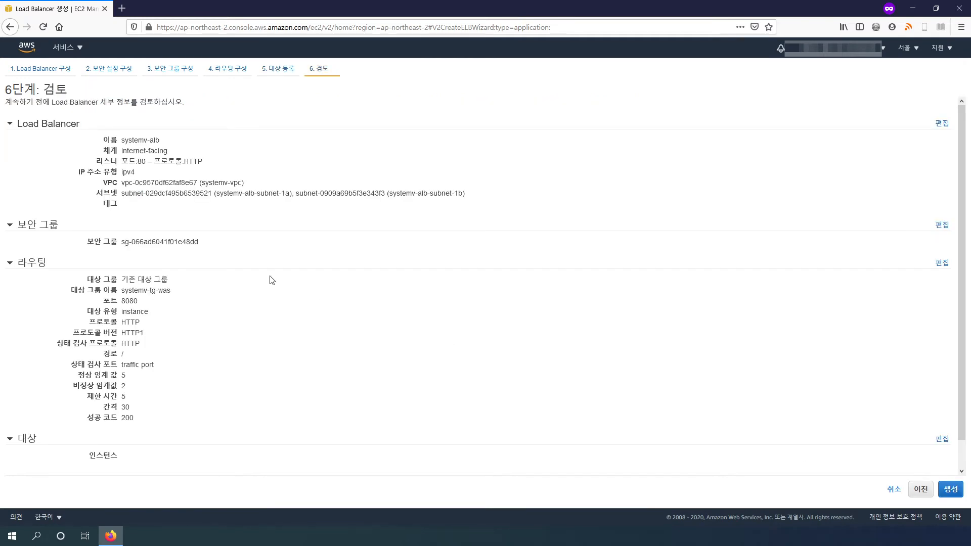
scroll(243, 263, "down", 1)
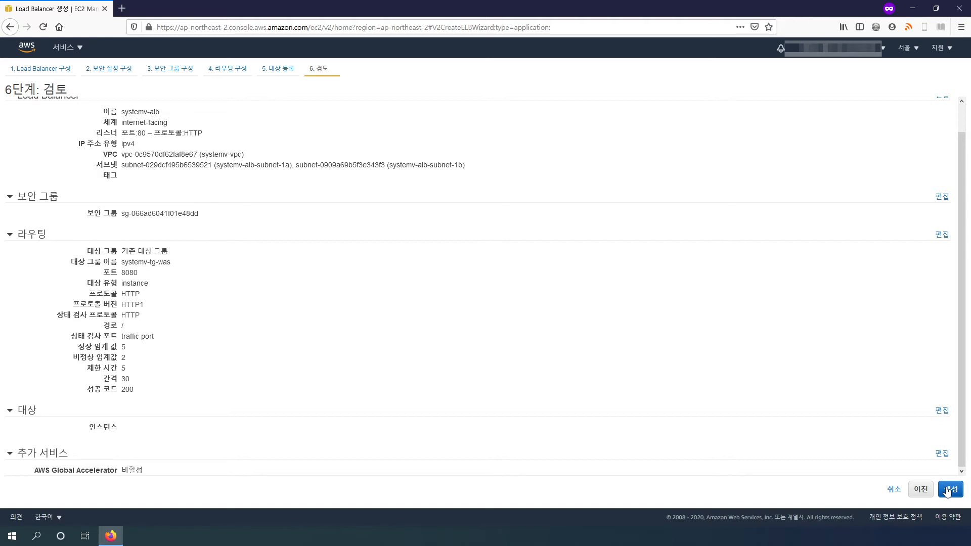
scroll(293, 328, "up", 1)
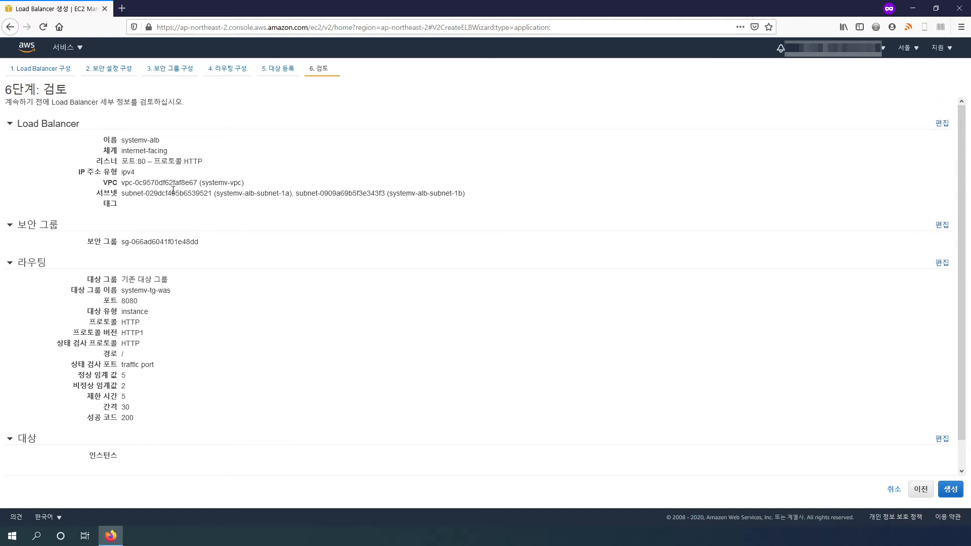
scroll(154, 305, "down", 1)
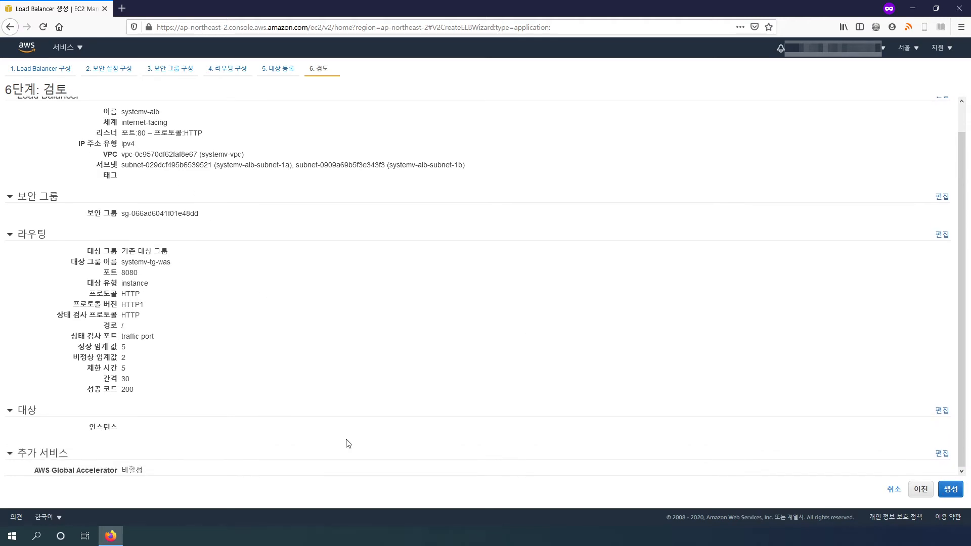
left_click(951, 491)
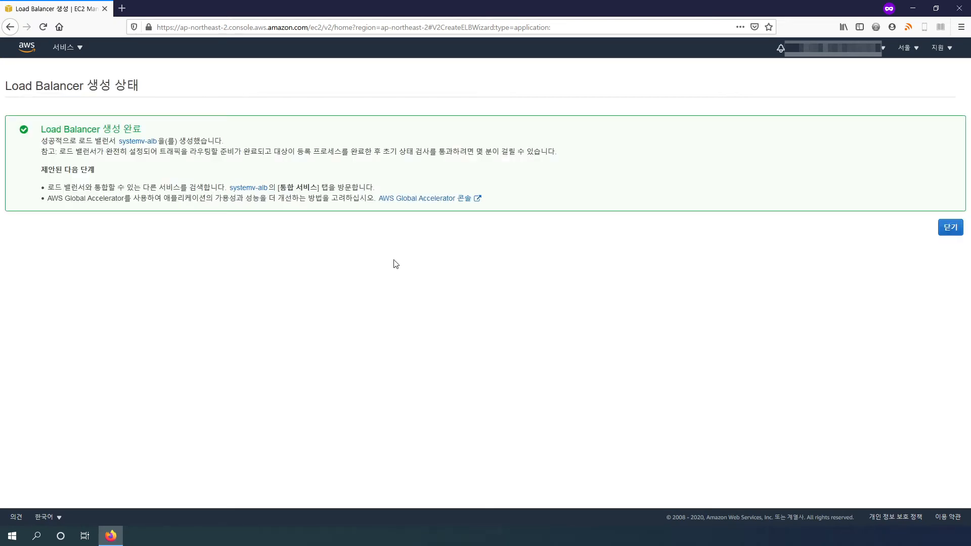
left_click(950, 227)
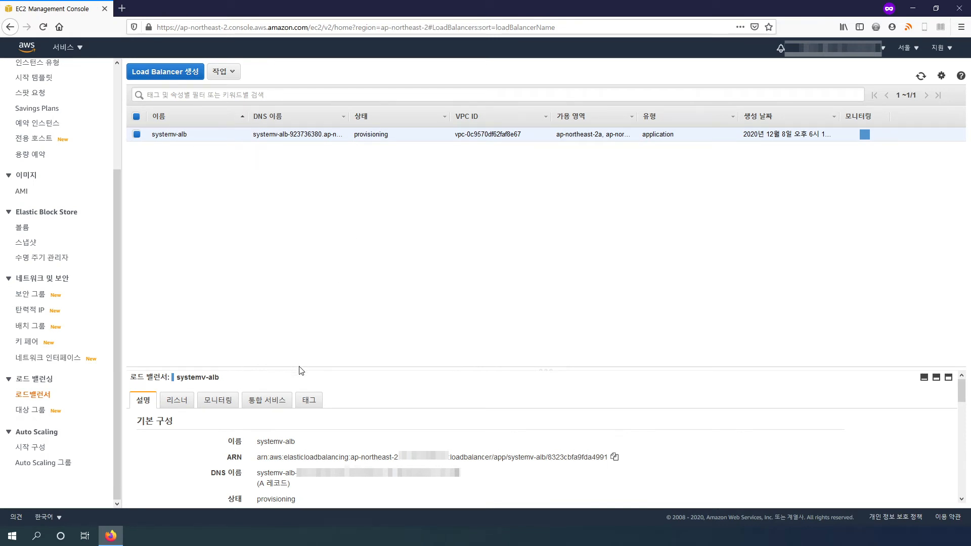
Examine the listeners of systemv-alb and the health check settings and attributes of the systemv-tg-was target group.
left_click(176, 399)
left_click_drag(278, 369, 299, 172)
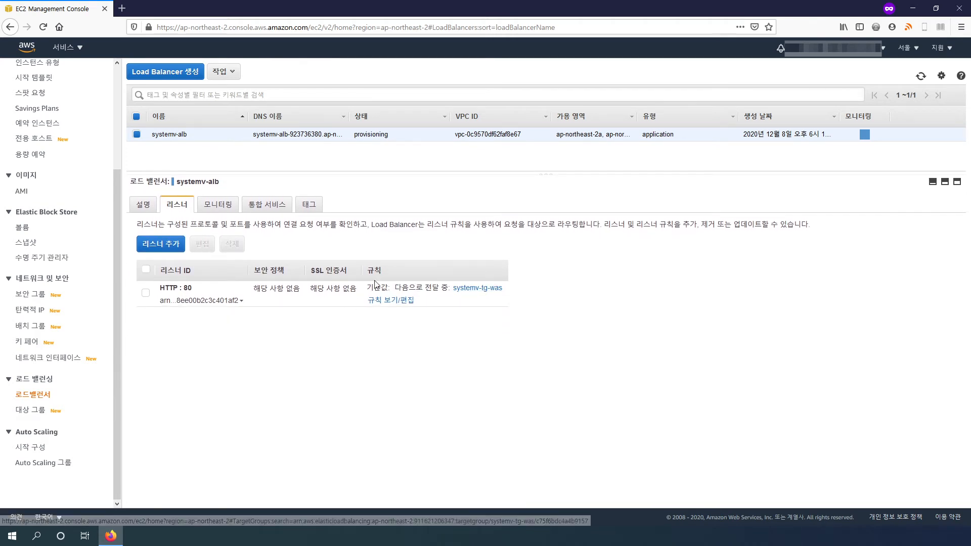
left_click(470, 291)
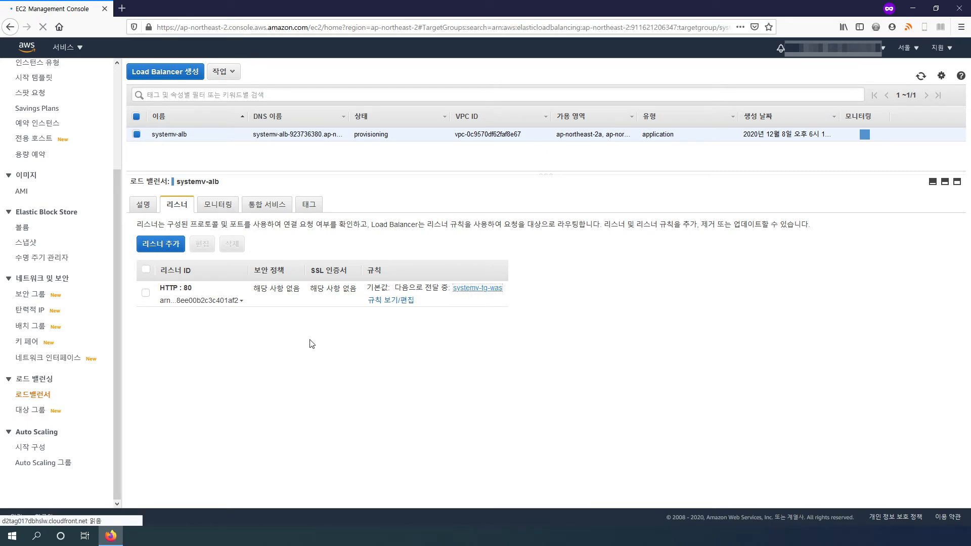
scroll(354, 314, "down", 2)
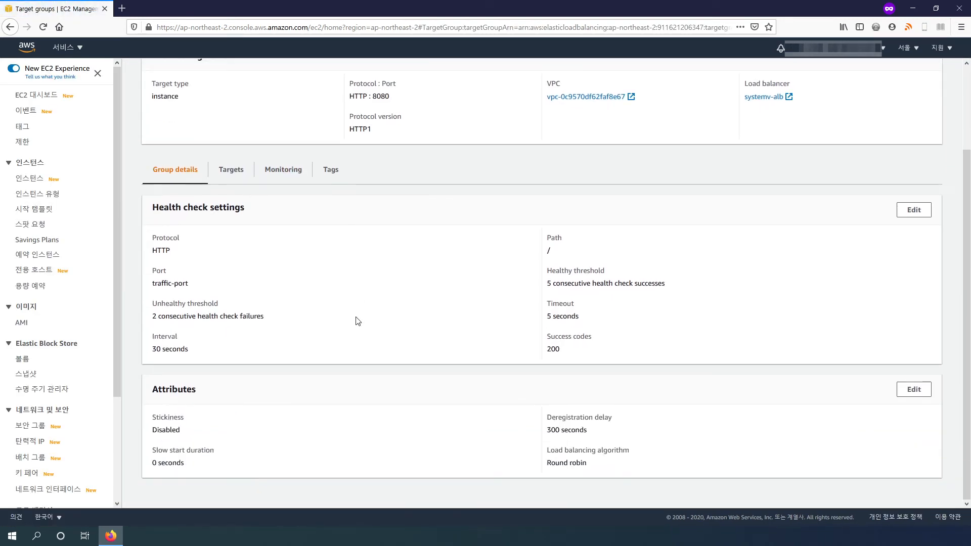
scroll(343, 328, "up", 1)
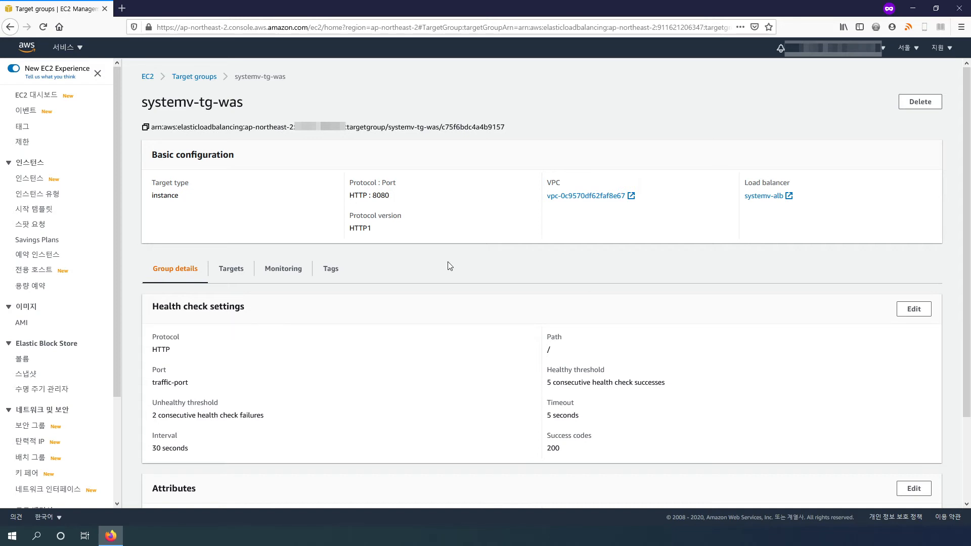
View the launch configurations, open the EC2 instance list, and dismiss its notice banner.
left_click_drag(117, 296, 116, 422)
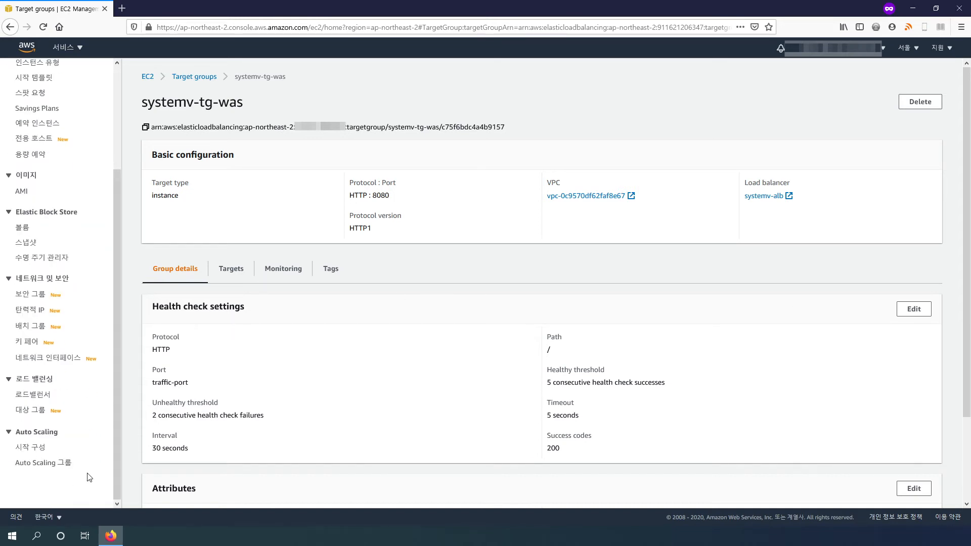
left_click(35, 448)
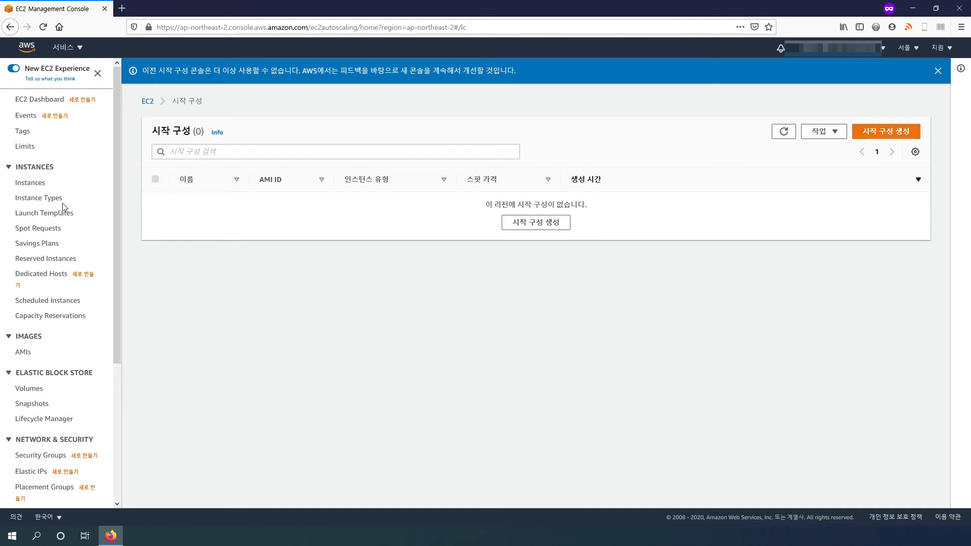
left_click(31, 183)
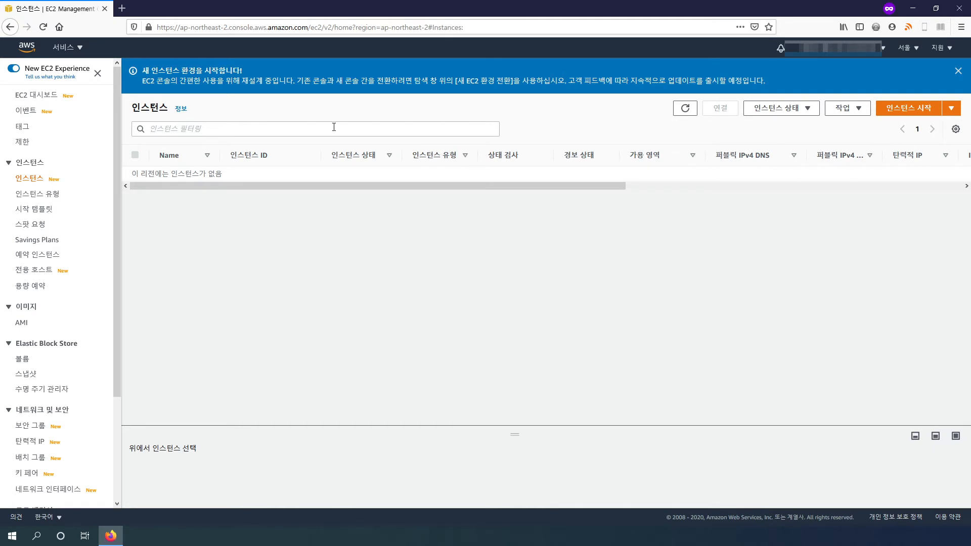
left_click(958, 71)
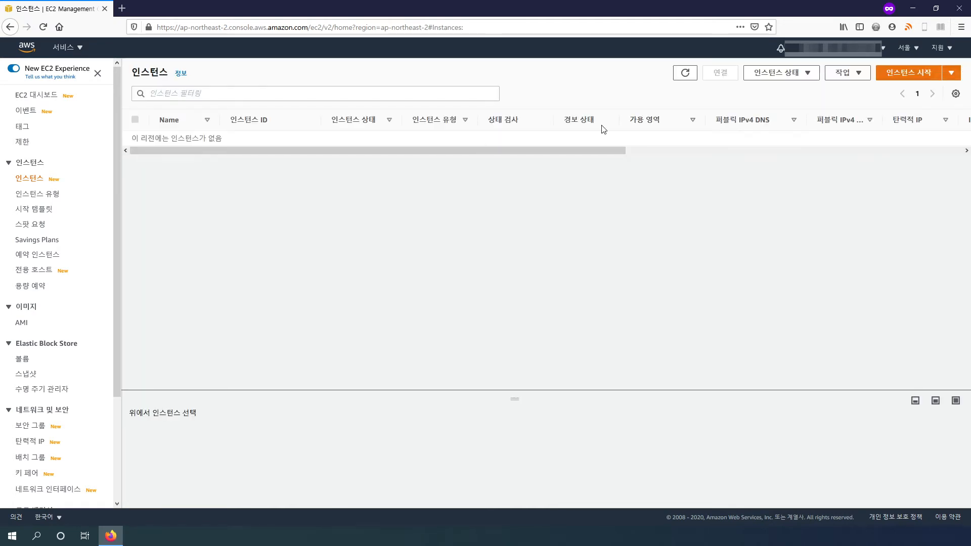
Browse the machine images offered for a new instance, especially Ubuntu Server 20.04 LTS, exit the wizard, and view the account's own AMIs.
left_click(885, 75)
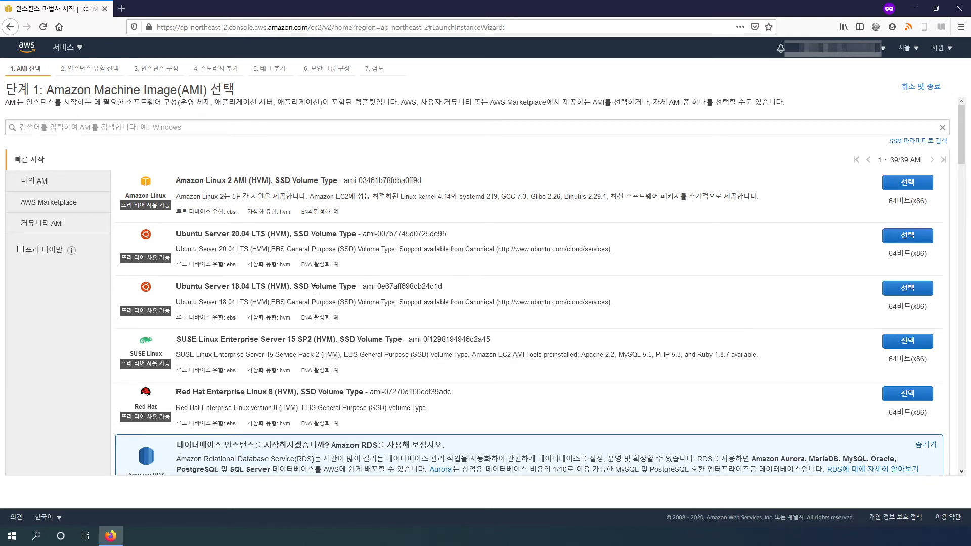
scroll(314, 289, "down", 10)
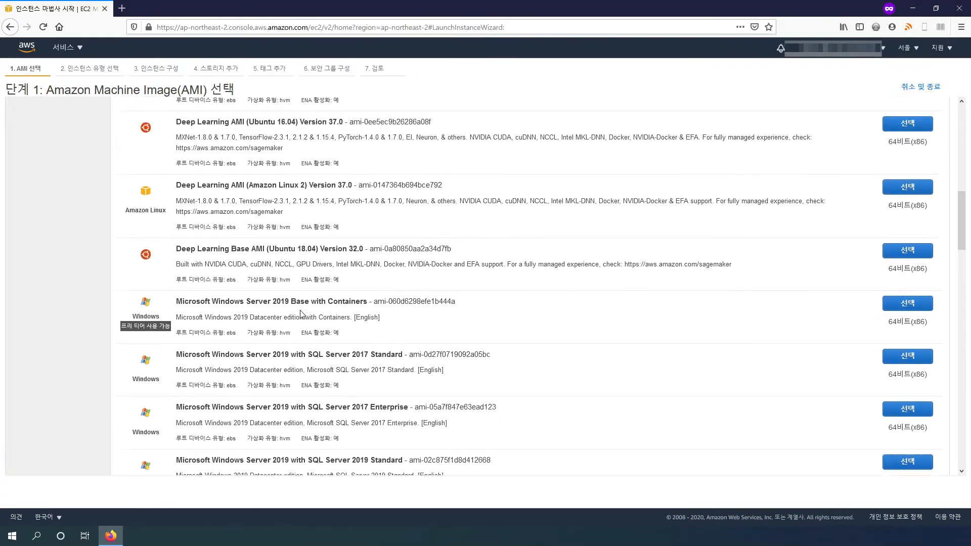
scroll(301, 313, "up", 10)
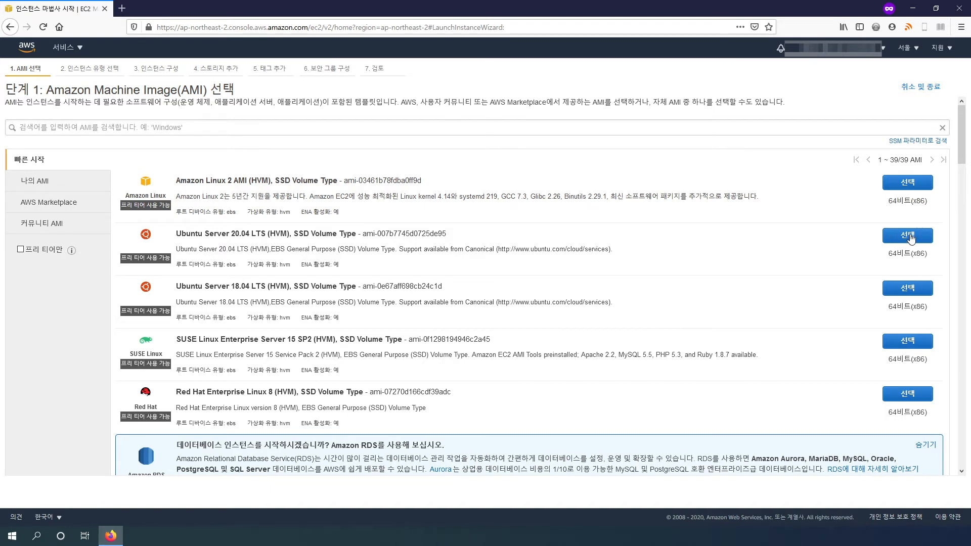
left_click_drag(446, 234, 170, 232)
left_click(242, 314)
left_click_drag(461, 237, 163, 239)
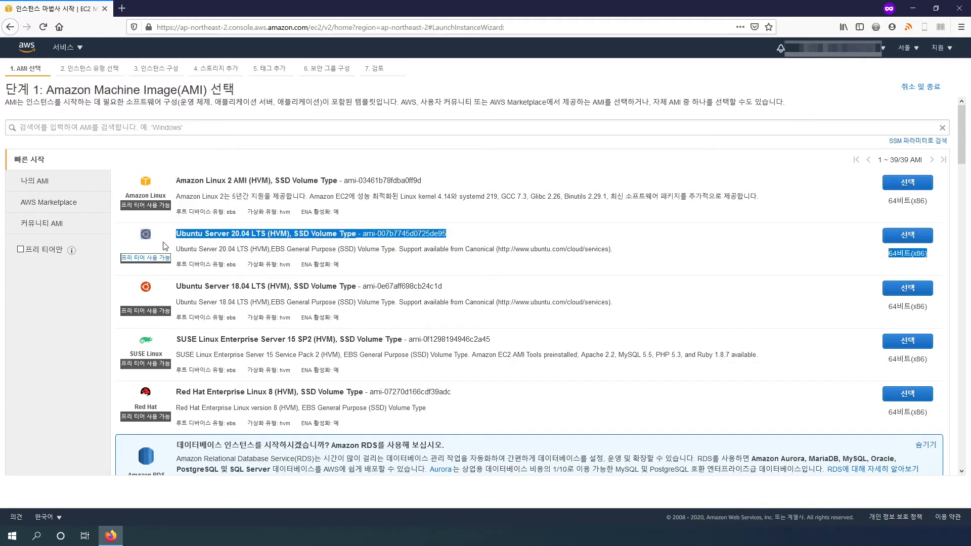
left_click(515, 284)
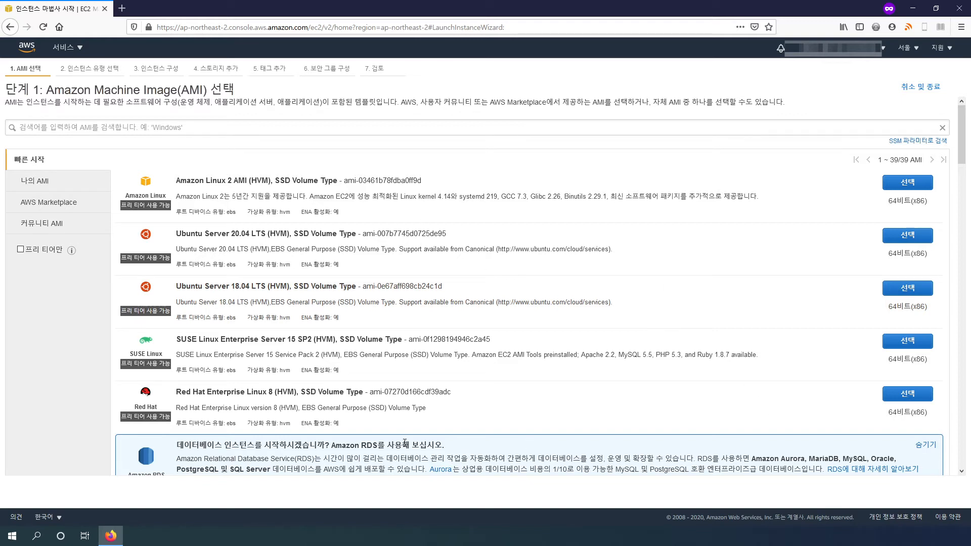
left_click(921, 86)
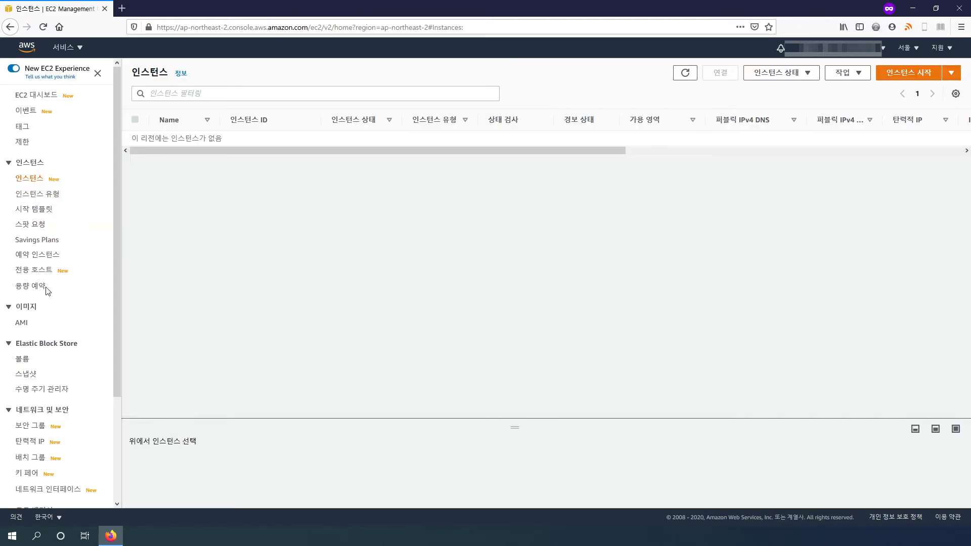
left_click(21, 323)
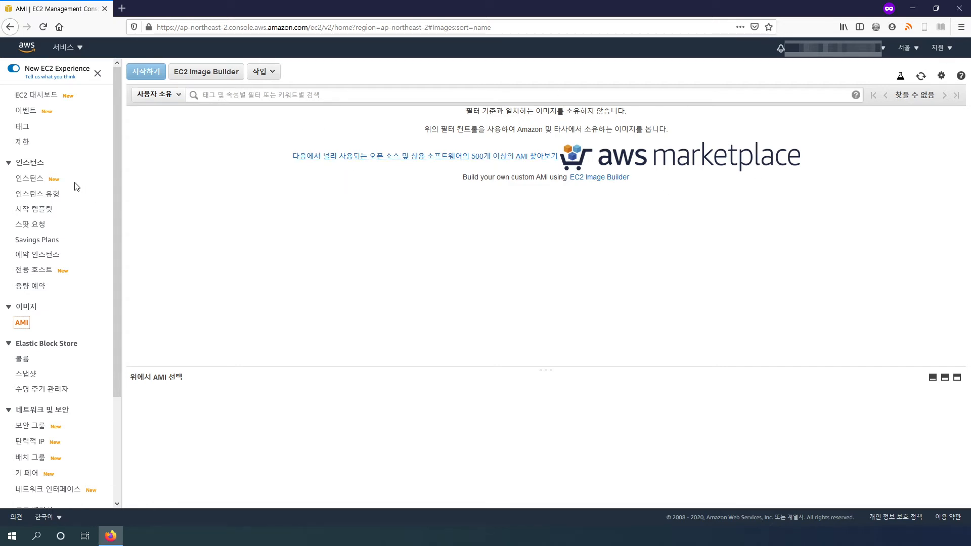
Start a new instance from Ubuntu Server 20.04 LTS, keep the t2.micro type, and continue to the instance details.
left_click(34, 183)
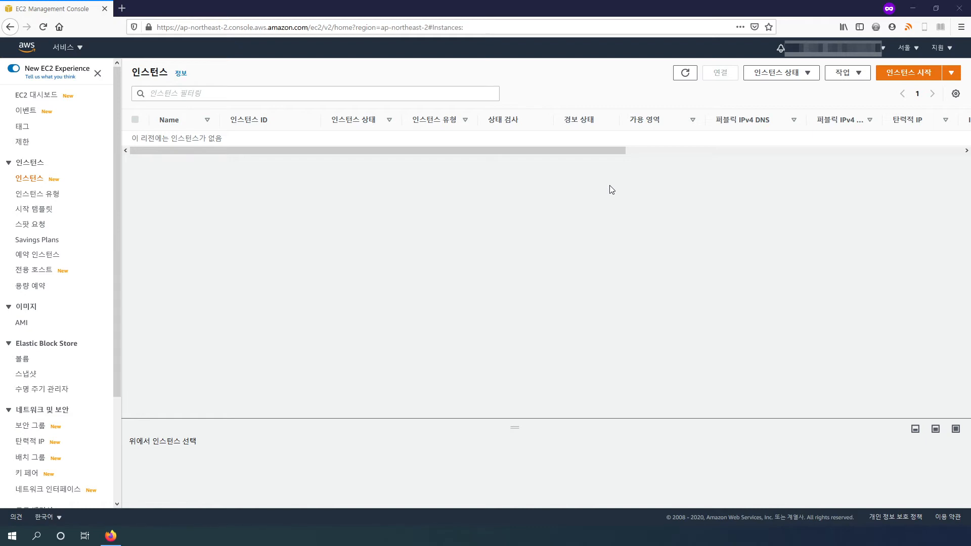
left_click(902, 75)
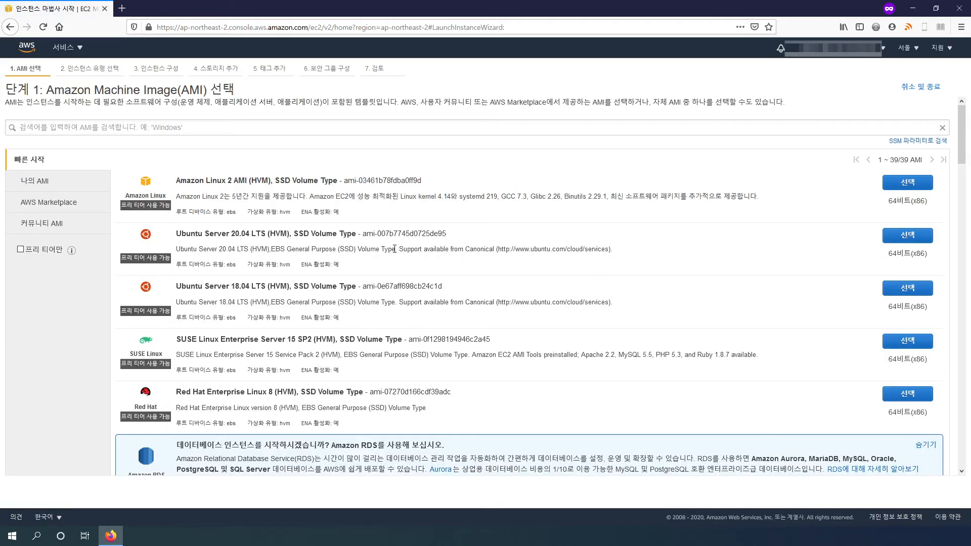
left_click_drag(191, 233, 289, 234)
left_click(301, 250)
left_click(905, 241)
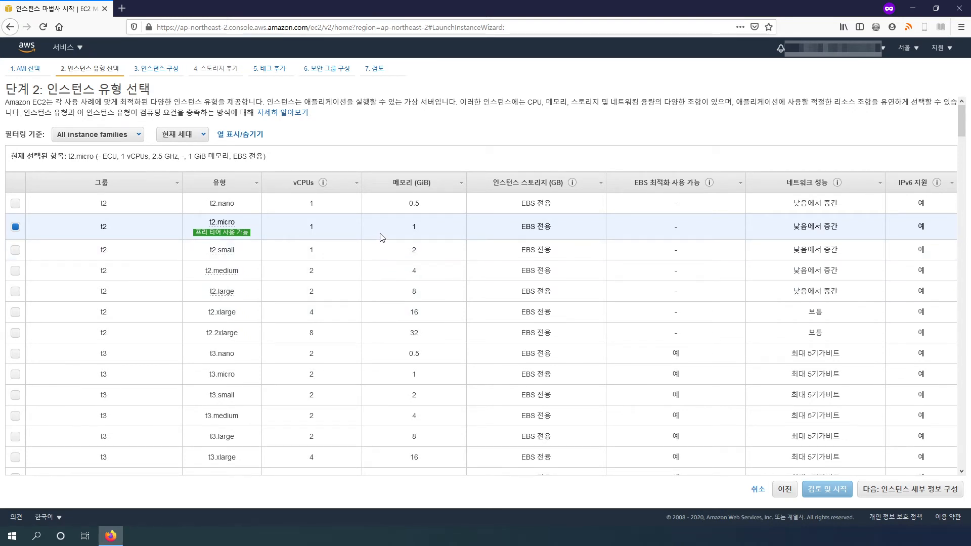
scroll(648, 292, "down", 2)
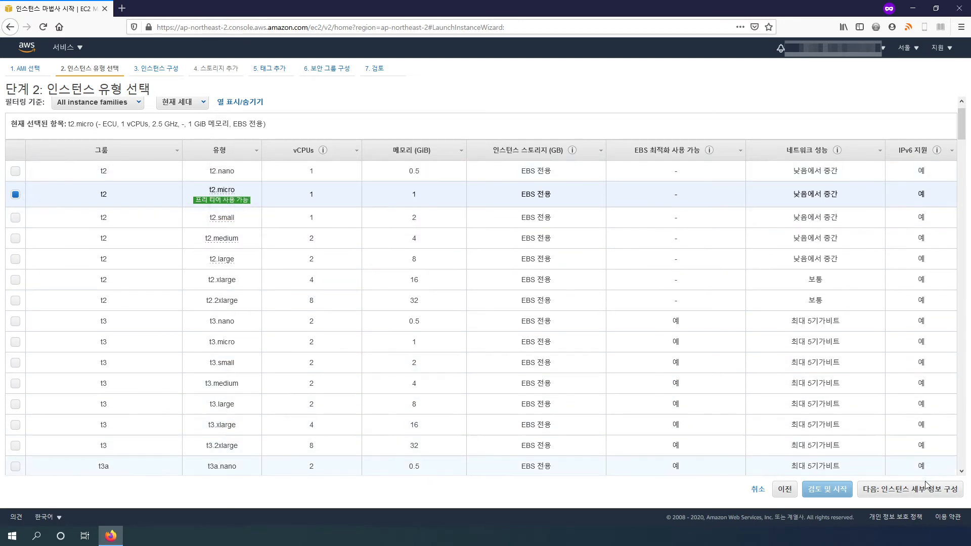
left_click(910, 489)
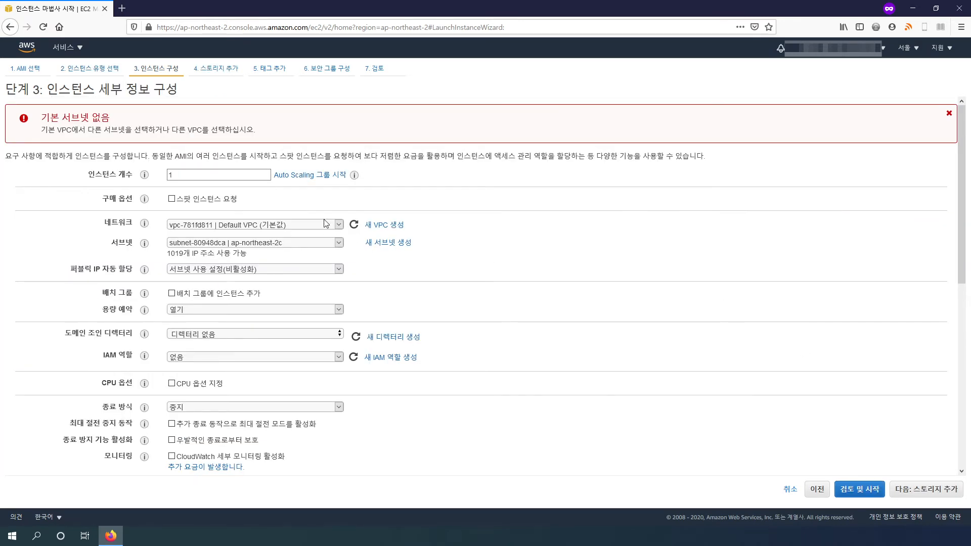
Place the new instance in the systemv-vpc network and its systemv-alb-subnet-1a subnet in ap-northeast-2a.
left_click_drag(182, 174, 158, 175)
left_click(491, 254)
left_click(260, 227)
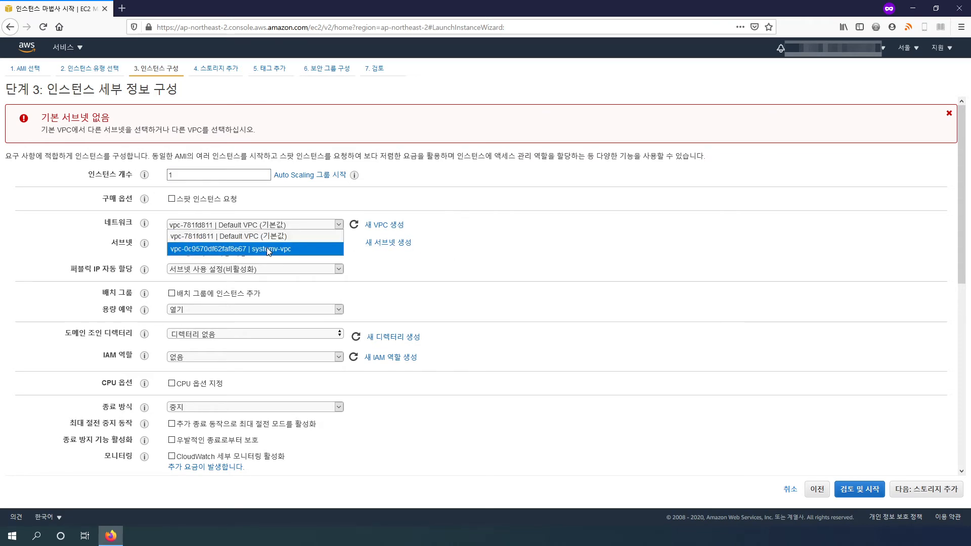
left_click(268, 249)
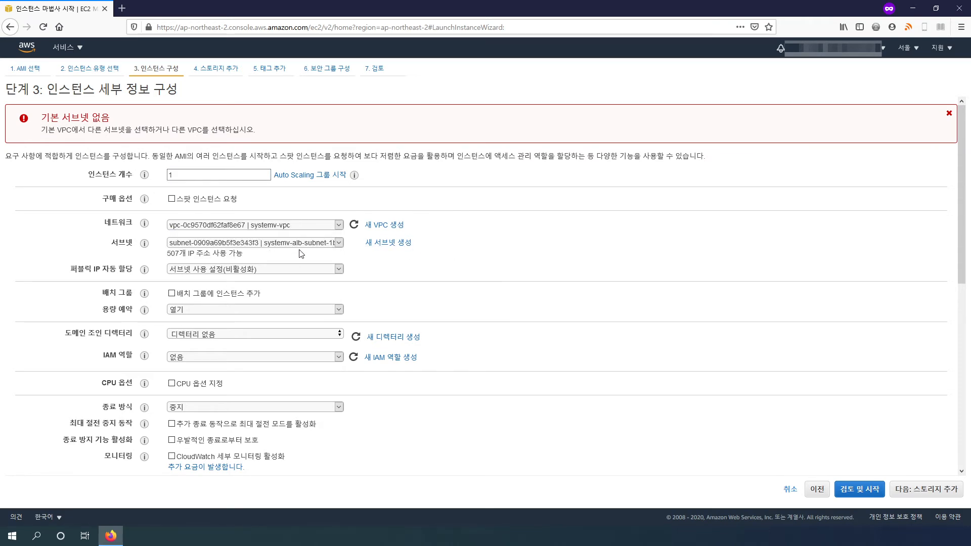
left_click(293, 246)
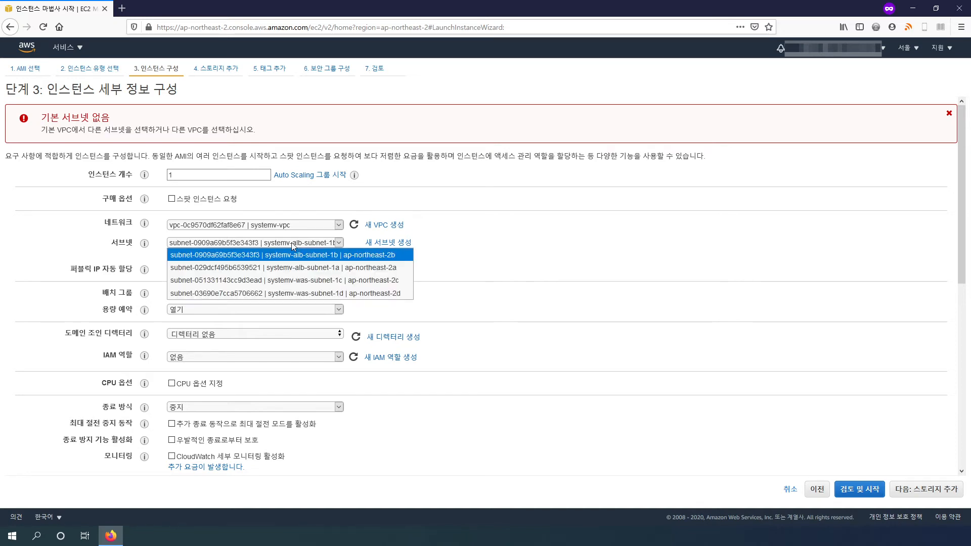
left_click(307, 268)
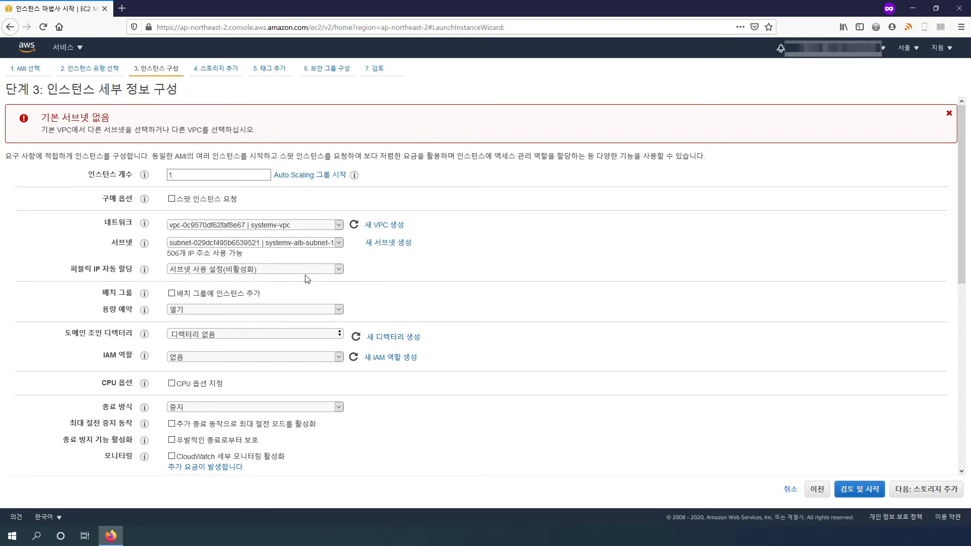
Enable automatic public IP assignment for the instance, keep the other instance details at their defaults, and continue to the storage settings.
left_click(289, 268)
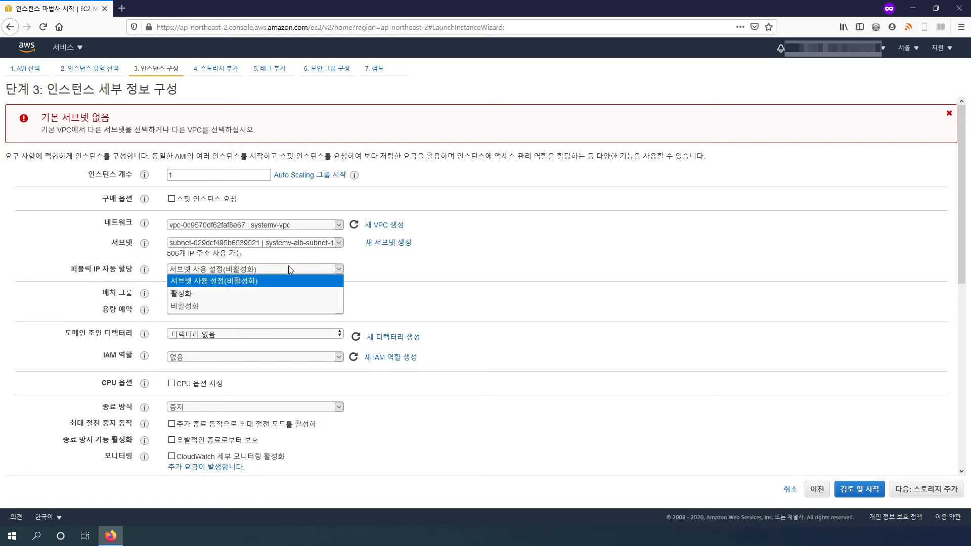
left_click_drag(92, 269, 126, 269)
left_click(209, 272)
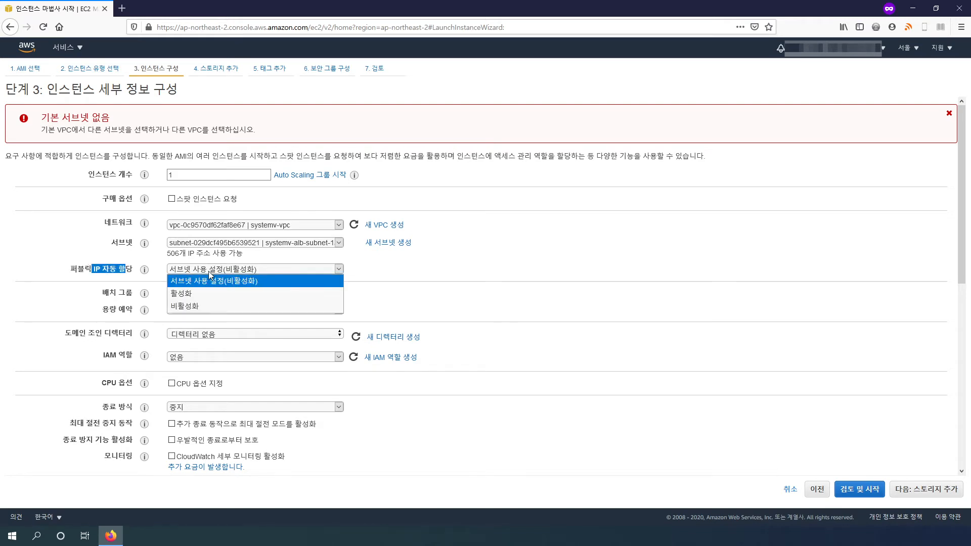
left_click(194, 292)
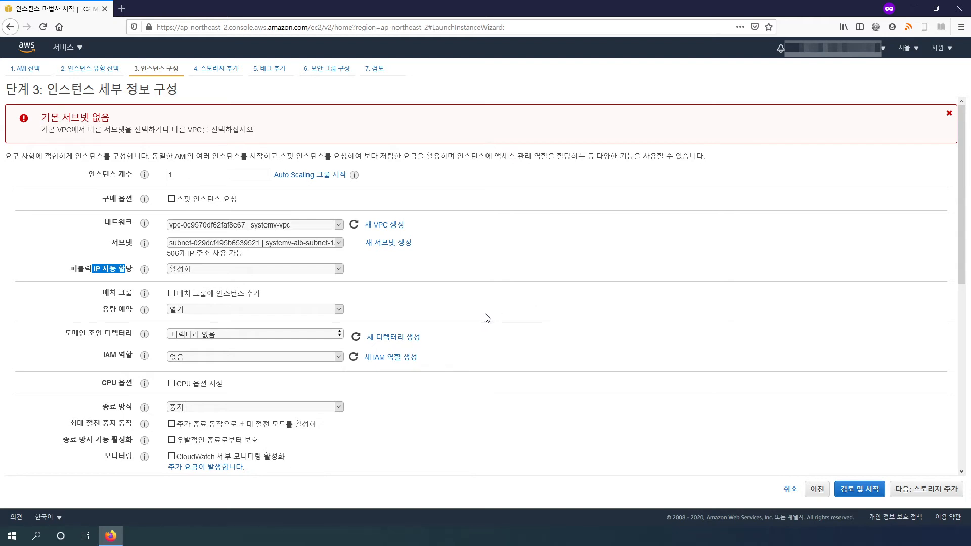
left_click(287, 310)
left_click(287, 310)
scroll(430, 315, "down", 1)
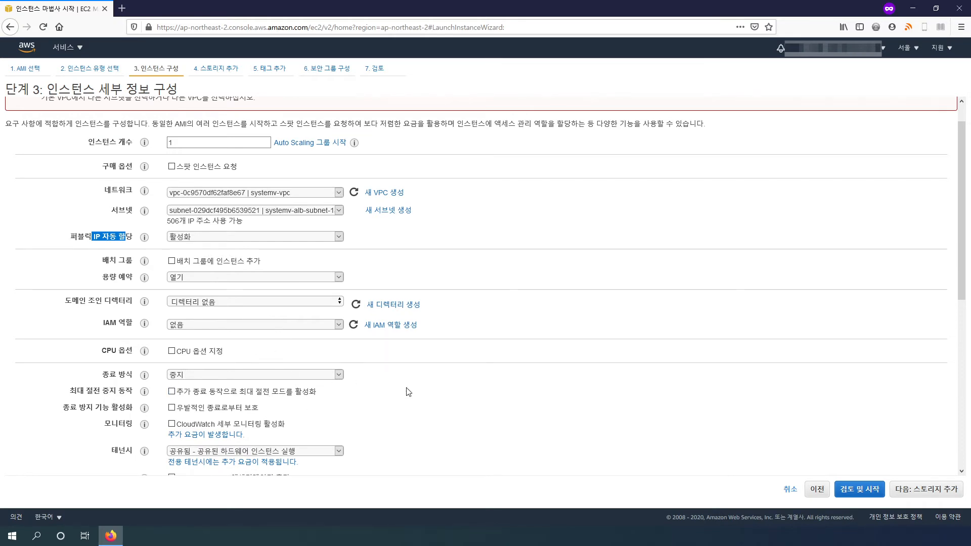
scroll(409, 392, "down", 2)
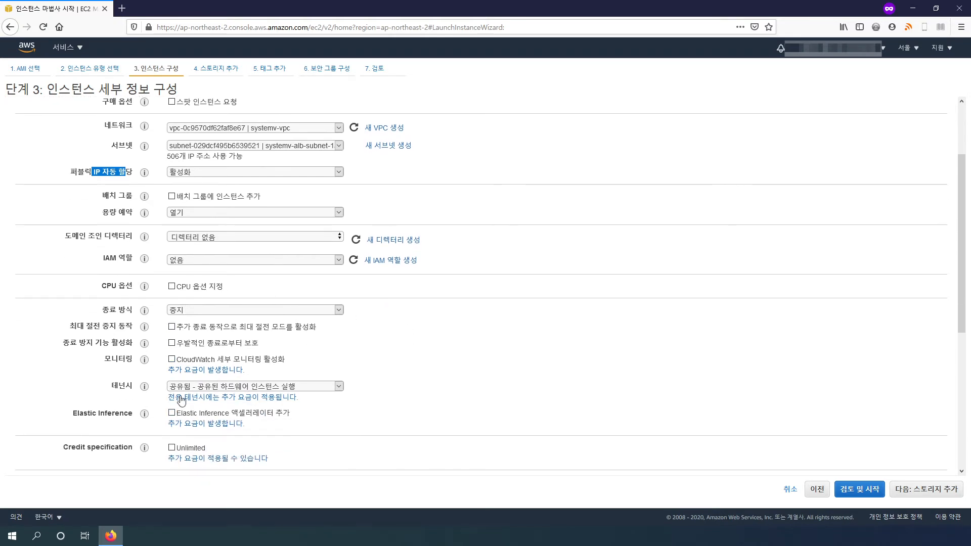
scroll(384, 390, "down", 3)
scroll(360, 393, "down", 2)
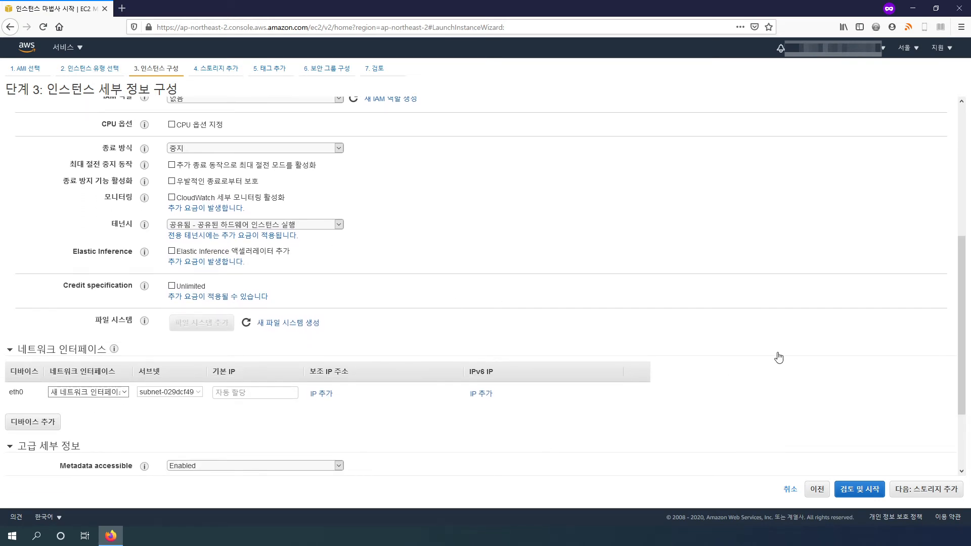
left_click(926, 489)
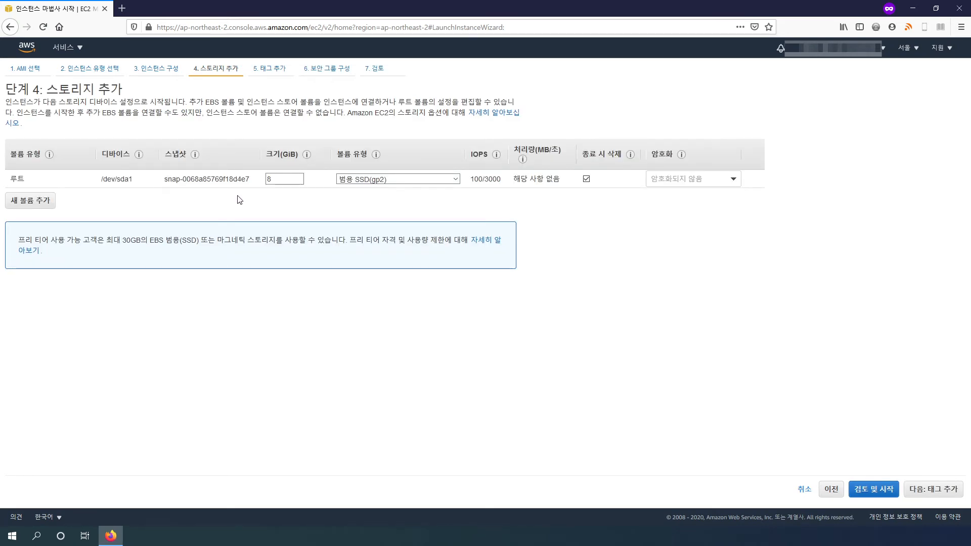
Try 20 GiB as the root volume size, set it back to 8 GiB, and continue to the tags.
double_click(290, 180)
type("20")
double_click(295, 184)
type("8")
left_click(934, 492)
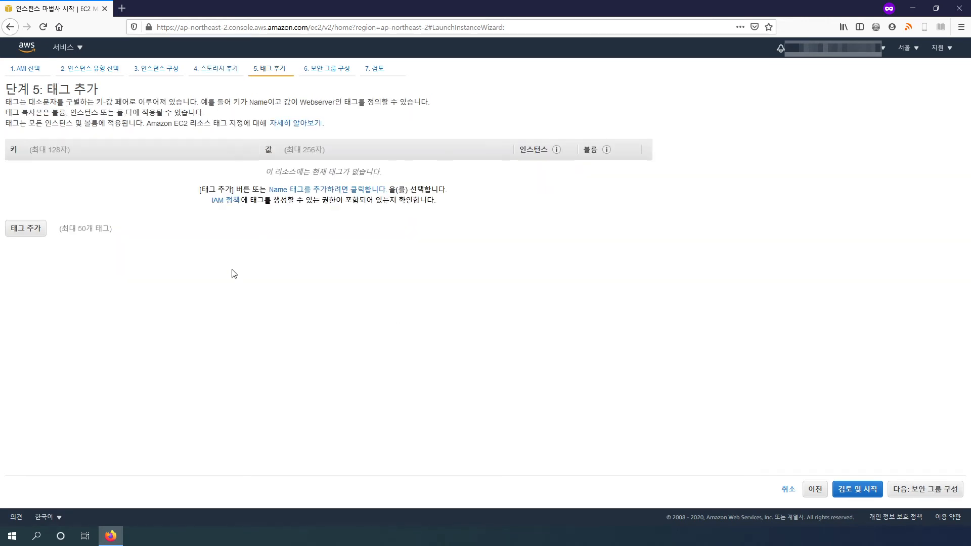
Add a tag with the key Name and the value systemv-ami, and continue to the security group settings.
left_click(25, 234)
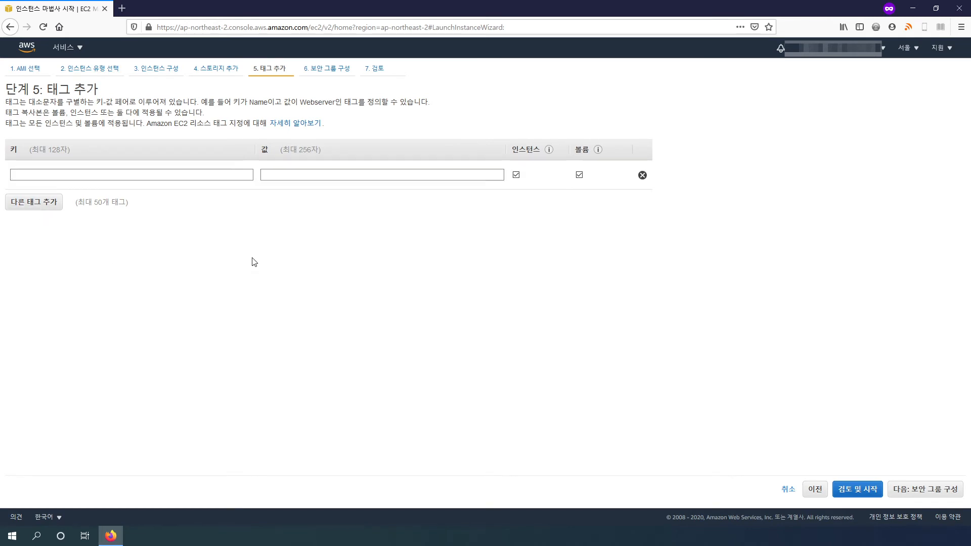
type("Name")
key("Tab")
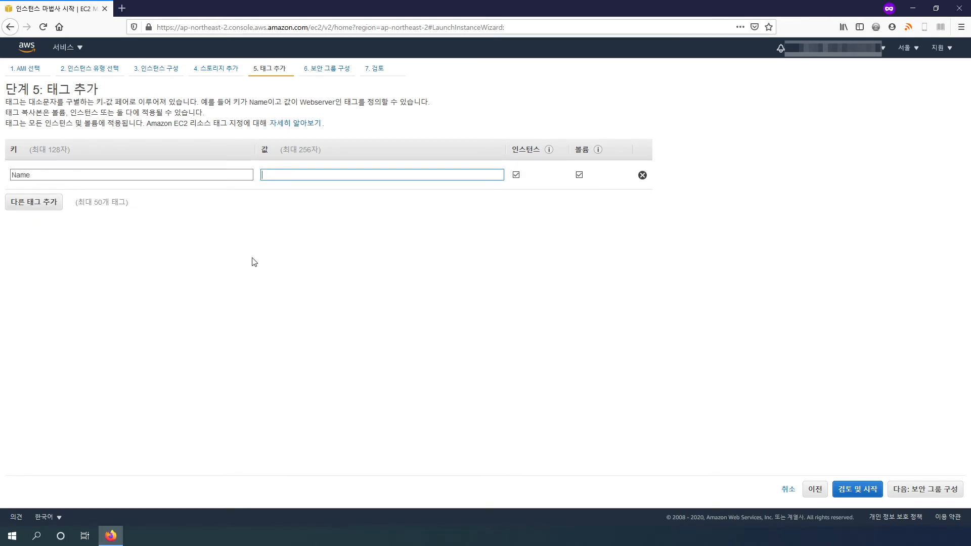
type("systemv")
type("-amp")
left_click(930, 489)
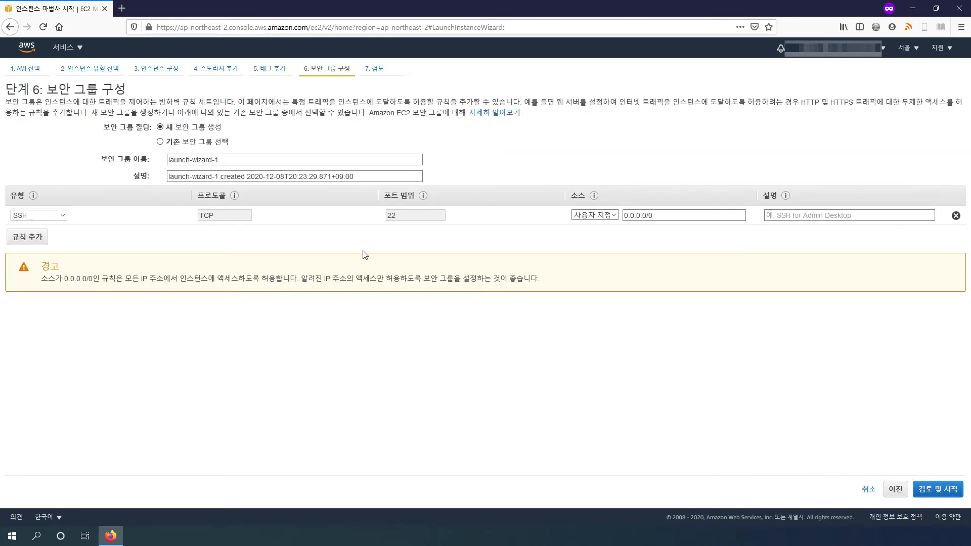
Assign the existing systemv-sg-jumphost security group to the instance and proceed to the launch review.
left_click(160, 141)
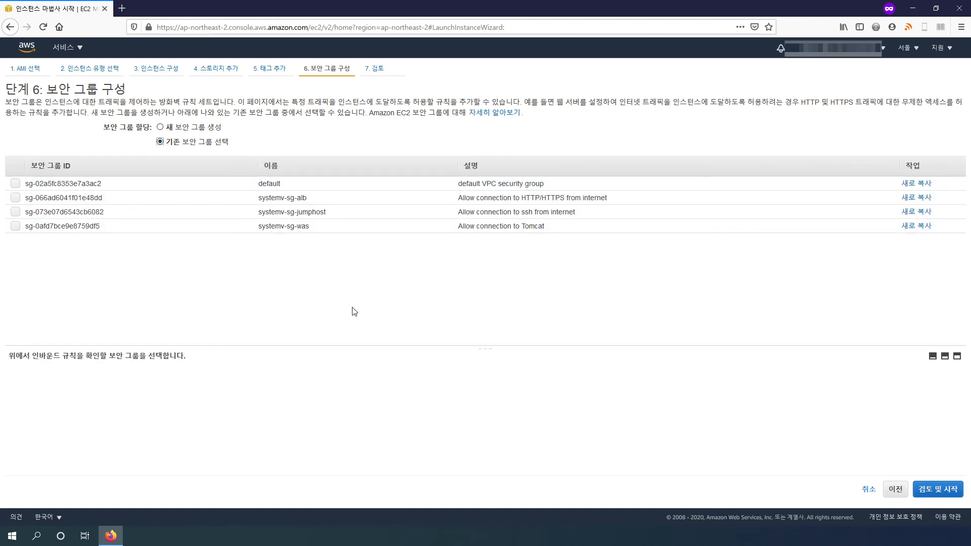
left_click(16, 210)
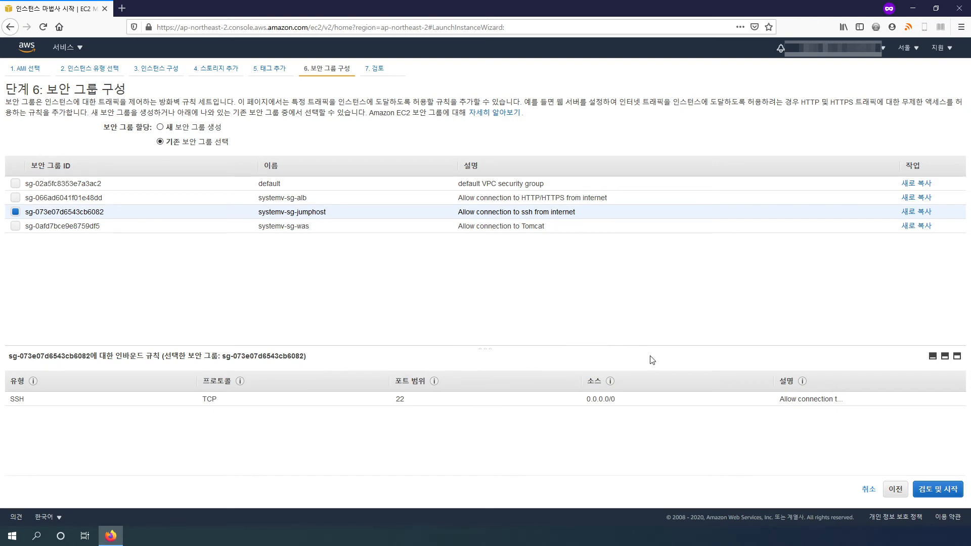
left_click(946, 490)
Review the launch summary, including the AMI, instance type, security group, expanded instance details and storage.
scroll(752, 280, "down", 2)
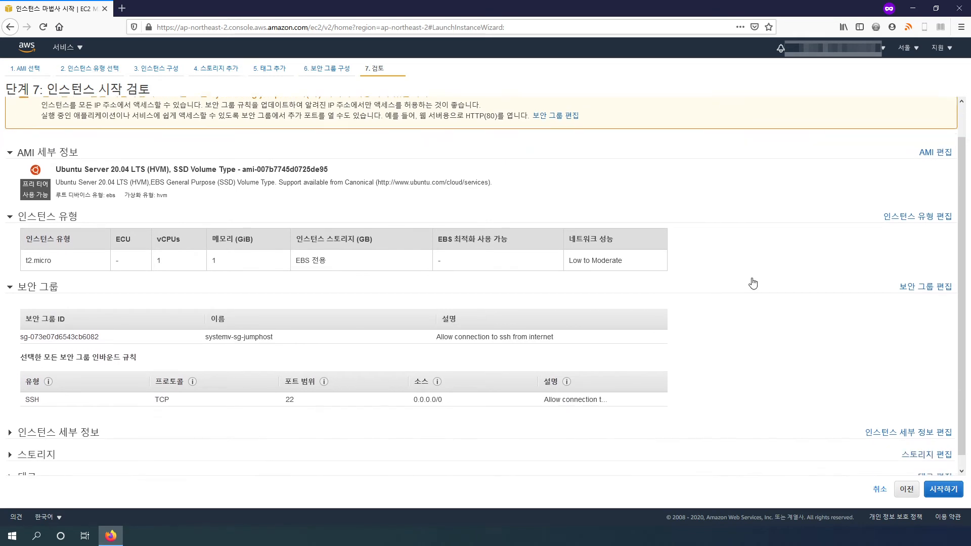
scroll(751, 308, "up", 2)
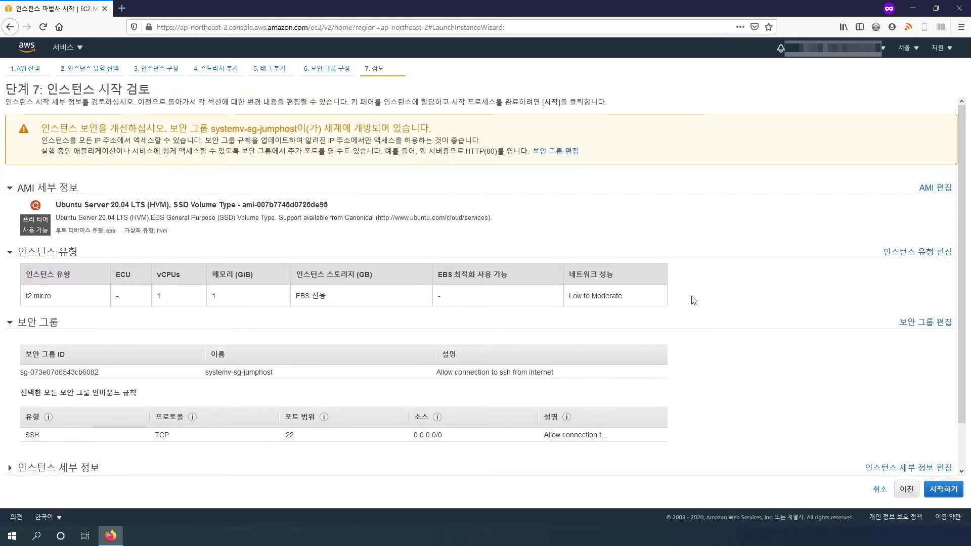
scroll(693, 301, "down", 1)
scroll(693, 301, "up", 1)
scroll(694, 300, "down", 2)
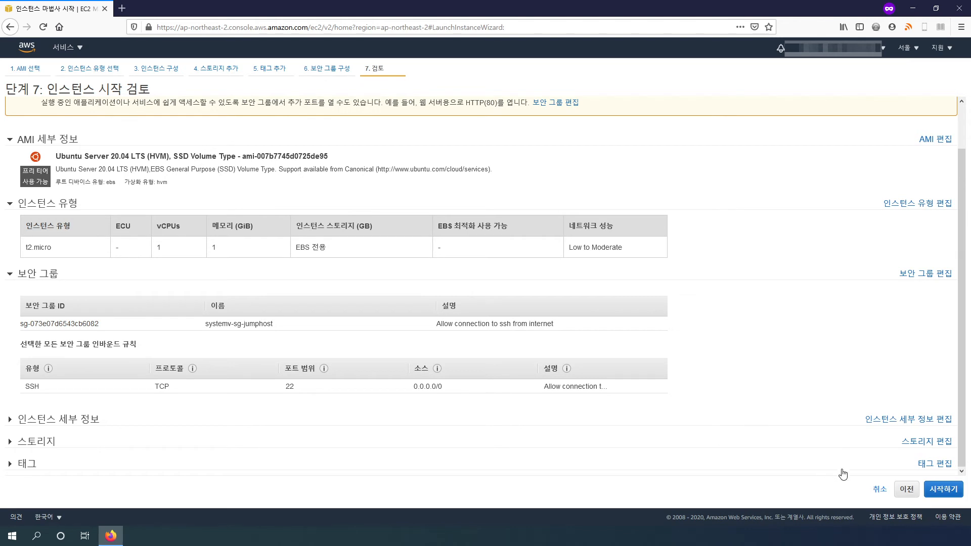
left_click(14, 418)
scroll(14, 418, "down", 5)
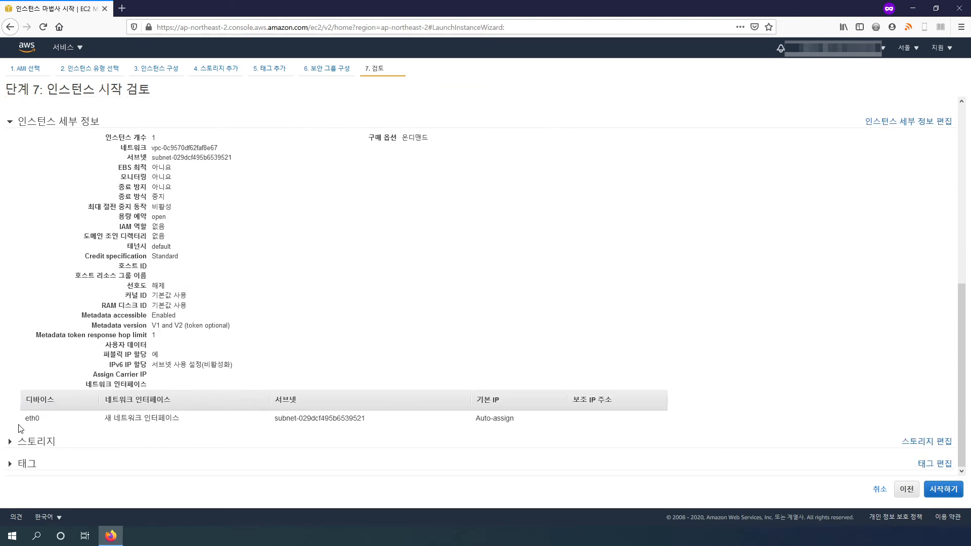
left_click(14, 443)
scroll(48, 386, "down", 1)
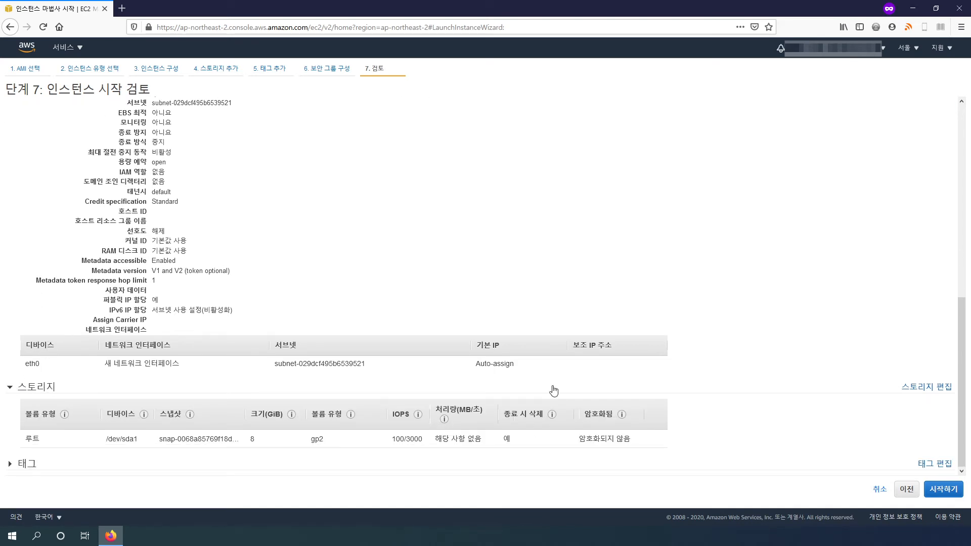
Launch the instance with the existing key pair aws-systemv-labs-key, acknowledging access to its private key file.
left_click(943, 489)
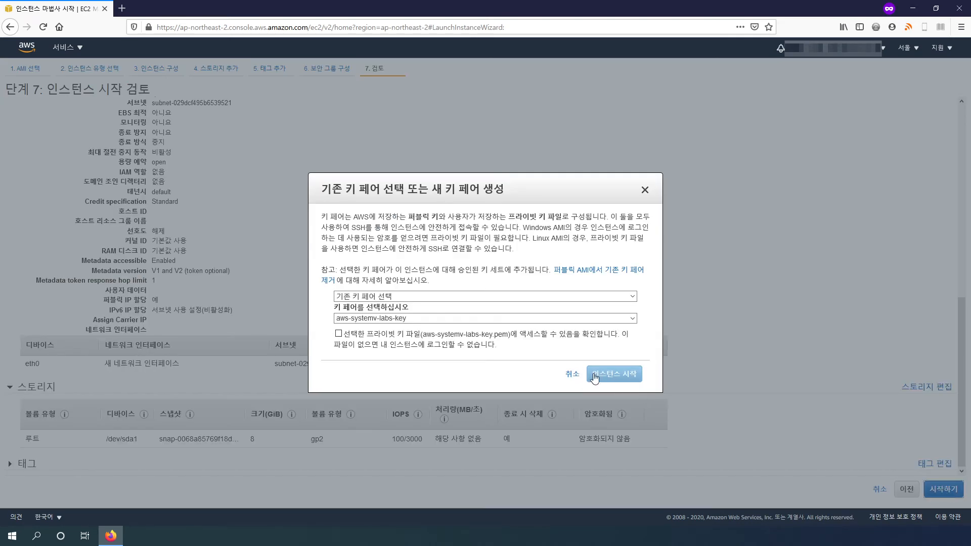
left_click(438, 298)
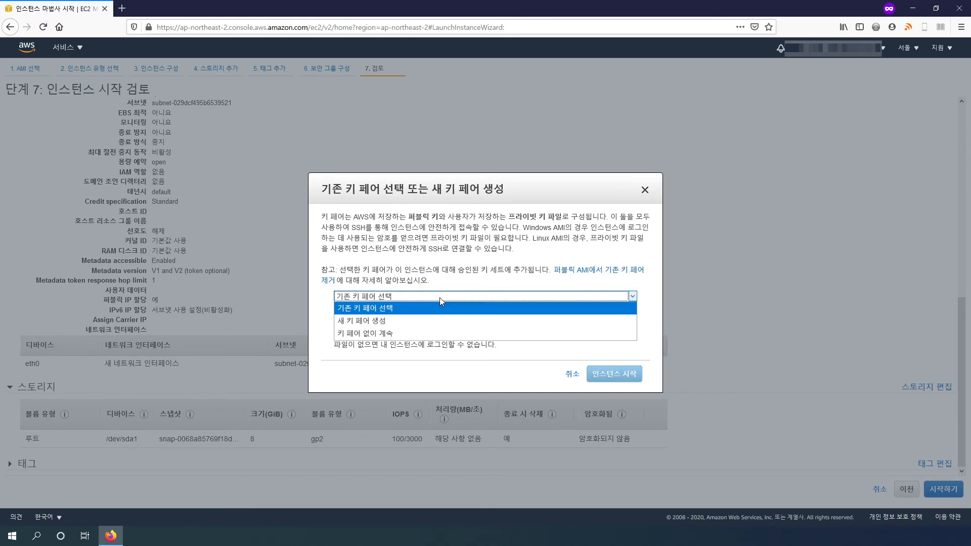
left_click(439, 297)
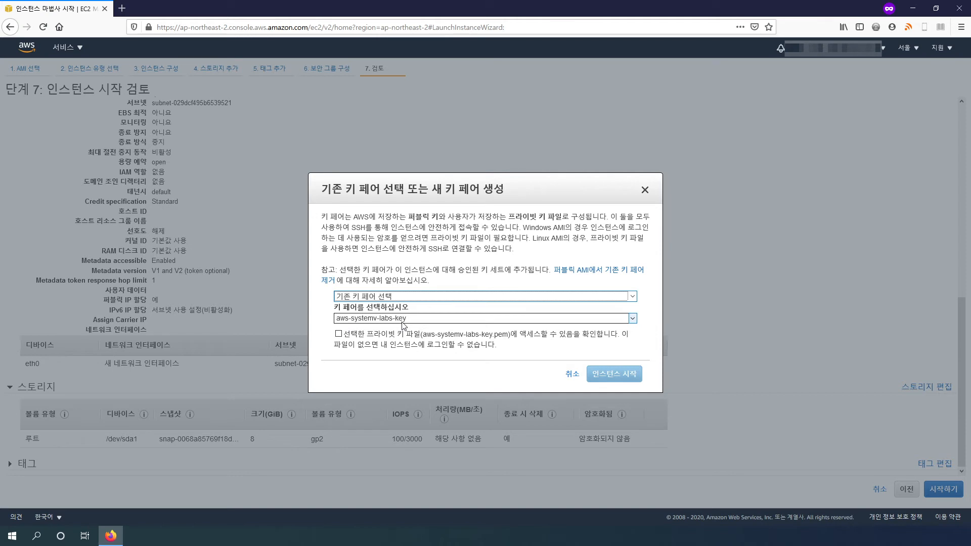
left_click(349, 335)
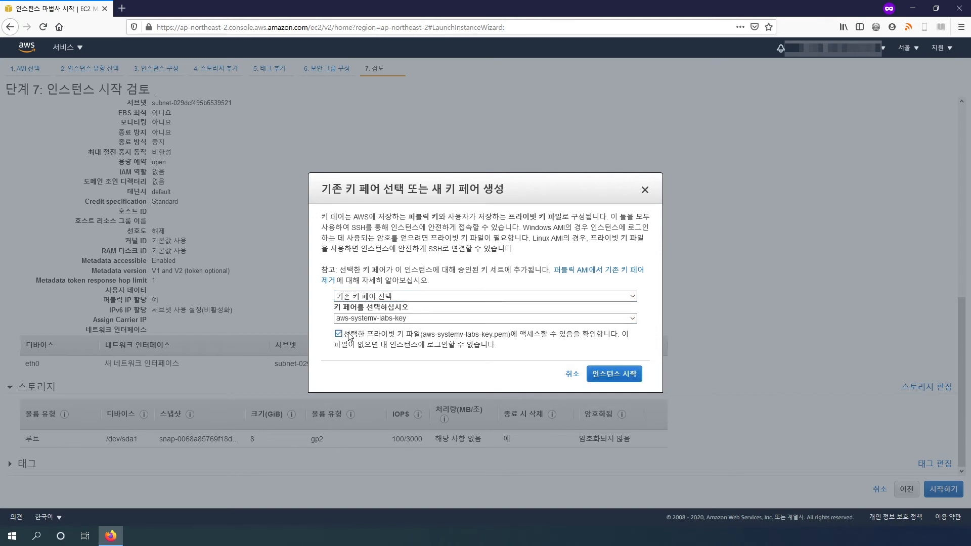
left_click(463, 297)
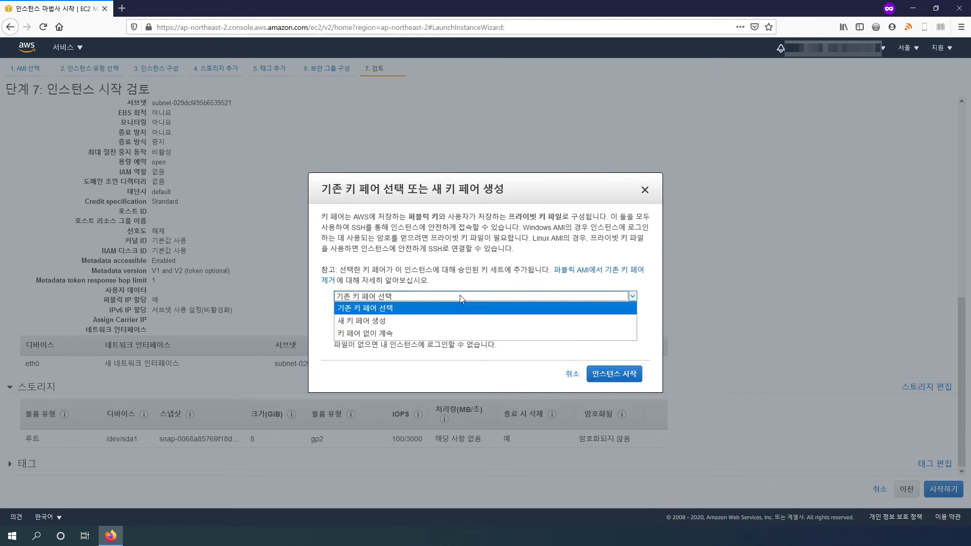
left_click(422, 377)
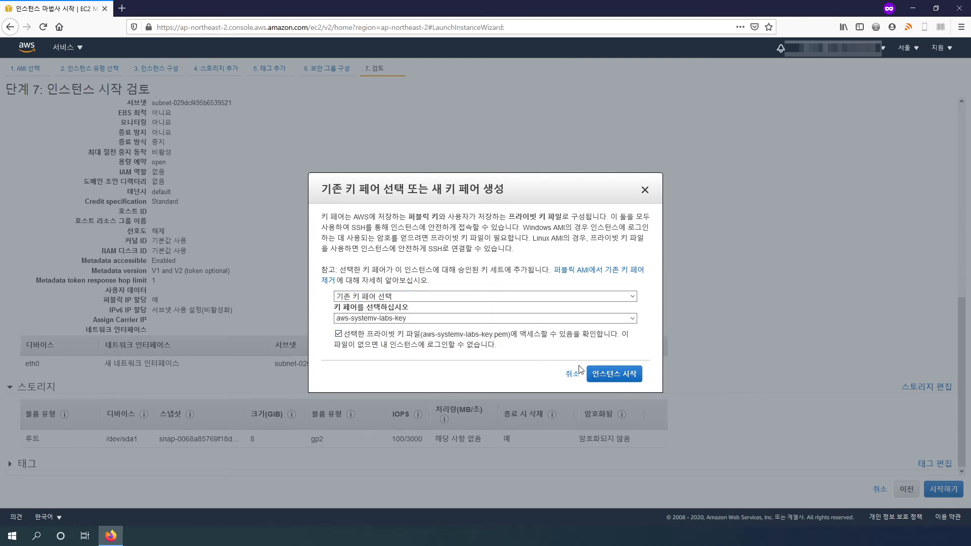
left_click(619, 377)
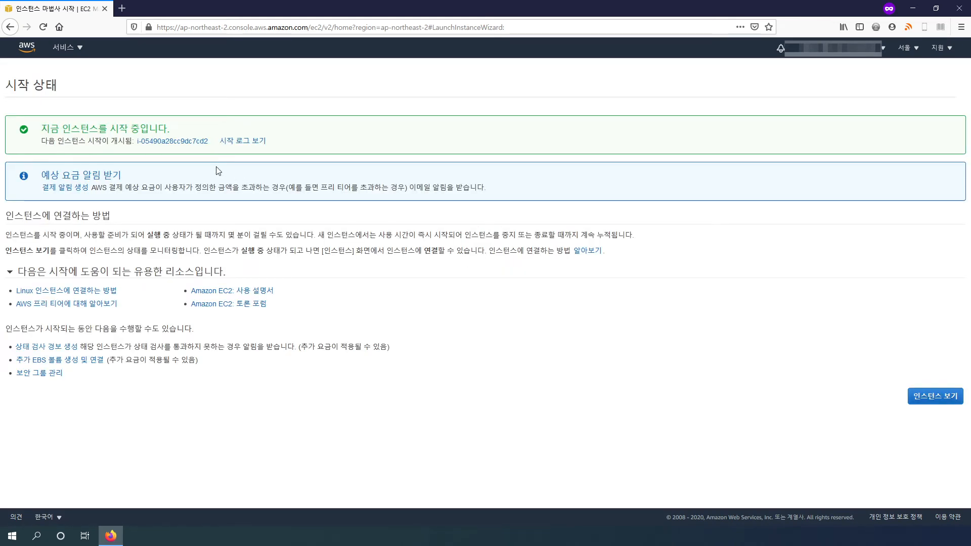
Open the instance list from the launch status page, examine the state and public IPv4 address of systemv-ami, and refresh the list.
left_click_drag(50, 129, 170, 130)
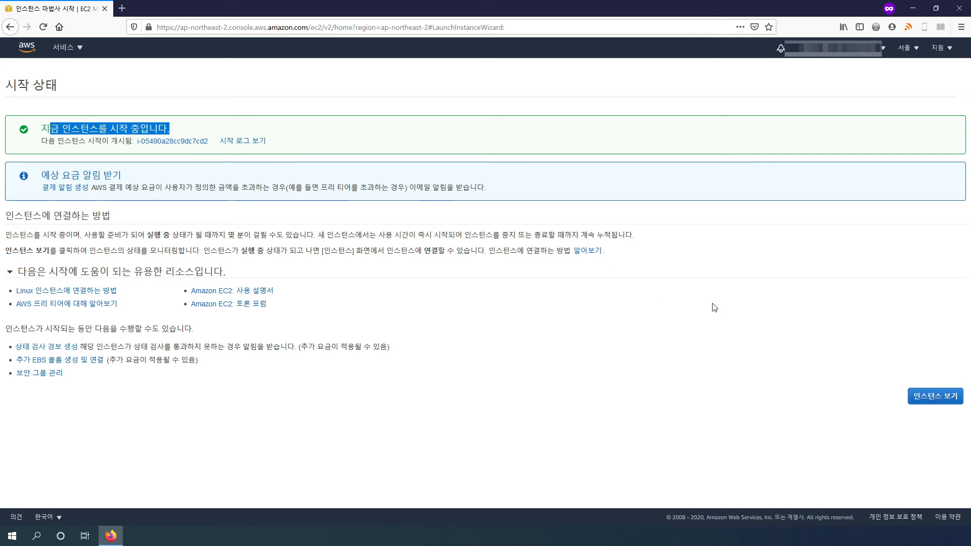
left_click(945, 399)
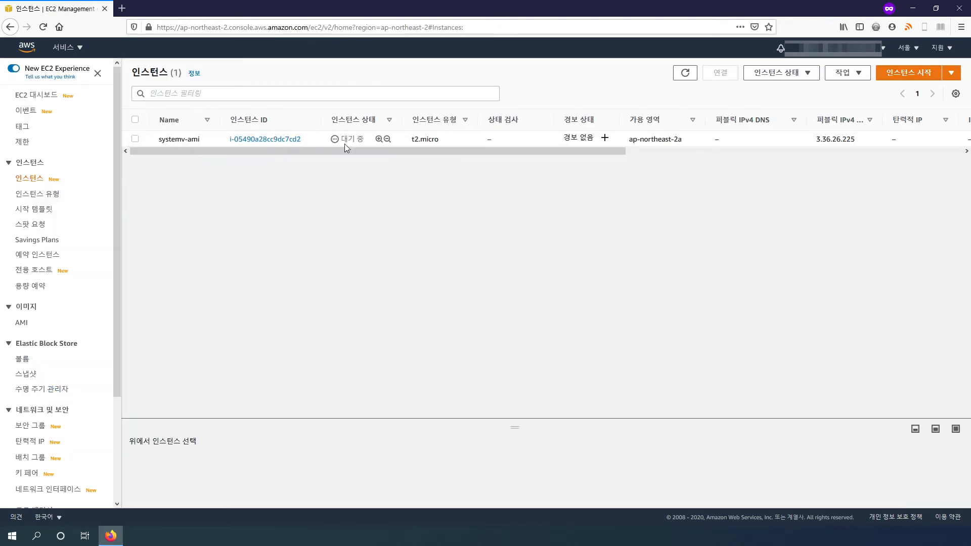
left_click_drag(341, 140, 364, 140)
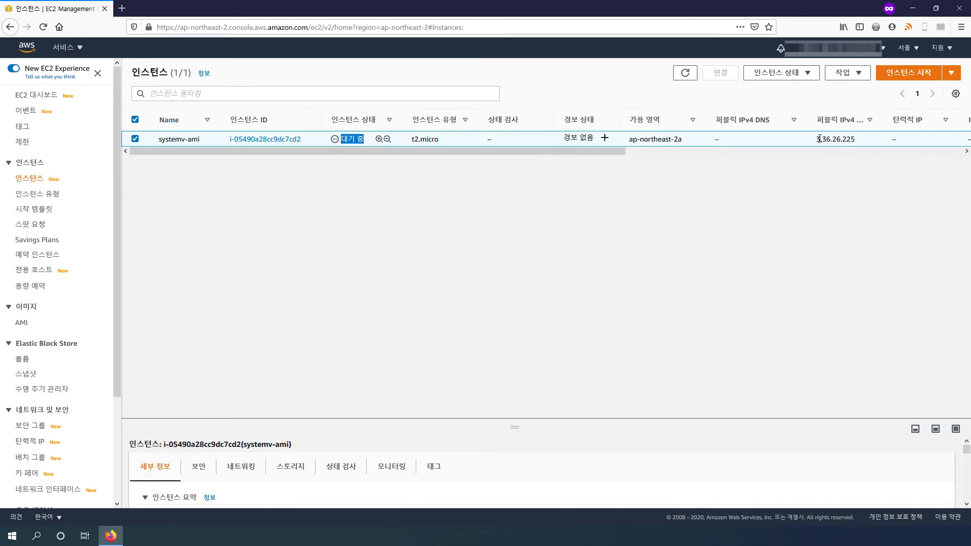
left_click_drag(819, 138, 857, 140)
left_click(849, 150)
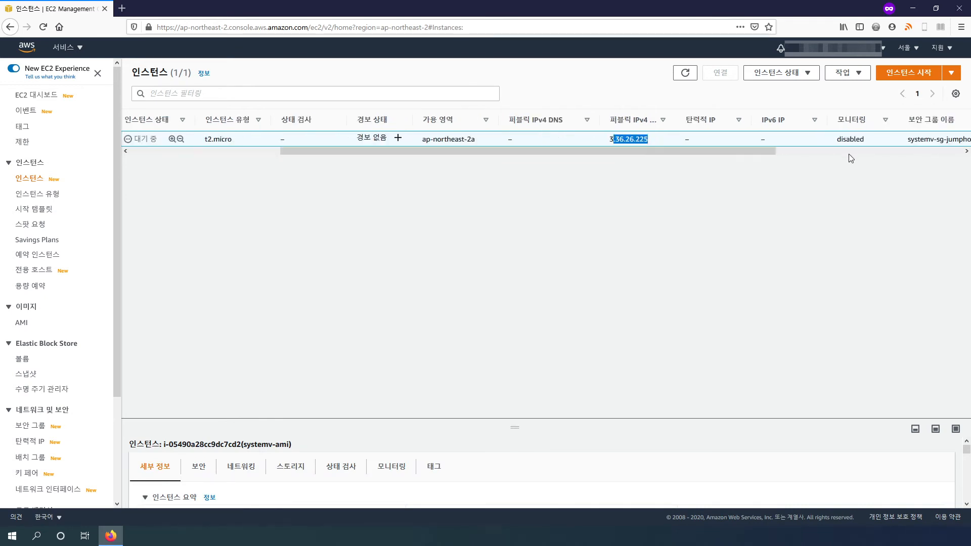
left_click_drag(794, 151, 490, 182)
left_click(820, 135)
left_click_drag(820, 136, 728, 139)
left_click_drag(600, 148, 493, 279)
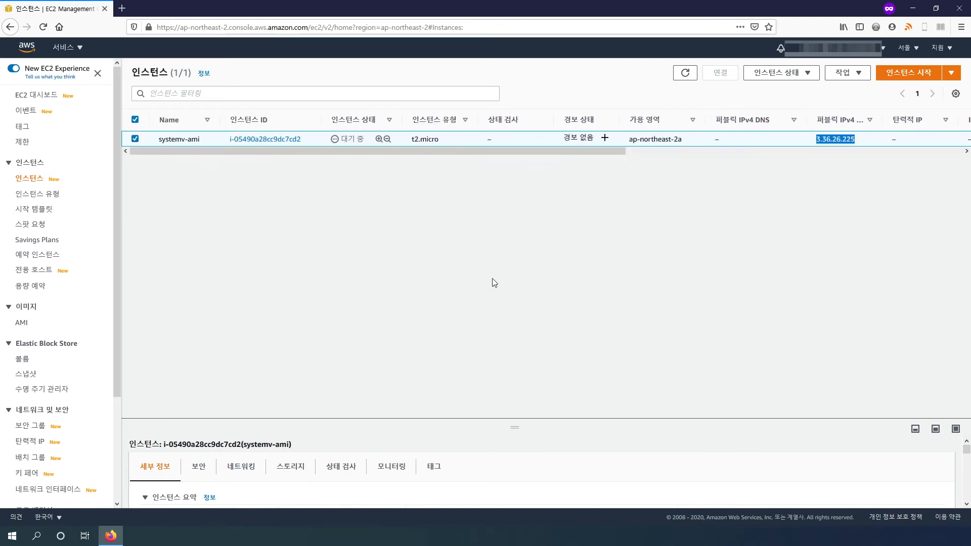
left_click(685, 73)
left_click(686, 78)
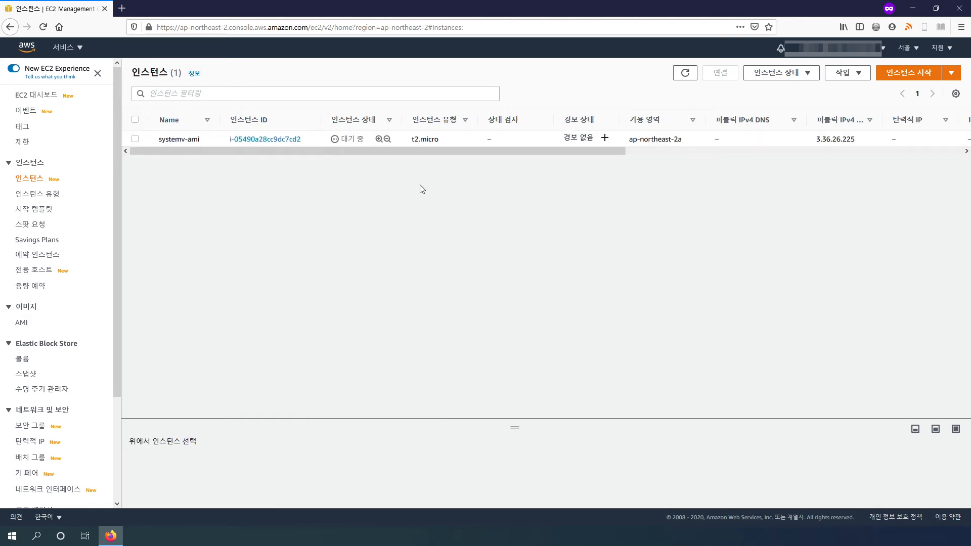
Copy the public IPv4 address of systemv-ami, switch to Termius and connect to the instance with the aws-systemv-labs-key host entry.
left_click(354, 143)
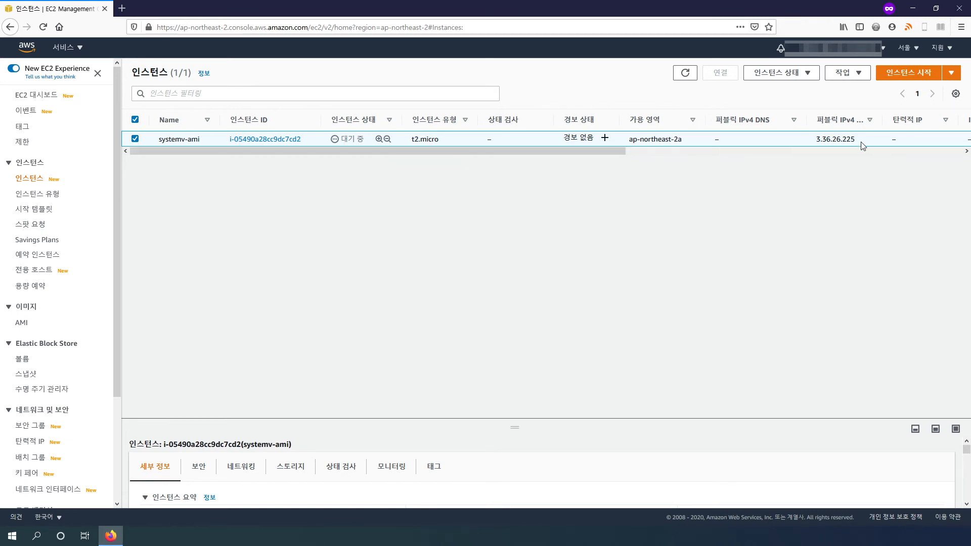
left_click_drag(858, 144, 815, 139)
left_click(667, 203)
left_click_drag(970, 1, 591, 61)
double_click(590, 62)
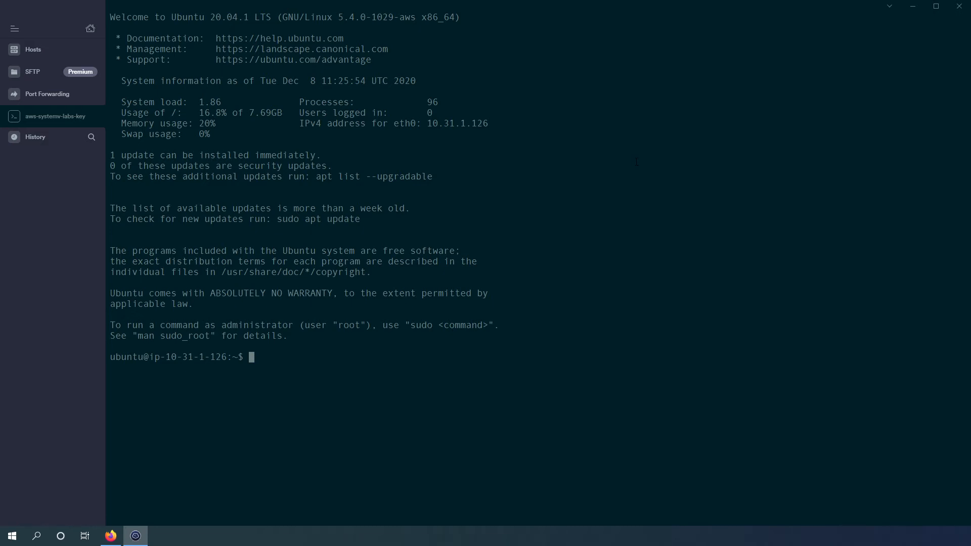
Start a root shell on the instance with sudo -i.
left_click_drag(382, 358, 445, 145)
left_click(449, 202)
type("sudo -i")
key("Return")
key("Return")
key("Return")
key("Return")
Clean the apt package cache with apt clean all and refresh the package lists with apt update.
type("apt clean all")
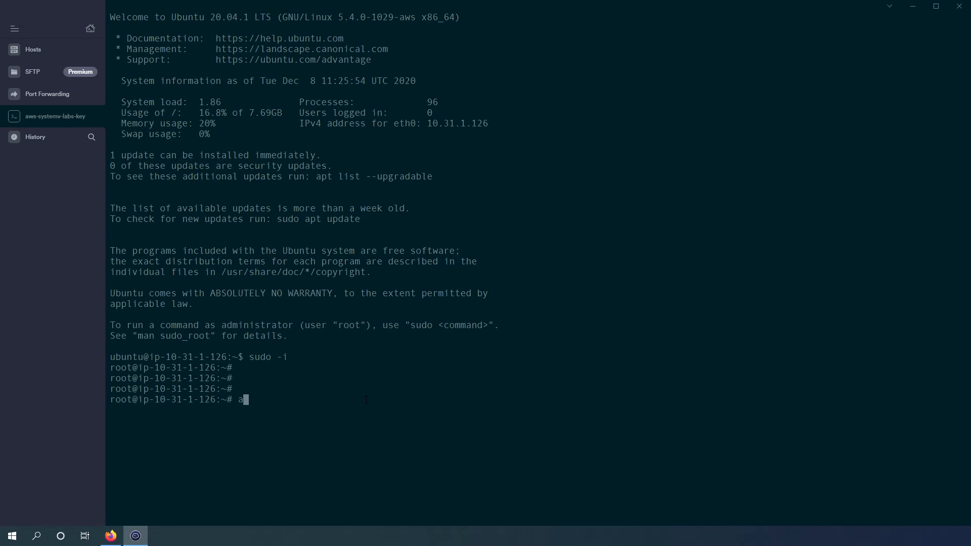
key("Return")
type("apt update")
key("Return")
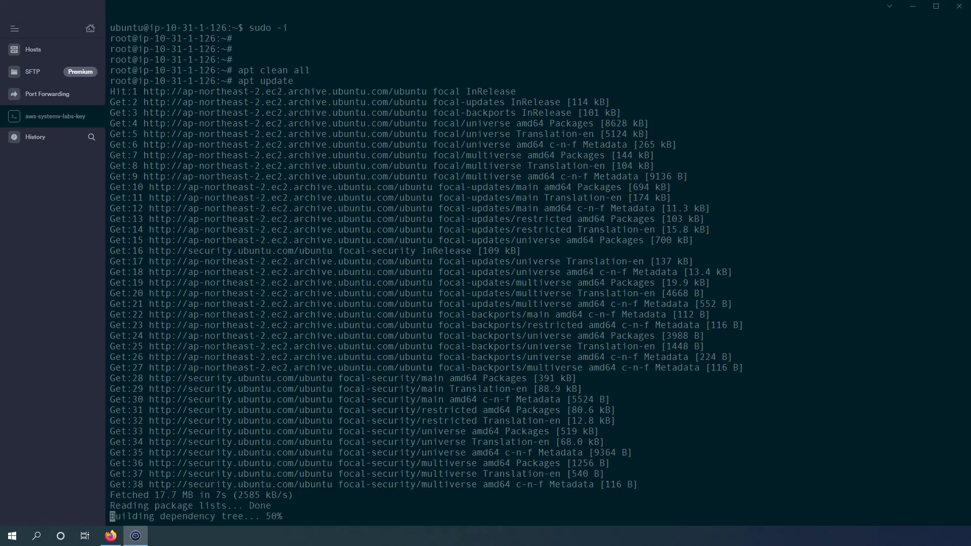
Upgrade all installed packages with apt upgrade, agreeing to continue.
type("apt upgrade")
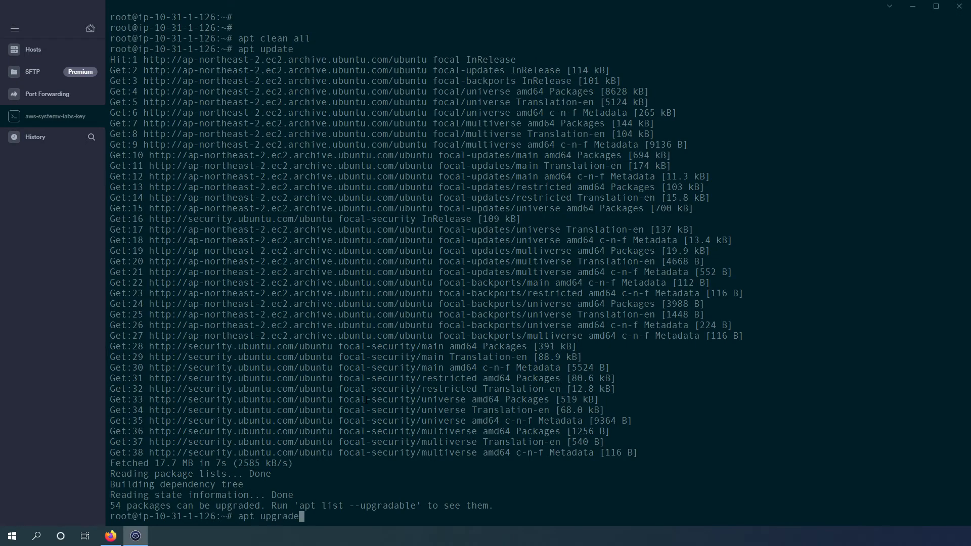
key("Return")
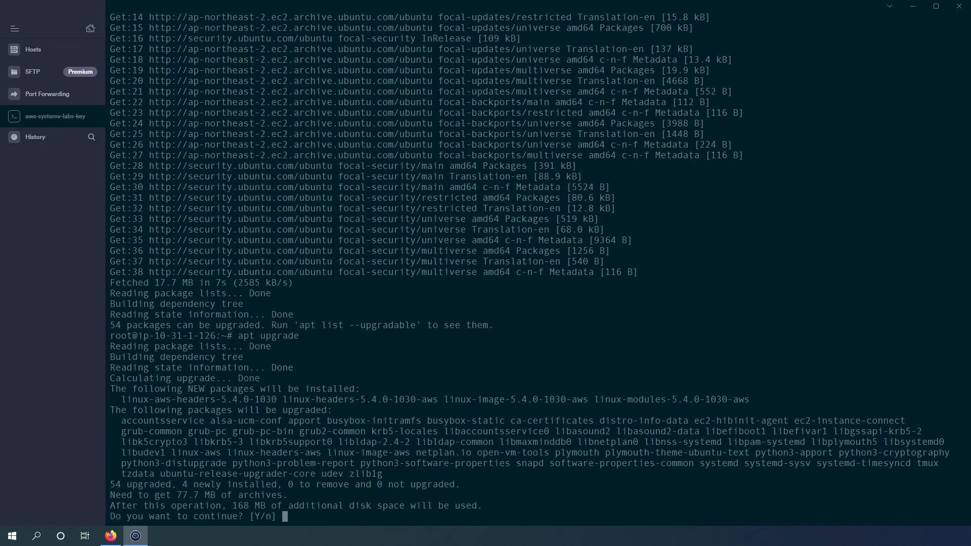
type("y")
key("Return")
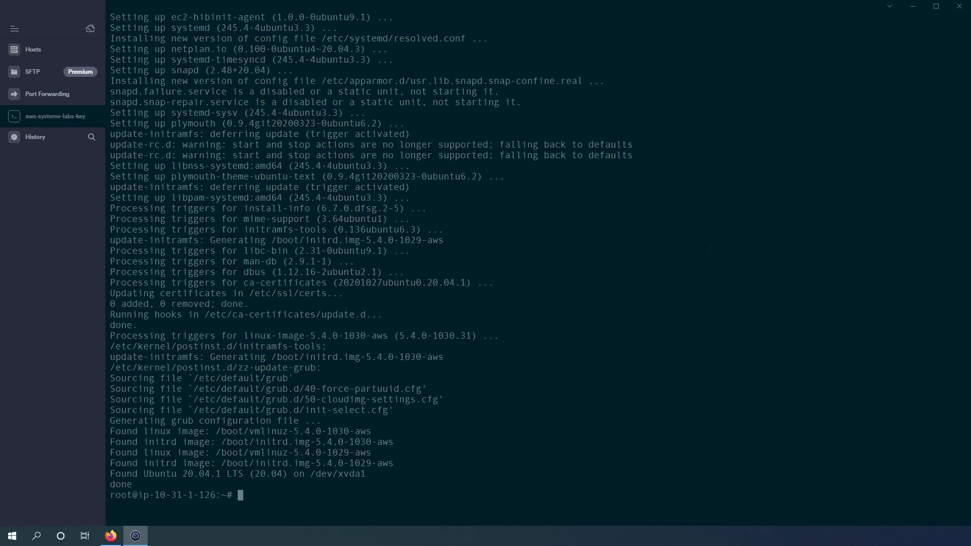
key("Return")
key("Return")
key("Return")
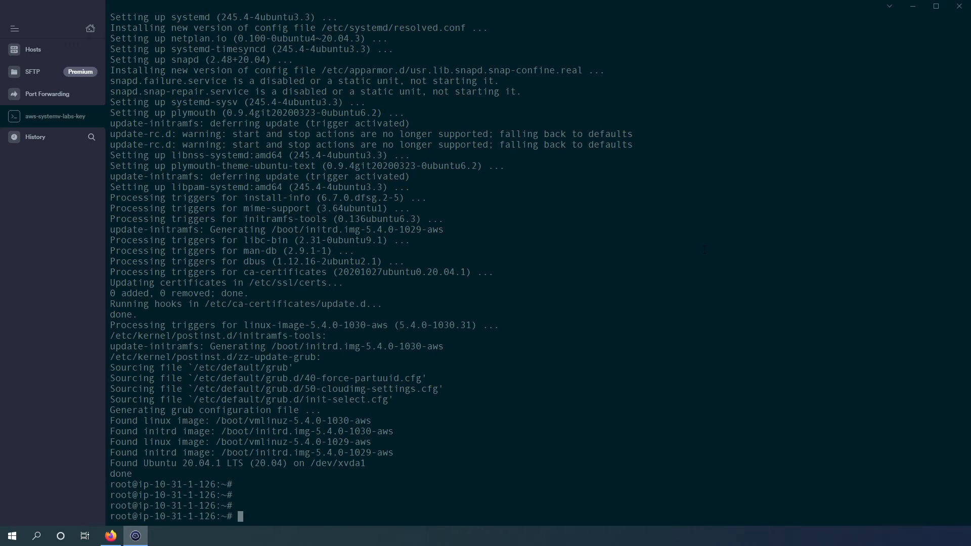
key("Return")
key("Return")
key("Return")
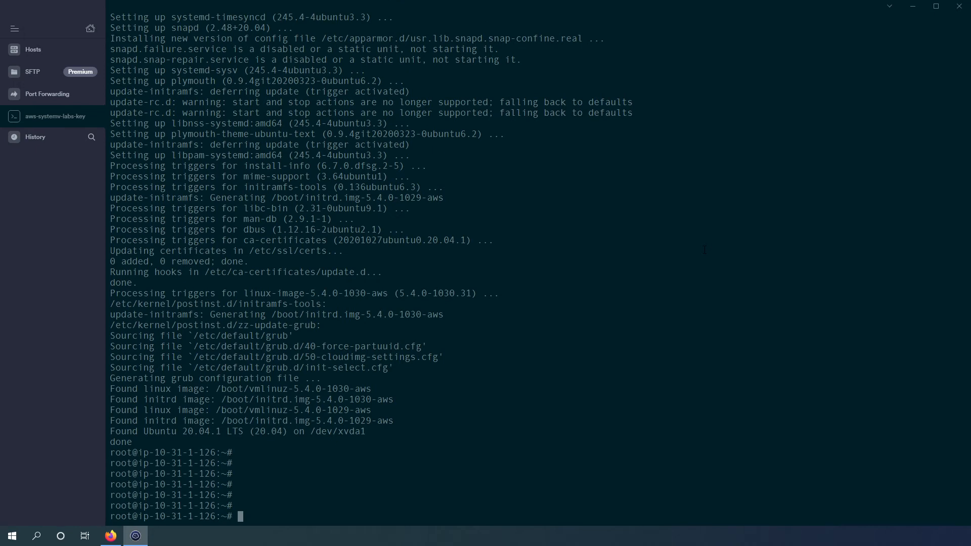
Check whether Java is installed by running java -version.
type("java -version")
key("Return")
key("Return")
key("Return")
key("Return")
key("Return")
key("Return")
key("Return")
key("Return")
key("Return")
key("Return")
key("Return")
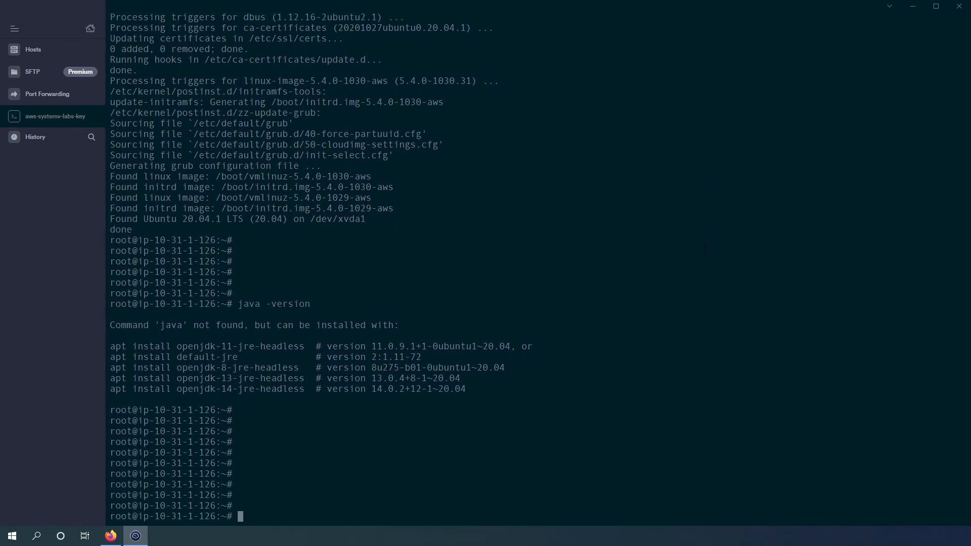
type("wget")
type("https://cdn.azul.com/zulu/bin/zulu11.43.55-ca-jdk11.0.9.1-linux_x64.tar.gz")
key("Return")
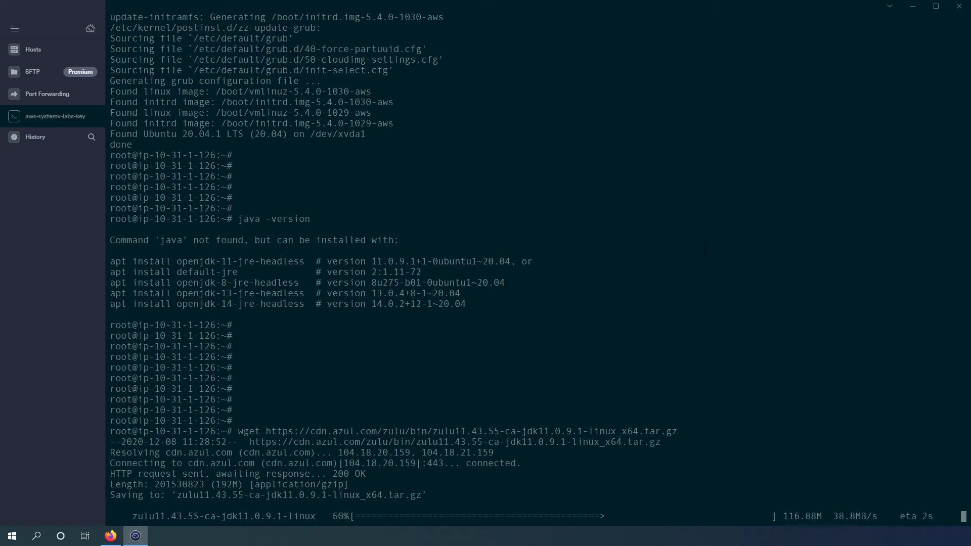
key("Return")
key("Return")
key("Return")
Extract the downloaded Zulu JDK archive into /opt/ with tar xvzf.
type("tar xvzf zu")
key("Tab")
type("-C /opt/")
key("Return")
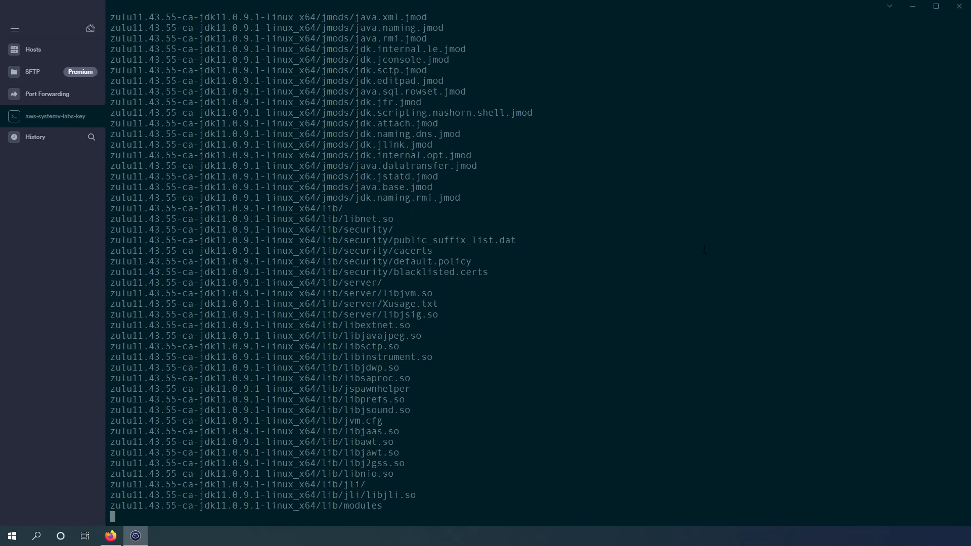
Change to the /opt/ directory and list its contents with owners and human-readable sizes.
type("cd /")
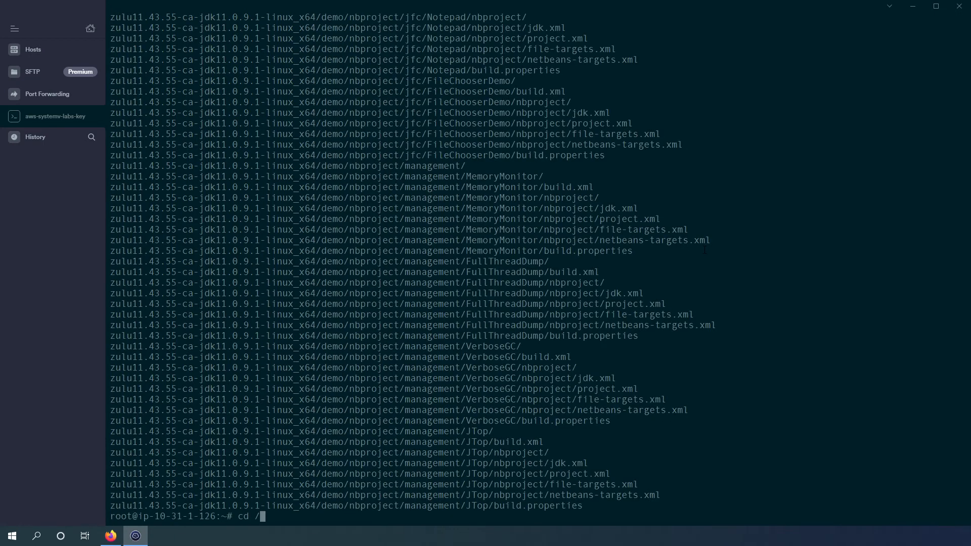
type("opt/")
key("Return")
type("ls")
key("Return")
type("ls -lh")
key("Return")
key("Return")
key("Return")
key("Return")
Recursively change the owner of zulu11.43.55-ca-jdk11.0.9.1-linux_x64/ to root with chown -R root:.
type("chbo")
key("BackSpace")
key("BackSpace")
key("BackSpace")
type("hown -R root: z")
key("Tab")
key("Return")
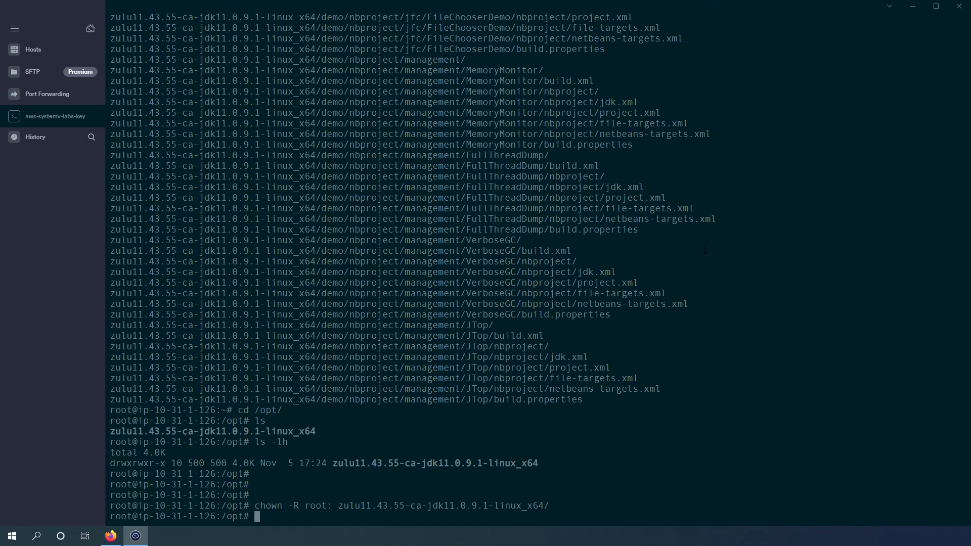
type("ln -s")
key("BackSpace")
key("BackSpace")
key("BackSpace")
key("BackSpace")
key("BackSpace")
key("BackSpace")
Clear the terminal and create a symbolic link named java to zulu11.43.55-ca-jdk11.0.9.1-linux_x64 in /opt.
key("Return")
key("Return")
key("Return")
type("clear")
key("Return")
key("Return")
key("Return")
key("Return")
key("Return")
key("Return")
type("ln -s ")
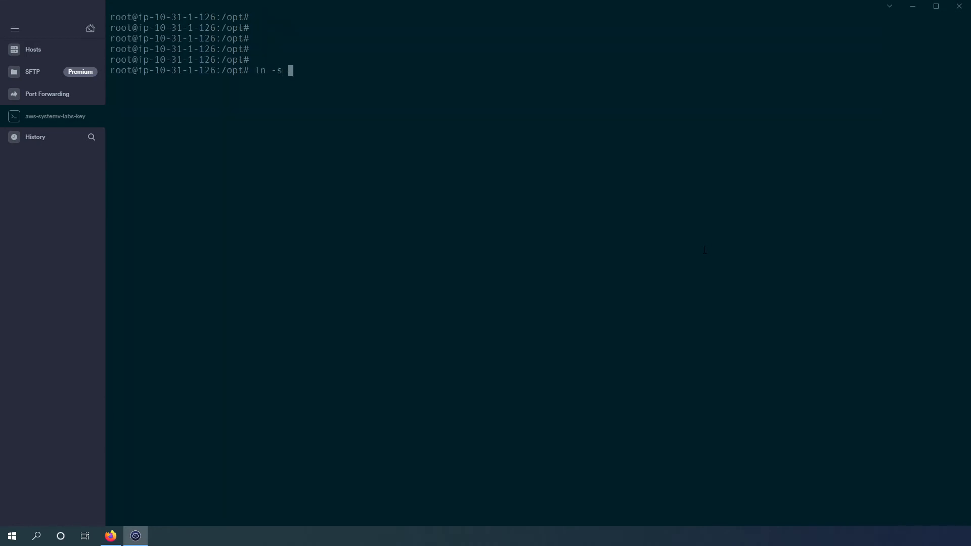
type("zulu11.43.55-ca-jdk11.0.9.1-linux_x64/java")
key("Return")
List the /opt directory in short and detailed form to check the java link and its target.
type("ls")
key("Return")
type("ls -lh")
key("Return")
key("Return")
key("Return")
key("Return")
key("Return")
key("Return")
key("Return")
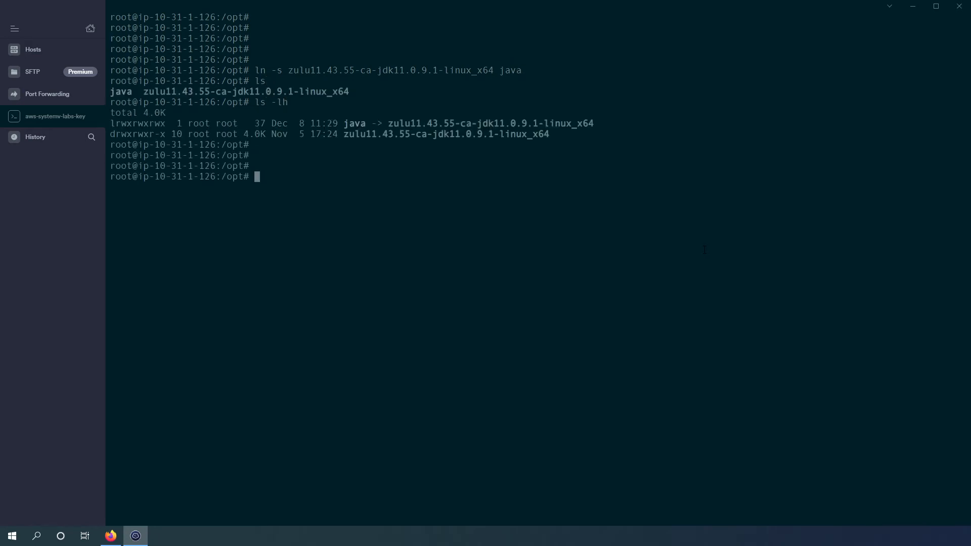
type("cd")
key("Return")
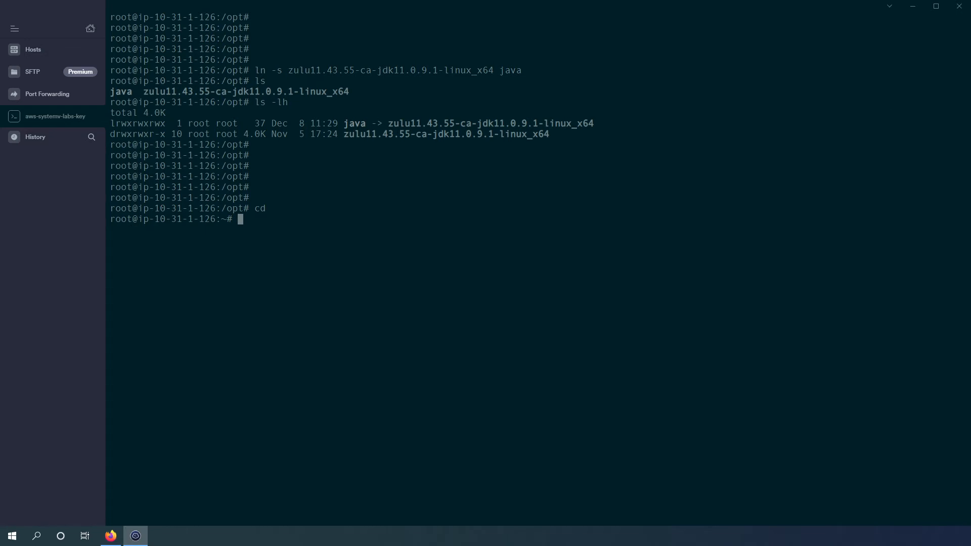
type("wget")
type("https://downloads.apache.org/tomcat/tomcat-9/v9.0.40/bin/apache-tomcat-9.0.40.tar.gz")
key("Return")
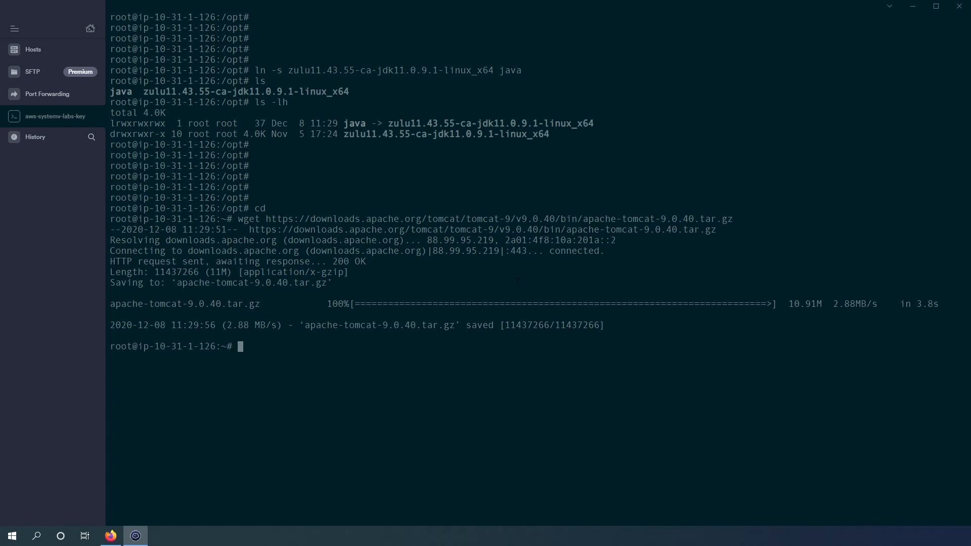
key("Return")
key("Return")
key("Return")
Extract apache-tomcat-9.0.40.tar.gz into /opt/ with tar xvzf.
type("tar ")
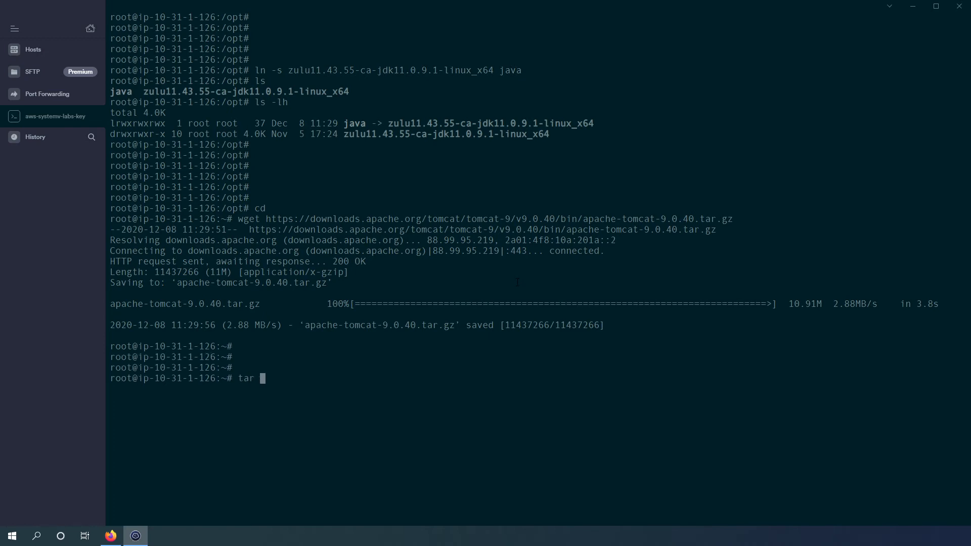
type("xvzf apache-tomcat-9.0.40.tar.gz -C /opt/")
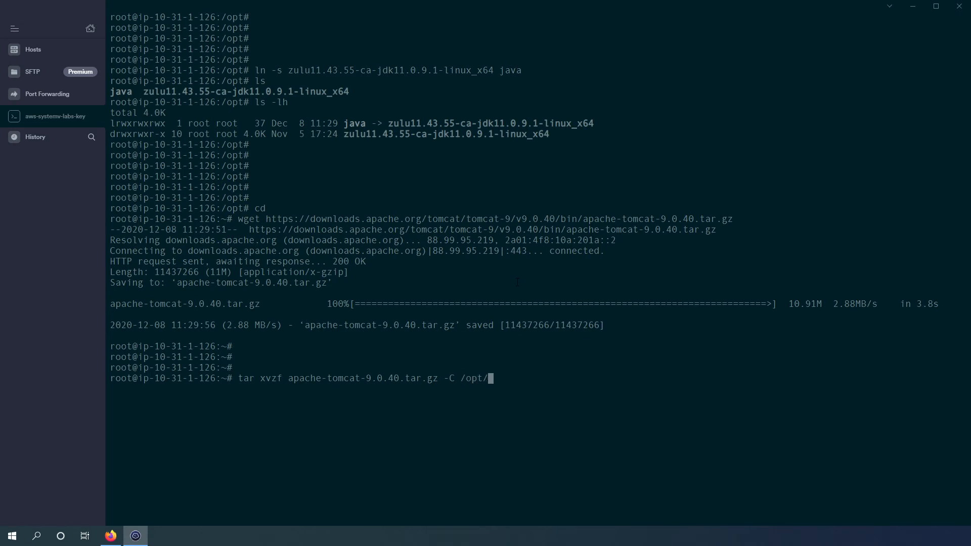
key("Return")
Change to /opt/ and list its contents in short and detailed form to check the extracted Tomcat folder.
type("cd /opt/")
key("Return")
type("ls")
key("Return")
type("ls -lh")
key("Return")
key("Return")
key("Return")
key("Return")
Create a symbolic link named tomcat to apache-tomcat-9.0.40 in /opt.
type("ln -s apache-tomcat-9.0.40/")
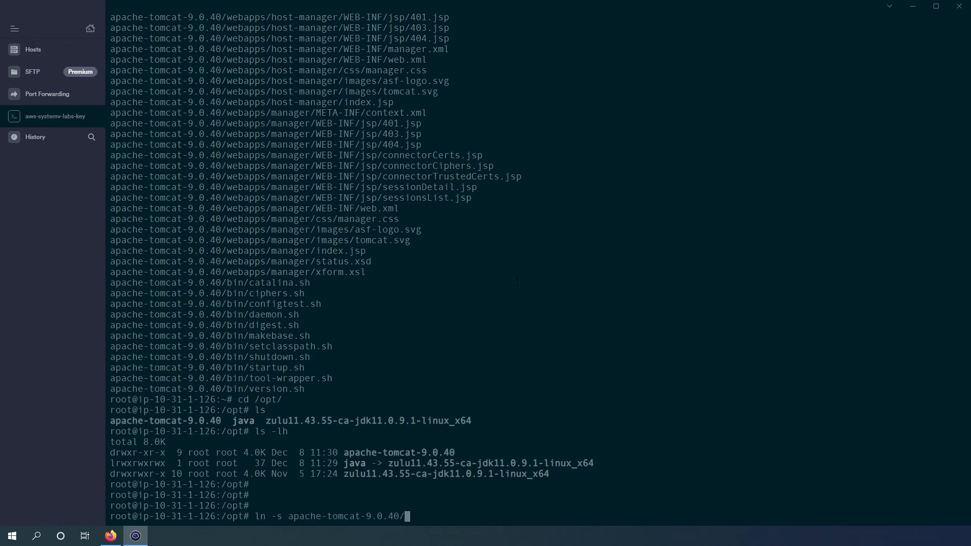
key("BackSpace")
type("tomcat-9.0.40 to")
key("Return")
List /opt in detailed form to check the tomcat link, its target and the file owners.
type("ls -lh")
key("Return")
key("Return")
key("Return")
key("Return")
key("Return")
key("Return")
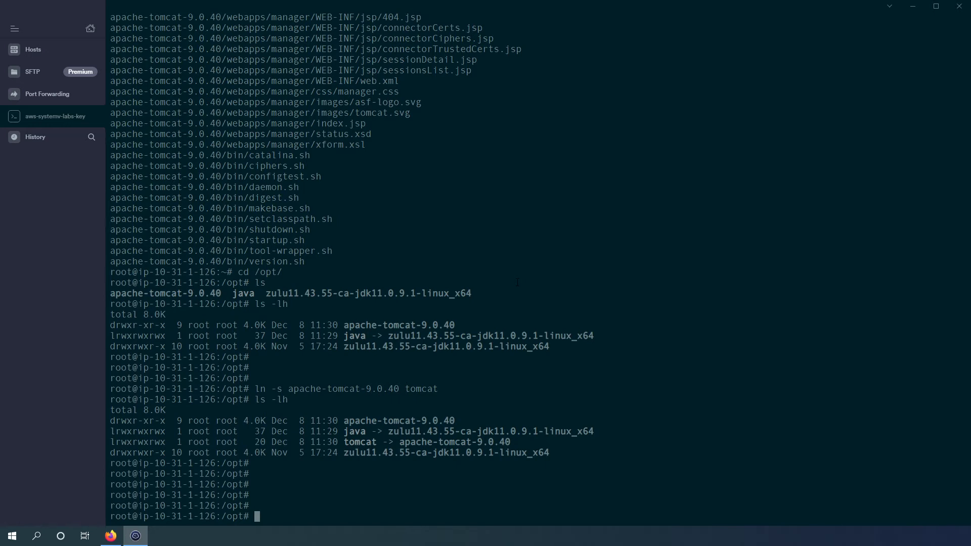
key("Return")
key("Return")
key("Return")
key("Return")
key("Return")
key("Return")
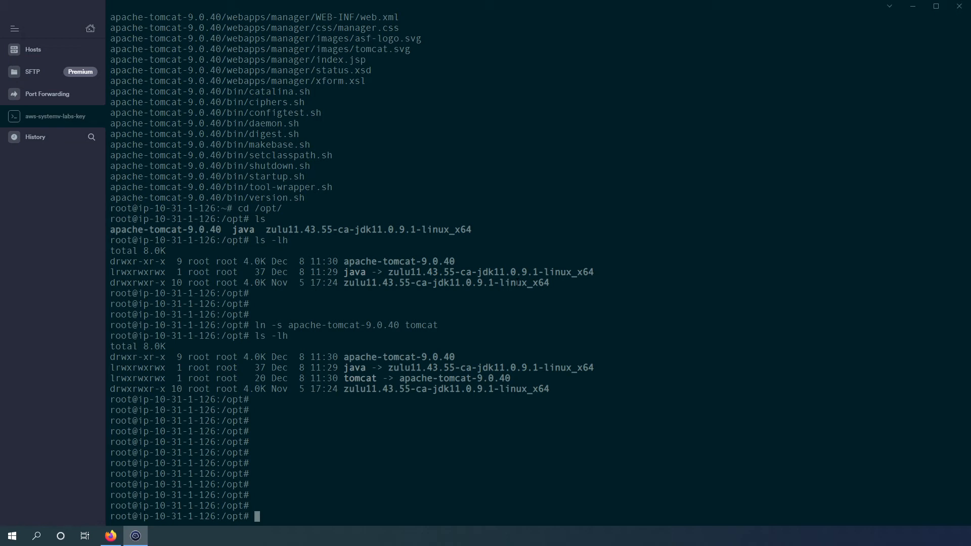
Clear the terminal and create the system account tomcat with useradd.
type("clear")
key("Return")
key("Return")
key("Return")
key("Return")
type("useradd tomcat")
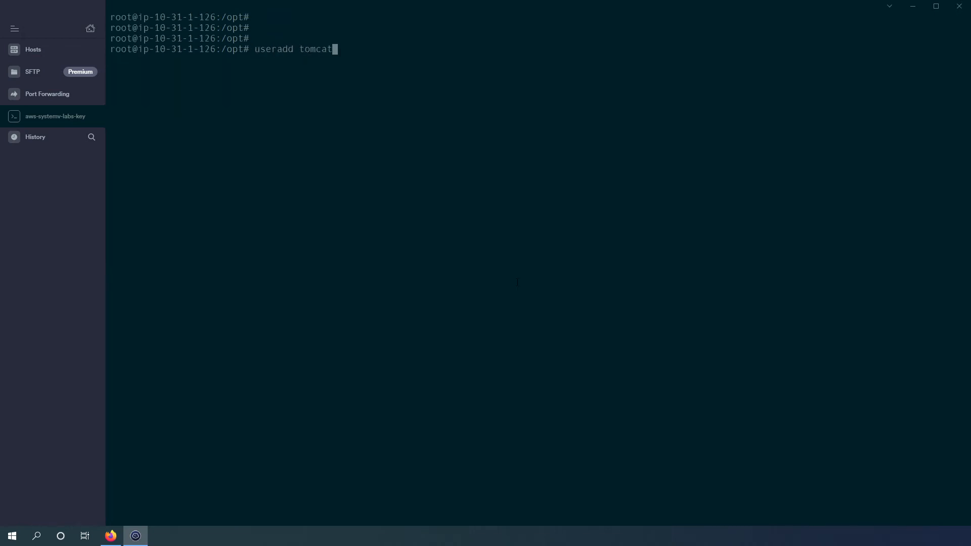
key("Return")
key("Return")
key("Return")
key("Return")
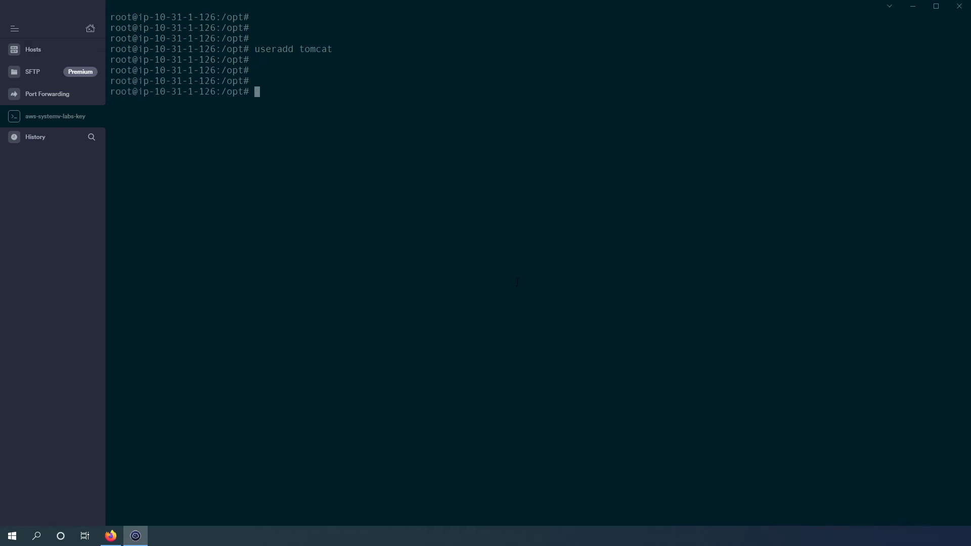
List the contents of /home/ and of the current /opt directory.
type("ls /home/")
key("Return")
type("ls")
key("Return")
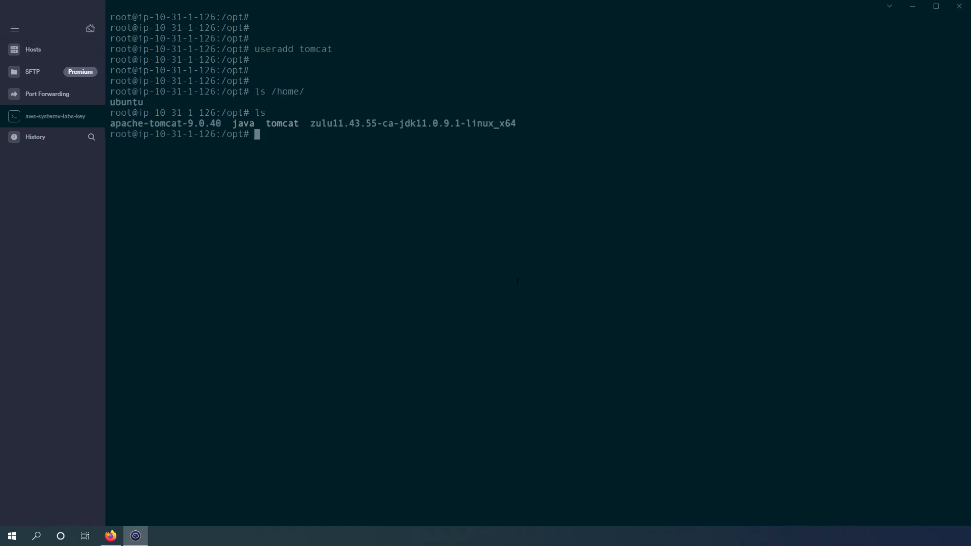
key("Return")
key("Return")
key("Return")
key("Return")
key("Return")
key("Return")
key("Return")
Delete the tomcat user account with userdel.
type("de")
key("BackSpace")
key("BackSpace")
type("userdel tomcat")
key("Return")
key("Return")
key("Return")
key("Return")
key("Return")
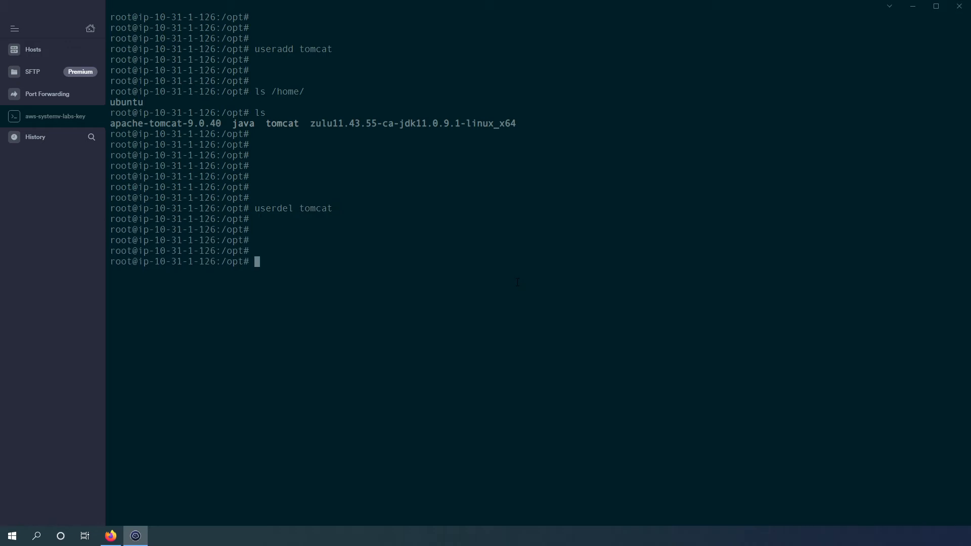
Add the user tomcat with adduser, enter and confirm its password, accept the default user information and confirm it as correct.
type("adduser tomcat")
key("Return")
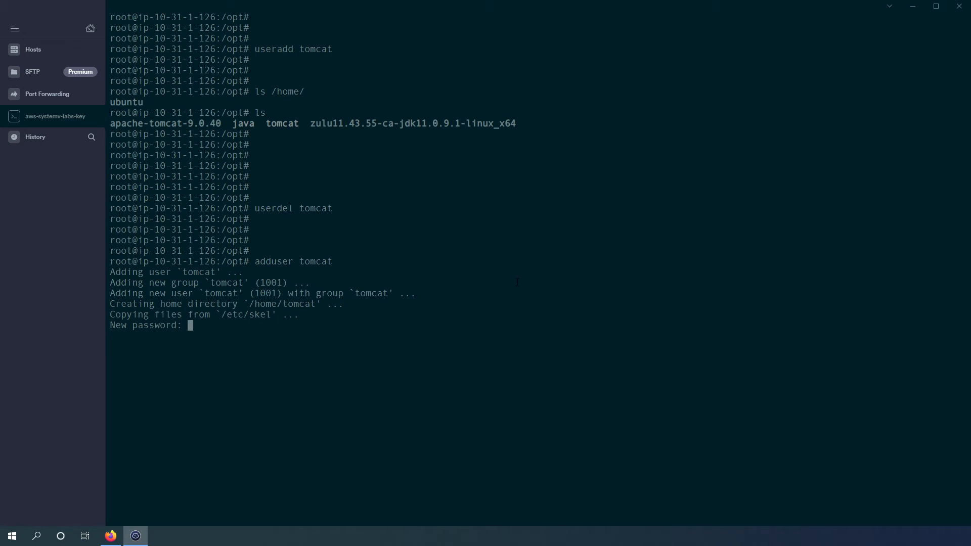
key("Return")
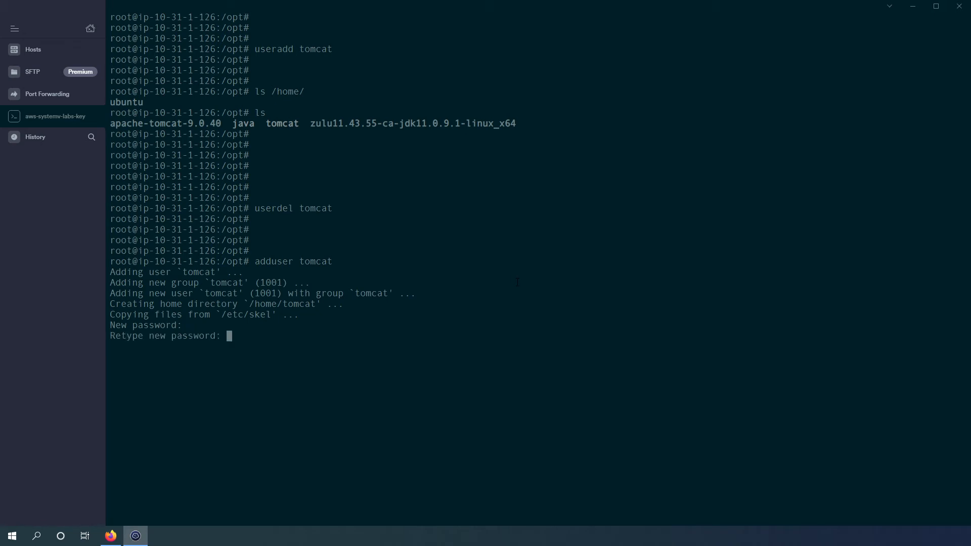
key("Return")
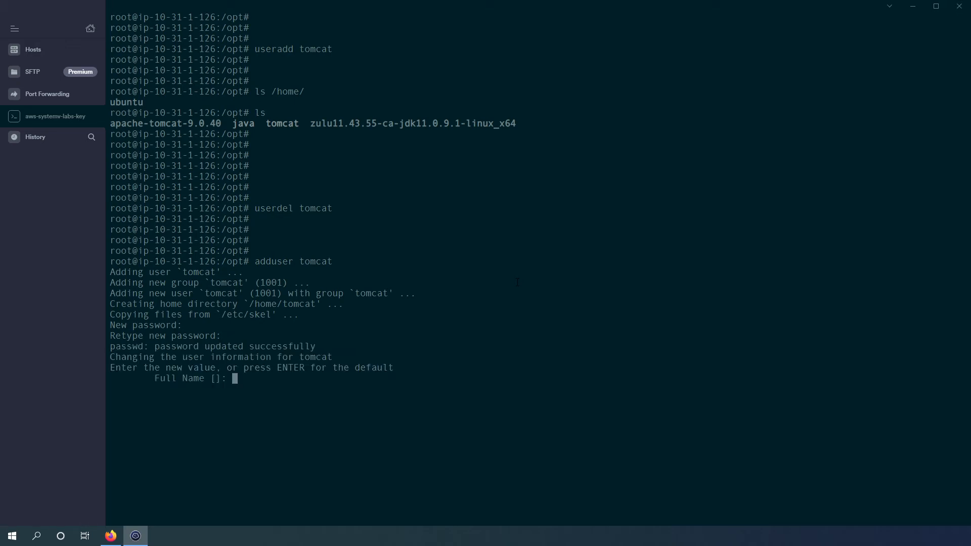
key("Return")
key("Return")
key("Return")
key("Return")
key("Return")
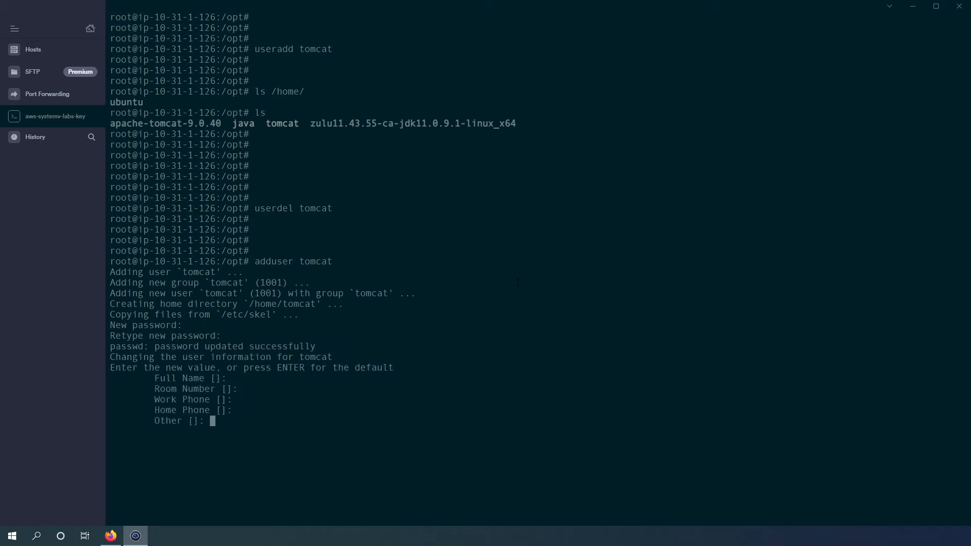
type("y")
key("Return")
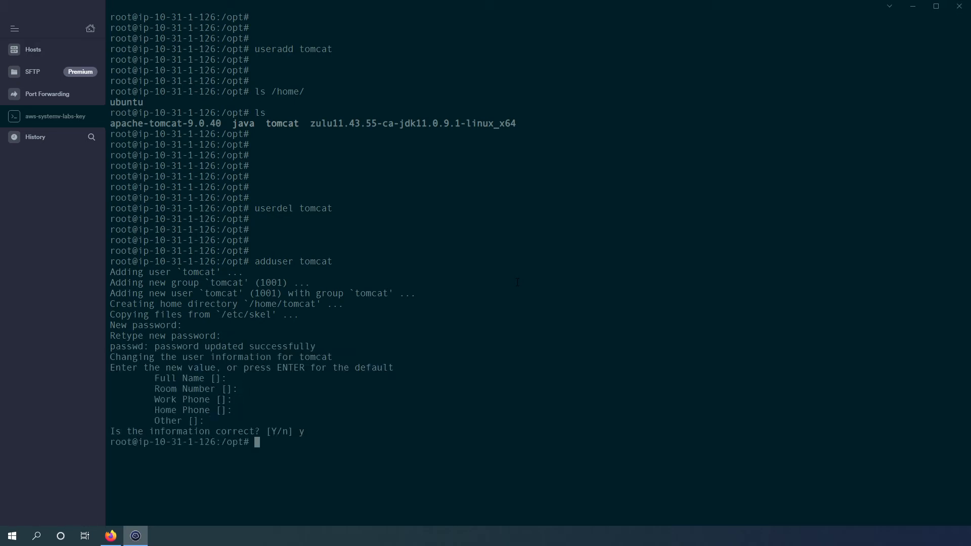
Change to the /home/ directory and list its contents, including in long human-readable format.
key("Return")
key("Return")
key("Return")
type("cd /home/")
key("Return")
type("ls")
key("Return")
type("ls -lh")
key("Return")
key("Return")
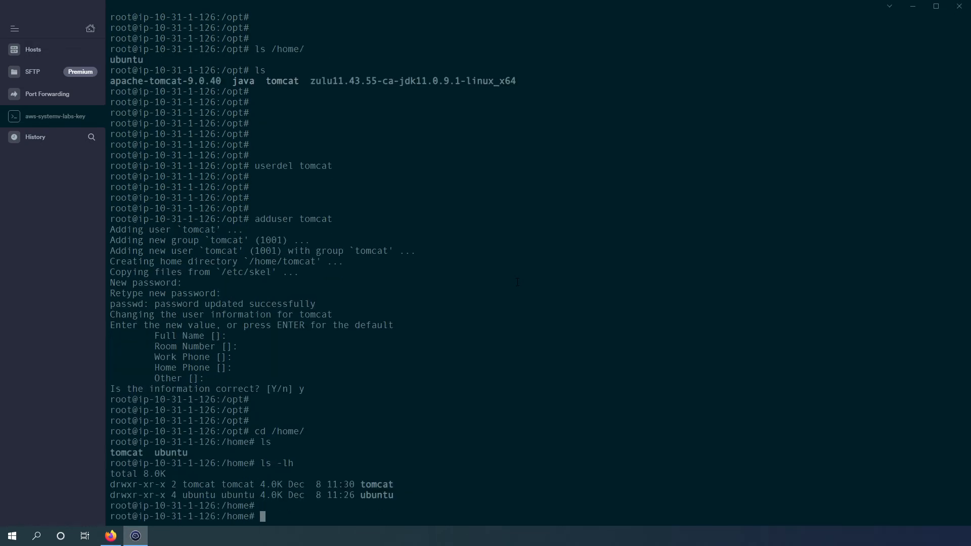
Cancel the stray backslash entry and clear the terminal screen.
type("\\")
key("Return")
key("ctrl+c")
key("Return")
key("Return")
key("Return")
type("clear")
key("Return")
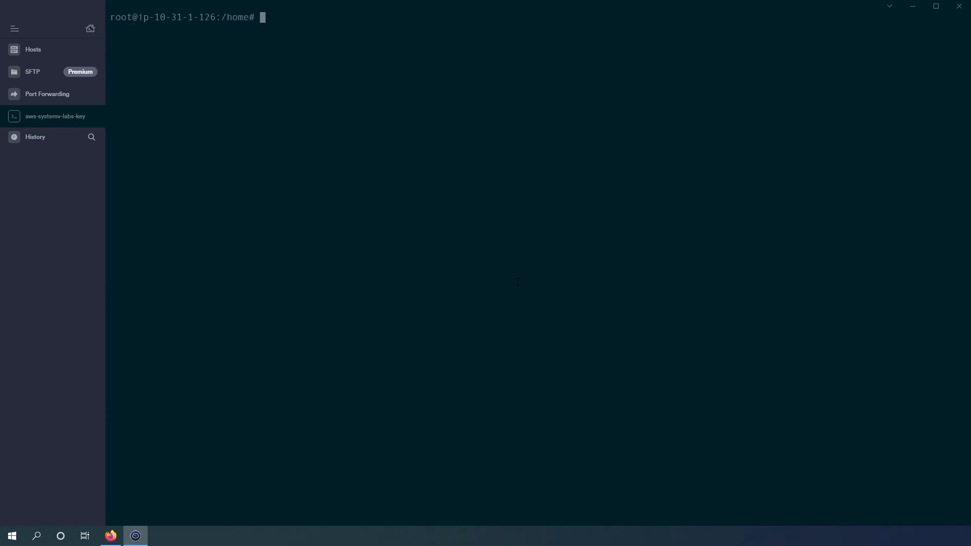
Switch to a login shell as the tomcat user and list its home directory in long format.
type("su - tomcat")
key("Return")
type("ls")
key("Return")
type("ls -lh")
key("Return")
key("Return")
key("Return")
key("Return")
key("Return")
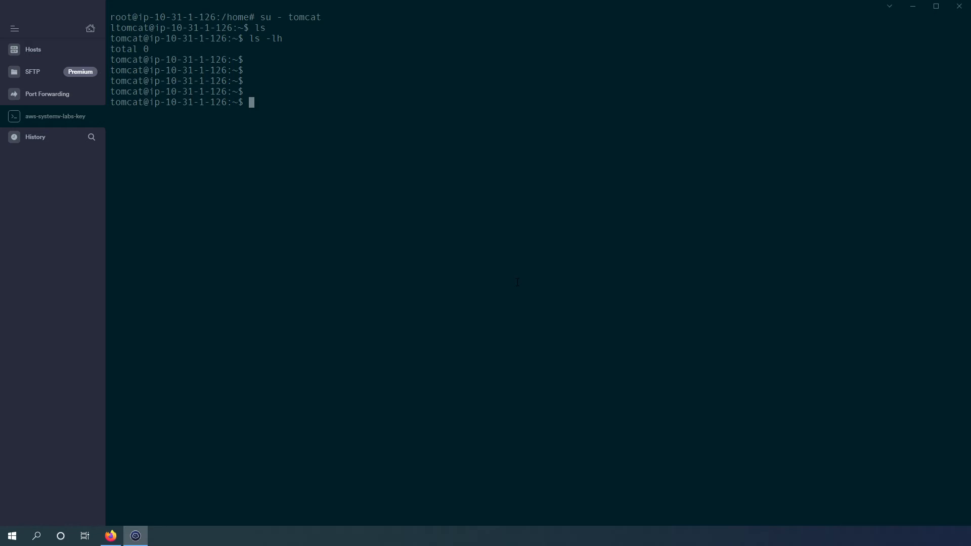
List the contents of /opt/ and a long listing of the tomcat home directory.
type("ls /opt/")
key("Return")
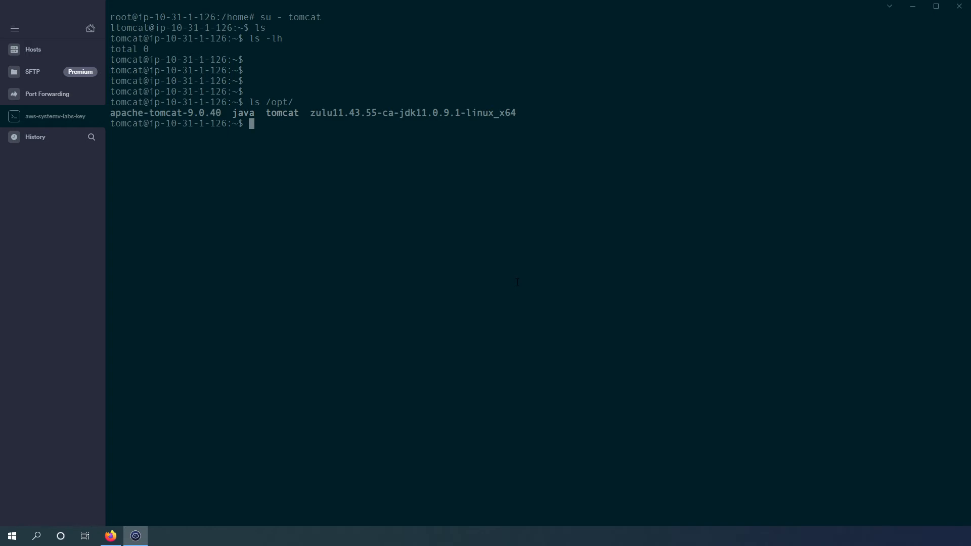
type("ls -lh")
key("Return")
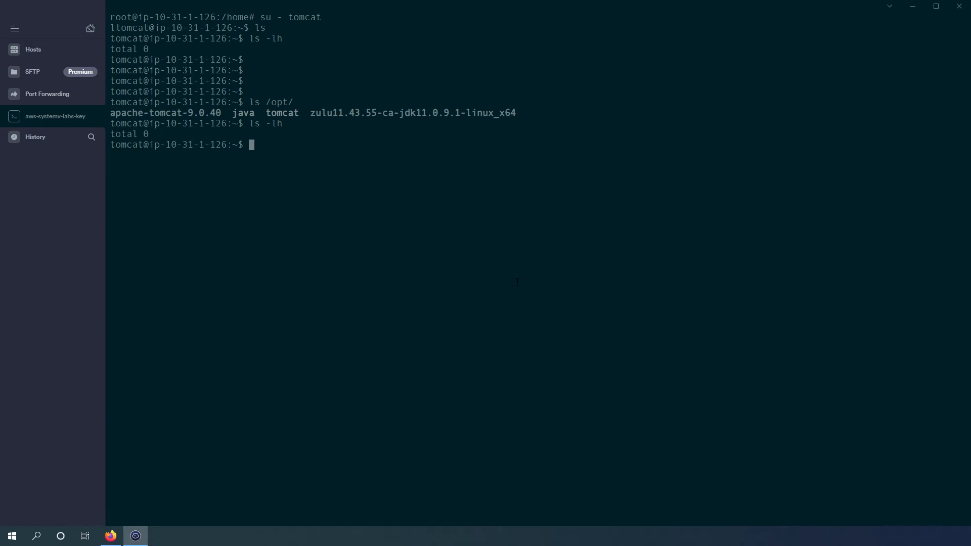
Create a directory named was in the tomcat home directory and list the home directory in long format.
type("mkdir")
key("BackSpace")
key("BackSpace")
key("BackSpace")
key("BackSpace")
key("BackSpace")
type("kdir was")
key("Return")
type("ls -lh")
key("Return")
Change into the was directory and list its contents, including in long format.
type("cd was/")
key("Return")
type("ls")
key("Return")
type("ls -lh")
key("Return")
key("Return")
key("Return")
key("Return")
key("Return")
key("Return")
key("Return")
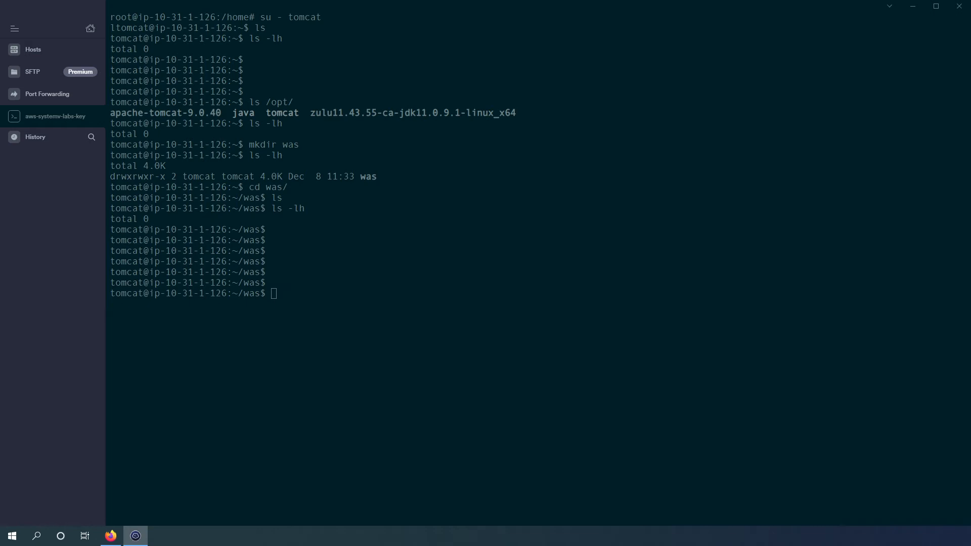
Create the directories bin, lib, logs, run, temp, webapps and work inside was, and list them in long format.
left_click(670, 170)
type("mkdir bin lib logs run temp w")
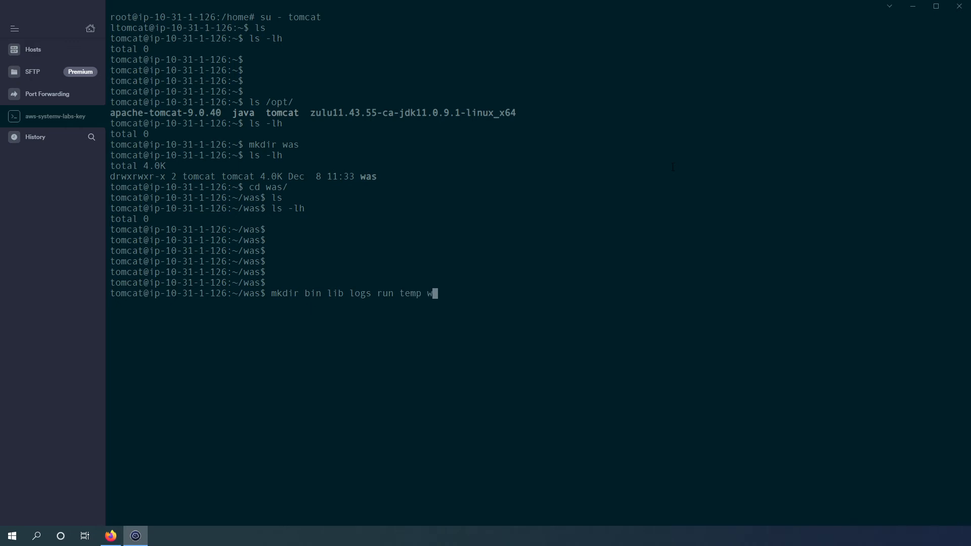
type("ebapps work")
key("Return")
type("ls -lh")
key("Return")
key("Return")
key("Return")
key("Return")
key("Return")
key("Return")
key("Return")
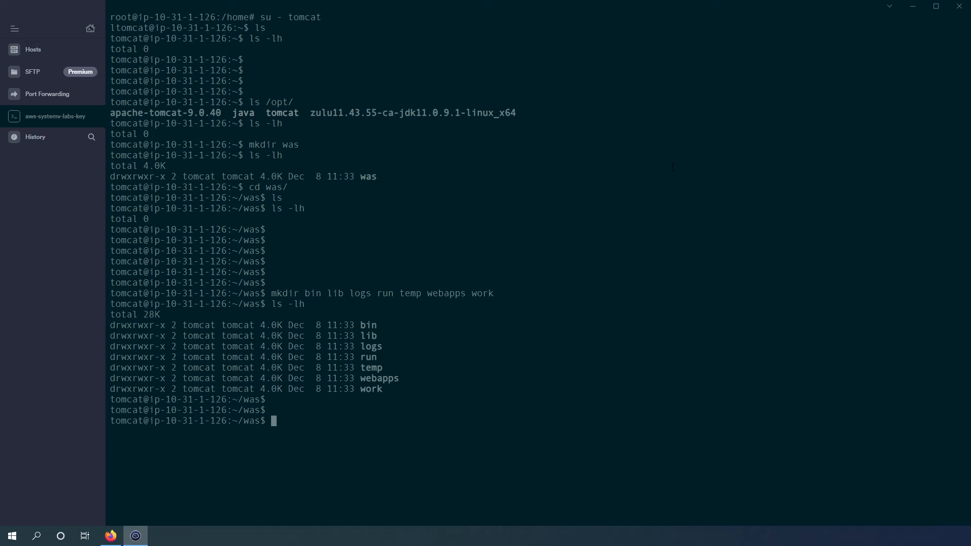
Try to copy /opt/tomcat/conf into was in verbose archive mode, list the directory, and force-remove conf/ recursively.
type("cp -a")
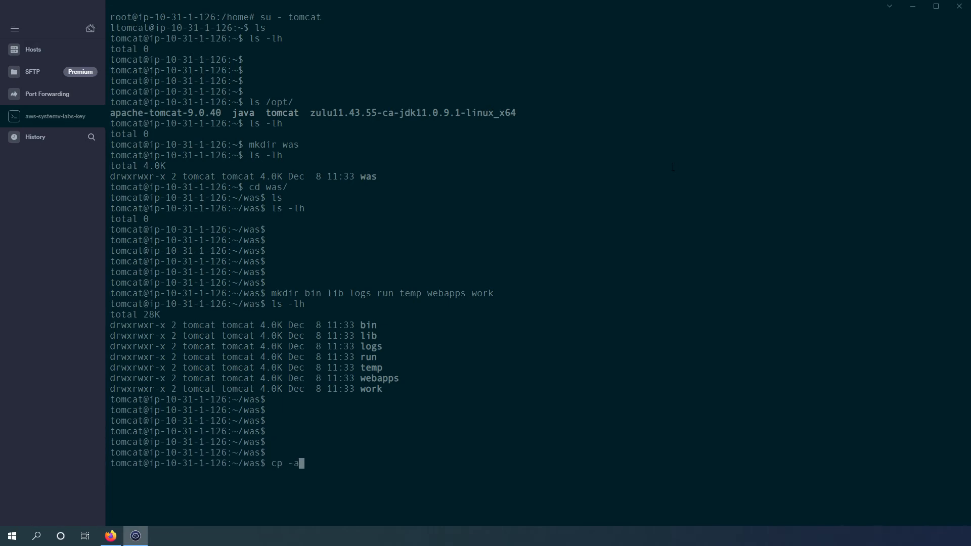
type("v /opt/tomcat/conf .")
key("Return")
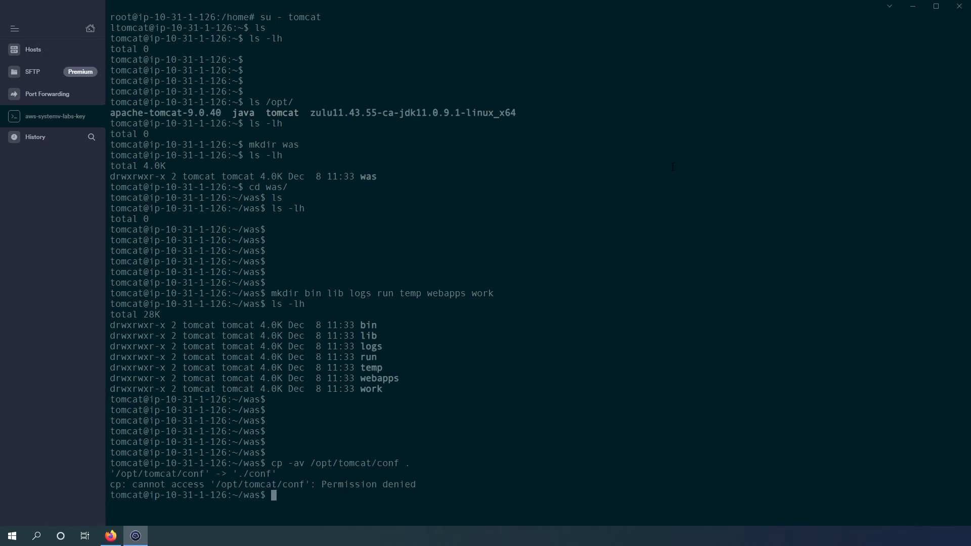
type("ls -lh")
key("Return")
key("Return")
key("Return")
key("Return")
key("Return")
key("Return")
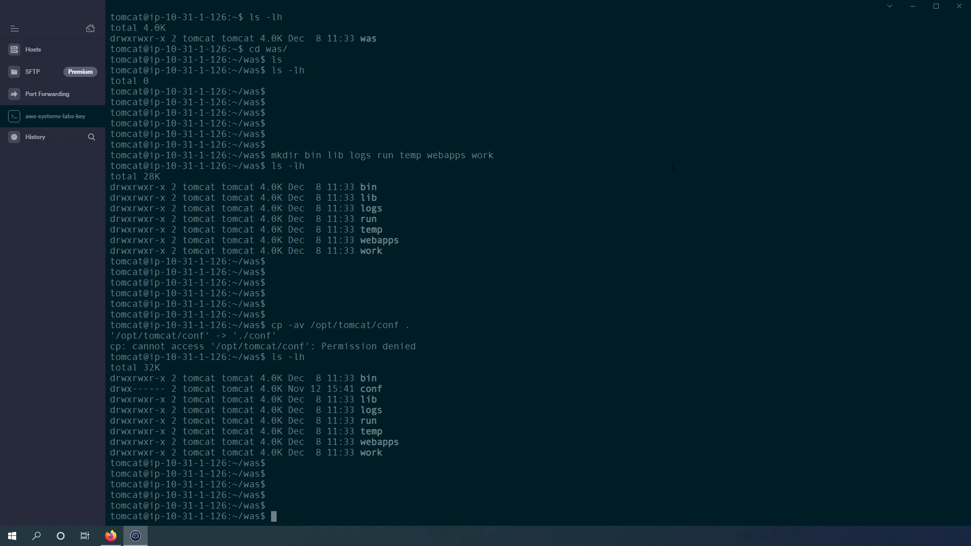
type("rm -rf conf/")
key("Return")
Exit the tomcat session to return to root, change into /home/tomcat/was and list its contents in long format.
type("exit")
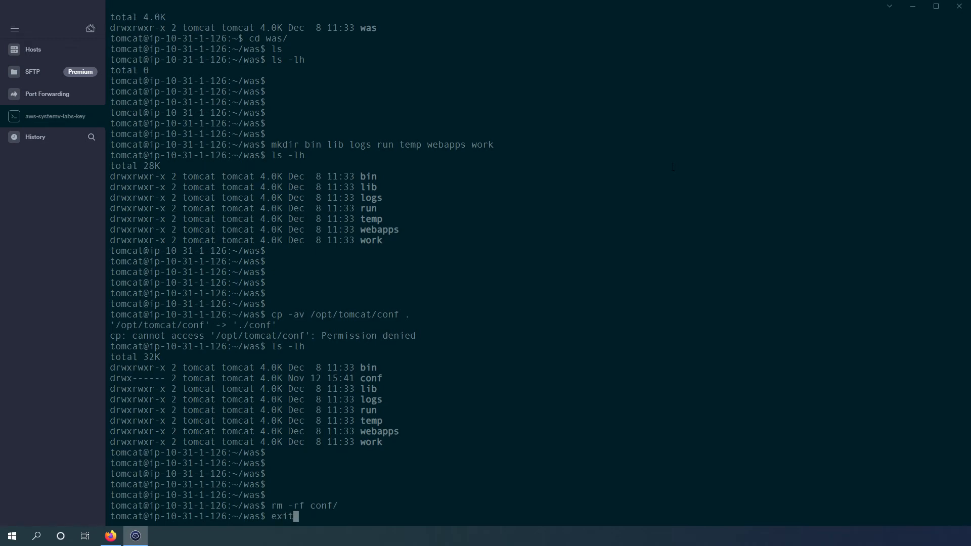
key("Return")
type("cd tomcat/")
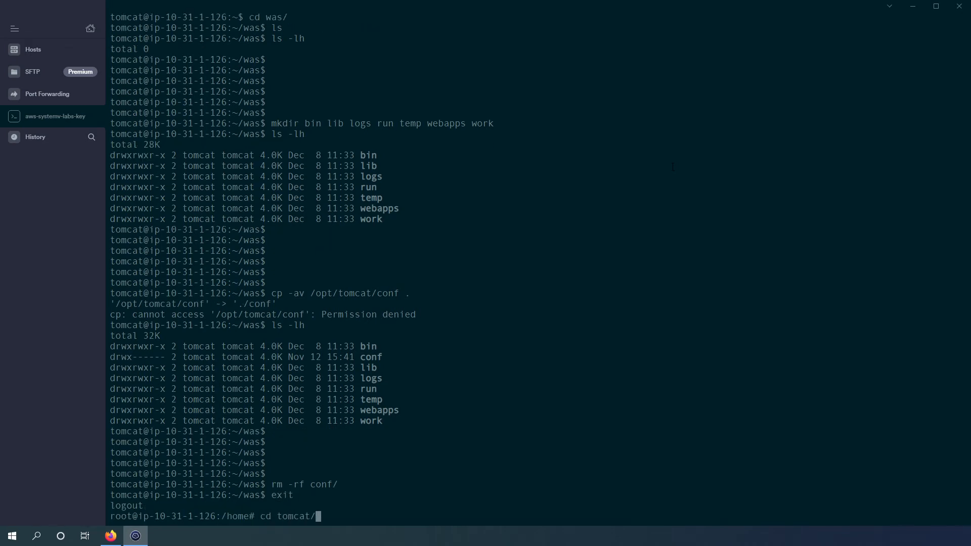
key("Return")
type("ls")
key("Return")
type("ls -lh")
key("Return")
type("cd was/")
key("Return")
type("ls")
key("Return")
type("ls -lh")
key("Return")
Copy /opt/tomcat/conf into the was directory in archive mode as root and list the directory in long format.
type("cp -a /")
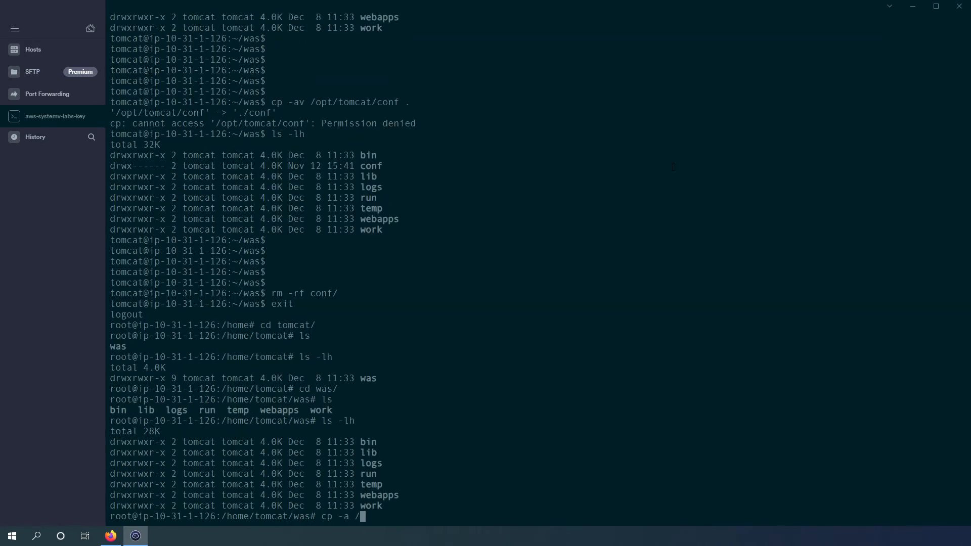
type("opt/tomcat/conf .")
key("Return")
type("ls -lh")
key("Return")
Change the owner and group of conf/ recursively to tomcat and list the was directory in long format.
type("chow")
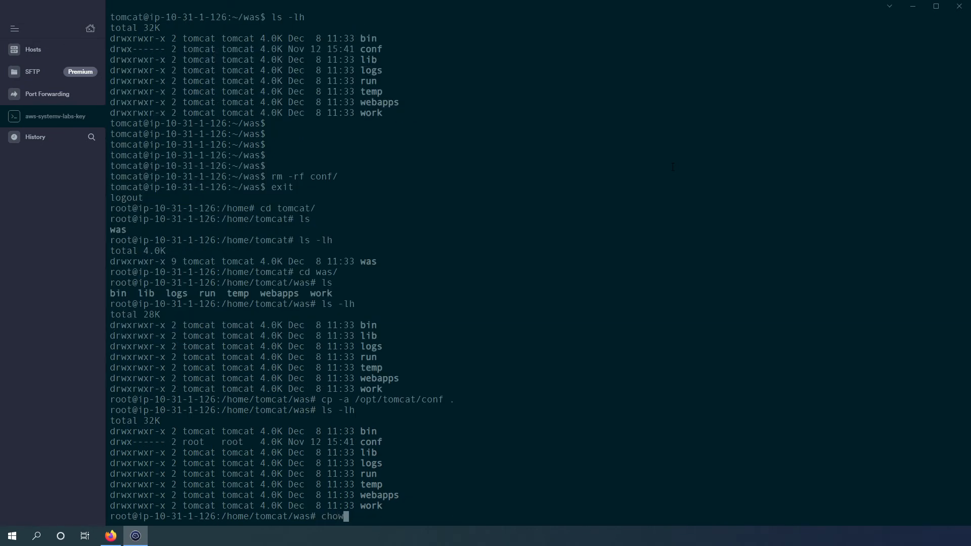
type("n -R tomcat: conf/")
key("Return")
type("ls -lh")
key("Return")
key("Return")
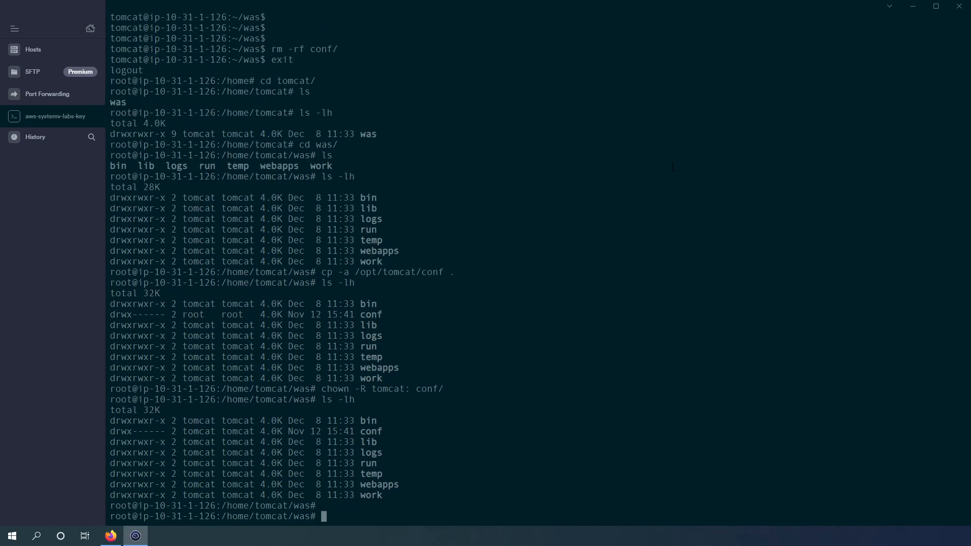
key("Return")
key("Return")
key("Return")
Switch from root back to a tomcat login shell and list the home directory.
type("su - tomcat")
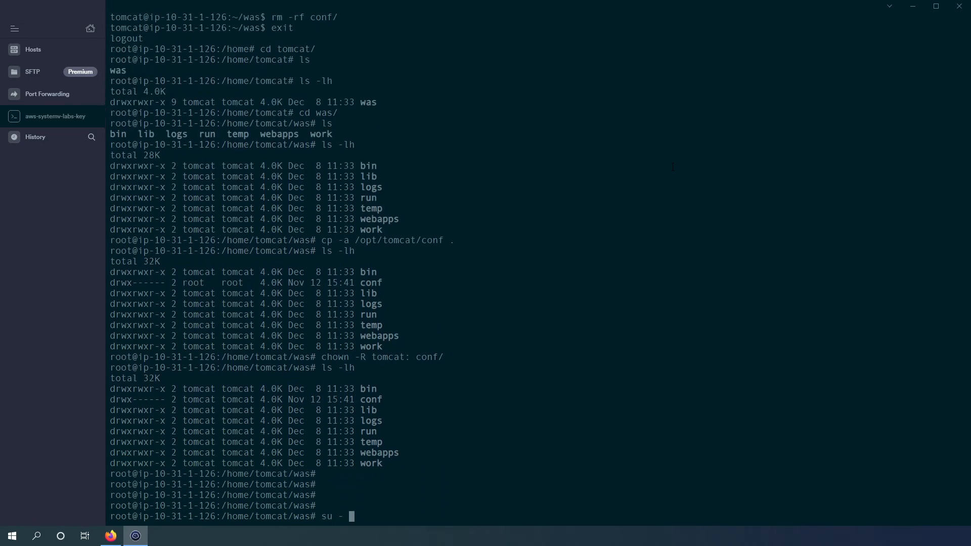
key("Return")
type("ls")
key("Return")
type("ls -lh")
key("Return")
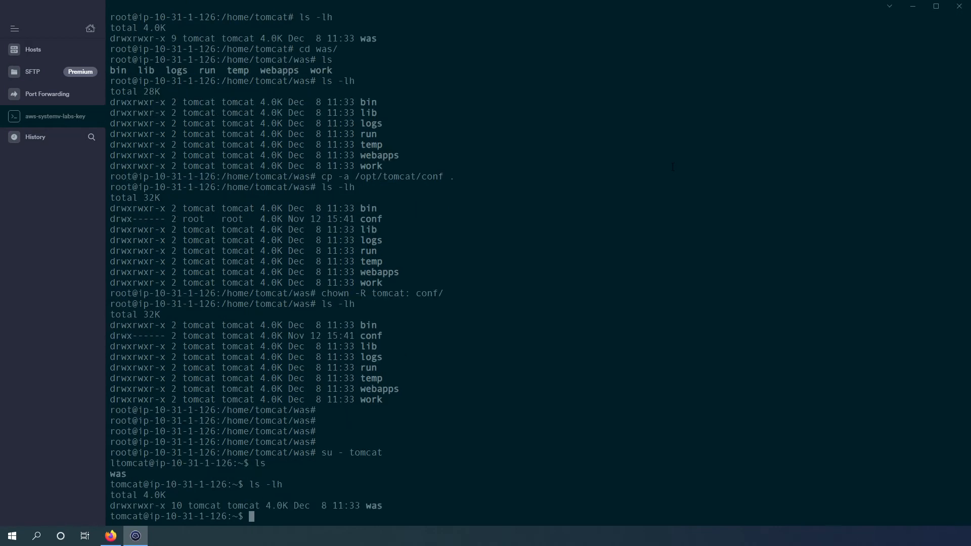
Enter the was directory as tomcat and list its contents and those of conf/ in long format.
key("Return")
key("Return")
type("cd w")
key("Tab")
key("Return")
type("ls")
key("Return")
type("ls -lh")
key("Return")
key("Return")
key("Return")
key("Return")
key("Return")
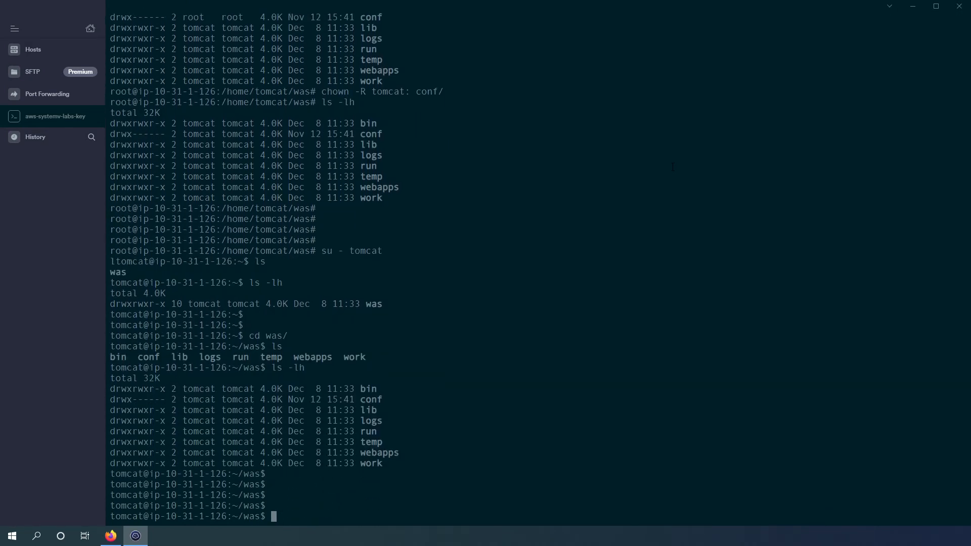
type("ls -lh conf/")
key("Return")
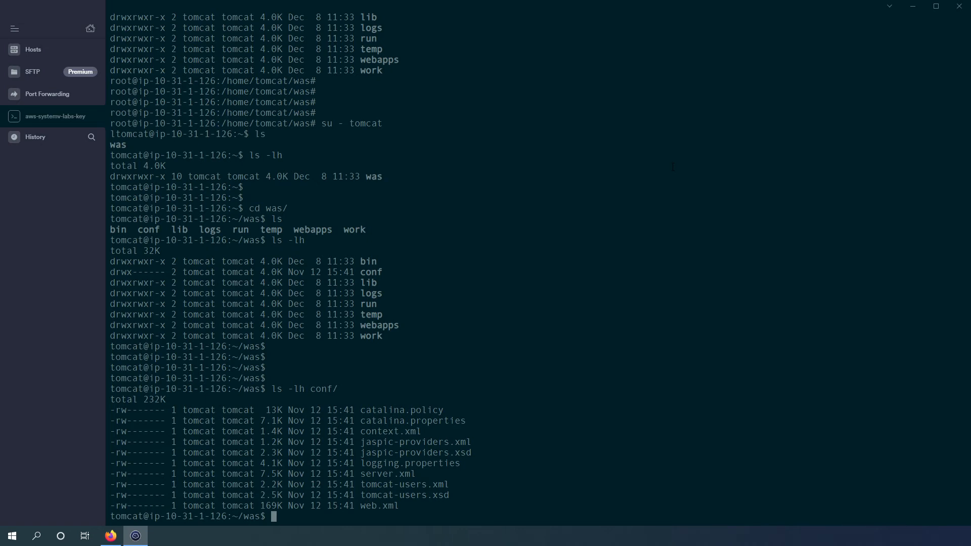
Go back up to the tomcat home directory and list its contents in long format.
type("cd ..")
key("Return")
type("ls")
key("Return")
type("ls -")
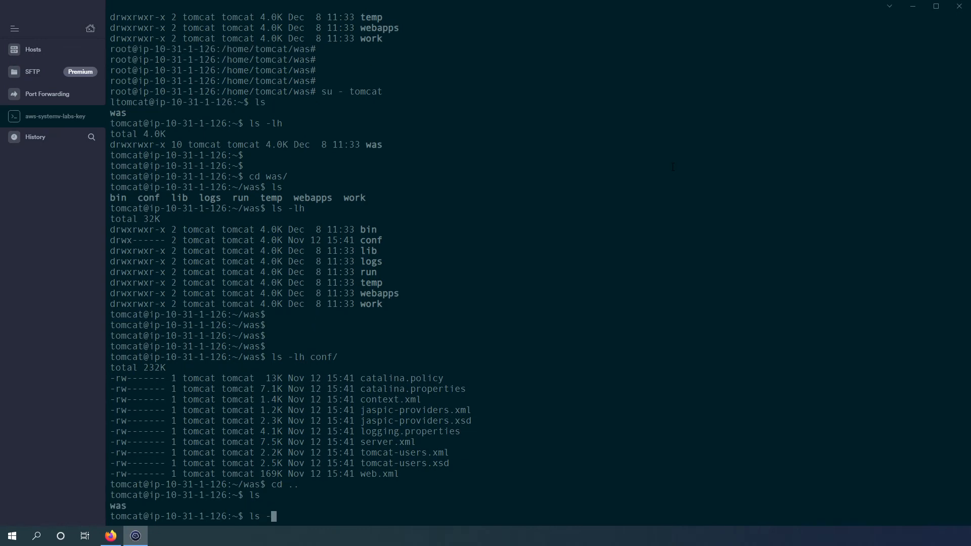
type("lh")
key("Return")
key("Return")
key("Return")
key("Return")
Re-enter the was directory and list its subfolders in plain and long format.
type("cd was/")
key("Return")
type("ls")
key("Return")
type("ls -lh")
key("Return")
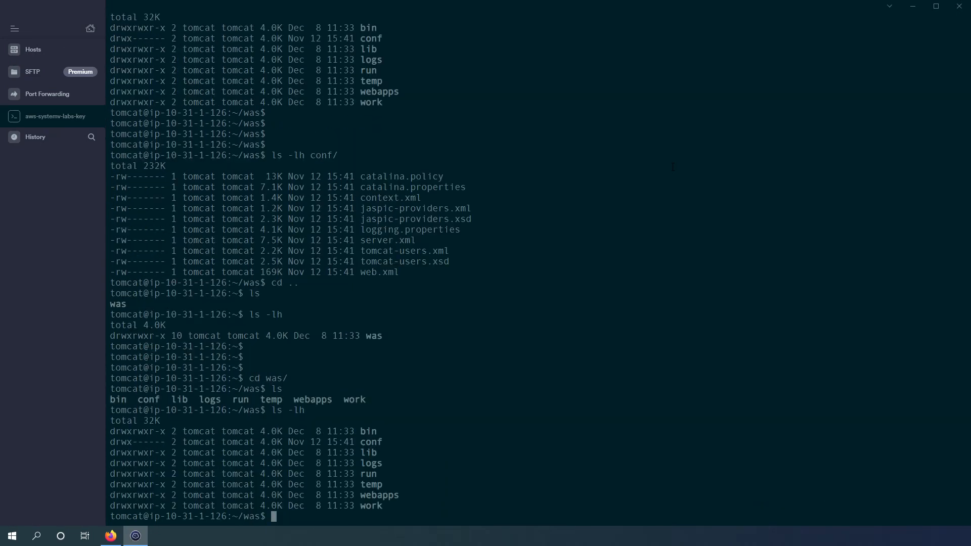
key("Return")
key("Return")
Enter the bin directory inside was and list its contents in long format.
type("cd bin/")
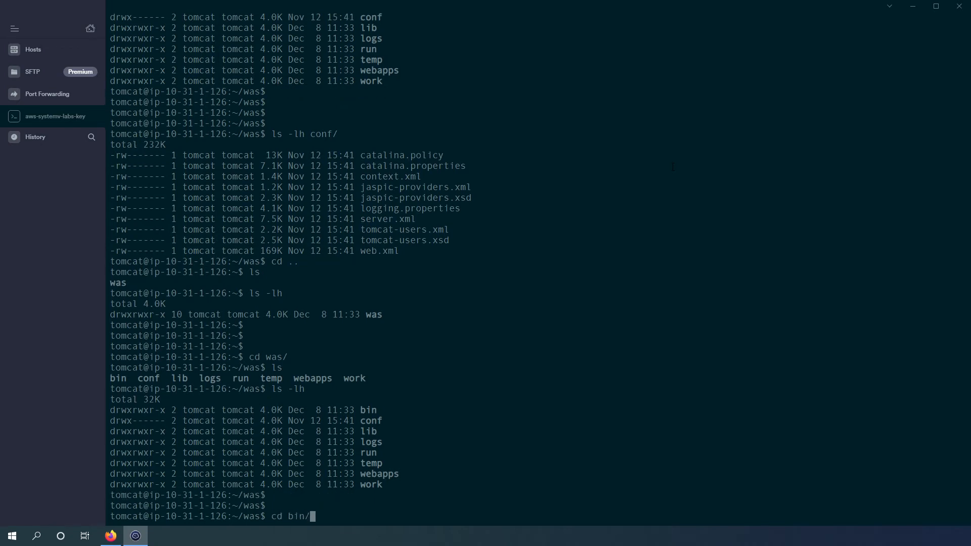
key("Return")
type("ls")
key("Return")
type("ls -lh")
key("Return")
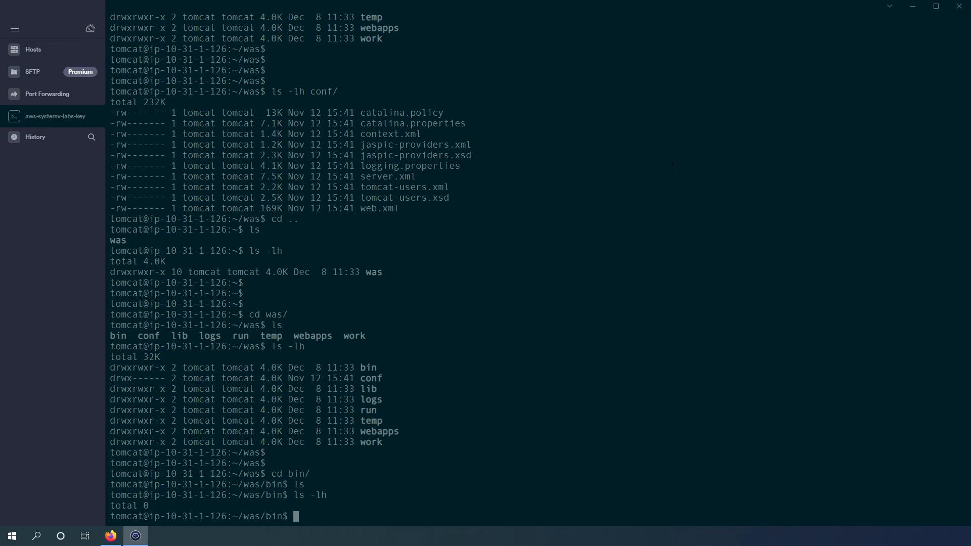
Create setenv.sh in vim with the shebang line #!/bin/sh followed by blank lines.
type("vim setenv.sh")
key("Return")
type("i")
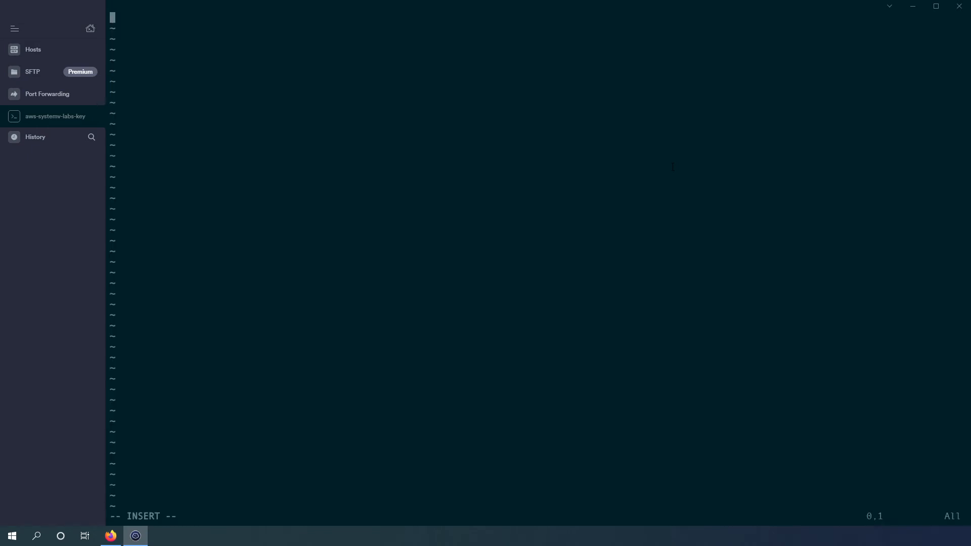
type("#/bin/sh")
key("BackSpace")
key("BackSpace")
key("BackSpace")
key("BackSpace")
key("BackSpace")
key("BackSpace")
key("BackSpace")
type("!/bin/sh")
key("Return")
key("Return")
key("Return")
Add export lines to setenv.sh setting JAVA_HOME and JAVA_JRE both to /opt/java.
type("export JAVA")
type("_HOME=")
type("/us")
key("BackSpace")
key("BackSpace")
type("opt/")
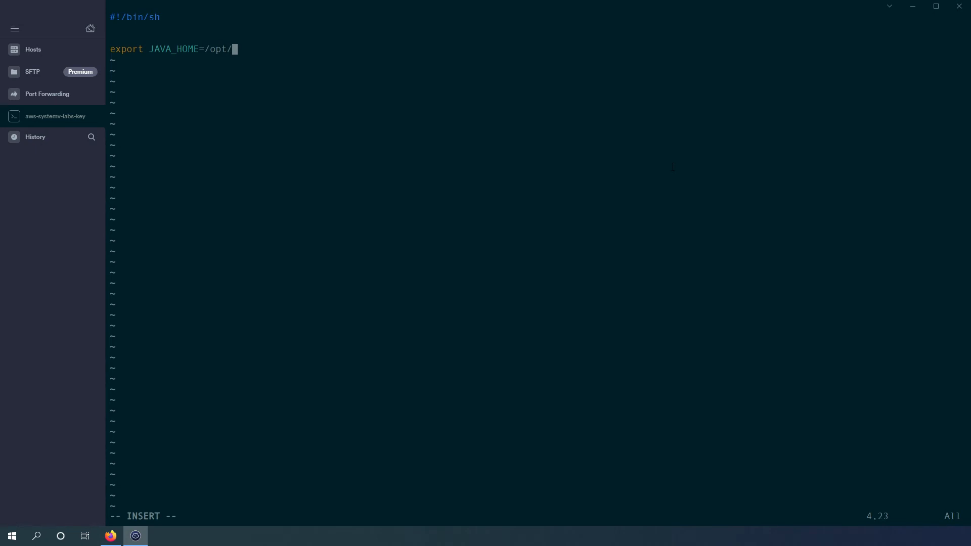
type("java")
key("Return")
type("export JAVA_JRE=/opt/java")
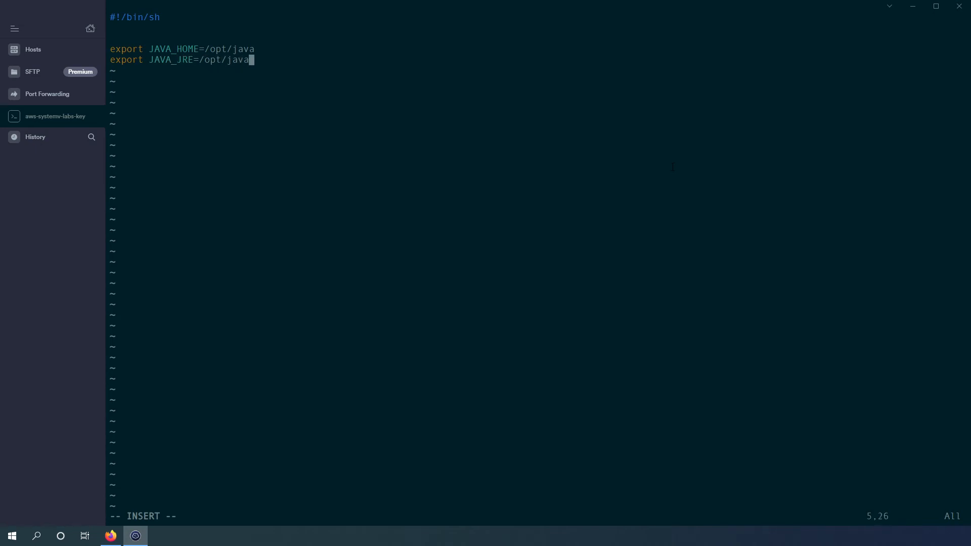
Add the line export PATH=$PATH:$JAVA_HOME/bin:$JAVA_JRE/bin to setenv.sh, followed by a blank line.
key("Return")
type("P")
type("xport ")
type("PA")
type("TH=")
type("$")
type("H")
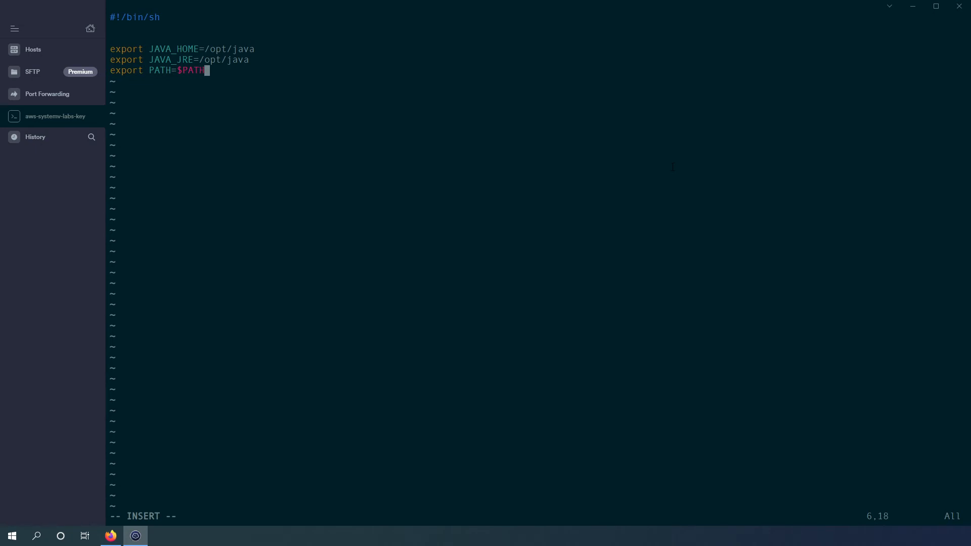
type(":$JAVA_HOME/bin:$JA")
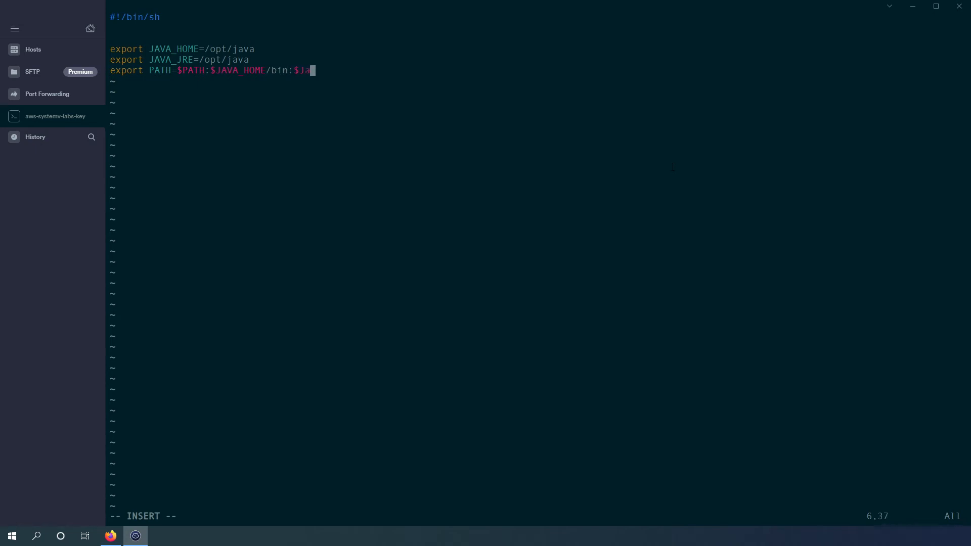
type("VA_JRE/bin")
key("Return")
key("Return")
Paste JAVA_OPTS exports (-server, egd urandom) and CATALINA_OPTS exports (NewRatio=3, DisableExplicitGC, heap dump on OutOfMemoryError, GC logging to was/logs) into setenv.sh.
key("alt+Tab")
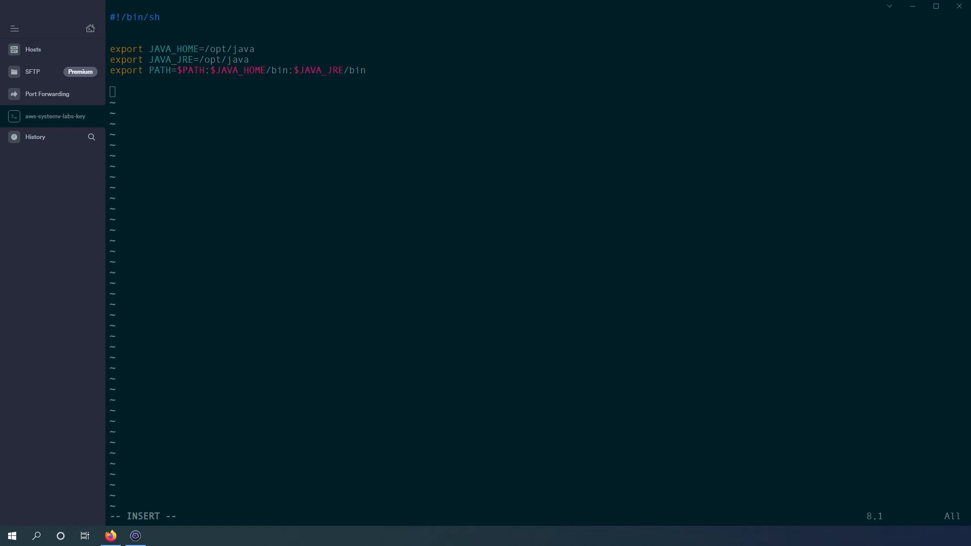
left_click(481, 135)
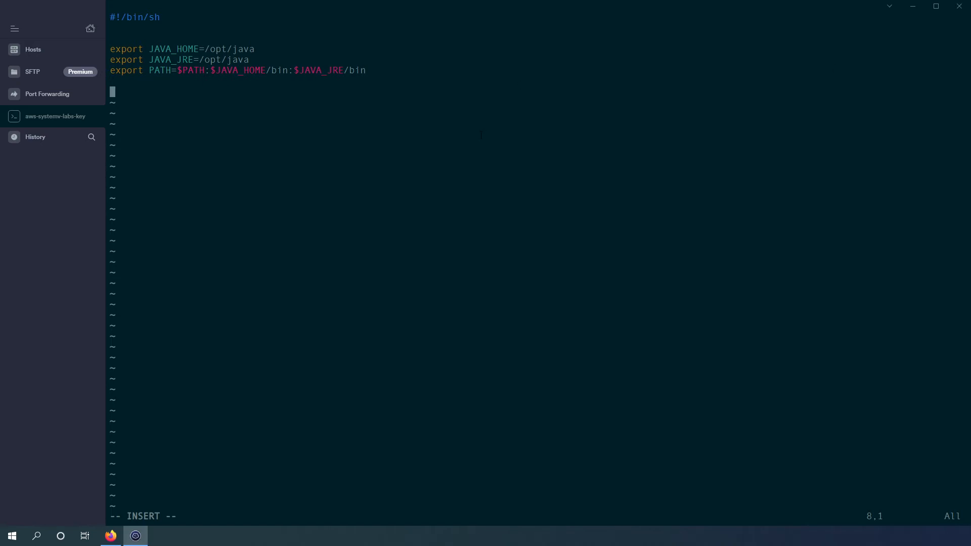
type("export JAVA_OPTS=\" ${JAVA_OPTS} -server\" export JAVA_OPTS=\" ${JAVA_OPTS} -Djava.security.egd=file:/dev/./urandom\"  export CATALINA_OPTS=\" ${CATALINA_OPTS} -XX:NewRatio=3\" export CATALINA_OPTS=\" ${CATALINA_OPTS} -XX:+DisableExplicitGC\" export CATALINA_OPTS=\" ${CATALINA_OPTS} -XX:+HeapDumpOnOutOfMemoryError\" export CATALINA_OPTS=\" ${CATALINA_OPTS} -XX:HeapDumpPath=/home/${INSTANCE_OWNER}/was/logs\" export CATALINA_OPTS=\" ${CATALINA_OPTS} -verbosegc -XX:+PrintGCDetails\" export CATALINA_OPTS=\" ${CATALINA_OPTS} -Xloggc:/home/${INSTANCE_OWNER}/was/logs/gc_`date \"+%Y%m%d%H\"`.log\"")
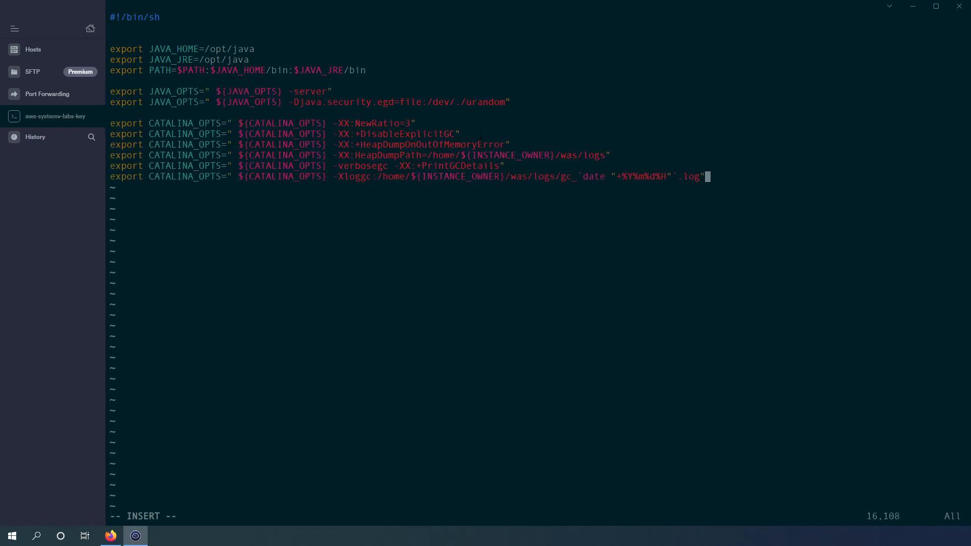
Insert the comment "## Tomcat conf" above the first JAVA_OPTS export, keeping a blank line after the PATH export.
key("Escape")
key("Up")
key("Up")
key("Up")
key("Up")
key("Up")
key("Up")
key("Up")
key("Up")
key("Up")
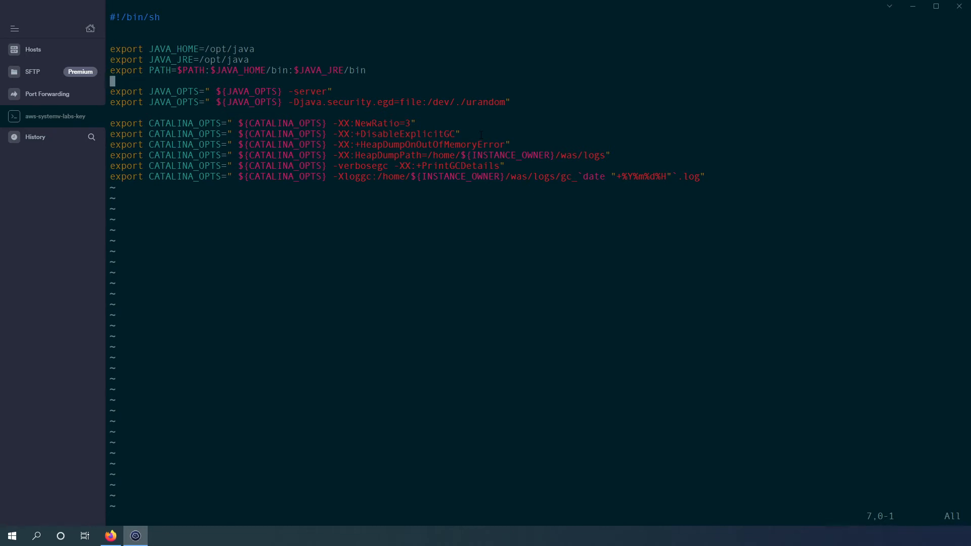
key("i")
key("Return")
type("## Tomcat conf")
key("Escape")
Examine the JAVA_OPTS and CATALINA_OPTS export lines in setenv.sh.
key("j")
key("j")
key("shift+v")
key("Escape")
key("j")
key("j")
key("j")
key("j")
key("j")
key("j")
key("j")
key("k")
key("k")
key("k")
key("k")
key("k")
key("j")
key("j")
key("j")
key("j")
key("j")
key("k")
key("k")
key("k")
key("k")
key("k")
key("k")
key("k")
key("k")
key("Escape")
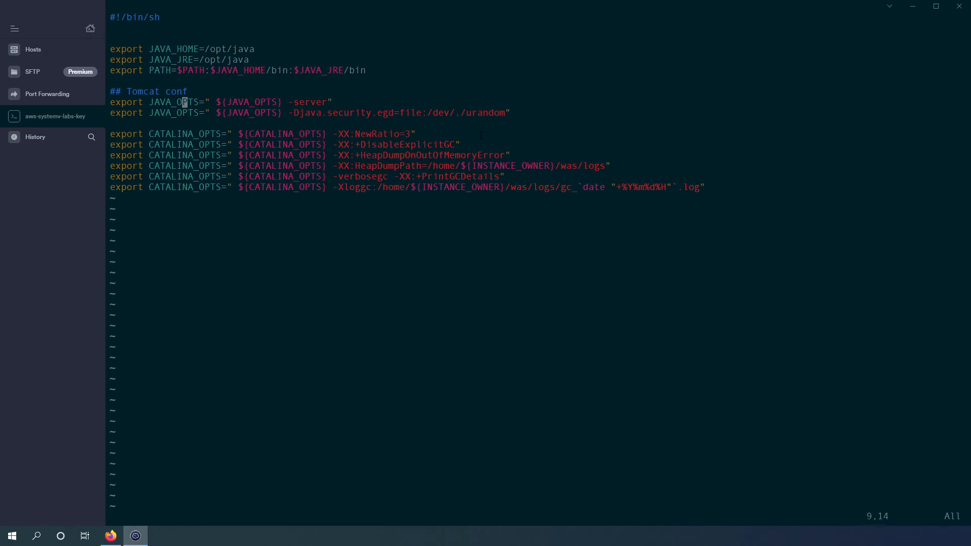
Save and close setenv.sh, and list the bin directory in long format.
key("Escape")
type(":wq")
key("Return")
type("ls -lh")
key("Return")
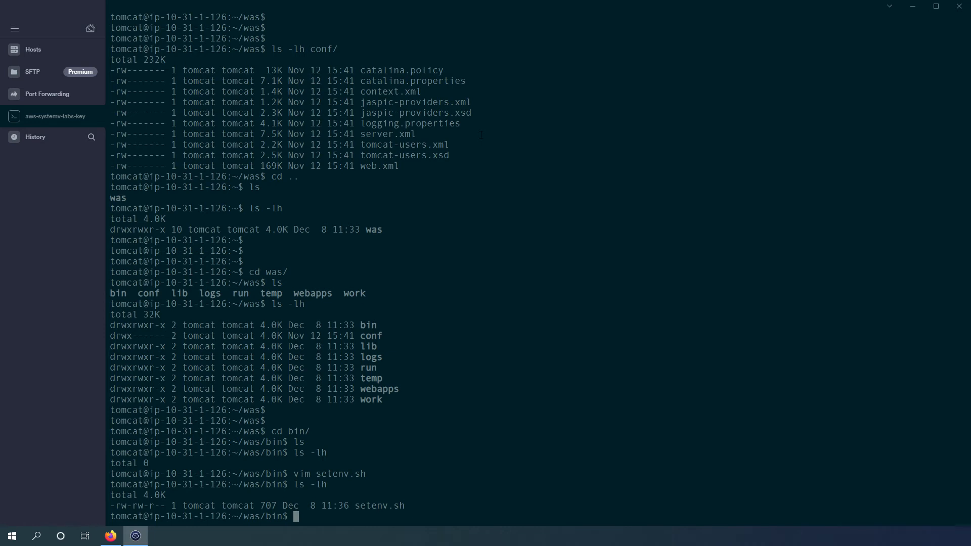
key("Return")
key("Return")
key("Return")
key("Return")
key("Return")
key("Return")
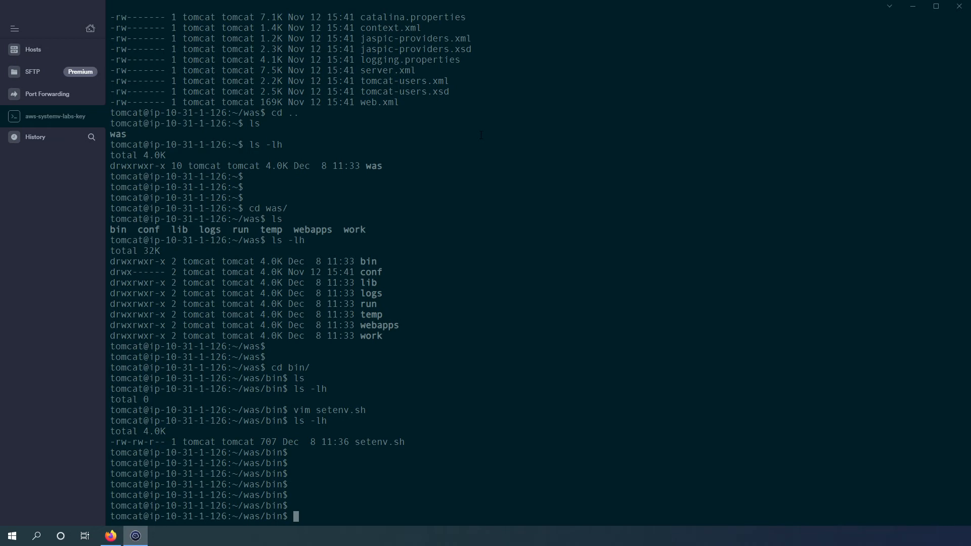
key("Return")
key("Return")
key("Return")
key("Return")
key("Return")
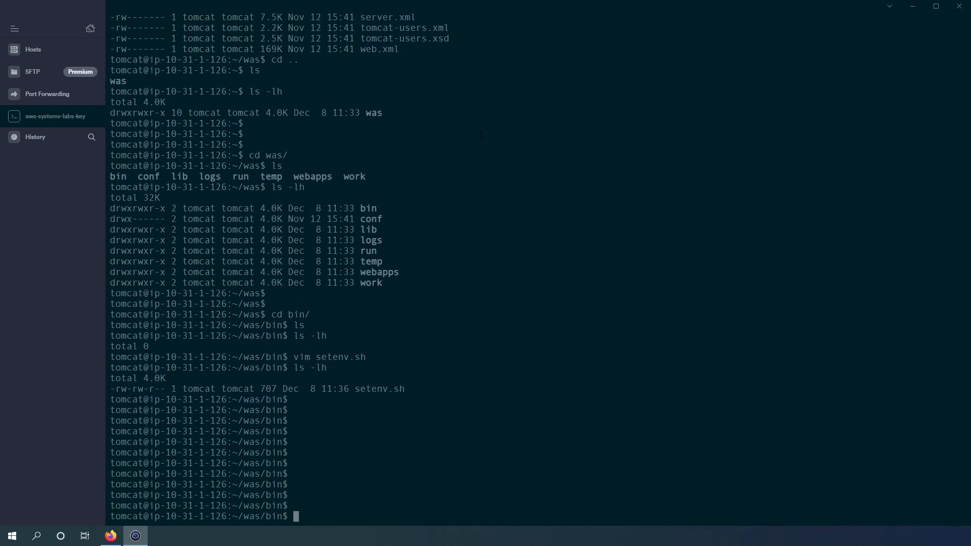
Create startup.sh in vim and paste a bash script exporting INSTANCE_OWNER=tomcat, CATALINA_HOME=/opt/tomcat, CATALINA_BASE and CATALINA_PID, and running $CATALINA_HOME/bin/startup.sh as the instance owner.
type("vim startup.sh")
key("Return")
key("i")
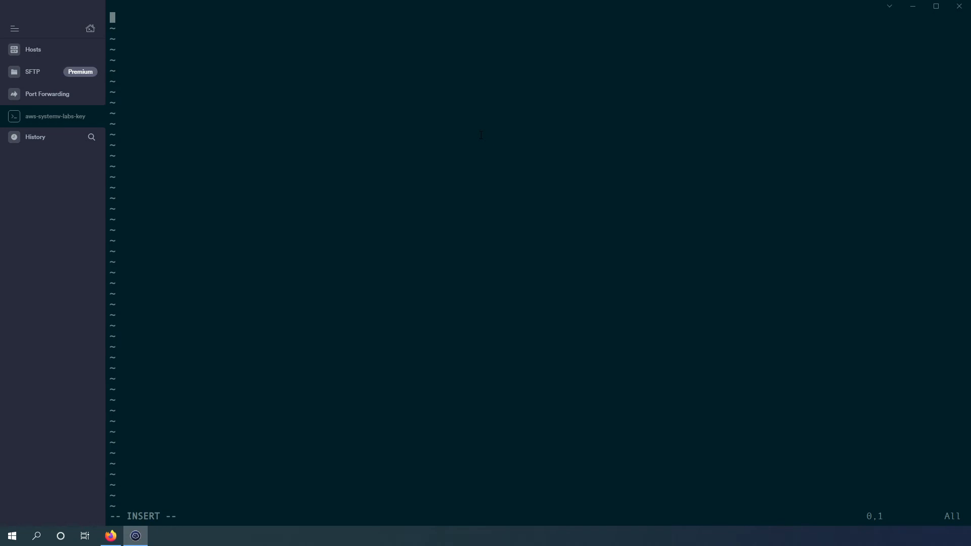
key("alt+Tab")
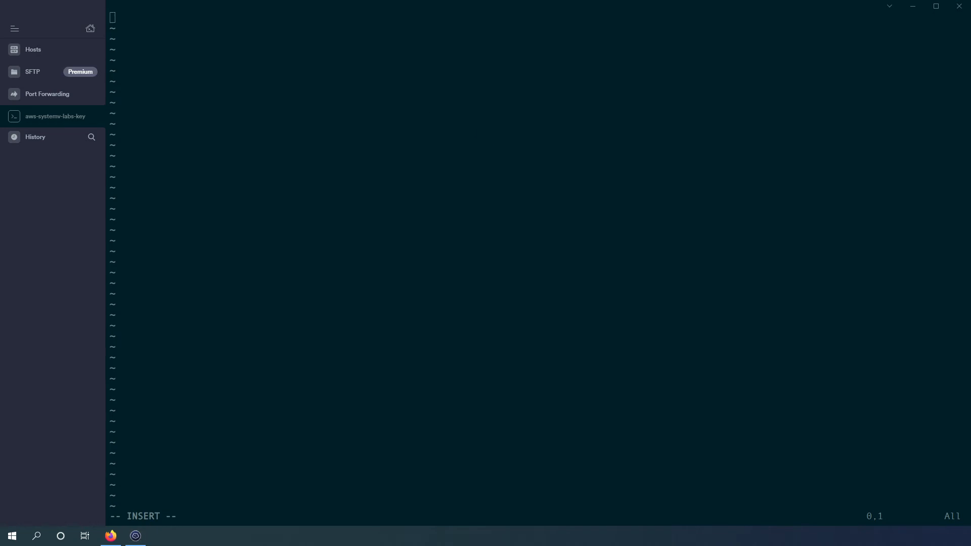
left_click(386, 215)
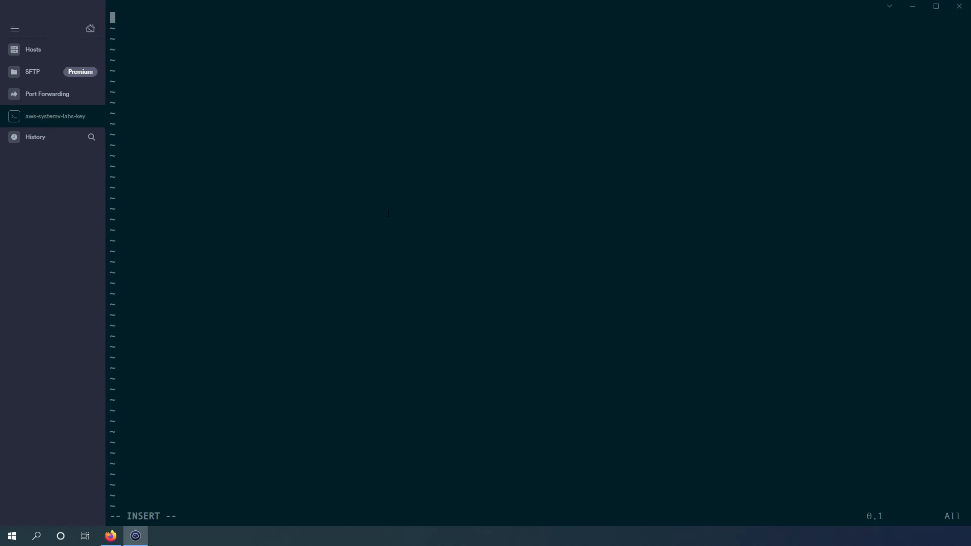
type("#!/bin/bash  export INSTANCE_OWNER=tomcat export CATALINA_HOME=/opt/tomcat export CATALINA_BASE=/home/$INSTANCE_OWNER/was export CATALINA_PID=/home/$INSTANCE_OWNER/was/run/${INSTANCE_OWNER}.pid  if [ $USER = \"root\" ]; then \t/bin/su -p -s /bin/sh $INSTANCE_OWNER $CATALINA_HOME/bin/startup.sh else \t$CATALINA_HOME/bin/startup.sh fi")
key("Escape")
Change the interpreter line at the start of startup.sh to #!/bin/sh.
key("Up")
key("Up")
key("Up")
key("Up")
key("Up")
key("Up")
key("Up")
key("Up")
key("Up")
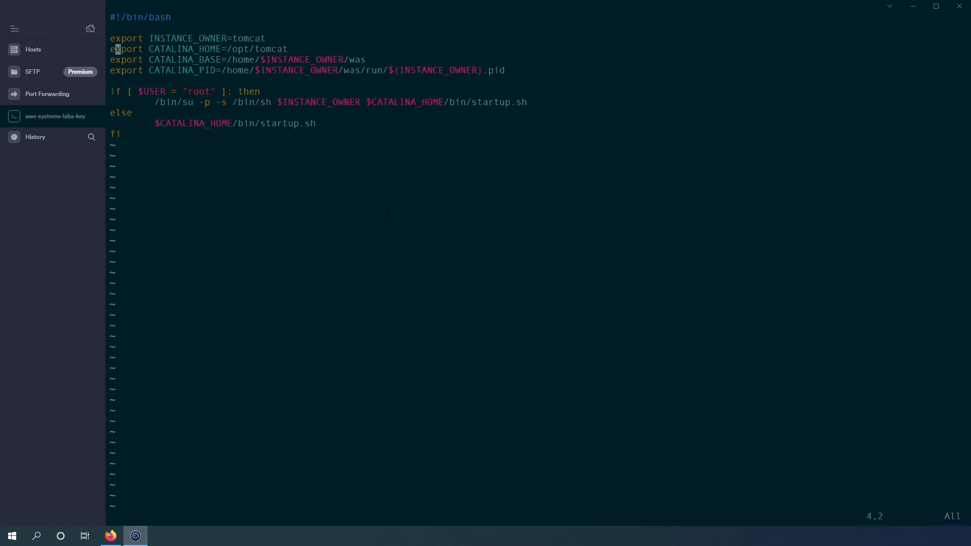
key("shift+v")
key("Escape")
key("Escape")
key("shift+v")
key("Escape")
key("Escape")
key("Down")
key("Down")
key("Up")
key("Up")
key("Up")
key("Up")
key("Right")
key("Right")
key("Right")
key("Right")
key("Right")
key("Right")
key("Right")
key("X")
key("x")
Examine the export lines and the root-user if/else block in startup.sh, highlighting the CATALINA_HOME export line.
key("Down")
key("Down")
key("Down")
key("Down")
key("Down")
key("Down")
key("Up")
key("Up")
key("Up")
key("Up")
key("Down")
key("Down")
key("Right")
key("Right")
key("Right")
key("Right")
key("Right")
key("Right")
key("Right")
key("Right")
key("Right")
key("Right")
key("Right")
key("Right")
key("Right")
key("Right")
key("Right")
key("Right")
key("Right")
key("Right")
key("Right")
key("Right")
key("Right")
key("Down")
key("Down")
key("Down")
key("Down")
key("Down")
key("Down")
key("Down")
key("Up")
key("Up")
key("Up")
key("Up")
key("Left")
key("Left")
key("Left")
key("Left")
key("Left")
key("Left")
key("Down")
key("Down")
key("Up")
key("Up")
key("Up")
key("Up")
key("Up")
key("Up")
key("Down")
key("Down")
key("Up")
key("Up")
key("shift+v")
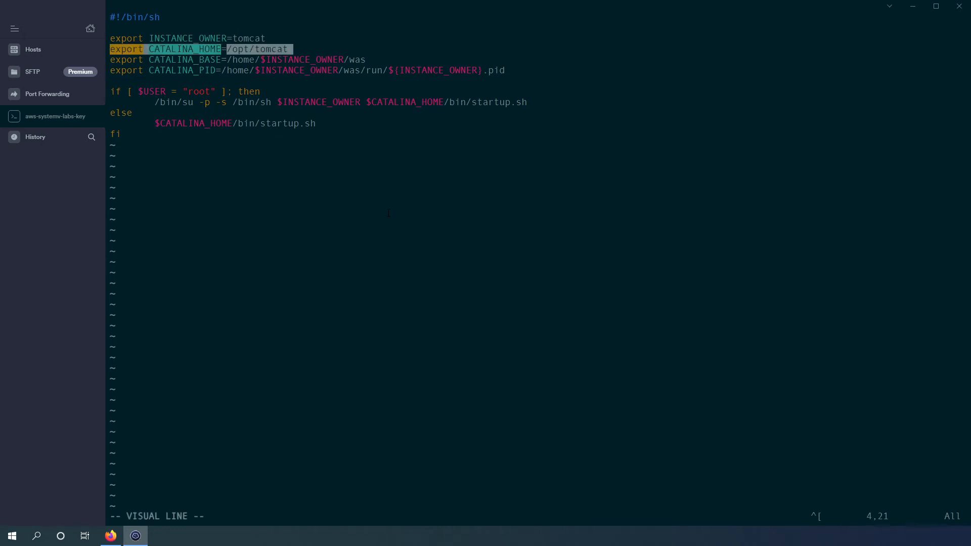
key("Escape")
Examine the CATALINA_BASE export line and the INSTANCE_OWNER variable used in its path.
key("Down")
key("Down")
key("Down")
key("Down")
key("Down")
key("Down")
key("Down")
key("Up")
key("Up")
key("Up")
key("Up")
key("Up")
key("Up")
key("Up")
key("Down")
key("shift+v")
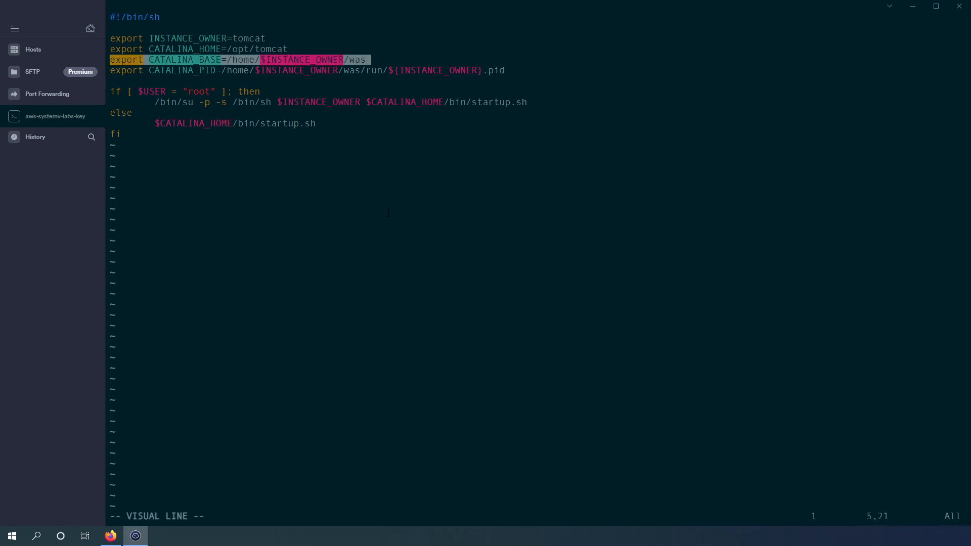
key("Escape")
key("Right")
key("Right")
key("Right")
key("Right")
key("Right")
key("Right")
key("Right")
key("Right")
key("Right")
key("Right")
key("Right")
key("Right")
key("Right")
key("Right")
key("Right")
key("Right")
key("Right")
key("Right")
key("Right")
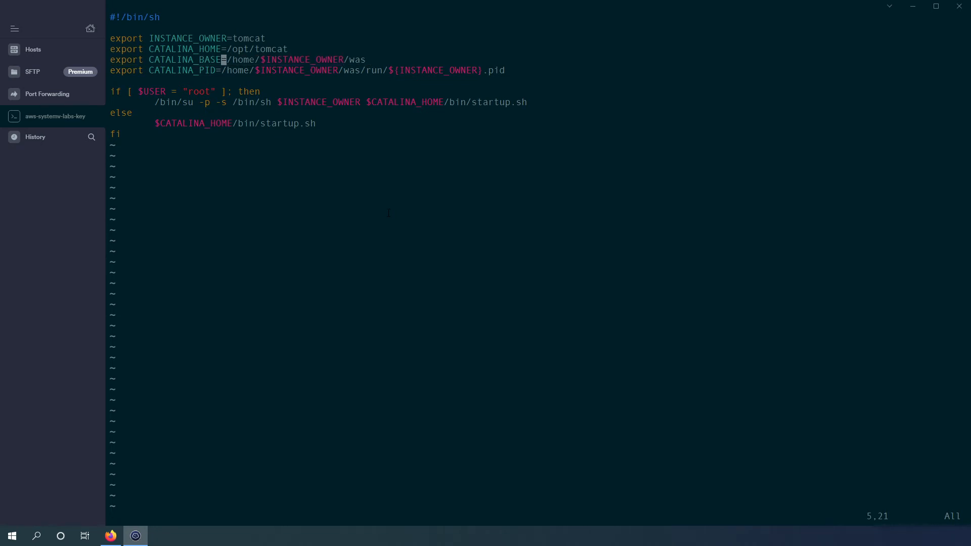
key("Right")
key("Right")
key("Right")
key("Right")
key("Right")
key("Right")
Examine the else branch that runs $CATALINA_HOME/bin/startup.sh, and go back over the export lines to CATALINA_BASE.
key("Down")
key("Down")
key("Down")
key("Down")
key("Down")
key("Down")
key("Down")
key("shift+v")
key("Up")
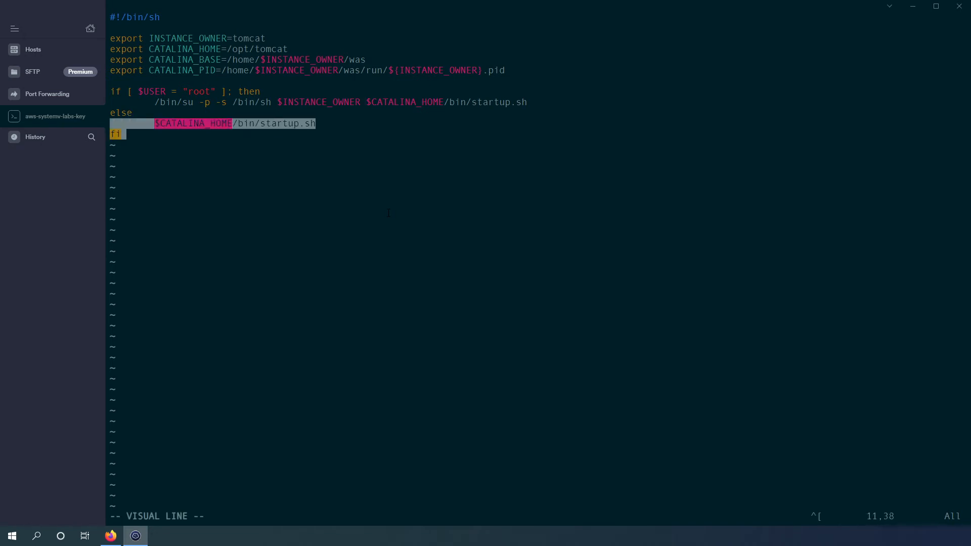
key("Escape")
key("Up")
key("Up")
key("Up")
key("Up")
key("Up")
key("Up")
key("Up")
key("Up")
key("Up")
key("Down")
key("Down")
key("Down")
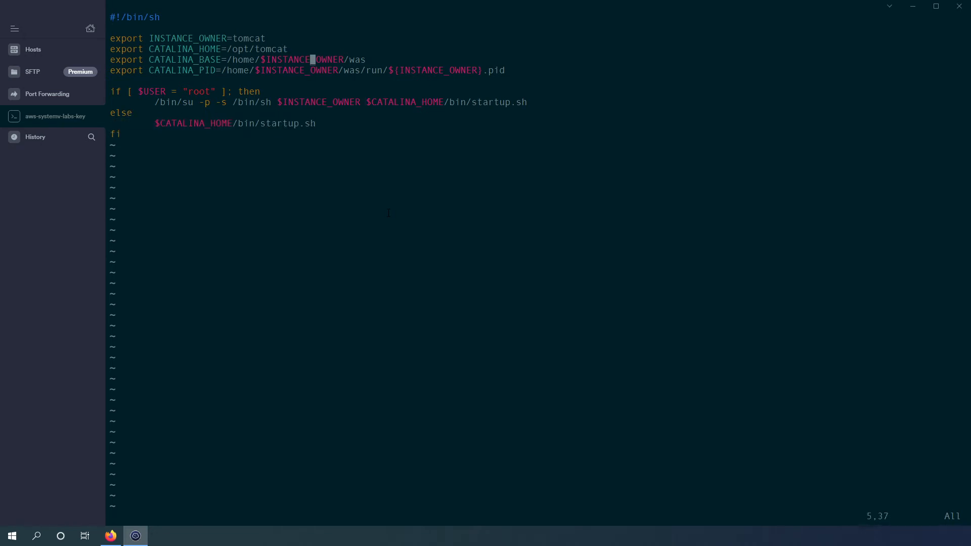
Highlight the CATALINA_BASE export line, save startup.sh and return to the shell.
key("shift+v")
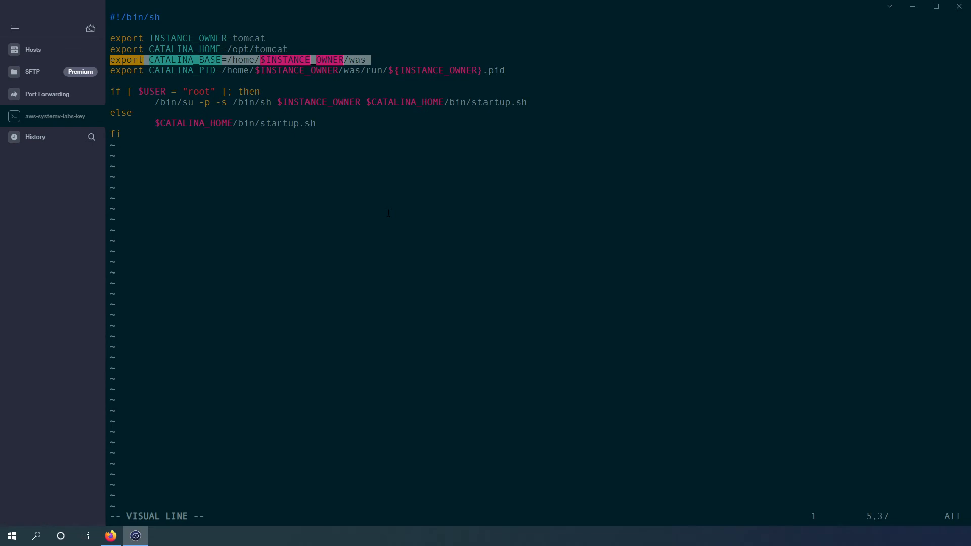
key("Escape")
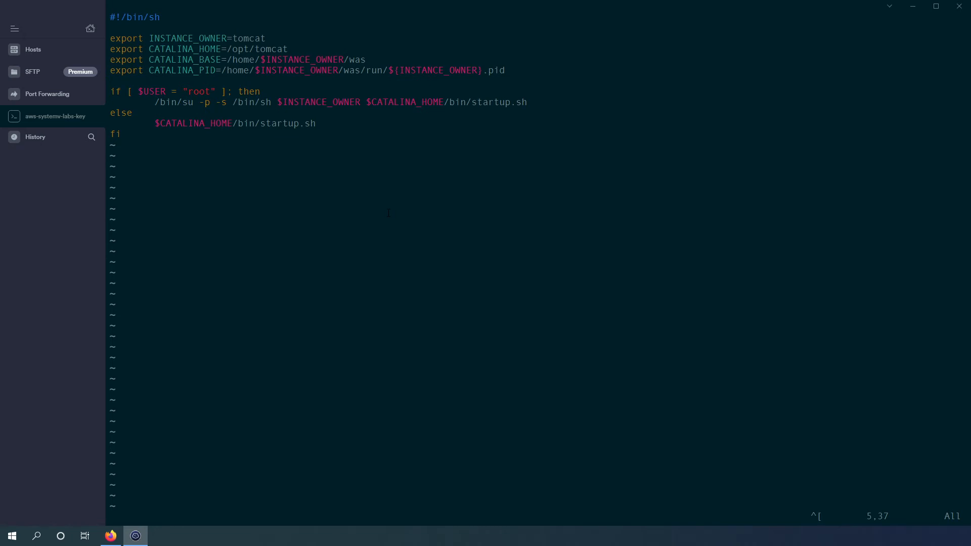
type(":wq!")
key("Return")
key("Return")
key("Return")
key("Return")
key("Return")
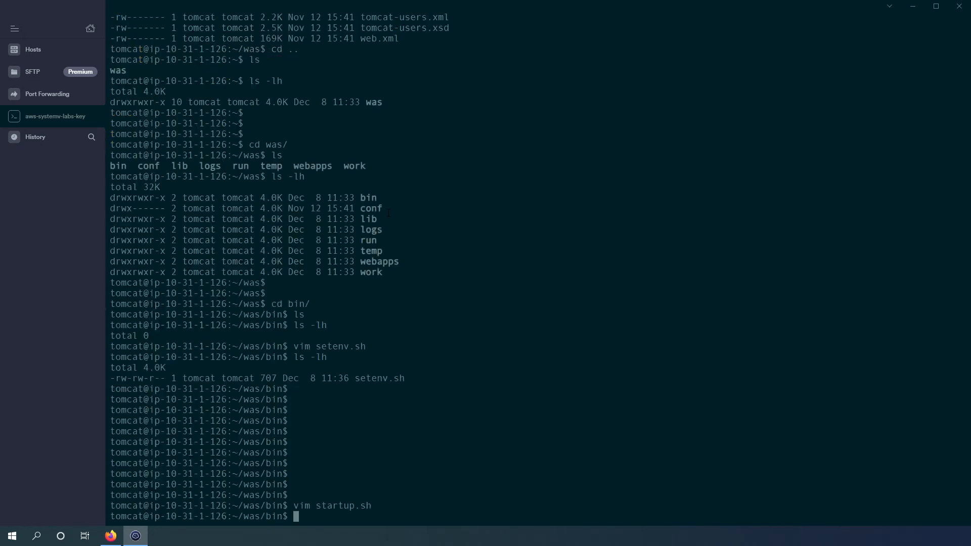
Create shutdown.sh in vim and paste in the script with the Tomcat export lines and the if/else block running $CATALINA_HOME/bin/shutdown.sh.
type("vim shutdown.sh")
key("Return")
key("i")
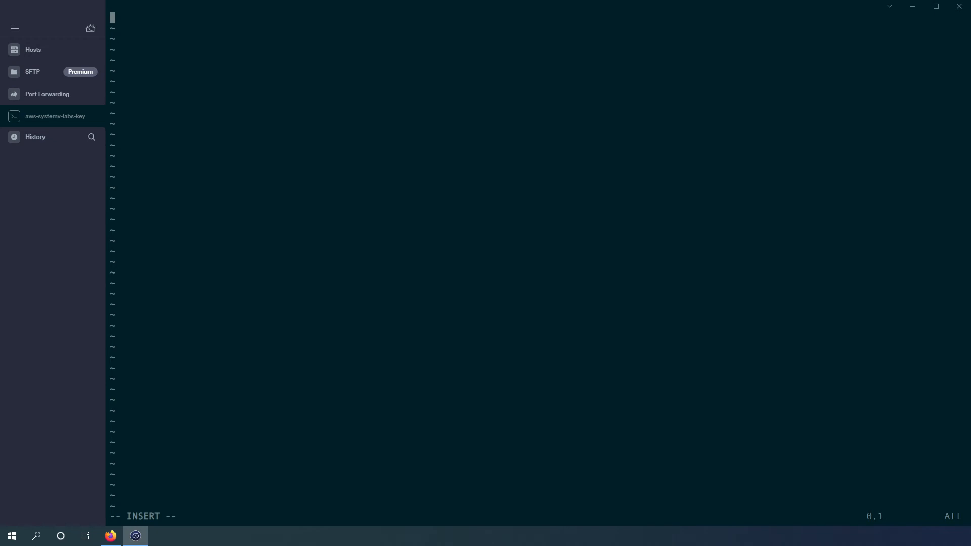
key("alt+Tab")
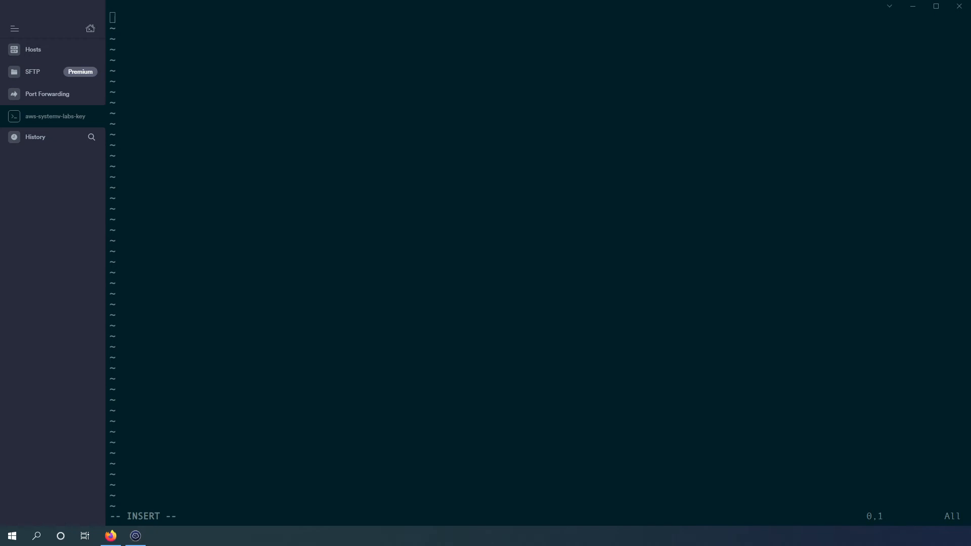
left_click(523, 206)
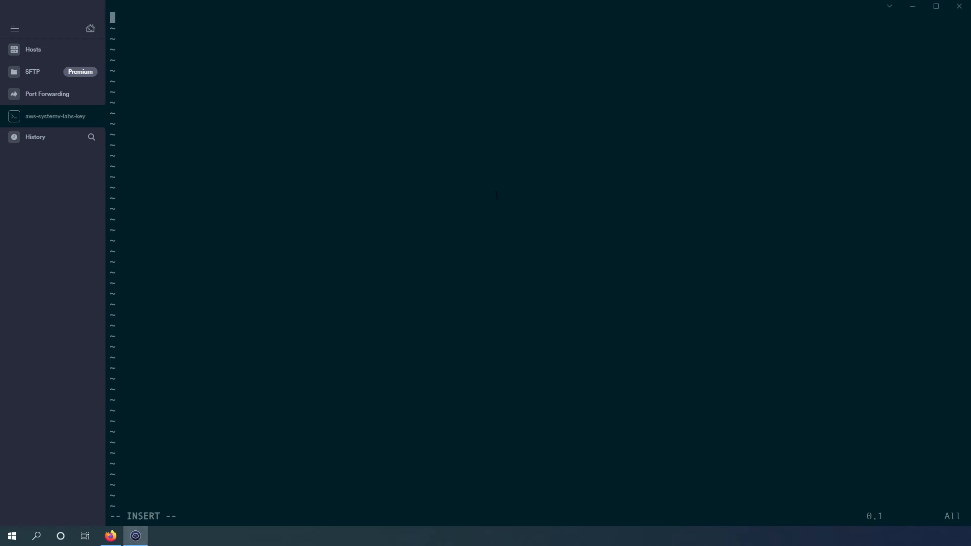
type("#!/bin/bash  export INSTANCE_OWNER=tomcat export CATALINA_HOME=/opt/tomcat export CATALINA_BASE=/home/$INSTANCE_OWNER/was export CATALINA_PID=/home/$INSTANCE_OWNER/was/run/${INSTANCE_OWNER}.pid  if [ $USER = \"root\" ]; then \t/bin/su -p -s /bin/sh $INSTANCE_OWNER $CATALINA_HOME/bin/shutdown.sh else \t$CATALINA_HOME/bin/shutdown.sh fi")
key("Escape")
Change the interpreter line at the start of shutdown.sh to #!/bin/sh.
key("Up")
key("Up")
key("Up")
key("Up")
key("Up")
key("Up")
key("Up")
key("Up")
key("Up")
key("Up")
key("Up")
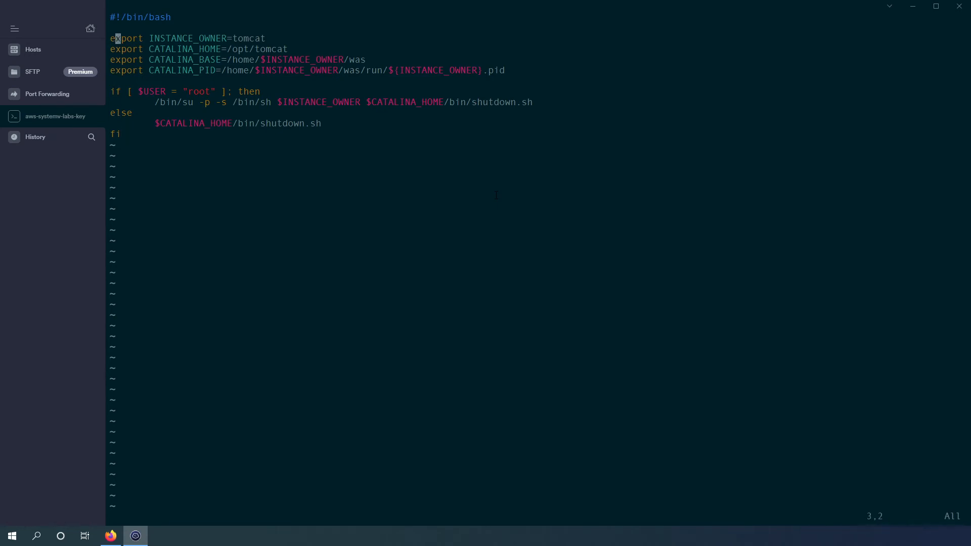
key("l")
key("l")
key("l")
key("l")
key("l")
key("l")
type("cwsh")
key("Escape")
Examine the export lines and the root-user if/else block in shutdown.sh.
key("j")
key("w")
key("w")
key("j")
key("j")
key("j")
key("j")
key("j")
key("j")
key("j")
key("j")
key("j")
key("k")
key("k")
key("k")
key("k")
key("k")
key("k")
key("k")
key("j")
key("j")
key("j")
key("j")
Compare the root branch's su line with the else branch's $CATALINA_HOME/bin/shutdown.sh line, highlighting each.
key("shift+v")
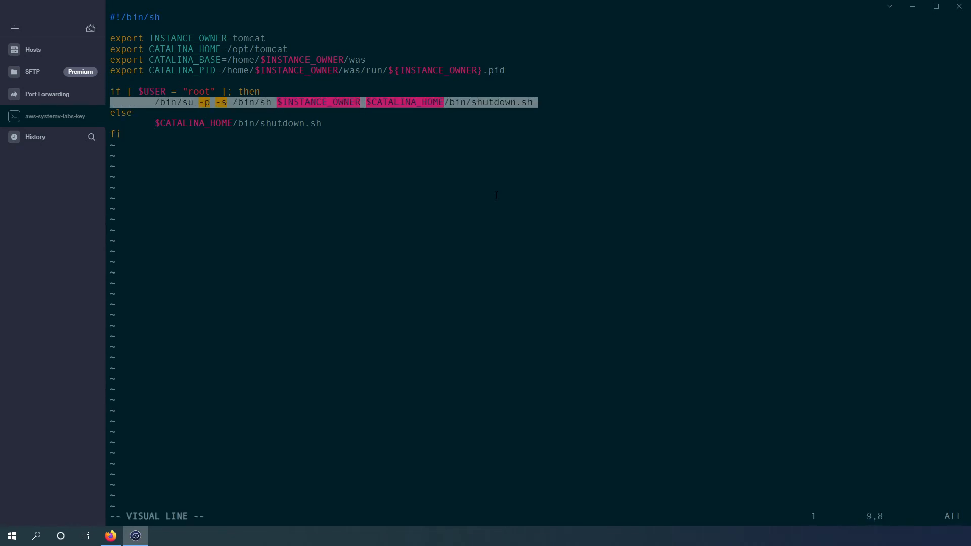
key("Escape")
key("j")
key("j")
key("shift+v")
key("Escape")
key("k")
key("k")
key("shift+v")
key("Escape")
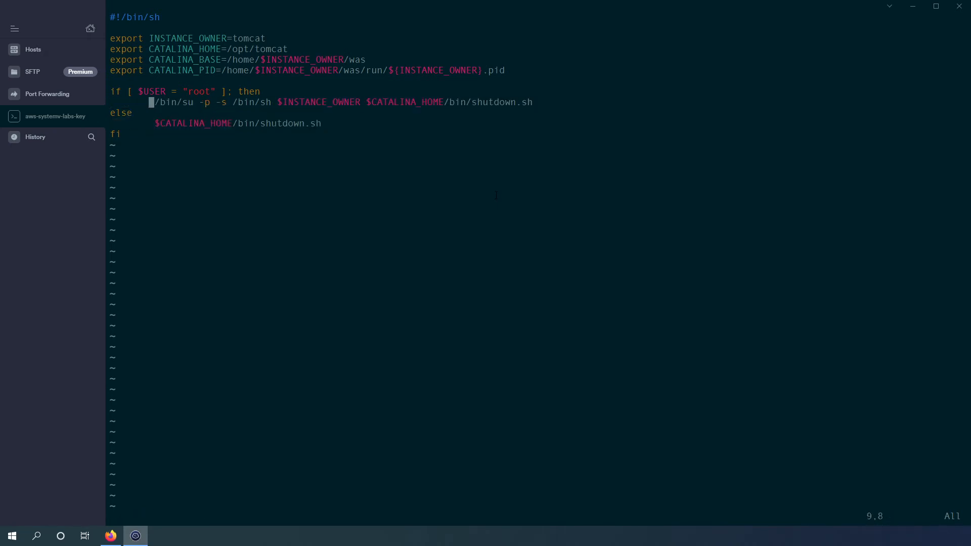
Go back over the export lines and the if/else block of shutdown.sh, highlighting the line that runs su as $INSTANCE_OWNER.
key("k")
key("k")
key("k")
key("k")
key("k")
key("j")
key("j")
key("j")
key("j")
key("j")
key("j")
key("j")
key("j")
key("k")
key("k")
key("k")
key("k")
key("k")
key("k")
key("k")
key("k")
key("k")
key("k")
key("j")
key("j")
key("j")
key("j")
key("j")
key("j")
key("j")
key("shift+v")
key("Escape")
Read through shutdown.sh once more, from the interpreter line to the closing fi.
key("k")
key("k")
key("k")
key("k")
key("k")
key("k")
key("k")
key("k")
key("j")
key("j")
key("j")
key("j")
key("j")
key("j")
key("j")
key("j")
key("j")
key("j")
key("j")
key("k")
key("k")
key("k")
key("k")
key("k")
key("k")
Save shutdown.sh and return to the shell.
type(":wq!")
key("Return")
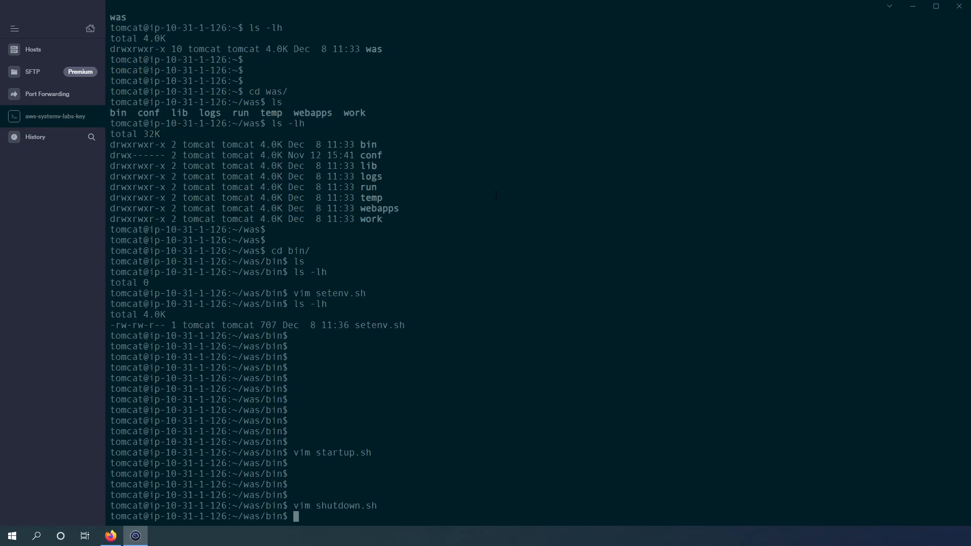
key("Return")
key("Return")
key("Return")
key("Return")
key("Return")
Add execute permission to all .sh files in the bin directory, listing the files in detail before and after.
type("ls -lh")
key("Return")
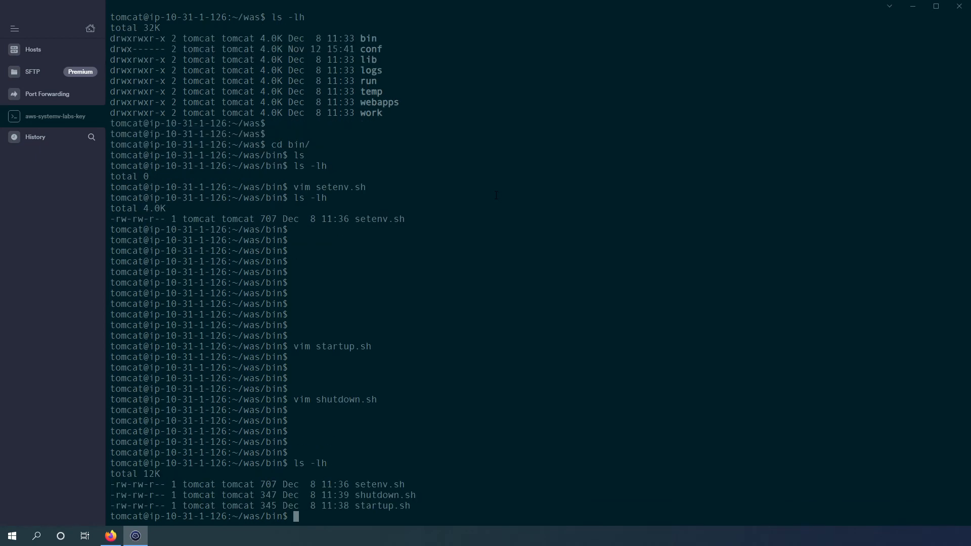
type("chmod +x *.sh")
key("Return")
type("ls -lh")
key("Return")
key("Return")
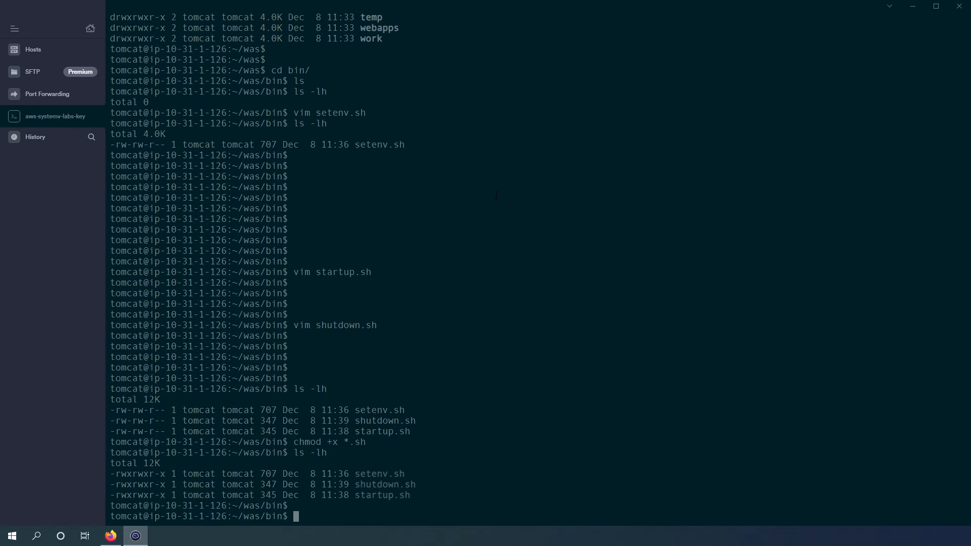
Set the permissions of all .sh files in the bin directory to 755 and list them in detail.
type("chmod 755 *.sh")
key("Return")
type("ls -lh")
key("Return")
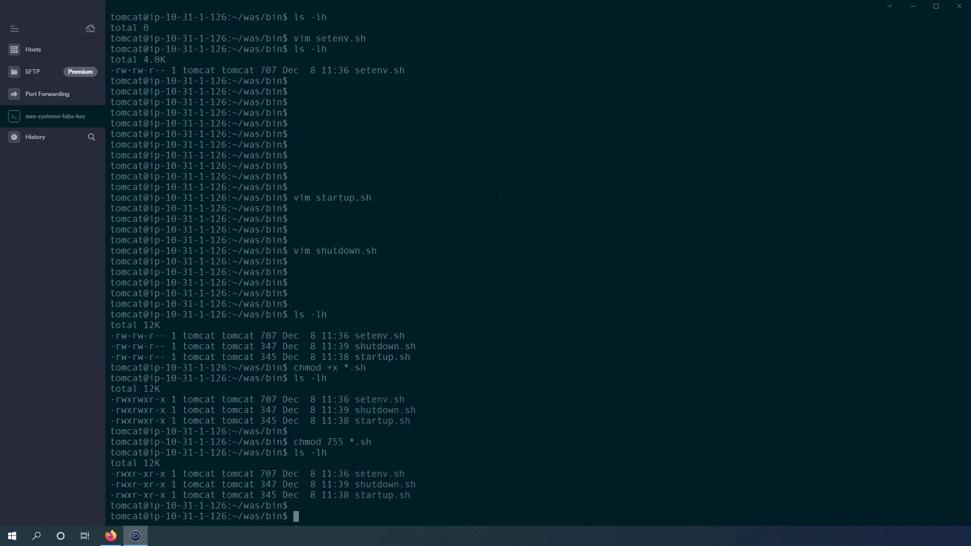
key("Return")
key("Return")
key("Return")
key("Return")
key("Return")
key("Return")
key("Return")
key("Return")
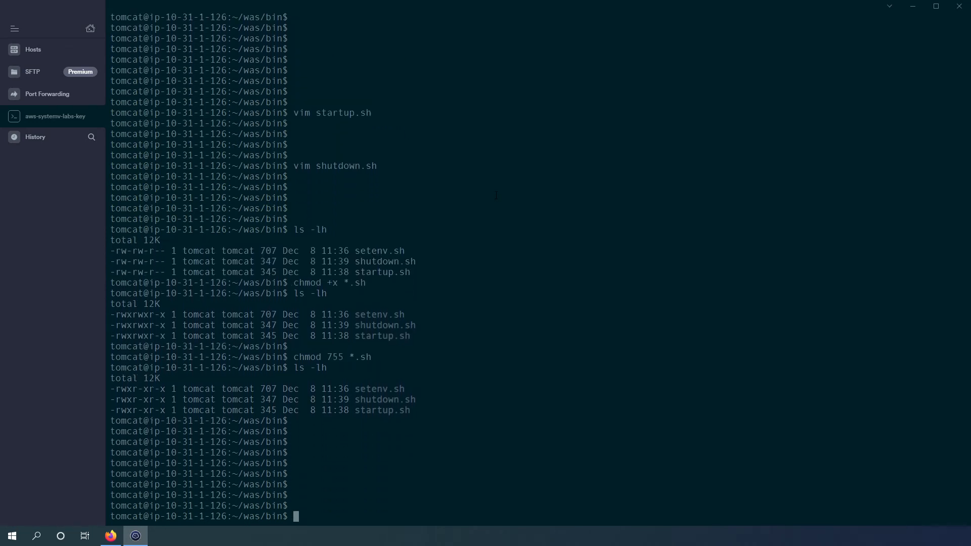
Move up to the was directory and list its contents in detail.
type("cd ..")
key("Return")
type("ls -lh")
key("Return")
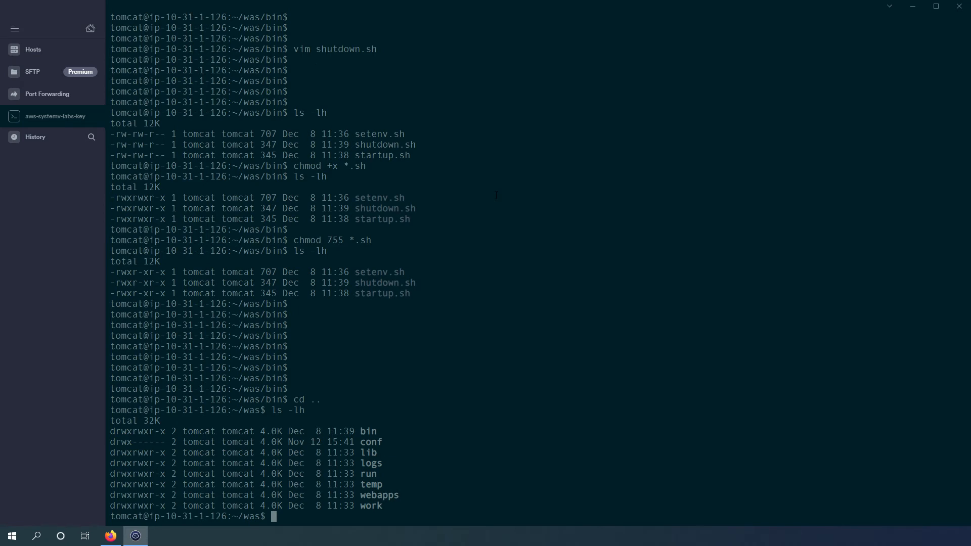
Leave the tomcat user's session and, as root, list the contents of /opt/tomcat in short and detailed form.
type("exit")
key("Return")
type("cd /opt/tomcat")
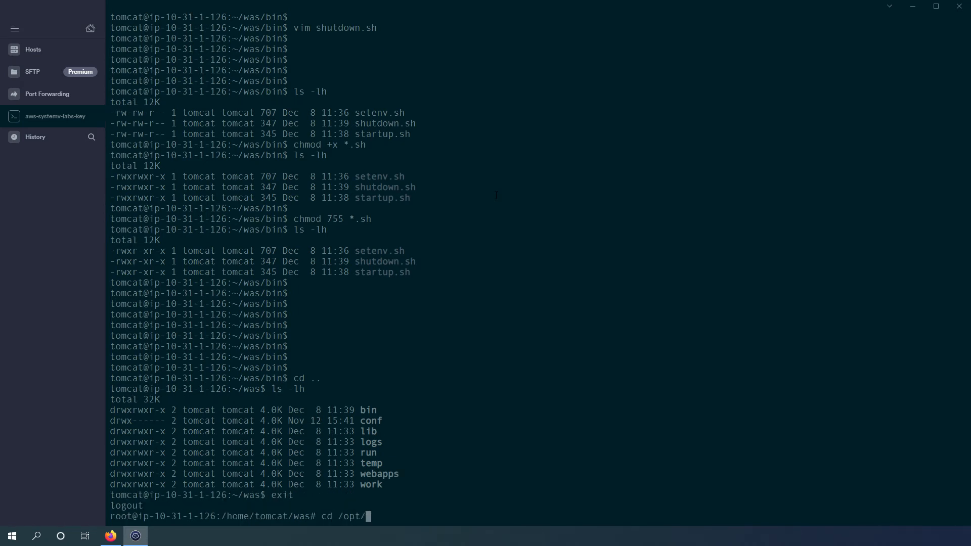
key("Return")
type("ls")
key("Return")
type("ls -lh")
key("Return")
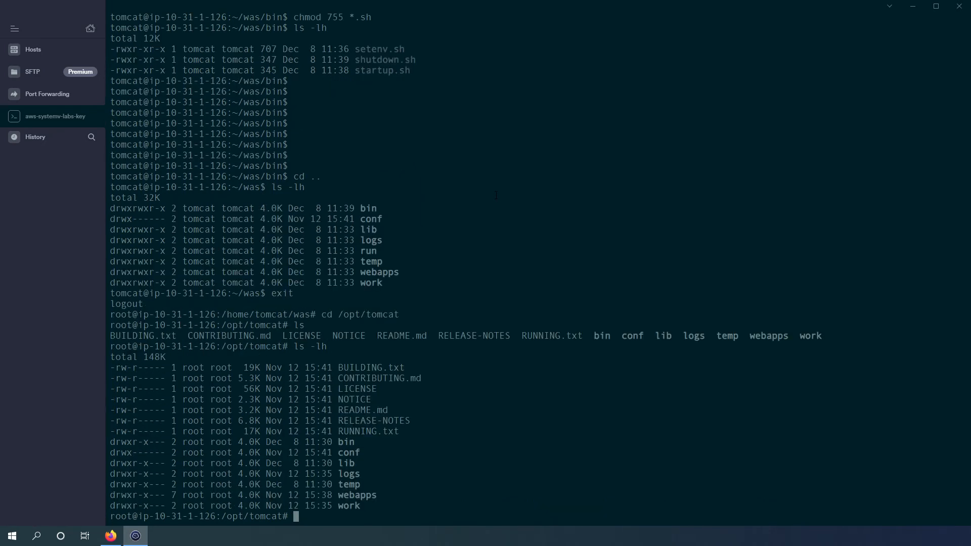
key("Return")
key("Return")
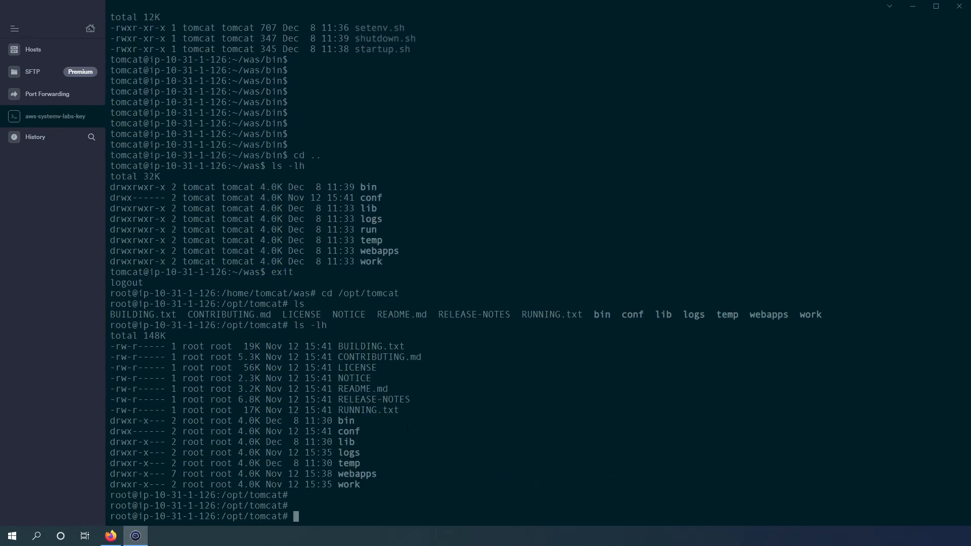
Recursively give others read and execute permission on the bin directory with chmod o=+rx.
left_click_drag(338, 420, 355, 421)
type("ch")
type("mod ")
type("o")
type("=+")
type("rw")
type("bin")
key("BackSpace")
key("BackSpace")
key("BackSpace")
type("-R bin")
key("Return")
Recursively apply o=+rx to the lib directory and list /opt/tomcat in detail.
key("Up")
key("BackSpace")
key("BackSpace")
key("BackSpace")
type("lib")
key("Return")
type("ls -lh")
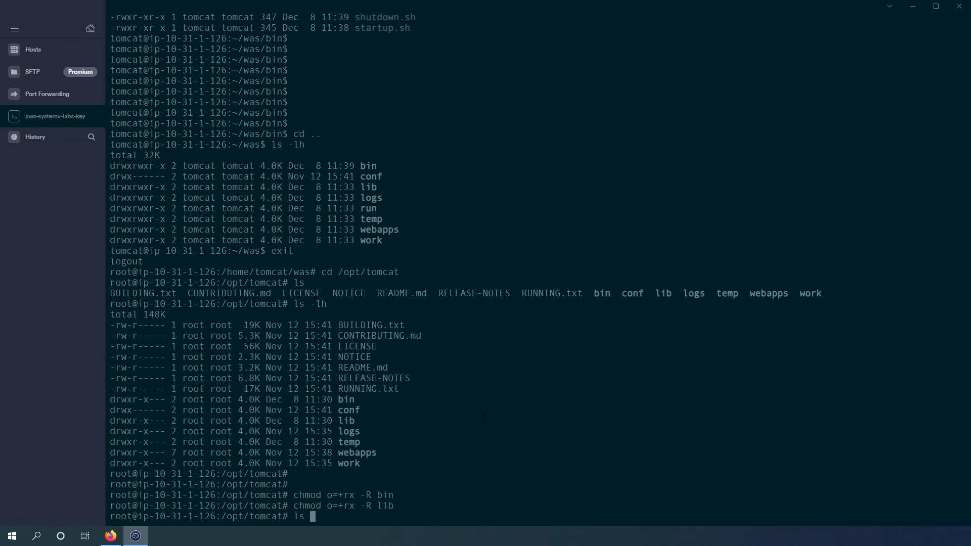
key("Return")
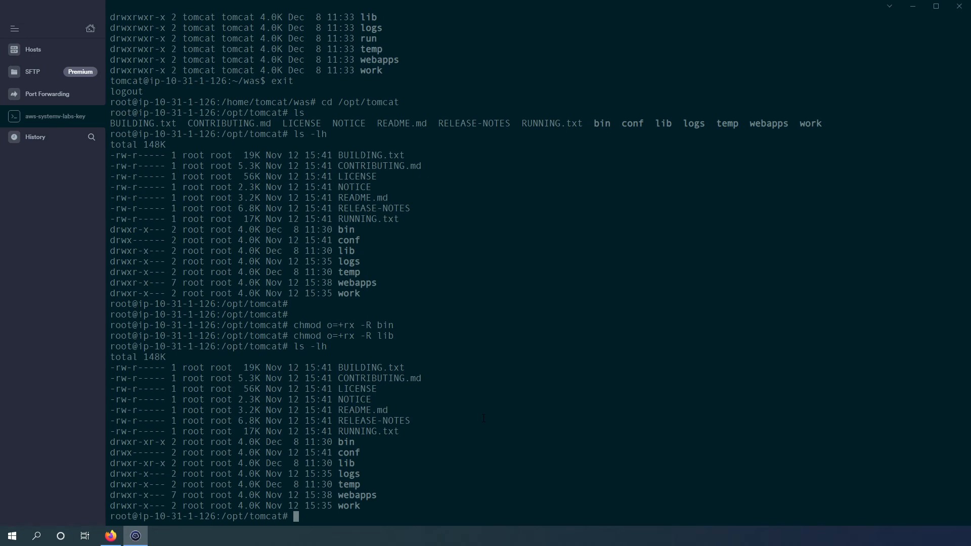
Enter the lib directory and list its files in short and detailed form to check their permissions.
type("cd lib/")
key("Return")
type("ls")
key("Return")
type("ls -lh")
key("Return")
key("Return")
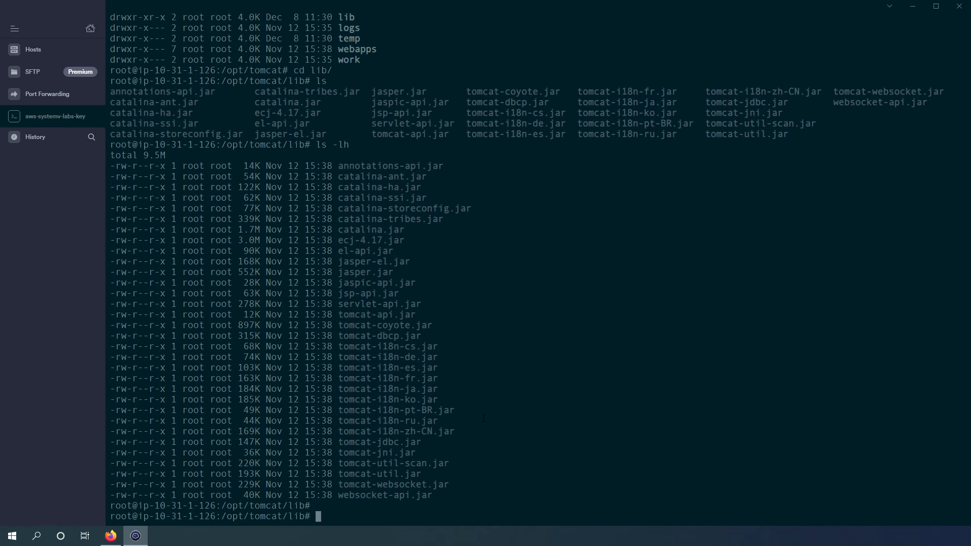
Move back up to /opt/tomcat and list its contents in detail to check the directory permissions.
type("cd ..")
key("Return")
type("ls")
key("Return")
type("ls -")
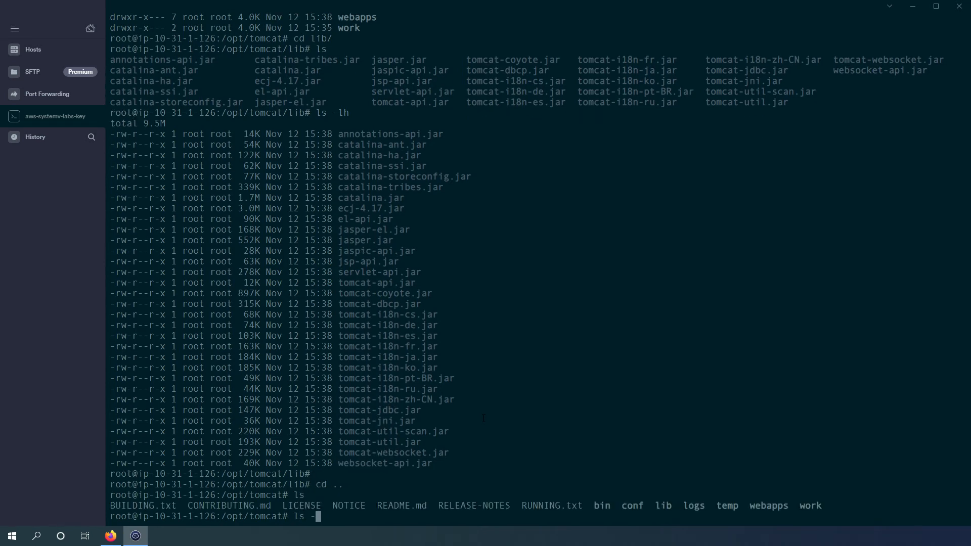
type("lh")
key("Return")
key("Return")
key("Return")
key("Return")
key("Return")
key("Return")
key("Return")
key("Return")
Switch to a login shell as the tomcat user and list the home directory in detail.
type("su ")
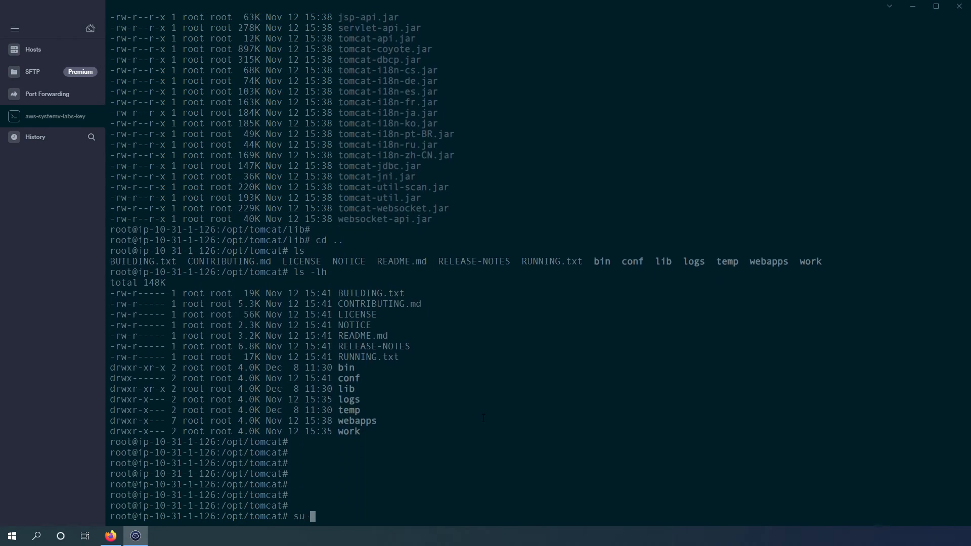
type("- tomcat")
key("Return")
type("ls")
key("Return")
type("ls -lh")
key("Return")
Go into was and on to its bin directory, listing the contents of each.
type("cd w")
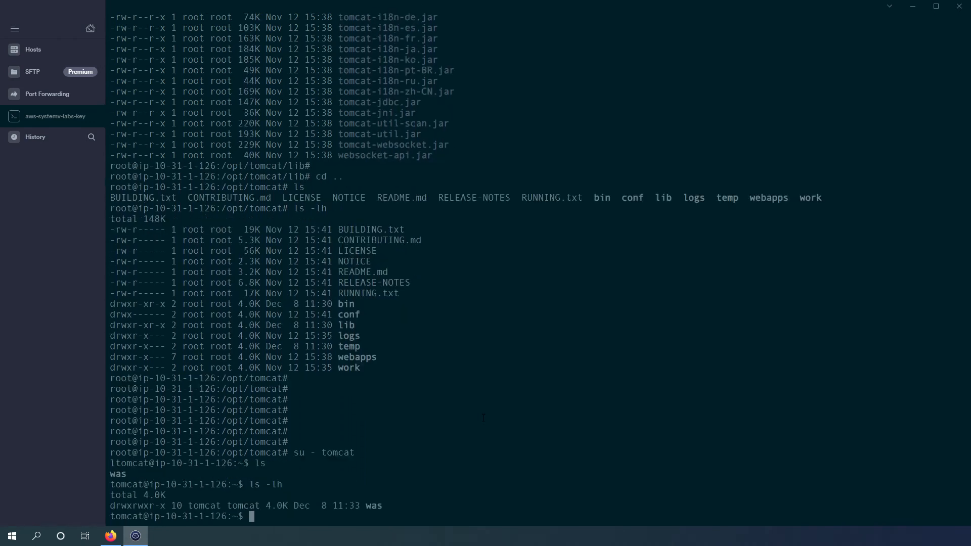
key("Tab")
key("Return")
type("ls")
key("Return")
type("ls -lh")
key("Return")
type("cd b")
key("Tab")
key("Return")
type("ls")
key("Return")
type("./startup.sh")
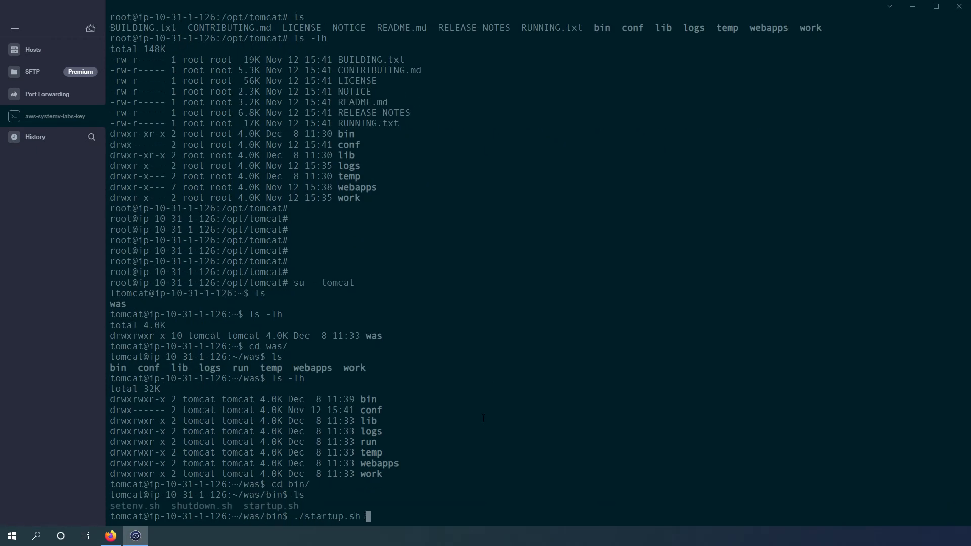
key("BackSpace")
key("BackSpace")
key("BackSpace")
key("BackSpace")
key("BackSpace")
key("BackSpace")
key("BackSpace")
key("BackSpace")
key("BackSpace")
key("BackSpace")
key("BackSpace")
key("BackSpace")
key("BackSpace")
Clear the terminal and start the Tomcat instance by running ./startup.sh.
type("clear")
key("Return")
type("./startup.sh")
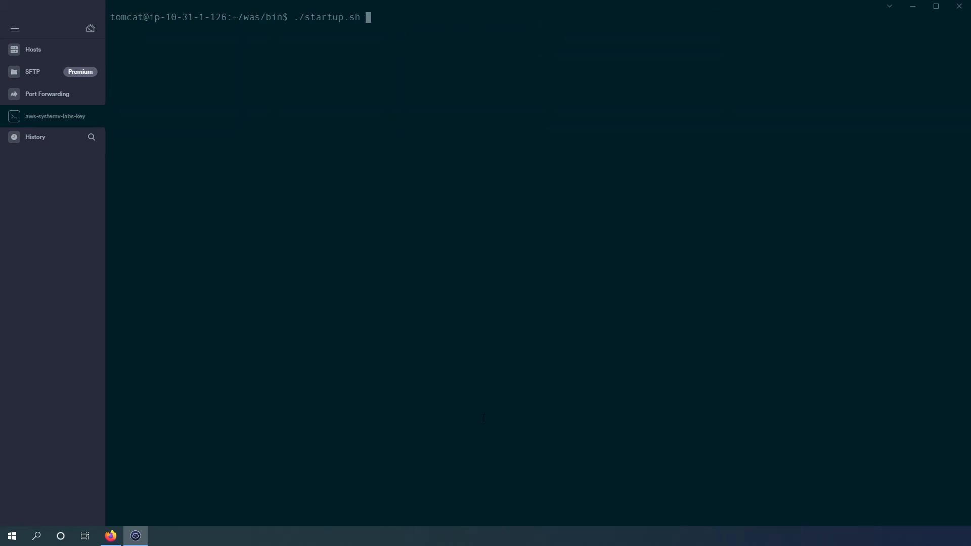
key("Return")
Check the running processes for tomcat with ps aux filtered by grep.
type("ps aux | grep tomcat")
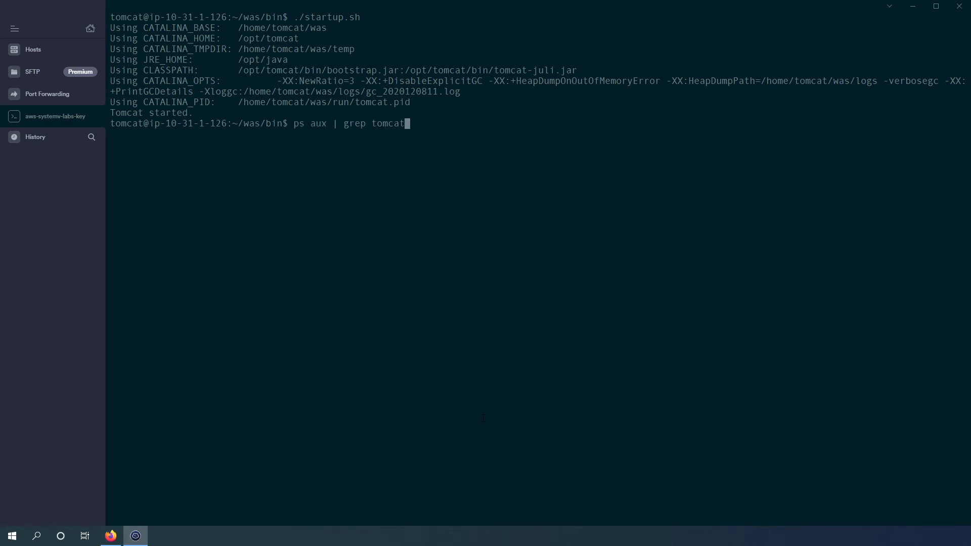
key("Return")
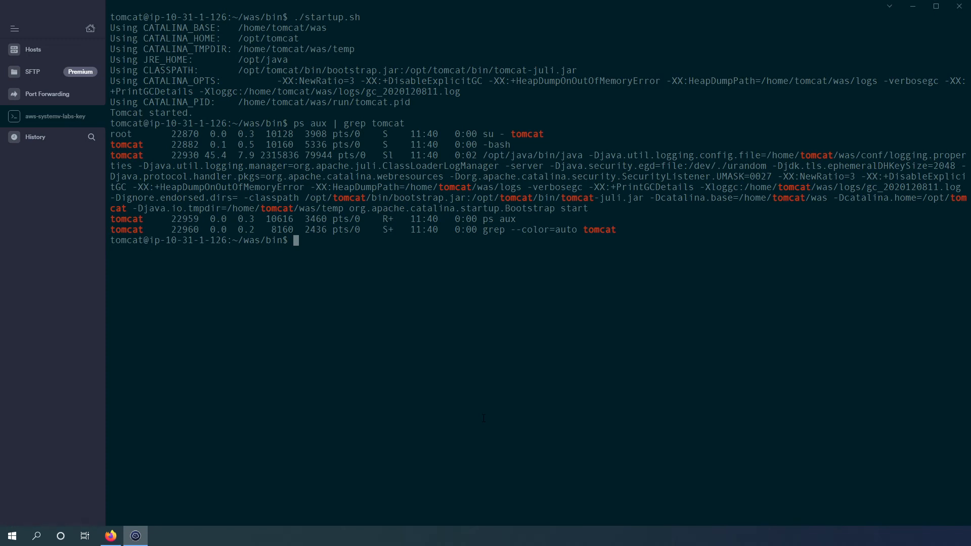
key("Return")
key("Return")
key("Return")
key("Return")
key("Return")
key("Return")
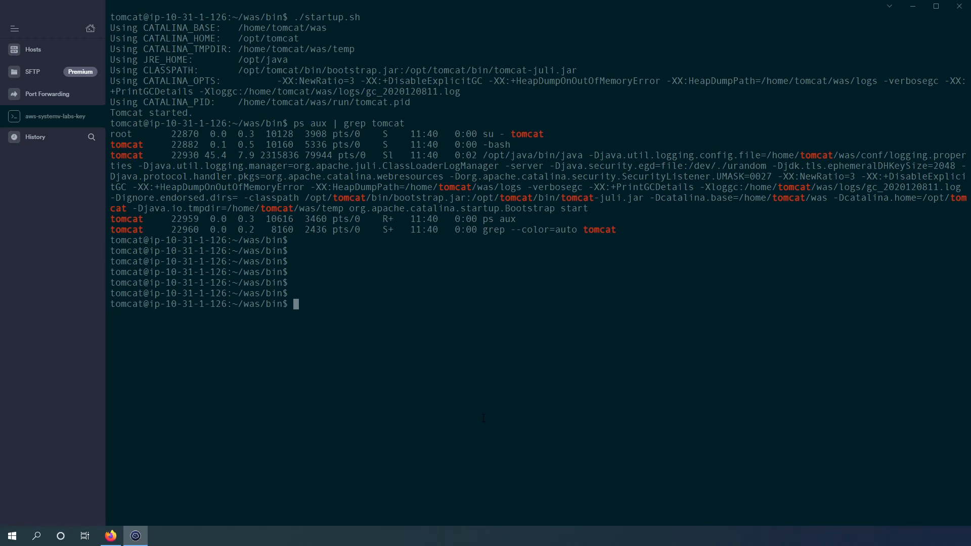
List the listening TCP sockets numerically with ss -ltn and examine the entry for port 8080.
type("ss -ltp")
key("BackSpace")
type("n")
key("Return")
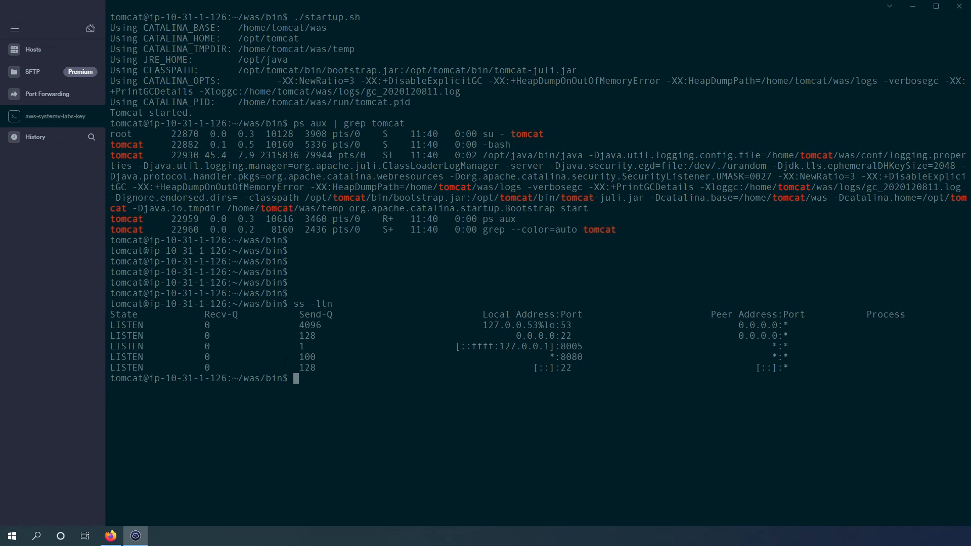
left_click_drag(294, 358, 582, 357)
left_click(576, 357)
left_click(583, 357)
List the listening TCP sockets with their owning processes using ss -ltnp and examine the java entries.
key("Up")
type("p")
key("Return")
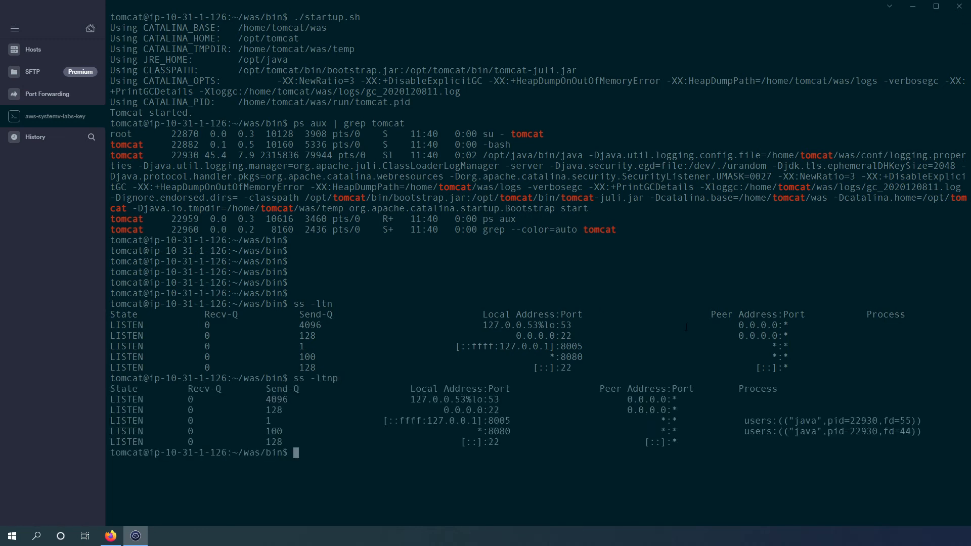
left_click_drag(521, 431, 489, 431)
left_click(743, 426)
left_click_drag(746, 442, 843, 378)
left_click(846, 438)
left_click(718, 378)
key("Return")
key("Return")
key("Return")
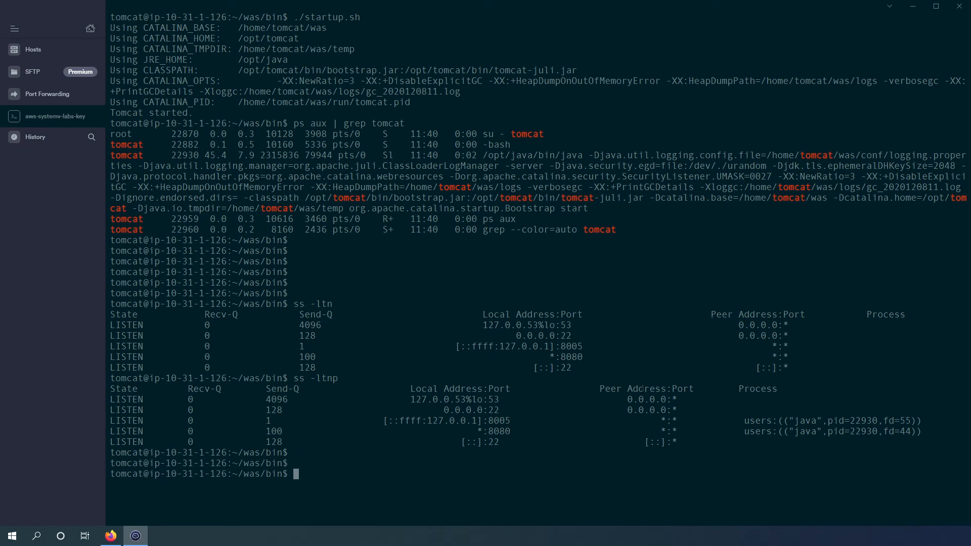
type("cd")
key("Return")
type("ls")
key("Return")
type("wget http://1287")
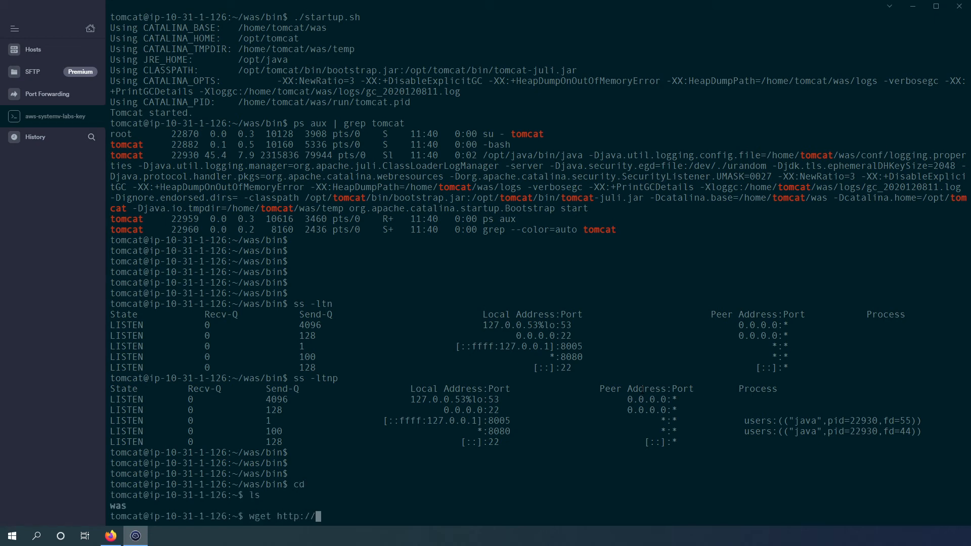
key("BackSpace")
key("BackSpace")
type("7.0.0.1:8080")
key("Return")
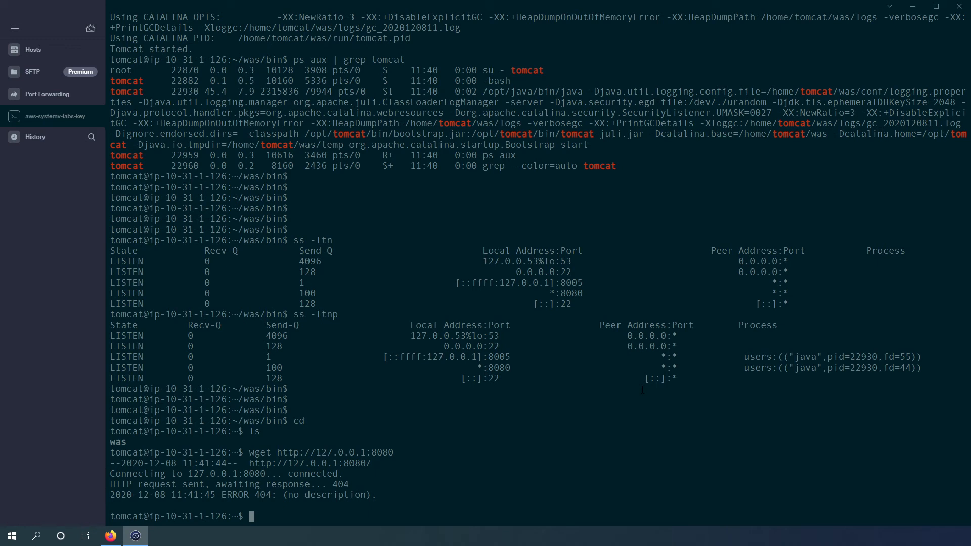
left_click_drag(271, 496, 243, 495)
left_click(245, 495)
double_click(262, 495)
left_click(367, 505)
List the home directory in detail, then enter was and list its contents in detail.
type("cd")
key("Return")
type("ls -lh")
key("Return")
type("cd w")
key("Tab")
key("Return")
type("ls -lh")
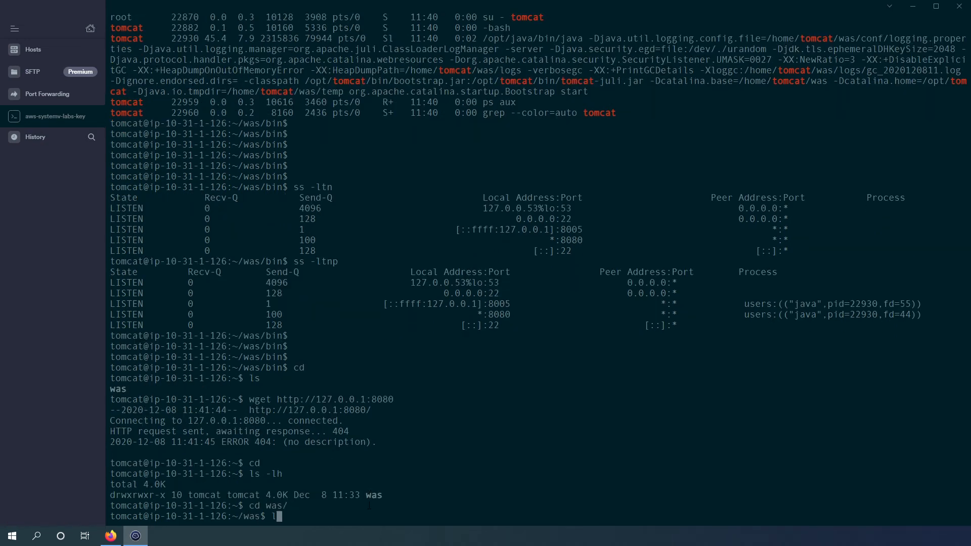
key("Return")
Enter the webapps directory and list its contents in short and detailed form.
type("cd we")
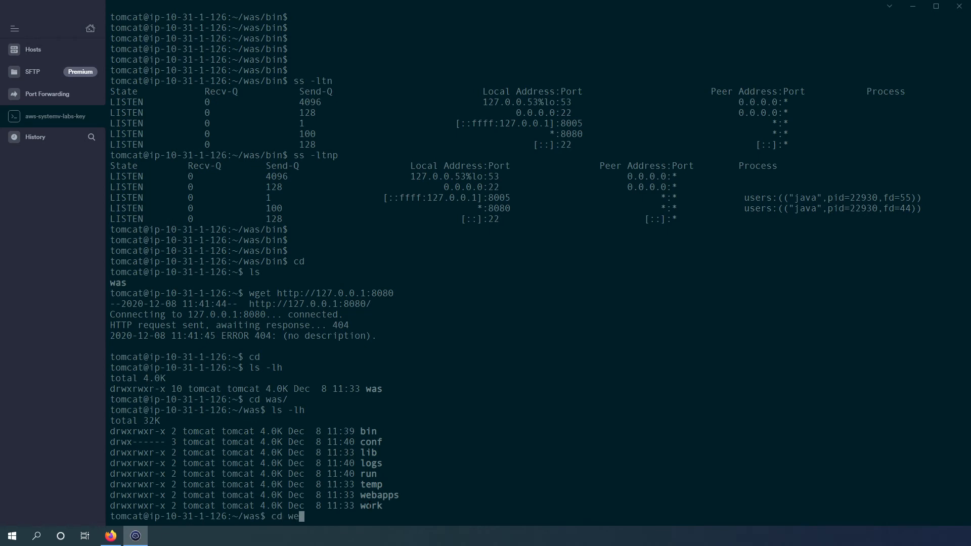
key("Tab")
key("Return")
type("ls")
key("Return")
type("ls -lh")
key("Return")
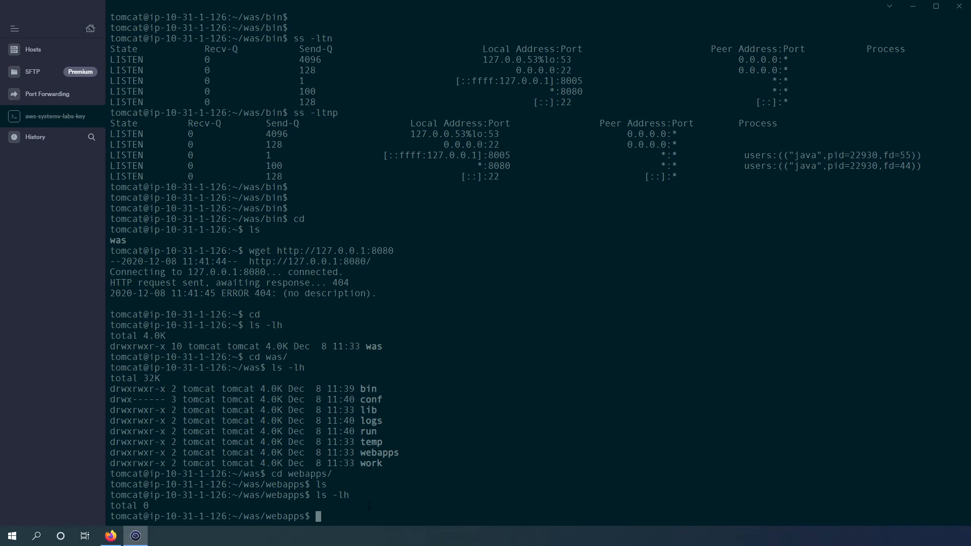
type("ls -lh")
key("Return")
key("Return")
key("Return")
key("Return")
key("Return")
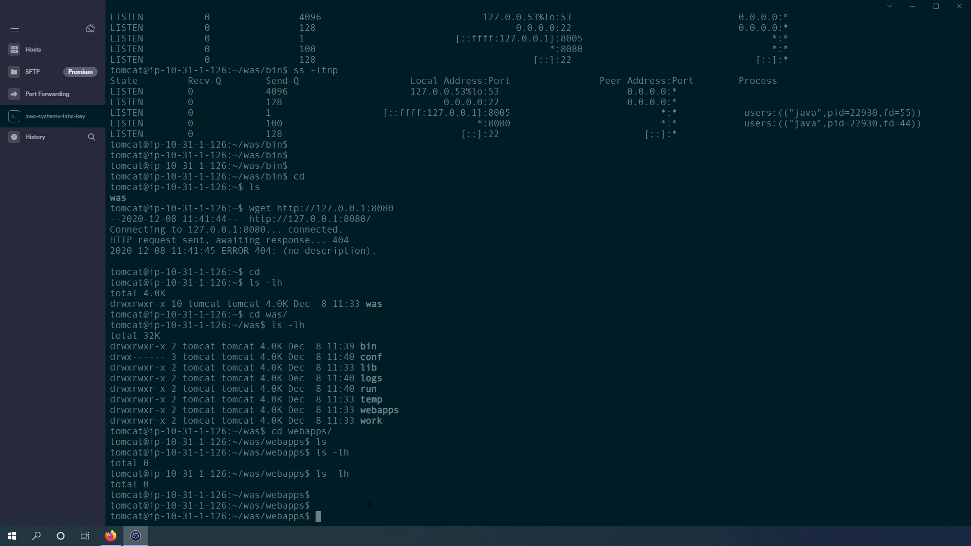
Go back up to the was directory and list its contents in short and detailed form.
type("cd ..")
key("Return")
type("ls")
key("Return")
type("ls -lh")
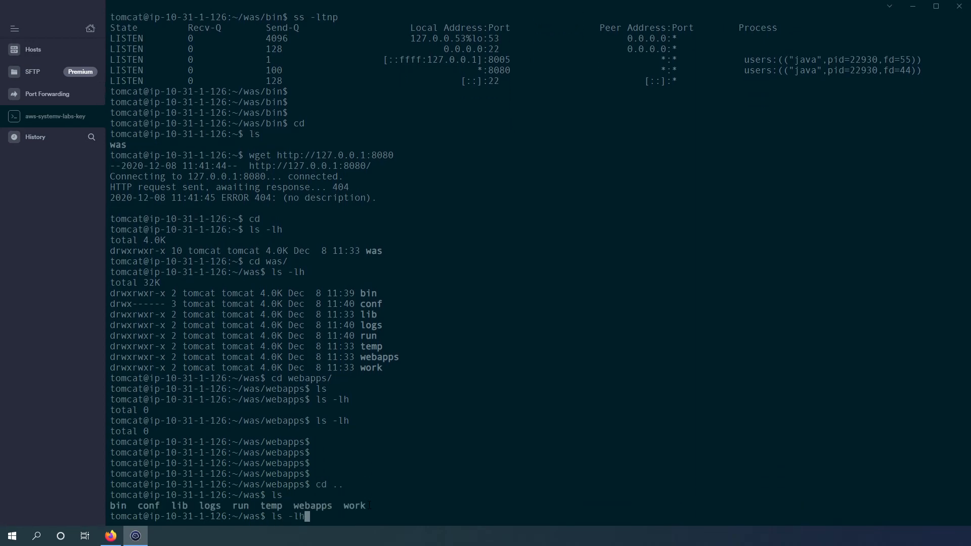
key("Return")
key("Return")
key("Return")
key("Return")
key("Return")
key("Return")
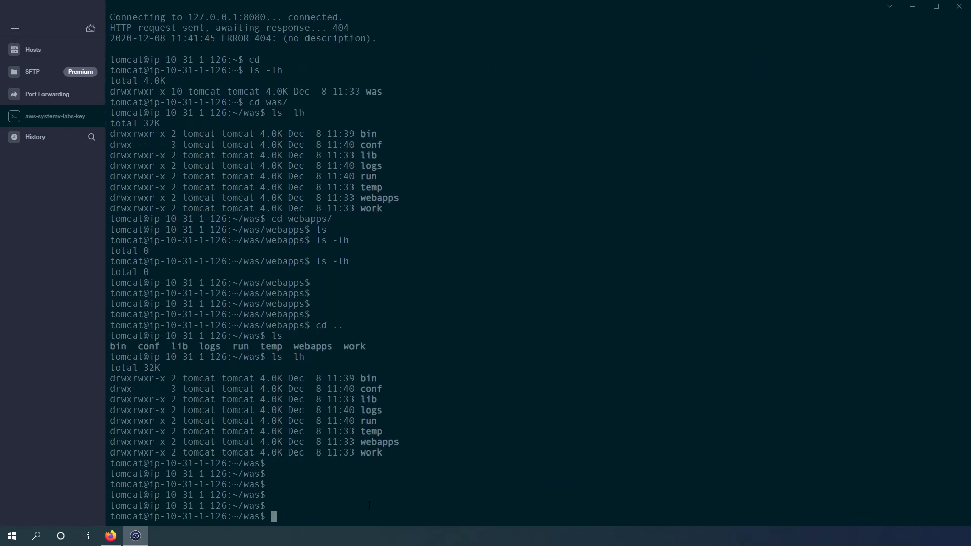
Enter the bin directory, list its contents, and stop the Tomcat instance with ./shutdown.sh.
type("cd bin/")
key("Return")
type("ls")
key("Return")
type("./shutdown.sh")
key("Return")
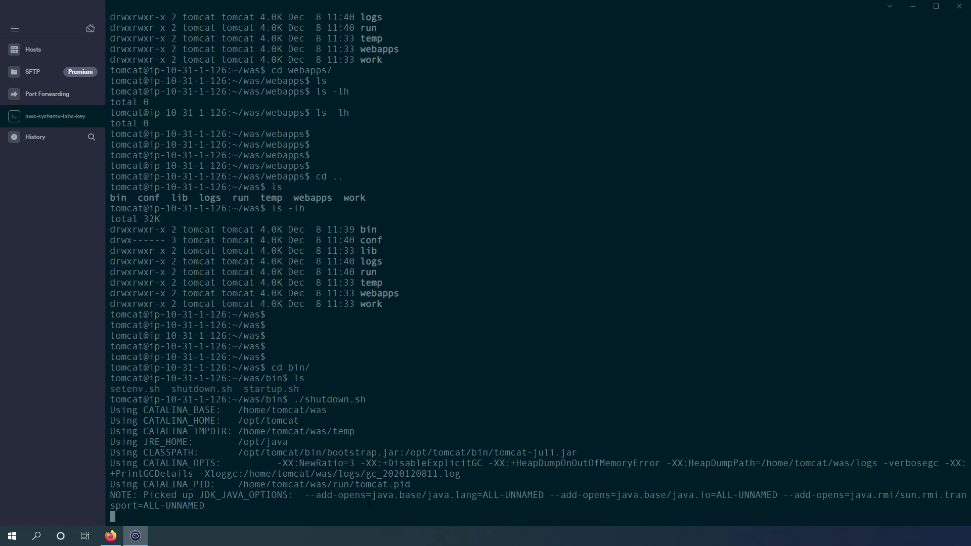
key("Return")
key("Return")
Check for running Tomcat processes by filtering the ps aux output for tomcat.
type("ps aux | grep t")
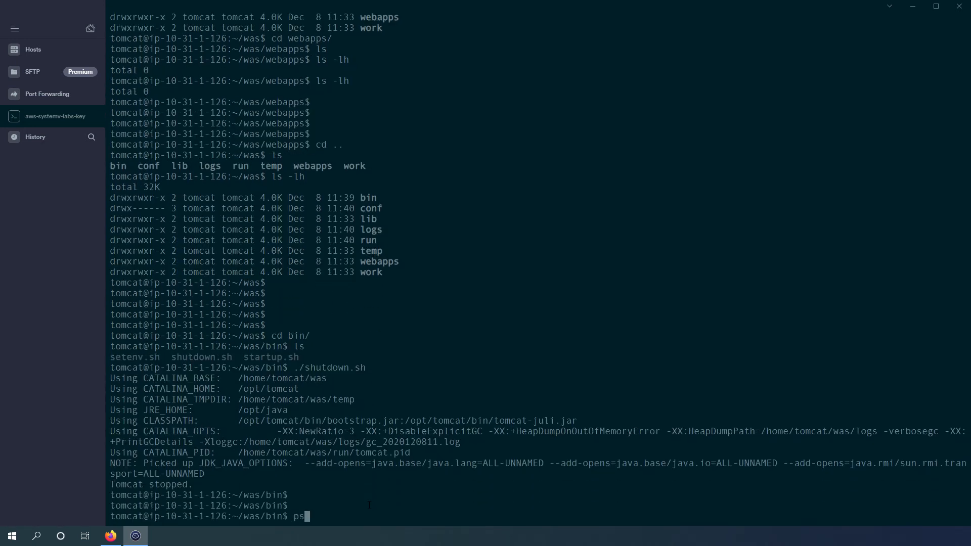
type("omcast")
key("Return")
key("Up")
key("BackSpace")
key("BackSpace")
type("t")
key("Return")
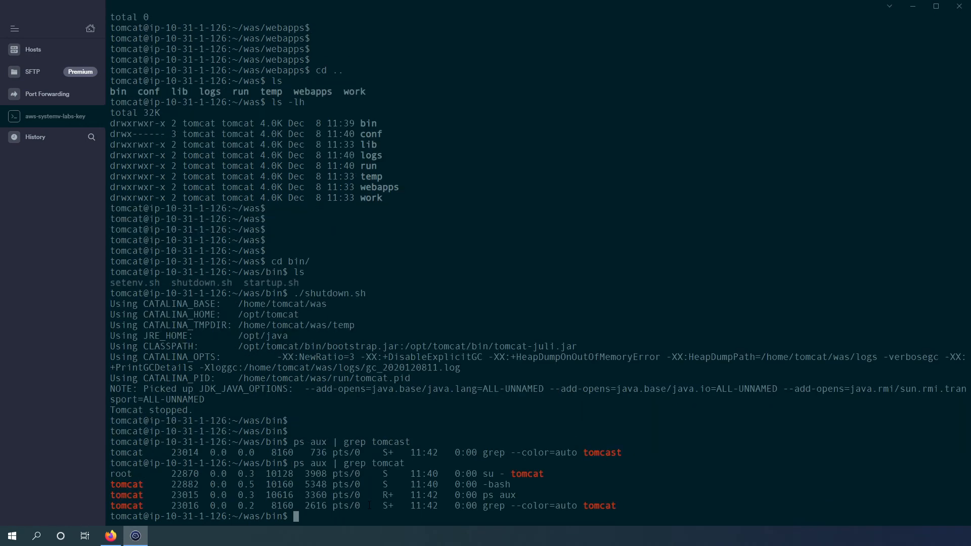
Clear the terminal, list the listening TCP sockets with ss -lptn, and examine the local ports.
key("Return")
key("Return")
key("Return")
key("Return")
key("Return")
key("Return")
key("Return")
type("clear")
key("Return")
type("ss -l")
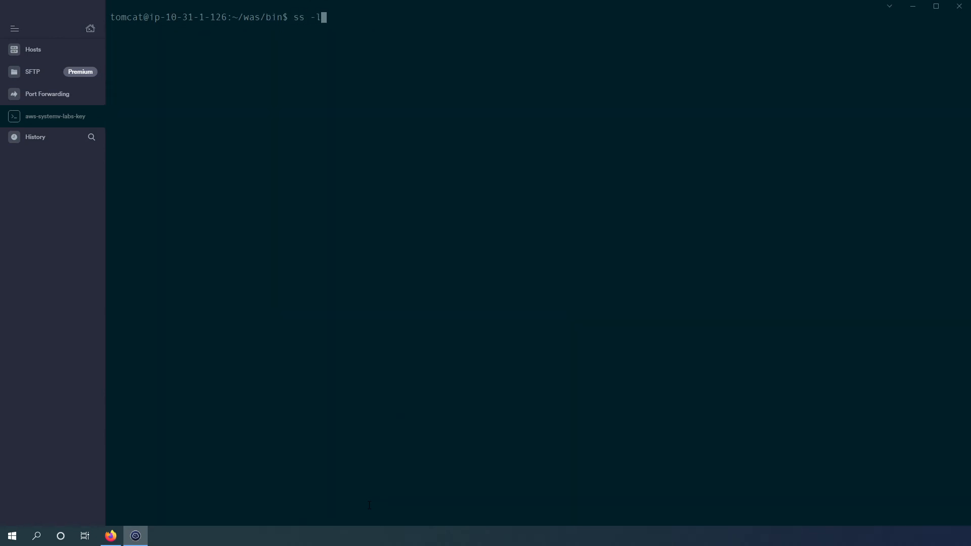
type("ptn")
key("Return")
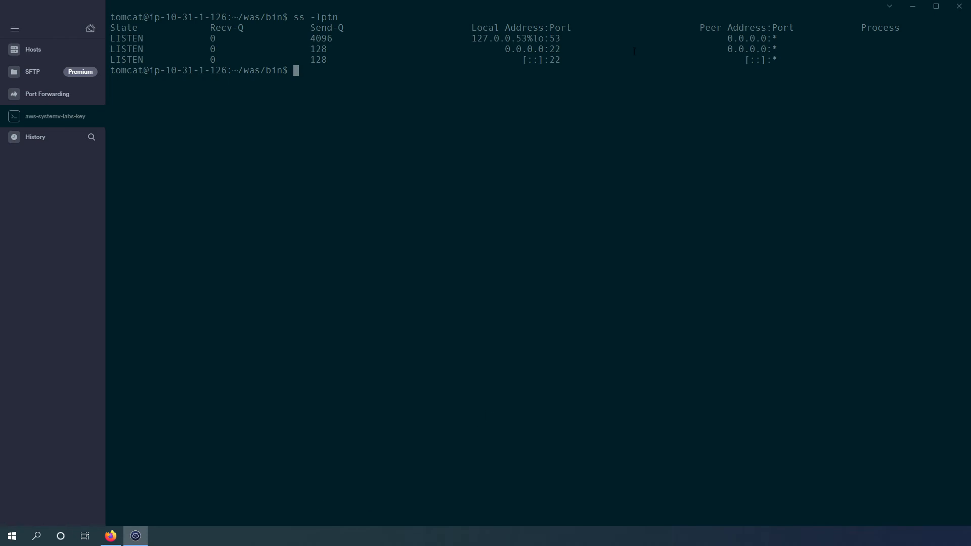
left_click_drag(550, 50, 573, 74)
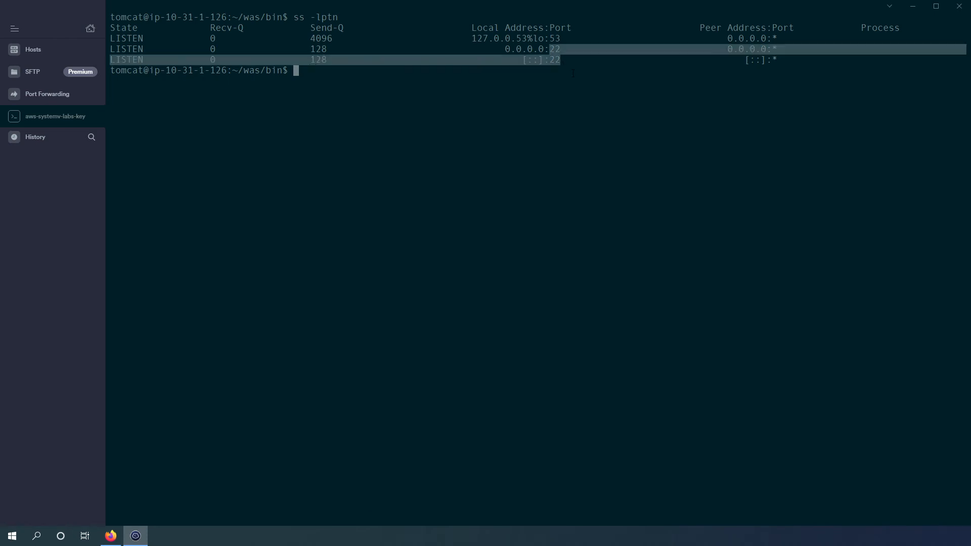
left_click(604, 108)
left_click_drag(516, 91, 537, 209)
left_click(561, 224)
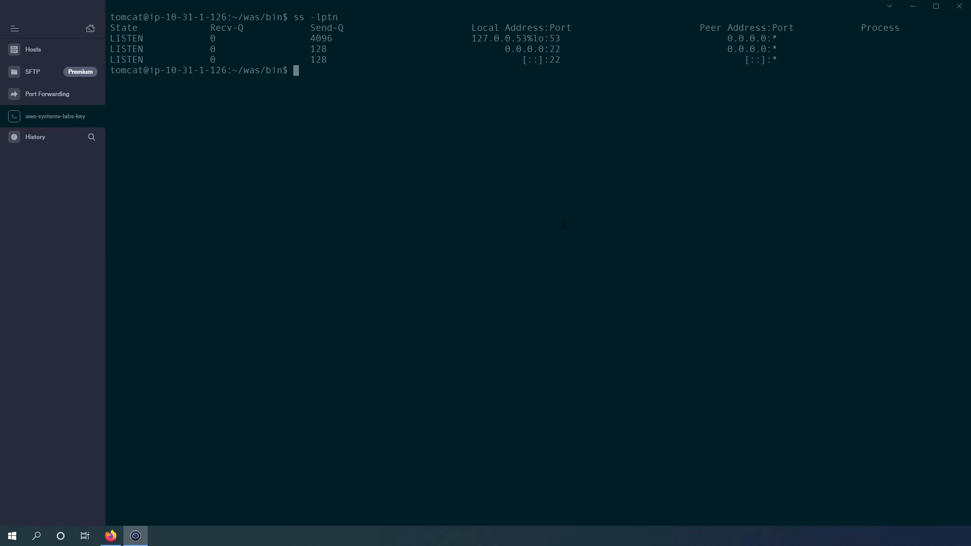
key("Return")
key("Return")
key("Return")
key("Return")
key("Return")
key("Return")
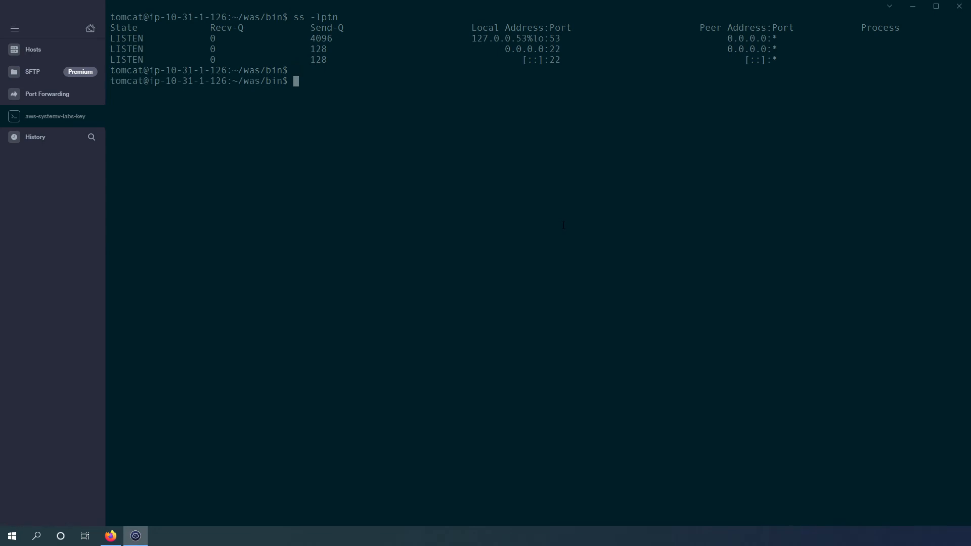
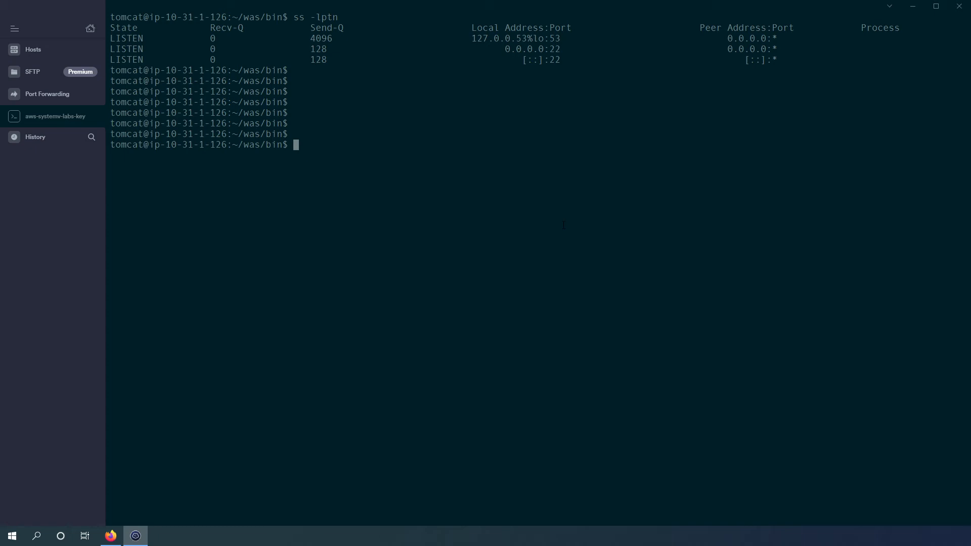
Exit the tomcat user's session back to root and list the contents of /opt/tomcat.
key("Return")
key("Return")
key("Return")
type("exit")
key("Return")
type("cd /etc/sys")
key("Return")
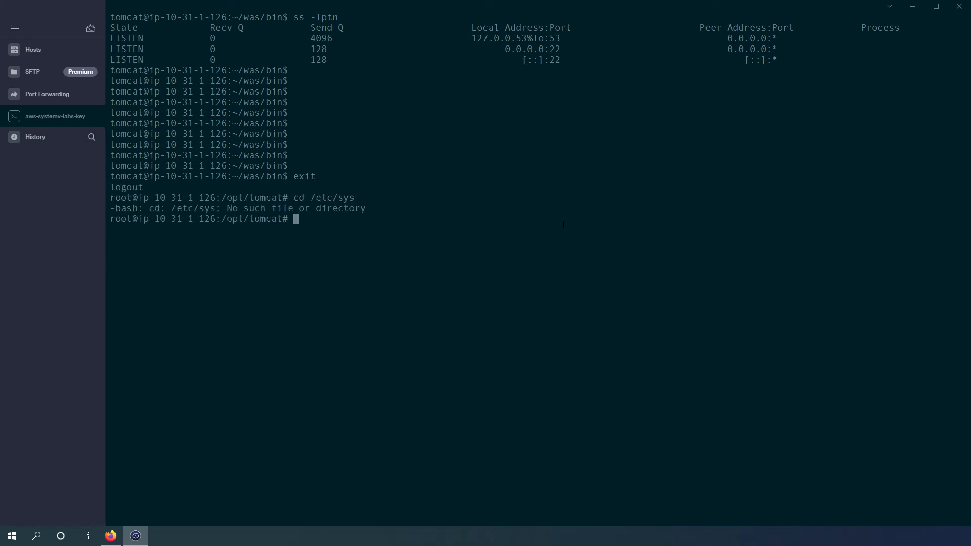
type("ls")
key("Return")
Change to /etc/systemd/system and list the existing unit files.
type("cd /etc/sys")
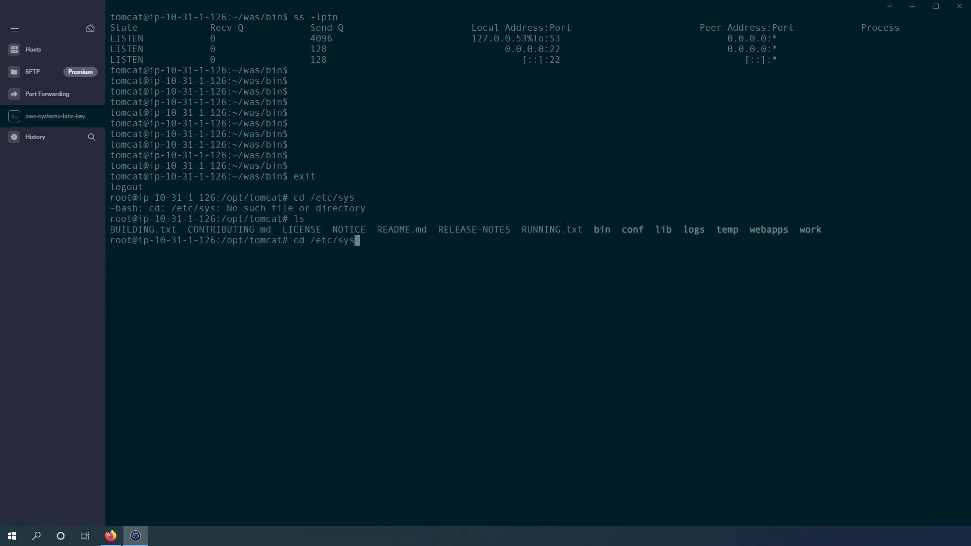
type("temd/system/")
key("Return")
type("sl")
key("Return")
type("ls")
key("Return")
Create tomcat.service in vim as a forking unit with JAVA_HOME /opt/java, CATALINA_HOME /opt/tomcat, /home/tomcat/was/bin start and stop scripts, user tomcat, and WantedBy multi-user.target.
type("vi")
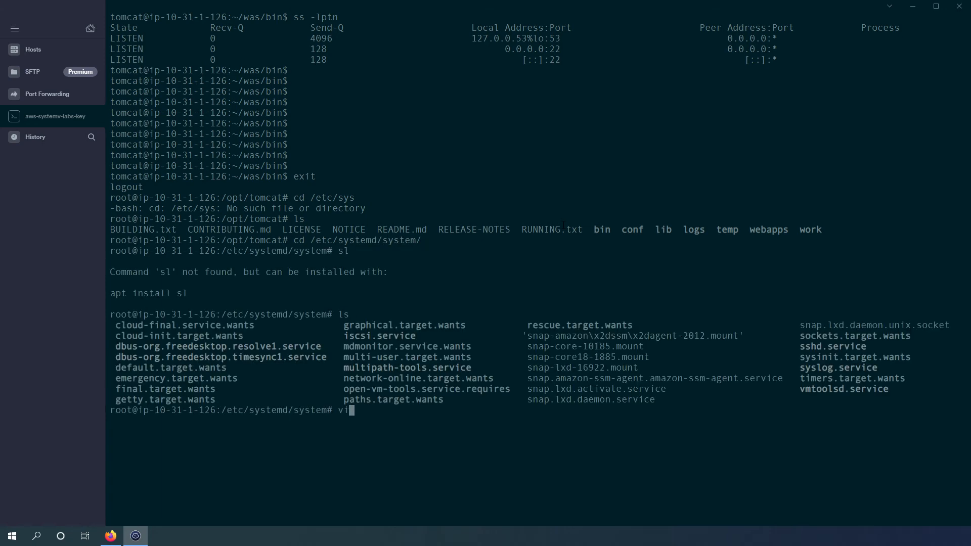
type("m tomcat.service")
key("Return")
key("i")
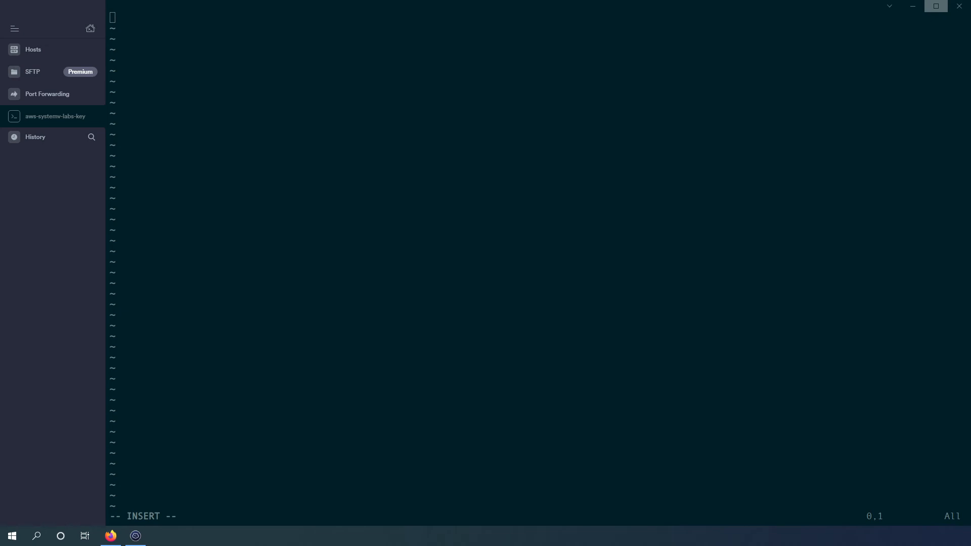
left_click(590, 139)
type("# Systemd unit file for tomcat [Unit] Description=Apache Tomcat Web Application Container After=syslog.target network.target  [Service] Type=forking  Environment=\"JAVA_HOME=/opt/java\" Environment=\"JRE_HOME=/opt/java\" Environment=\"INSTANCE_OWNER=tomcat\" Environment=\"CATALINA_HOME=/opt/tomcat\" Environment=\"CATALINA_BASE=/home/$INSTANCE_OWNER/was\" Environment=\"CATALINA_PID=/home/$INSTANCE_OWNER/was/run/${INSTANCE_OWNER}.pid\"  ExecStart=/home/tomcat/was/bin/startup.sh ExecStop=/home/tomcat/was/bin/shutdown.sh  User=tomcat Group=tomcat Restart=on-failure  [Install] WantedBy=multi-user.target")
key("Escape")
Review the unit file's environment variables, ExecStart and ExecStop paths, and user, group and restart settings.
key("Up")
key("Up")
key("Up")
key("Up")
key("Up")
key("Up")
key("Up")
key("Up")
key("Up")
key("Up")
key("Up")
key("Up")
key("Up")
key("Up")
key("Up")
key("Up")
key("Down")
key("Down")
key("Down")
key("Down")
key("Down")
key("Down")
key("Down")
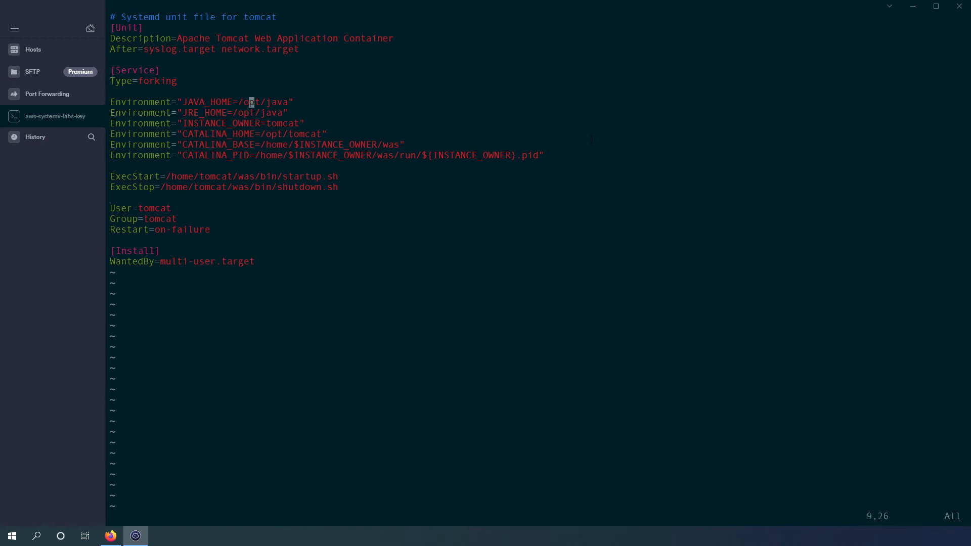
key("Down")
key("Down")
key("Down")
key("Up")
key("Up")
key("Up")
key("Down")
key("Left")
key("Left")
key("Right")
key("Right")
key("Right")
key("Right")
key("Right")
key("Right")
key("Right")
key("Right")
key("Right")
key("Right")
key("Right")
key("Right")
key("Down")
key("Down")
key("Up")
key("Down")
key("Down")
key("shift+v")
key("Down")
key("y")
key("Up")
key("Up")
key("Up")
key("Up")
key("Up")
key("Up")
key("Up")
key("Up")
key("Up")
key("Up")
key("Up")
key("Up")
key("Up")
key("Up")
key("Up")
key("Up")
key("Up")
key("Up")
Save the tomcat.service unit file and quit vim with :wq!
type(":wq!")
key("Return")
key("Return")
key("Return")
key("Return")
key("Return")
key("Return")
Enable tomcat.service to start at boot with systemctl.
type("systemctl enable ")
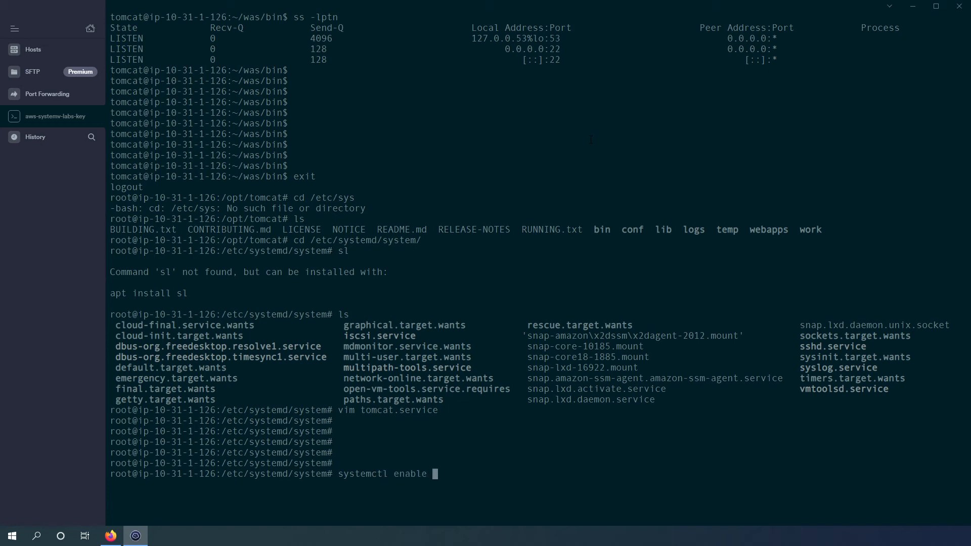
type("tomc")
key("Tab")
key("Return")
key("Return")
key("Return")
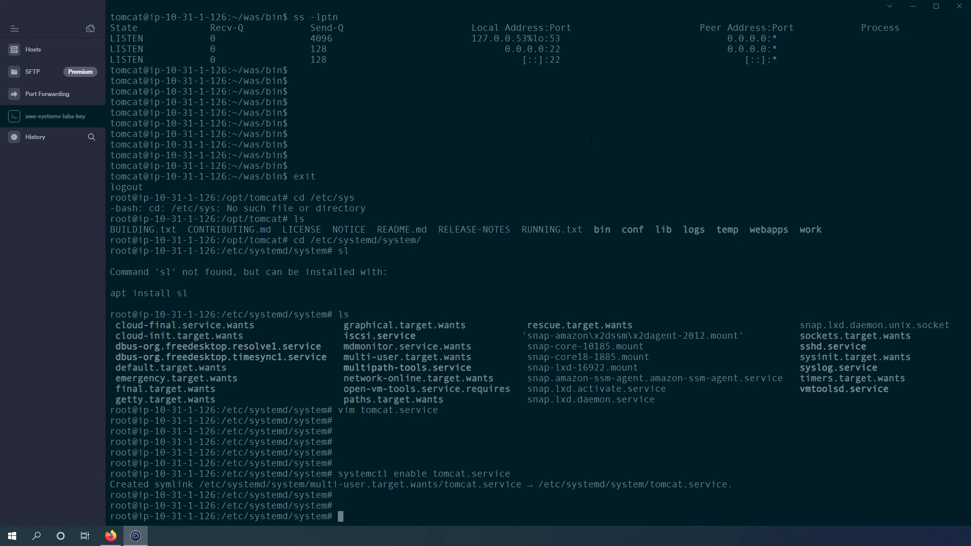
List /etc/systemd/system in detailed and short form to check for the tomcat.service file.
key("Return")
key("Return")
key("Return")
key("Return")
key("Return")
type("ls -lh")
key("Return")
type("ls")
key("Return")
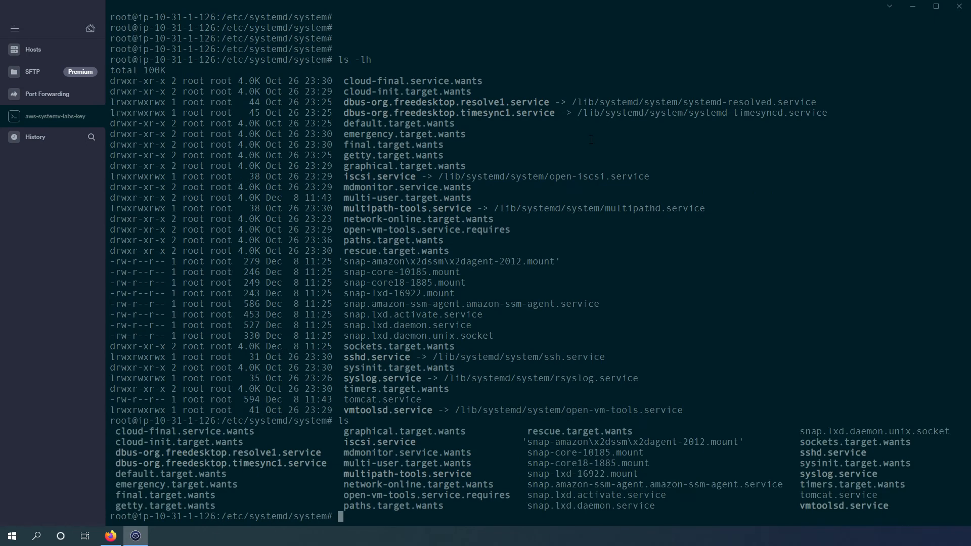
Start tomcat.service with systemctl and check for its process by filtering ps aux for tomcat.
type("systemctl start tomcat.service")
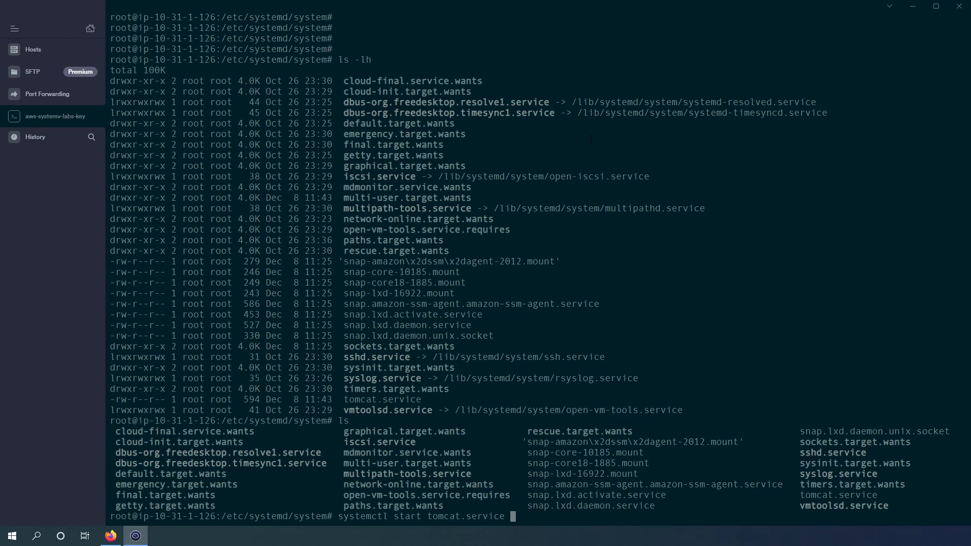
key("Return")
type("ps aux| grep tomcat")
key("Return")
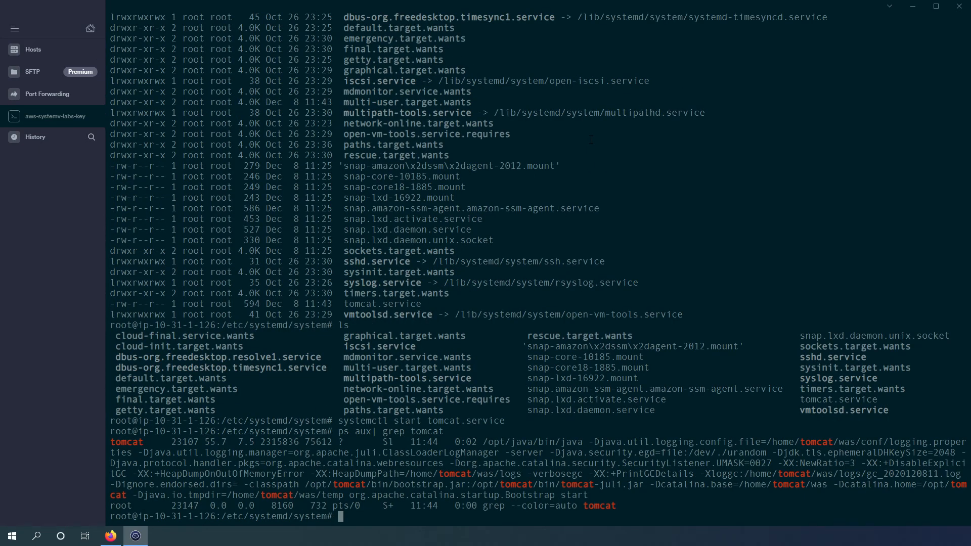
Check the status of tomcat.service with systemctl and leave the status output.
key("Return")
key("Return")
key("Return")
key("Return")
key("Return")
key("Return")
key("Return")
key("Return")
key("Return")
key("Return")
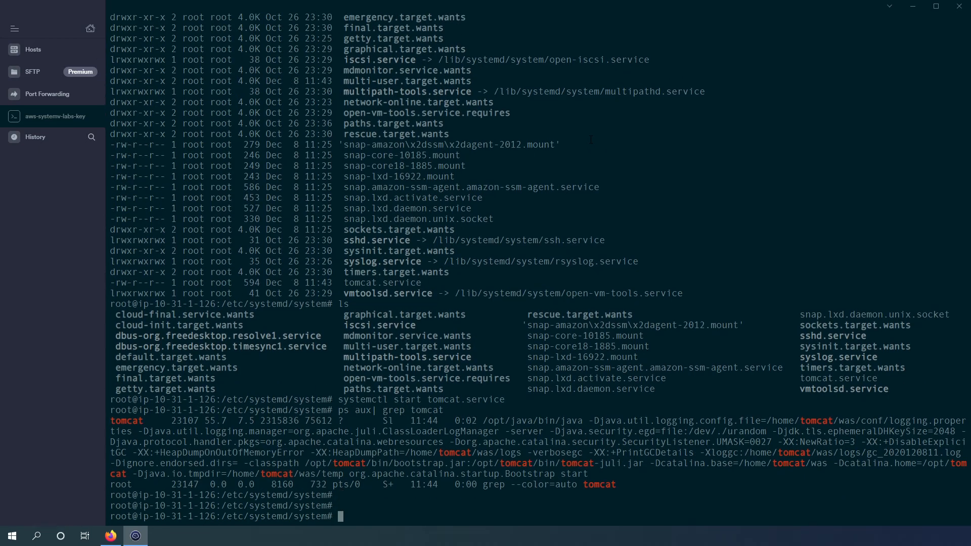
type("systemctl status tomcat.service")
key("Return")
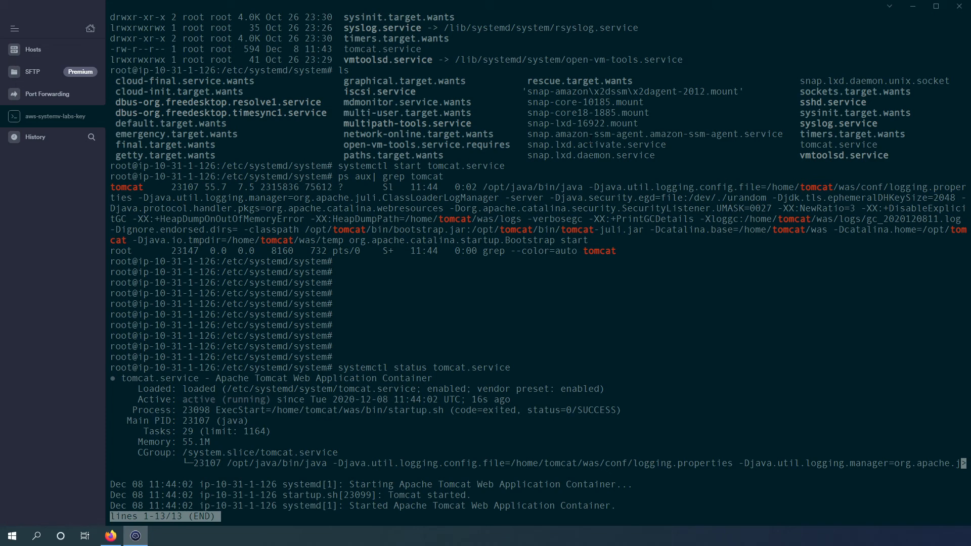
key("q")
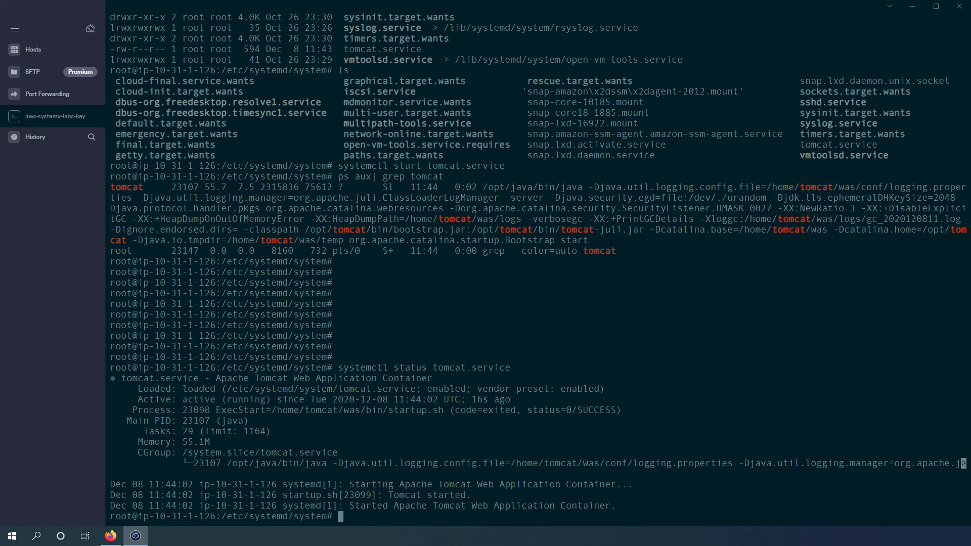
Clear the terminal and stop tomcat.service with systemctl.
key("Return")
key("Return")
key("Return")
key("Return")
key("Return")
key("Return")
type("clear")
key("Return")
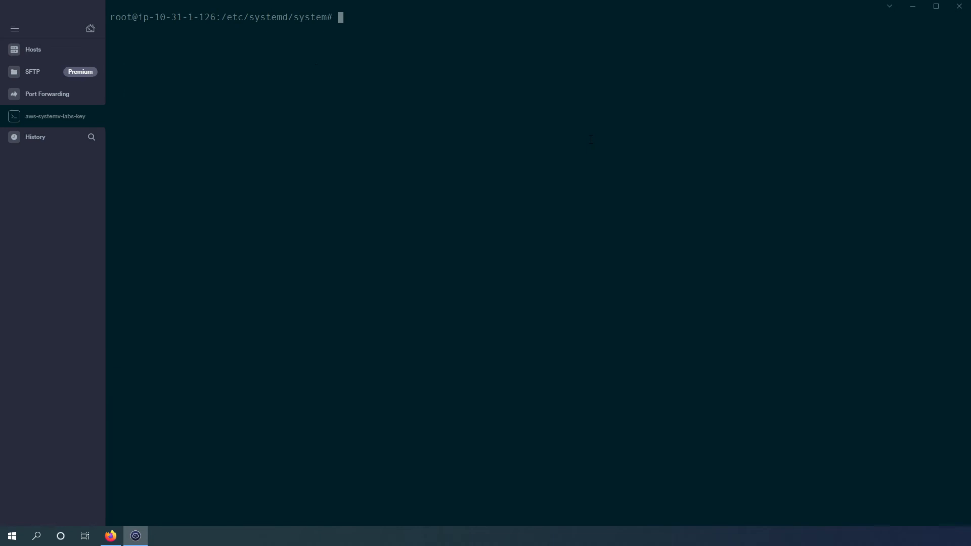
key("Return")
key("Return")
type("systemctl stop tomcat")
key("Tab")
key("Return")
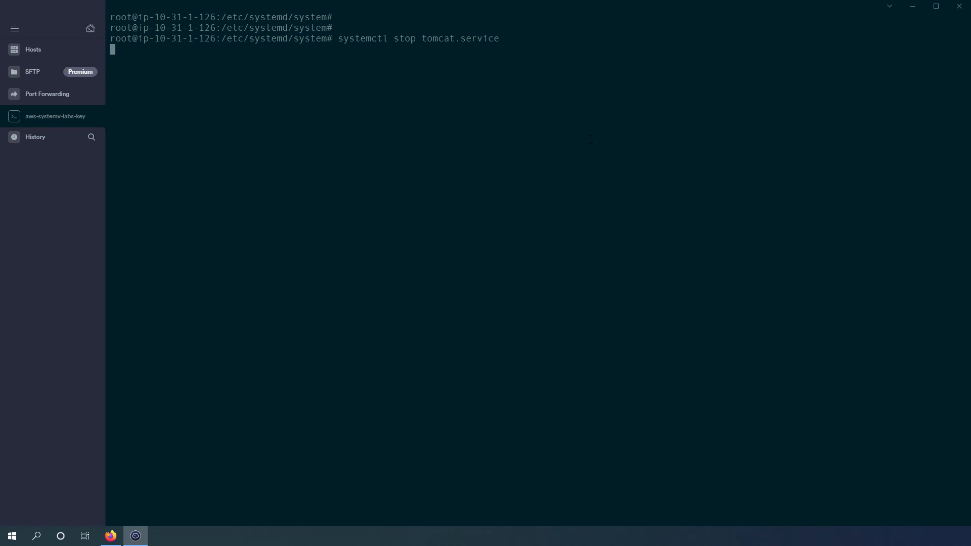
Check for running Tomcat processes by filtering ps aux for tomcat.
key("Return")
key("Return")
type("ps aux| grep tomcat")
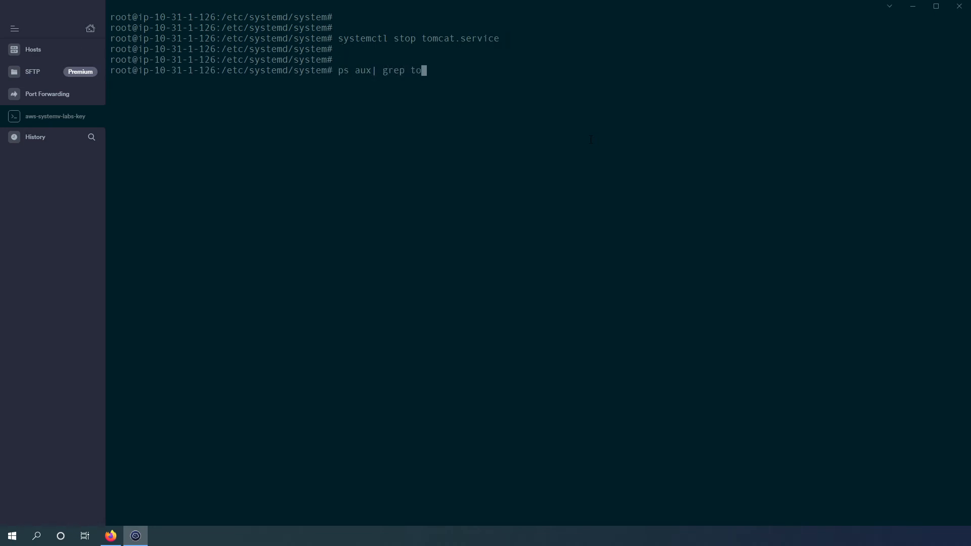
key("Return")
key("Return")
key("Return")
key("Return")
List the listening TCP sockets and their processes with ss -lpnt.
type("ss -lpnt")
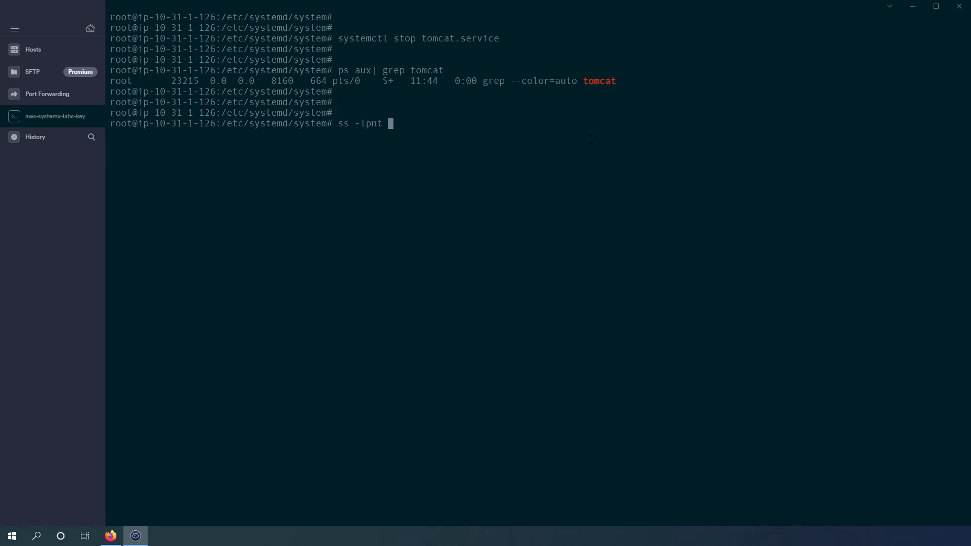
key("Return")
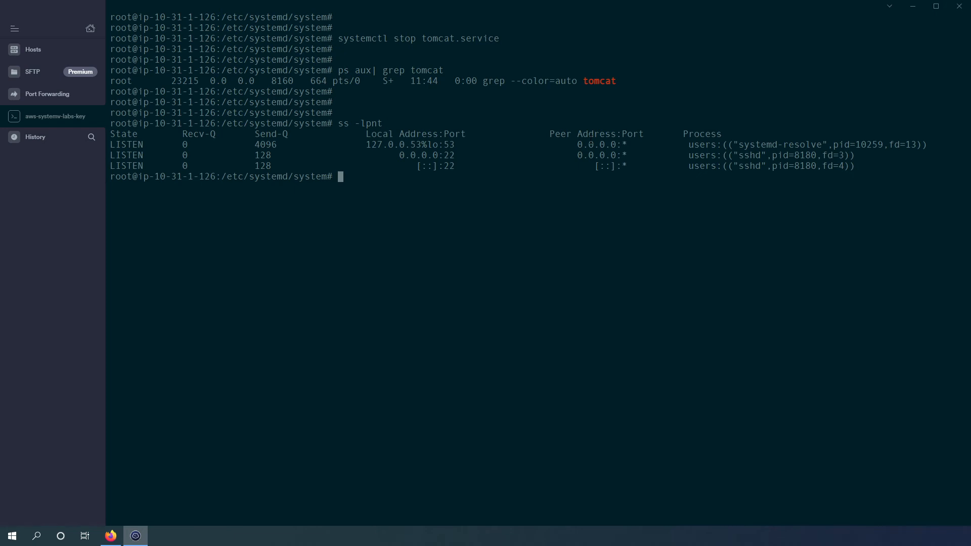
key("Return")
key("Return")
key("Return")
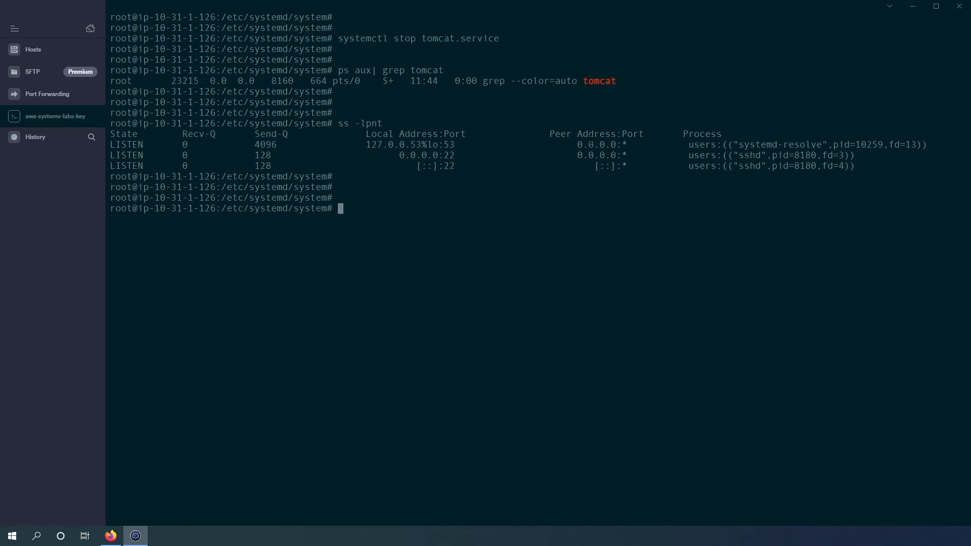
key("Return")
key("Return")
key("Return")
key("Return")
key("Return")
key("Return")
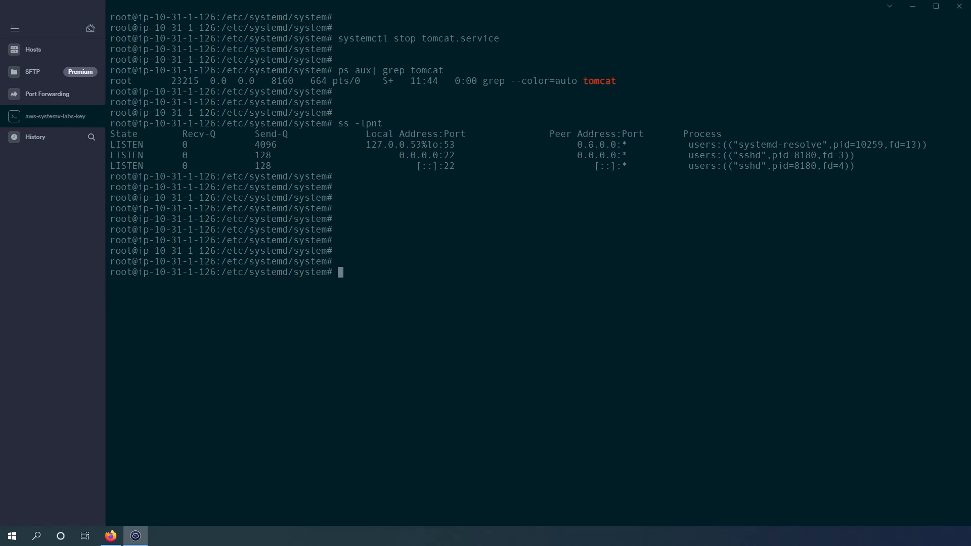
Open tomcat.service in vim and examine the WantedBy line in its [Install] section.
type("vim tom")
key("Tab")
key("Return")
key("Down")
key("Down")
key("Down")
key("Down")
key("Down")
key("Down")
key("Down")
key("Down")
key("Down")
key("Down")
key("Down")
key("Down")
key("Down")
key("Down")
key("Down")
key("Down")
key("Down")
key("Down")
key("Down")
key("Down")
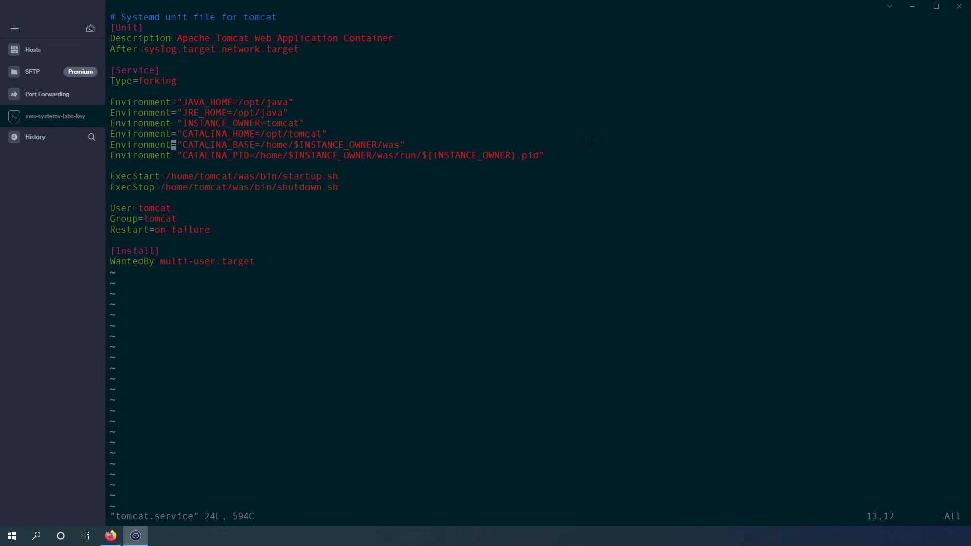
key("Down")
key("Down")
key("Down")
key("shift+v")
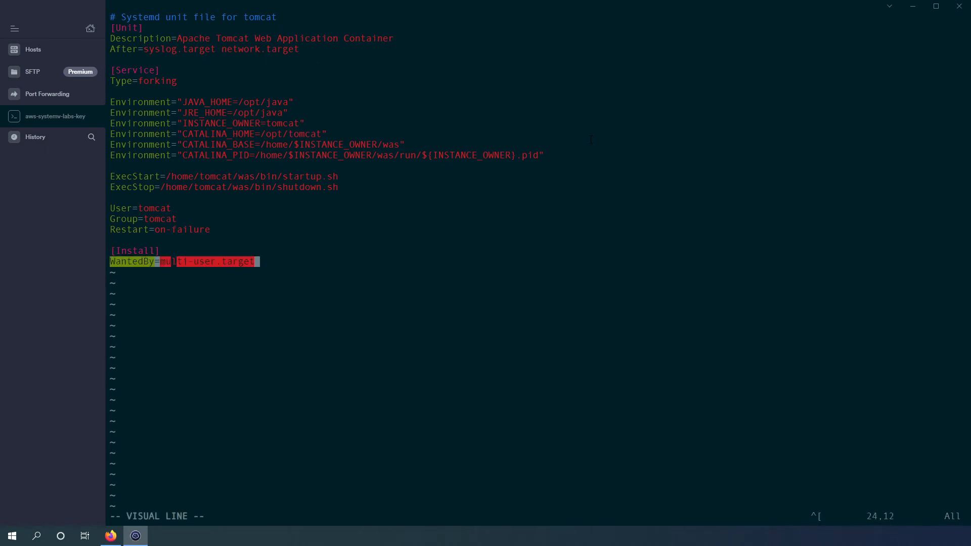
key("Escape")
Examine the ExecStart line and the Environment lines above it in the unit file.
key("Up")
key("Up")
key("Up")
key("Up")
key("Up")
key("Up")
key("Up")
key("Up")
key("Up")
key("Up")
key("Down")
key("Down")
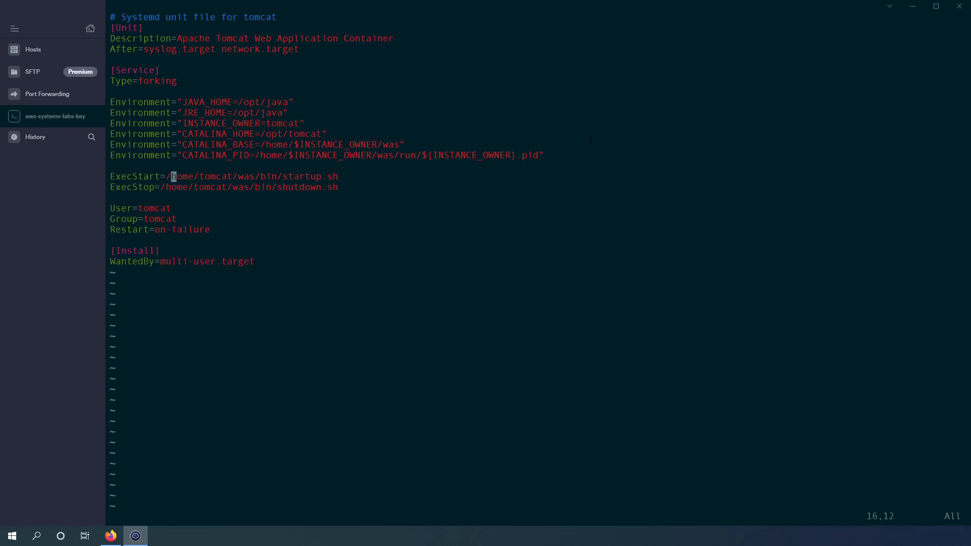
key("shift+v")
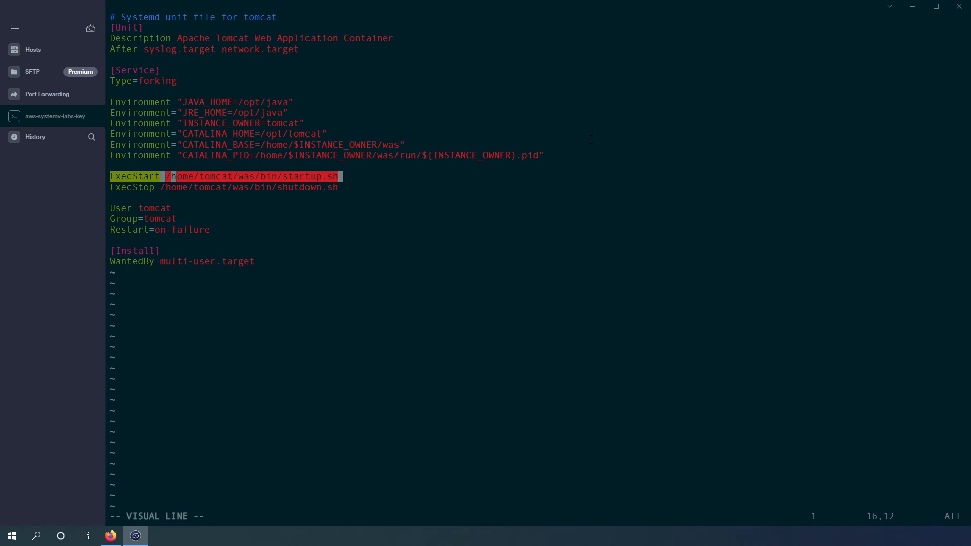
key("Up")
key("Escape")
key("Up")
key("Up")
key("Up")
Save and quit vim with :wq and clear the terminal.
type(":wq")
key("Return")
key("Return")
key("Return")
key("Return")
key("Return")
key("Return")
type("clear")
key("Return")
key("Return")
key("Return")
key("Return")
key("Return")
key("Return")
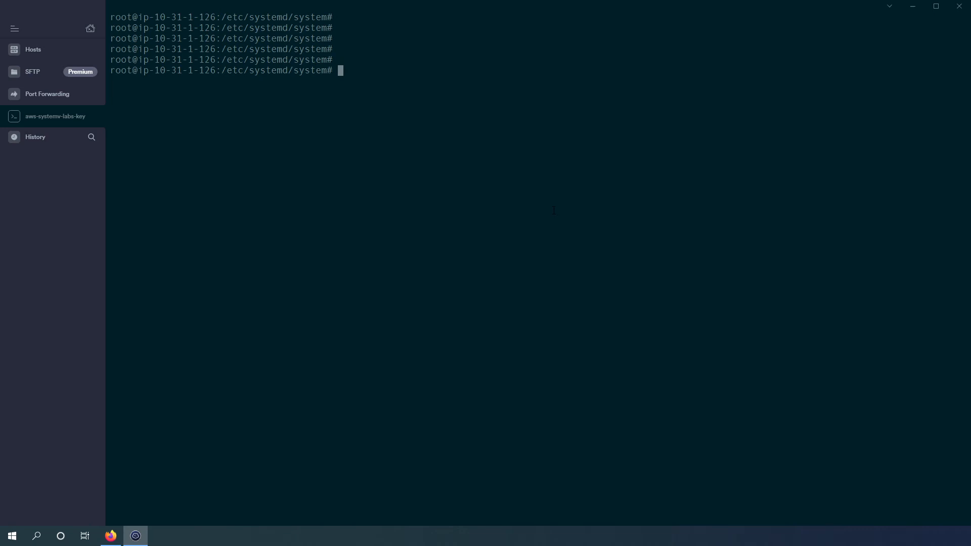
Switch to Firefox and read through the AWS guide for installing the CodeDeploy agent on Ubuntu Server.
left_click_drag(970, 162, 407, 98)
double_click(411, 100)
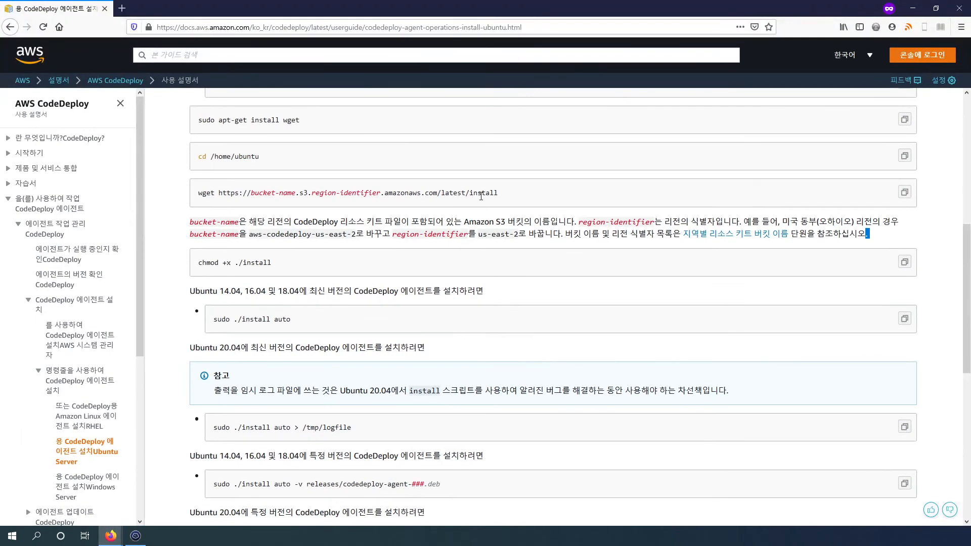
scroll(506, 215, "up", 3)
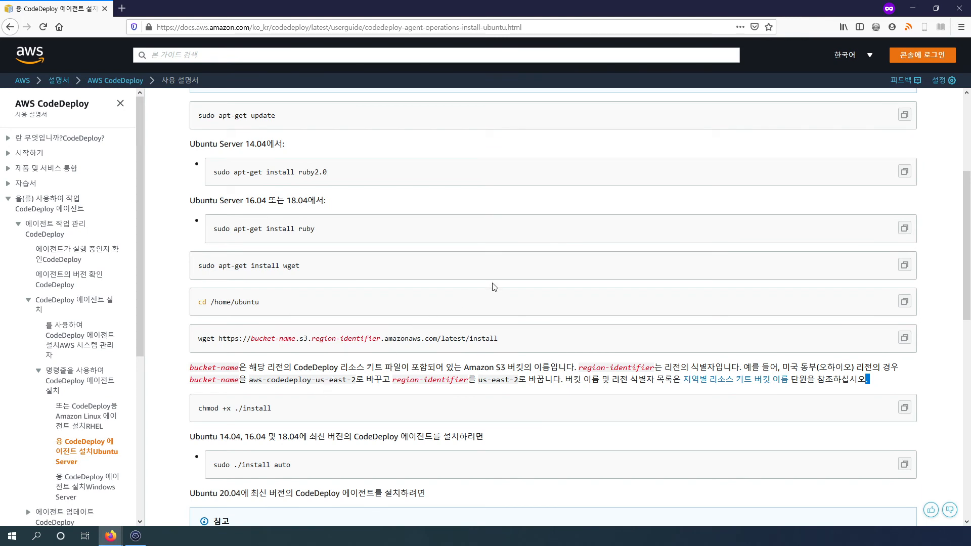
scroll(493, 293, "down", 2)
scroll(490, 296, "up", 2)
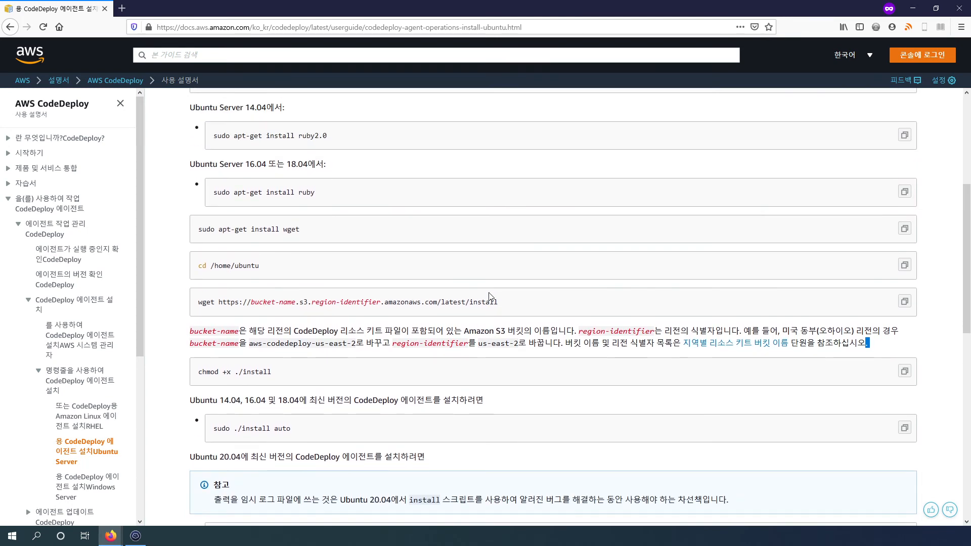
scroll(489, 296, "up", 5)
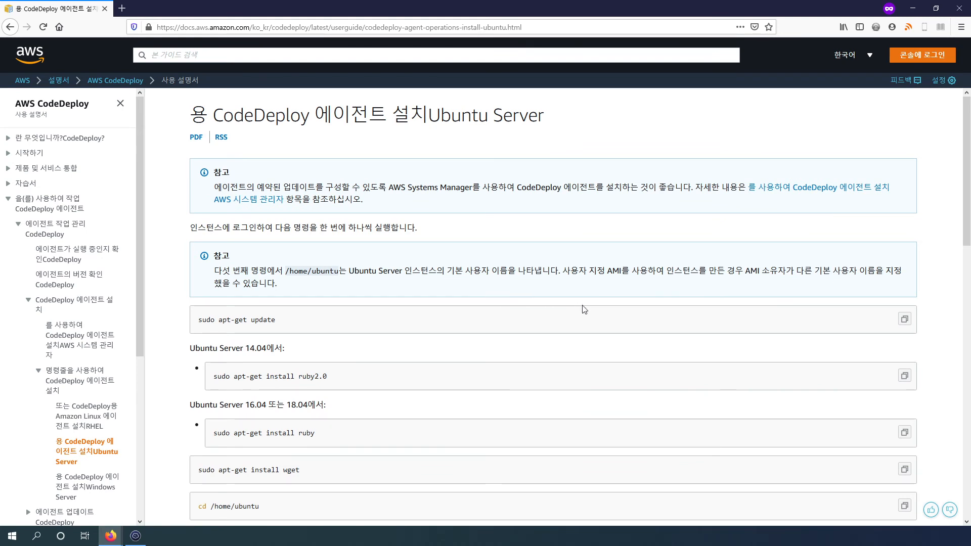
scroll(582, 309, "down", 5)
scroll(569, 310, "up", 2)
scroll(568, 310, "down", 3)
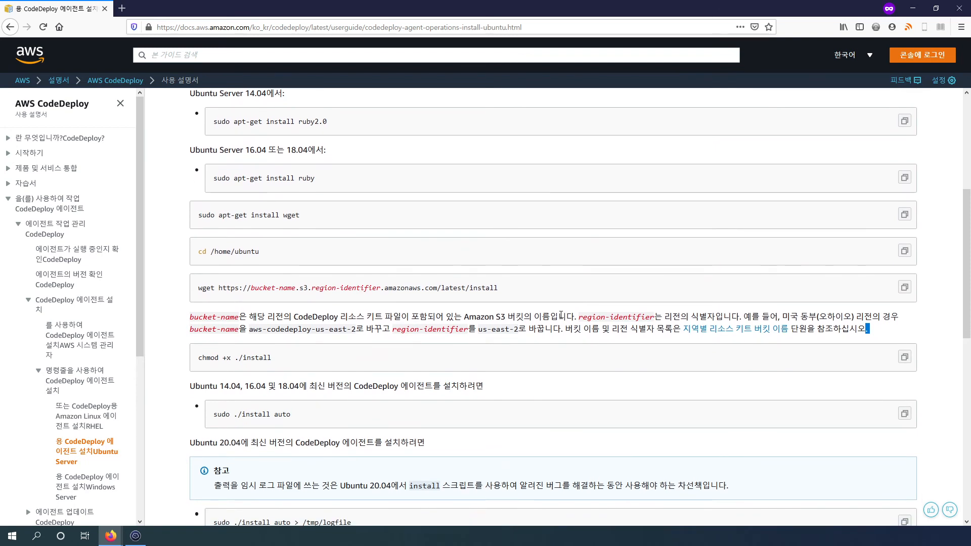
scroll(561, 316, "up", 2)
scroll(353, 331, "up", 2)
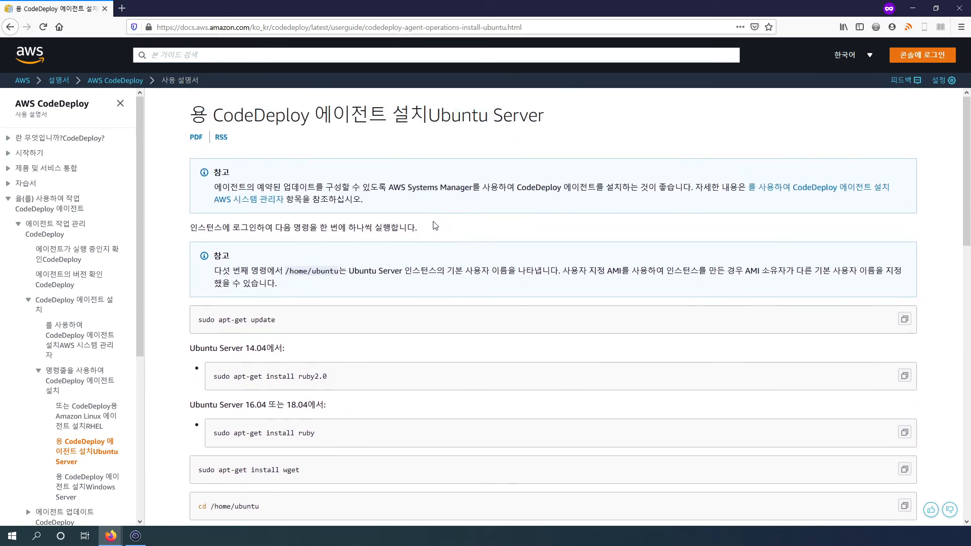
scroll(427, 222, "down", 4)
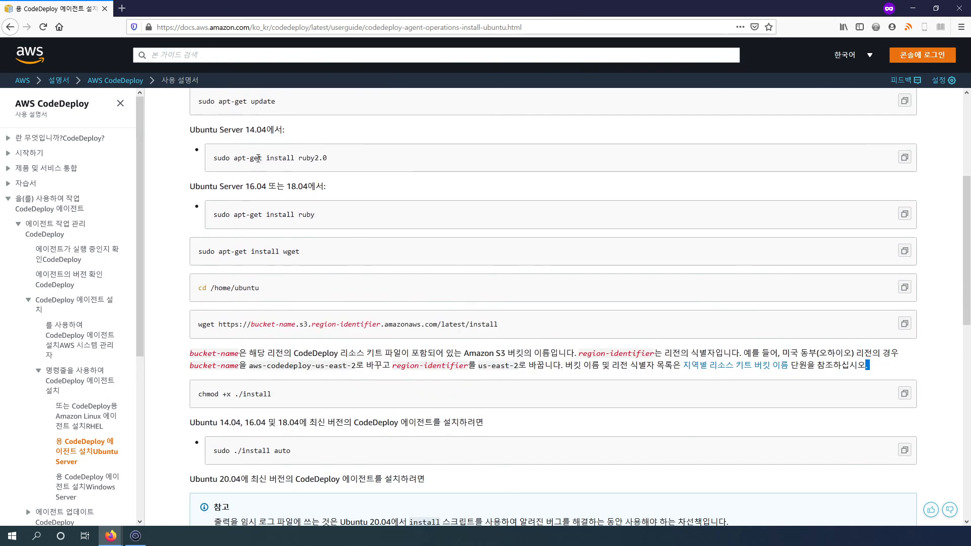
Examine the package preparation commands for the different Ubuntu Server versions in the guide.
left_click_drag(212, 133, 295, 137)
left_click(296, 137)
left_click_drag(245, 187, 344, 193)
left_click(343, 193)
scroll(347, 261, "down", 2)
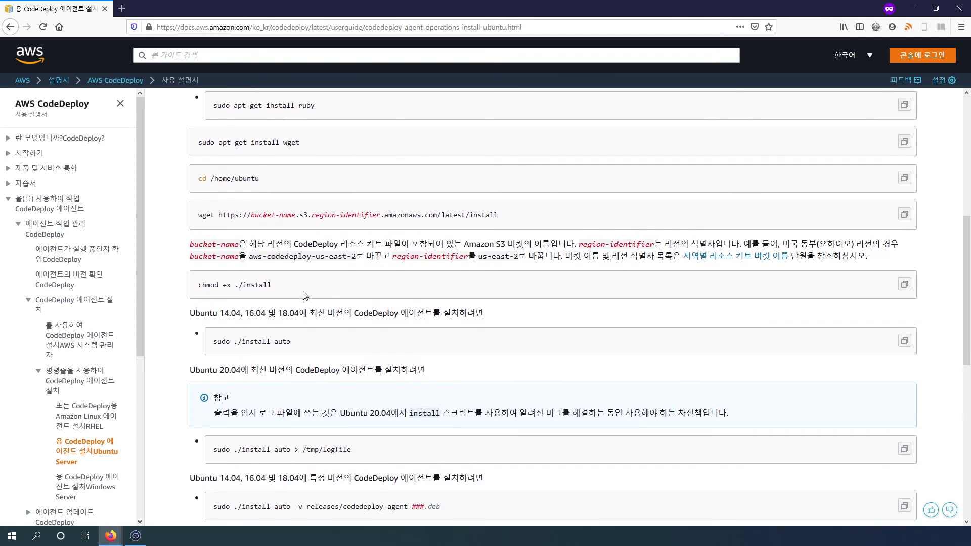
scroll(358, 323, "down", 1)
scroll(352, 233, "up", 1)
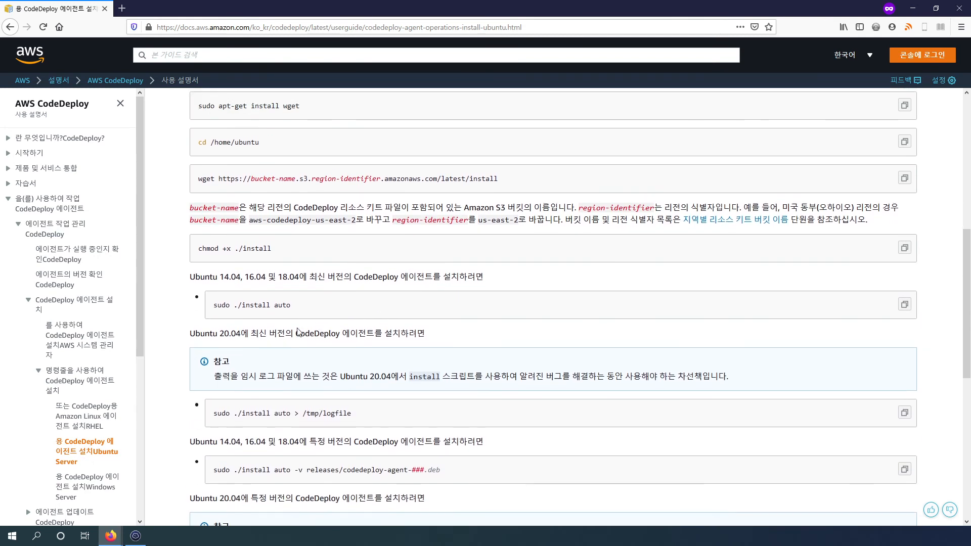
Examine the Ubuntu 20.04 heading and the bucket-name and region-identifier placeholders in the wget download command.
left_click_drag(209, 336, 314, 335)
left_click(456, 323)
left_click_drag(506, 180, 357, 180)
left_click(516, 198)
left_click_drag(267, 221, 330, 219)
left_click(346, 218)
left_click_drag(316, 178, 352, 180)
left_click(558, 245)
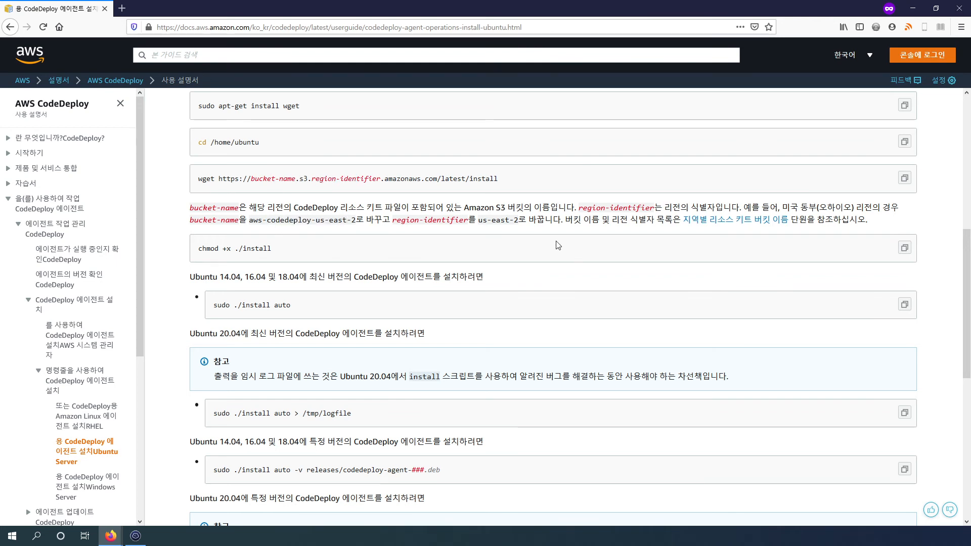
Open the regional resource kit bucket names link in a new tab and look up Seoul's bucket name.
right_click(733, 222)
left_click(749, 232)
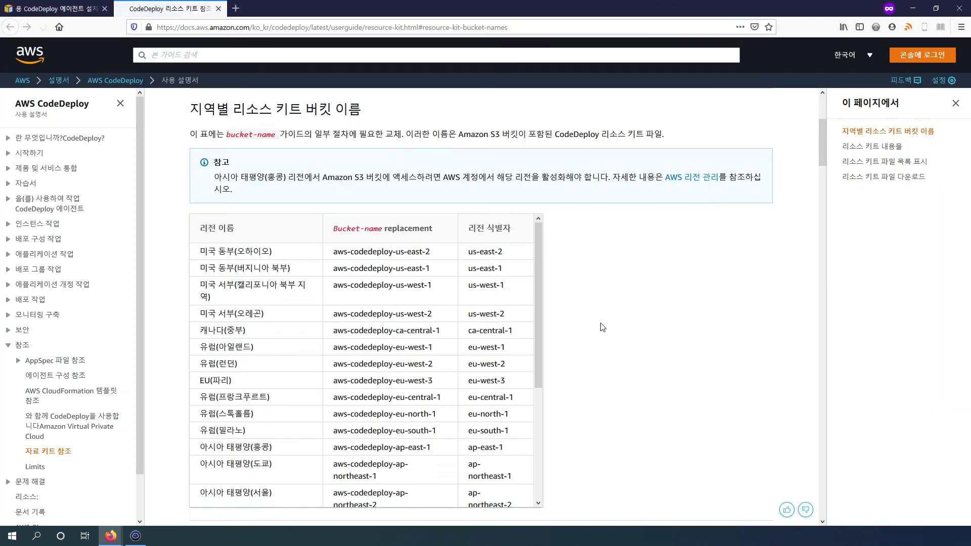
scroll(536, 232, "down", 3)
scroll(531, 243, "up", 1)
left_click_drag(538, 230, 545, 312)
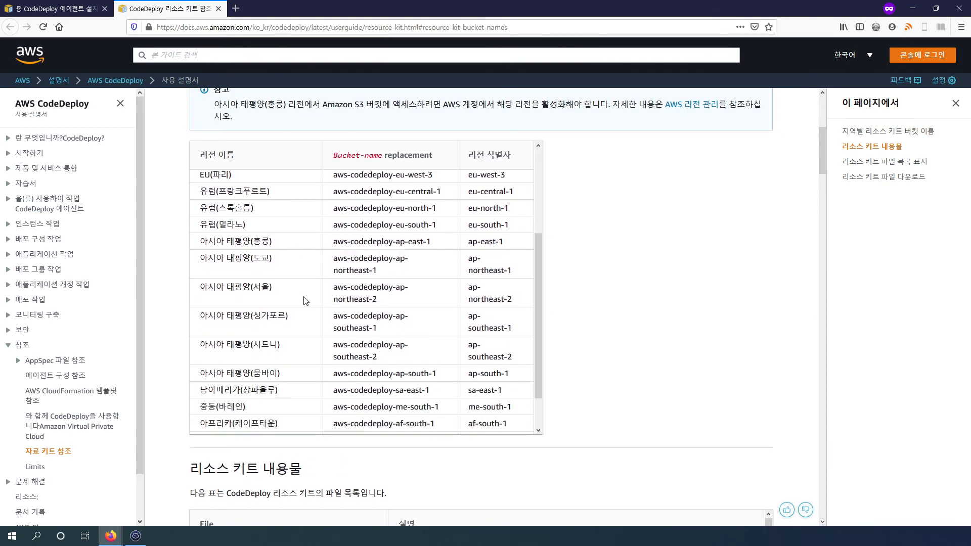
triple_click(394, 303)
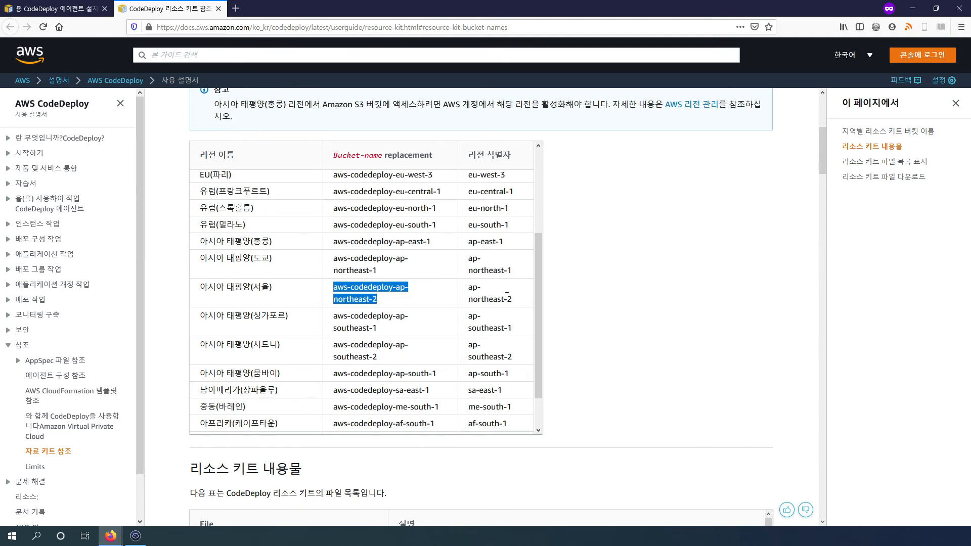
left_click(413, 302)
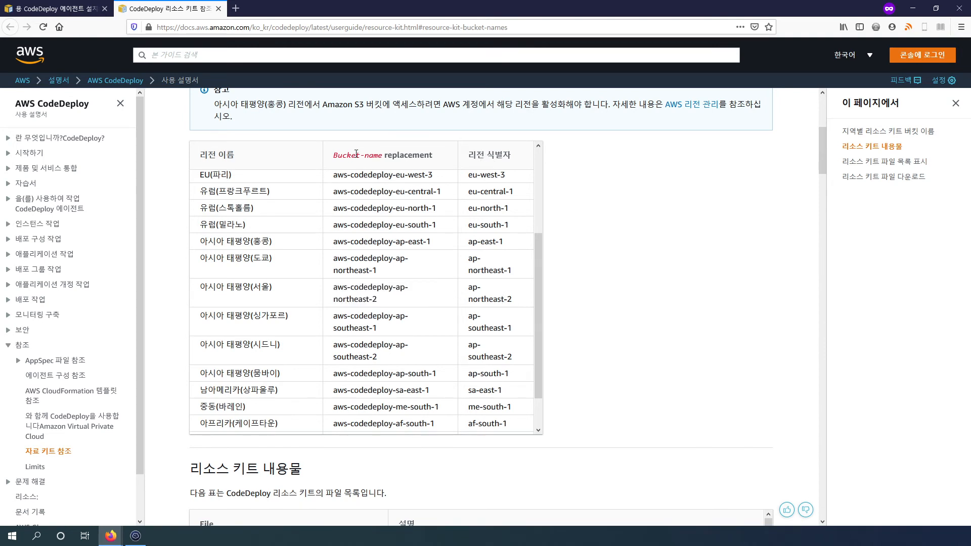
left_click_drag(385, 302, 333, 299)
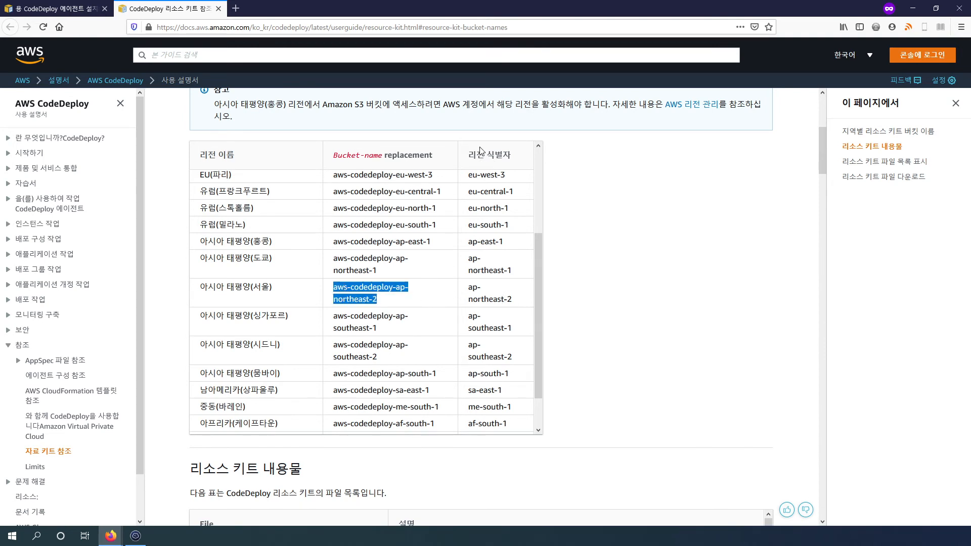
Compare the wget placeholders with Seoul's region identifier in the bucket table and return to the installation guide.
key("ctrl+shift+Tab")
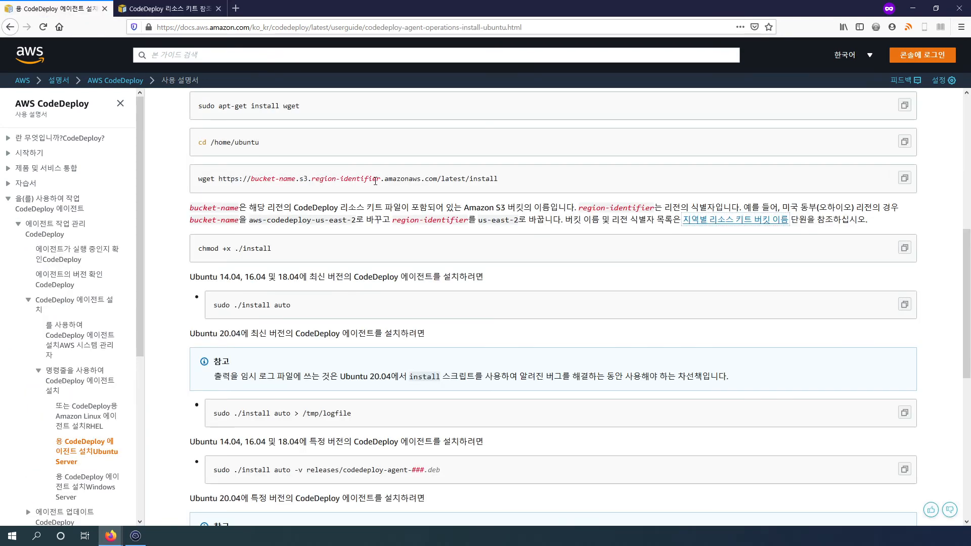
left_click(189, 9)
left_click_drag(513, 302, 376, 303)
left_click(75, 11)
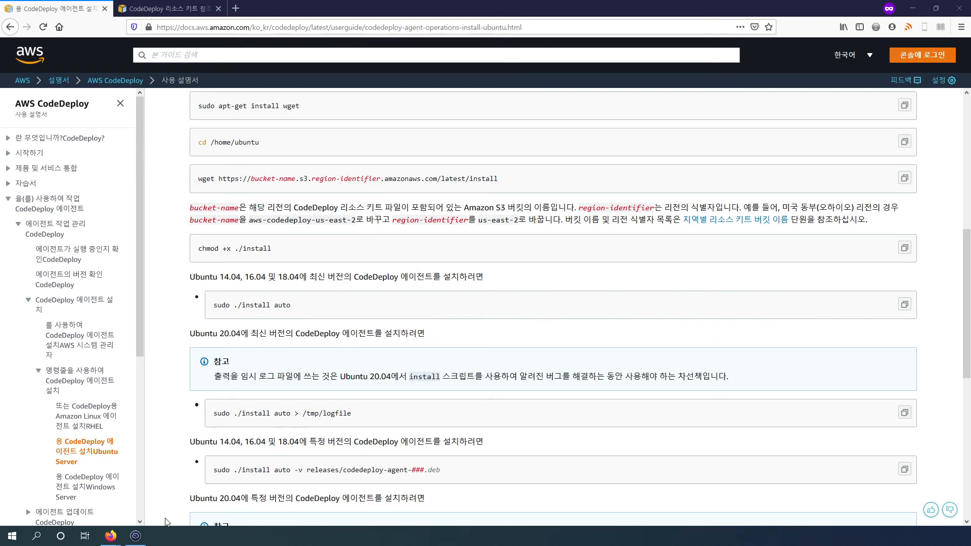
Switch to the SSH terminal and exit the root shell back to the ubuntu user.
left_click(135, 536)
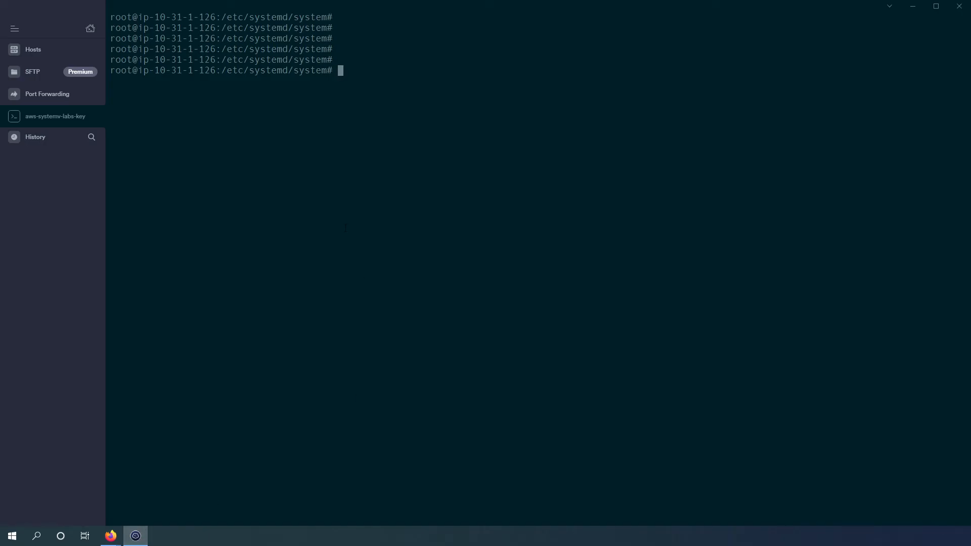
key("Return")
key("Return")
key("Return")
type("exit")
key("Return")
key("Return")
key("Return")
key("Return")
key("Return")
key("Return")
key("Return")
key("Return")
key("Return")
key("Return")
key("Return")
key("Return")
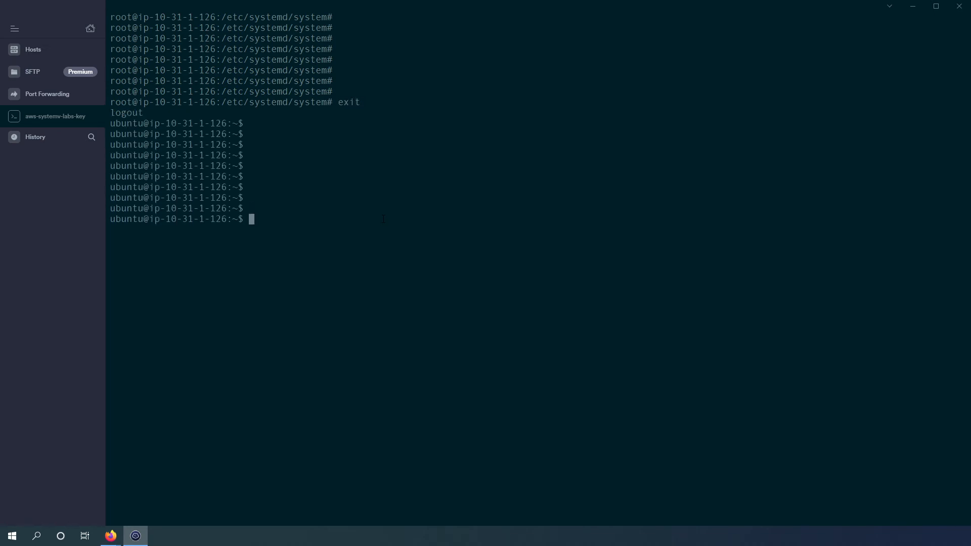
type("wget https://aws-codedeploy-ap-northeast-2.s3.ap-northeast-2.amazonaws.com/latest/install")
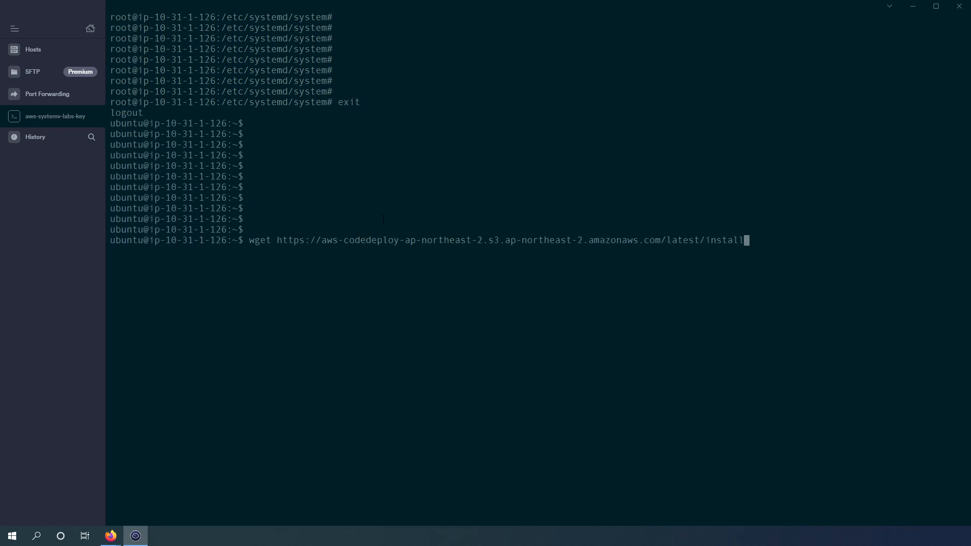
key("Return")
key("Return")
key("Return")
key("Return")
key("Return")
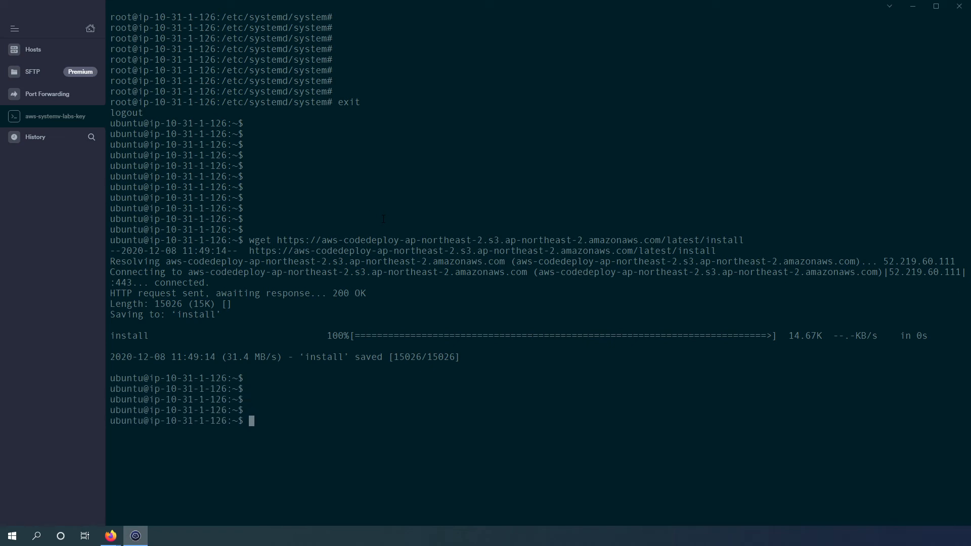
Return to the installation guide and examine the Ubuntu 20.04 note about redirecting the installer's output to a temporary log file.
left_click_drag(549, 4, 612, 94)
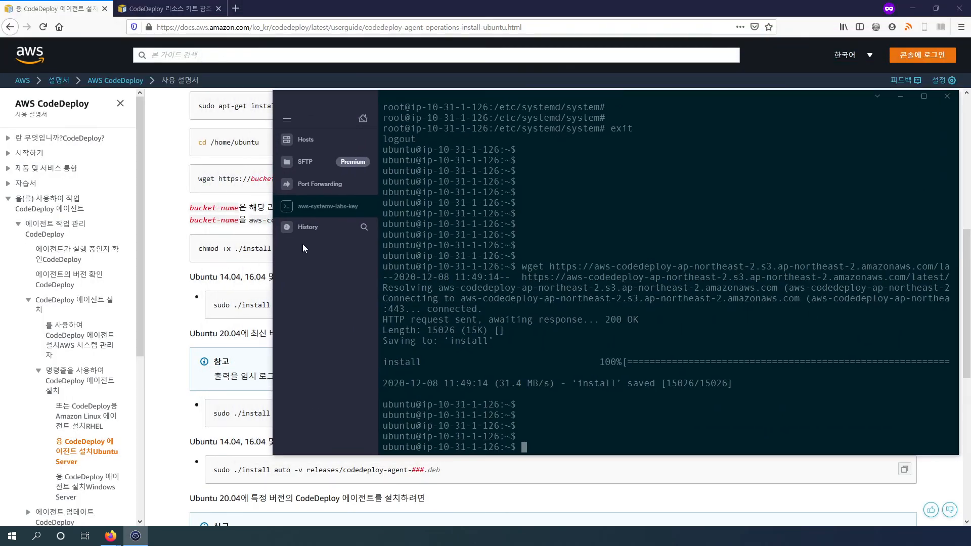
left_click(242, 285)
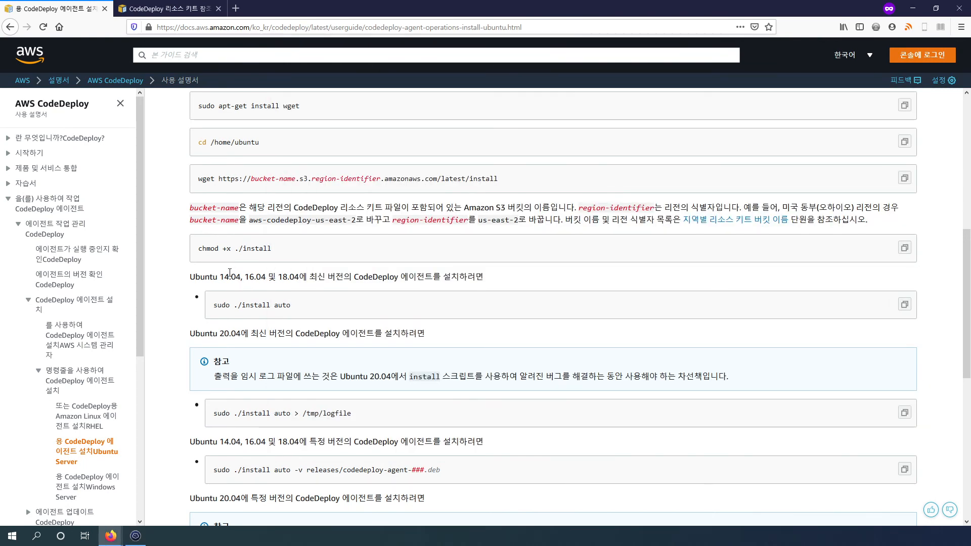
scroll(298, 277, "down", 3)
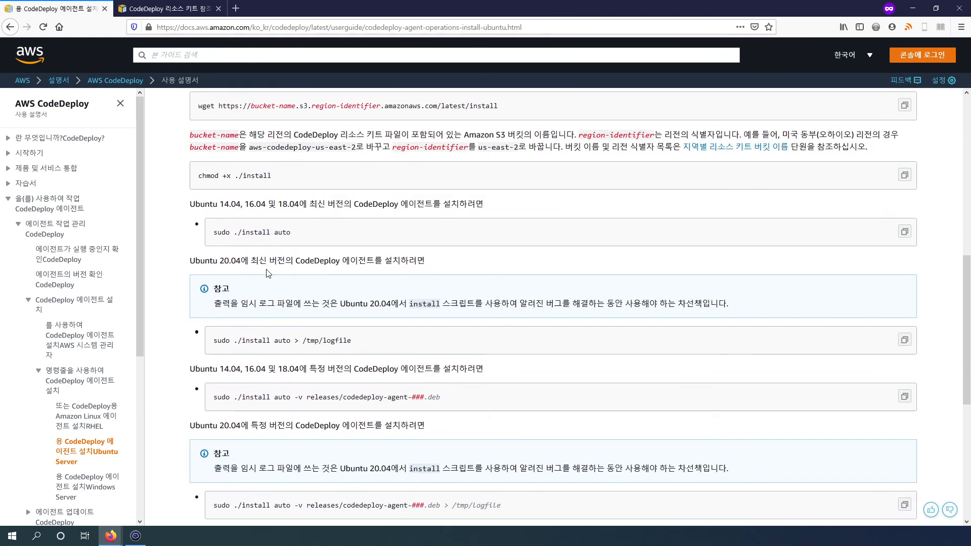
left_click_drag(199, 263, 260, 263)
left_click(286, 265)
left_click_drag(190, 263, 252, 263)
left_click(269, 262)
left_click_drag(218, 304, 748, 309)
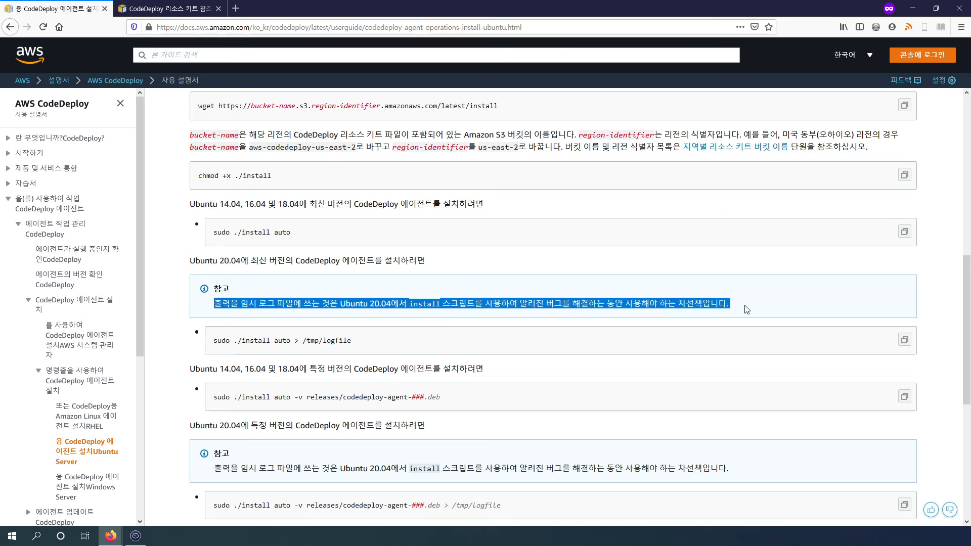
left_click(749, 309)
scroll(454, 320, "down", 1)
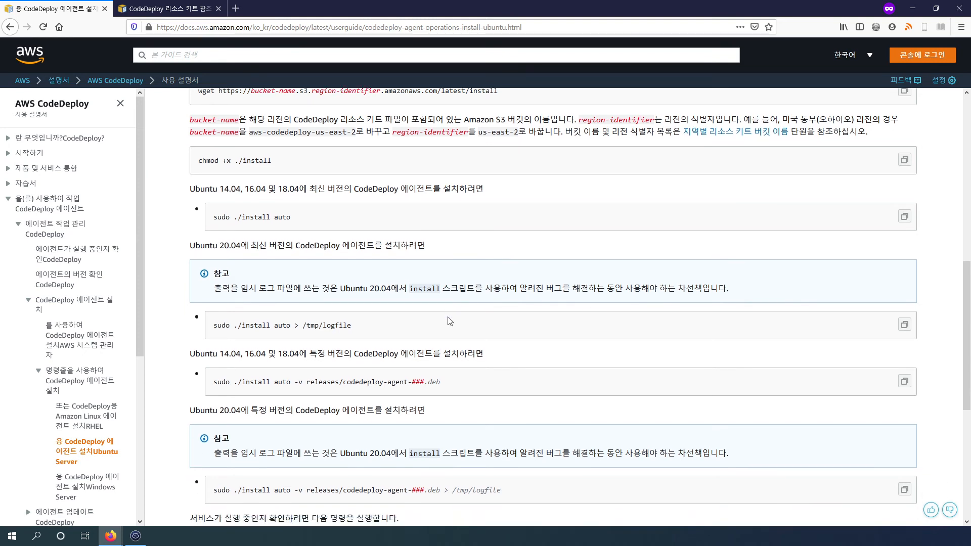
Copy the guide's Ubuntu 20.04 command and try to run sudo ./install auto > /tmp/logfile in the SSH terminal.
left_click_drag(215, 306, 375, 309)
key("ctrl+c")
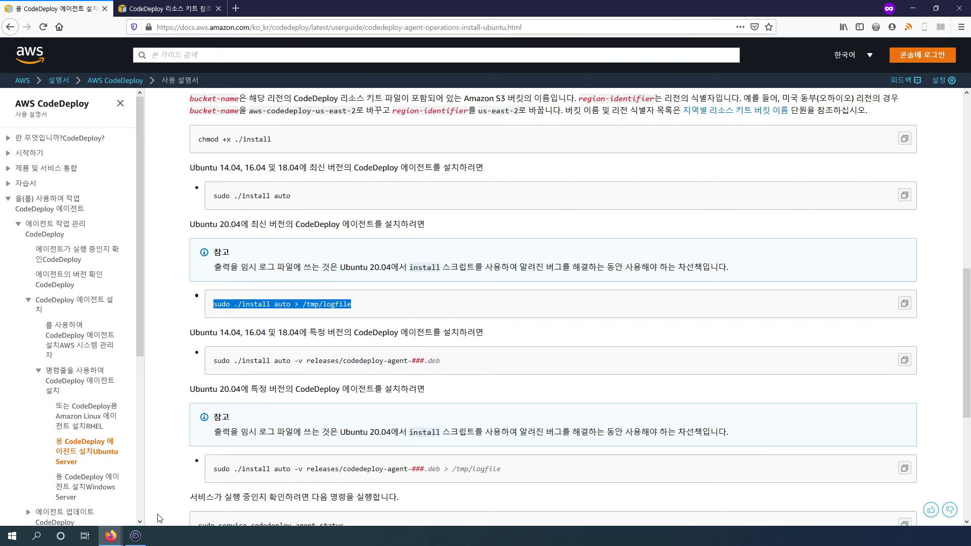
left_click(144, 542)
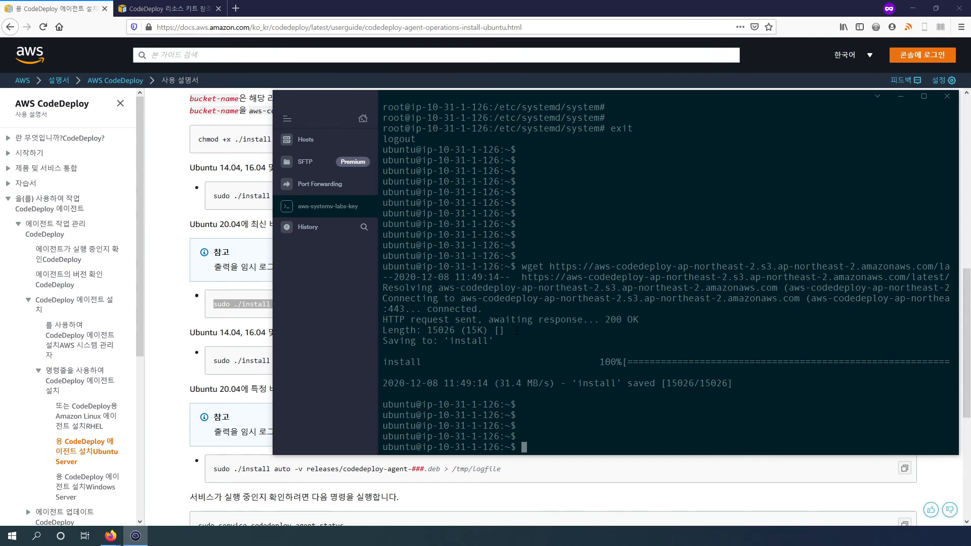
key("ctrl+v")
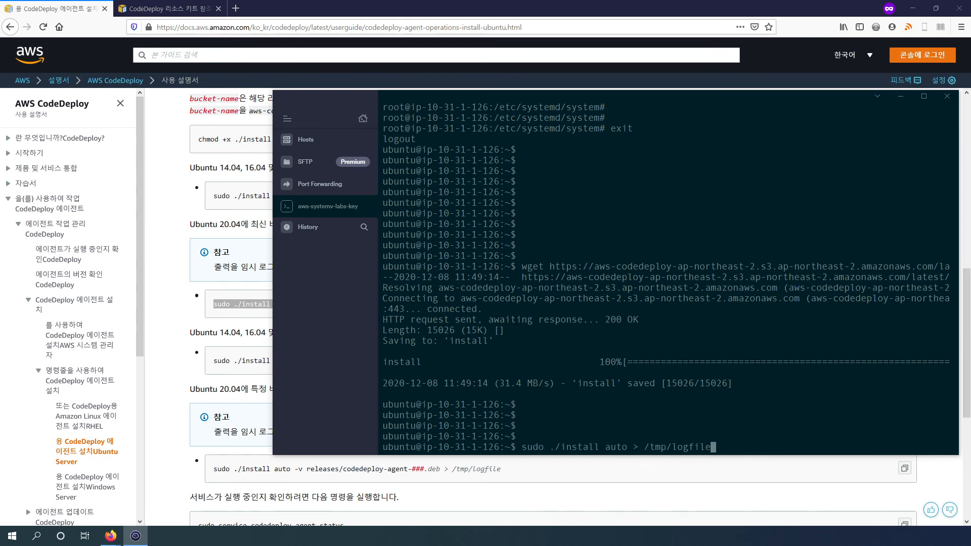
key("Return")
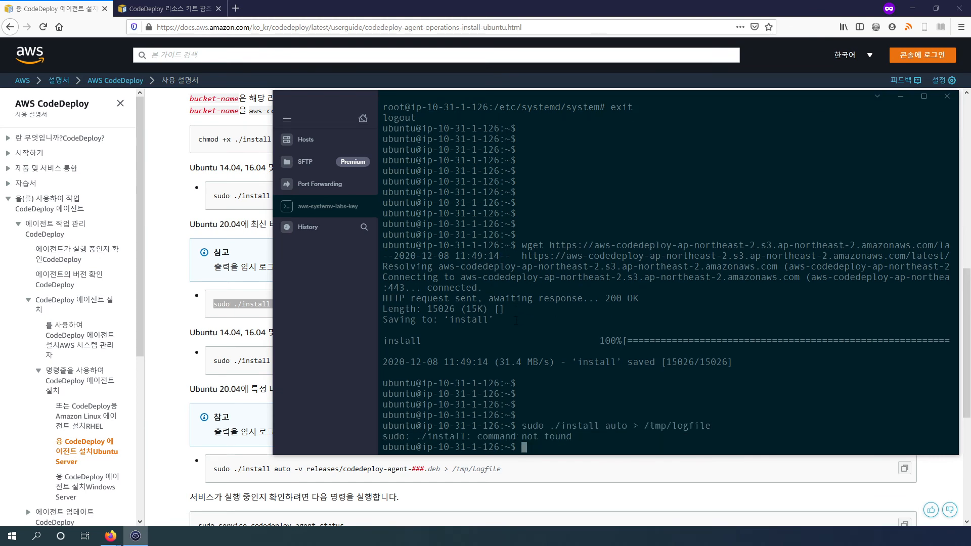
List the home directory in long format and make the install file executable with chmod +x.
type("ls -lh")
key("Return")
type("chmod =")
key("BackSpace")
type("+x install")
key("Return")
key("Return")
key("Return")
Try to run sudo ./install auto > /tmp/logfile with the executable installer.
key("Up")
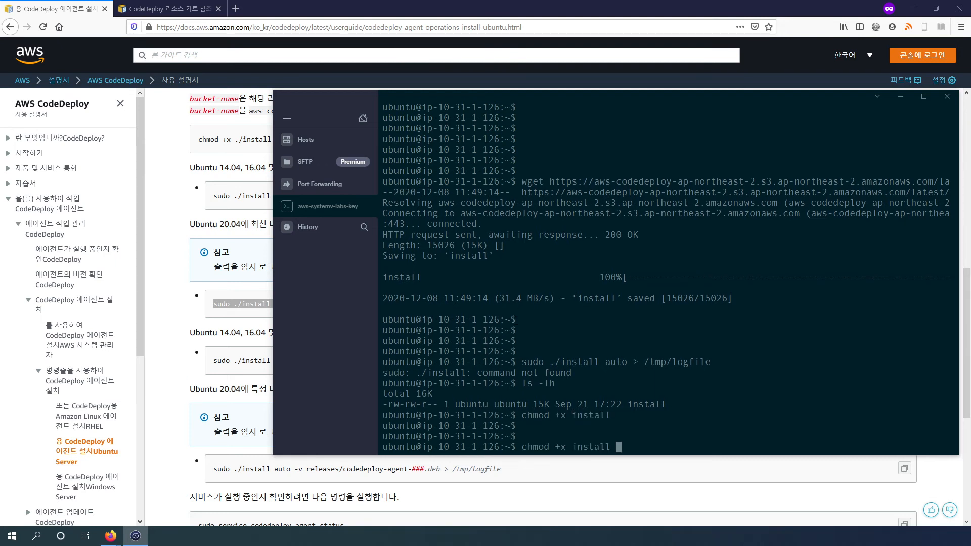
key("Up")
key("BackSpace")
key("BackSpace")
key("BackSpace")
key("BackSpace")
key("BackSpace")
key("BackSpace")
type("sudo ./install auto > /tmp/logfile")
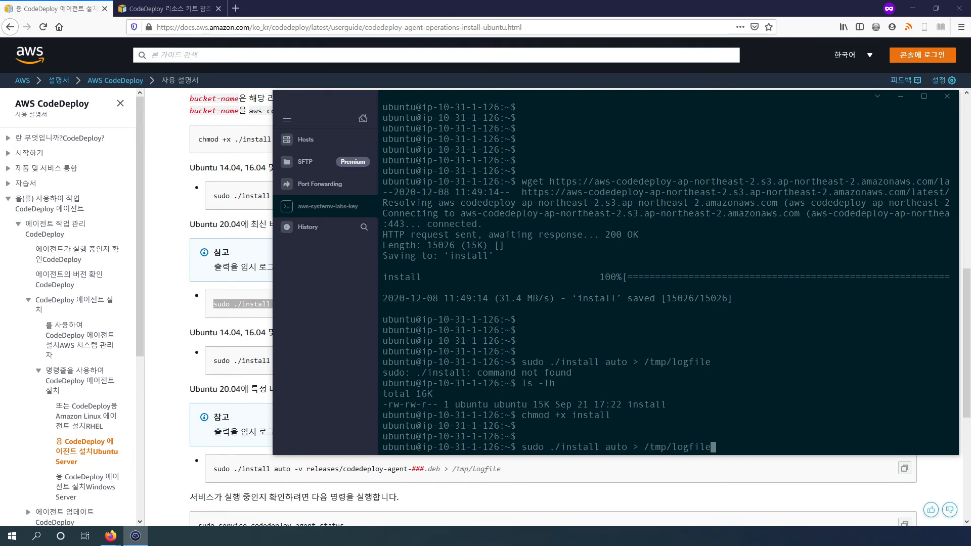
key("Return")
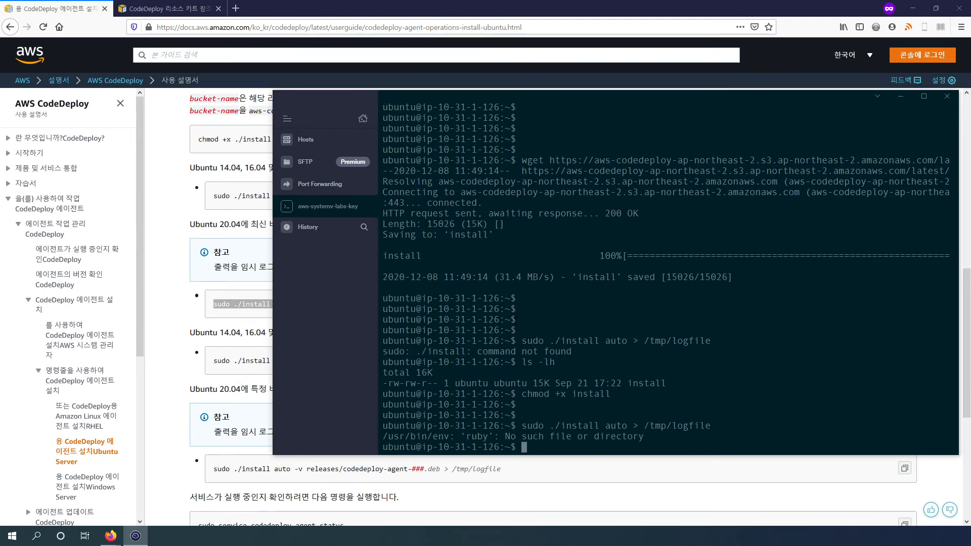
key("Return")
key("Return")
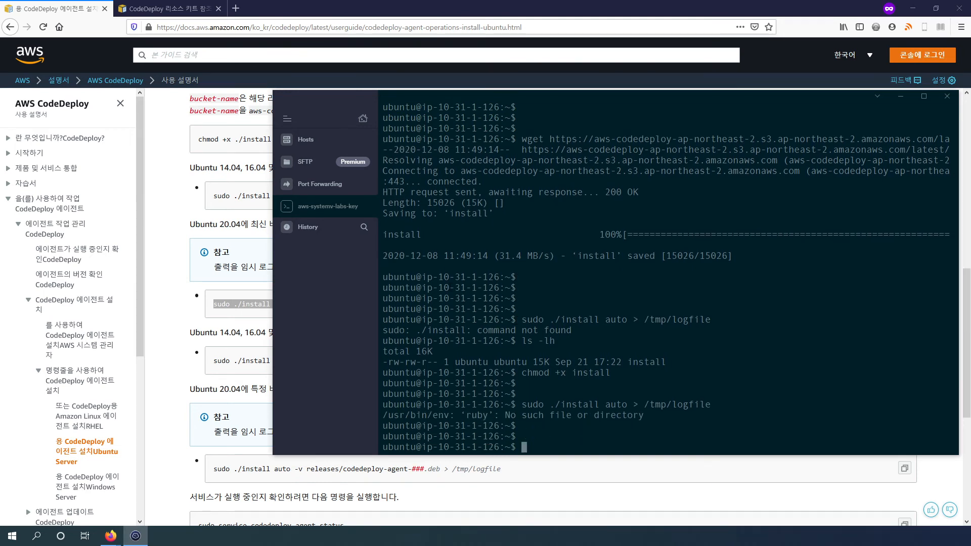
Look up the Ruby installation commands for the different Ubuntu Server versions in the installation guide.
left_click(251, 204)
scroll(481, 236, "up", 6)
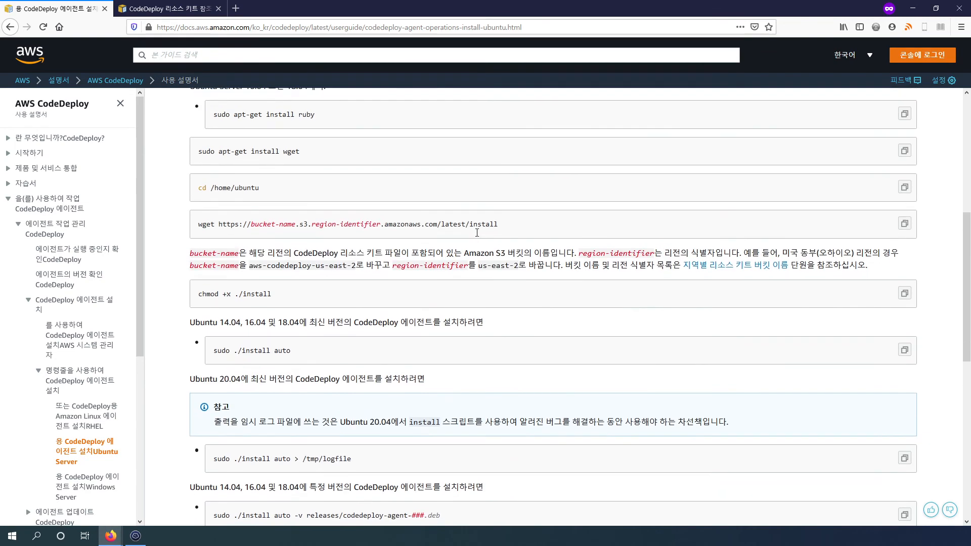
scroll(480, 236, "up", 1)
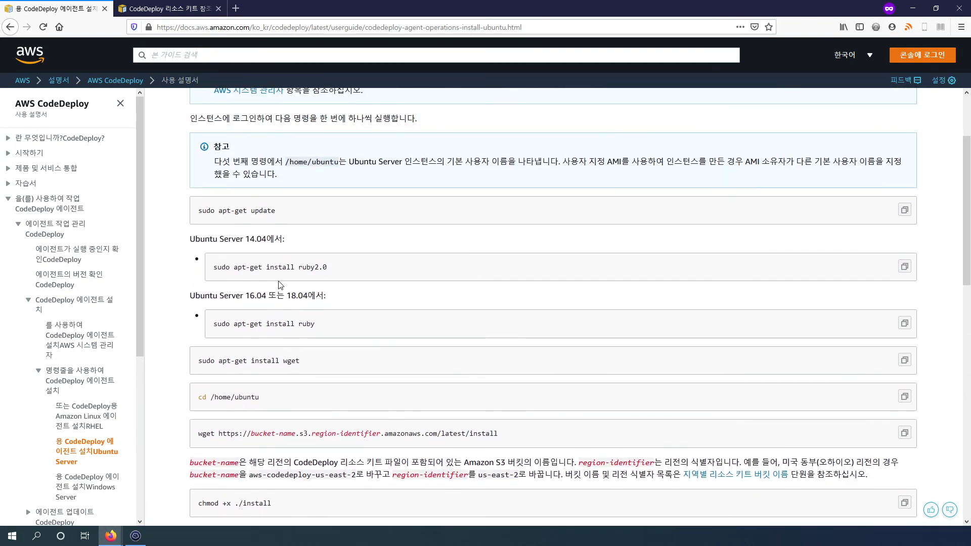
left_click_drag(248, 266, 338, 273)
left_click_drag(330, 324, 230, 333)
left_click(314, 339)
left_click_drag(324, 324, 221, 324)
left_click(314, 345)
Switch to the SSH terminal and install the ruby package with sudo apt install ruby, accepting the additional packages.
left_click(144, 540)
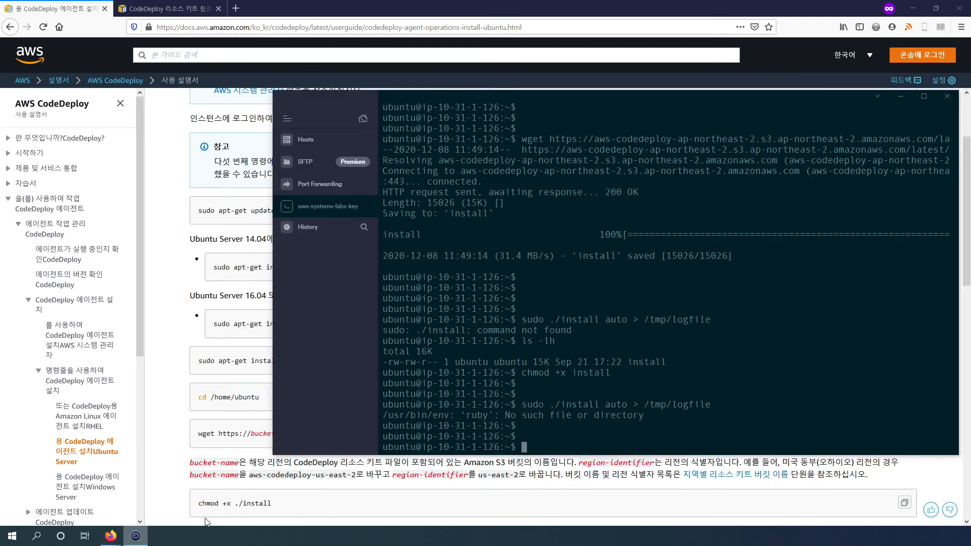
type("sudo ")
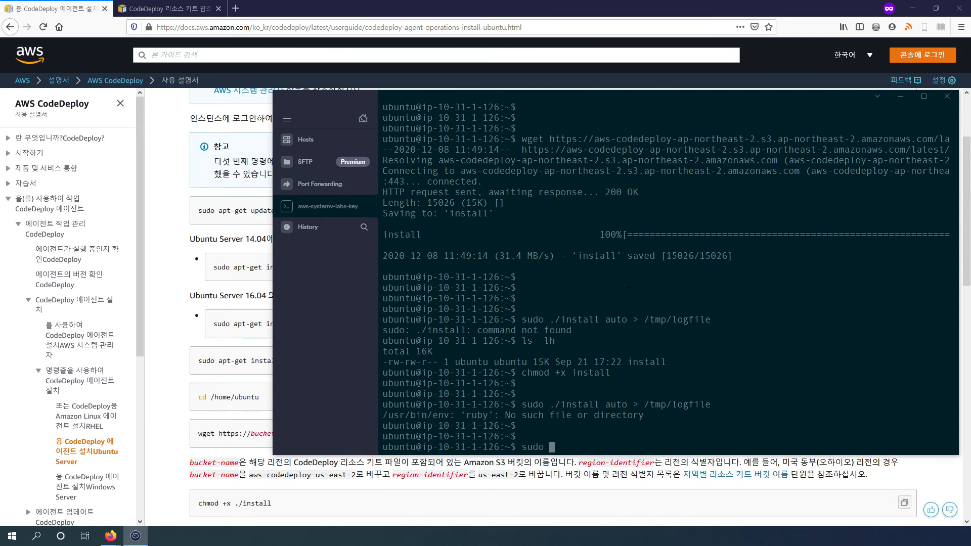
type("apt install ruby")
key("Return")
type("y")
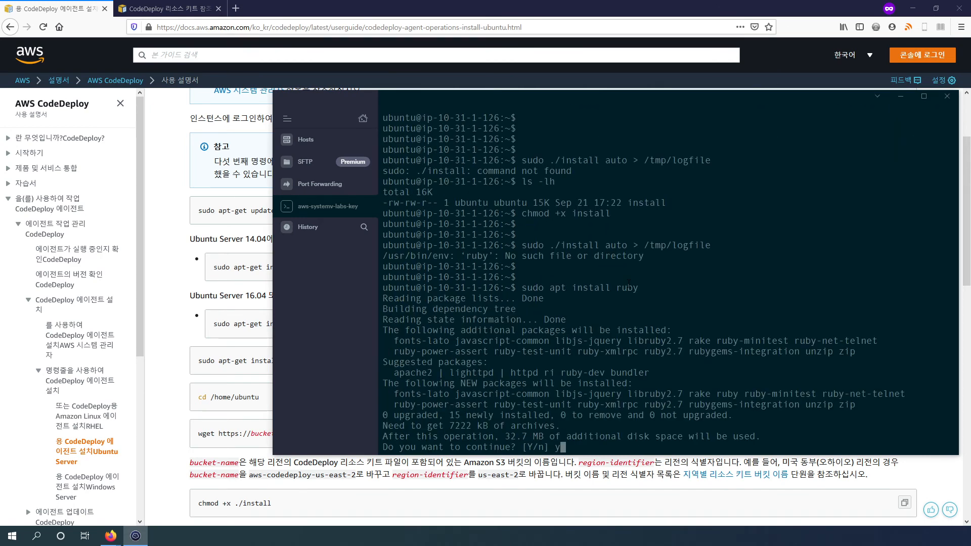
key("Return")
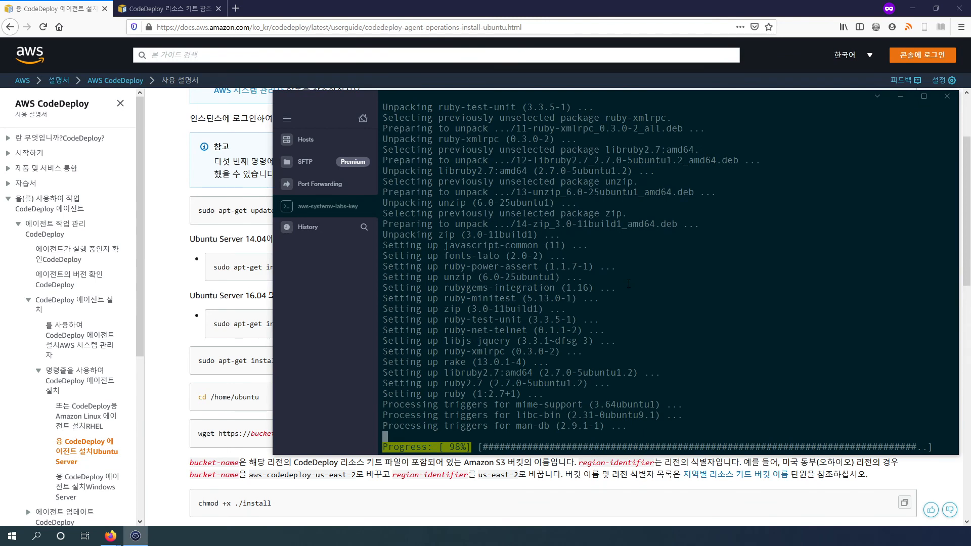
key("Return")
key("Return")
key("Return")
key("Return")
key("Return")
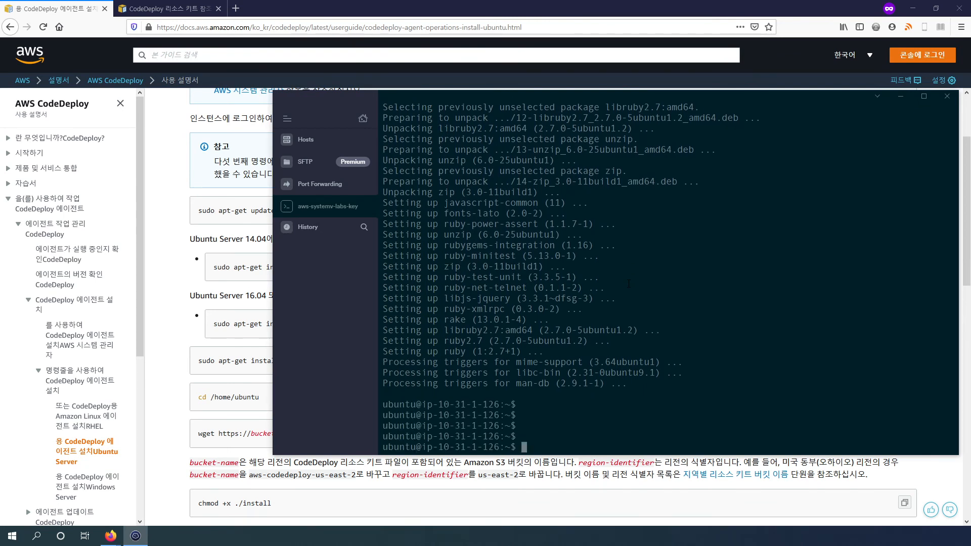
Run the CodeDeploy installer with sudo ./install auto > /tmp/logfile, using the installed Ruby.
type("sudo apt install ruby")
key("Up")
key("Return")
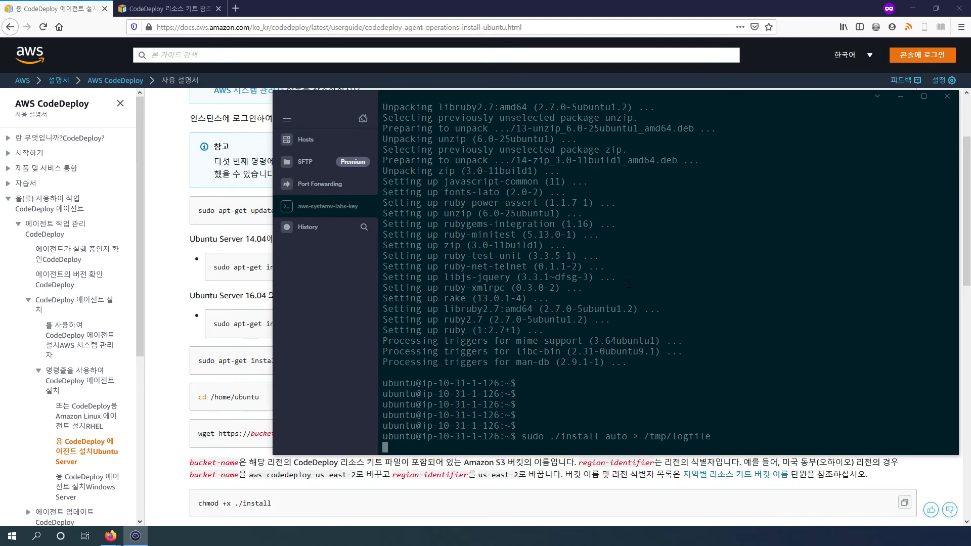
key("Return")
key("Return")
key("Return")
key("Return")
List the home directory's files, first briefly and in long format, to check the installer's permissions.
type("ls")
key("Return")
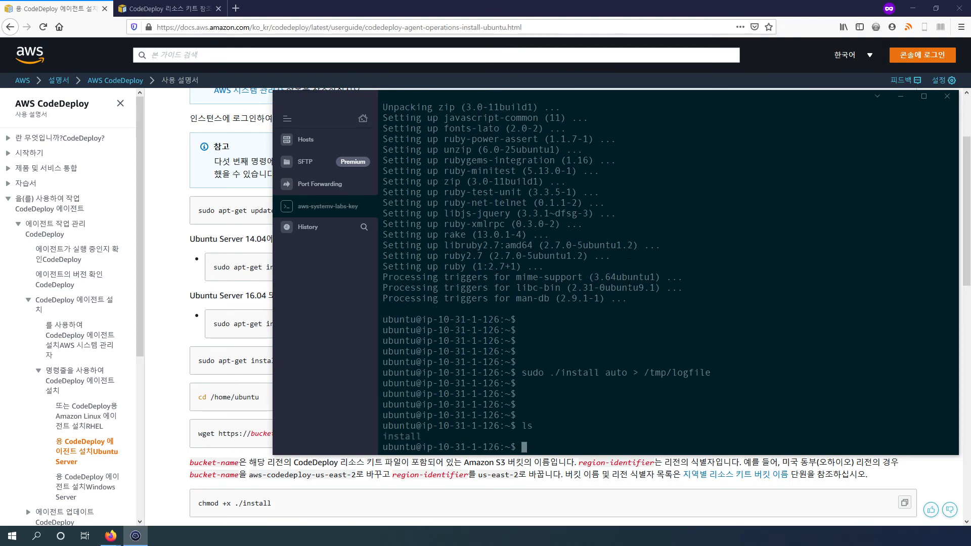
type("ls -lh")
key("Return")
key("Return")
Bring the guide's agent service commands into view and reposition the terminal window over the guide.
scroll(557, 485, "down", 10)
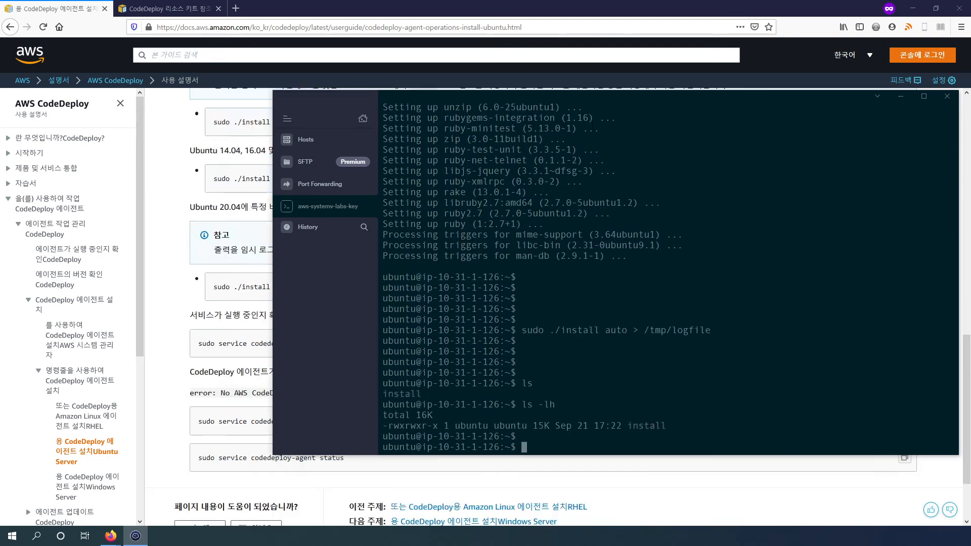
left_click_drag(602, 105, 701, 156)
scroll(273, 245, "up", 3)
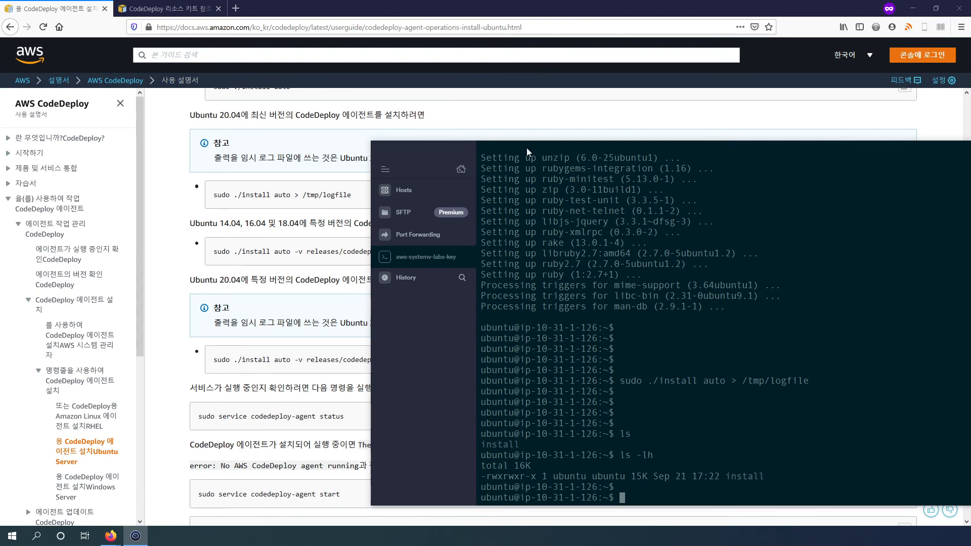
left_click_drag(526, 147, 658, 113)
left_click_drag(766, 111, 494, 107)
Change to /opt and list its contents in long format to check for the CodeDeploy agent directory.
type("c")
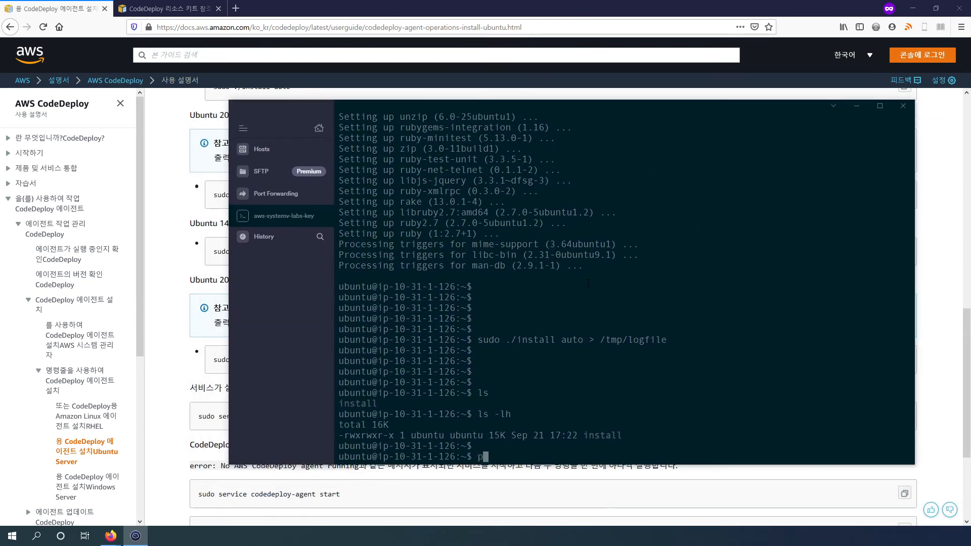
type("d /opt/")
key("Return")
type("ls")
key("Return")
type("ls -lh")
key("Return")
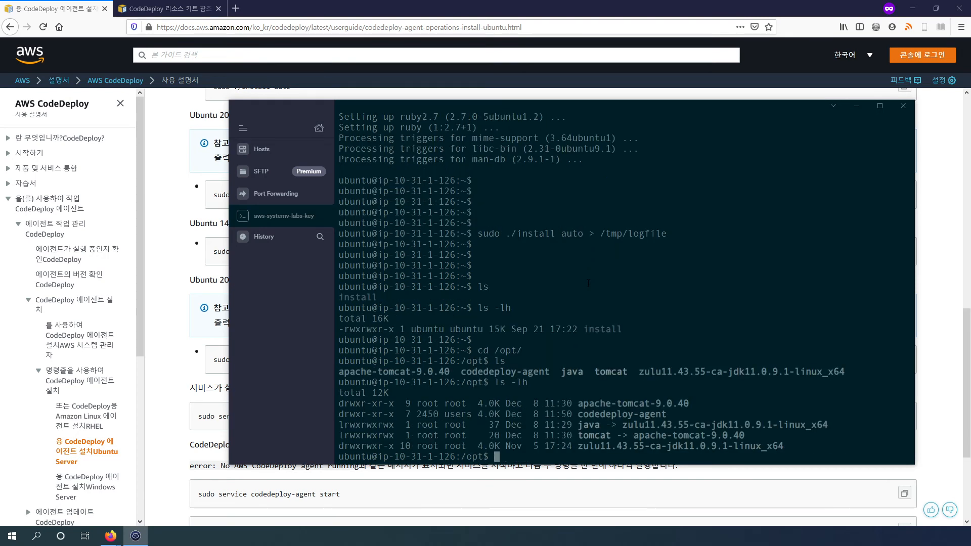
type("ls -lh")
key("Return")
key("Return")
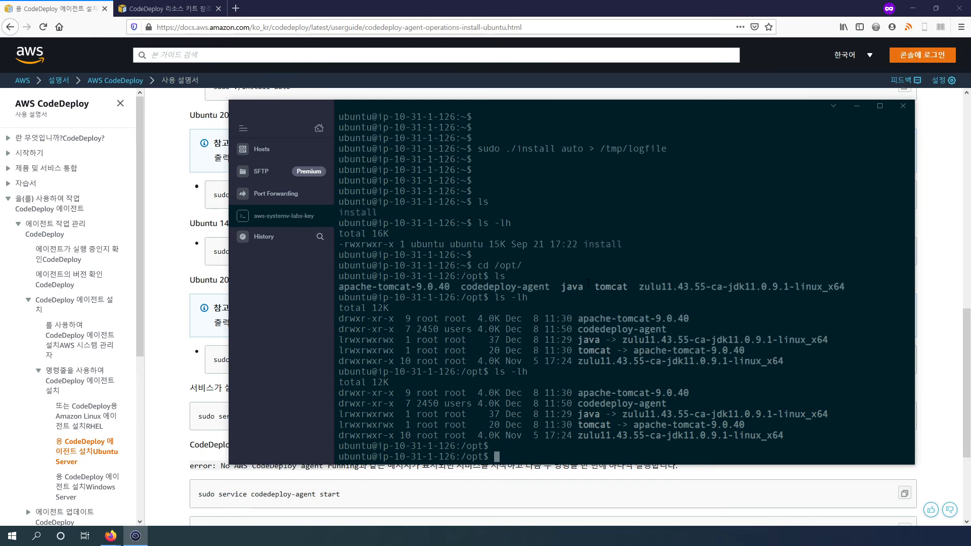
Open a root shell with sudo -i and change to the /opt/codedeploy-agent directory.
key("Return")
key("Return")
type("sudo -i")
key("Return")
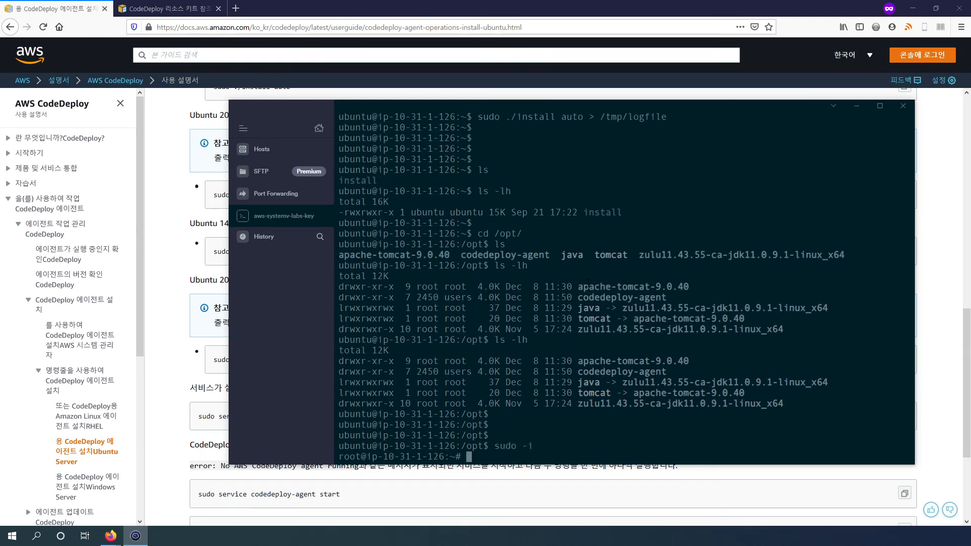
type("cd /opt/co")
key("Tab")
key("Return")
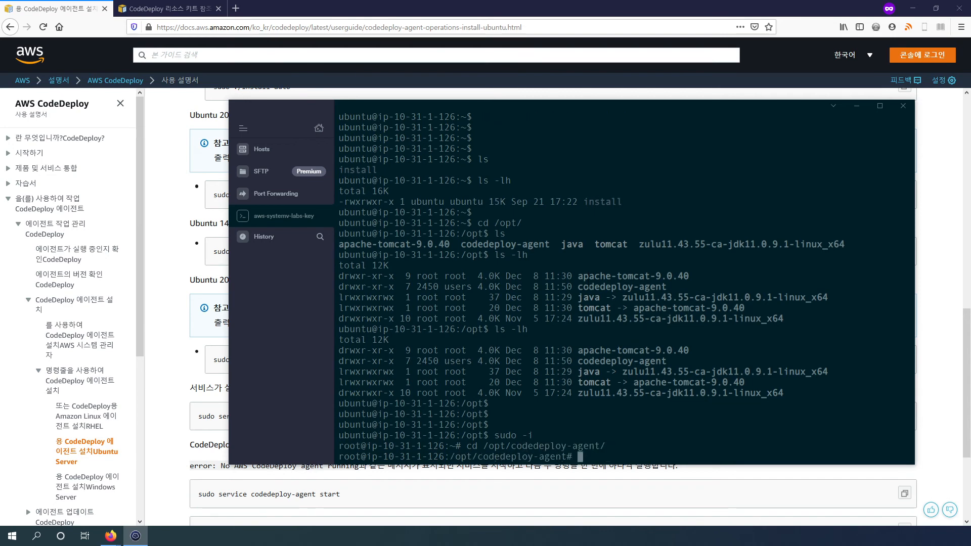
List the contents of the CodeDeploy agent directory, including a long-format listing.
type("ls")
key("Return")
type("ls -lh")
key("Return")
key("Return")
key("Return")
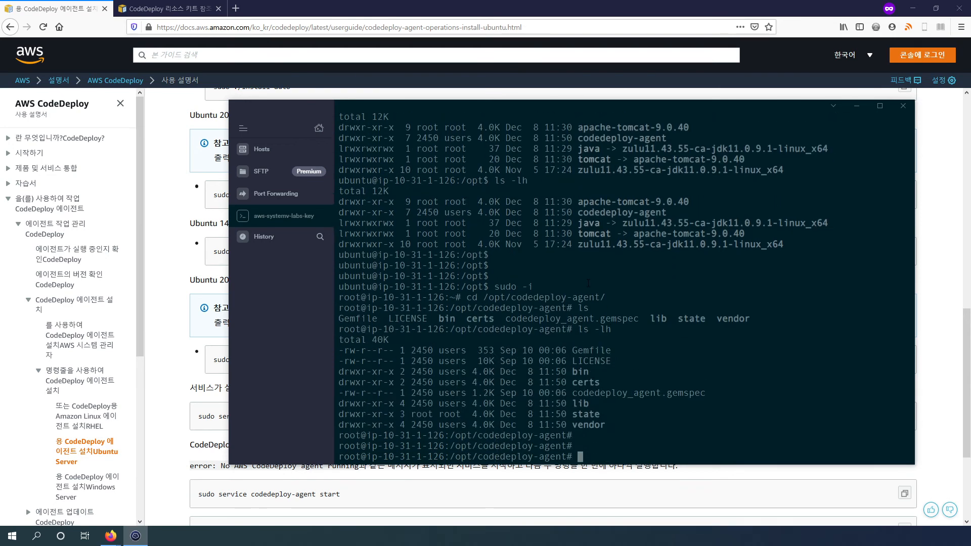
List the systemd units with systemctl list-units and page down to the service entries.
type("systemctl list-files")
key("Up")
key("BackSpace")
key("BackSpace")
key("BackSpace")
key("BackSpace")
key("BackSpace")
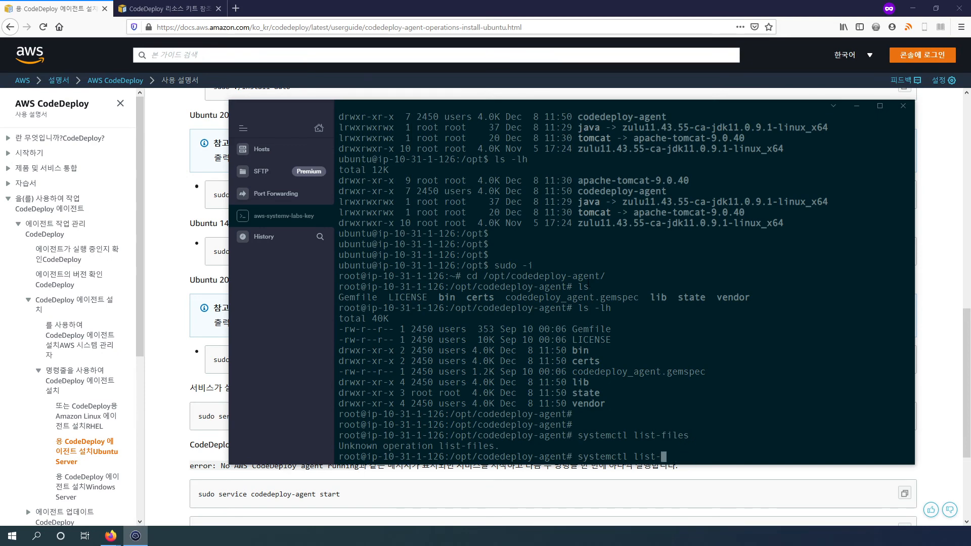
type("units")
key("Return")
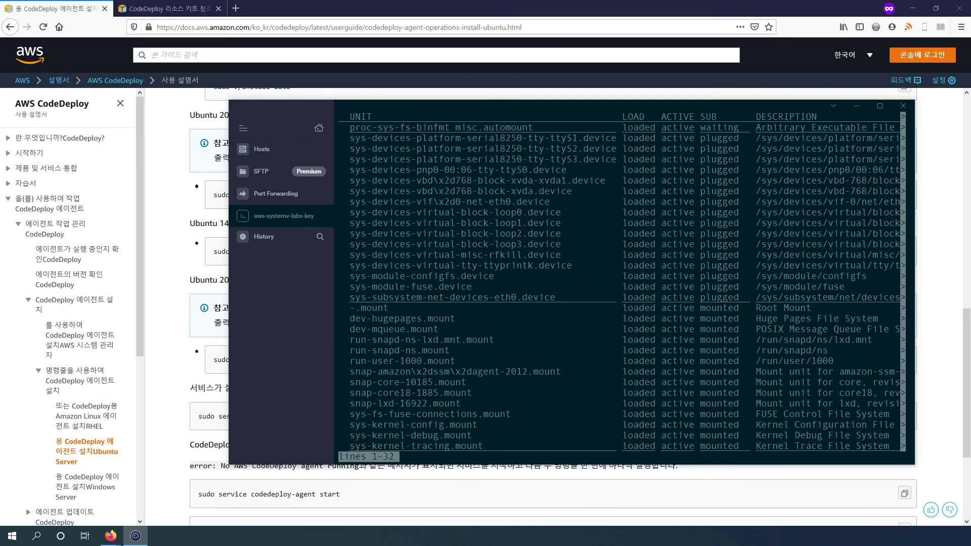
key("space")
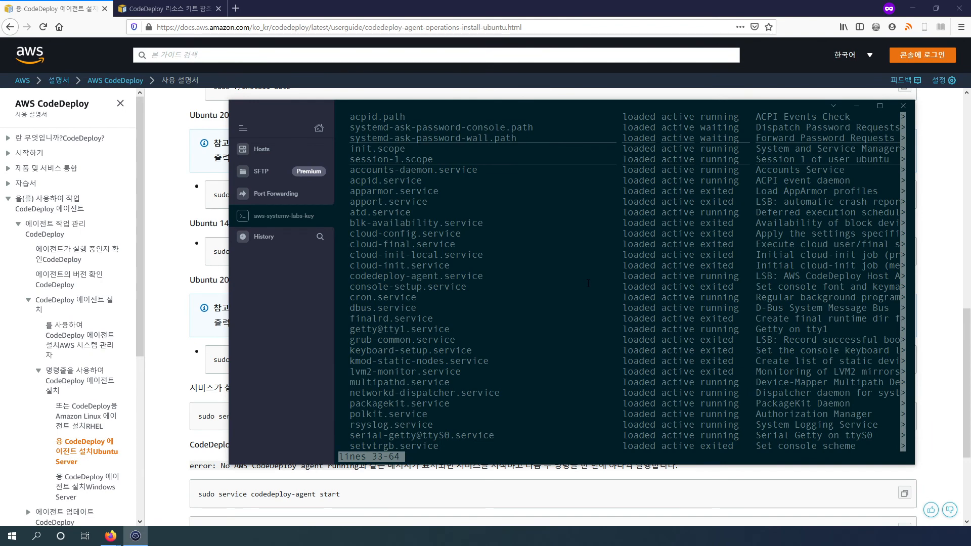
Leave the systemd unit listing and filter it with grep code to find the CodeDeploy agent service and its state.
key("space")
key("space")
key("space")
key("q")
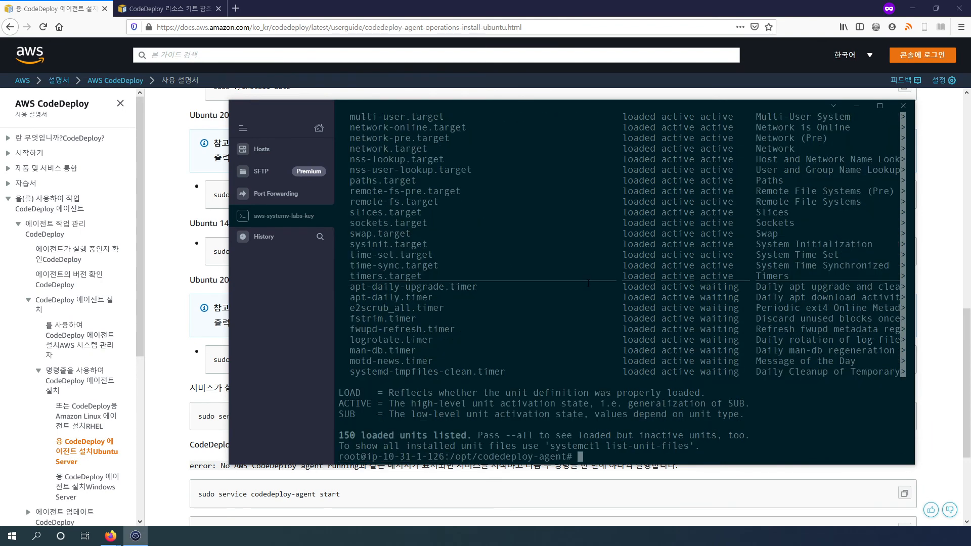
key("Up")
type("| grep code")
key("Return")
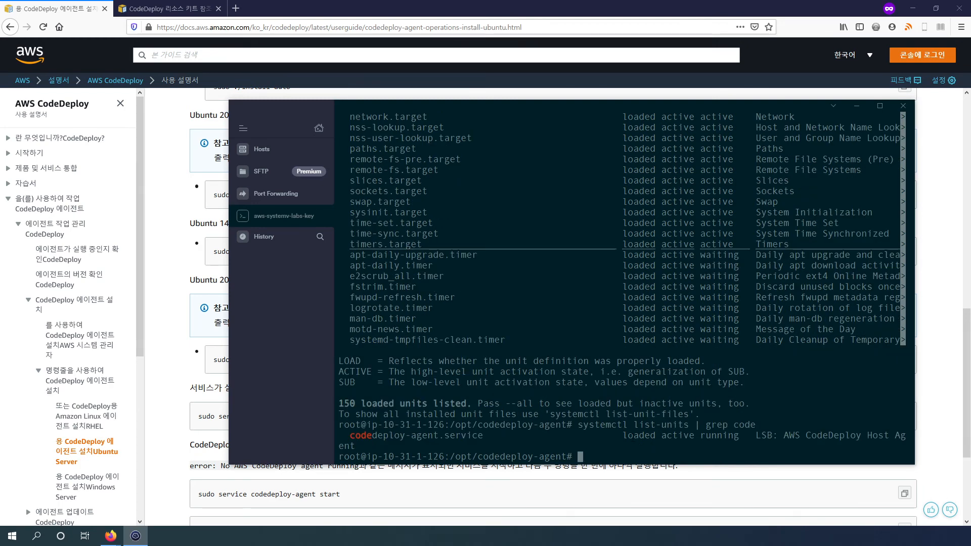
left_click_drag(629, 436, 734, 436)
left_click(657, 355)
left_click_drag(356, 435, 437, 436)
left_click(552, 403)
Check the codedeploy-agent service with systemctl status and review its state and start-up log lines.
type("systemctl status ")
type("codedeploy-agent")
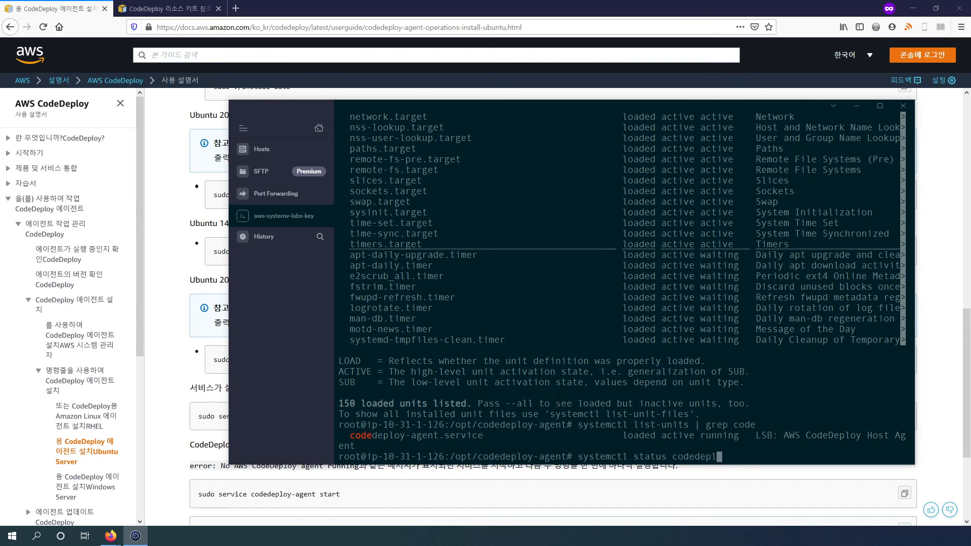
key("Return")
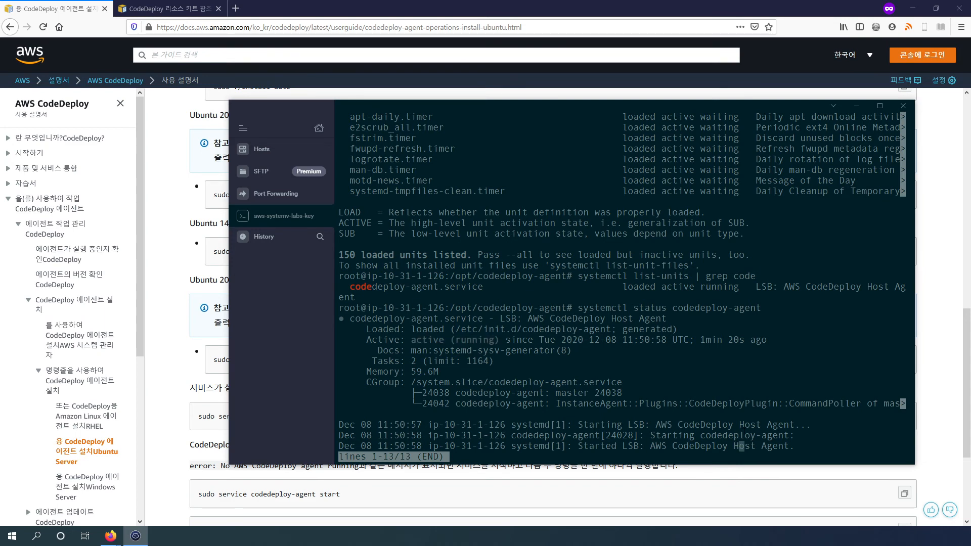
key("q")
key("Return")
key("Return")
key("Return")
key("Return")
key("Return")
key("Return")
key("Return")
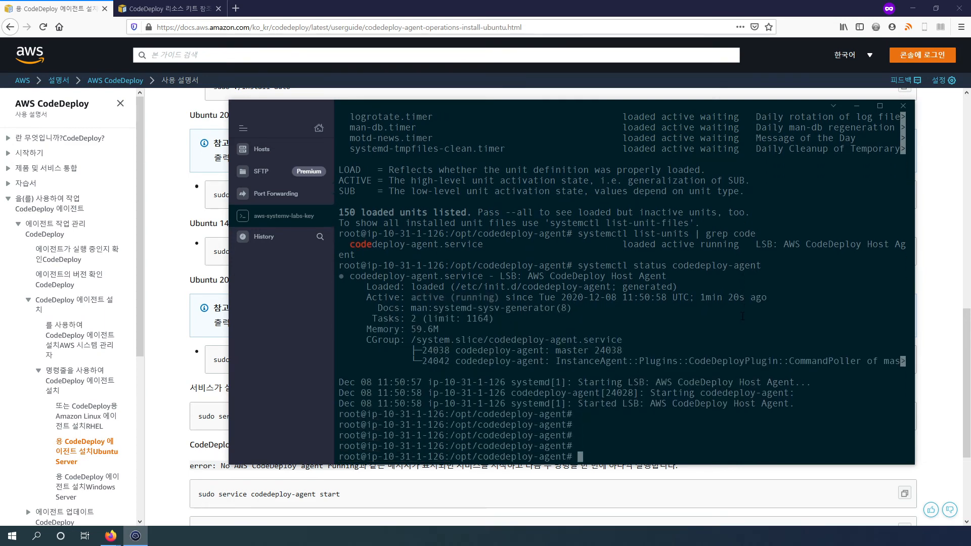
key("Return")
key("Return")
key("Return")
key("Return")
key("Return")
key("Return")
key("Return")
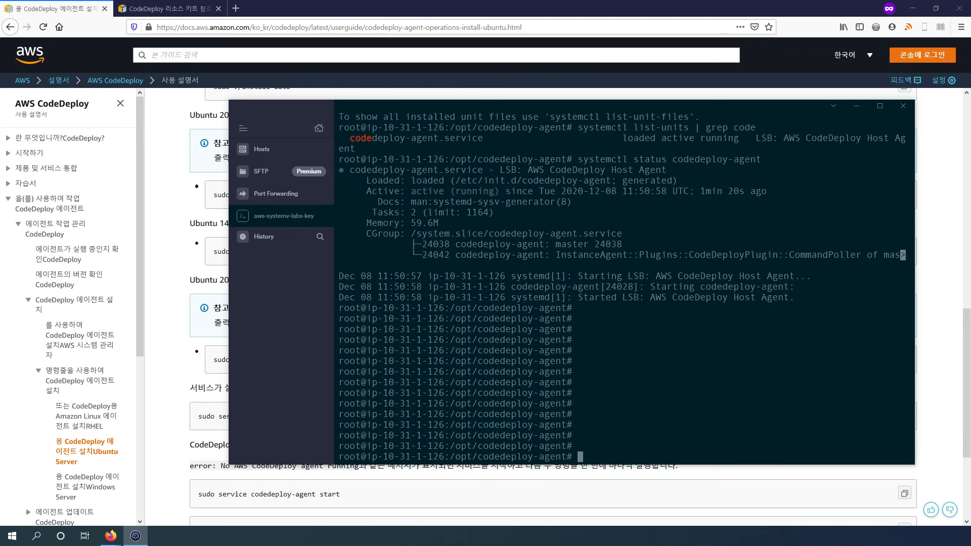
left_click_drag(794, 298, 403, 179)
left_click(546, 213)
left_click_drag(667, 114, 630, 105)
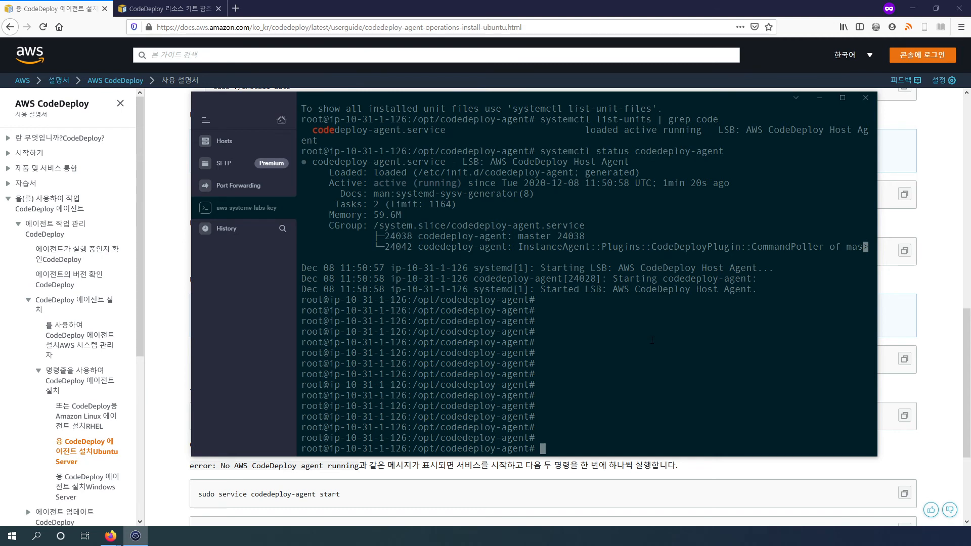
List the agent directory's contents with ls and ls -lh, and return to the root home directory.
type("ls")
key("Return")
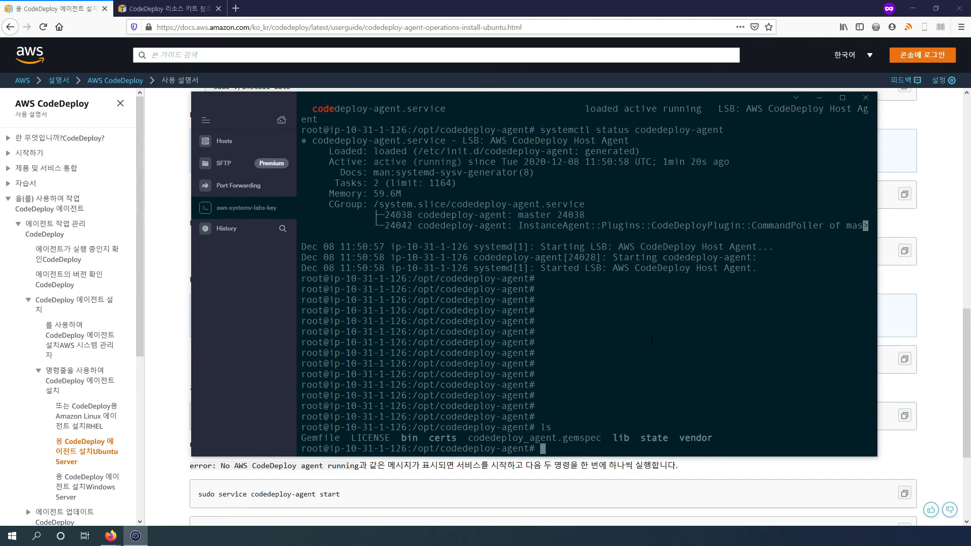
type("ls -lh")
key("Return")
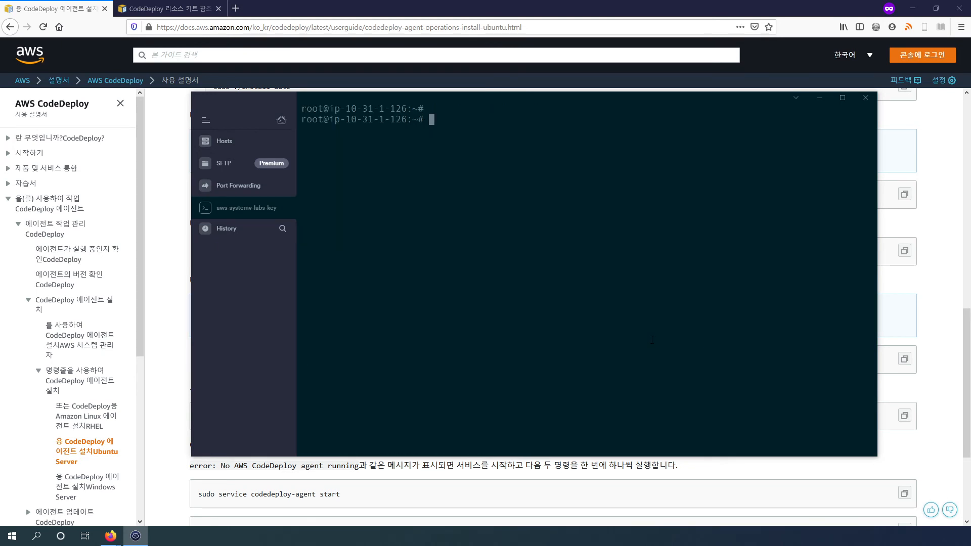
key("Return")
key("Return")
key("Return")
key("Return")
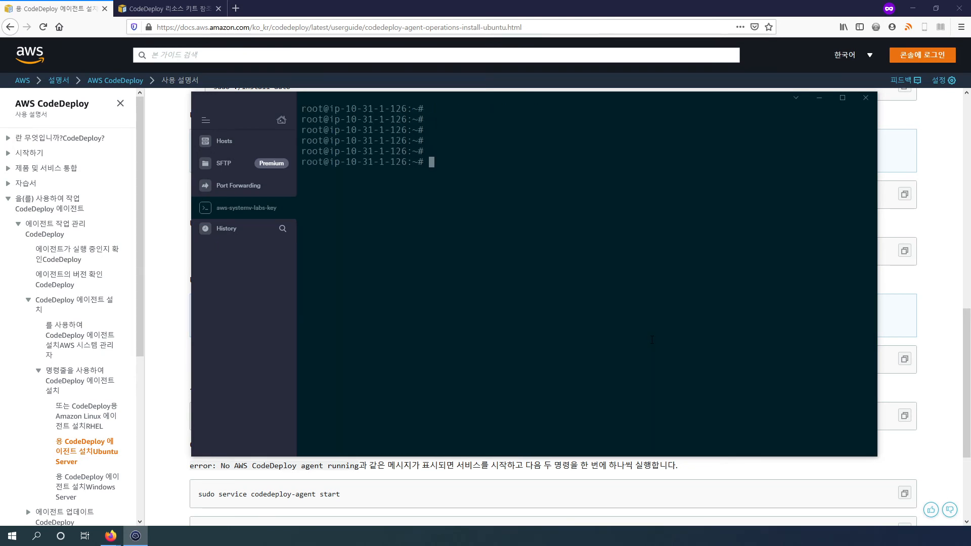
Open a login shell for the tomcat user with su - tomcat and exit back to the root shell.
type("shutdown")
key("BackSpace")
key("BackSpace")
key("BackSpace")
key("BackSpace")
key("BackSpace")
key("BackSpace")
key("BackSpace")
key("BackSpace")
type("u - tomcat")
key("Return")
type("exit")
key("Return")
Shut the server down immediately with shutdown -h now and refresh the instance list in the EC2 console.
type("shutdown -h n")
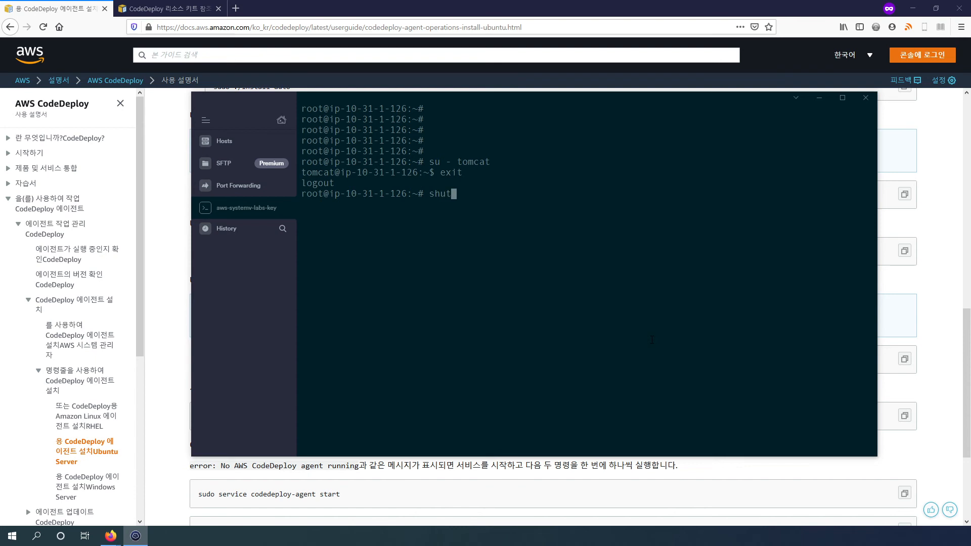
type("ow")
key("Return")
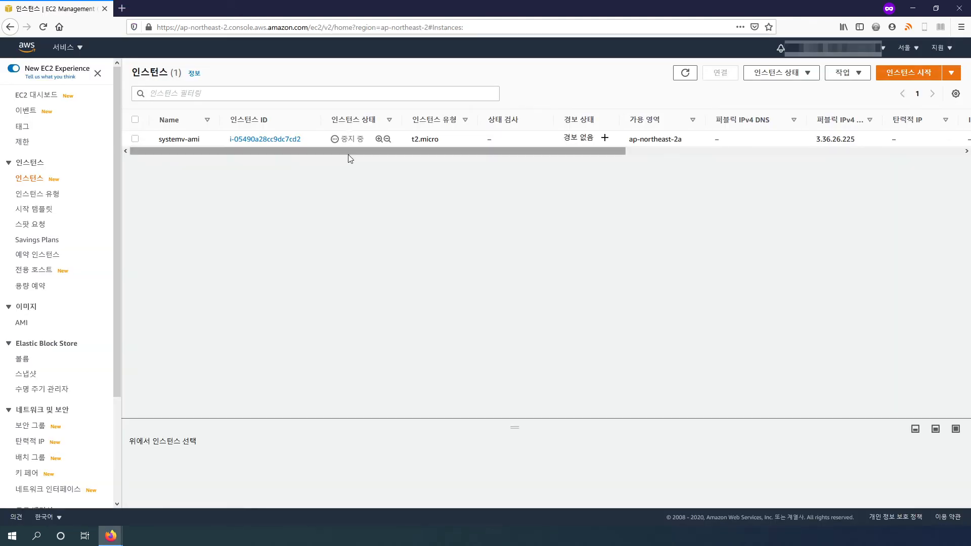
left_click(684, 73)
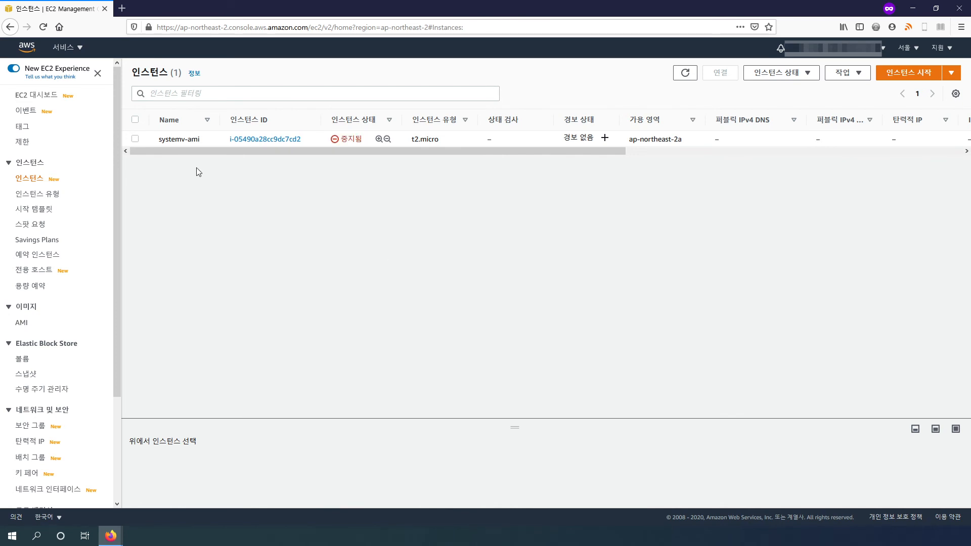
Select the stopped systemv-ami instance, enlarge its details pane, and open the image creation form for it.
left_click(135, 139)
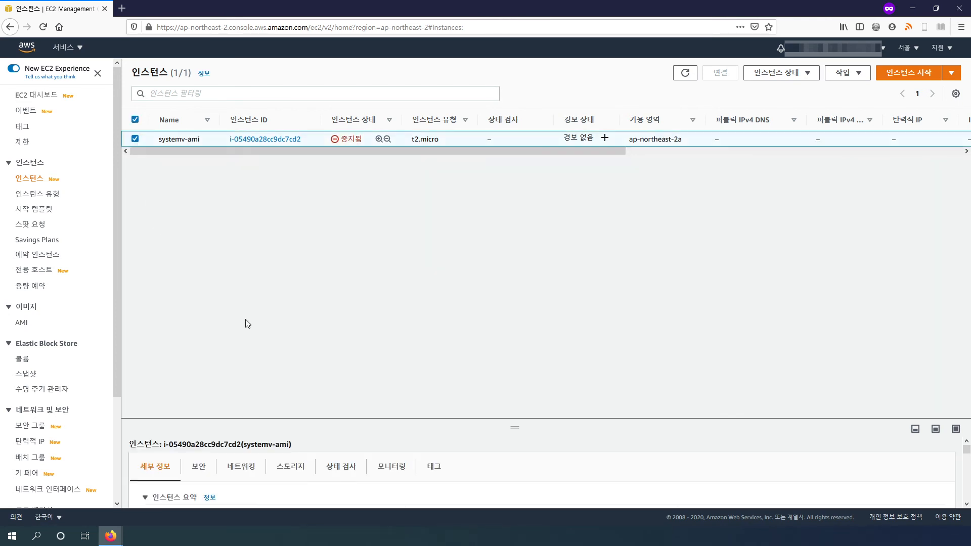
left_click_drag(494, 421, 503, 187)
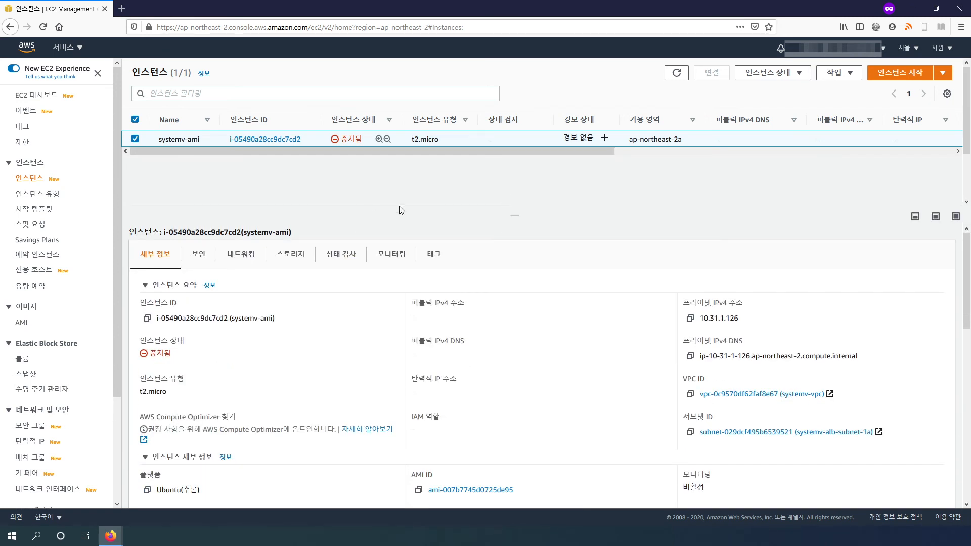
left_click_drag(401, 206, 403, 240)
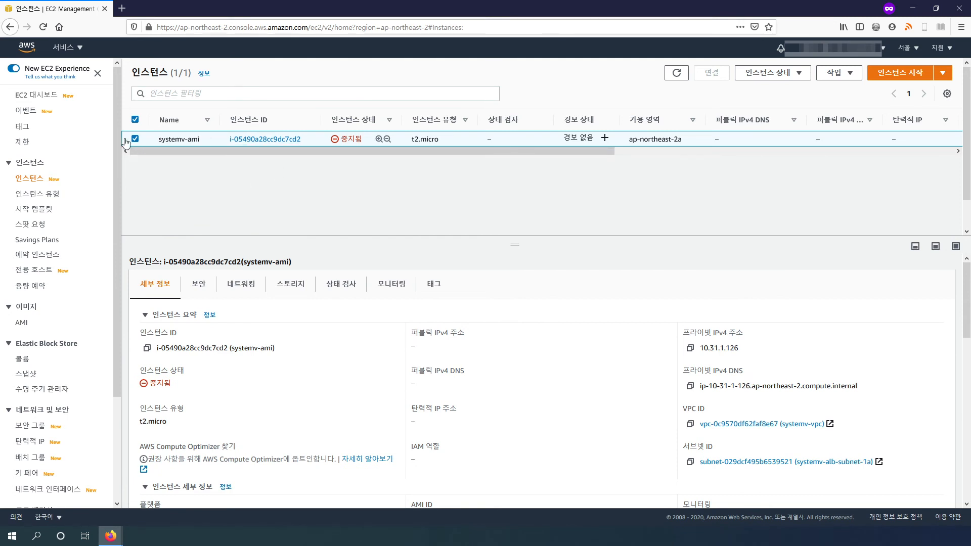
left_click(844, 74)
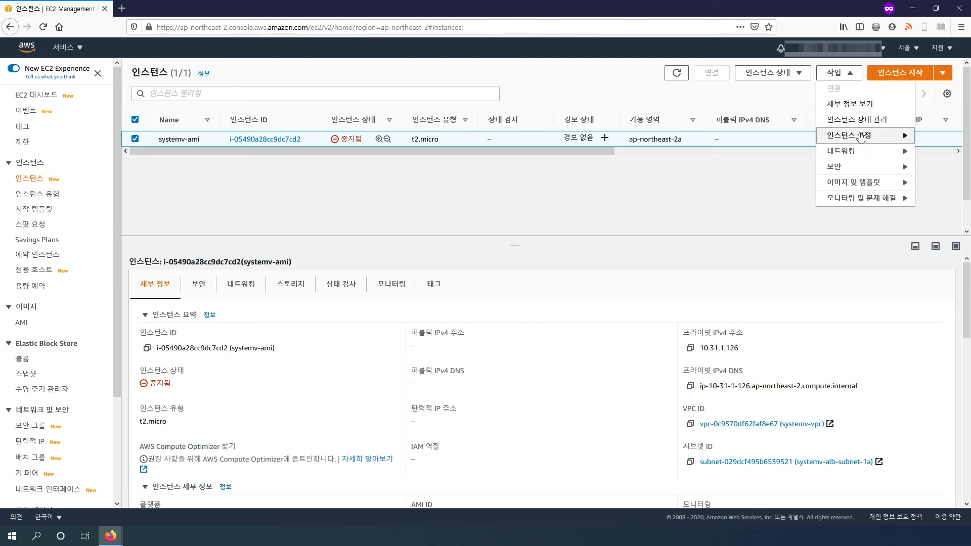
left_click(863, 186)
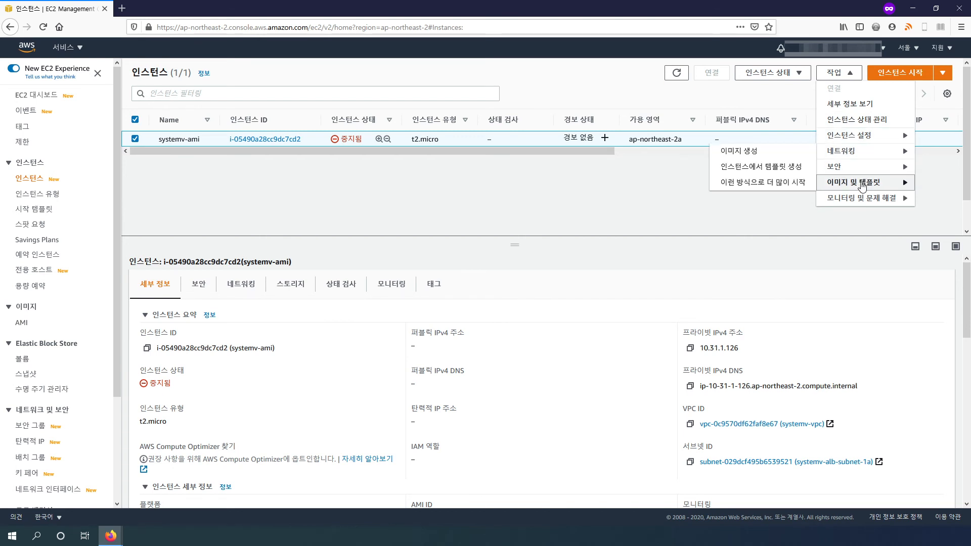
left_click(747, 157)
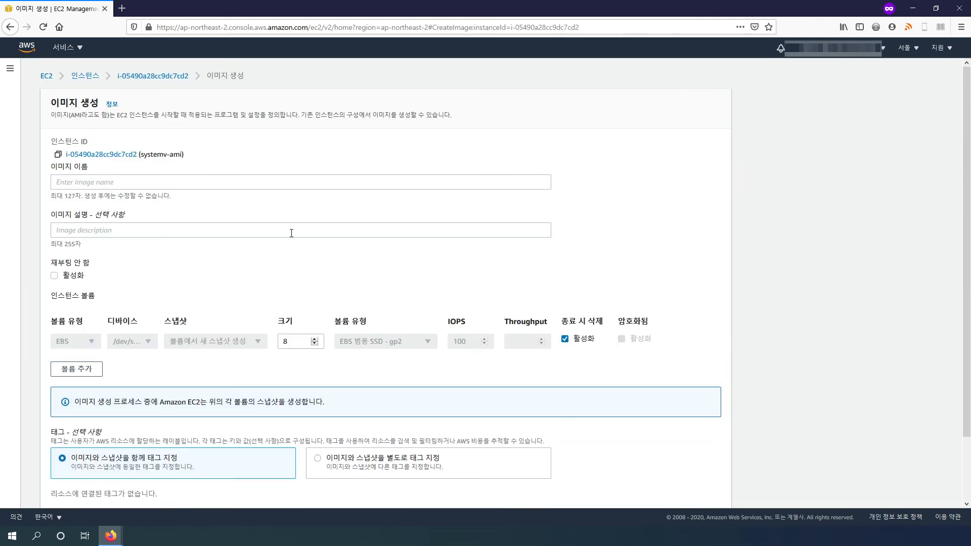
Name the image systemv-was-ami and enter the description "Tomcat 서버를 위한 이미지".
left_click(239, 183)
type("syste")
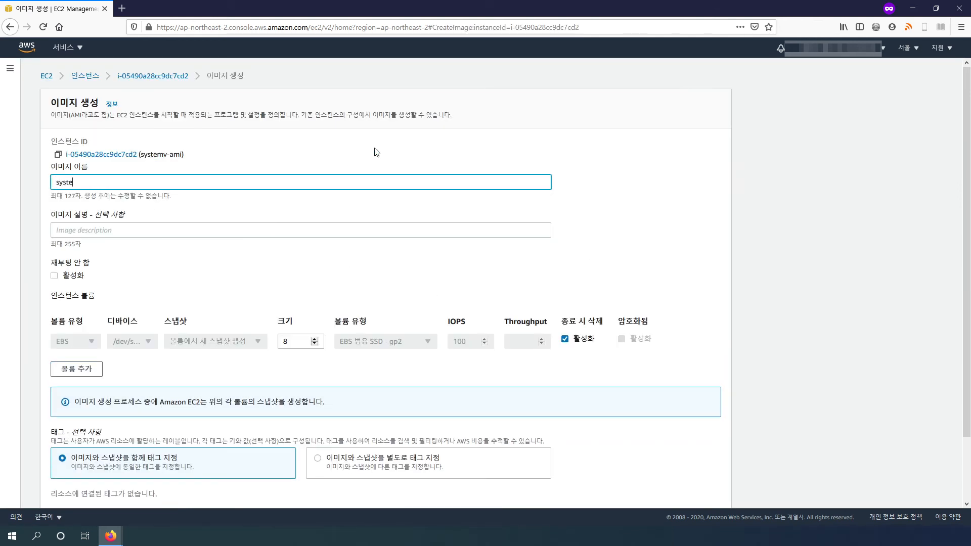
type("mv-was-ami")
left_click(233, 231)
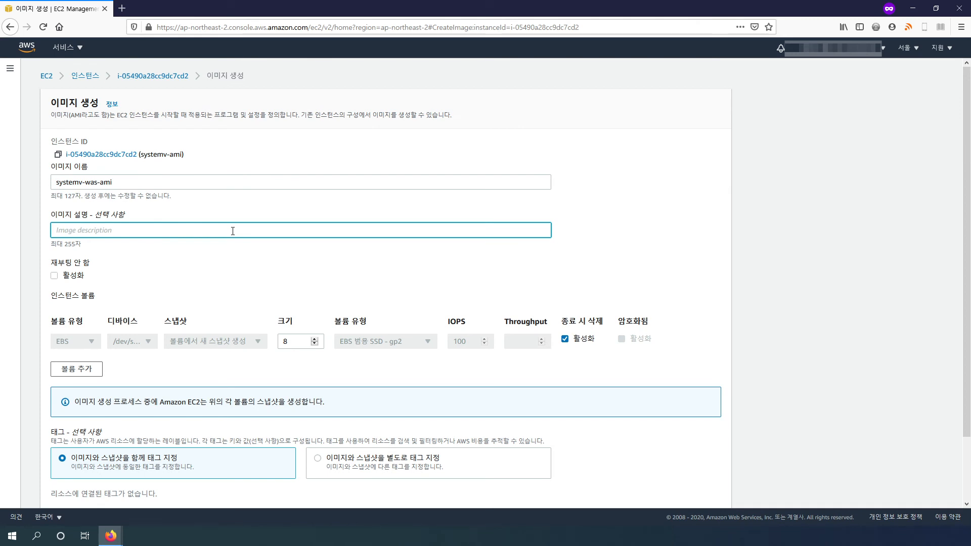
type("Tomcat 서버를 위한 이미지")
left_click(530, 265)
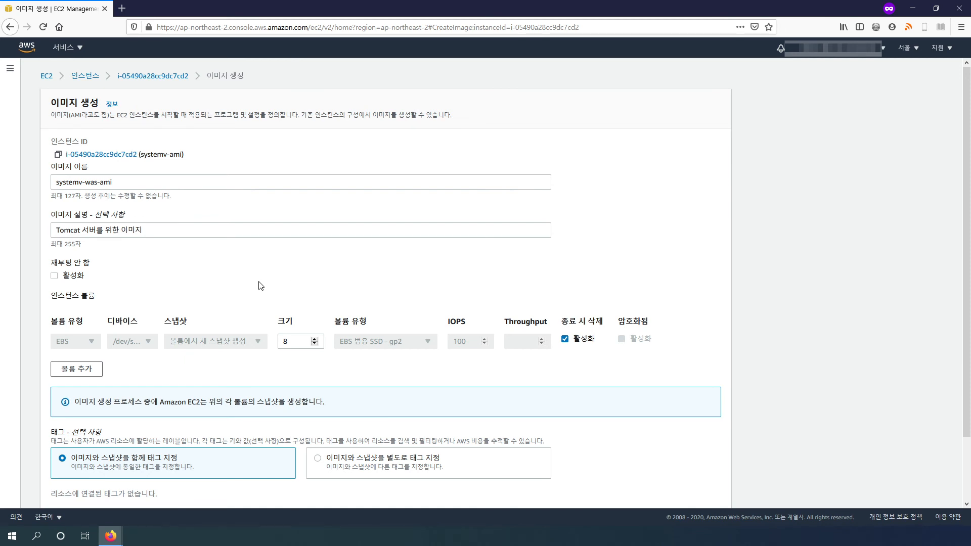
Review the image's volume size and tag settings and try to create the image.
scroll(262, 286, "down", 2)
left_click_drag(296, 270, 276, 274)
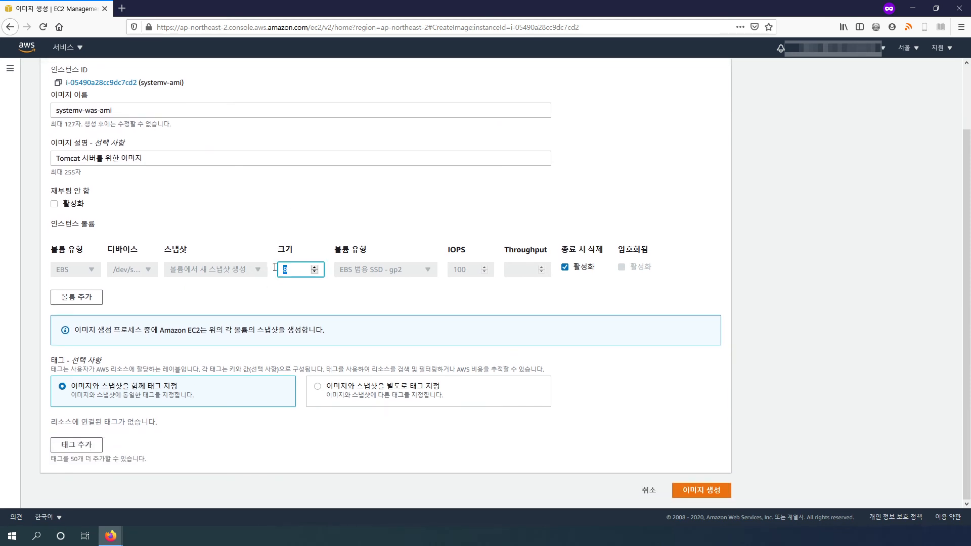
left_click(368, 299)
scroll(600, 353, "up", 3)
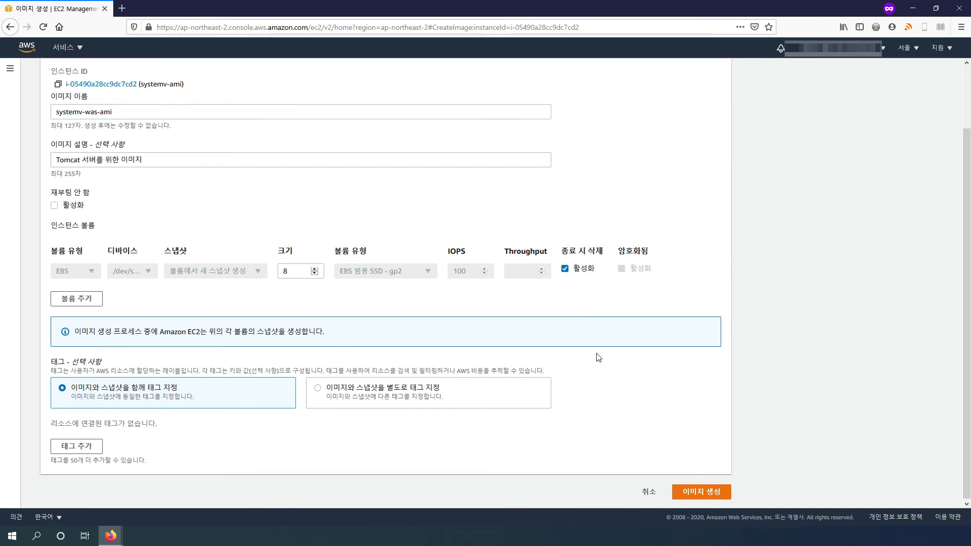
scroll(585, 353, "down", 3)
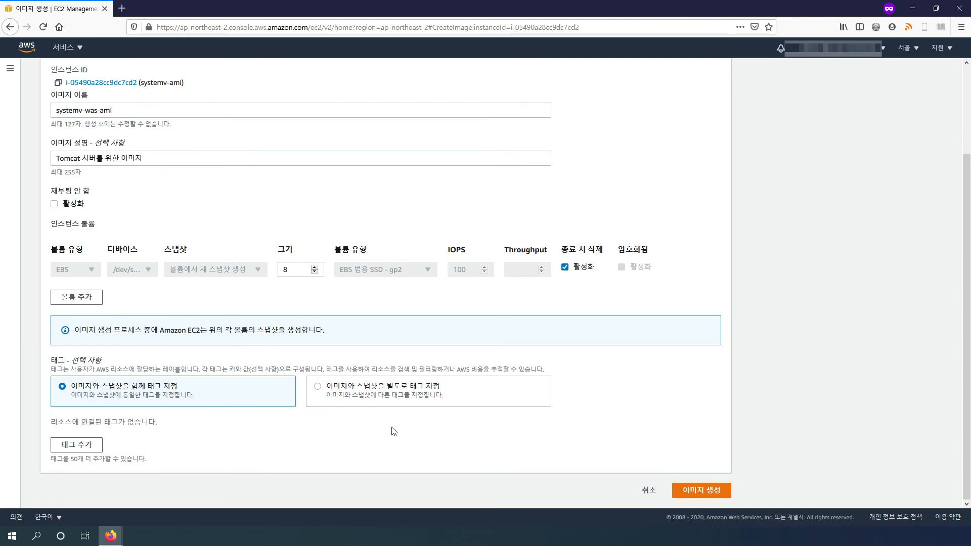
scroll(462, 436, "up", 3)
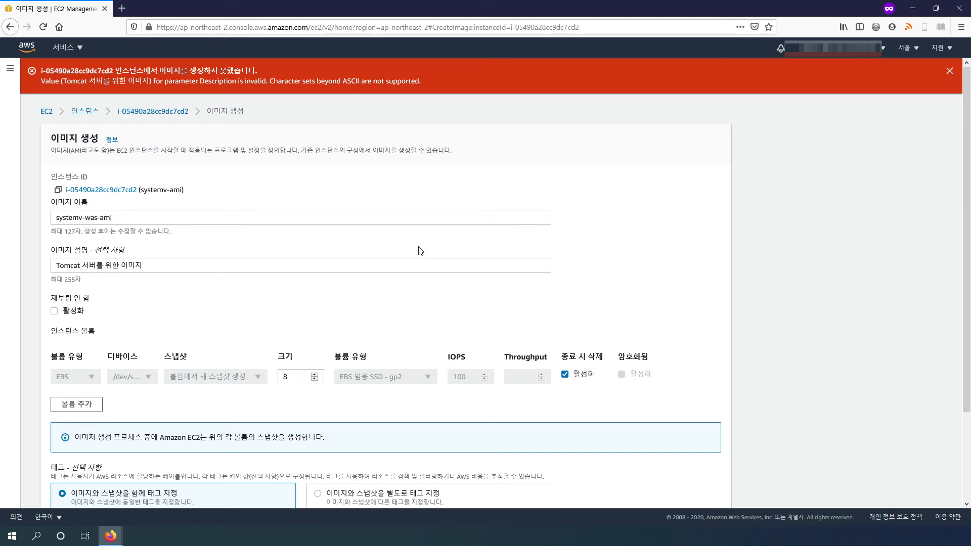
Replace the image description with the ASCII text "Tomcat server image" and create the image.
left_click_drag(167, 265, 54, 265)
type("tomcat")
key("BackSpace")
key("BackSpace")
key("BackSpace")
key("BackSpace")
key("BackSpace")
key("BackSpace")
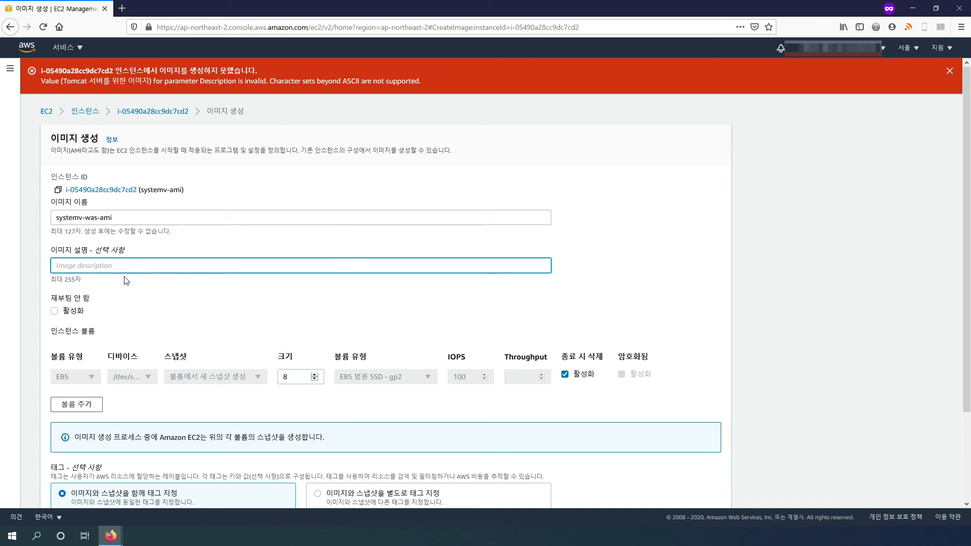
type("lti")
key("BackSpace")
key("BackSpace")
type("Tomcat server image")
scroll(658, 324, "down", 3)
left_click(715, 493)
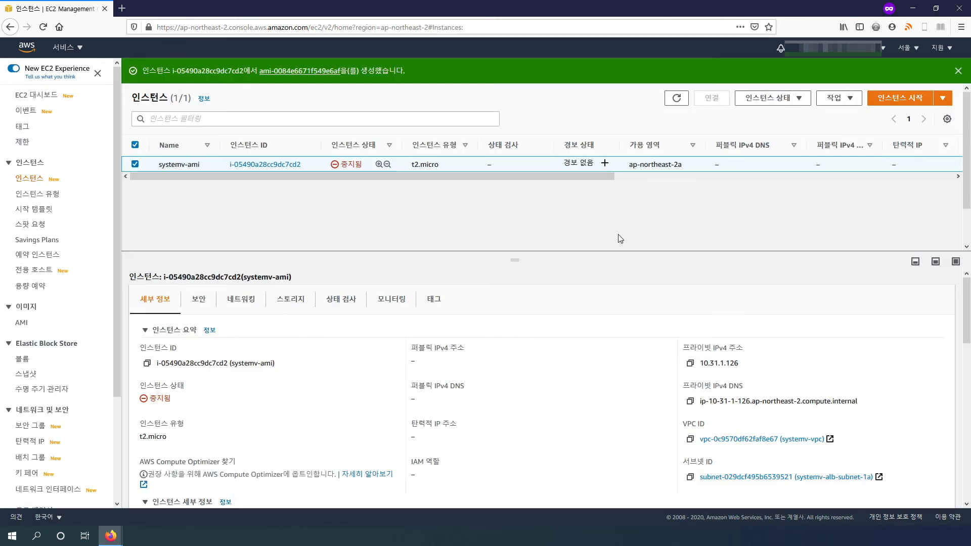
Open the newly created systemv-was-ami image in the AMI list and check its status.
left_click(317, 71)
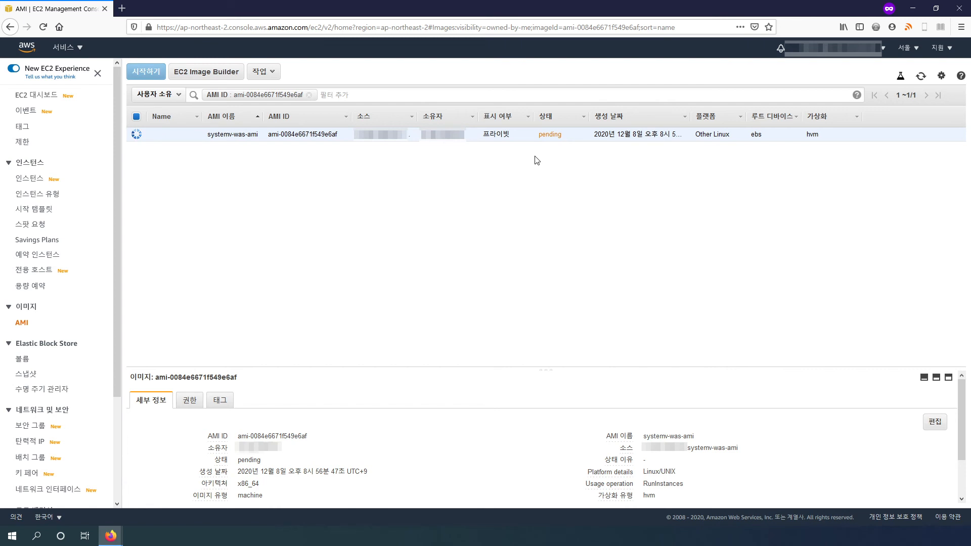
mouse_move(194, 136)
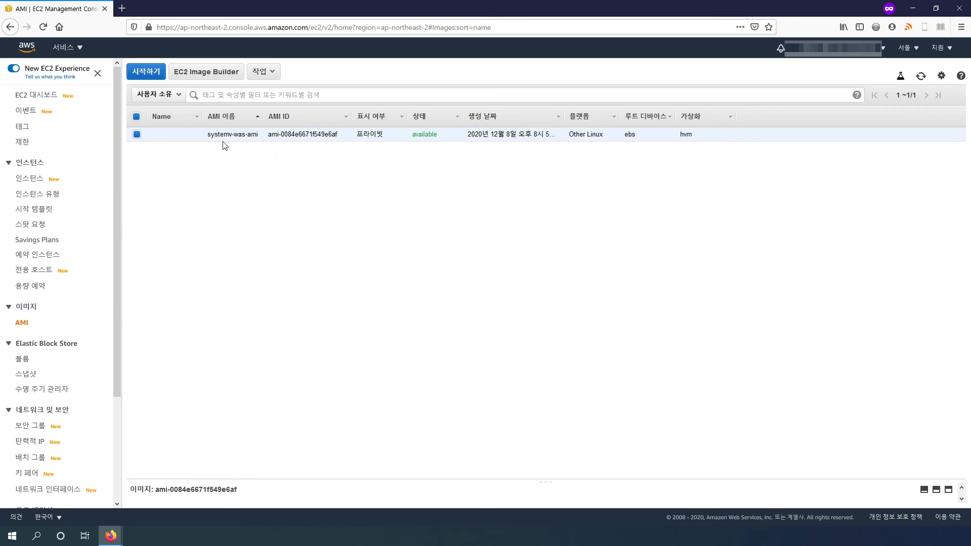
left_click(146, 74)
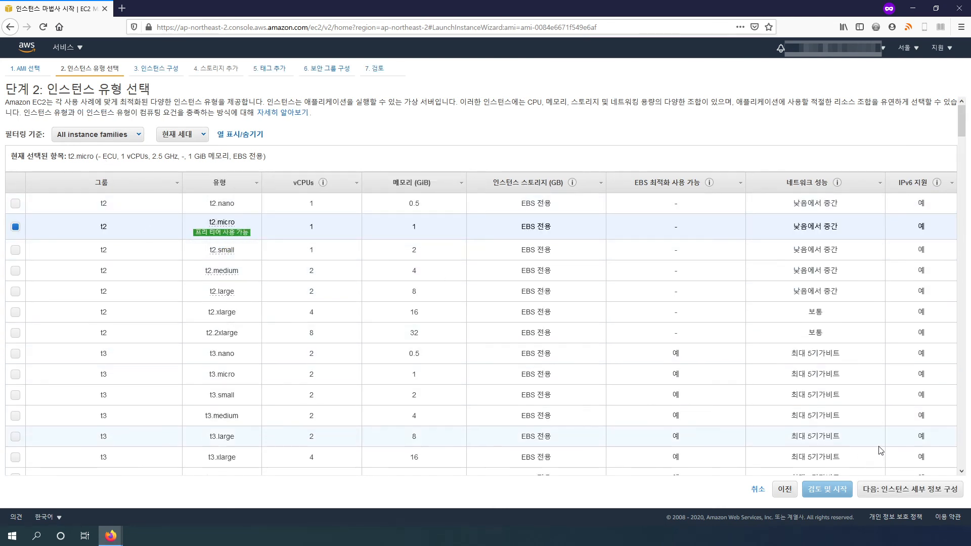
left_click(909, 489)
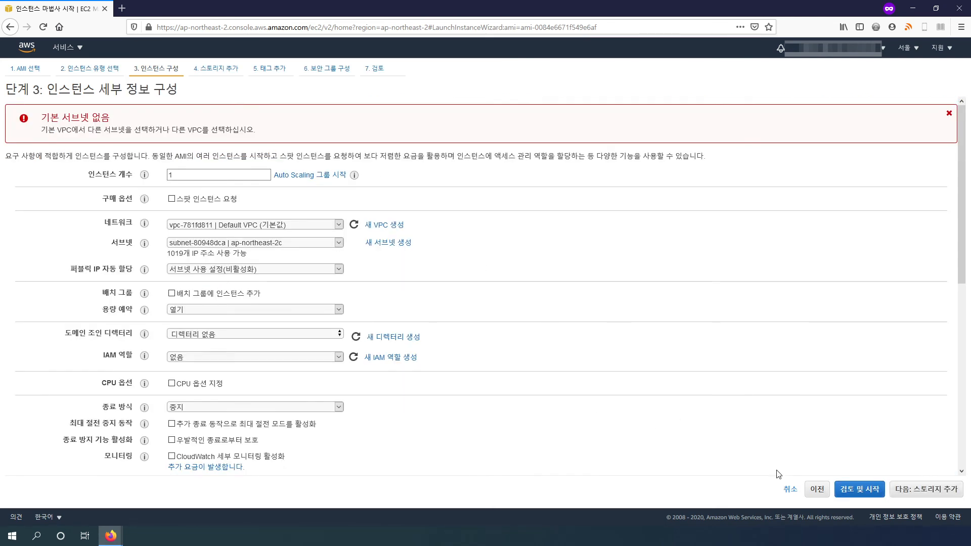
left_click(791, 489)
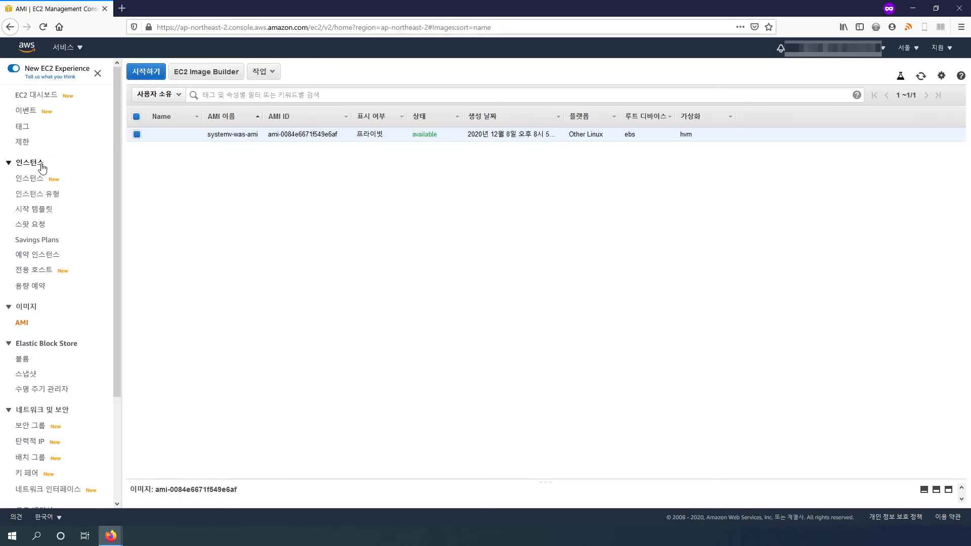
Return to the EC2 instance list and dismiss the image creation notification.
left_click(35, 180)
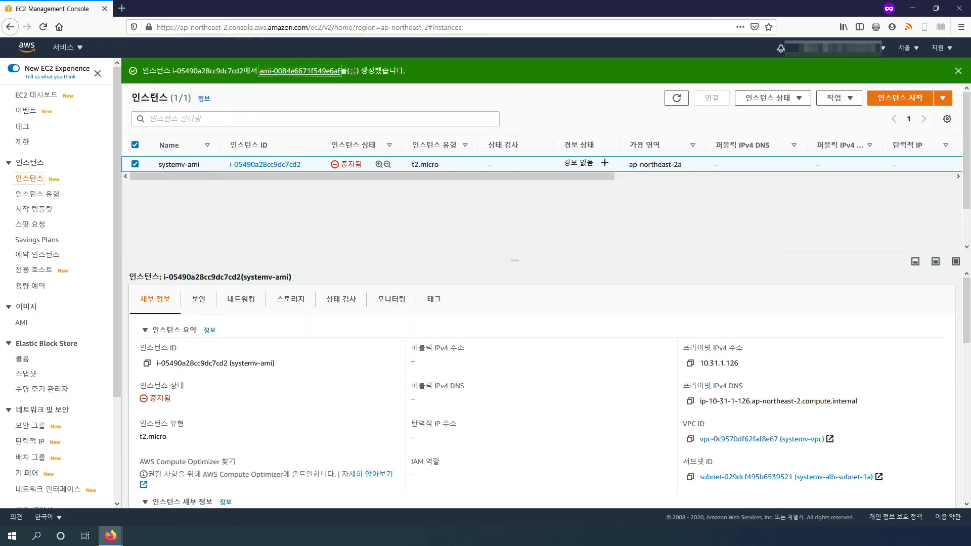
left_click(959, 70)
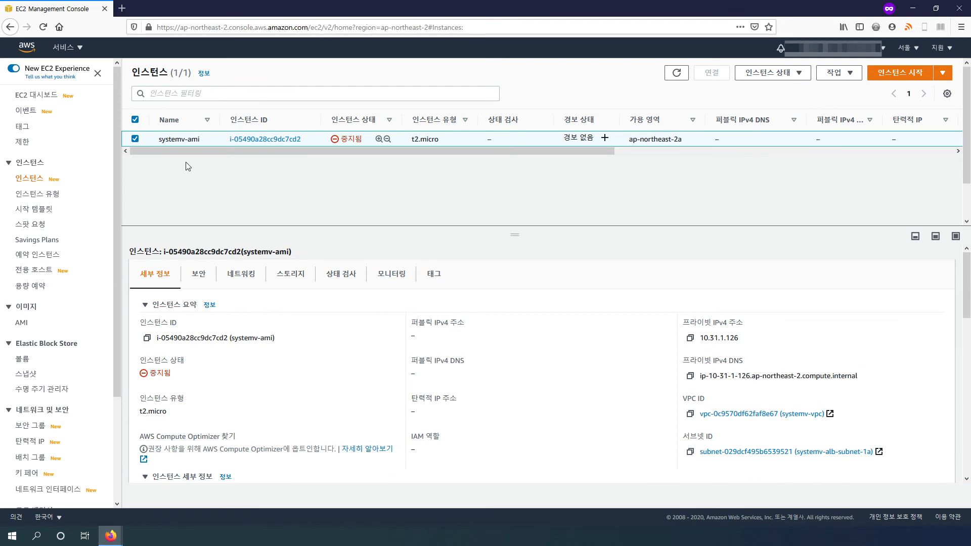
Start an instance launch from the systemv-was-ami image among the owned AMIs, and cancel the wizard at instance type selection.
left_click(900, 76)
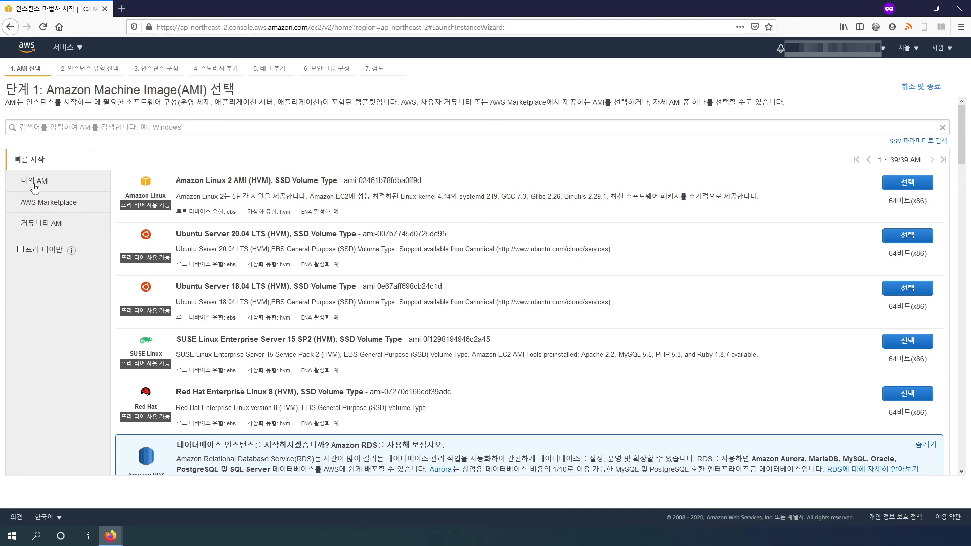
left_click(34, 185)
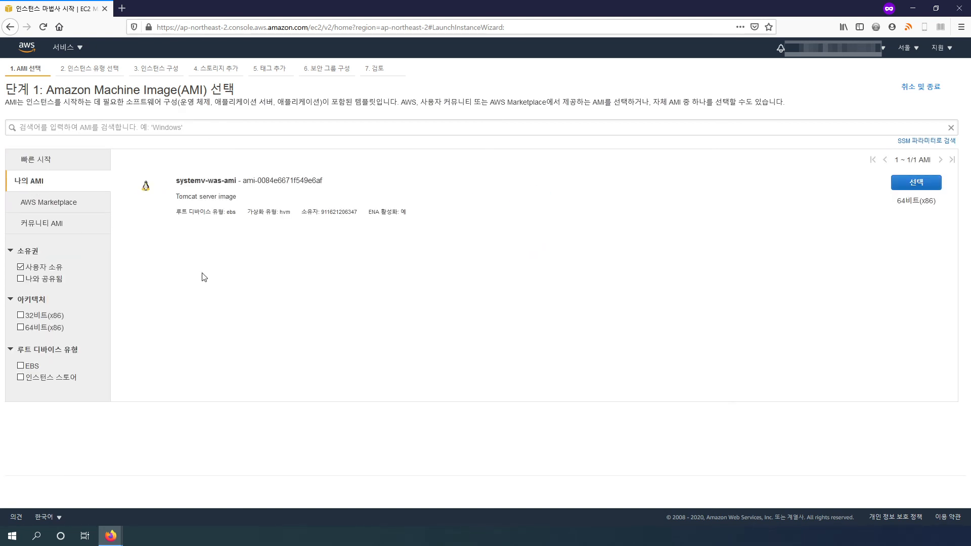
left_click_drag(175, 183, 249, 203)
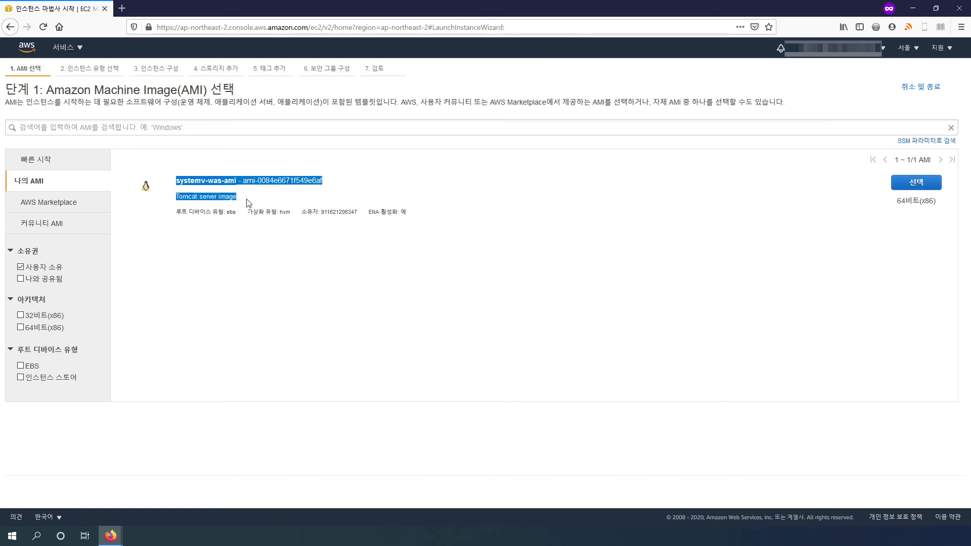
left_click(397, 270)
left_click(916, 182)
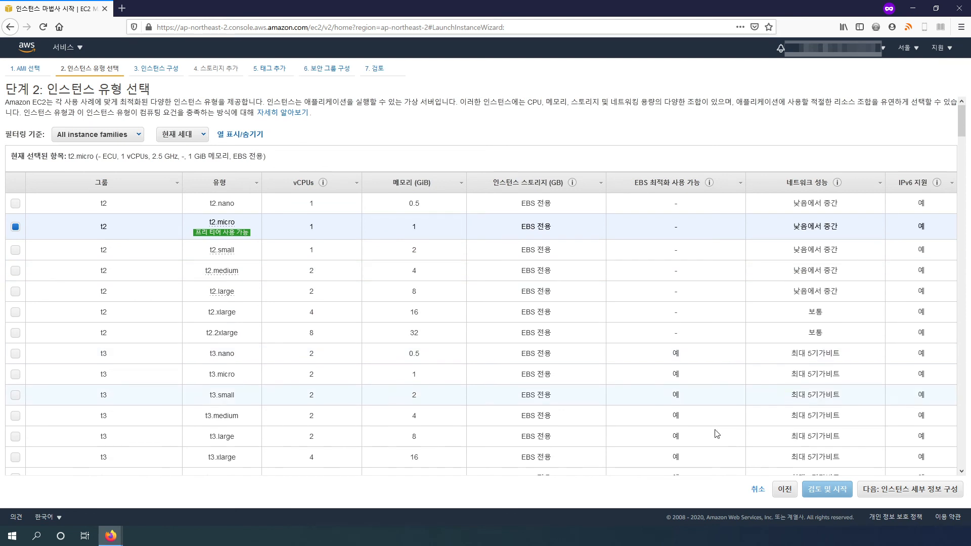
left_click(757, 489)
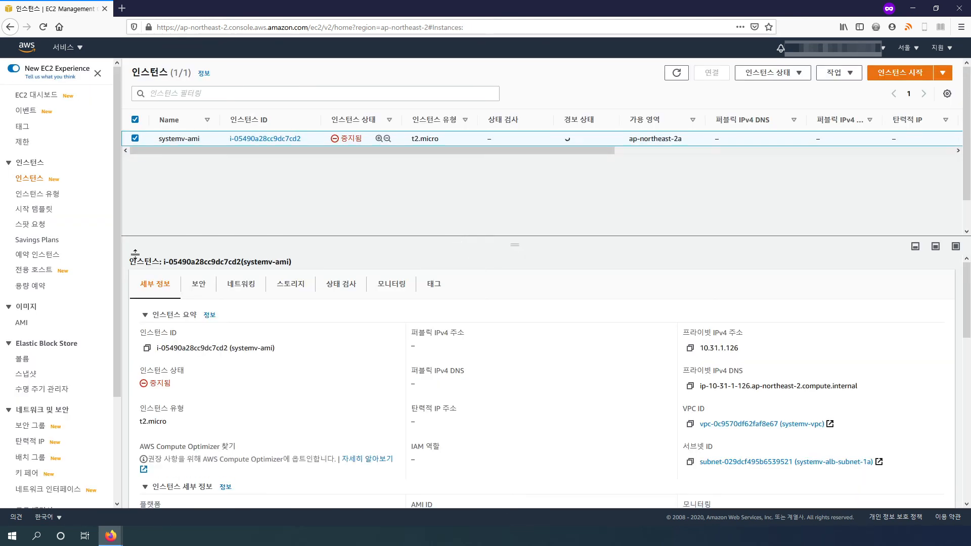
Start an instance launch directly from systemv-was-ami in the AMI list, and cancel the wizard.
left_click(22, 323)
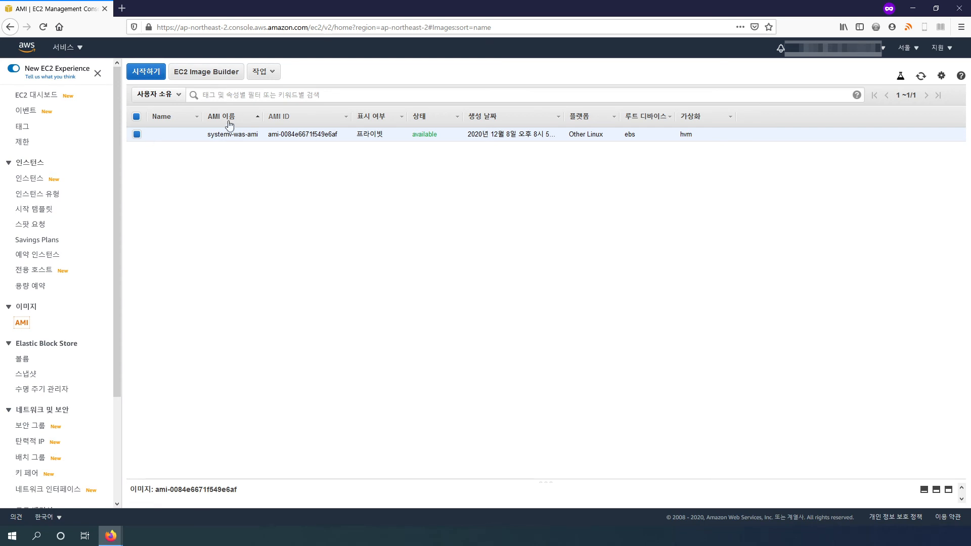
left_click(151, 73)
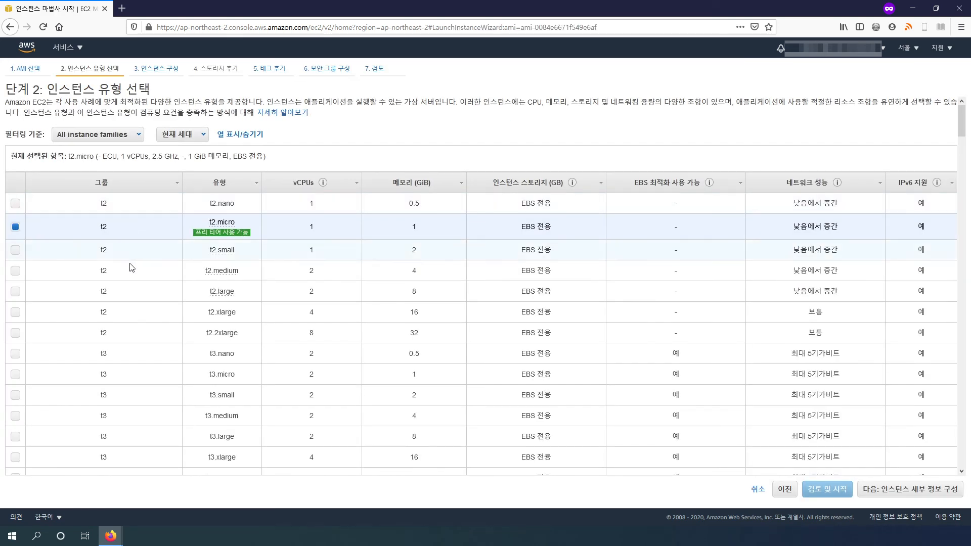
left_click(757, 490)
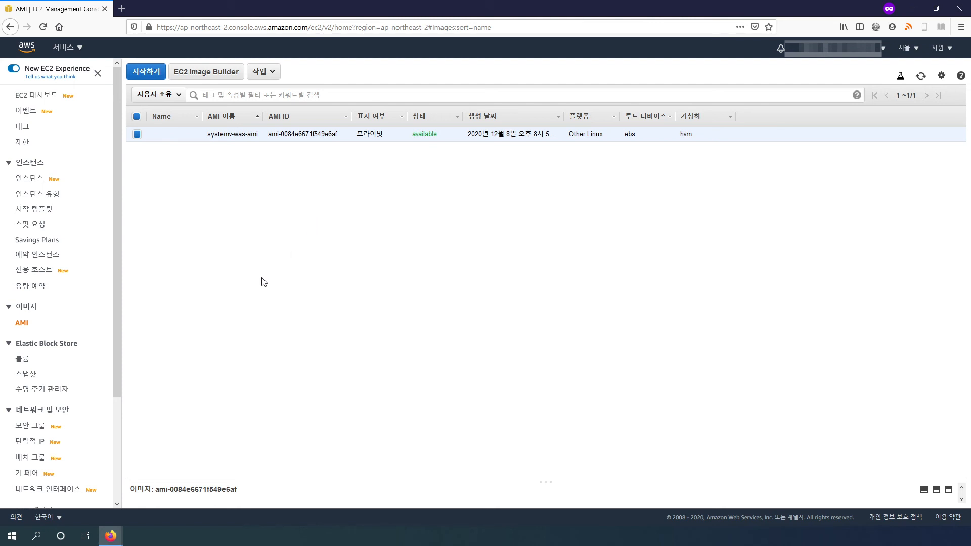
Open the launch configurations (시작 구성) page for Auto Scaling.
left_click_drag(116, 221, 108, 199)
left_click_drag(119, 262, 126, 380)
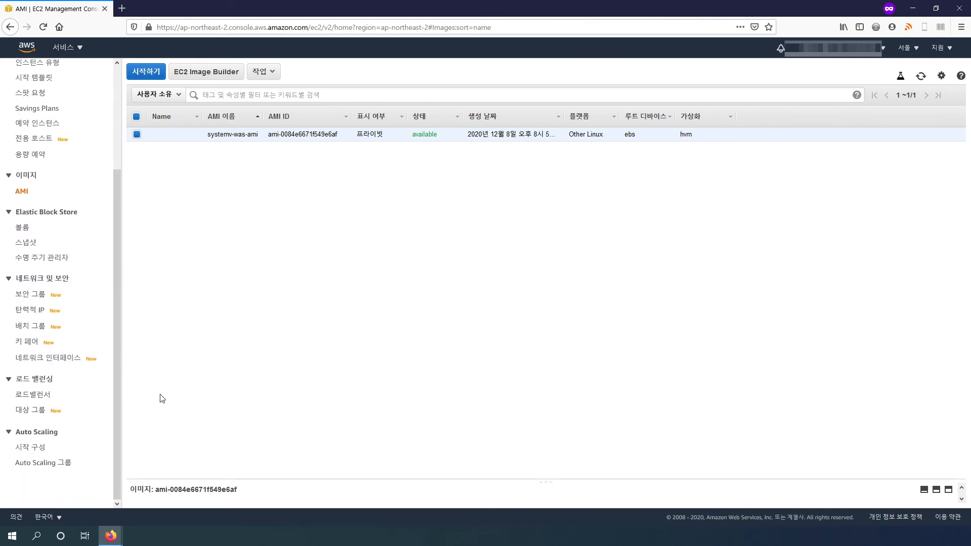
left_click(36, 452)
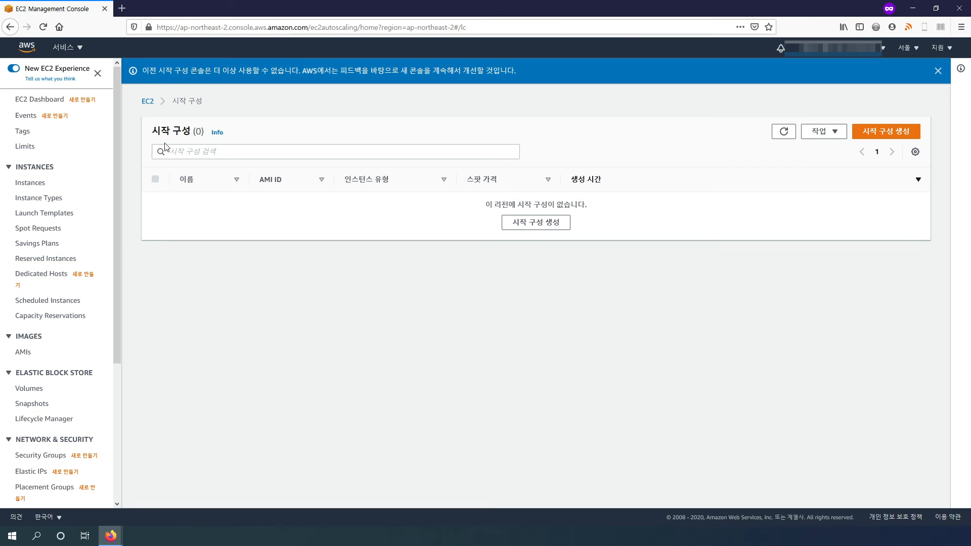
Switch the console language to English (US) to check the Auto Scaling menu names, and restore it to 한국어.
left_click_drag(120, 211, 144, 367)
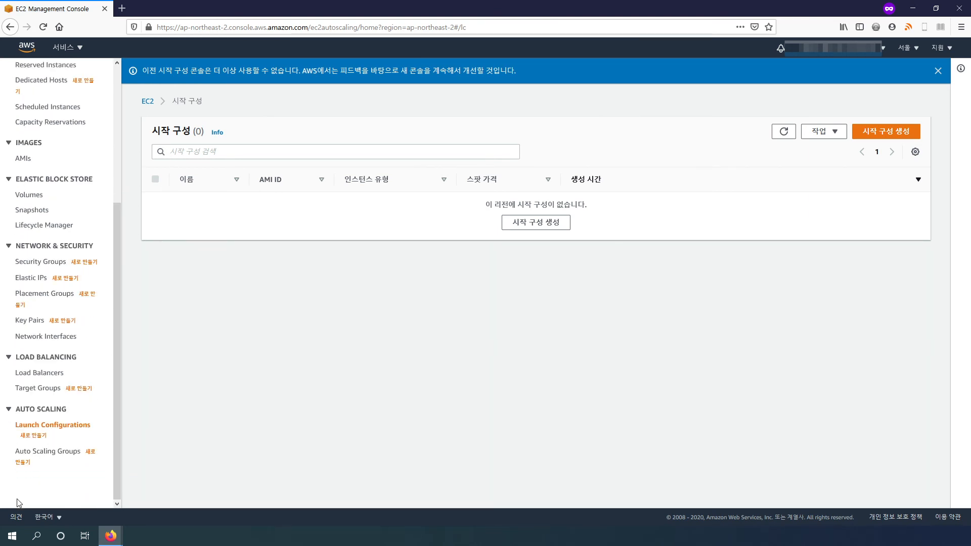
left_click(47, 517)
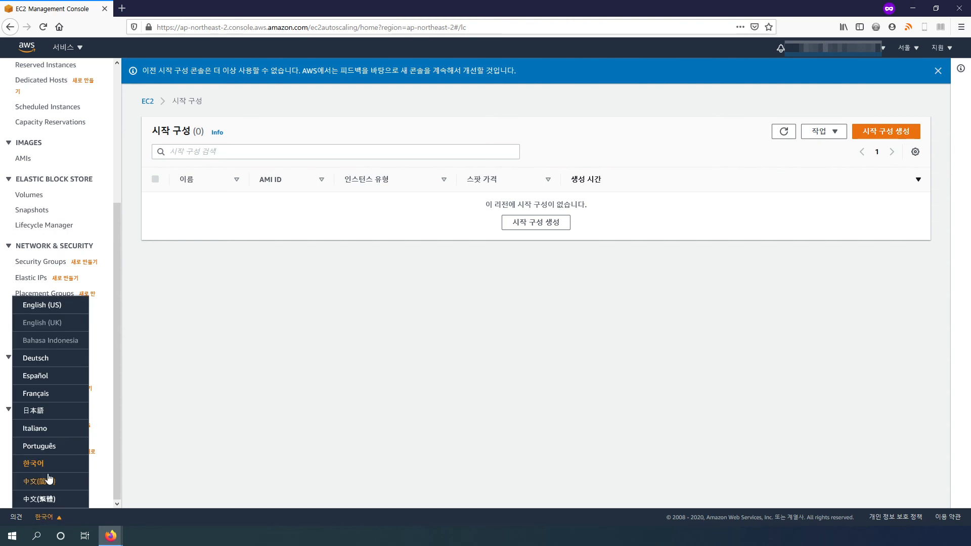
left_click(60, 309)
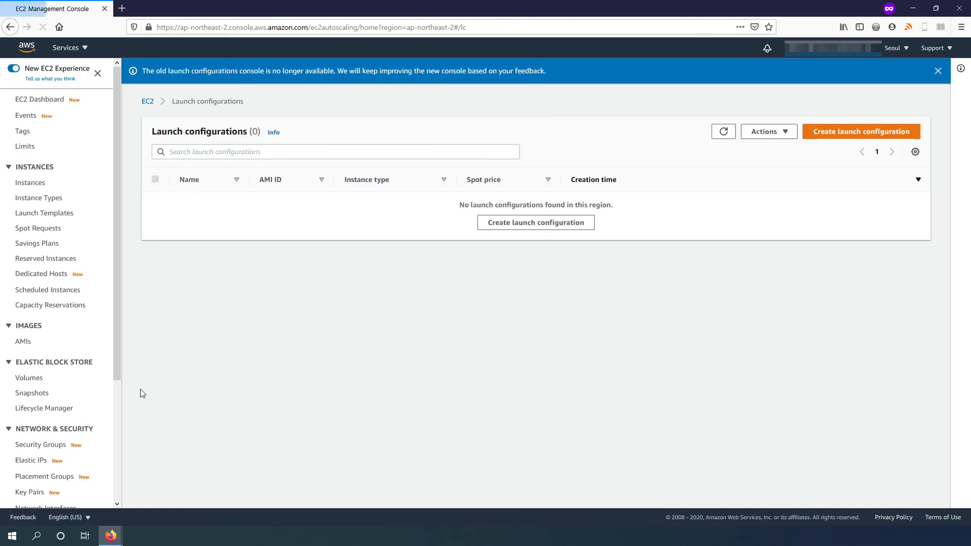
left_click_drag(114, 354, 111, 511)
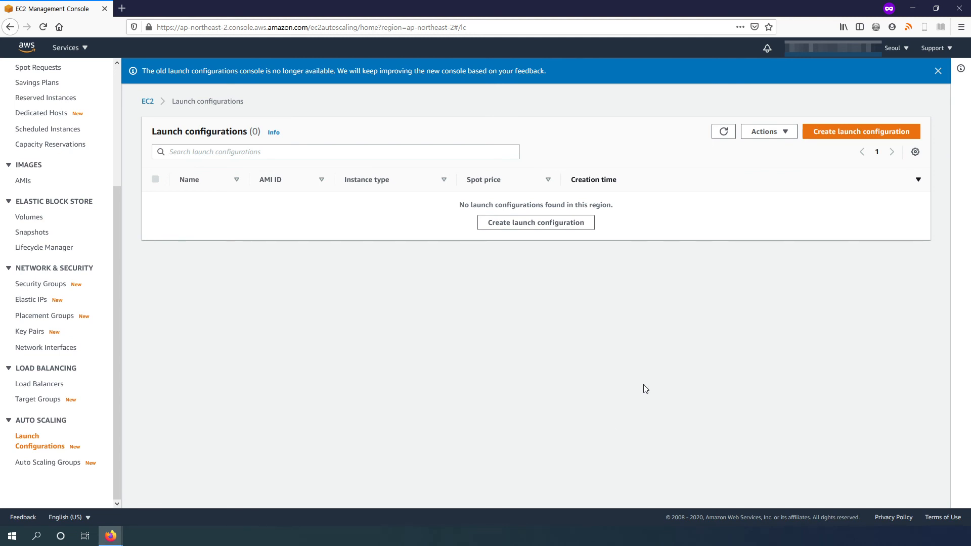
left_click(87, 518)
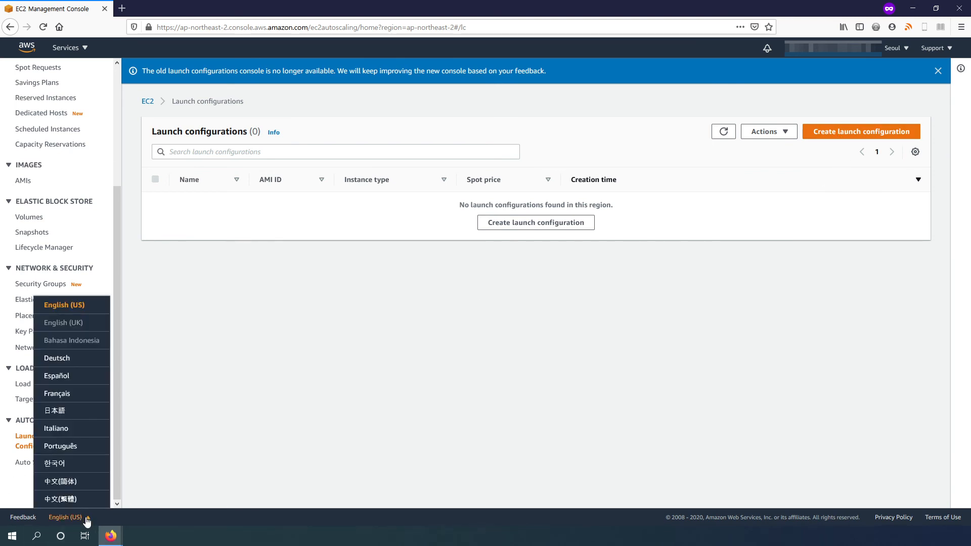
left_click(69, 464)
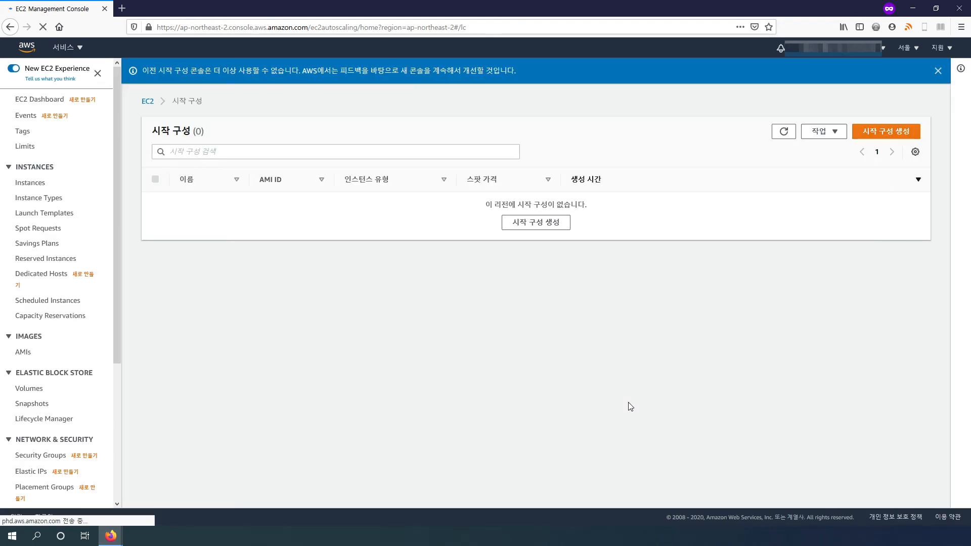
Start a new launch configuration named systemv-lhc-was with systemv-was-ami as its AMI.
left_click(875, 132)
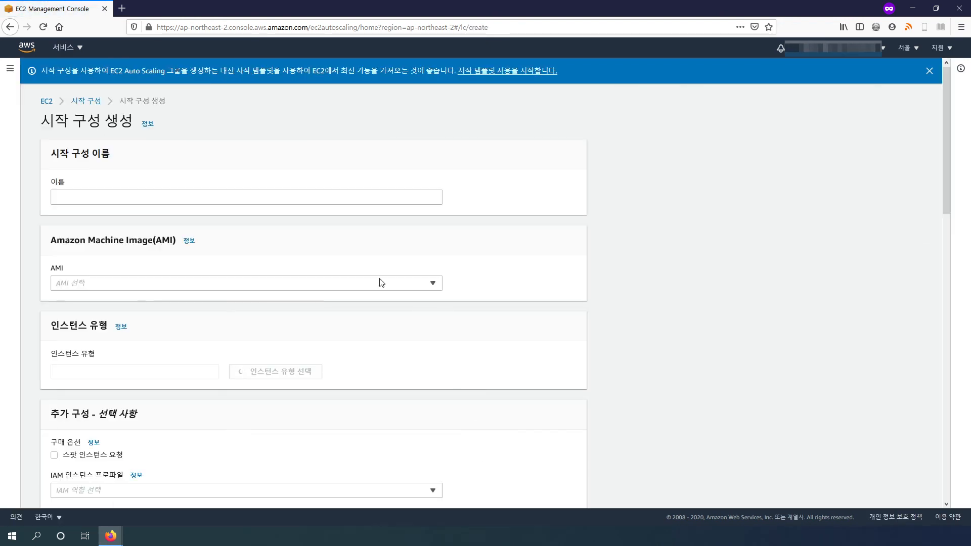
left_click(239, 200)
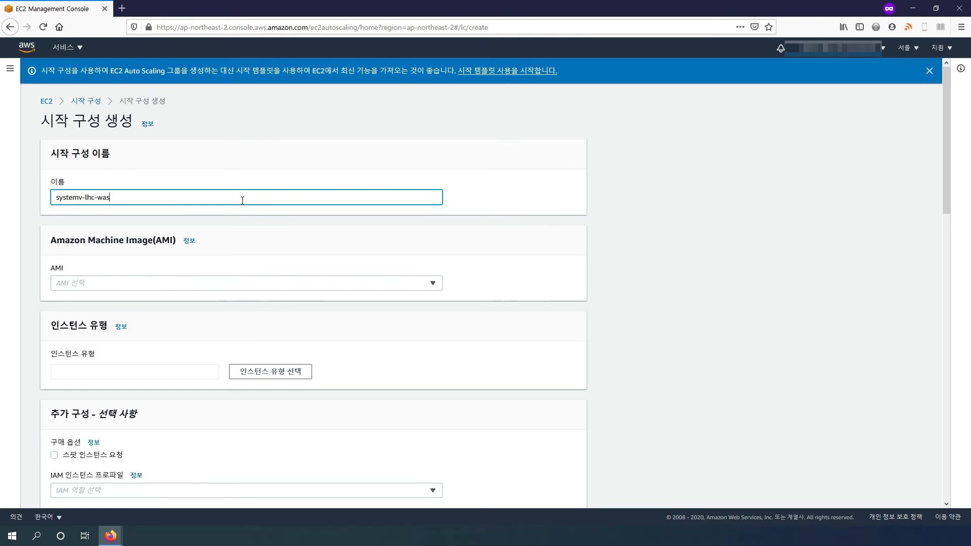
left_click(346, 284)
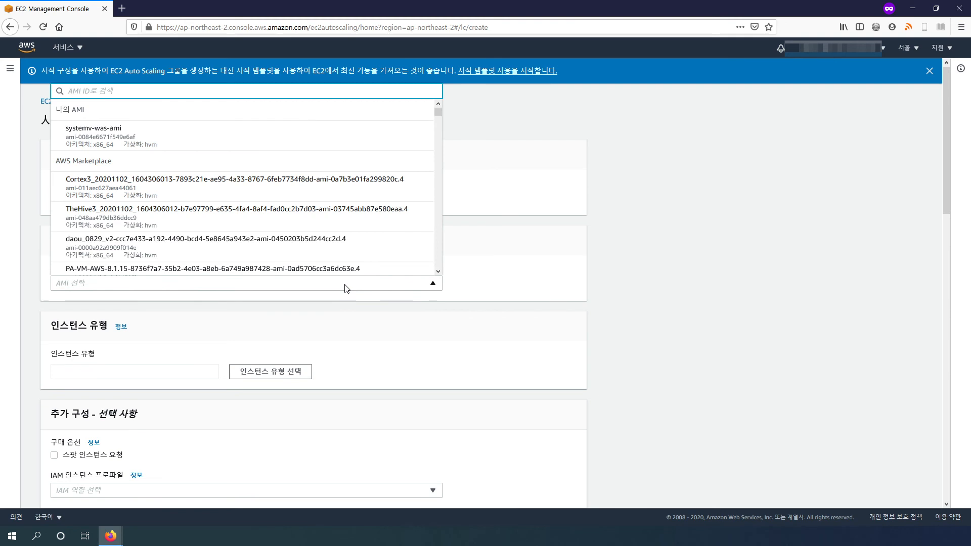
left_click(338, 332)
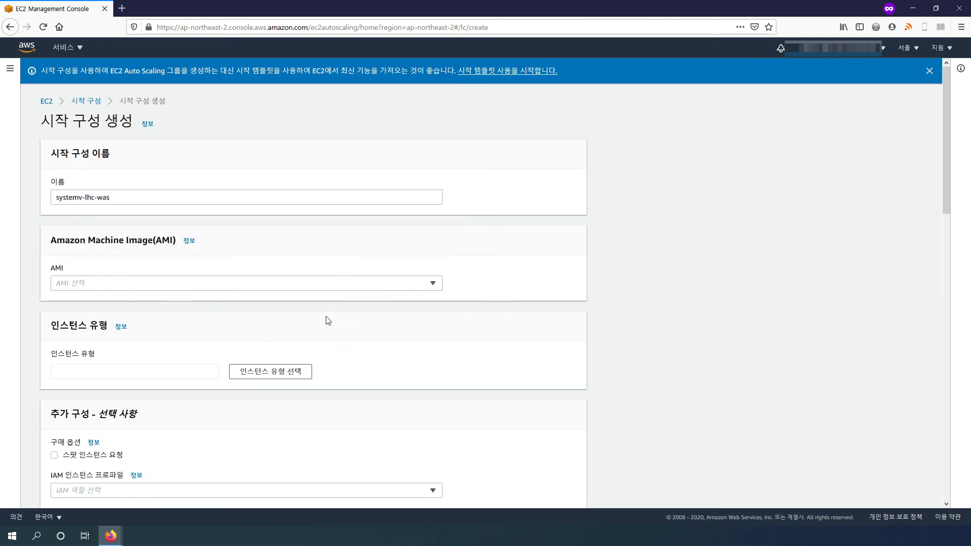
left_click(155, 283)
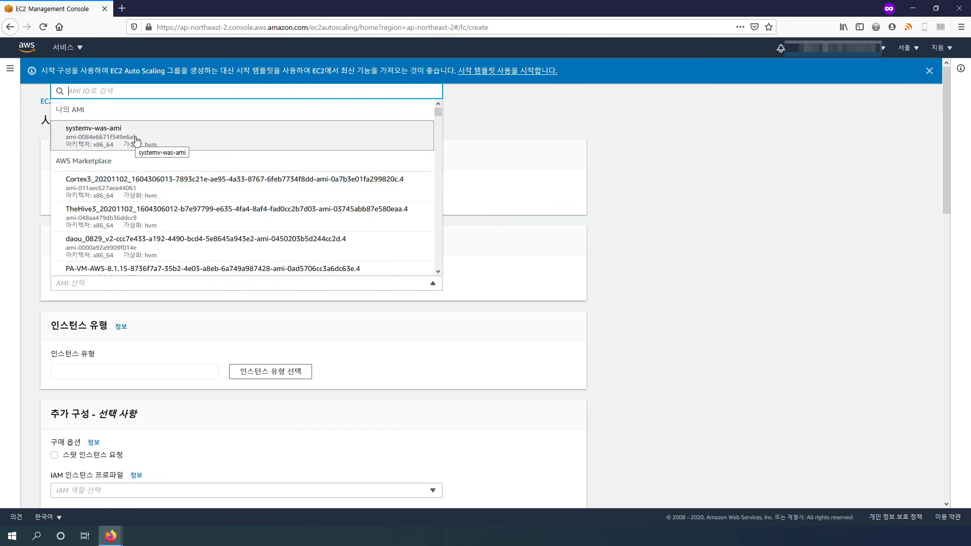
left_click(137, 141)
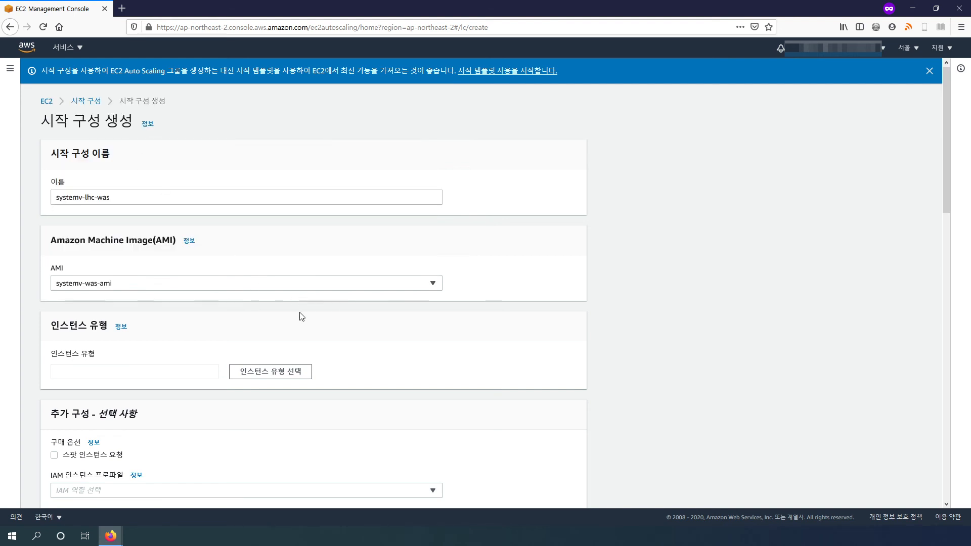
Filter the instance types by "t2" and choose t2.micro for the launch configuration.
scroll(446, 319, "down", 2)
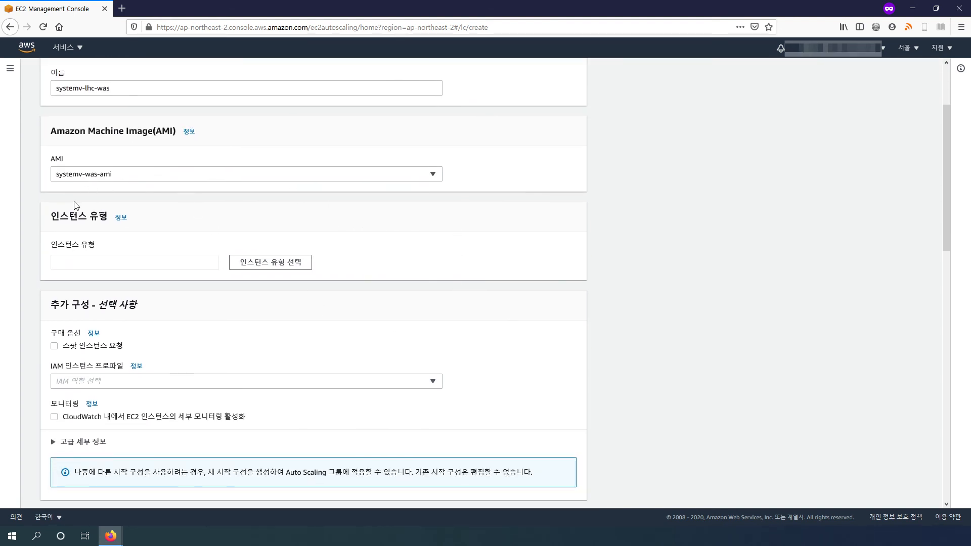
left_click(165, 261)
left_click(259, 268)
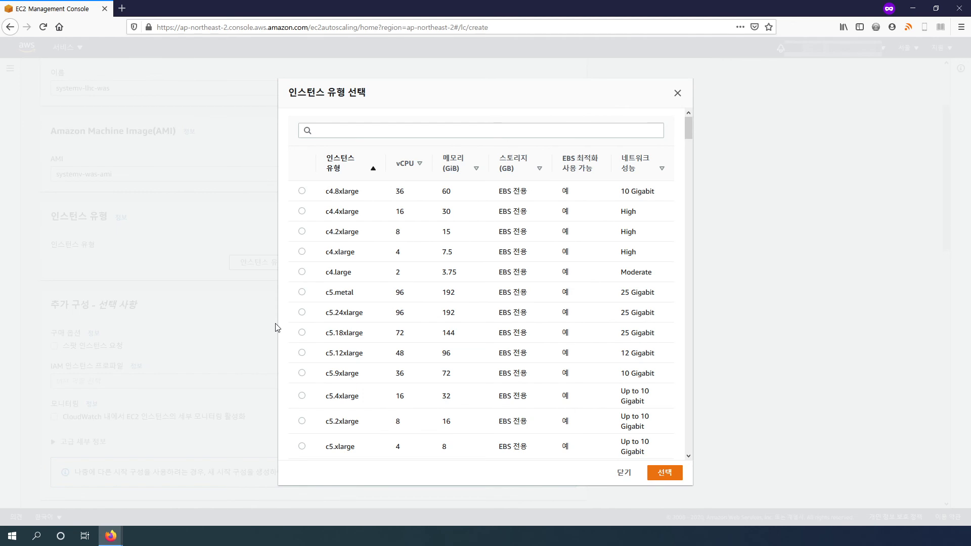
left_click(522, 130)
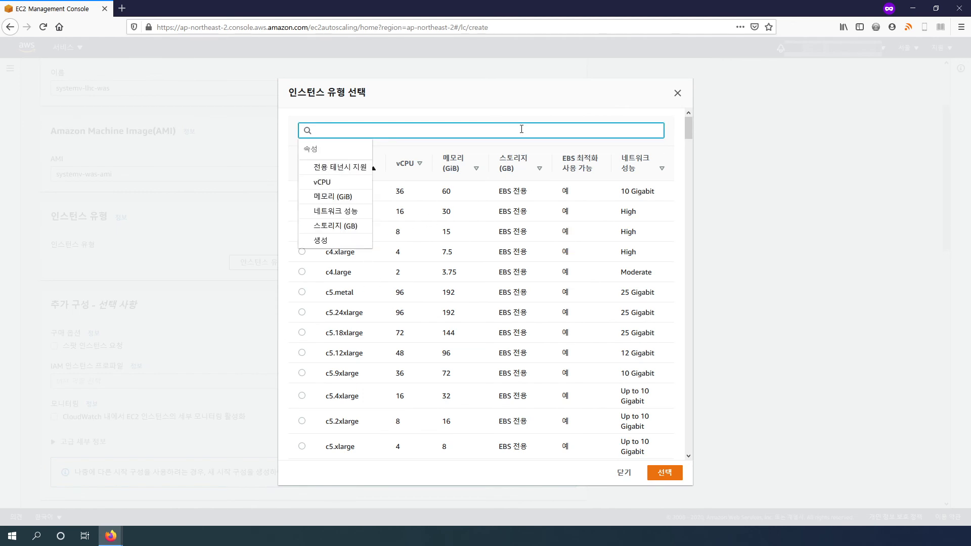
type("t2")
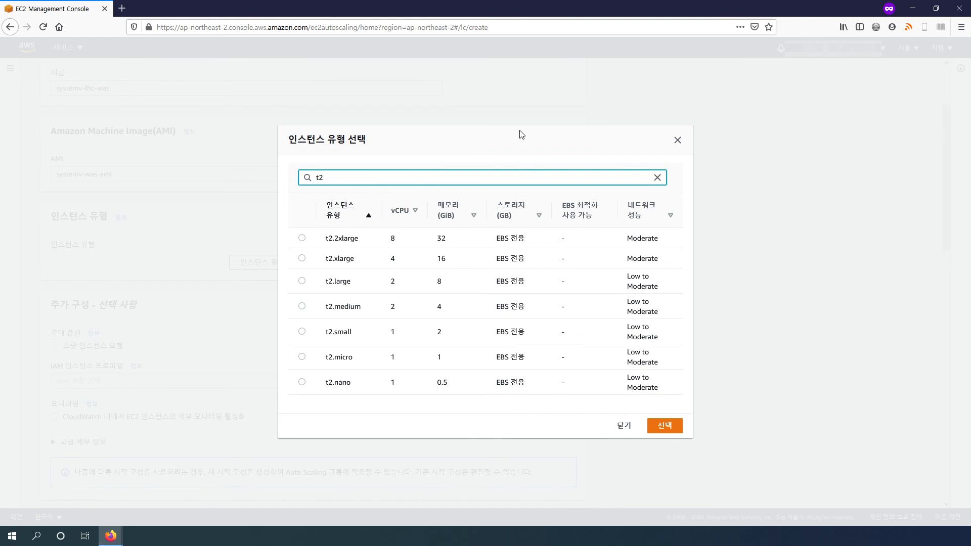
left_click(302, 357)
left_click(665, 426)
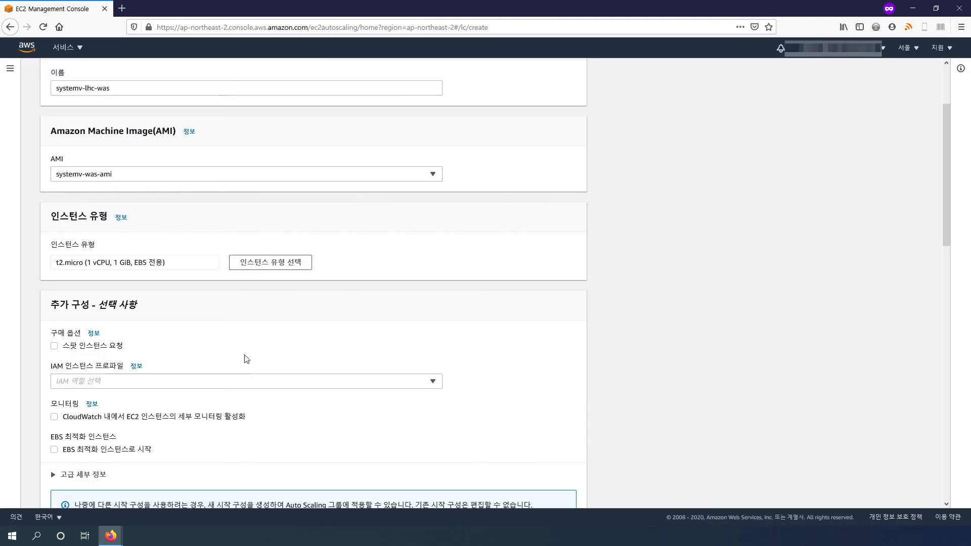
Review the root EBS volume's settings and expand the advanced details to check the user data and IP address type options.
scroll(347, 327, "down", 5)
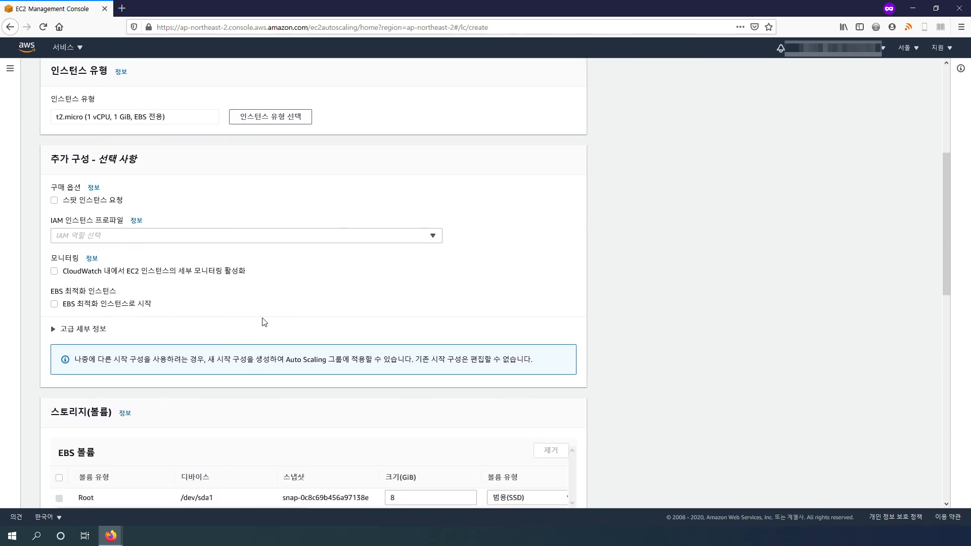
scroll(264, 321, "down", 5)
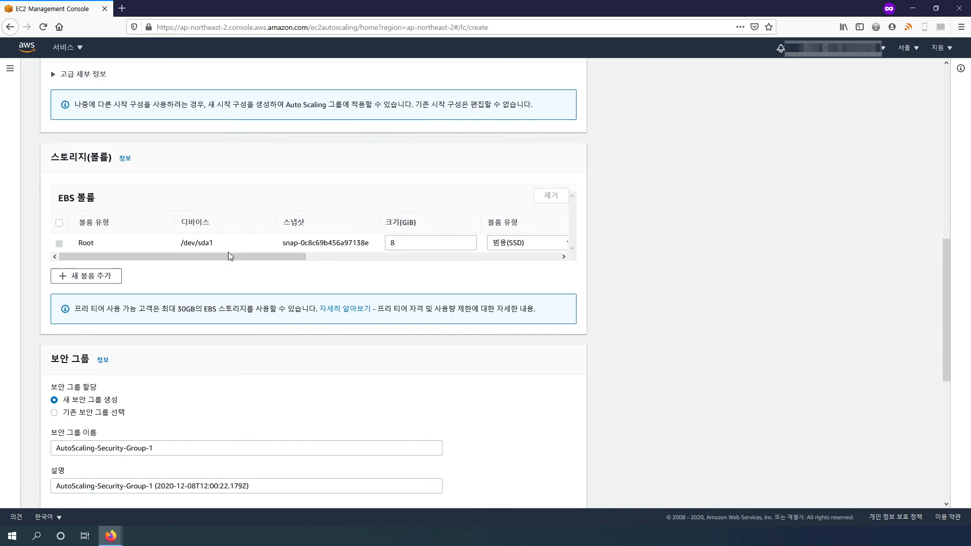
left_click_drag(229, 257, 193, 261)
double_click(434, 245)
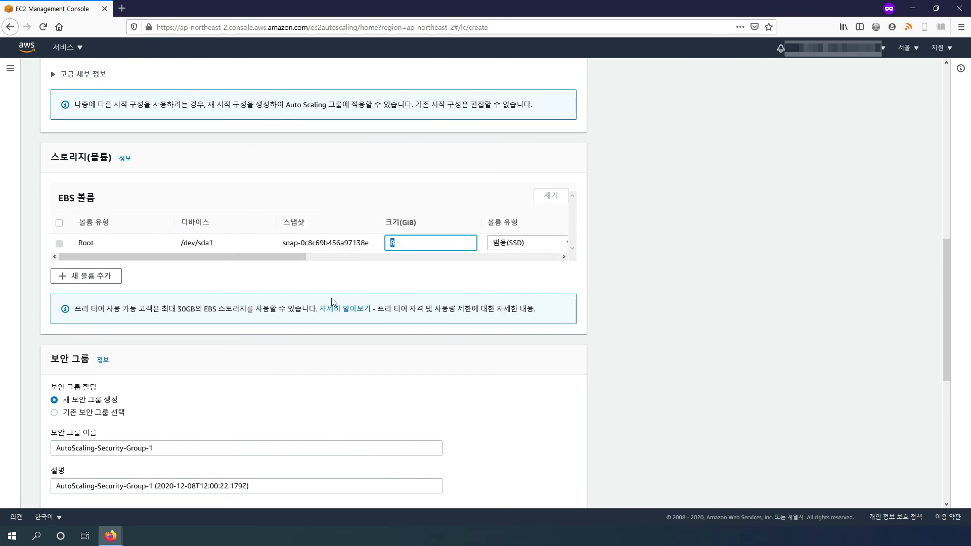
left_click_drag(288, 267, 320, 296)
scroll(323, 298, "up", 3)
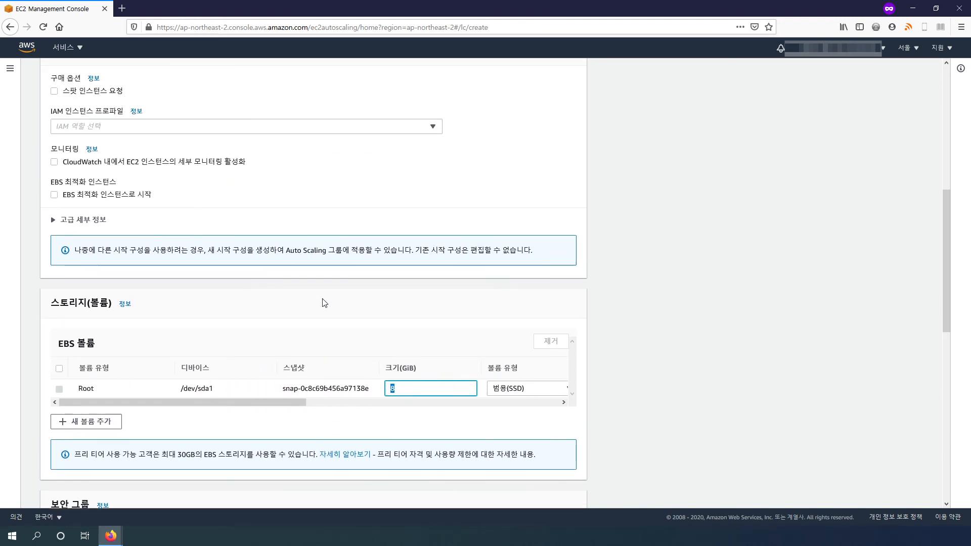
left_click(54, 221)
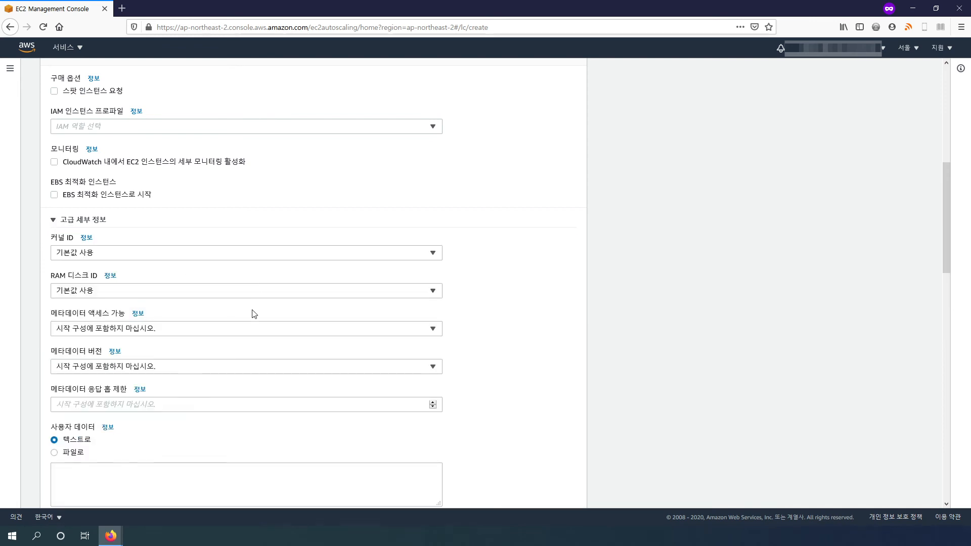
scroll(473, 348, "down", 5)
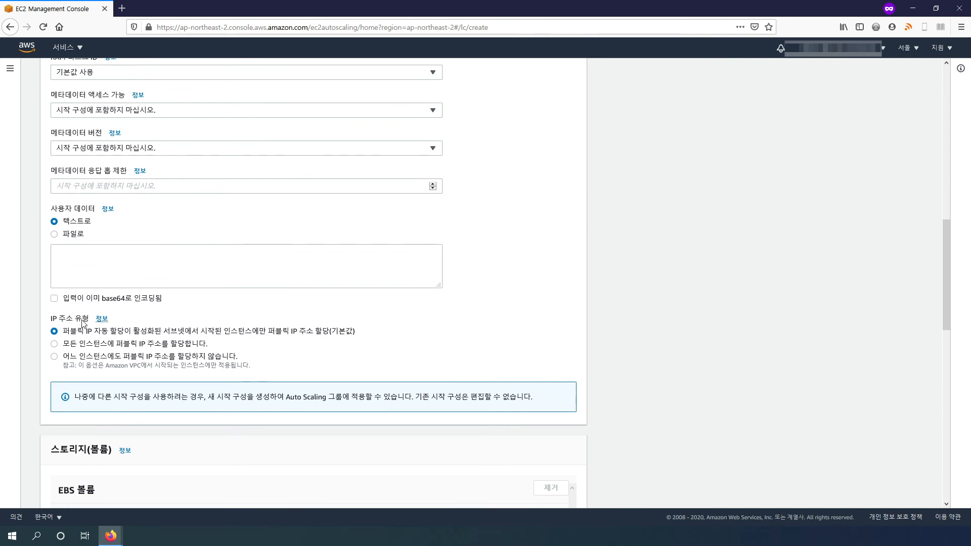
scroll(323, 321, "up", 7)
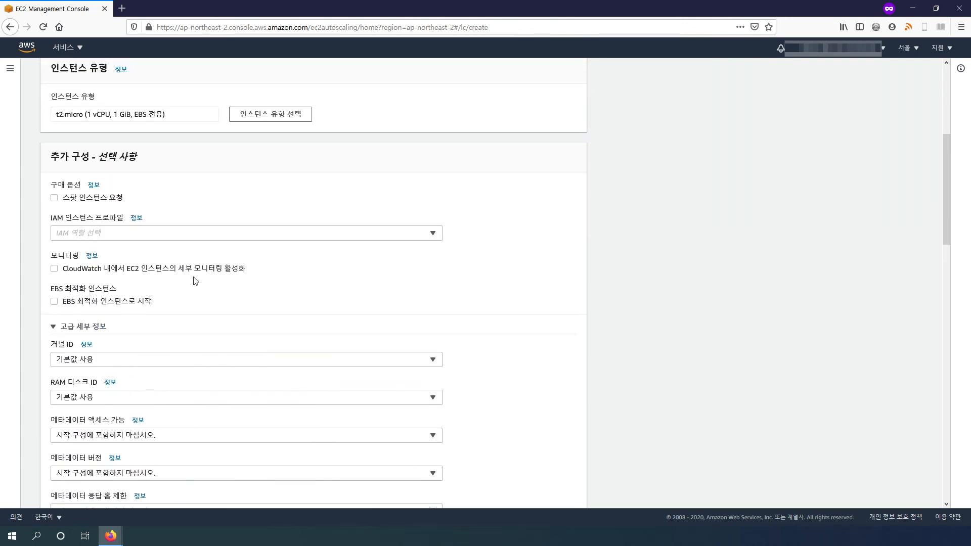
scroll(122, 231, "up", 2)
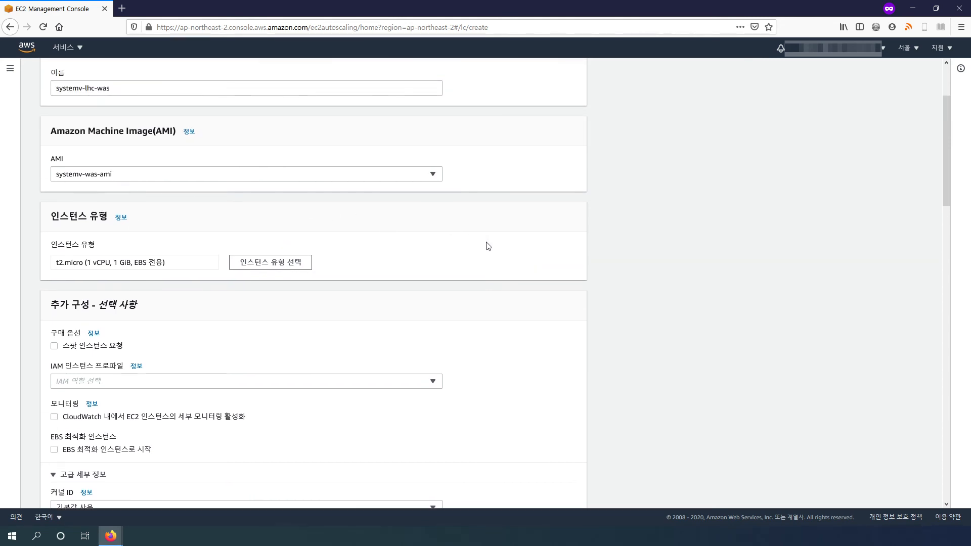
Set the IP address type so that no instance is assigned a public IP address.
scroll(488, 246, "down", 9)
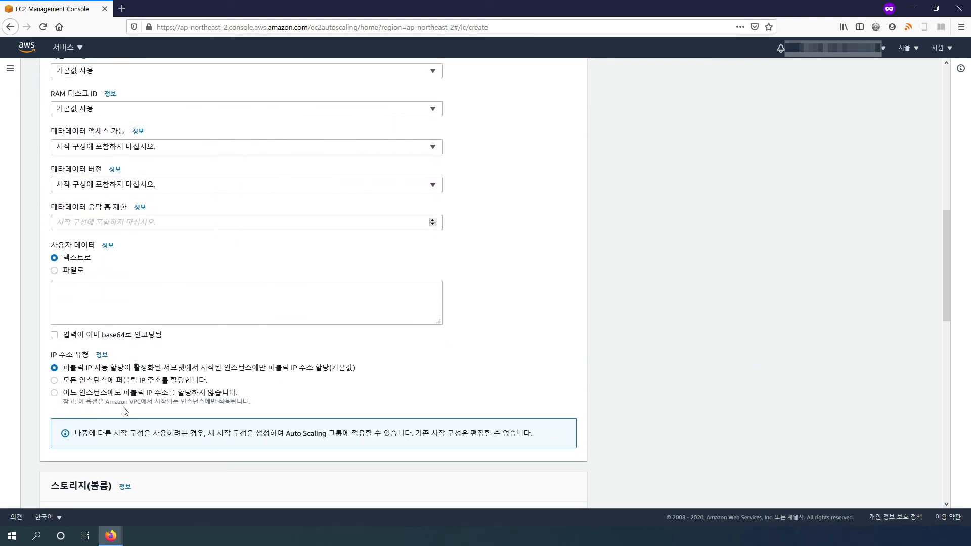
left_click(54, 393)
scroll(440, 337, "up", 7)
scroll(318, 317, "up", 1)
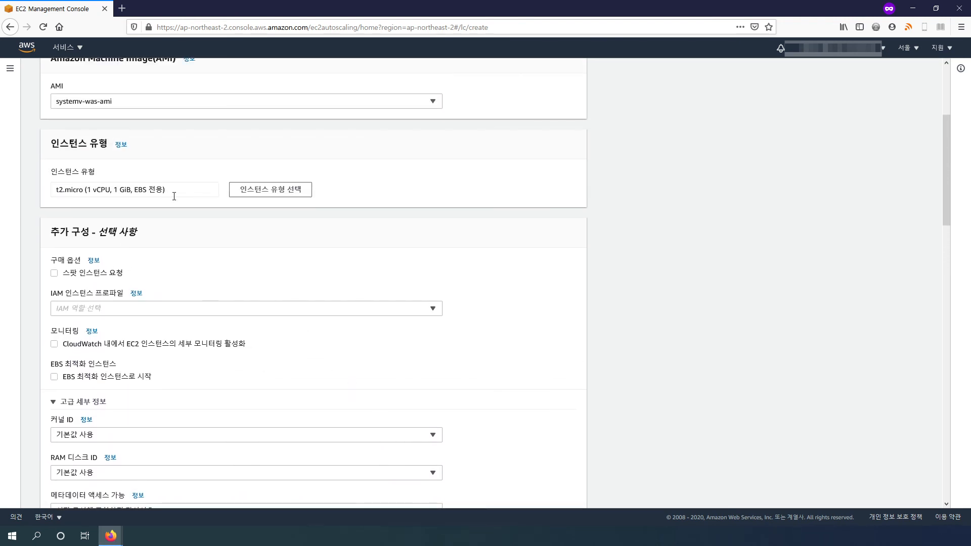
scroll(390, 314, "down", 9)
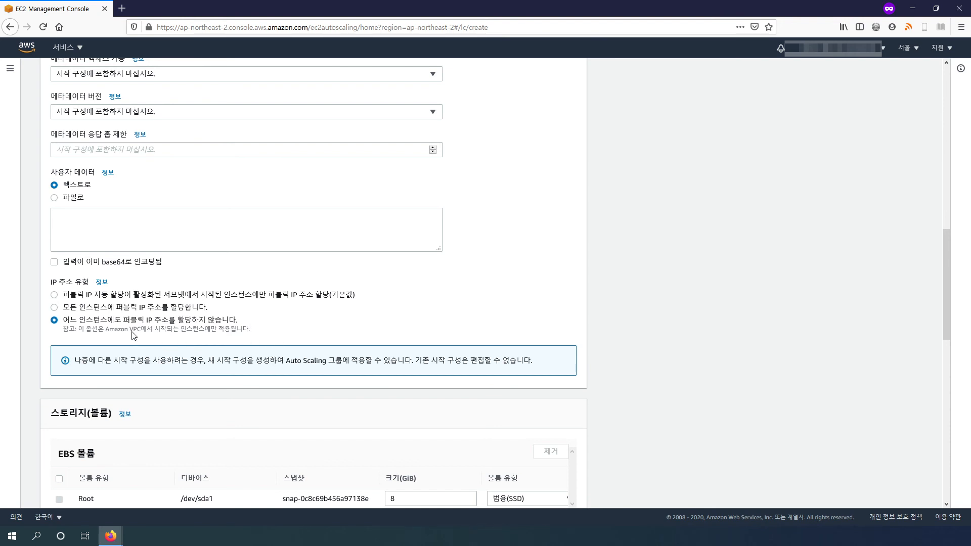
Try different sizes for the root EBS volume and set it back to 8 GiB.
scroll(271, 332, "down", 3)
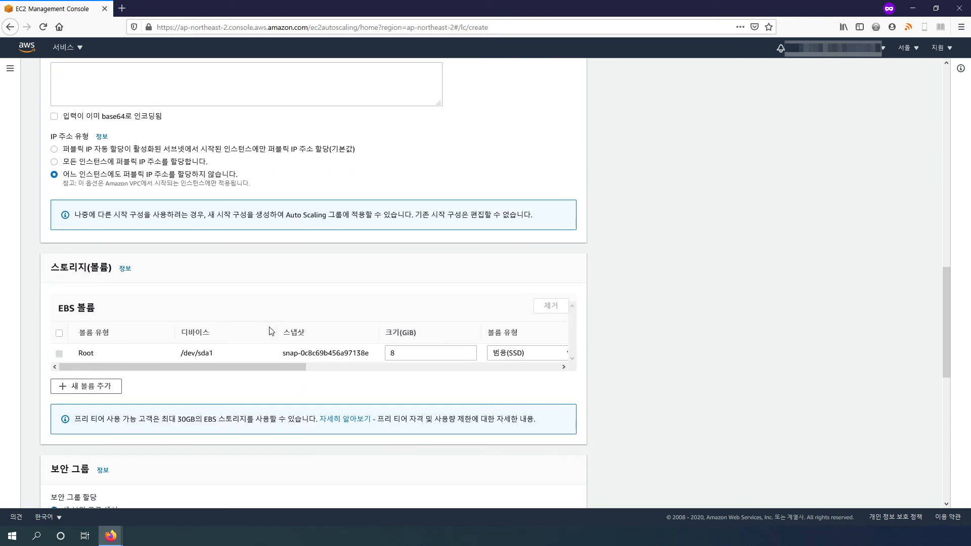
scroll(263, 330, "down", 2)
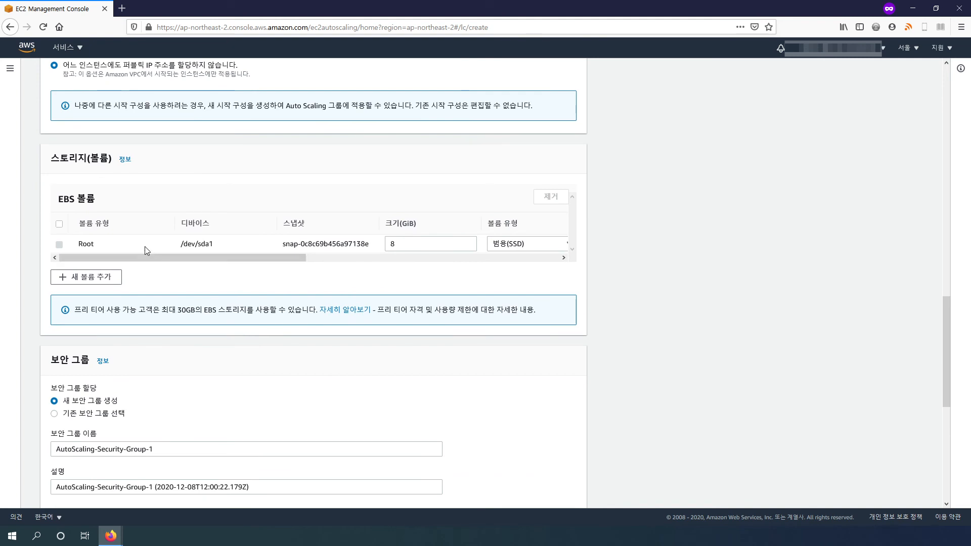
mouse_move(162, 258)
left_mouse_down()
mouse_move(366, 258)
mouse_move(157, 260)
left_mouse_up()
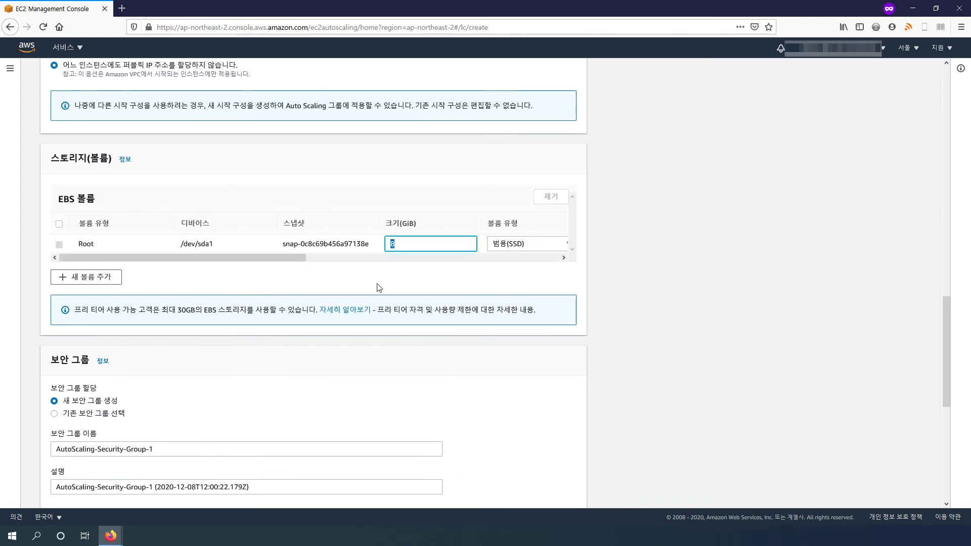
type("0")
key("BackSpace")
type("5")
key("BackSpace")
type("8")
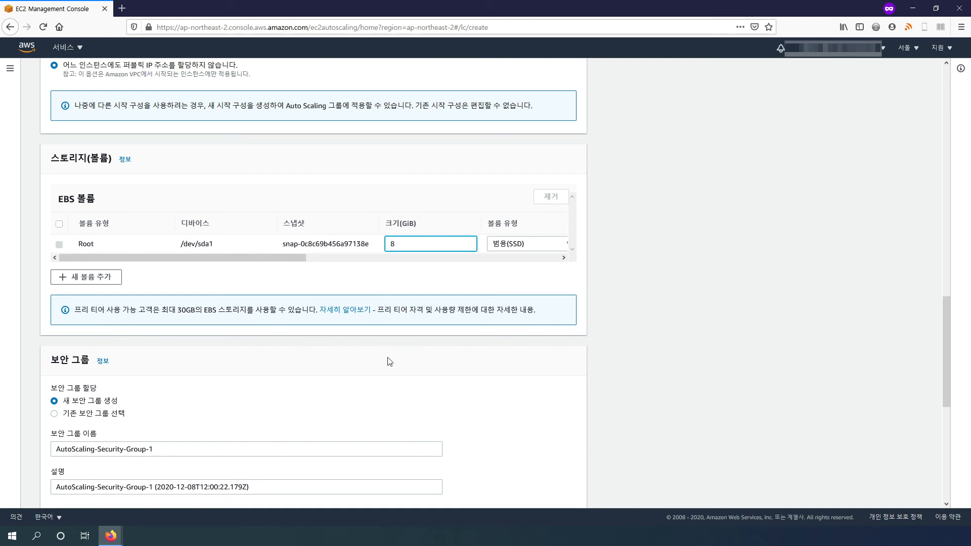
Add a second EBS volume, look at its snapshot and size fields, and remove it again.
left_click(74, 277)
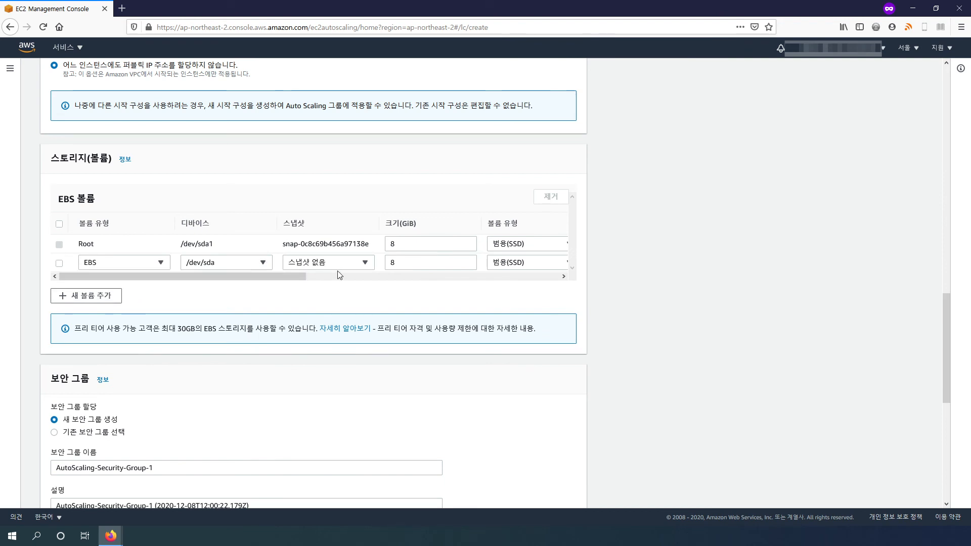
left_click(311, 266)
left_click(312, 266)
double_click(410, 264)
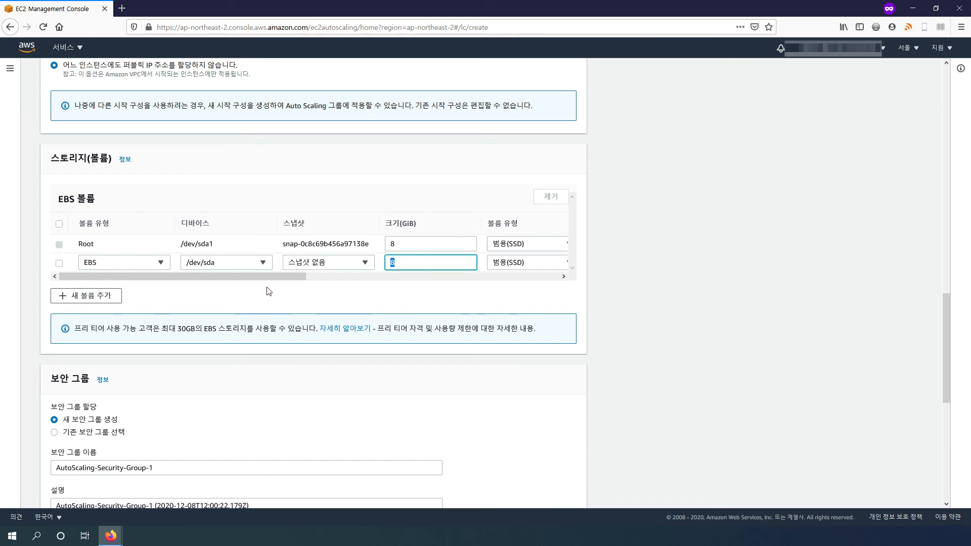
left_click_drag(220, 276, 222, 297)
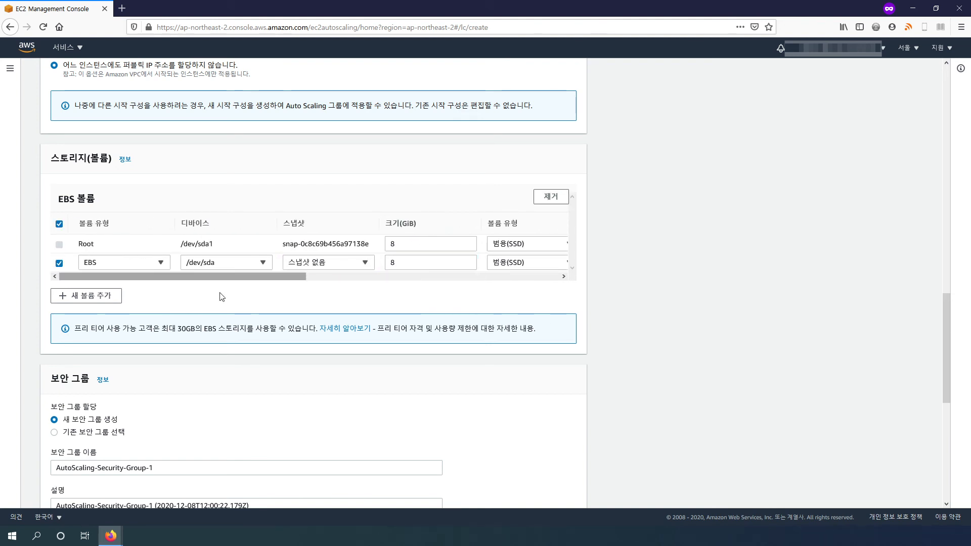
left_click(541, 199)
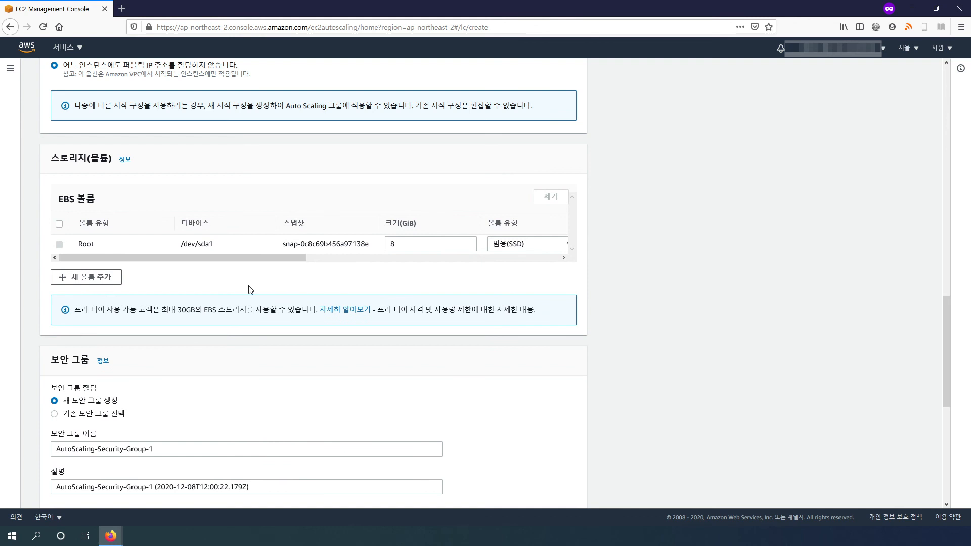
Assign the existing security group systemv-sg-was to the launch configuration instead of creating a new one.
scroll(310, 321, "down", 3)
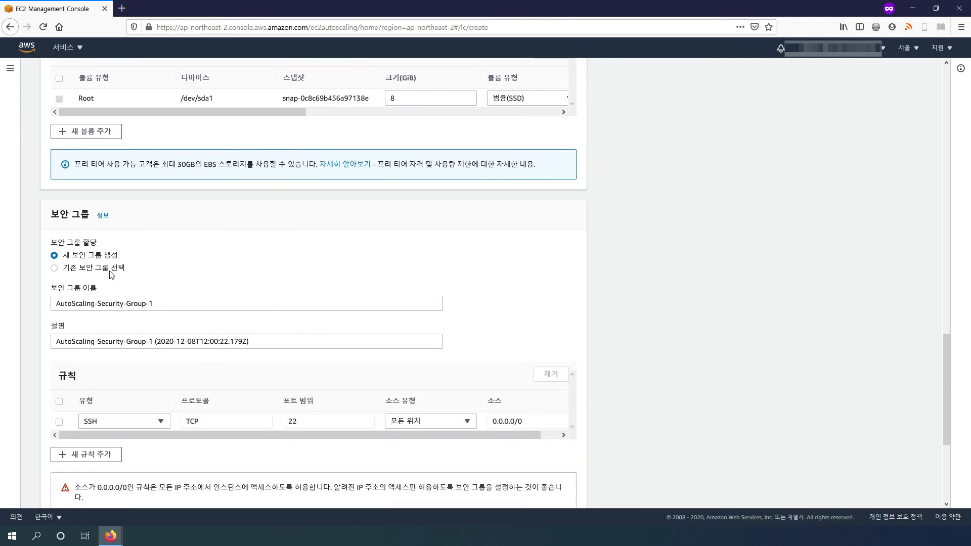
left_click(111, 269)
scroll(237, 339, "down", 2)
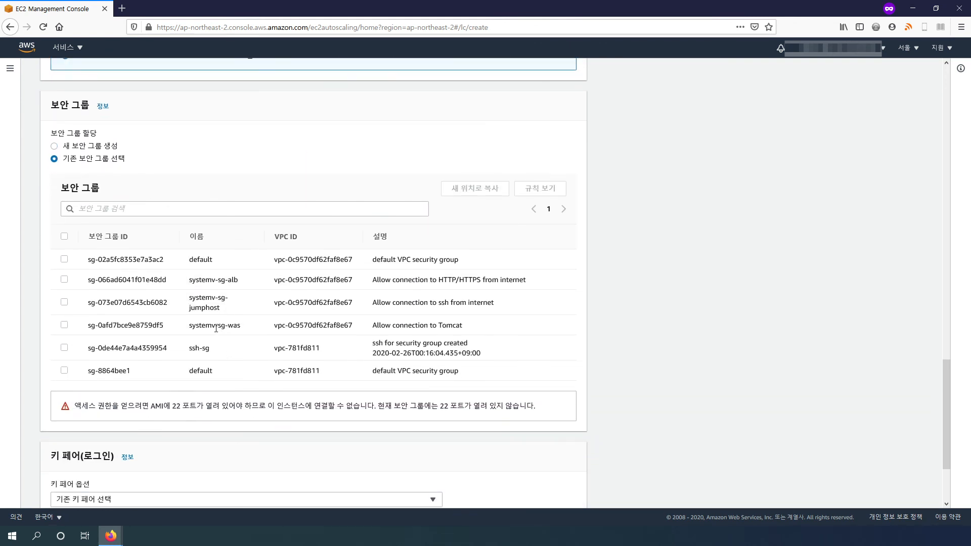
left_click(64, 325)
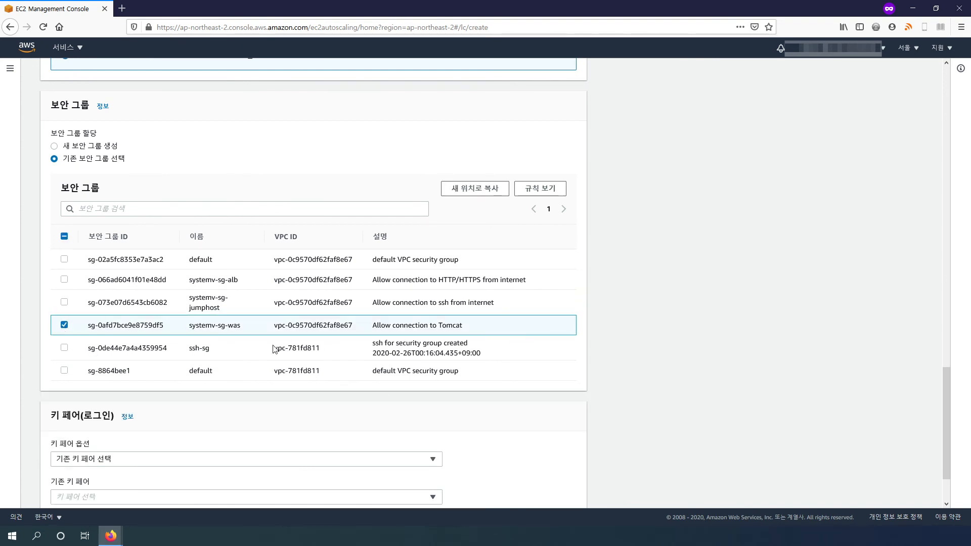
scroll(514, 390, "down", 2)
scroll(514, 390, "up", 5)
scroll(498, 391, "down", 3)
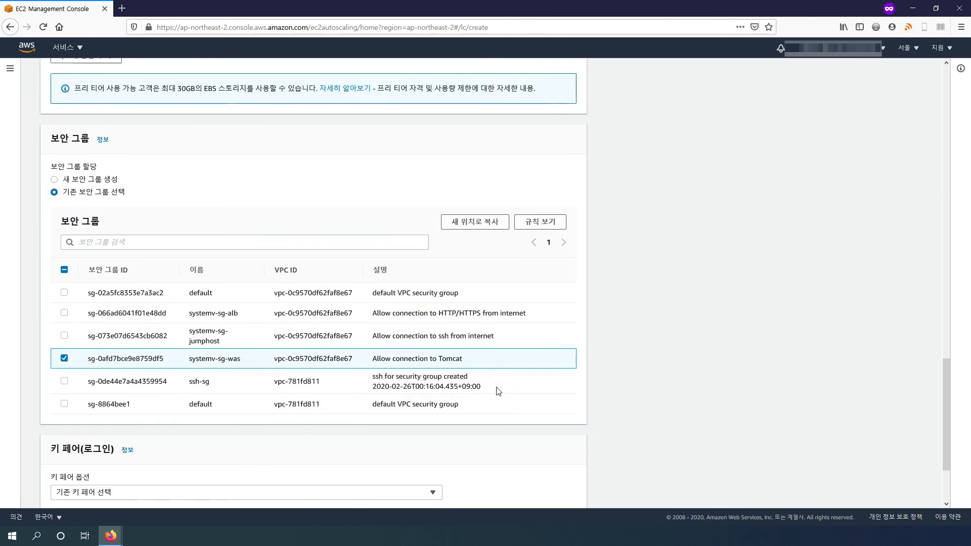
Choose the existing key pair aws-systemv-labs-key and acknowledge having access to its private key file.
scroll(498, 390, "down", 3)
left_click(220, 390)
left_click(198, 391)
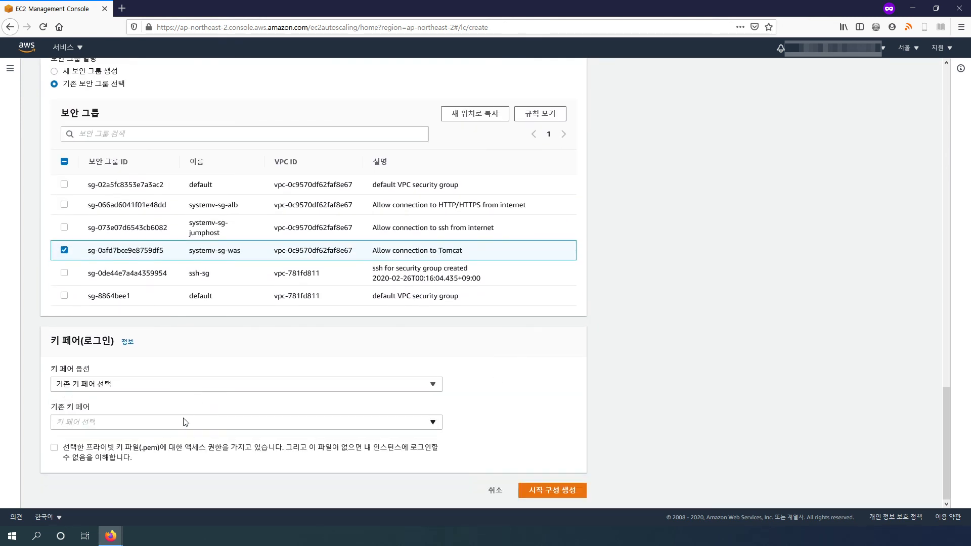
left_click(187, 421)
left_click(165, 442)
left_click(54, 448)
Review the launch configuration from storage back up to its name, and check the available instance types without changing the selection.
scroll(543, 302, "up", 3)
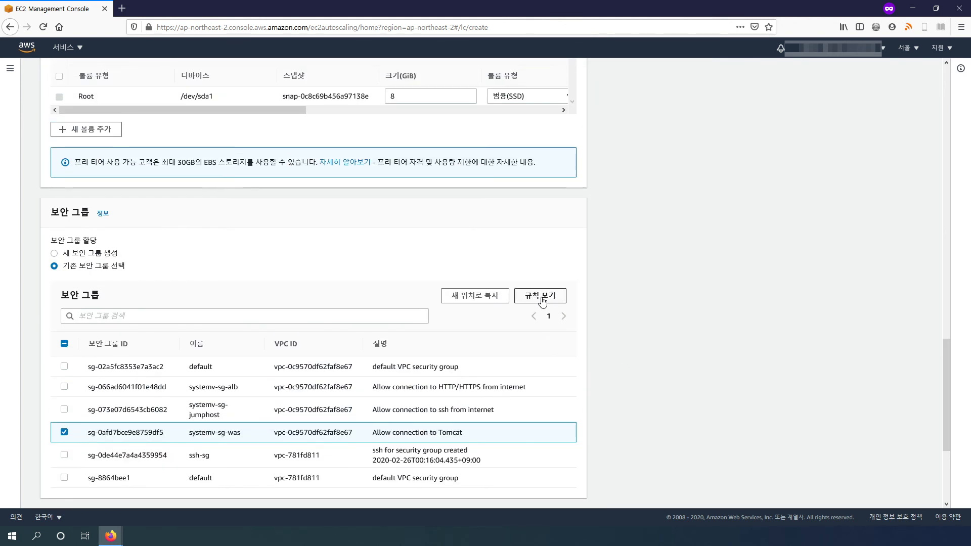
scroll(543, 302, "up", 3)
scroll(466, 289, "up", 3)
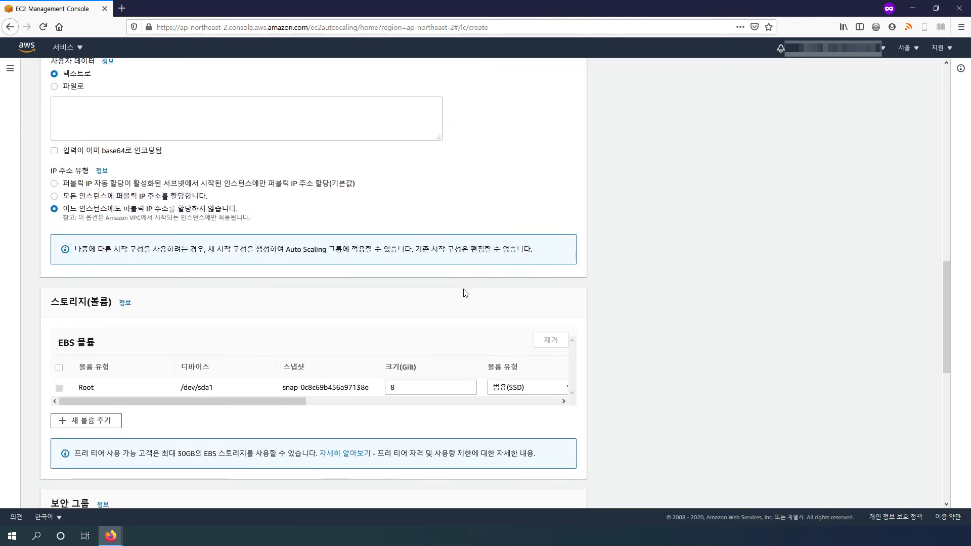
scroll(466, 306, "up", 4)
scroll(466, 309, "up", 4)
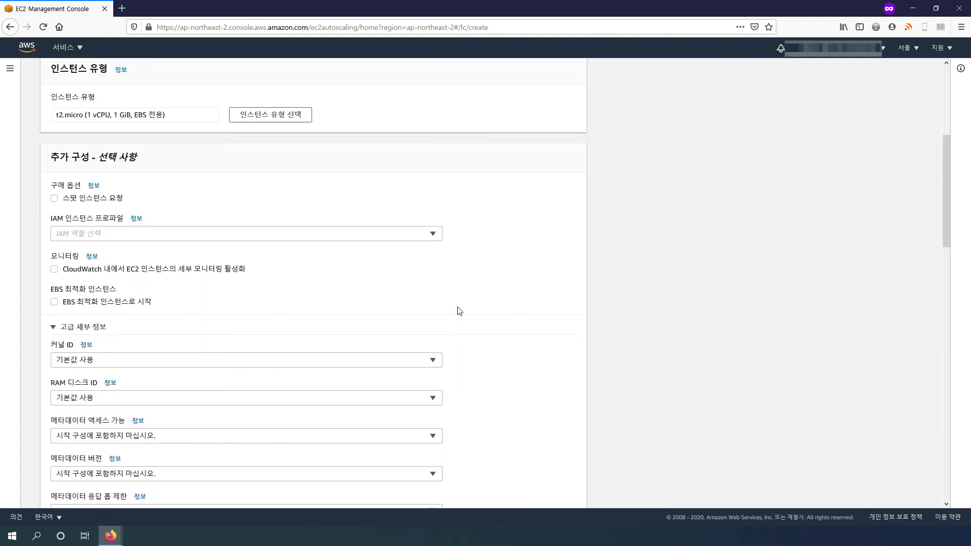
scroll(458, 310, "up", 2)
scroll(458, 310, "down", 1)
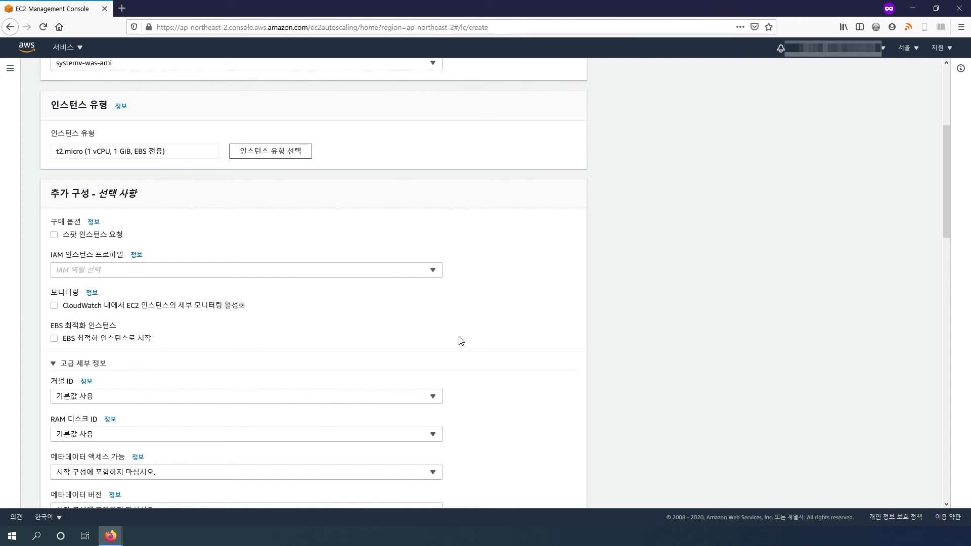
scroll(458, 341, "up", 5)
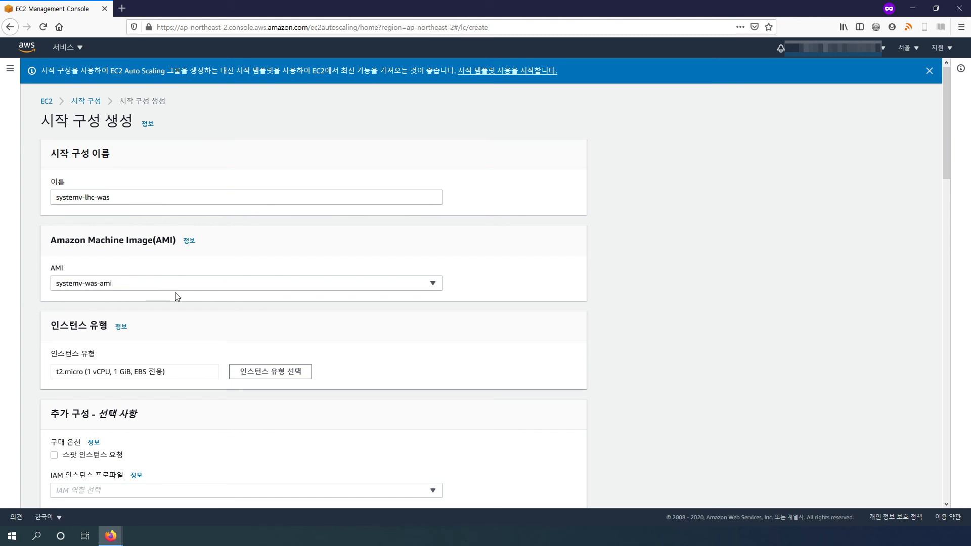
left_click(261, 373)
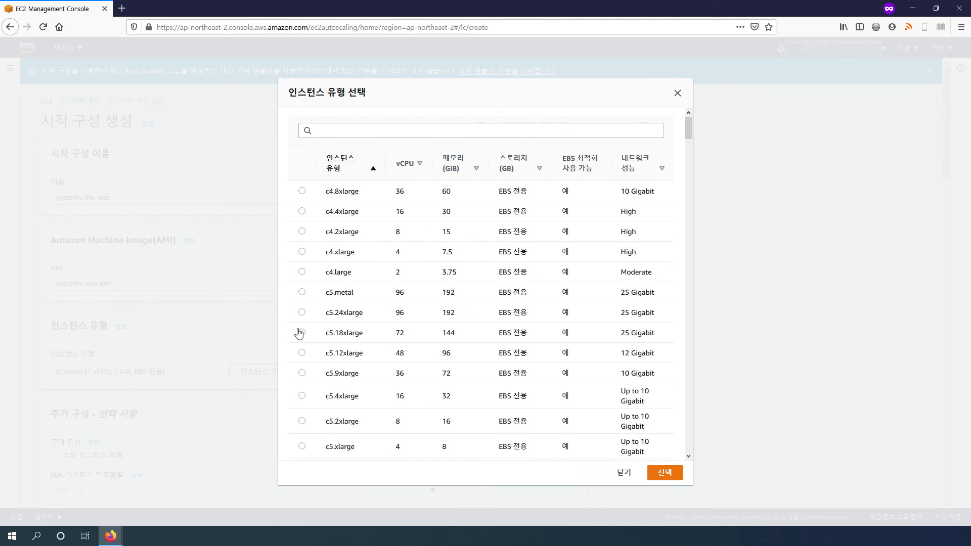
left_click(623, 472)
Set the root EBS volume's size to 20 GiB.
scroll(293, 412, "down", 3)
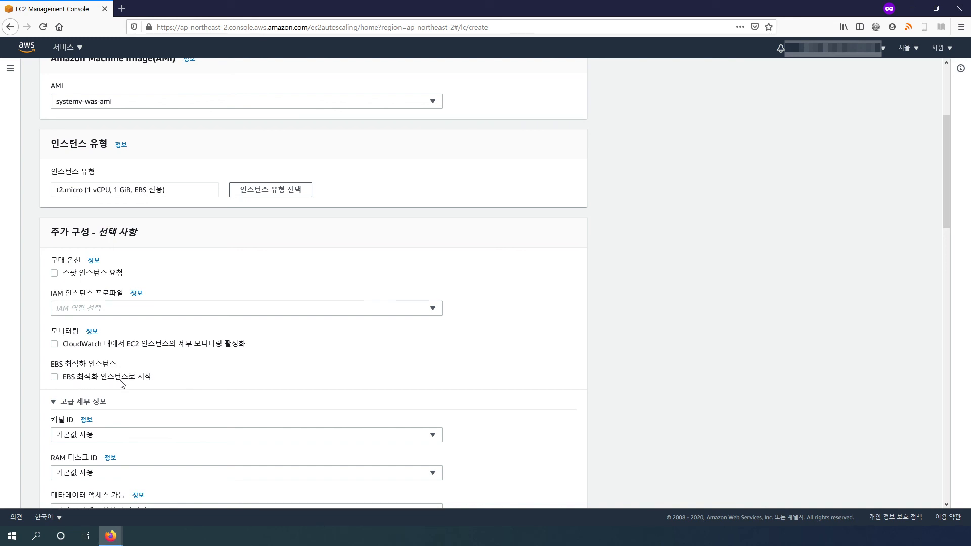
scroll(507, 368, "down", 3)
scroll(508, 368, "down", 10)
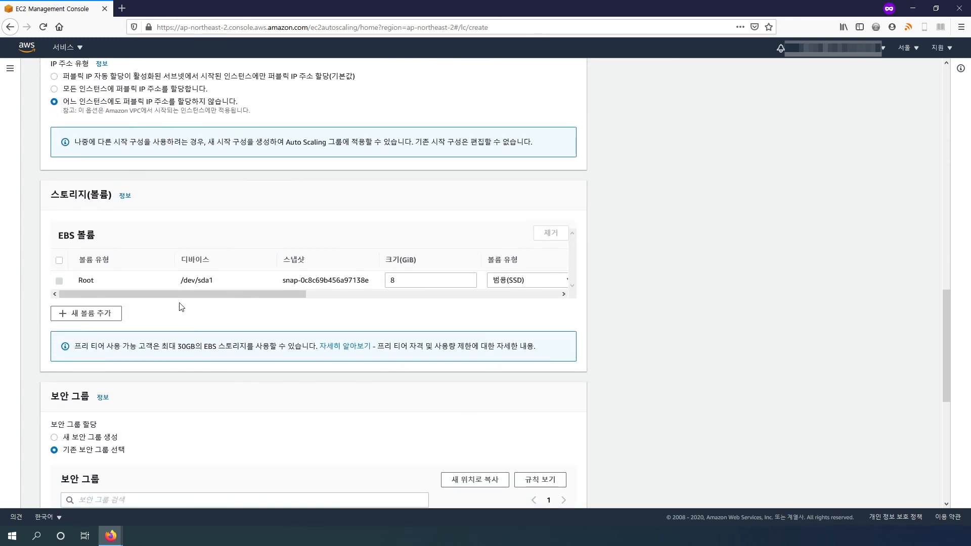
double_click(394, 280)
key("Right")
key("BackSpace")
type("20")
Add a second EBS volume, try sizes of 500 and 1000 GiB for it, and clear the size.
left_click(89, 314)
left_click(430, 298)
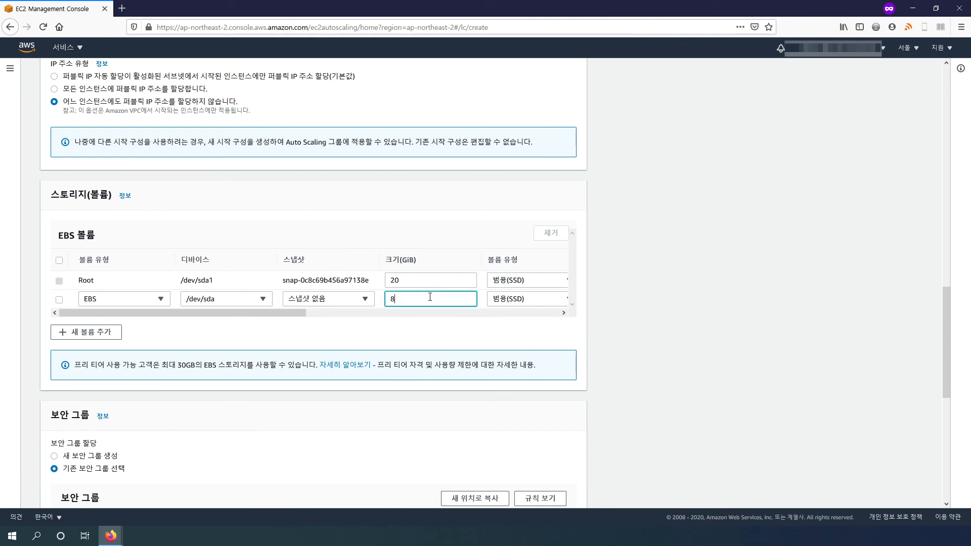
type("500")
key("BackSpace")
key("BackSpace")
key("BackSpace")
type("1000")
key("BackSpace")
key("BackSpace")
key("BackSpace")
key("BackSpace")
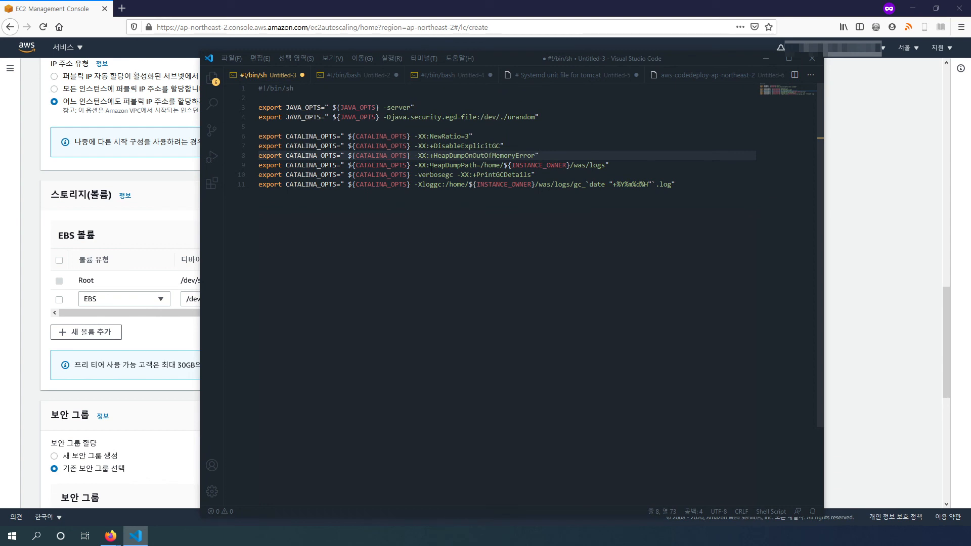
In Visual Studio Code, examine the heap dump path and GC log path in the Tomcat options script, and put the editor away.
left_click_drag(589, 165, 610, 165)
left_click_drag(559, 186, 681, 249)
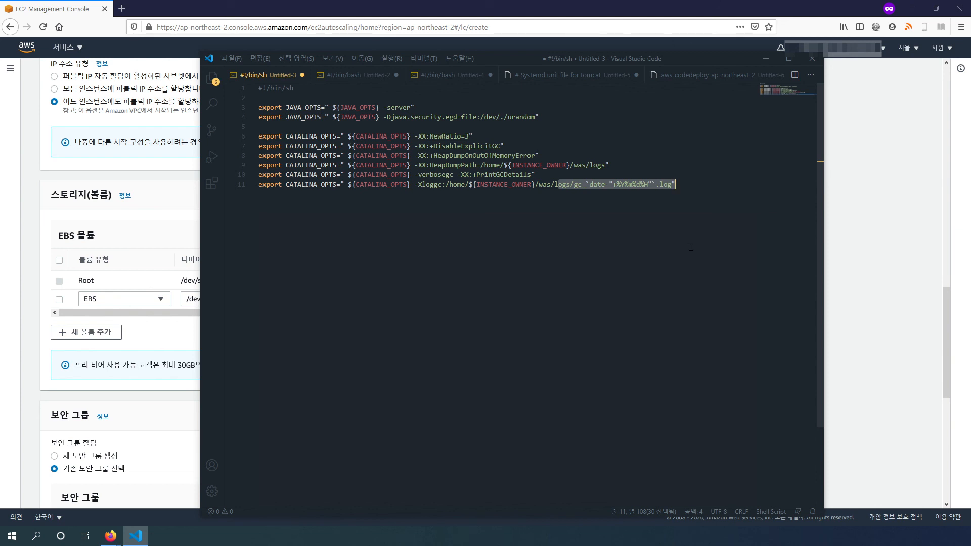
left_click(690, 247)
left_click_drag(689, 56, 688, 84)
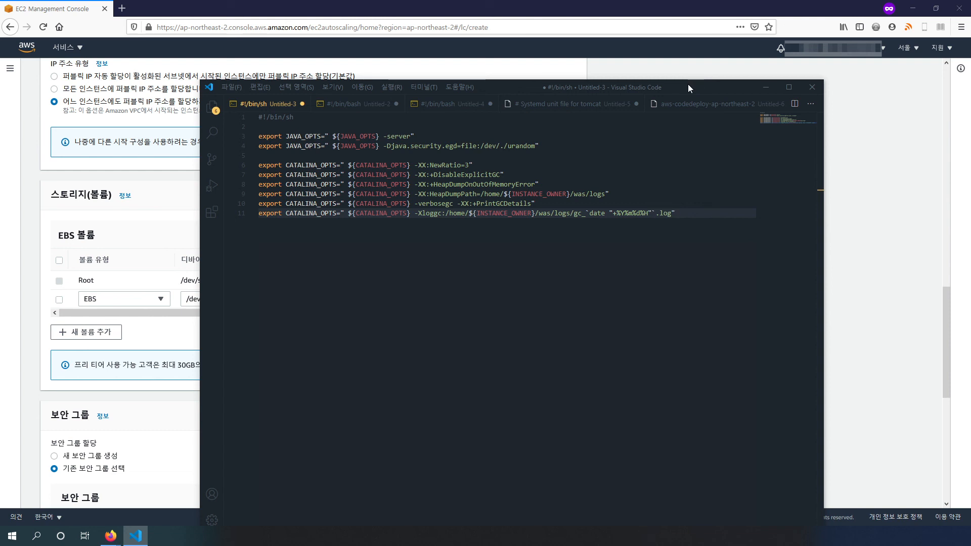
left_click_drag(676, 90, 678, 89)
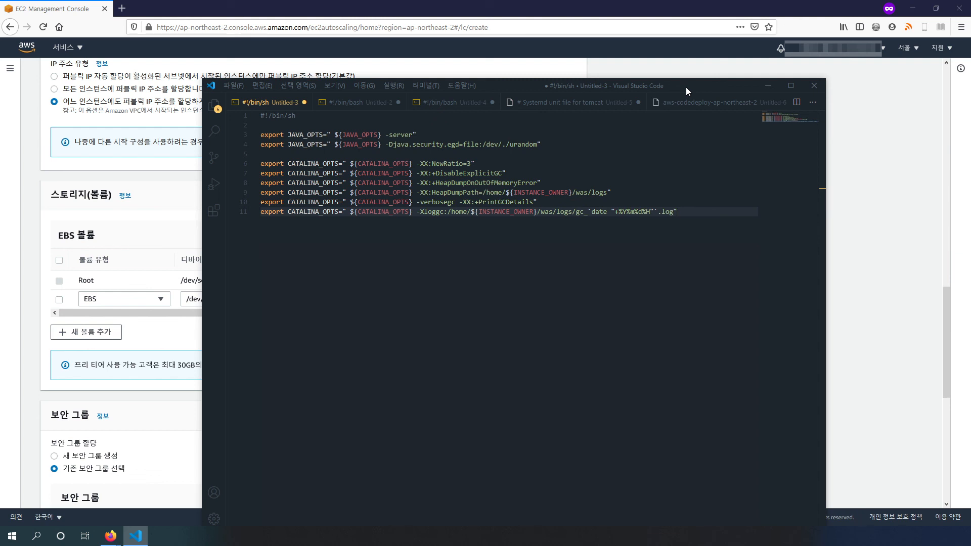
left_click(814, 86)
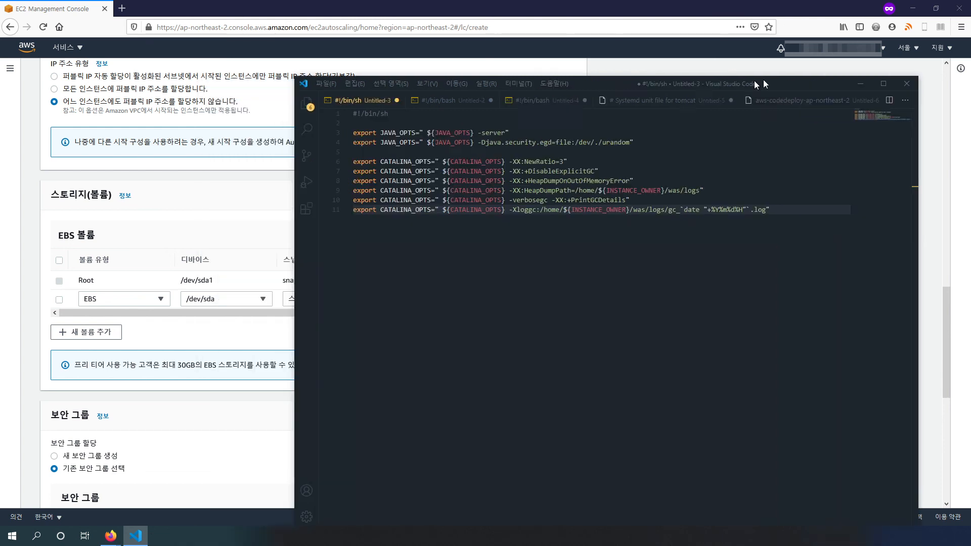
Remove the second EBS volume and set the root volume's size to 8 GiB.
left_click(59, 300)
mouse_move(228, 314)
left_mouse_down()
mouse_move(485, 314)
mouse_move(233, 314)
left_mouse_up()
left_click(551, 233)
left_click(374, 279)
key("ctrl+a")
type("8")
left_click(729, 311)
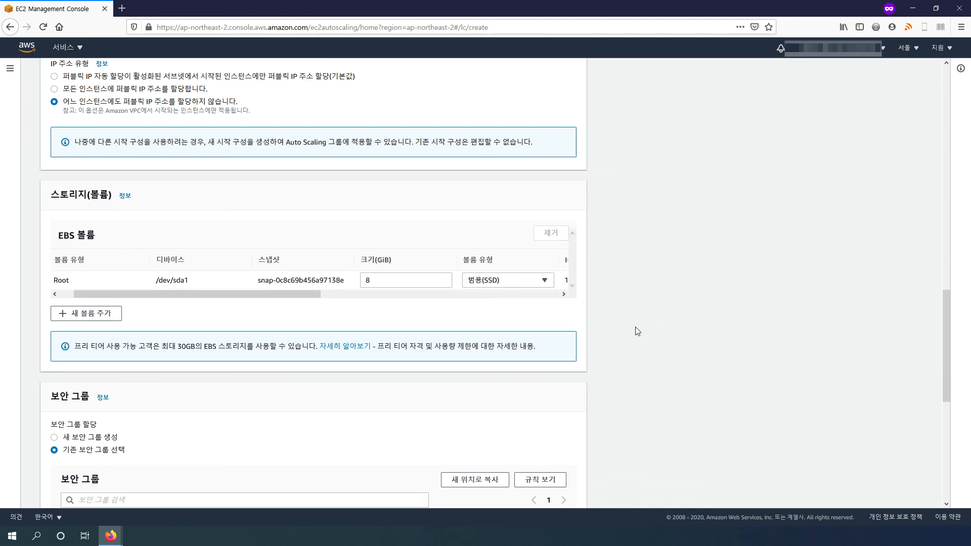
Review the launch configuration's security group, key pair, storage, IP address type, instance type and AMI settings.
scroll(617, 334, "down", 5)
scroll(602, 344, "down", 2)
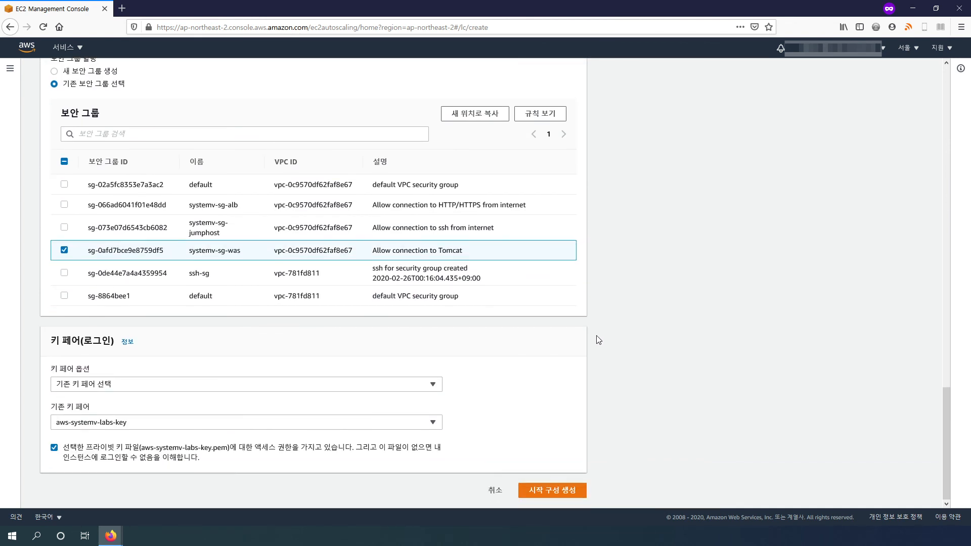
scroll(594, 336, "up", 12)
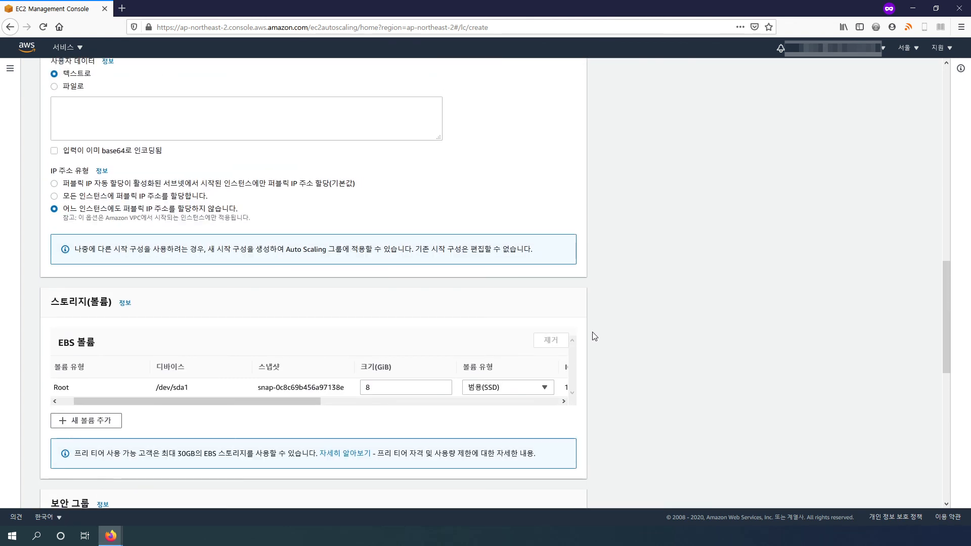
scroll(594, 336, "up", 10)
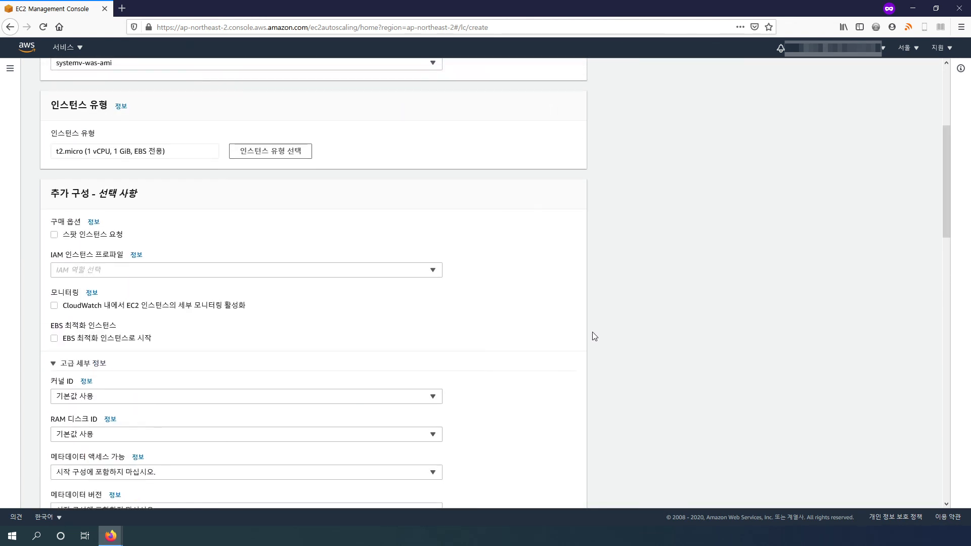
scroll(593, 336, "up", 2)
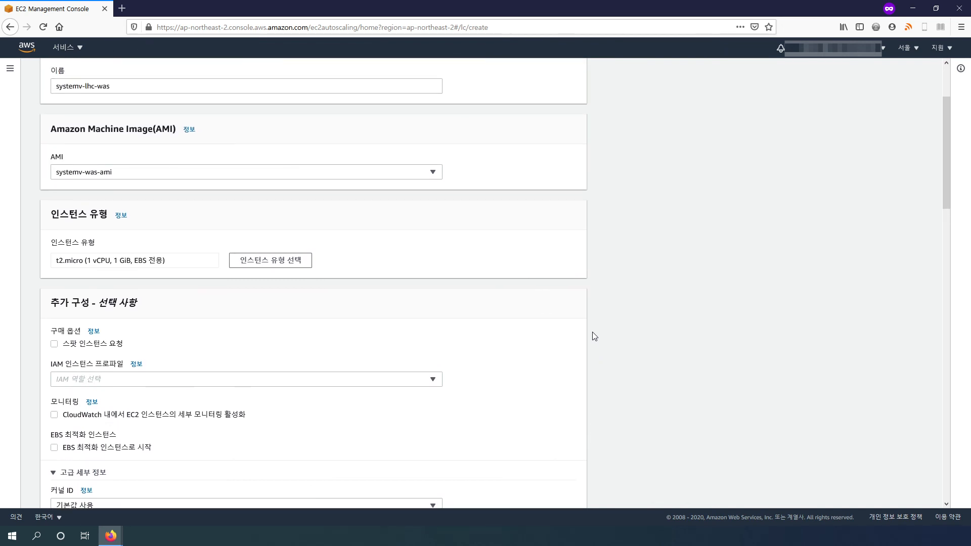
Create the launch configuration systemv-lhc-was with the current settings and show its details.
scroll(593, 336, "up", 2)
scroll(587, 334, "down", 15)
scroll(582, 336, "down", 10)
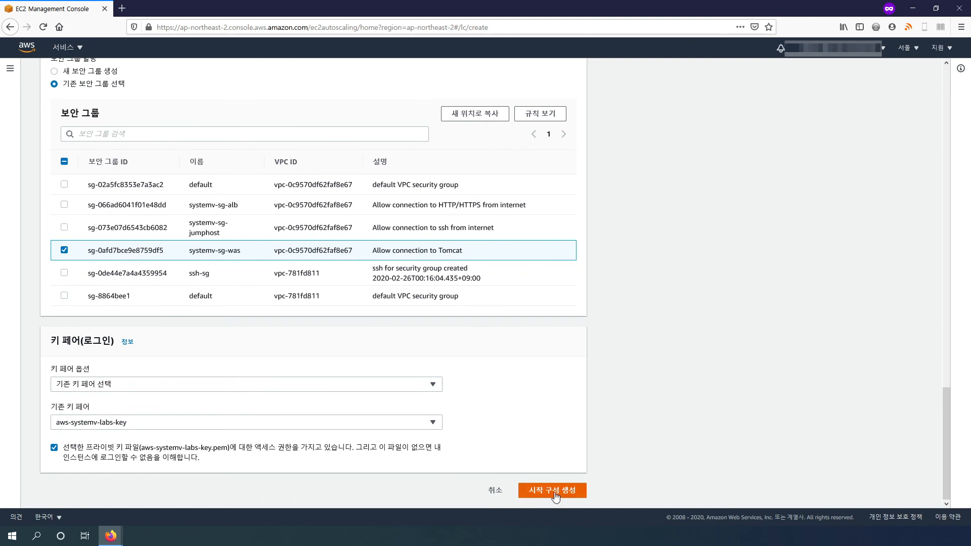
left_click(555, 491)
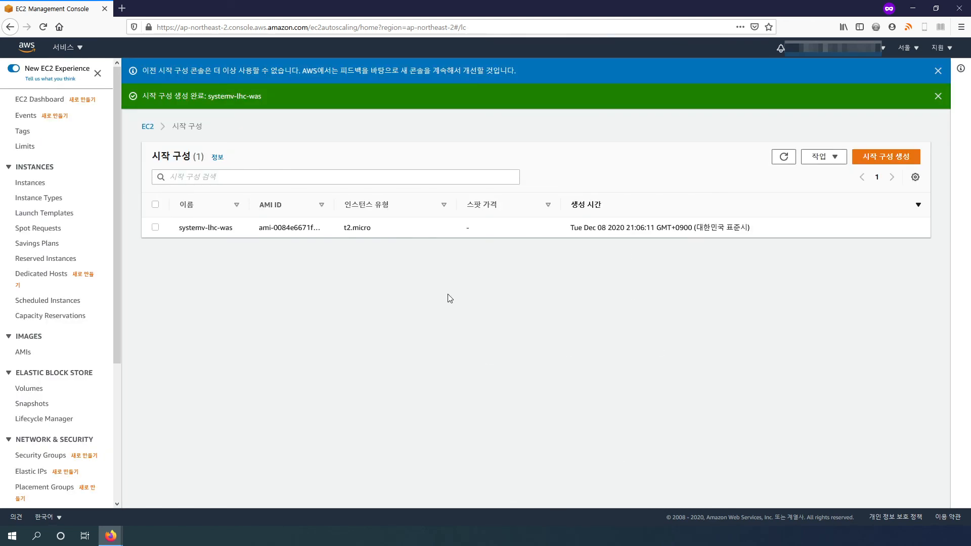
left_click(208, 232)
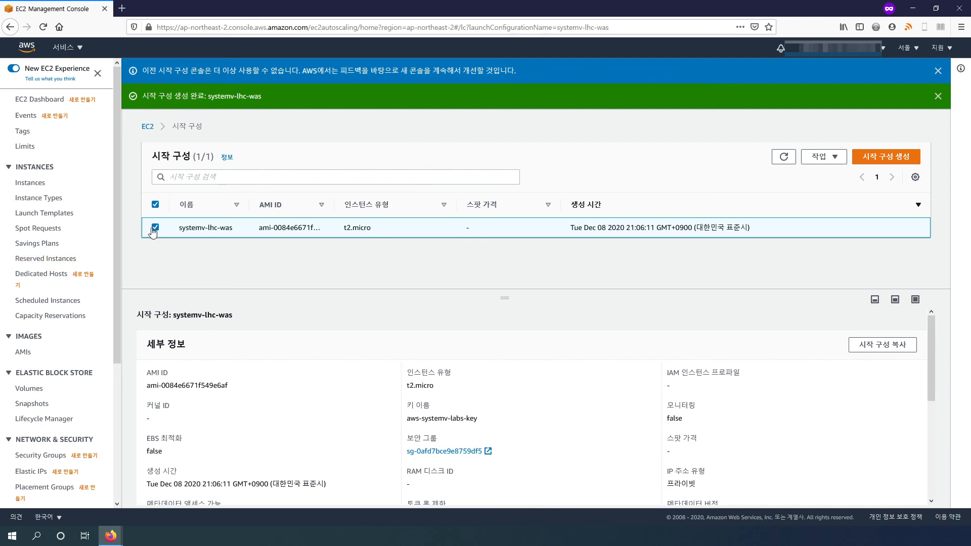
scroll(115, 258, "down", 5)
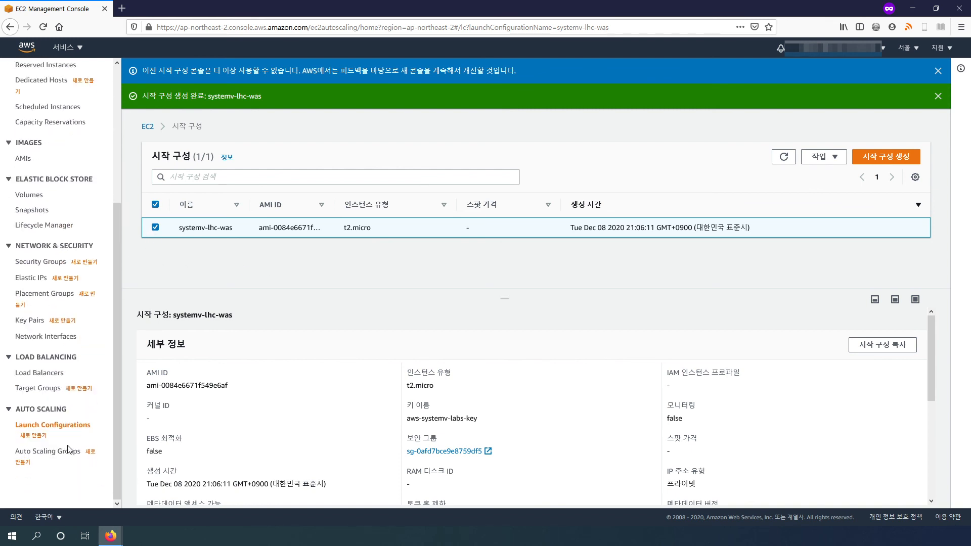
left_click(57, 456)
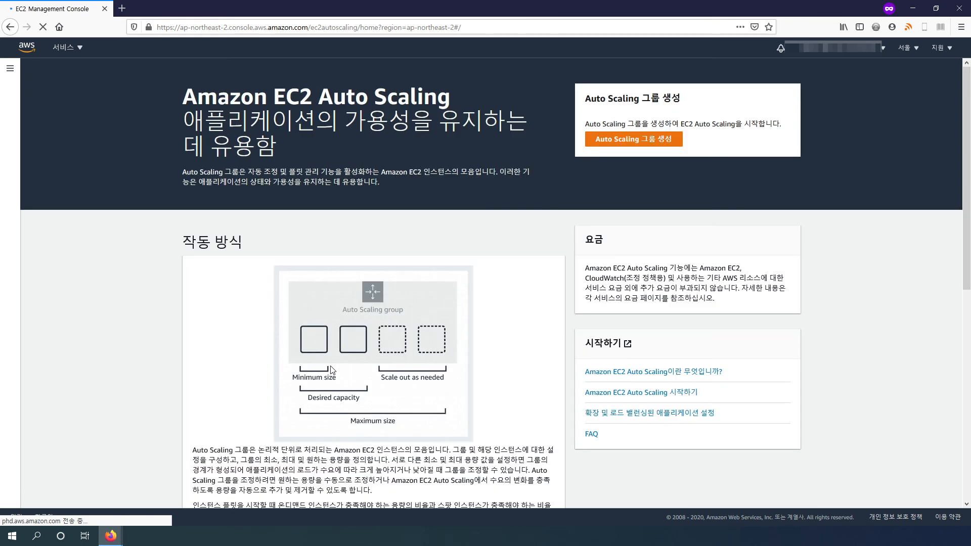
left_click(625, 142)
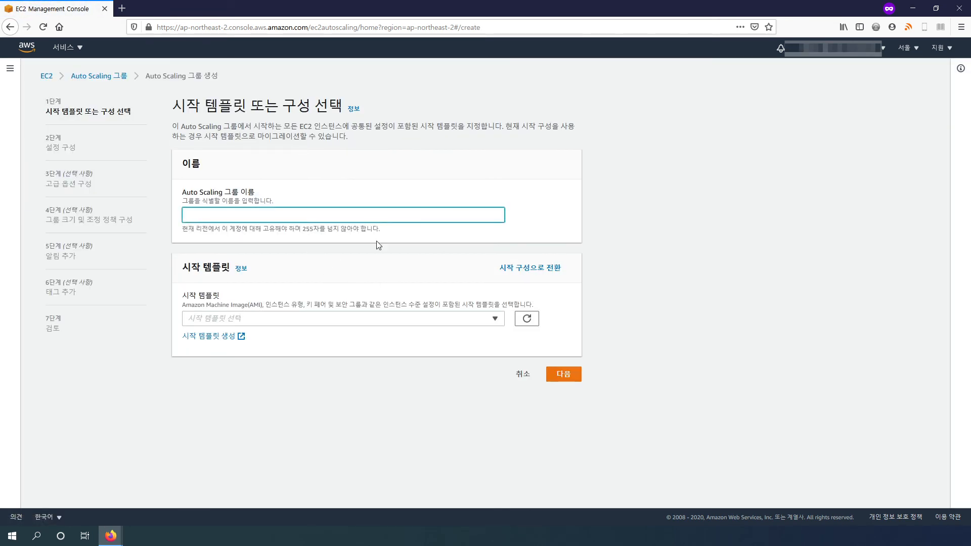
type("systemv-asg-was")
left_click(286, 318)
left_click(286, 319)
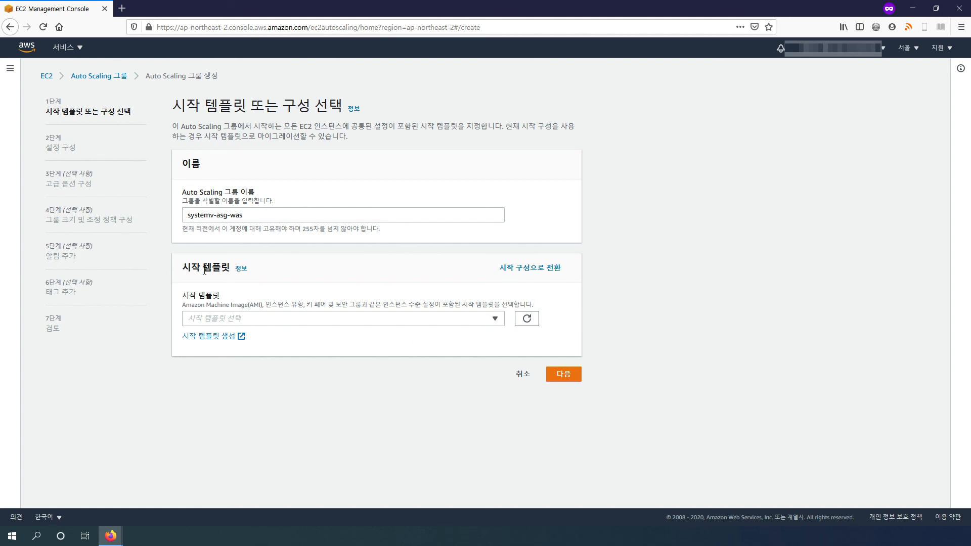
left_click(298, 318)
left_click(298, 318)
left_click(309, 319)
left_click(307, 357)
left_click(314, 324)
left_click(310, 351)
left_click(540, 269)
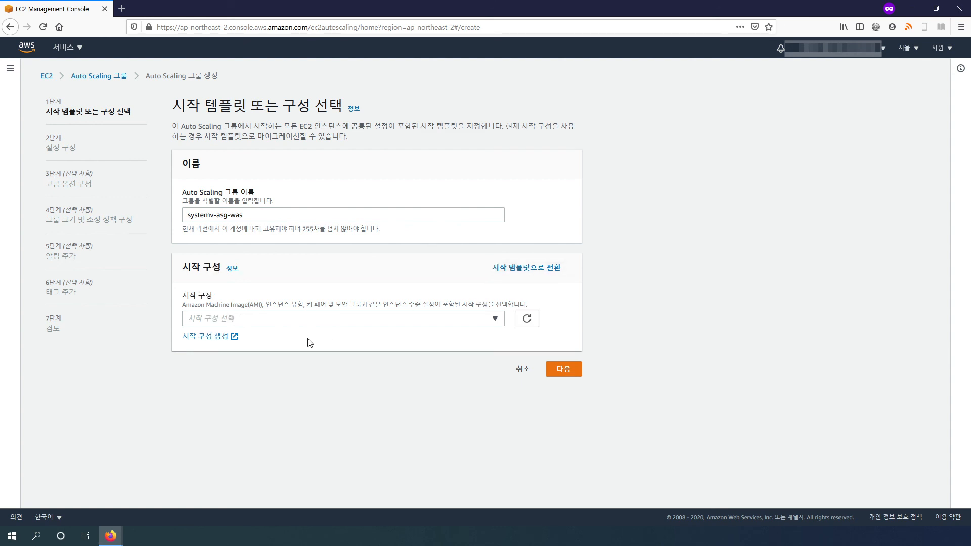
left_click(341, 324)
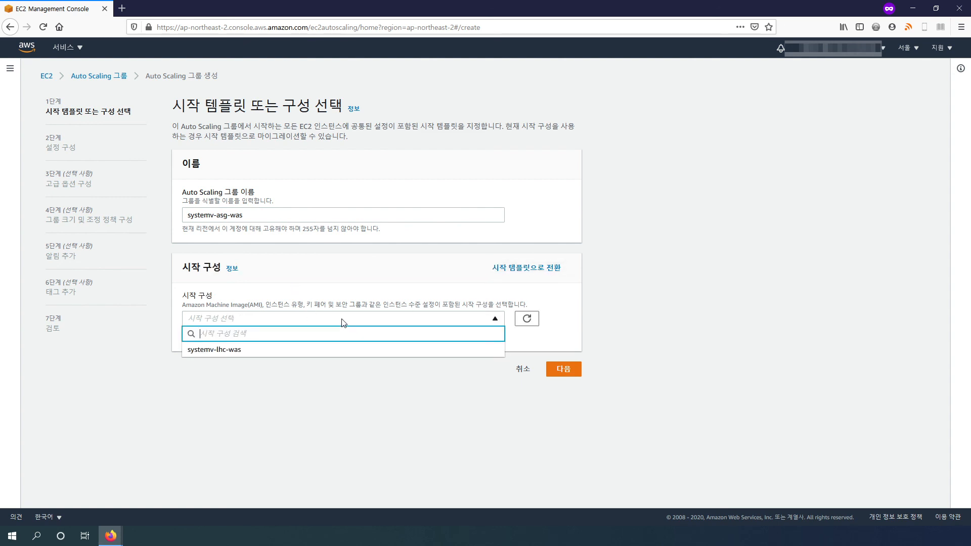
left_click(221, 354)
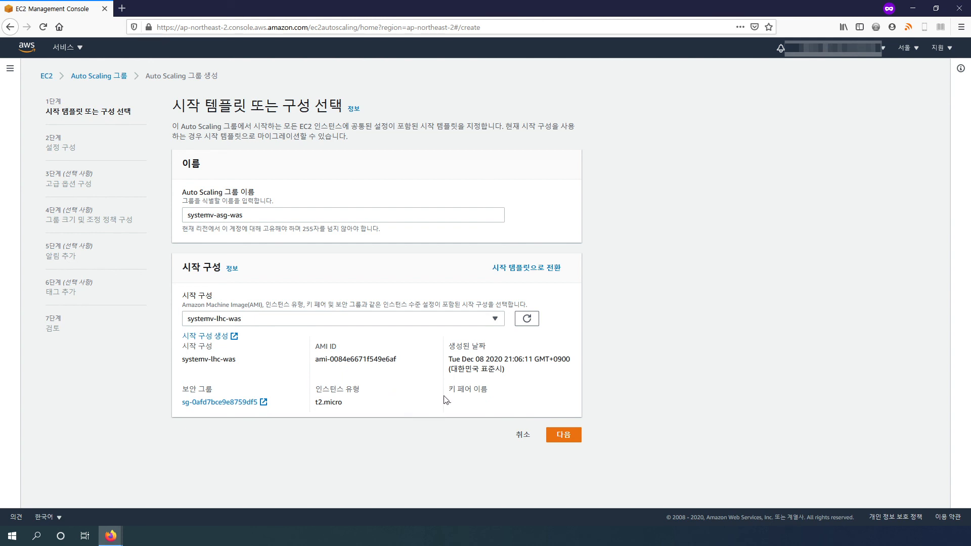
left_click_drag(451, 391, 486, 391)
left_click(458, 405)
left_click_drag(488, 393, 437, 388)
left_click(534, 419)
left_click(525, 438)
Examine the details of the launch configuration systemv-lhc-was, especially its key name, security group, IP address type and storage.
scroll(87, 373, "down", 4)
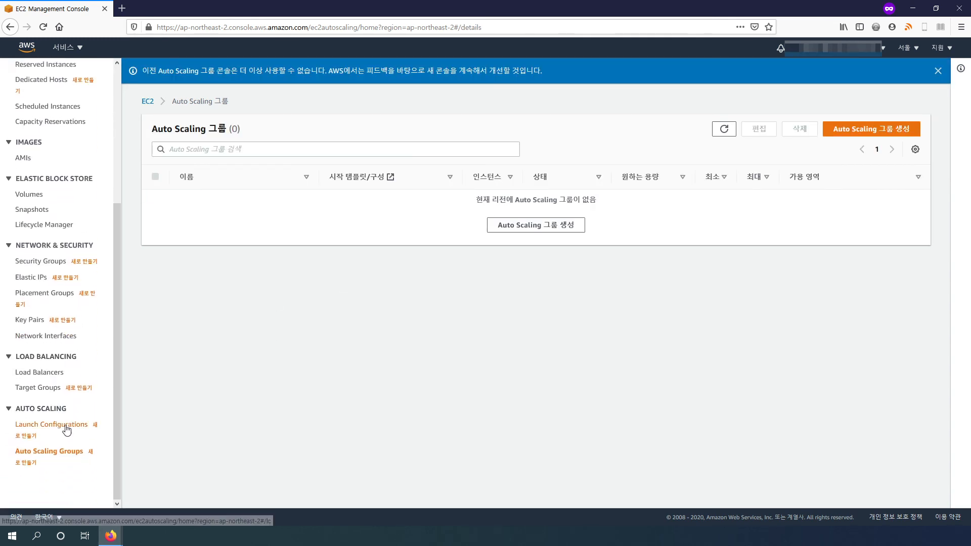
left_click(67, 430)
left_click(152, 206)
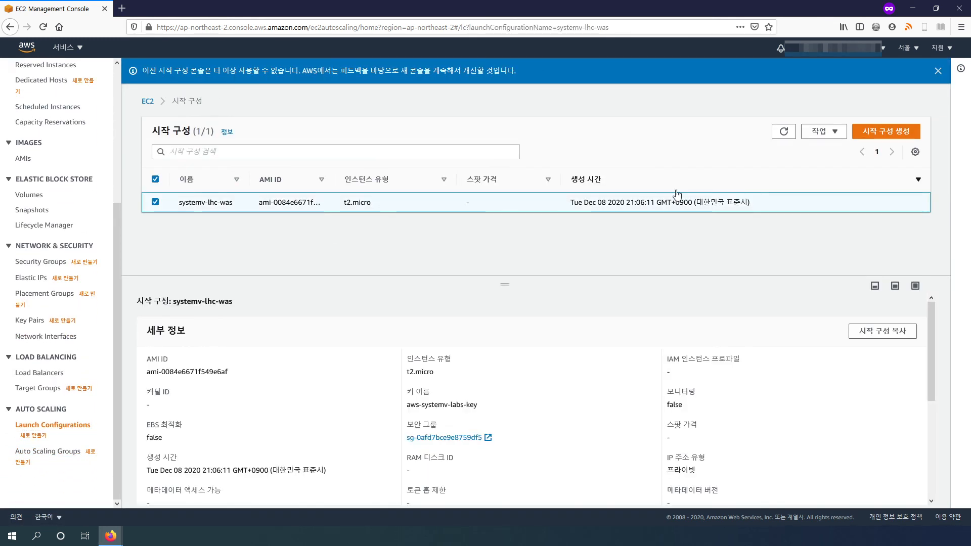
left_click(823, 131)
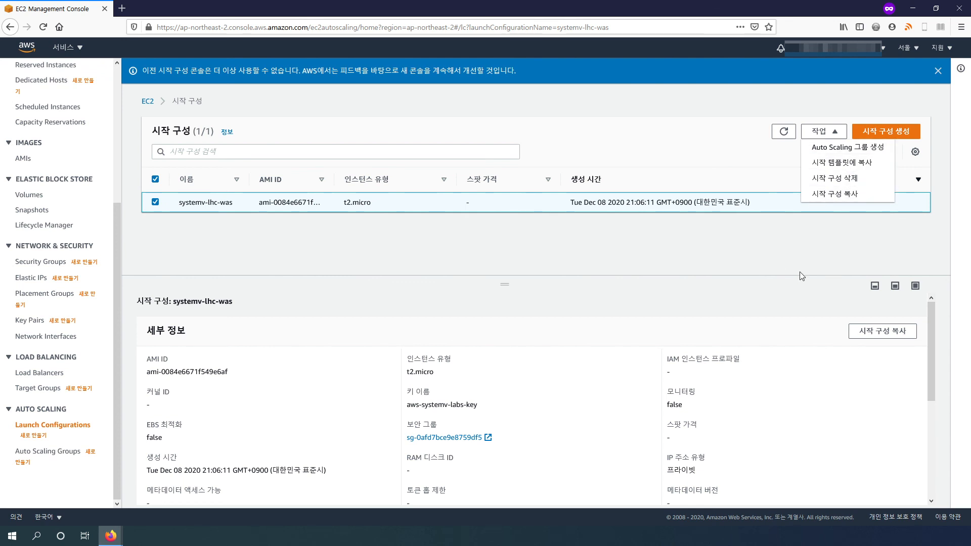
left_click(737, 411)
scroll(736, 412, "down", 3)
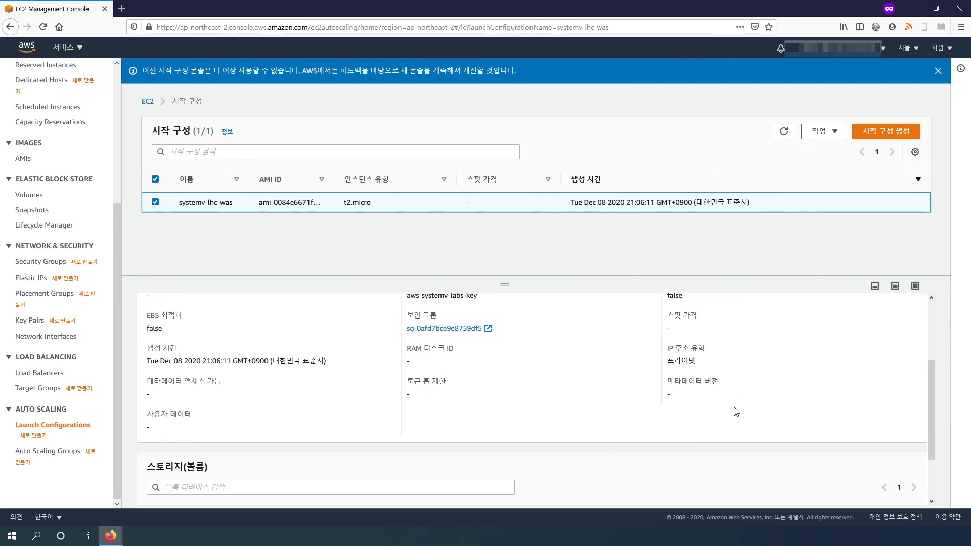
scroll(736, 412, "down", 1)
scroll(737, 409, "up", 1)
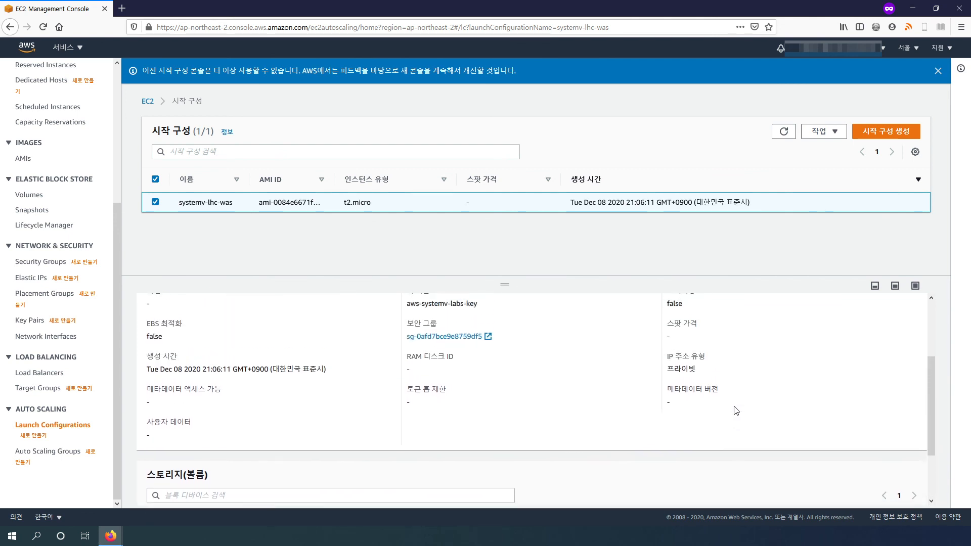
scroll(736, 410, "up", 3)
scroll(728, 402, "down", 1)
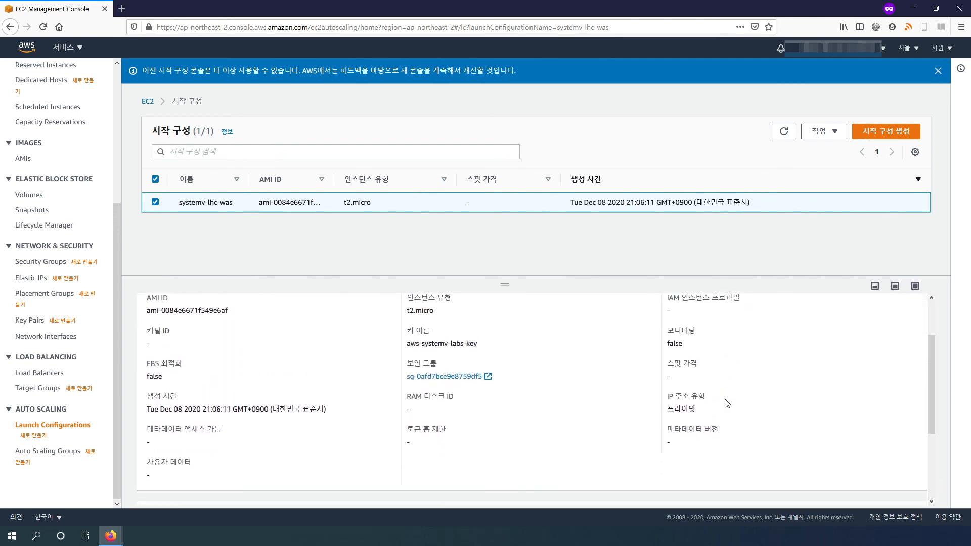
scroll(726, 403, "down", 1)
scroll(277, 385, "down", 1)
scroll(283, 387, "up", 1)
left_click_drag(484, 334, 397, 335)
left_click(520, 332)
scroll(397, 346, "up", 1)
scroll(398, 349, "down", 1)
Start a new Auto Scaling group named systemv-asg-was that uses the launch configuration systemv-lhc-was, and proceed to its network settings.
left_click(71, 451)
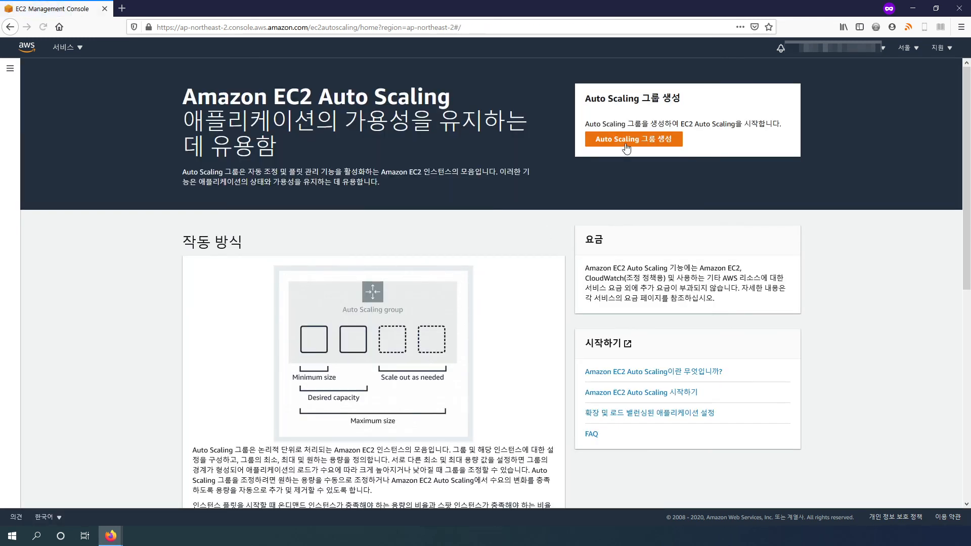
left_click(642, 141)
left_click(250, 212)
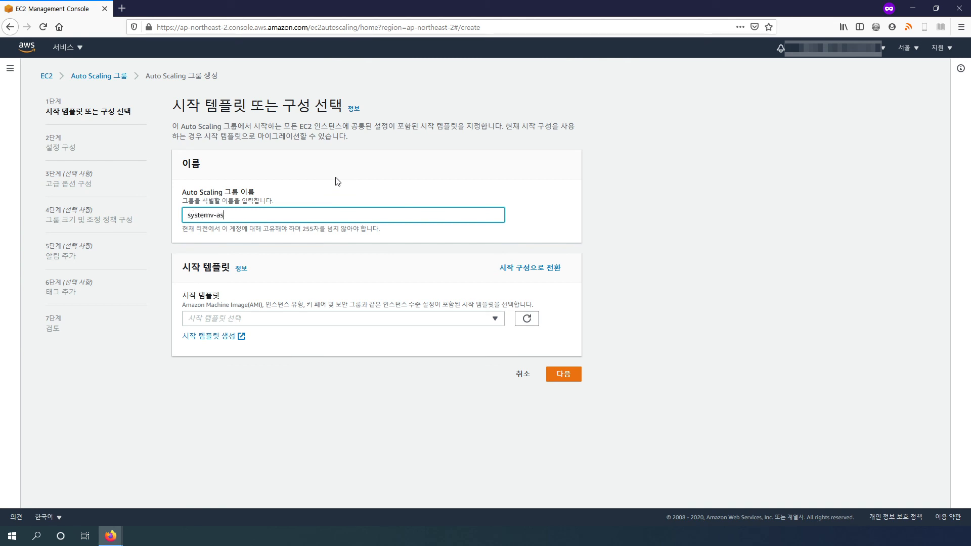
left_click(523, 271)
left_click(280, 319)
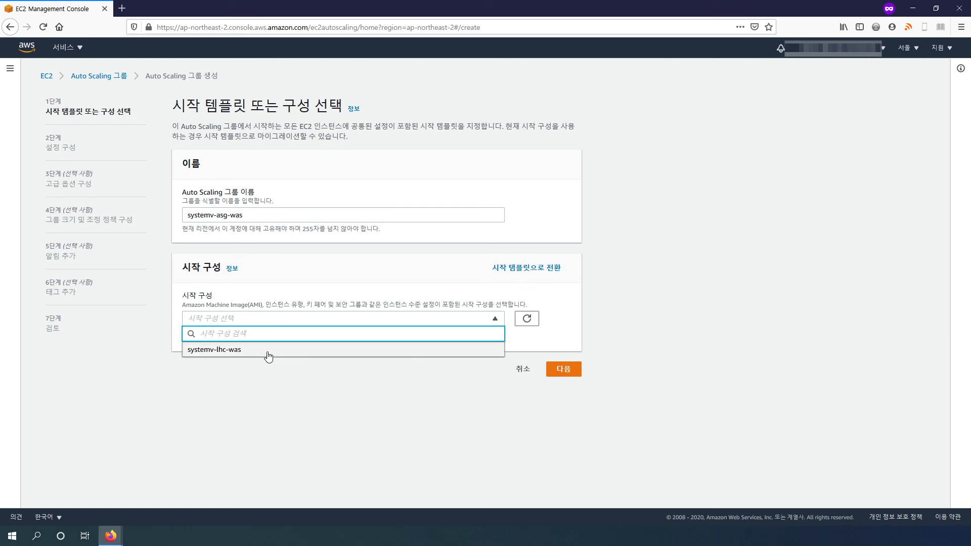
left_click(266, 349)
mouse_move(457, 403)
left_mouse_down()
mouse_move(448, 390)
mouse_move(458, 404)
left_mouse_up()
left_click(461, 411)
left_click(460, 411)
left_click(458, 404)
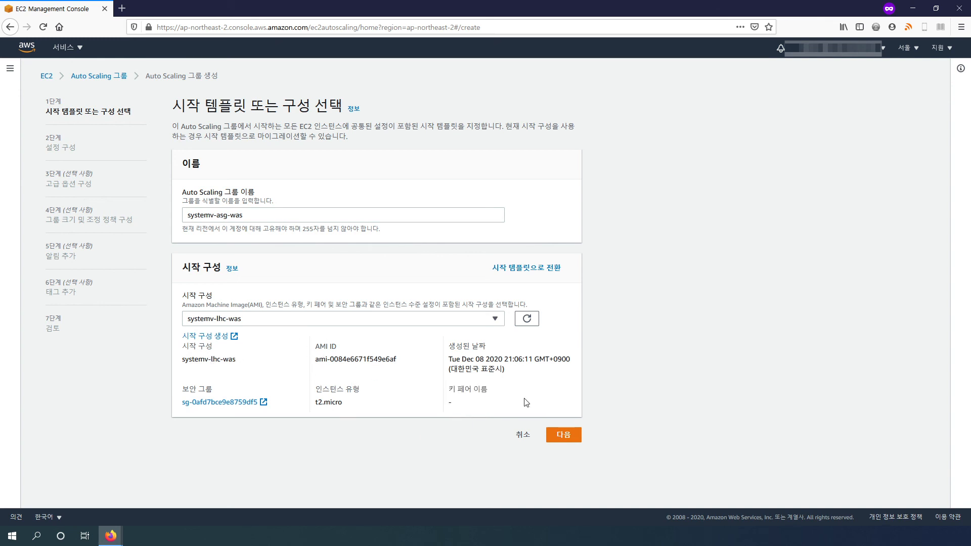
left_click_drag(480, 402, 448, 403)
left_click(565, 436)
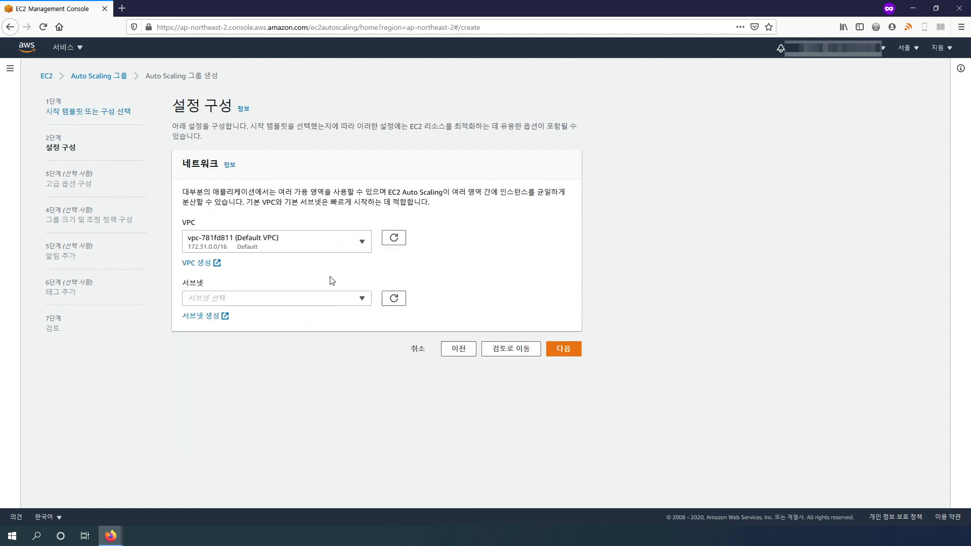
Place the Auto Scaling group in systemv-vpc with the subnets systemv-was-subnet-1c and systemv-was-subnet-1d, and proceed to the advanced options.
left_click(324, 245)
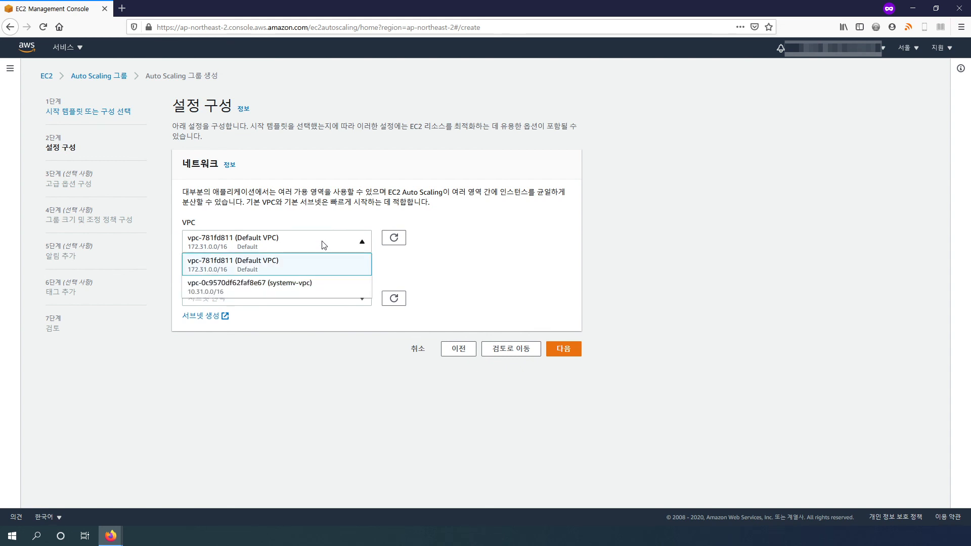
left_click(303, 283)
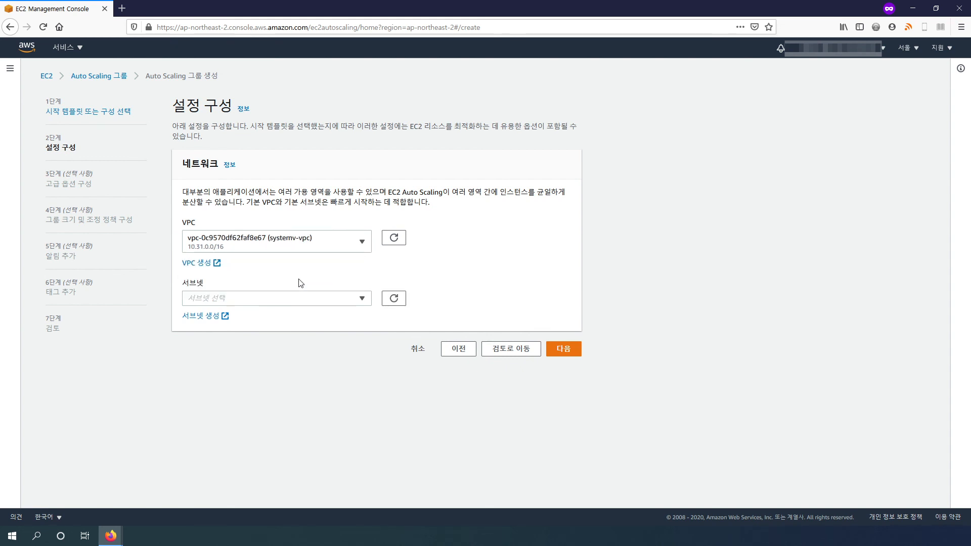
left_click(314, 304)
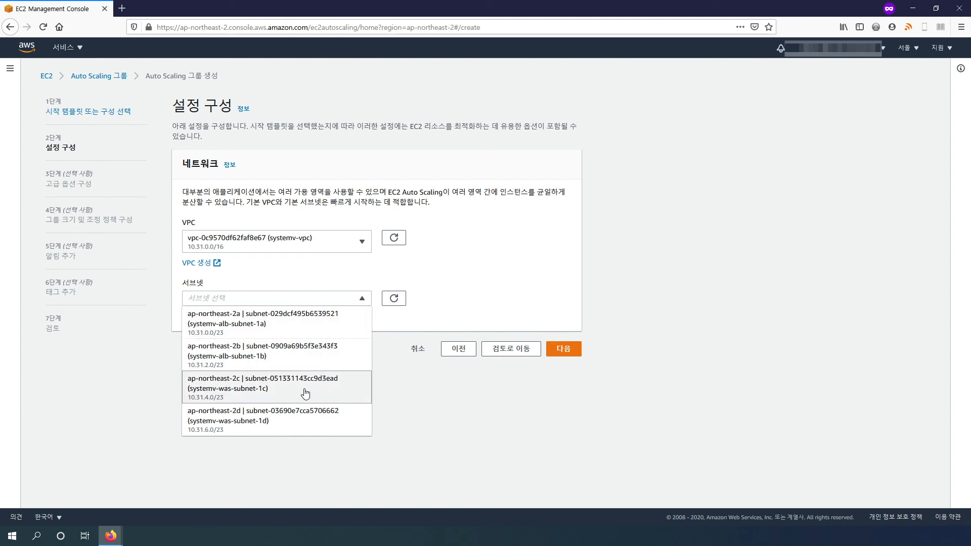
left_click(323, 393)
left_click(330, 425)
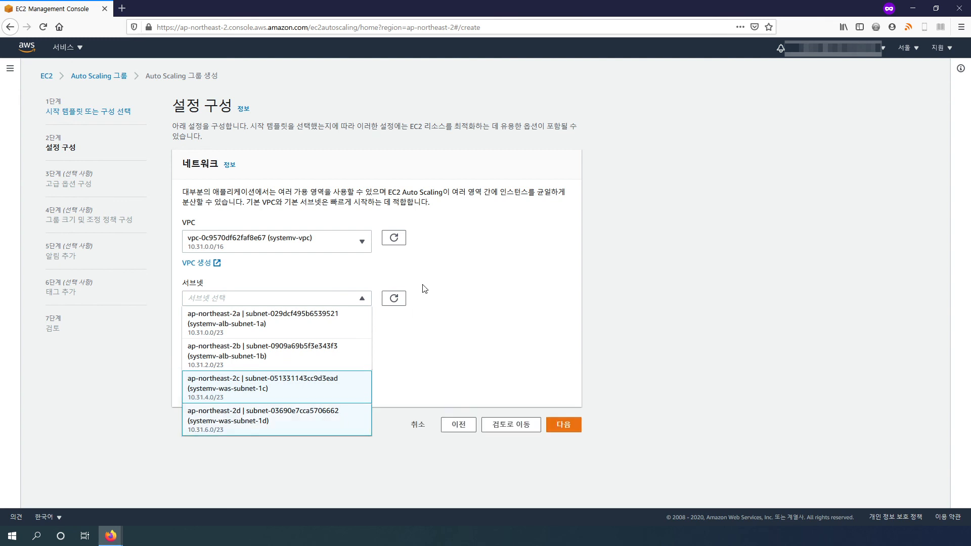
left_click(503, 373)
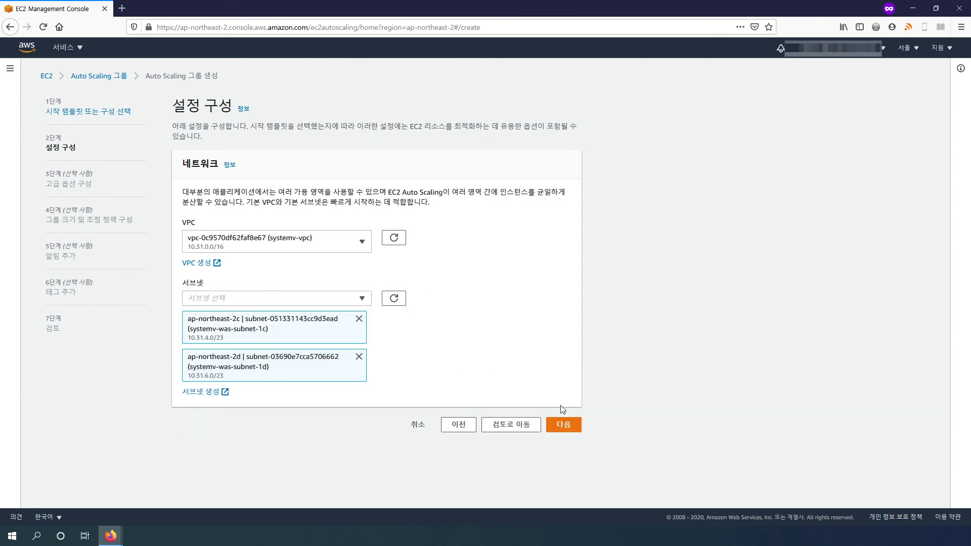
left_click(565, 426)
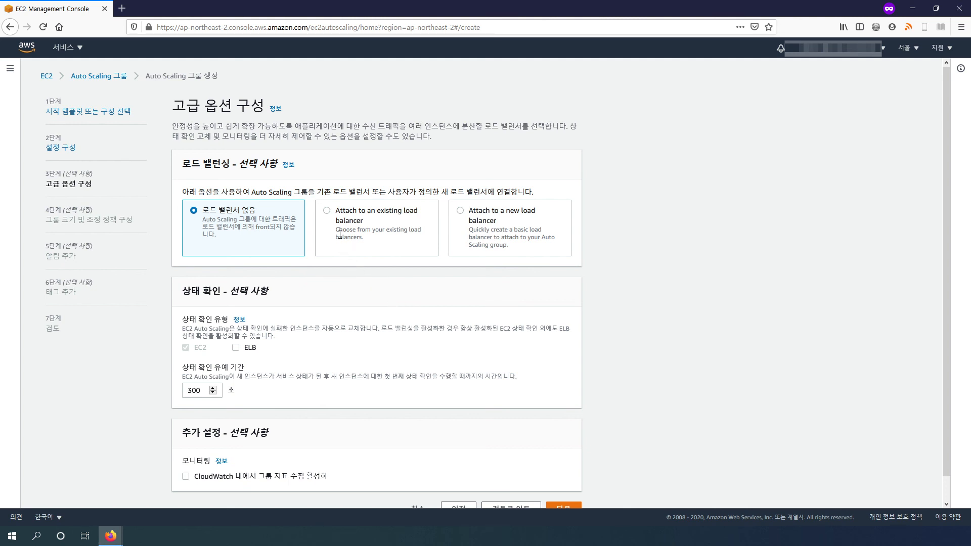
Attach the group to an existing load balancer through the target group systemv-tg-was and enable the ELB health check.
left_click(330, 219)
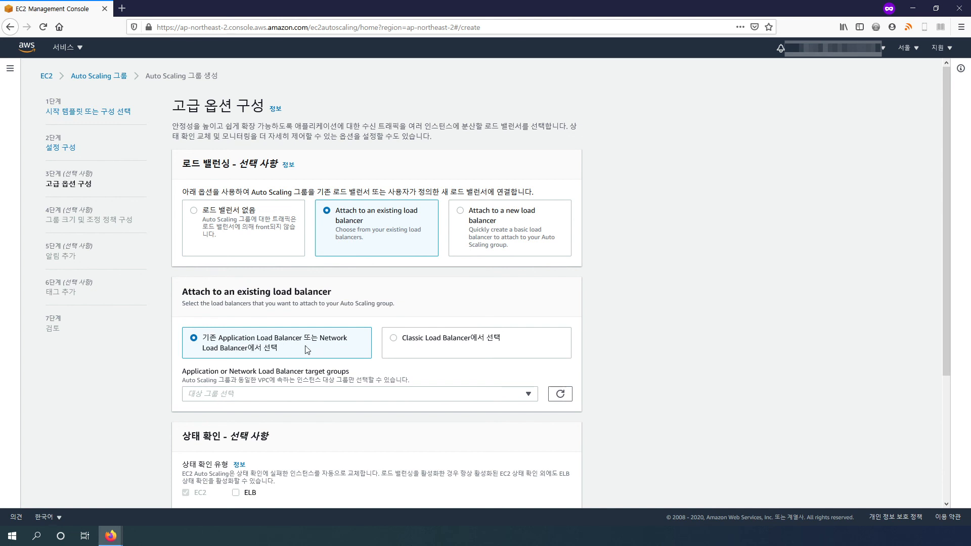
left_click(328, 399)
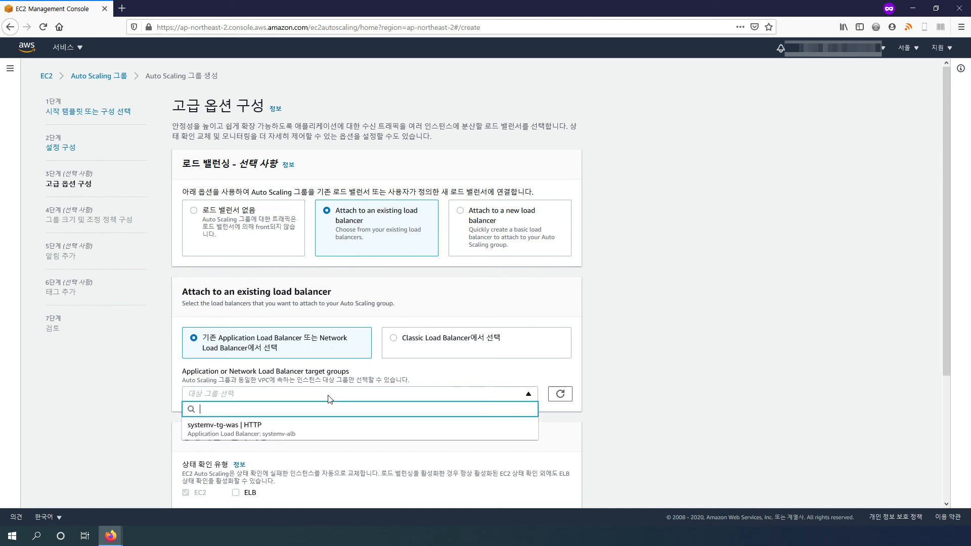
left_click(253, 427)
scroll(422, 437, "down", 3)
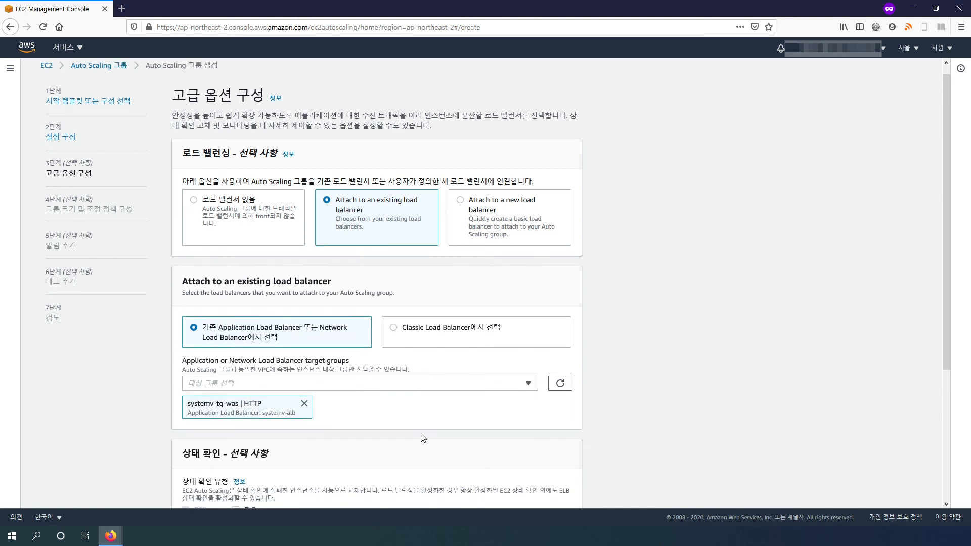
scroll(400, 405, "down", 2)
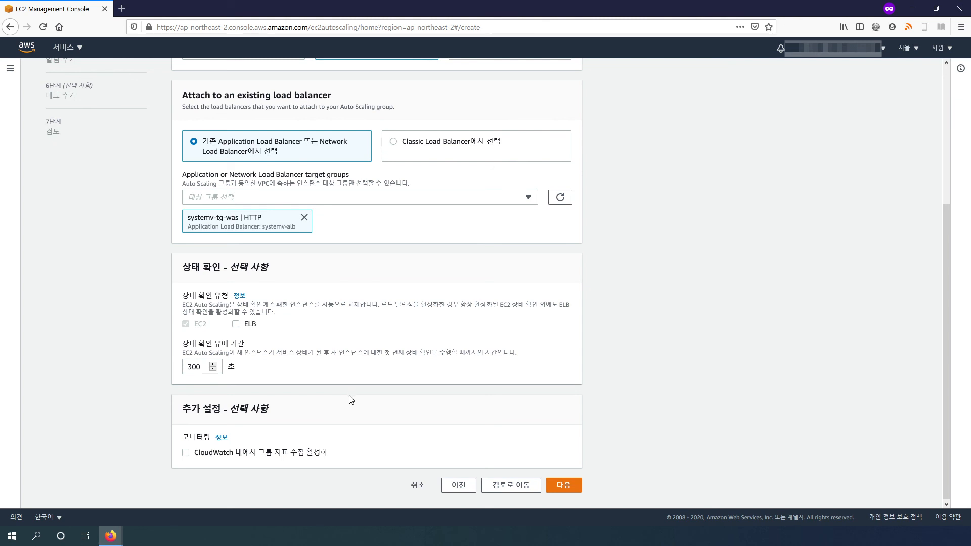
left_click(235, 324)
Open the EC2 console in a separate browser tab and list instances in every state, without the running filter.
left_click(79, 50)
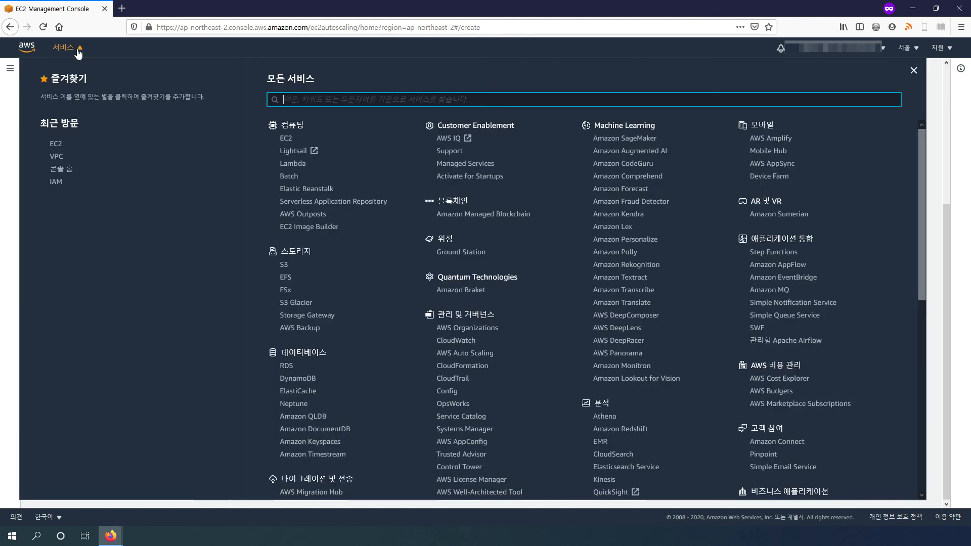
right_click(284, 138)
left_click(303, 149)
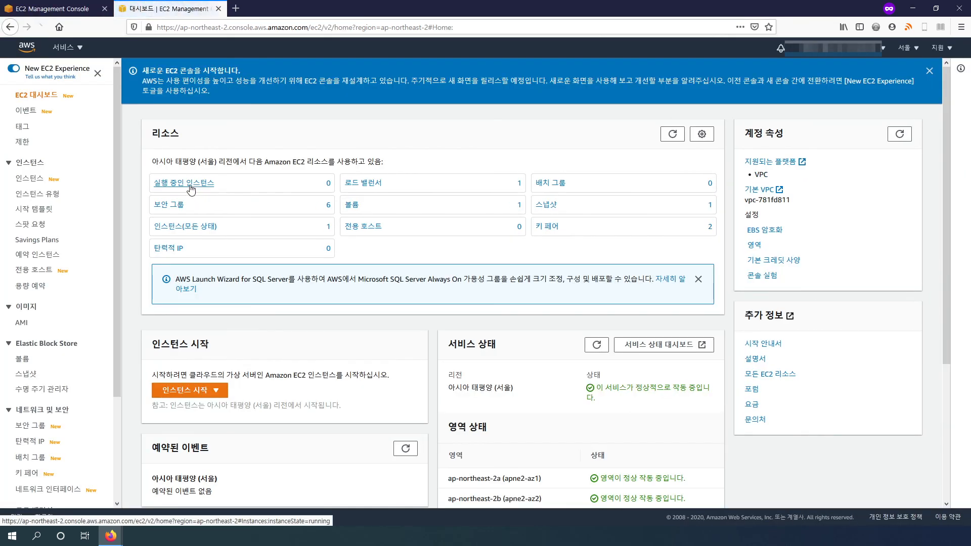
left_click(191, 186)
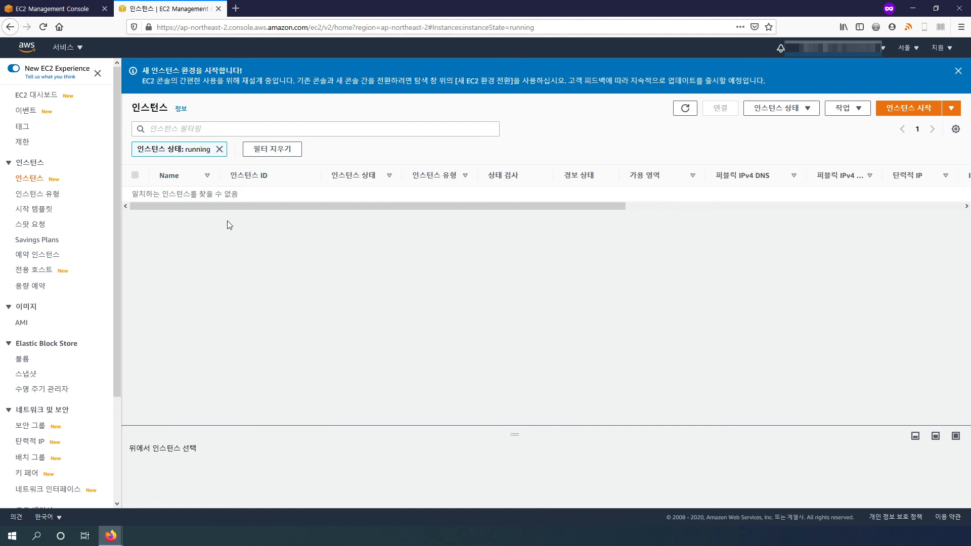
left_click(219, 149)
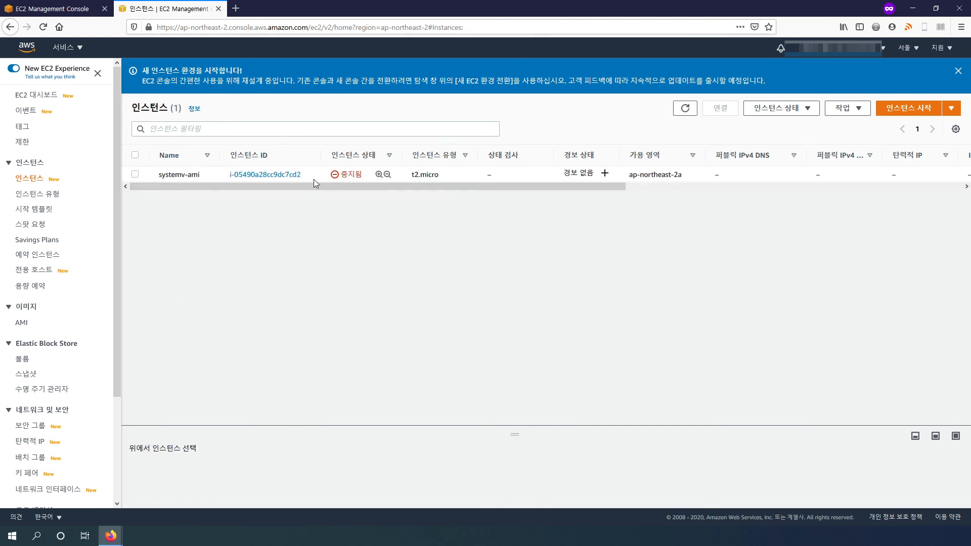
Check the status check column of the instance list, and return to the Auto Scaling group wizard with the services list closed.
left_click_drag(520, 155, 488, 155)
left_click(506, 169)
left_click(69, 13)
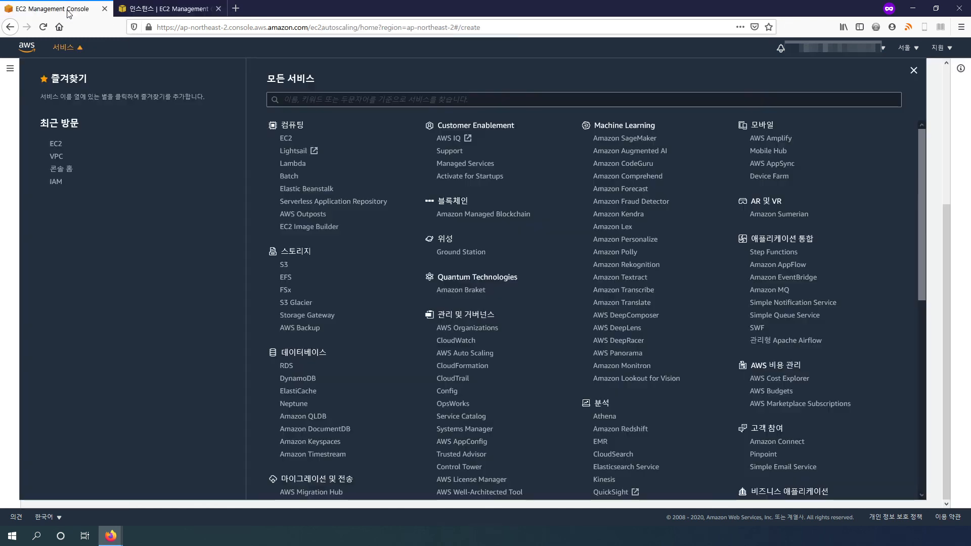
left_click(76, 48)
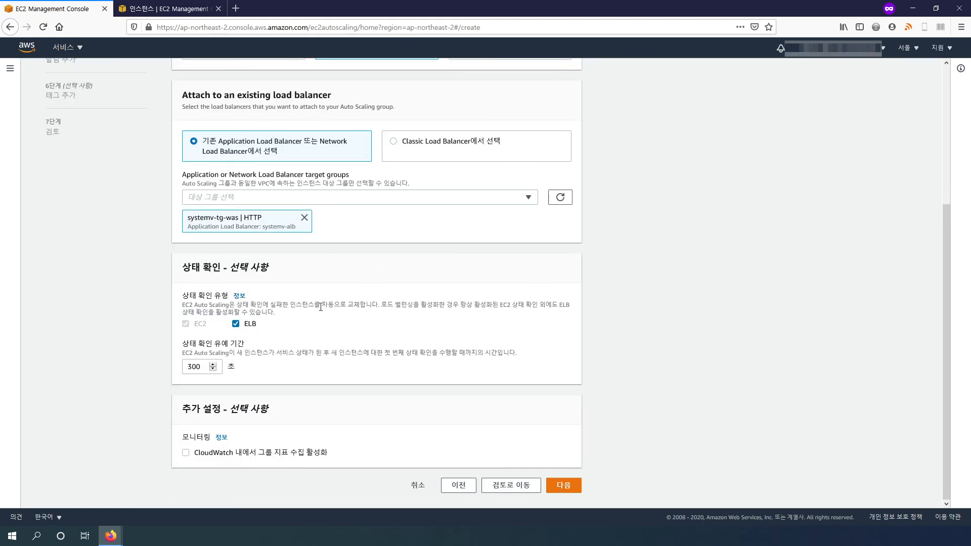
Review the health check type description and proceed to the group size and scaling policy settings.
left_click_drag(269, 306, 322, 306)
left_click(259, 304)
left_click_drag(236, 305, 259, 304)
left_click(321, 321)
left_click(565, 486)
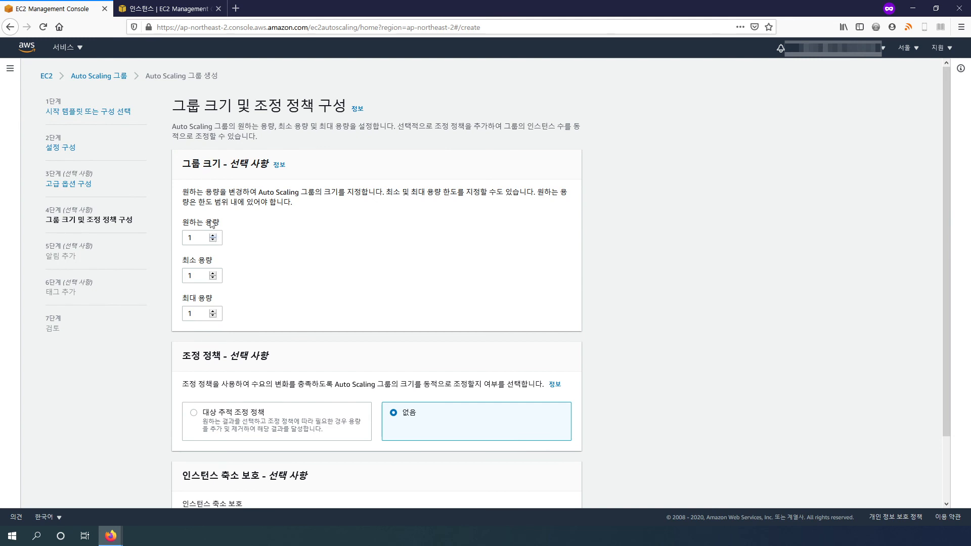
Choose a target tracking scaling policy for the Auto Scaling group and review its settings.
double_click(200, 235)
left_click(199, 276)
scroll(354, 295, "down", 3)
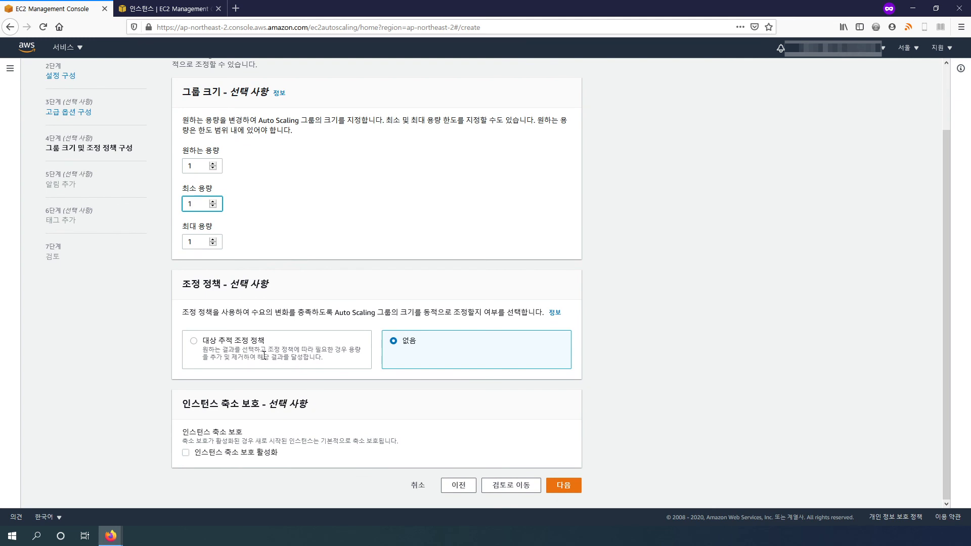
left_click(194, 345)
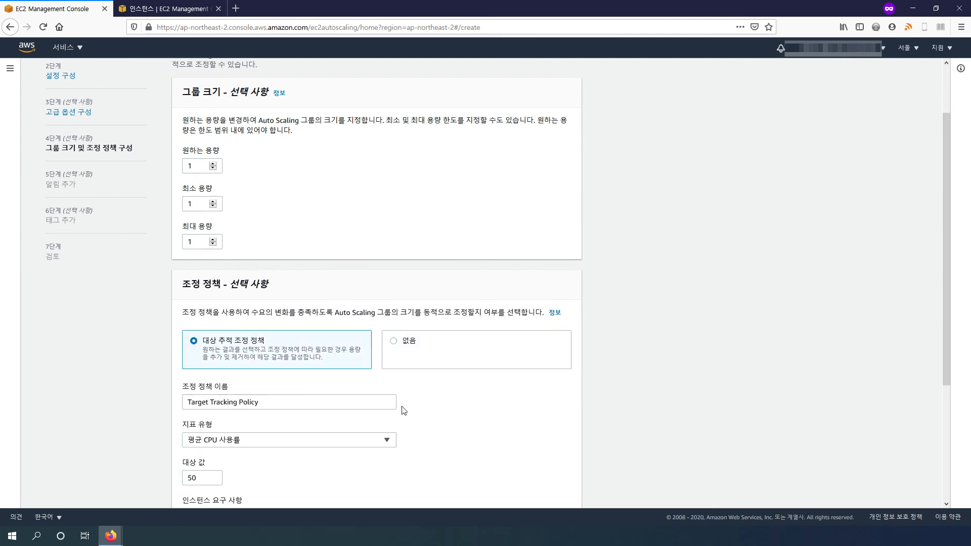
scroll(425, 407, "down", 5)
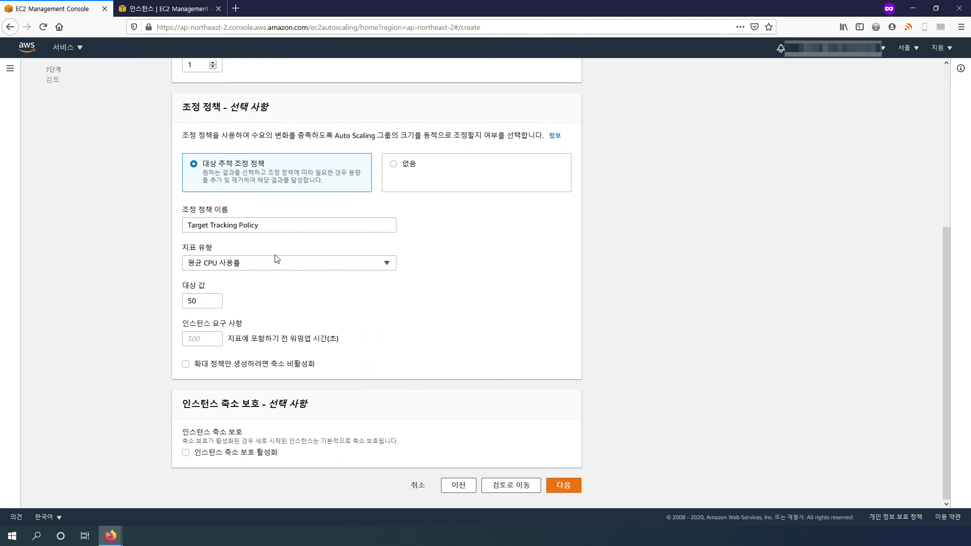
scroll(275, 273, "up", 1)
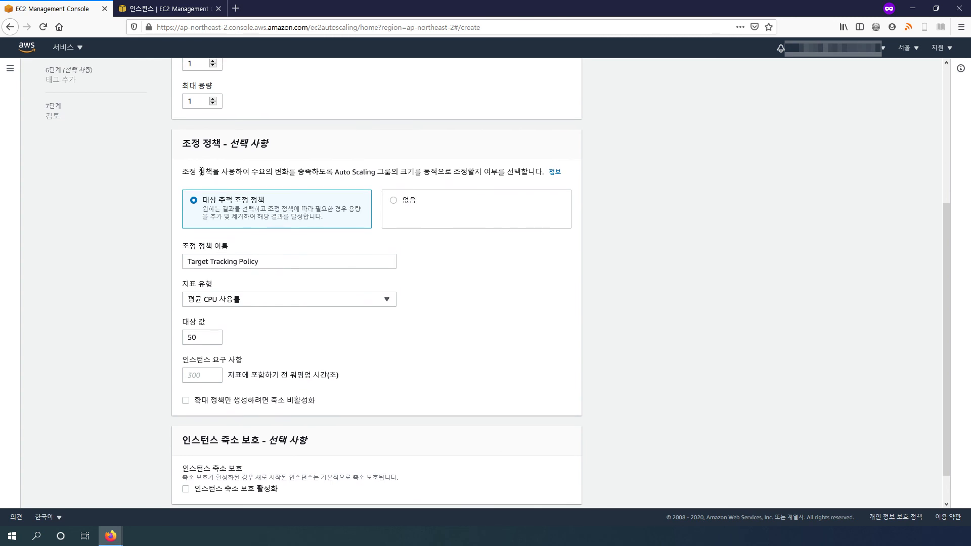
left_click_drag(188, 148, 277, 152)
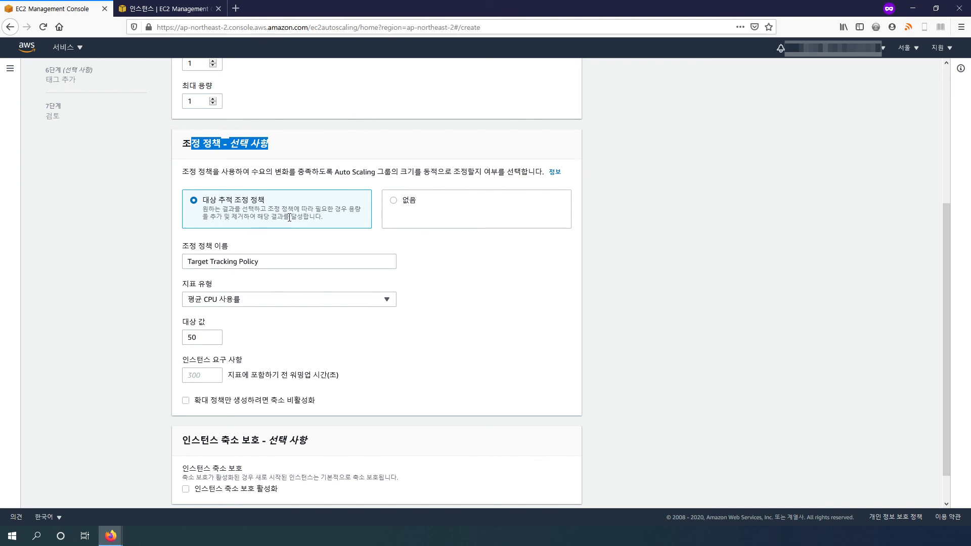
left_click(233, 175)
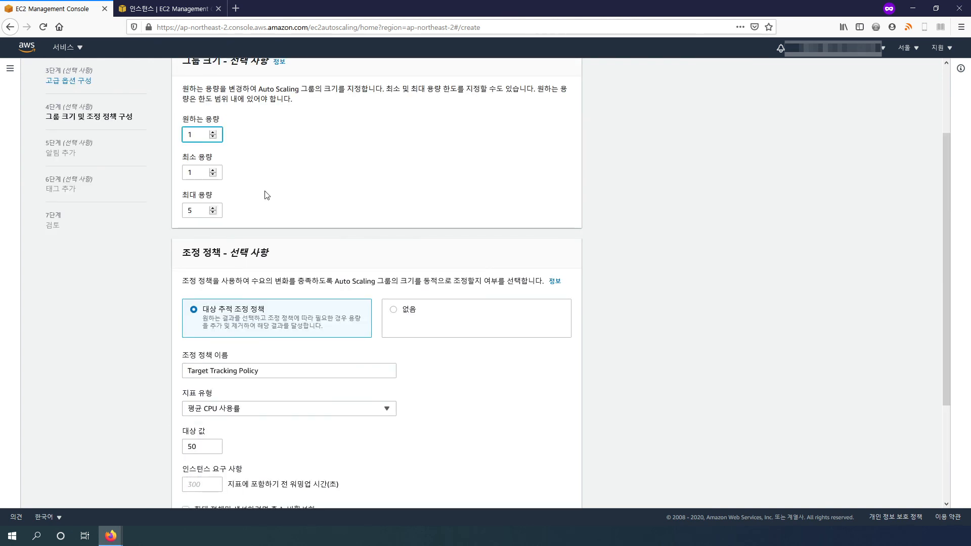
Set the group's desired capacity to 5 and its maximum capacity to 10.
type("5")
key("ctrl+a")
type("5")
double_click(189, 211)
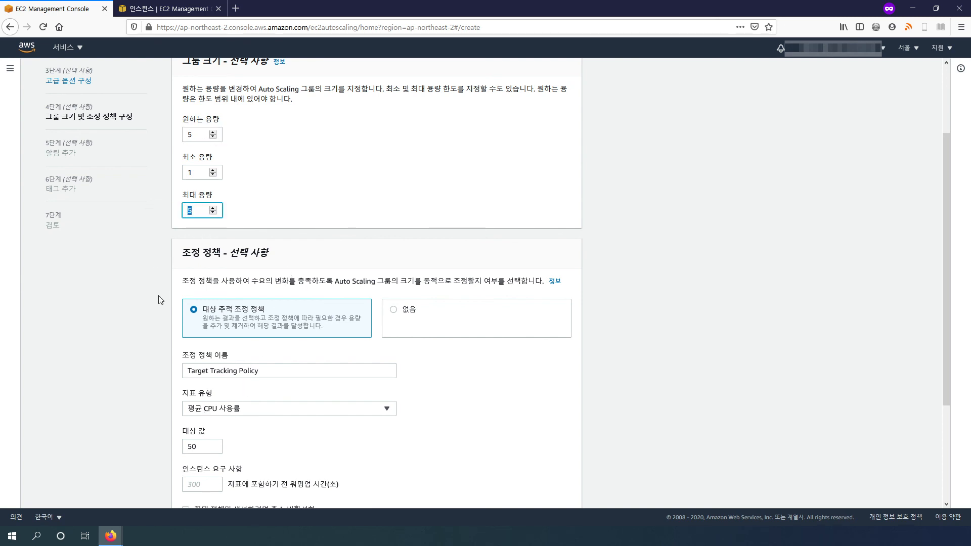
type("10")
Set the group's desired capacity to 1 and its maximum capacity to 5.
left_click(194, 136)
key("BackSpace")
type("1")
double_click(192, 210)
type("5")
left_click(314, 190)
Keep the average CPU utilization target value of 50 and proceed to the notification settings.
double_click(197, 134)
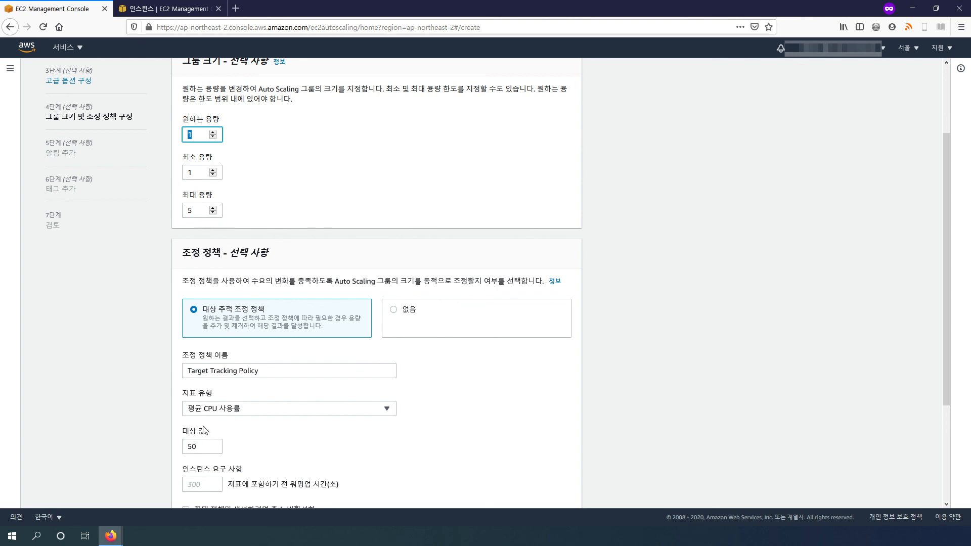
double_click(209, 450)
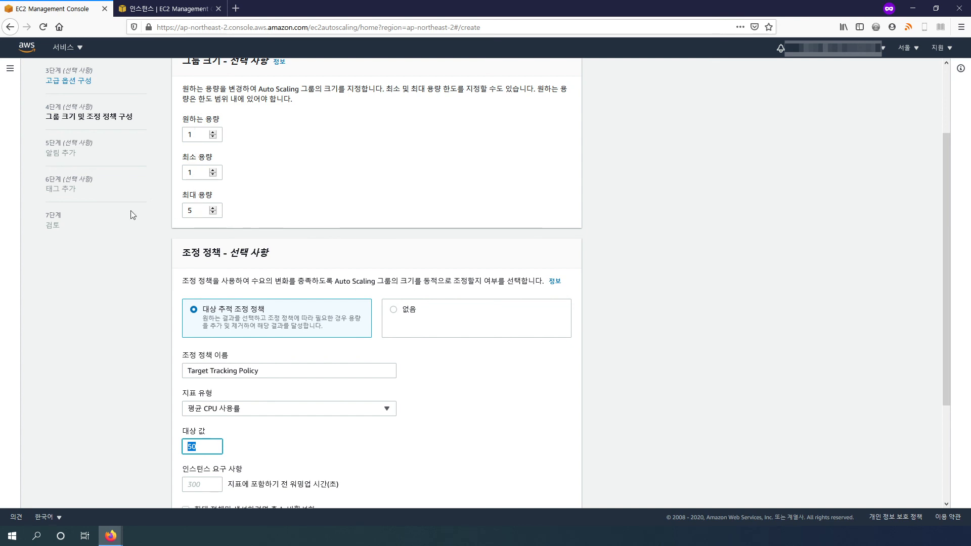
scroll(379, 433, "down", 3)
scroll(379, 430, "down", 3)
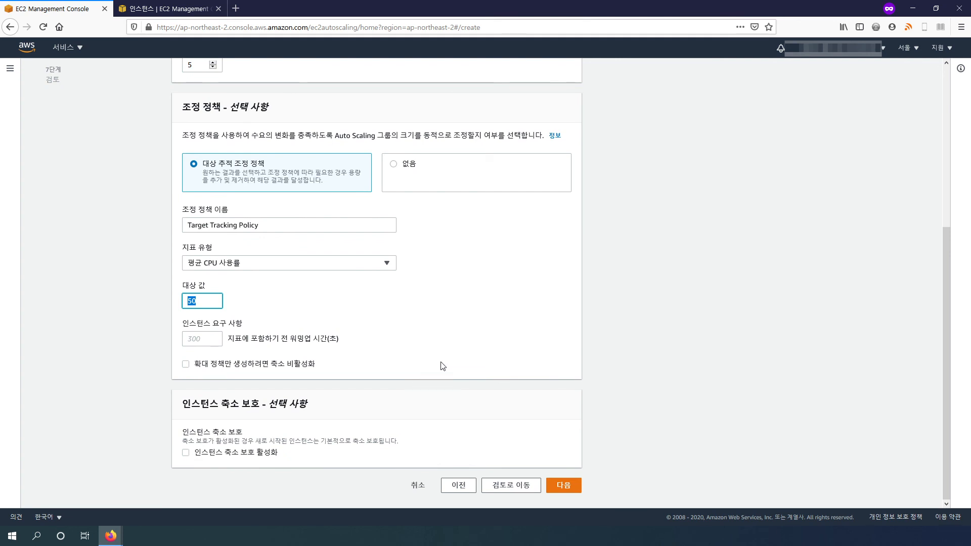
scroll(489, 361, "up", 5)
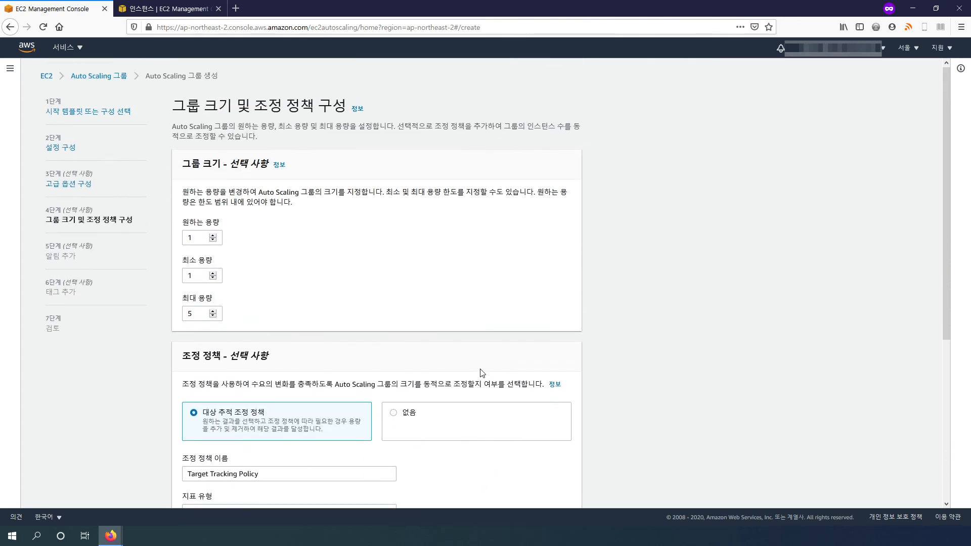
scroll(481, 373, "down", 5)
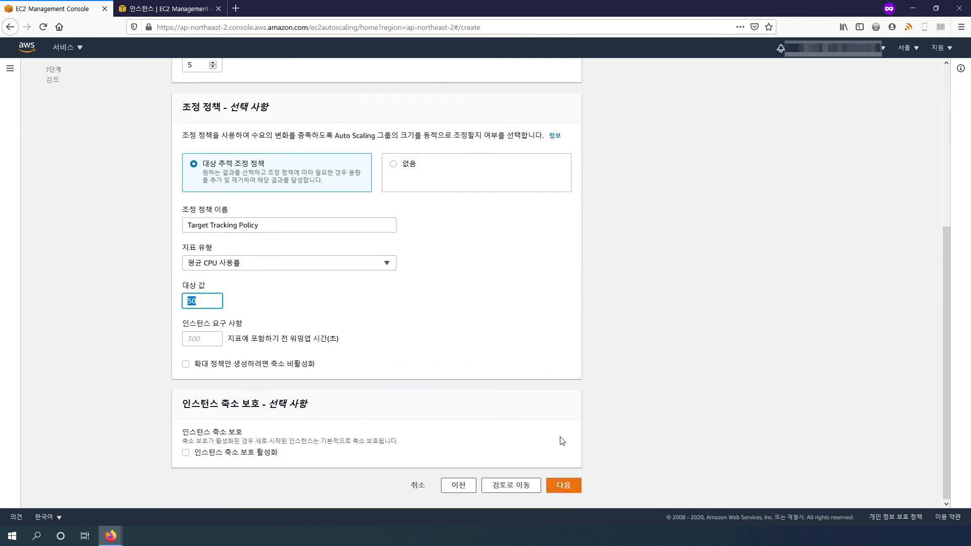
left_click(571, 486)
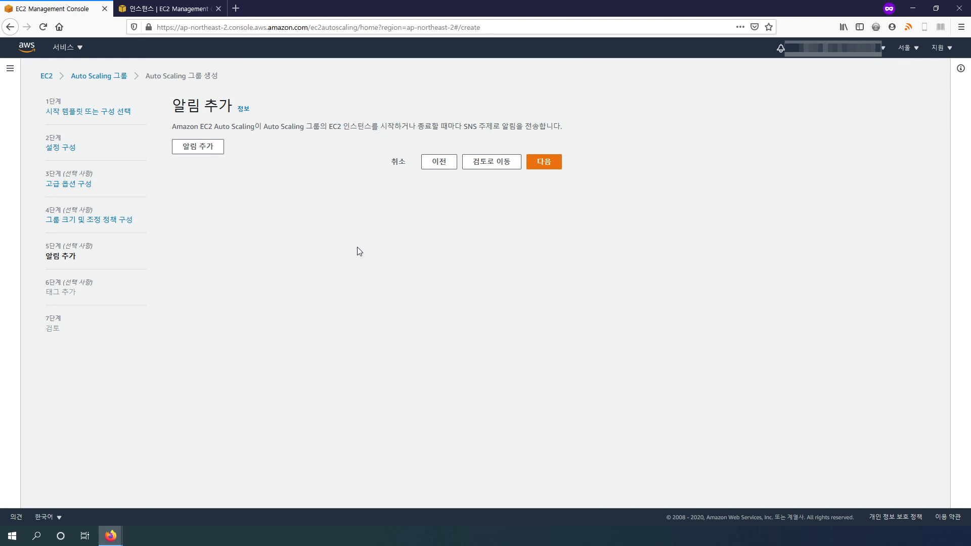
Continue past the notification and tag settings to the review without adding any.
left_click_drag(300, 126, 559, 130)
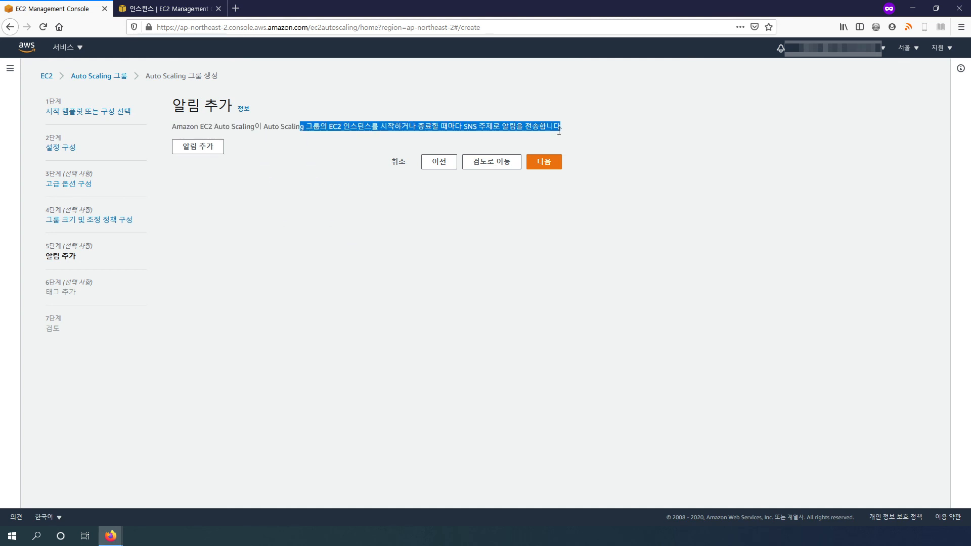
left_click(559, 132)
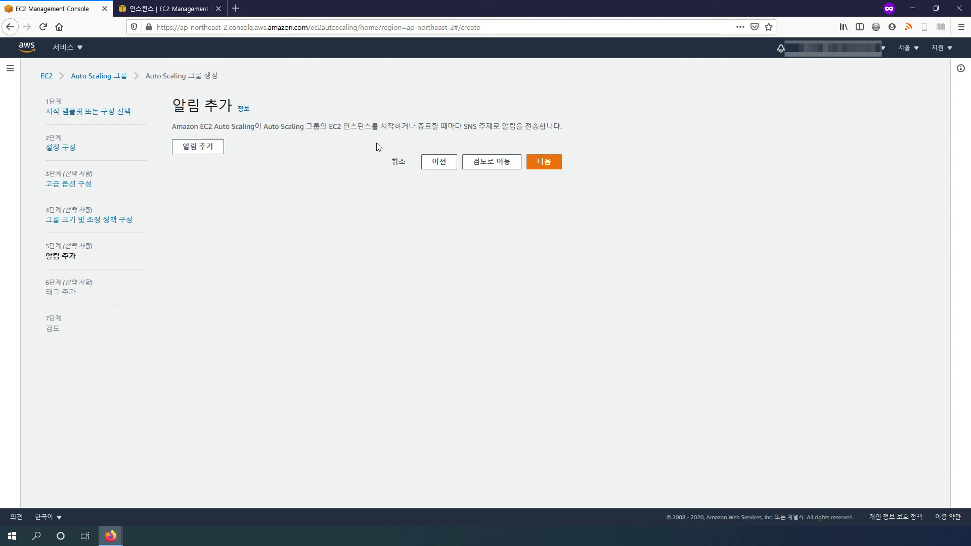
left_click(547, 164)
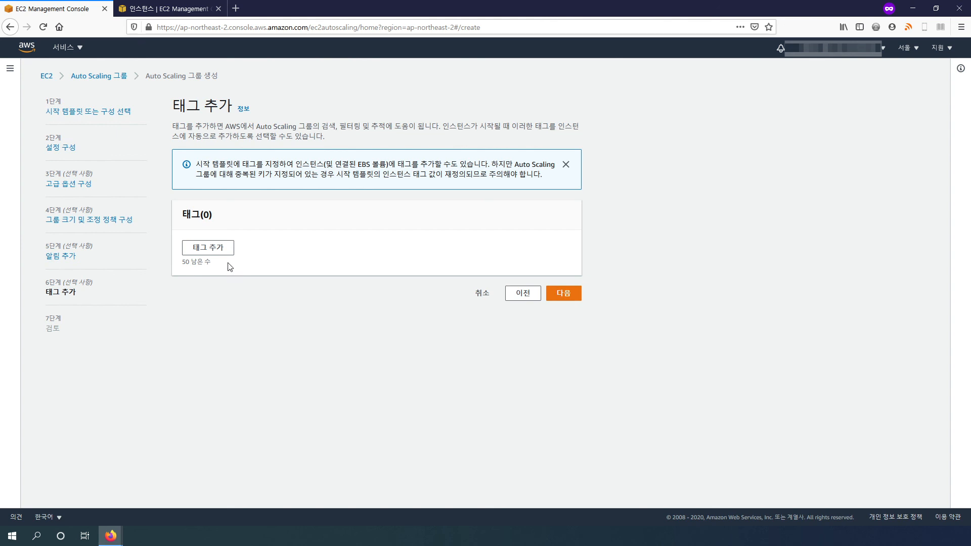
left_click(564, 294)
Reopen the group size settings from the review and set both the minimum and the desired capacity to 0.
scroll(384, 275, "down", 10)
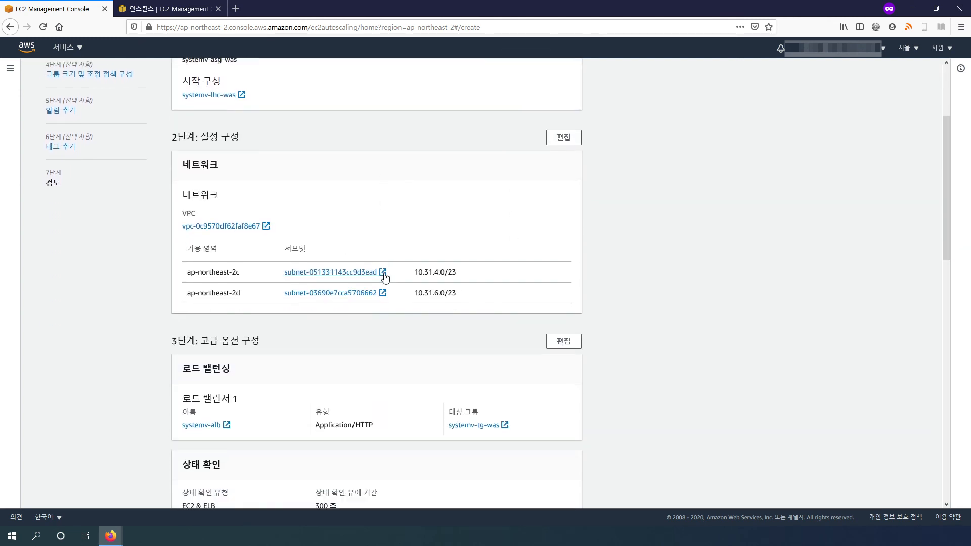
scroll(382, 293, "down", 2)
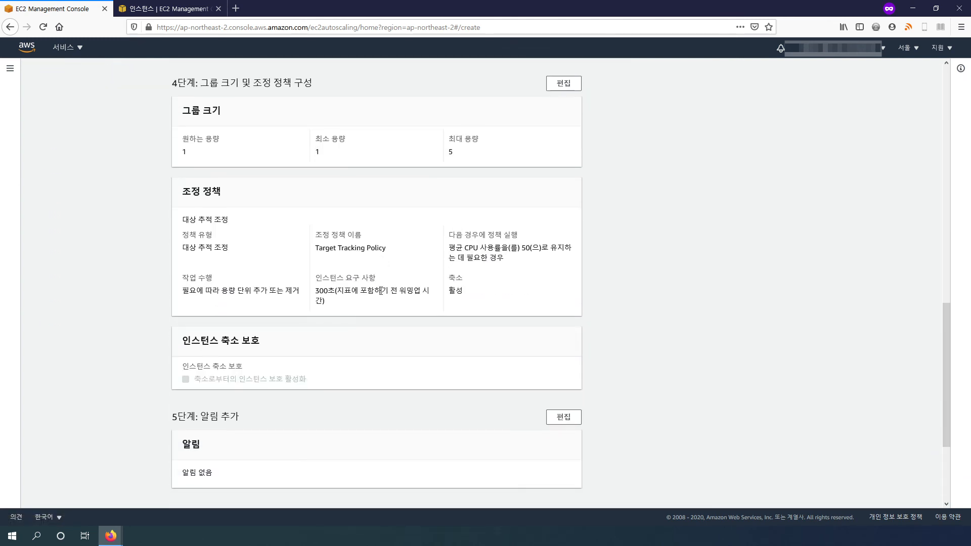
scroll(312, 285, "up", 1)
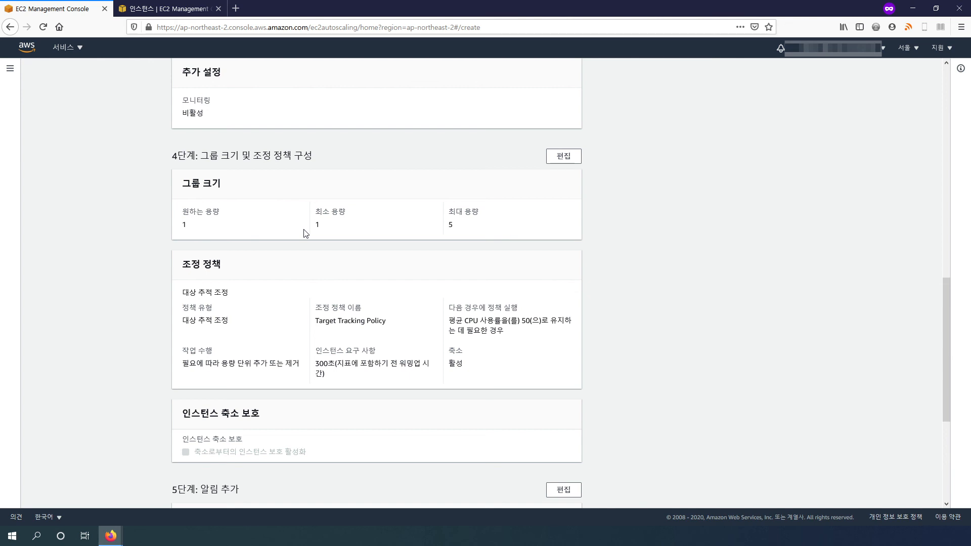
left_click(562, 157)
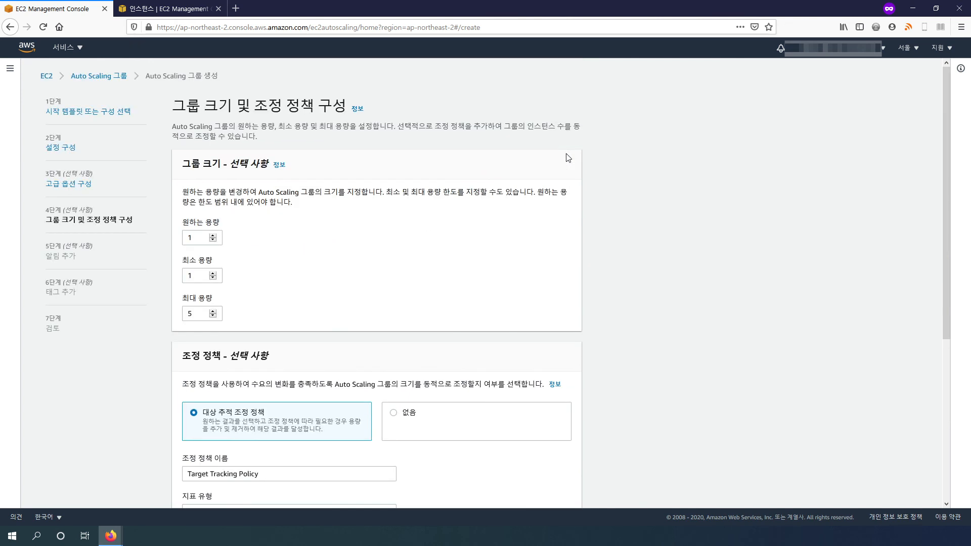
double_click(198, 272)
type("0")
double_click(198, 238)
type("0")
Return to the review, keeping the scaling policy as it is and leaving notifications and tags empty.
scroll(450, 287, "down", 3)
scroll(450, 287, "down", 5)
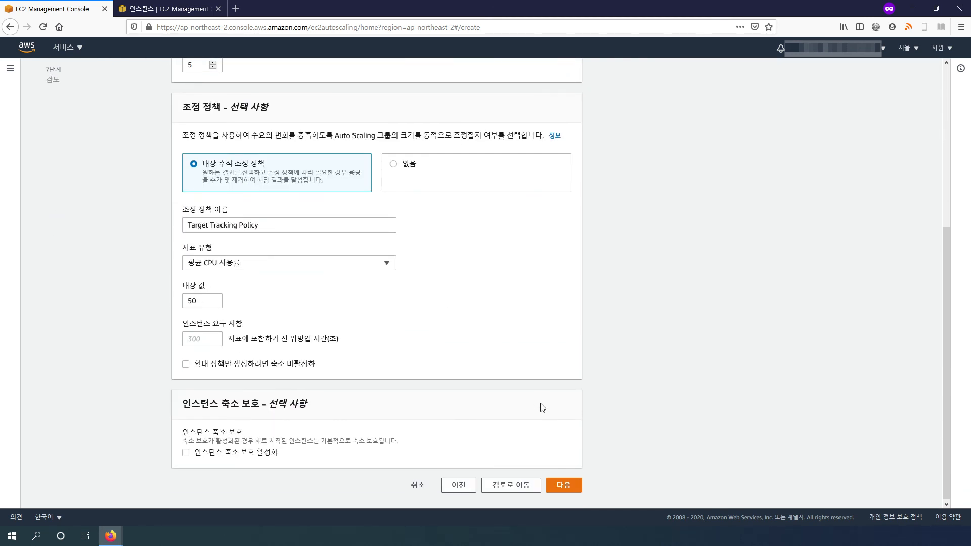
left_click(562, 485)
left_click(541, 164)
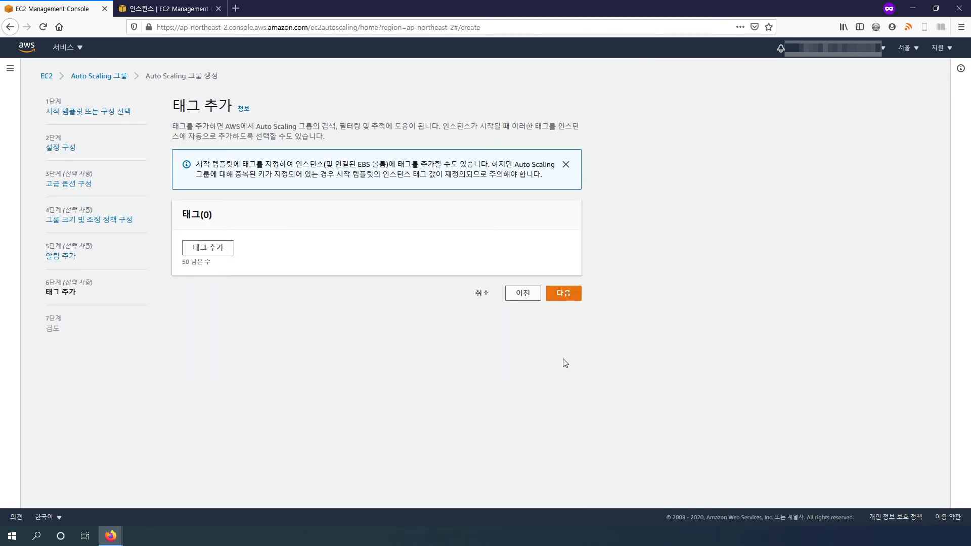
left_click(559, 293)
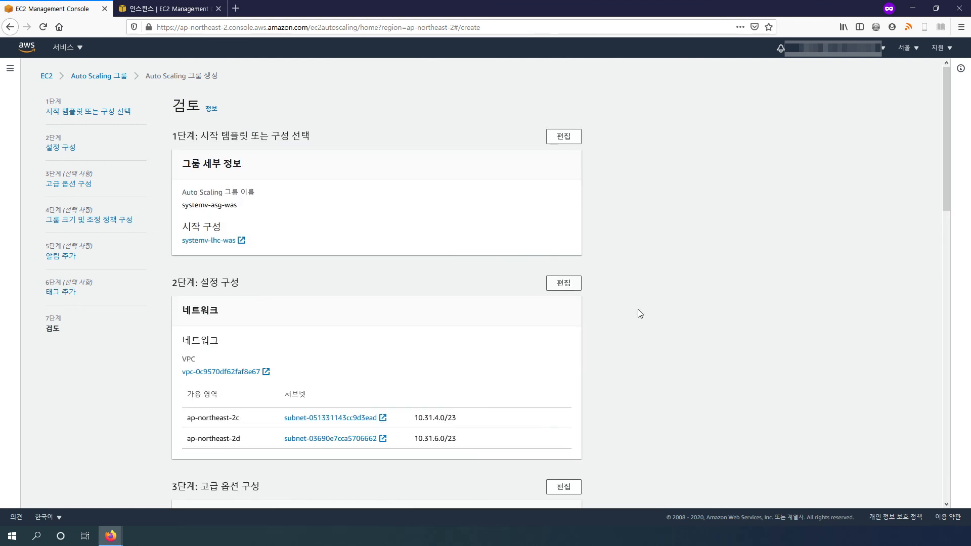
Check the reviewed settings, create the Auto Scaling group, and dismiss the notification banners above the group list.
scroll(638, 309, "down", 6)
scroll(627, 335, "down", 8)
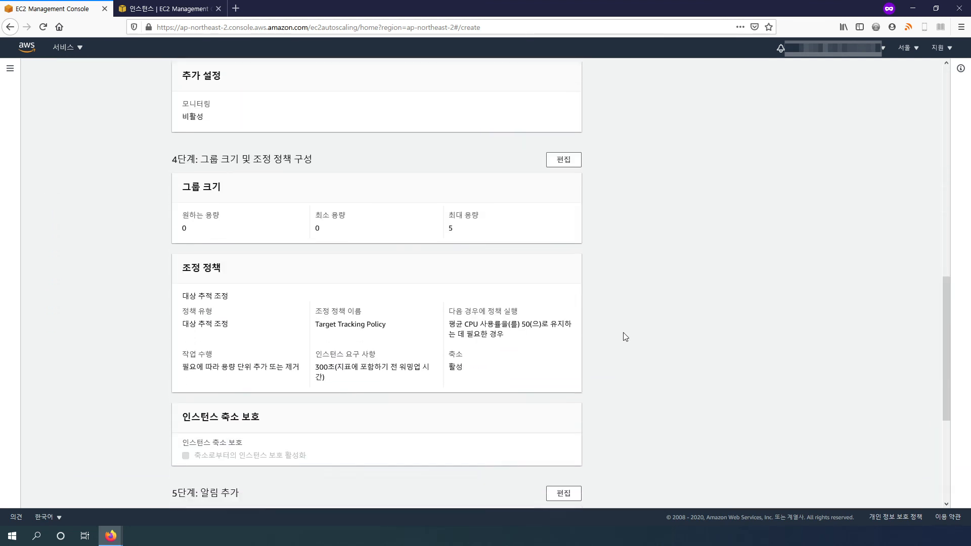
scroll(625, 354, "down", 4)
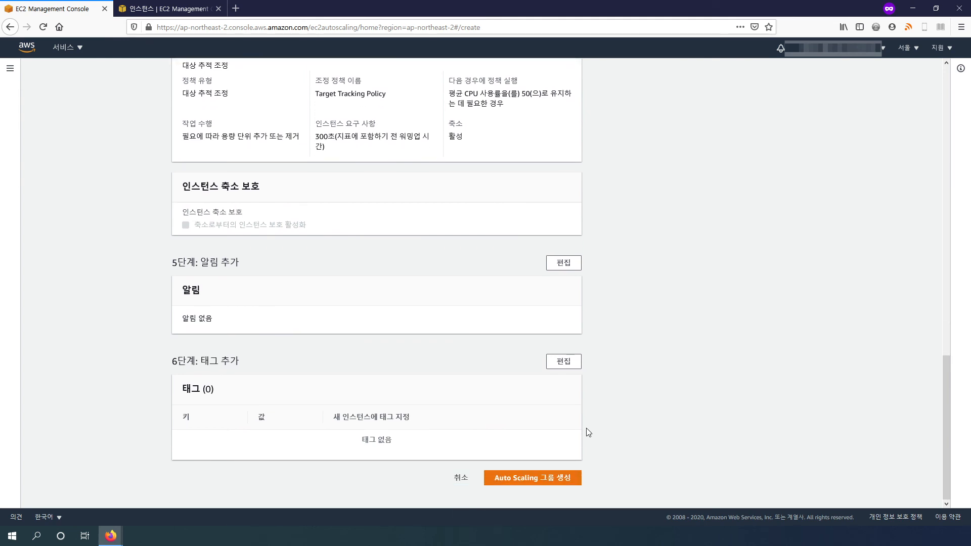
left_click(555, 479)
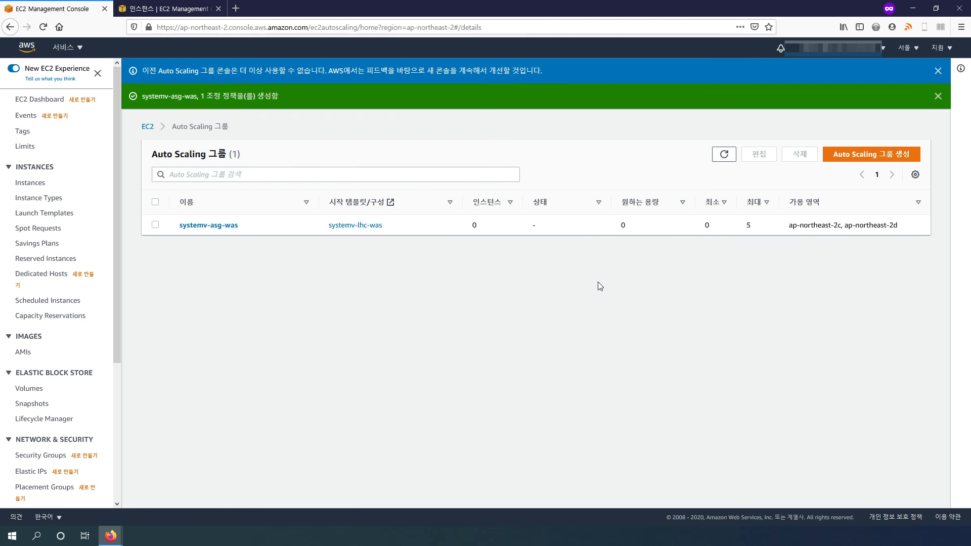
left_click(938, 97)
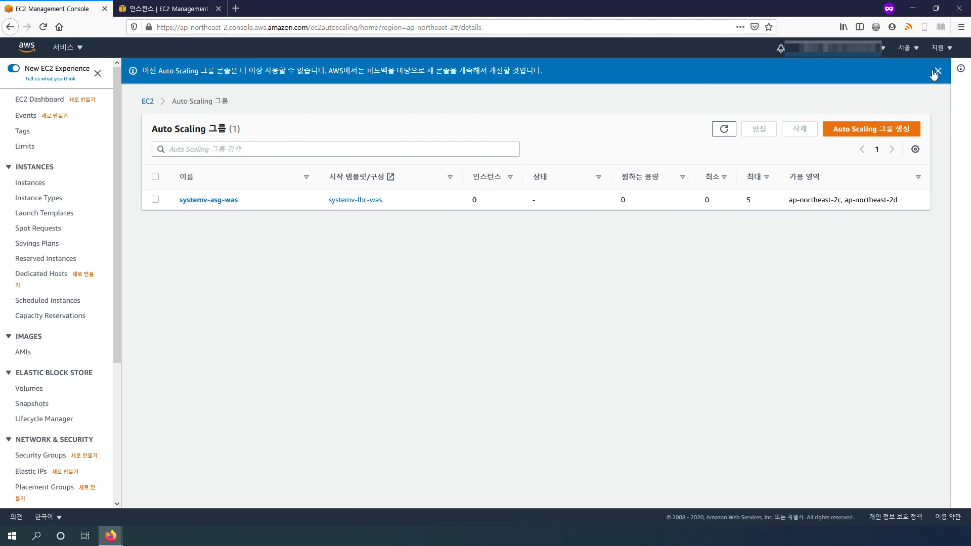
left_click(937, 71)
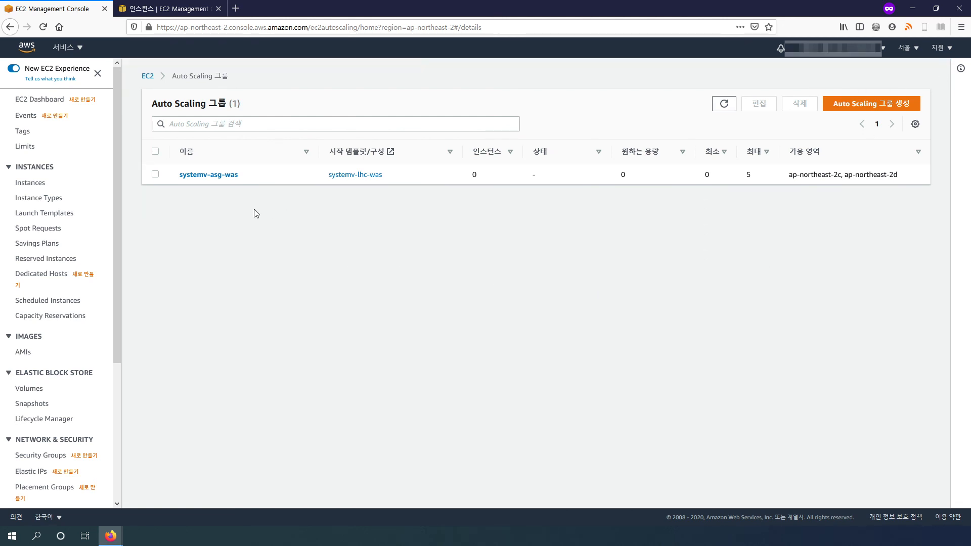
Open the systemv-asg-was group and look through its activity, automatic scaling and instance management details.
left_click(200, 177)
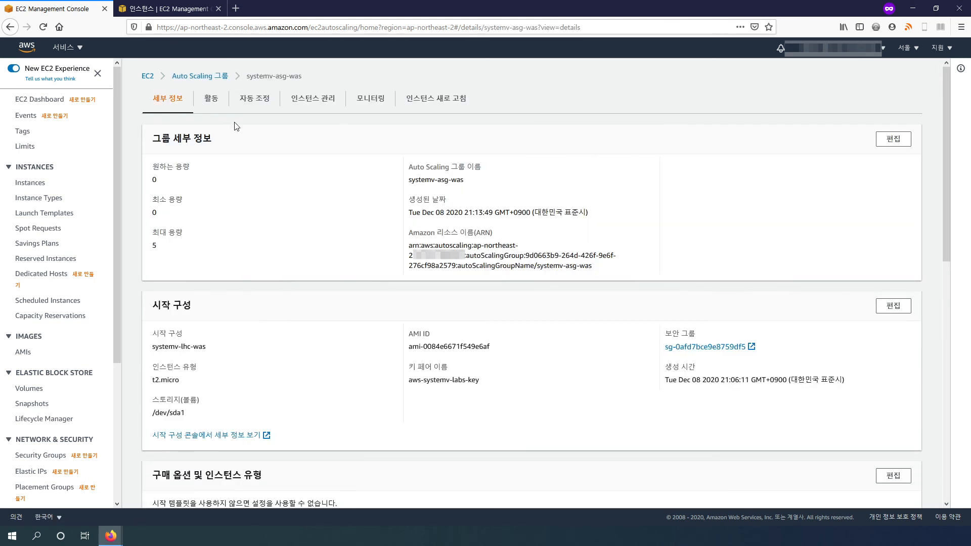
left_click(254, 100)
left_click(210, 99)
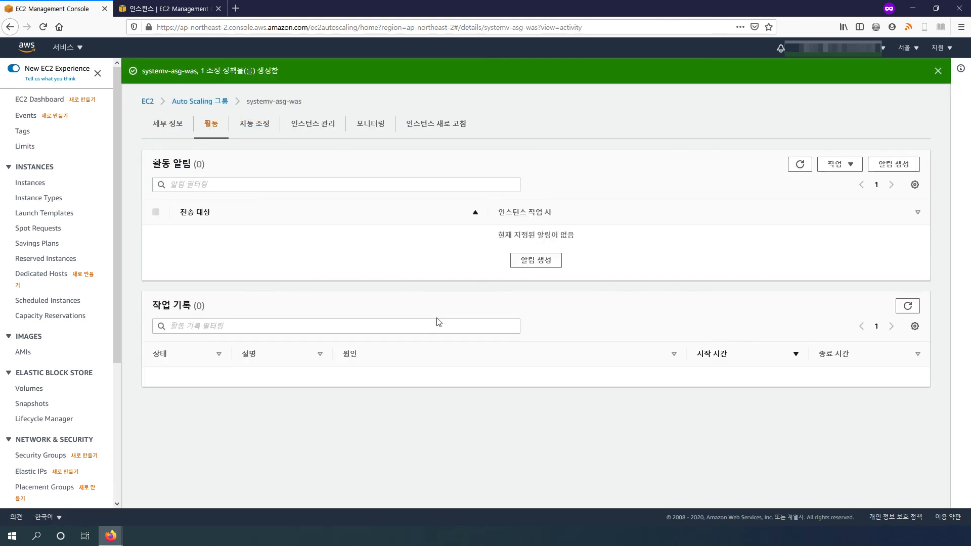
left_click(260, 122)
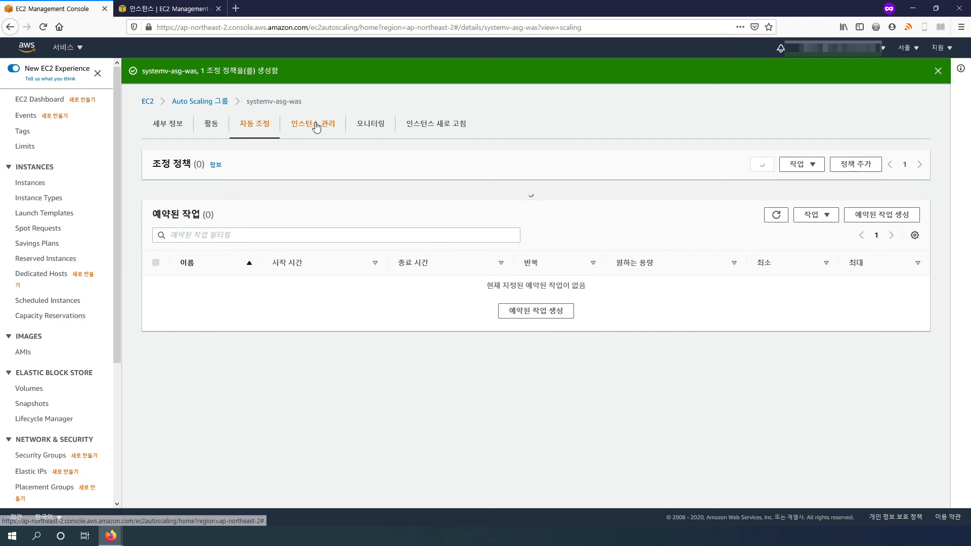
left_click(317, 123)
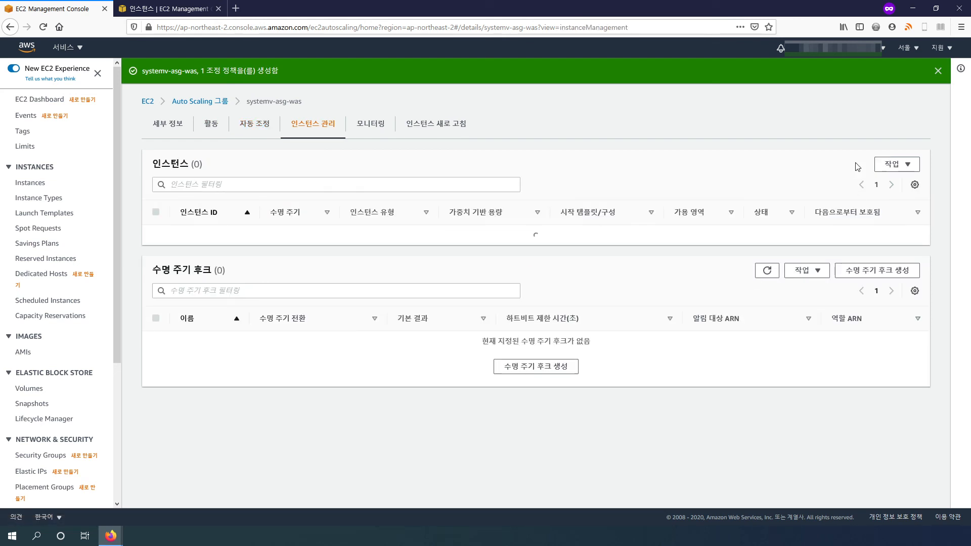
Show the group's general details and review its capacity, network, load balancing, health check, advanced and tag settings.
left_click(766, 282)
left_click(160, 128)
scroll(302, 308, "down", 1)
left_click_drag(172, 204, 179, 199)
left_click(171, 206)
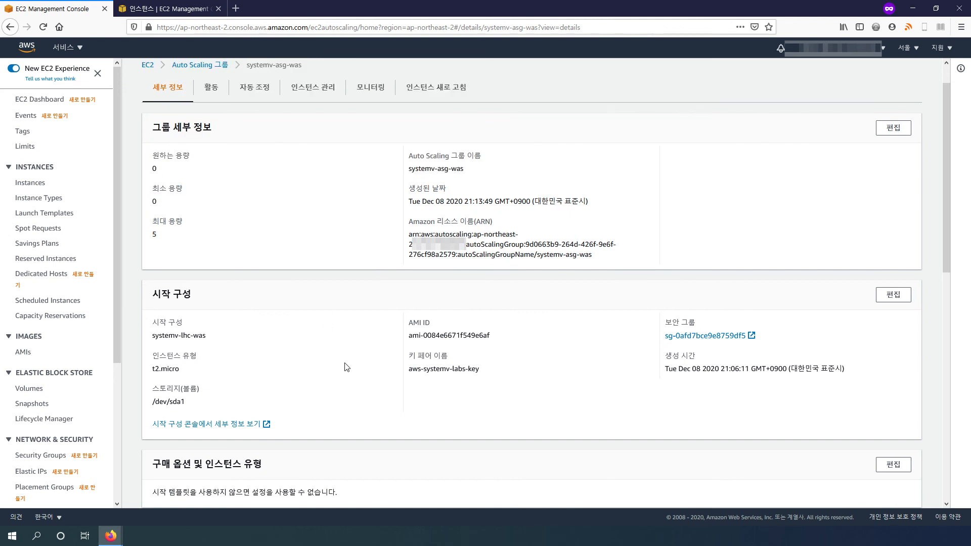
scroll(348, 368, "down", 5)
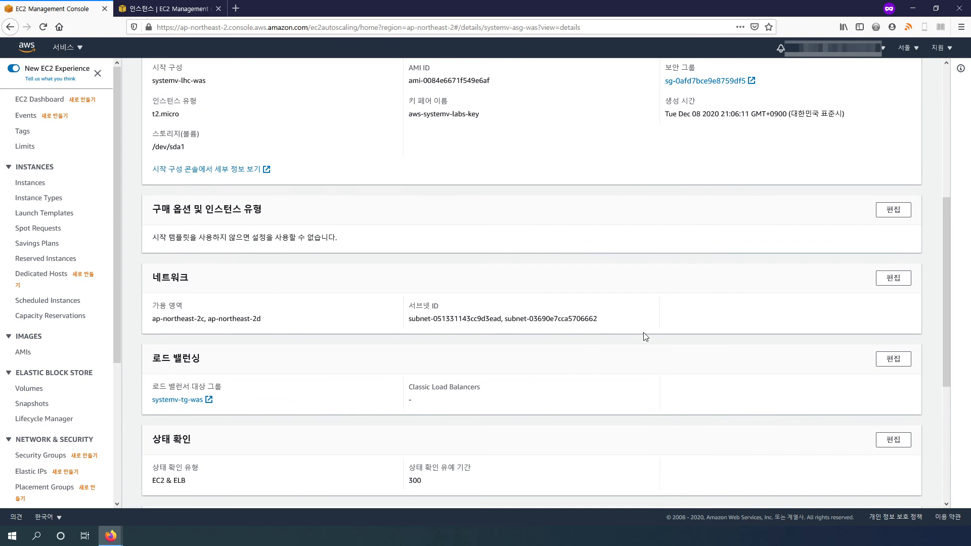
scroll(642, 344, "down", 4)
scroll(641, 346, "down", 1)
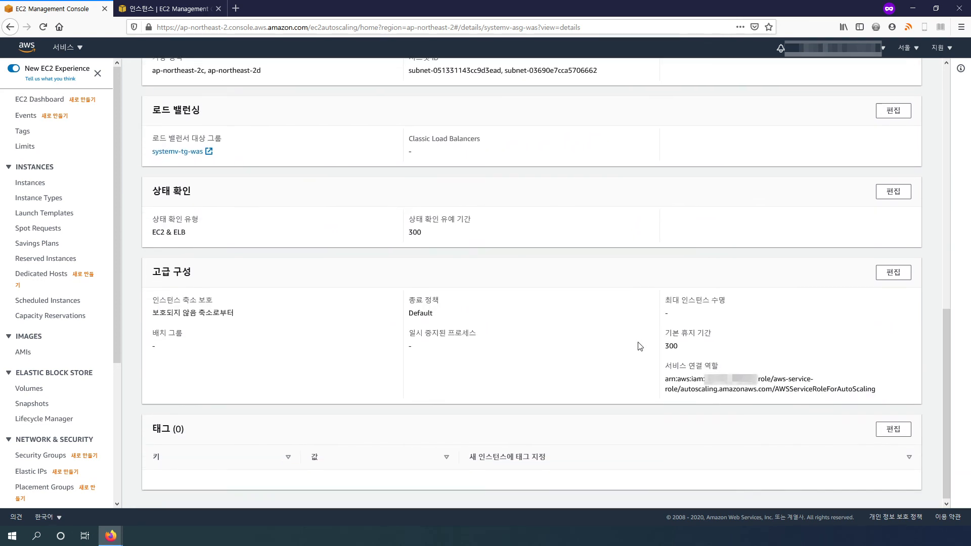
scroll(639, 347, "up", 6)
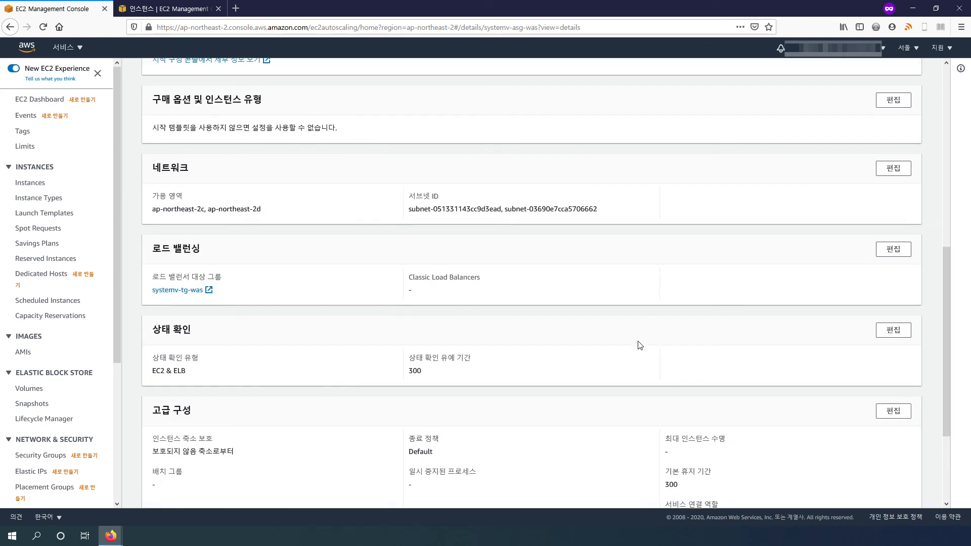
scroll(268, 340, "up", 2)
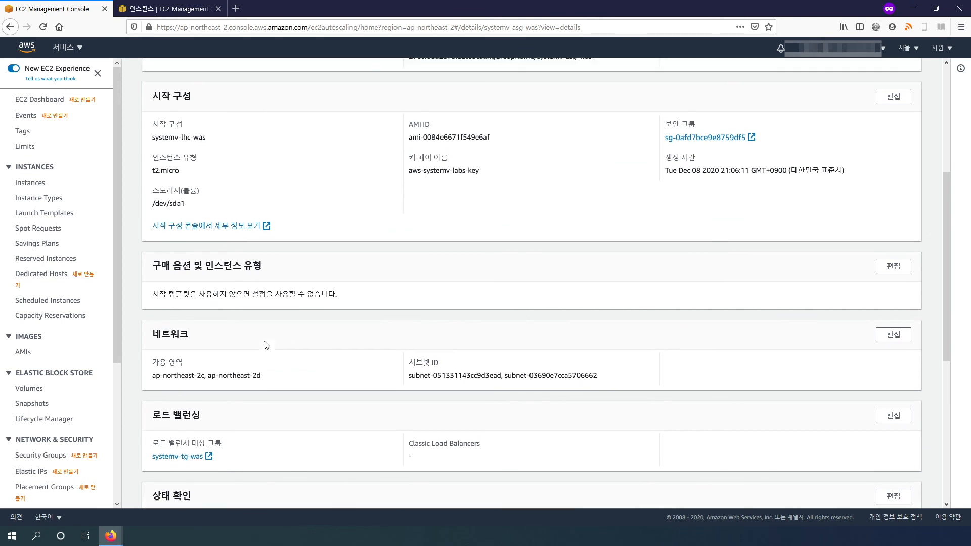
Examine which launch configuration the Auto Scaling group uses, and return to the start of the group details.
left_click_drag(206, 232, 152, 214)
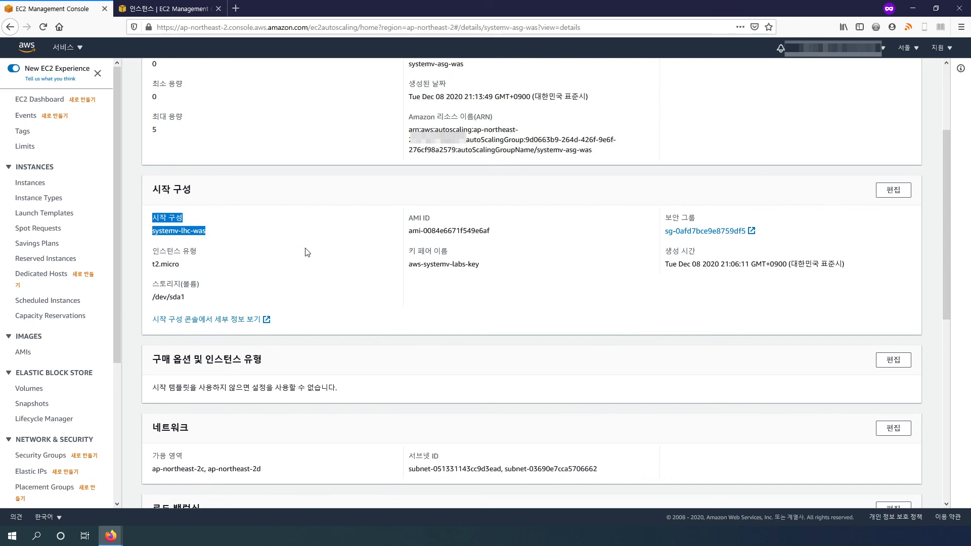
left_click(325, 306)
left_click_drag(209, 232, 147, 226)
left_click(494, 329)
scroll(494, 329, "down", 2)
scroll(496, 327, "up", 5)
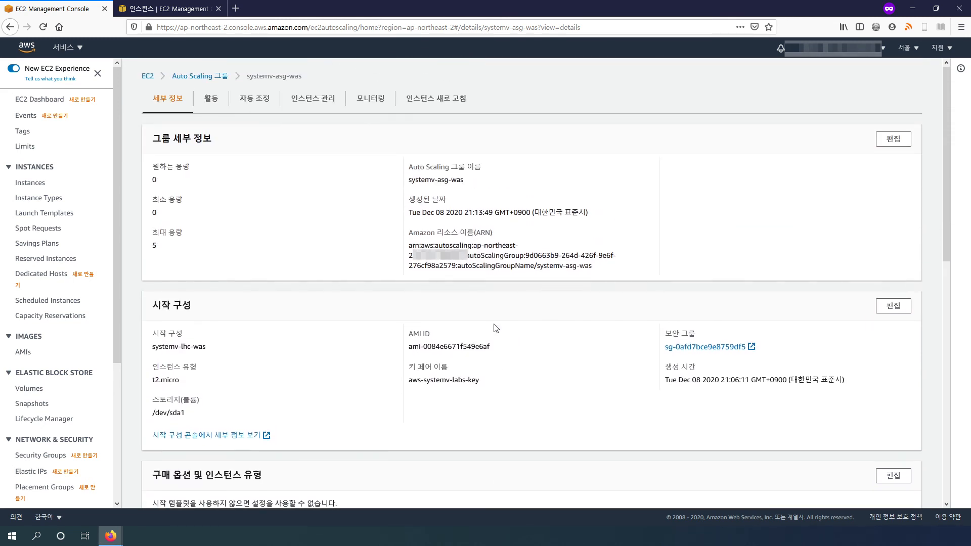